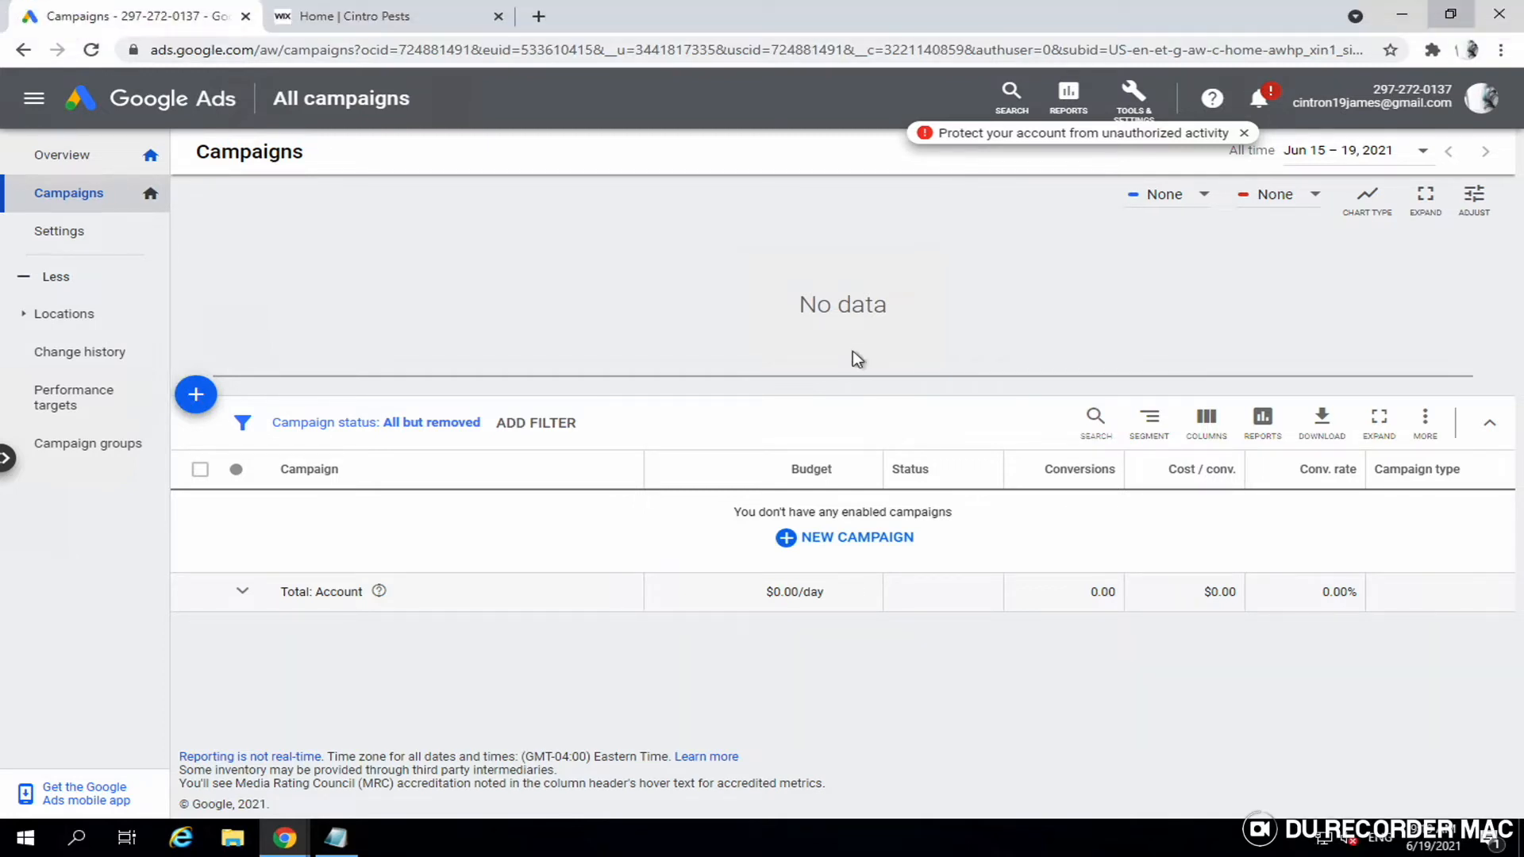
- Switch from Google Ads to the Cintro Pests home page tab
click(377, 26)
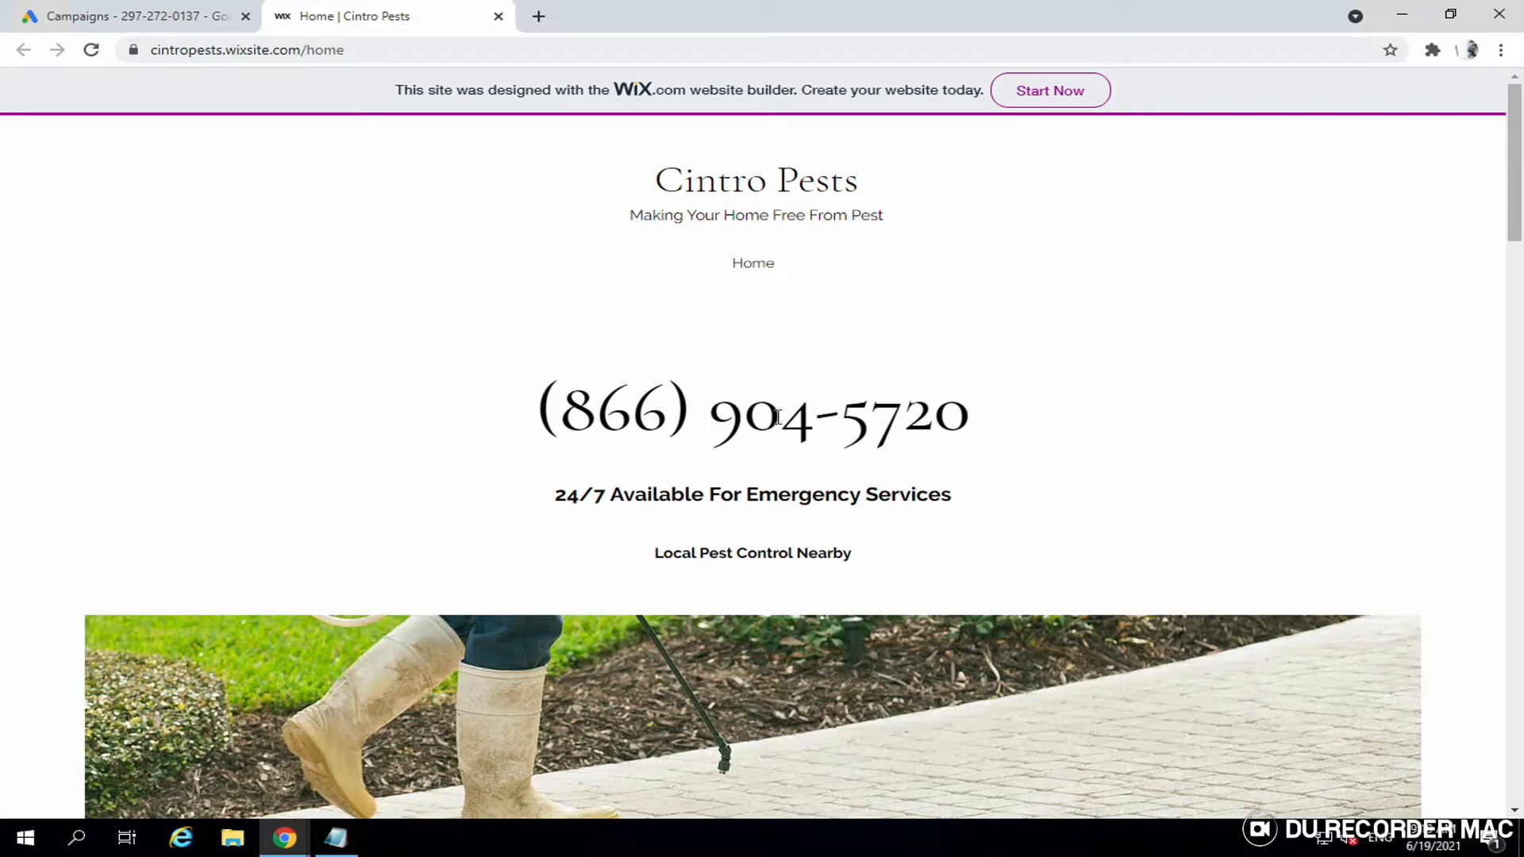
scroll(862, 407, down, 6)
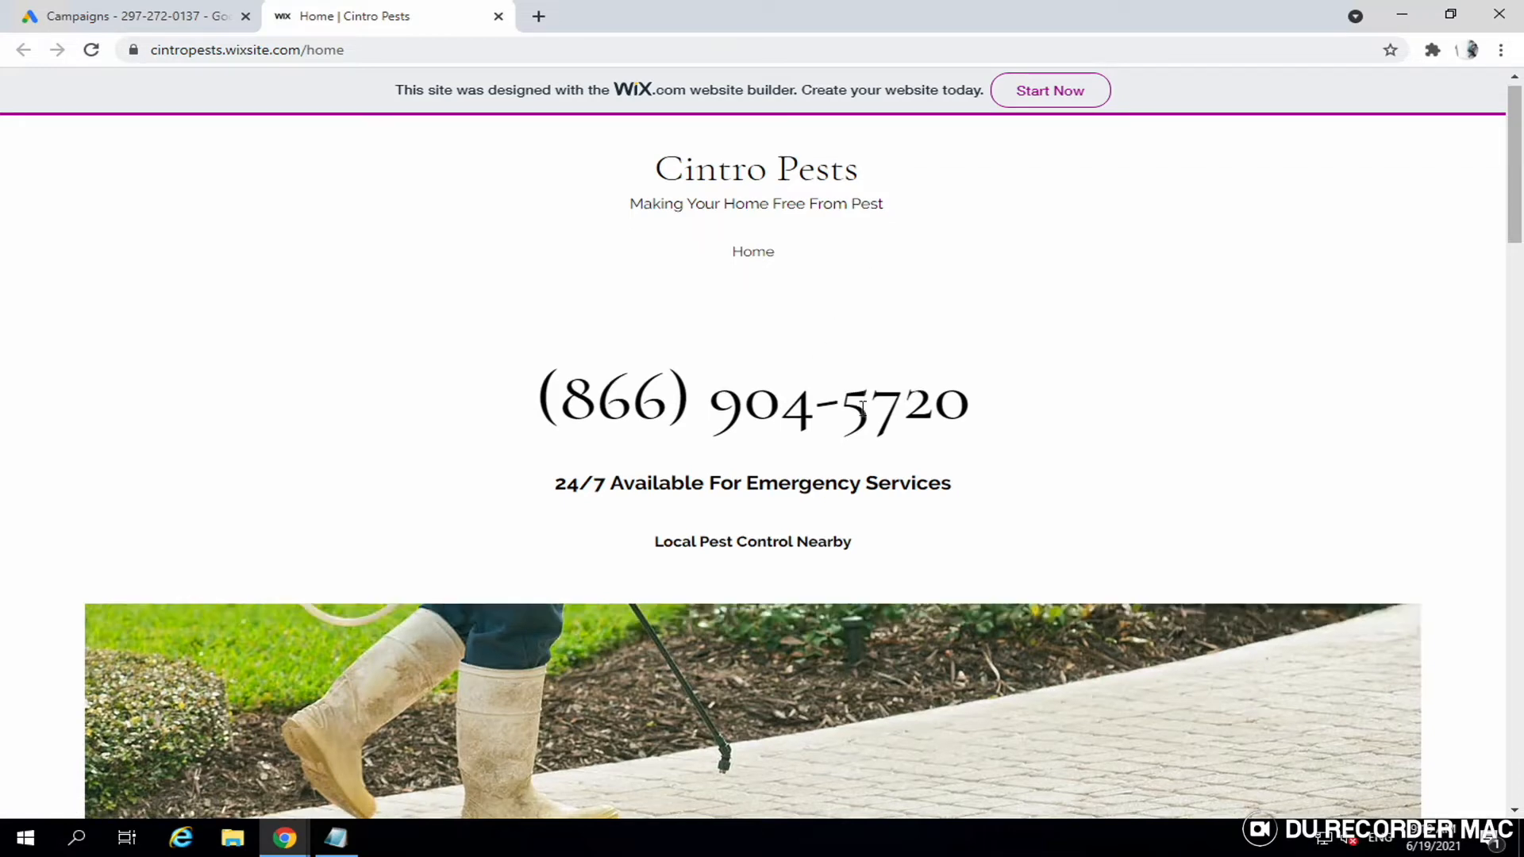
scroll(862, 407, down, 18)
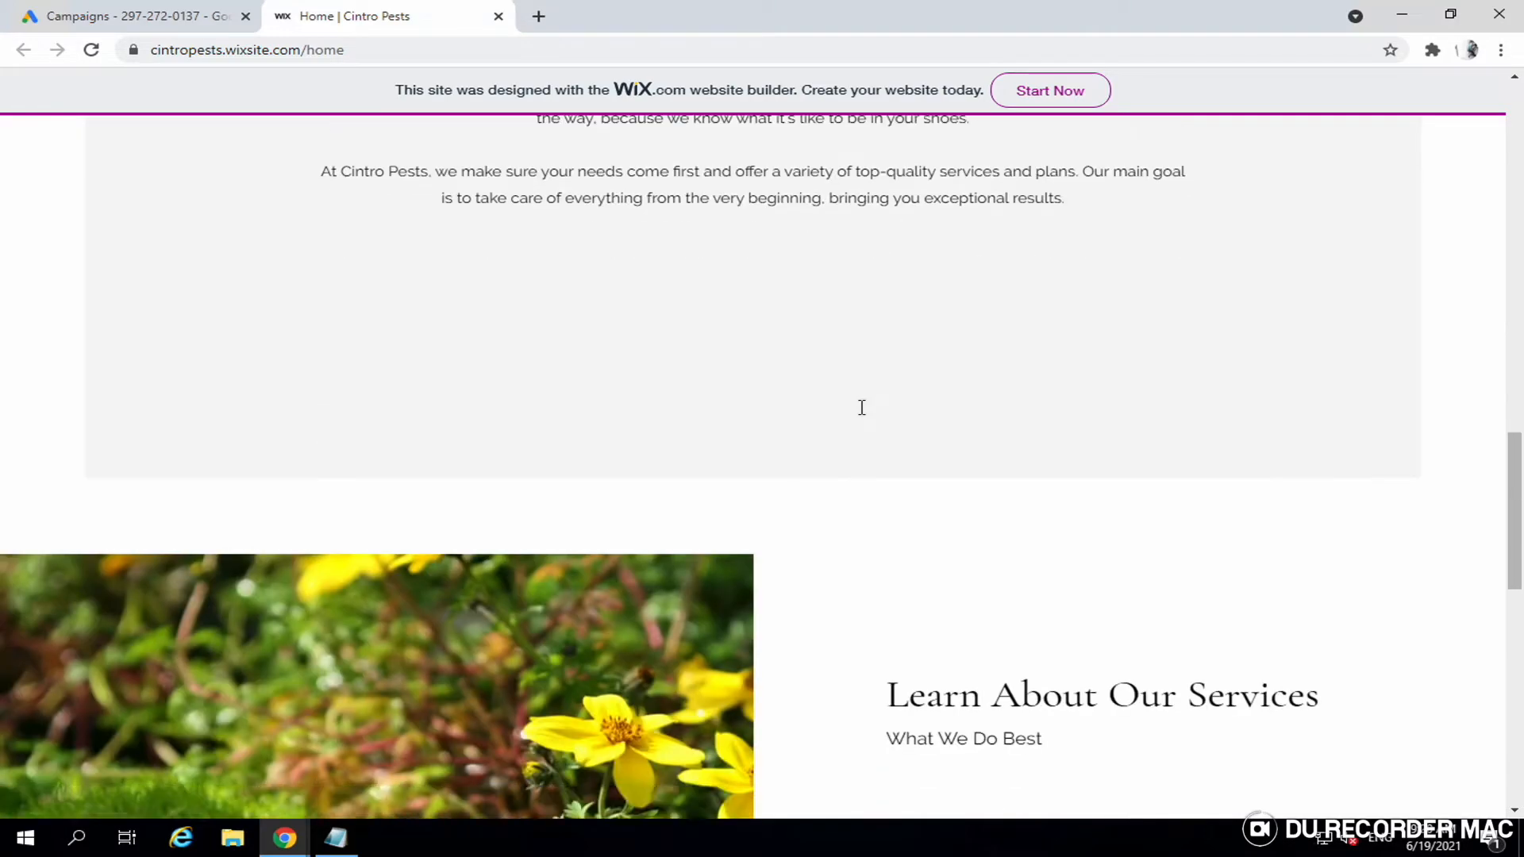
scroll(862, 407, down, 8)
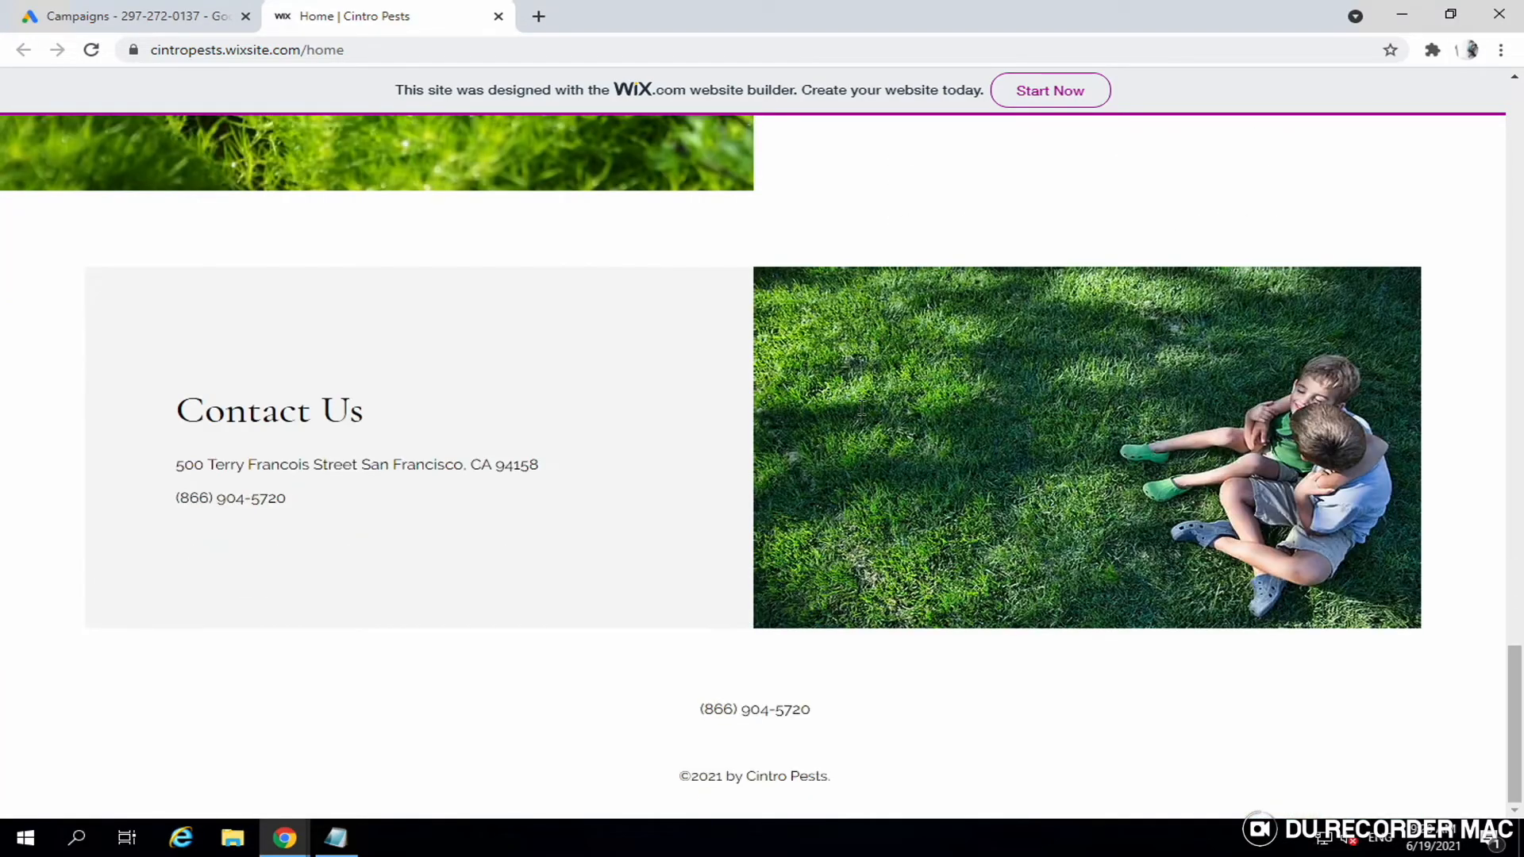
scroll(861, 413, up, 10)
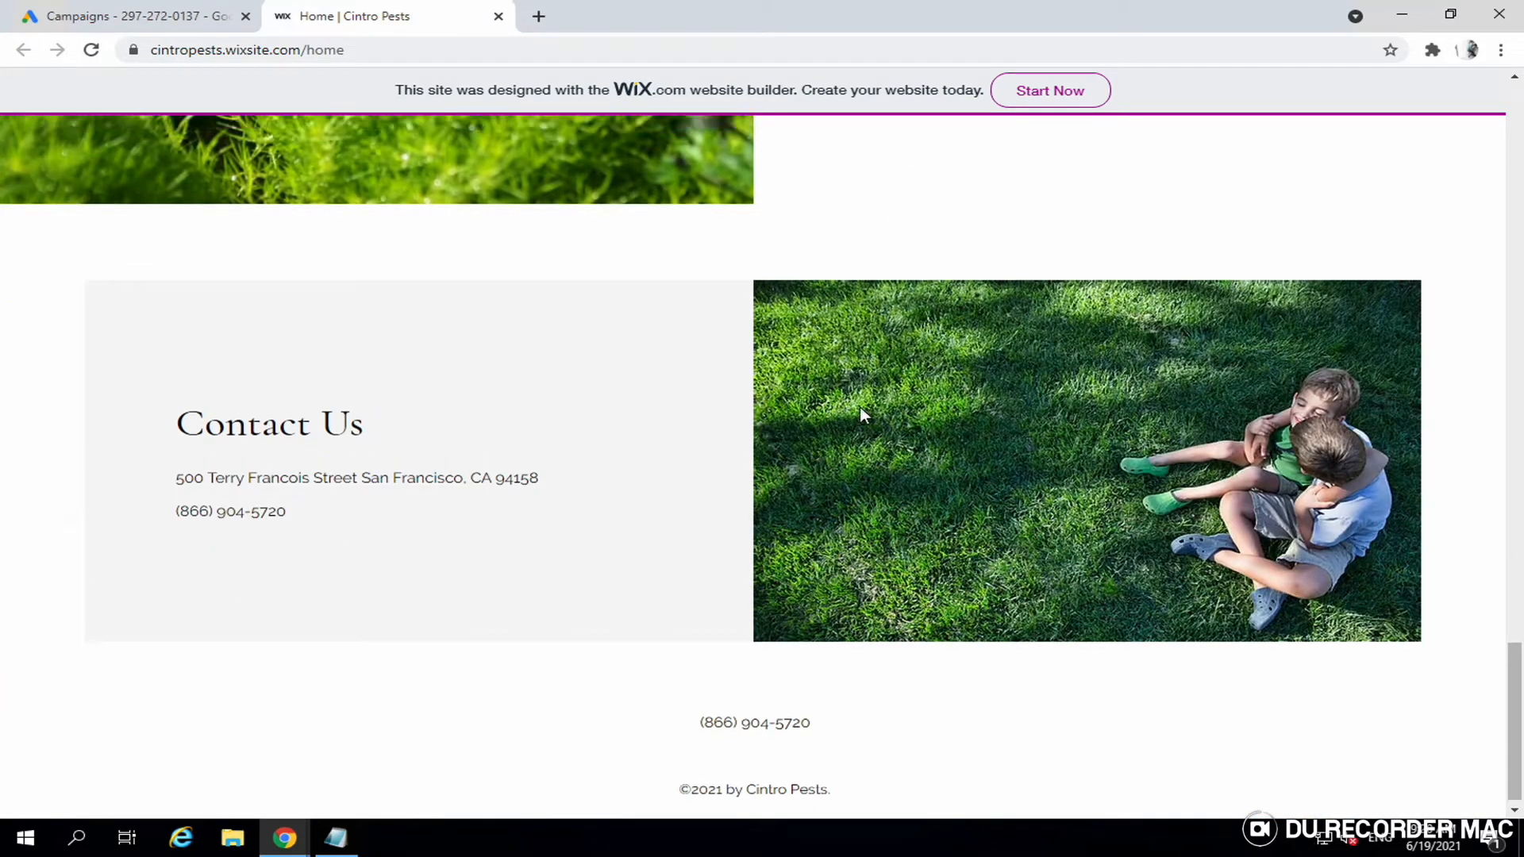
scroll(865, 415, up, 12)
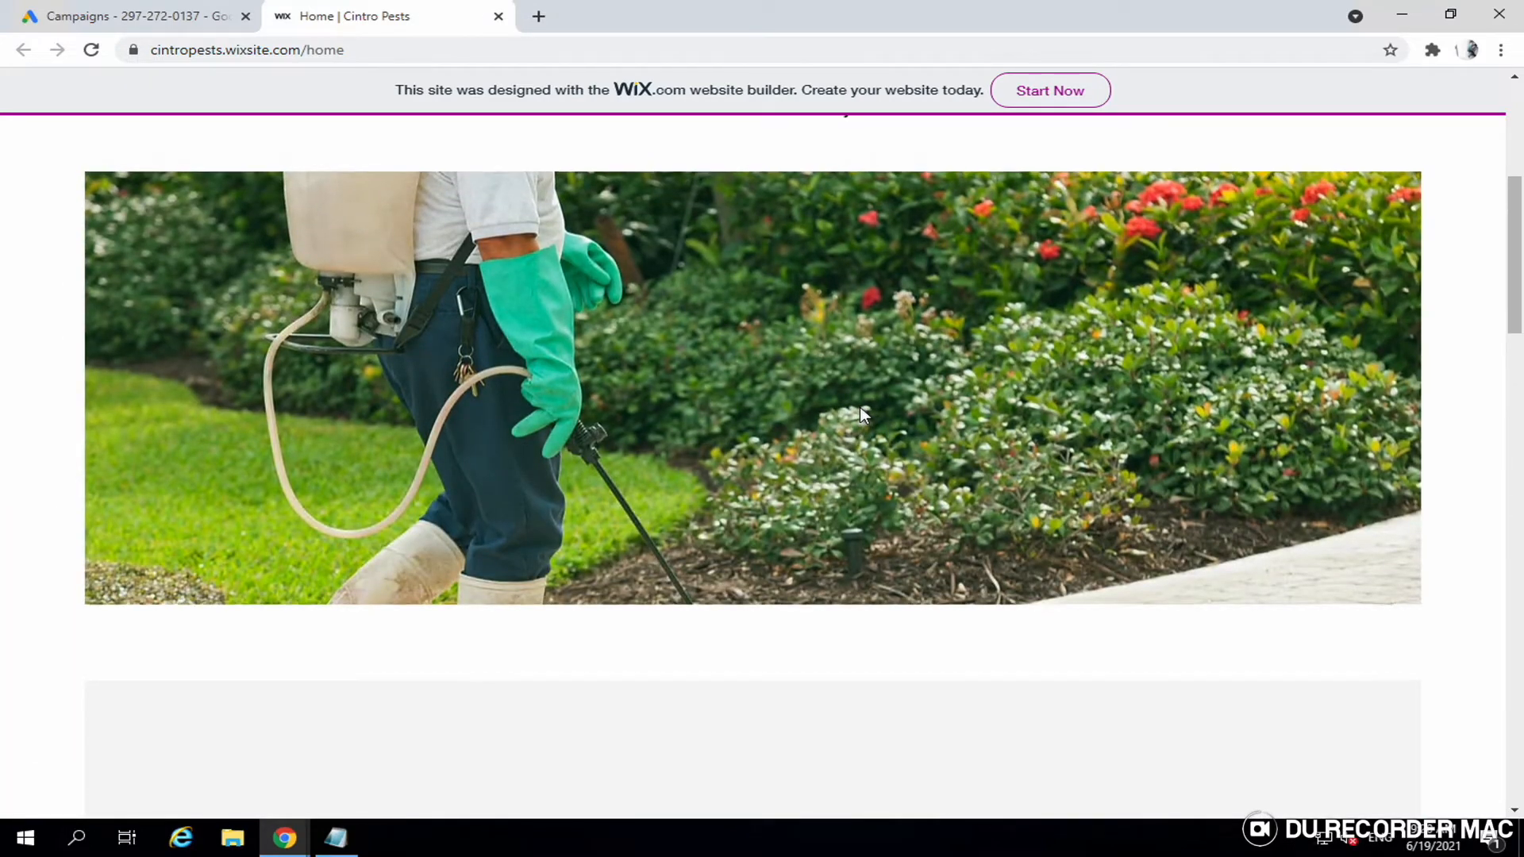
scroll(863, 414, up, 5)
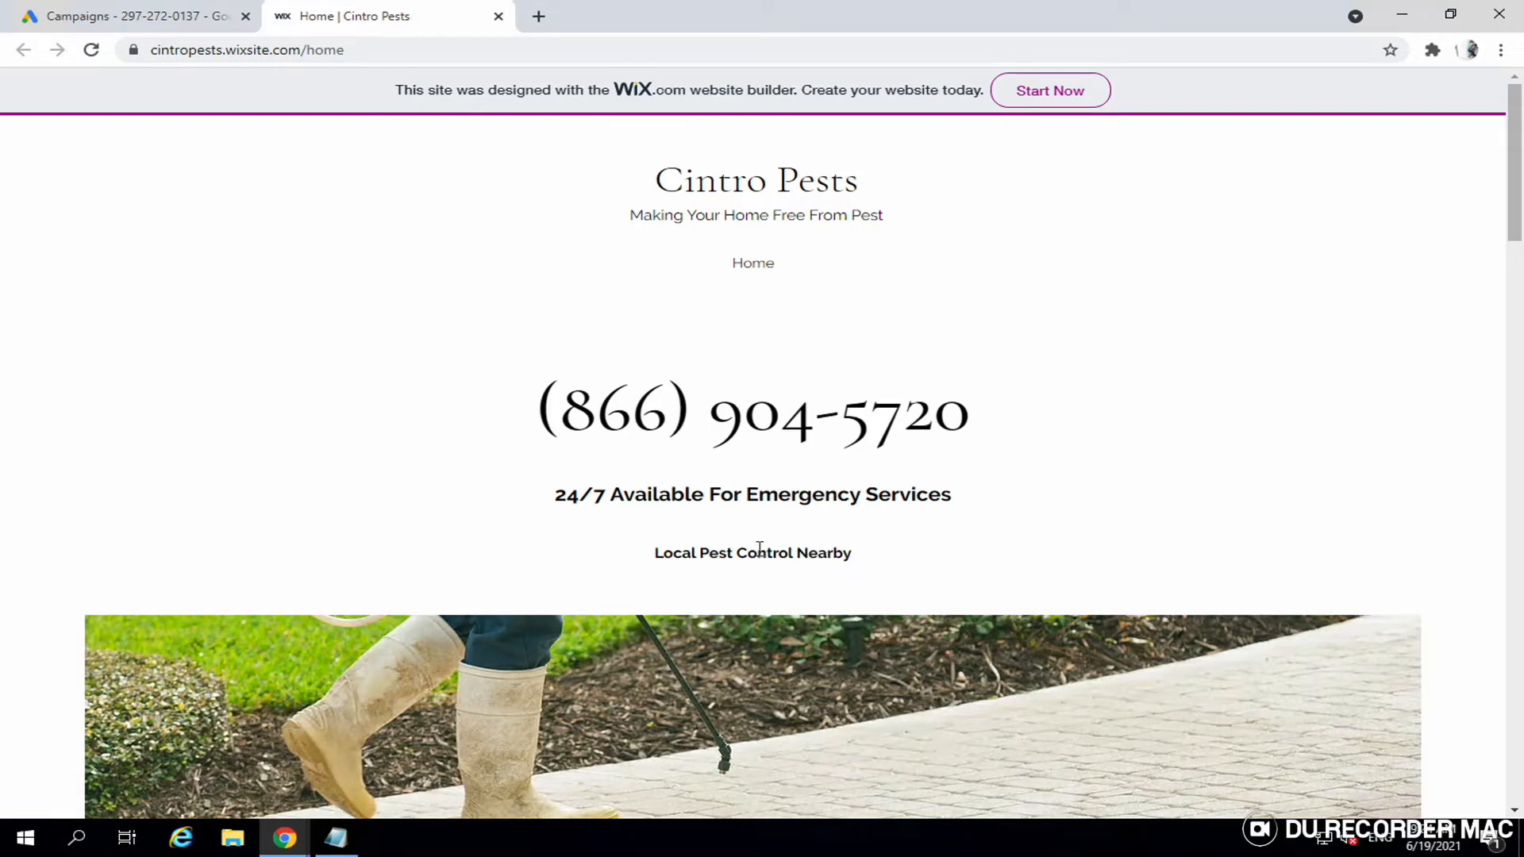
- Scroll through the live Cintro Pests home page, then open a new blank tab
scroll(800, 565, down, 12)
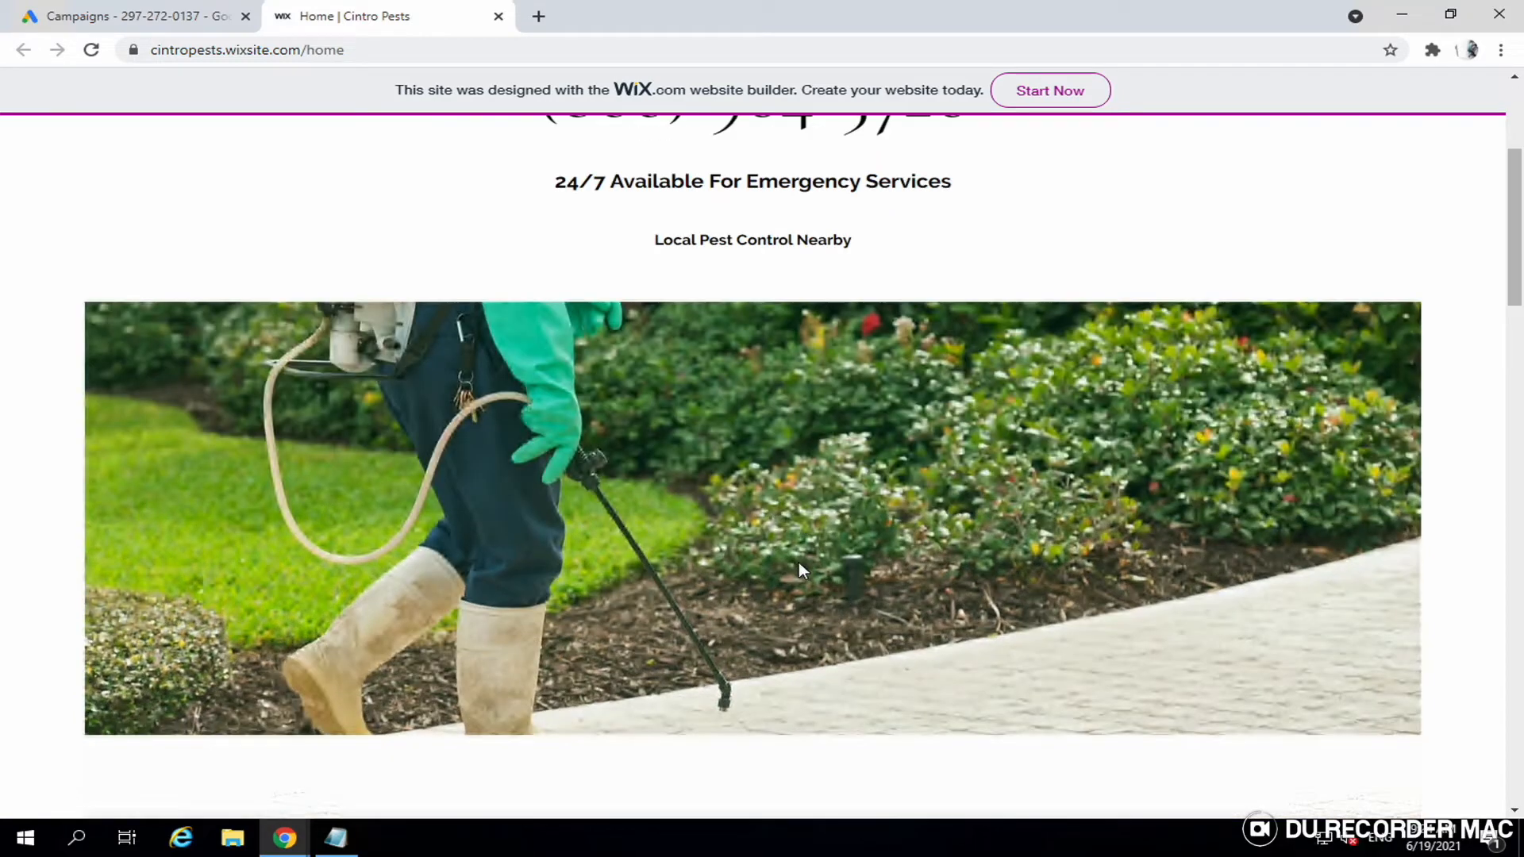
scroll(798, 562, down, 1)
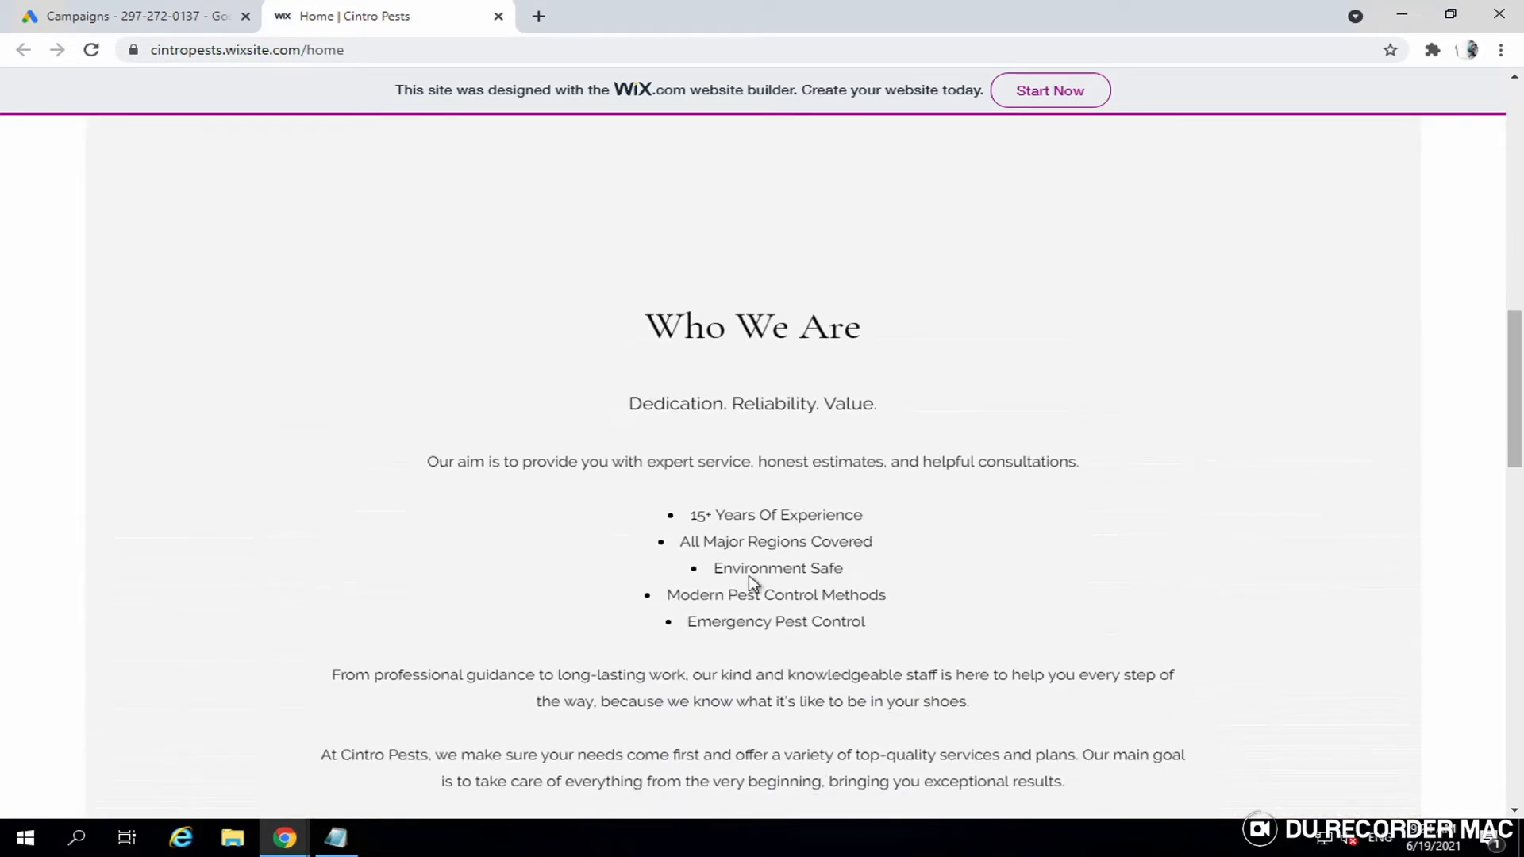
scroll(814, 622, down, 11)
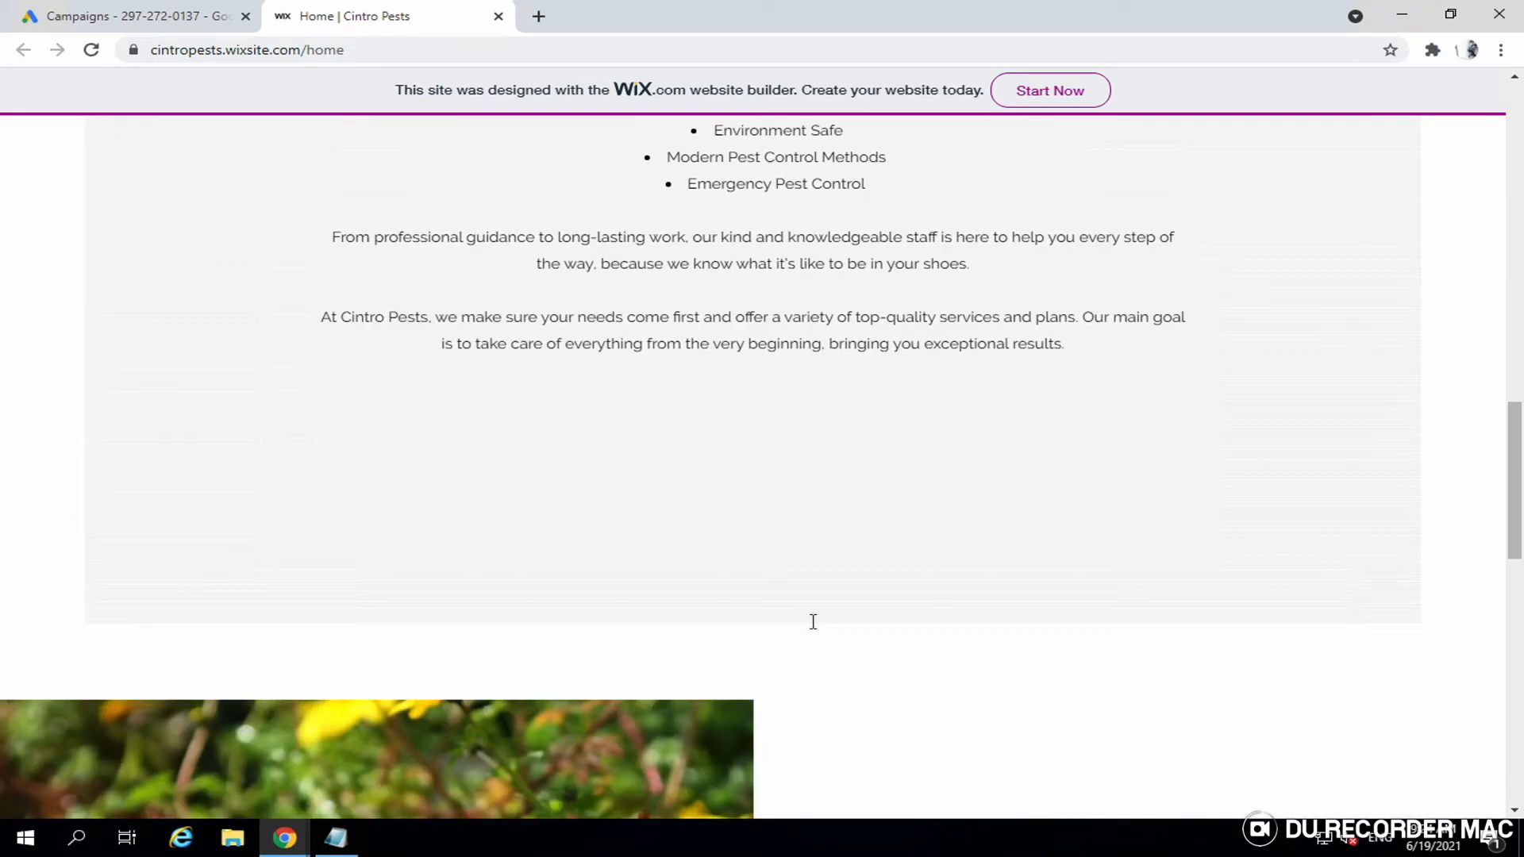
scroll(814, 621, down, 4)
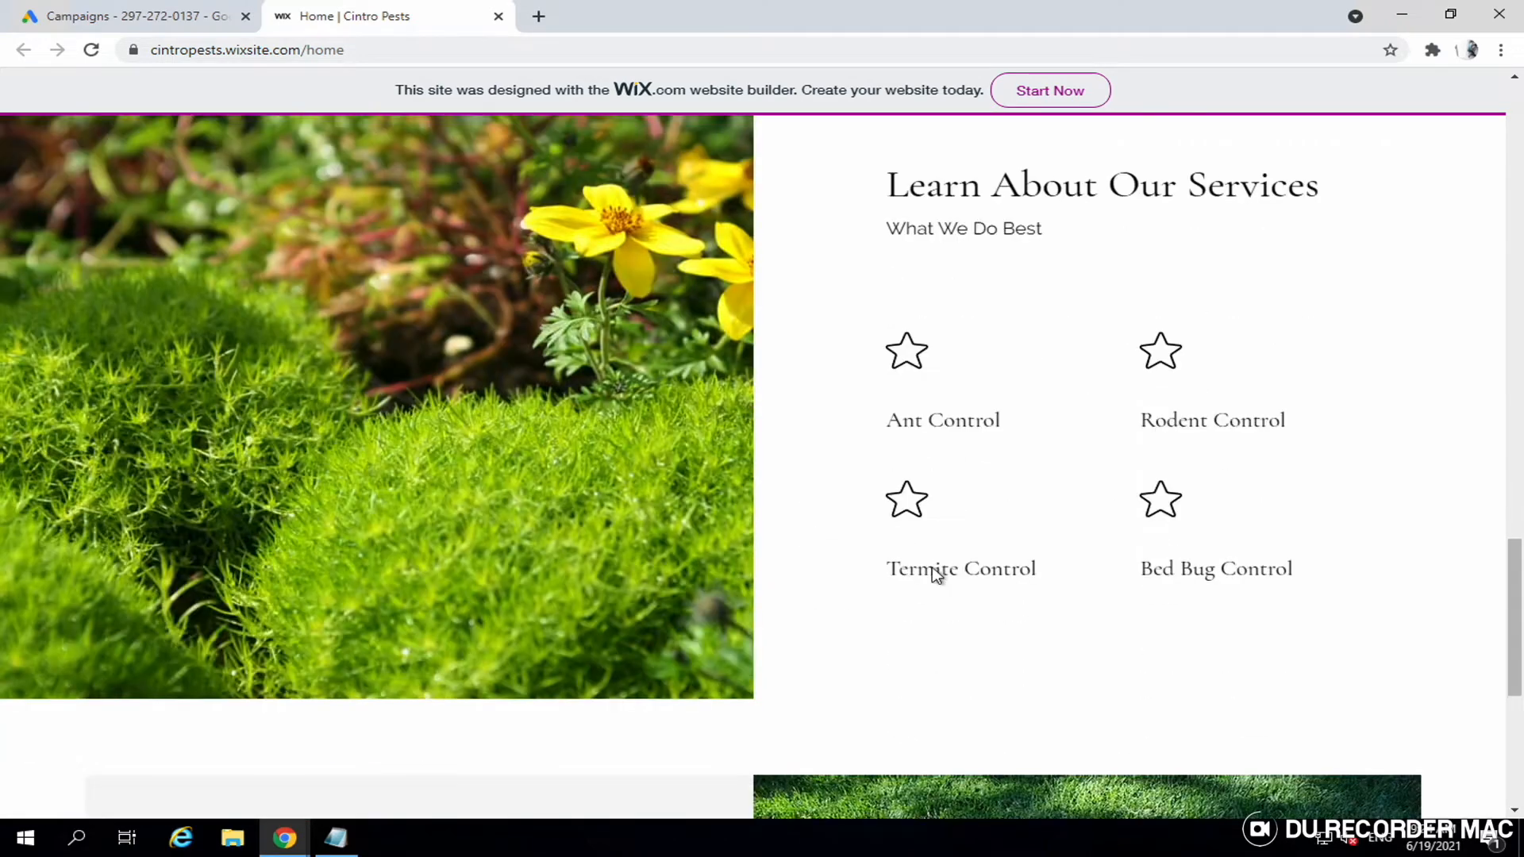
scroll(859, 611, down, 7)
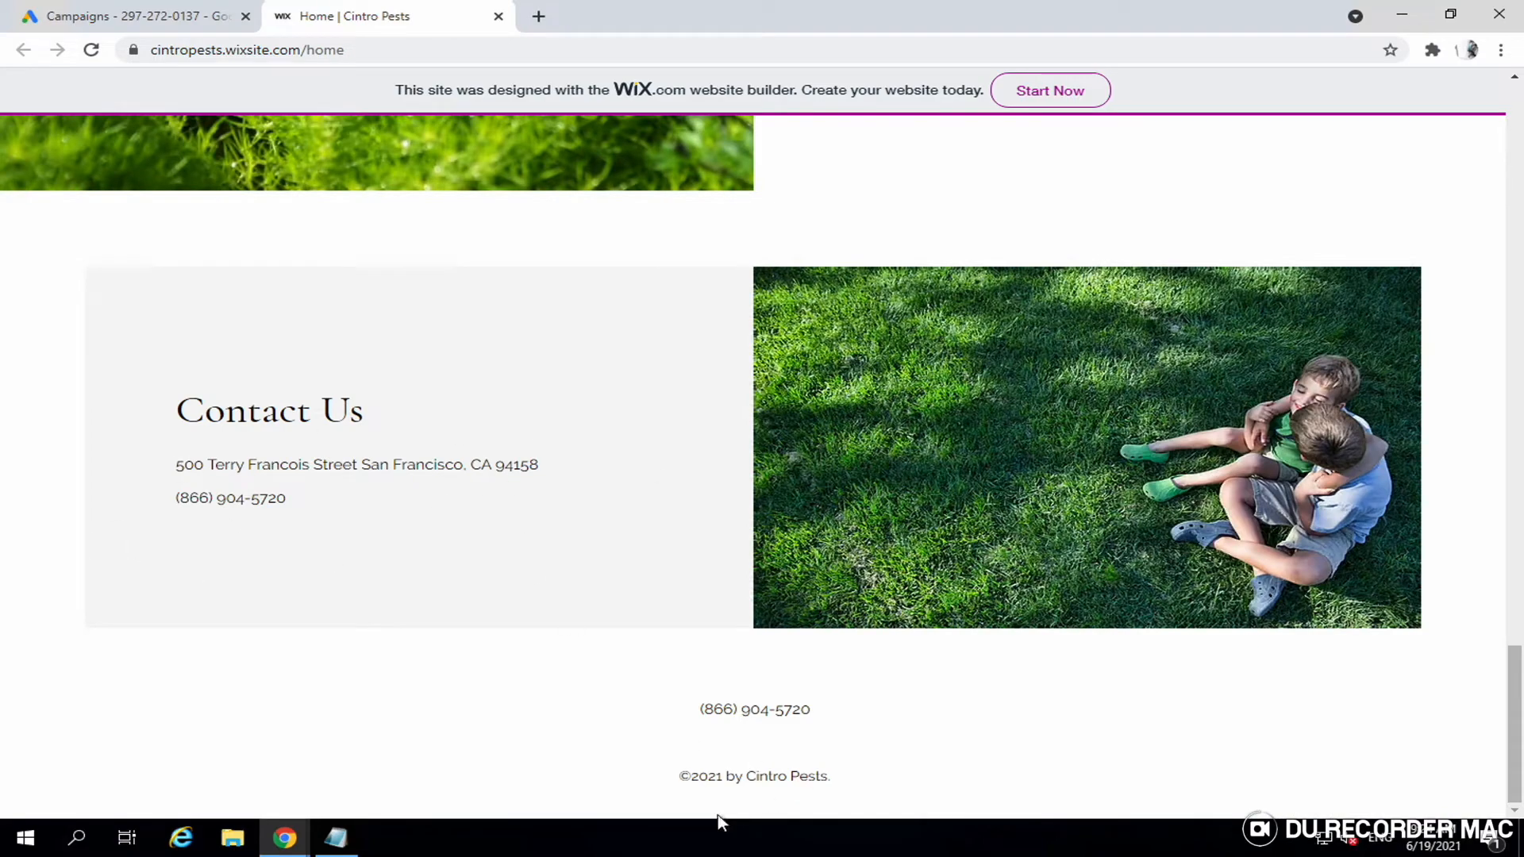
scroll(939, 435, up, 3)
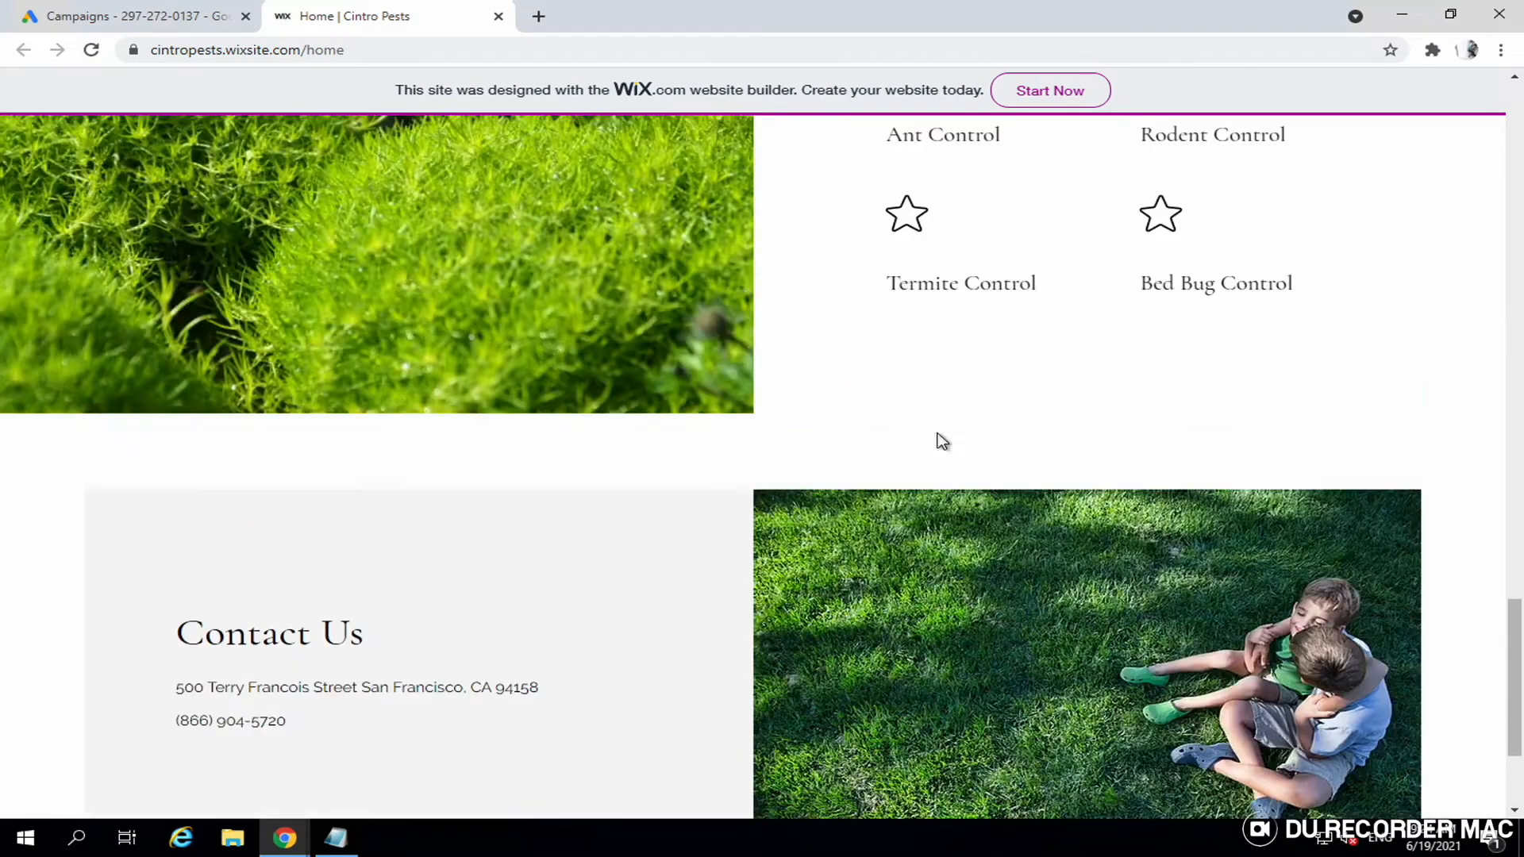
scroll(943, 441, up, 15)
scroll(941, 439, up, 15)
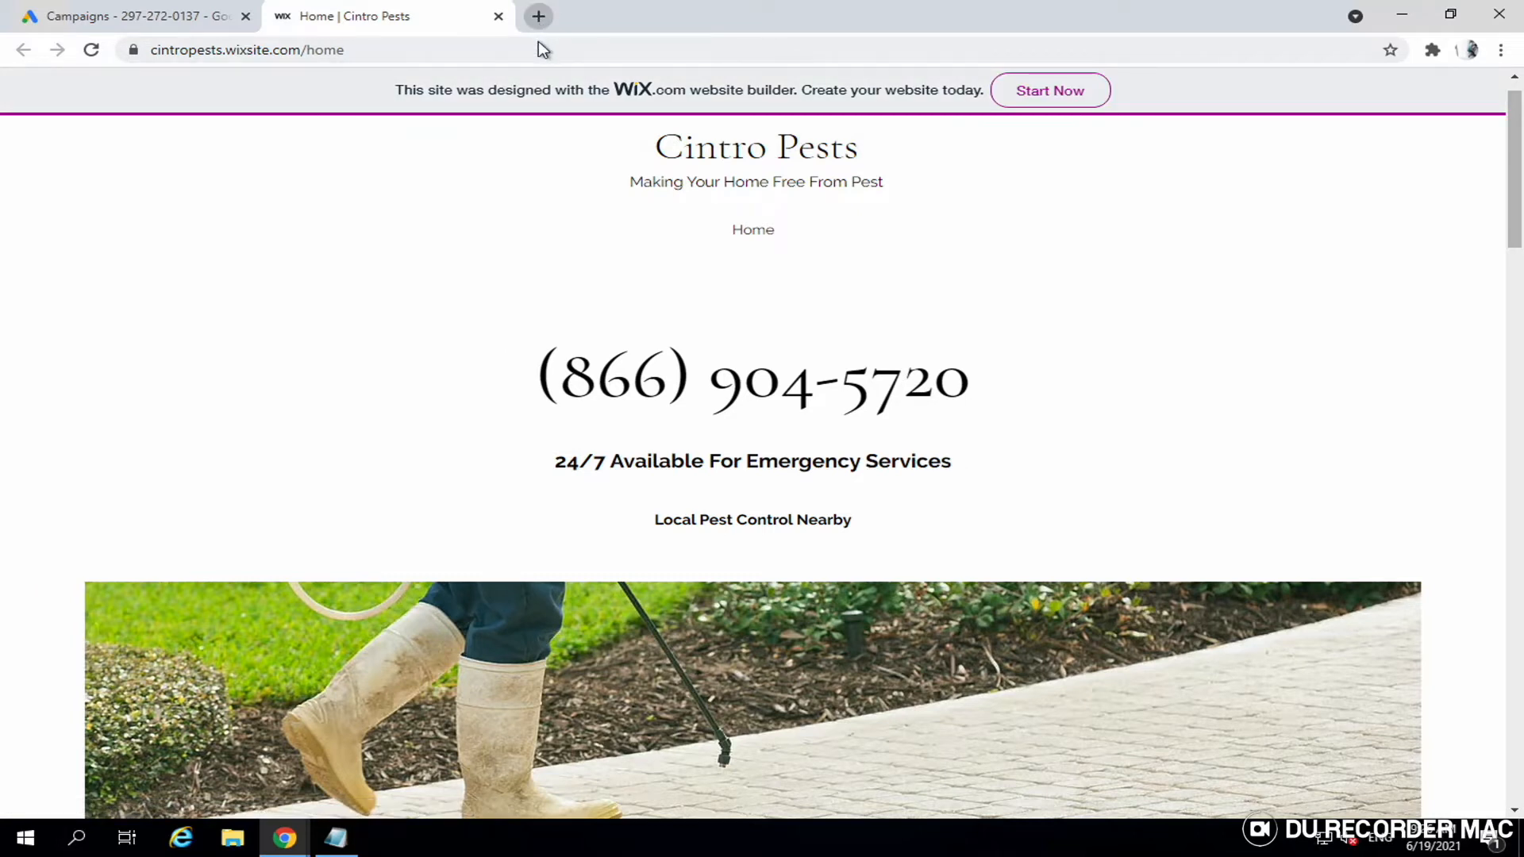
click(539, 17)
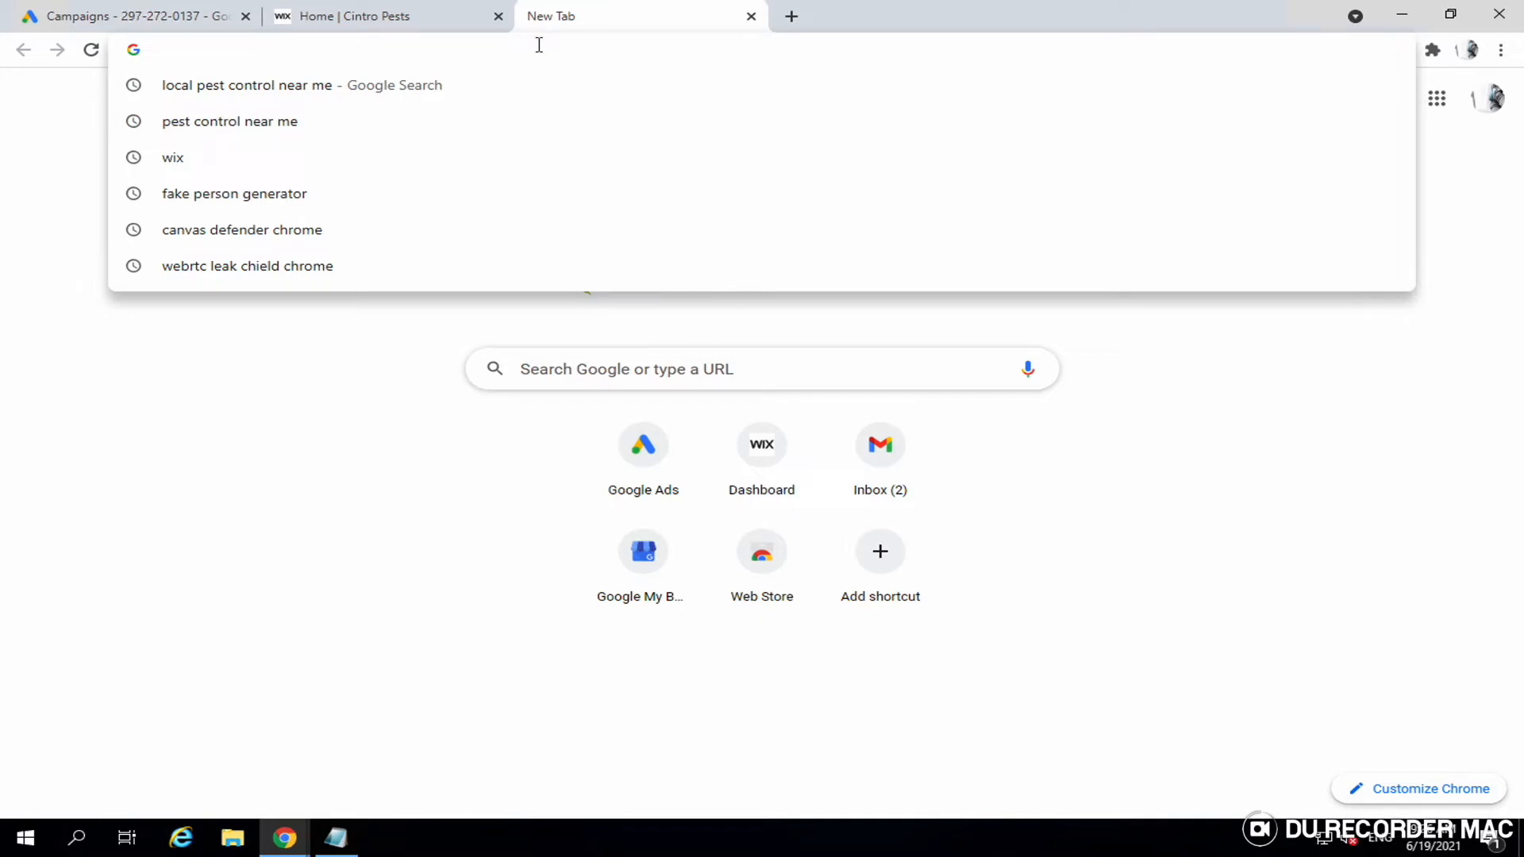
- Search Google for 'pest control near me'
text(pwst)
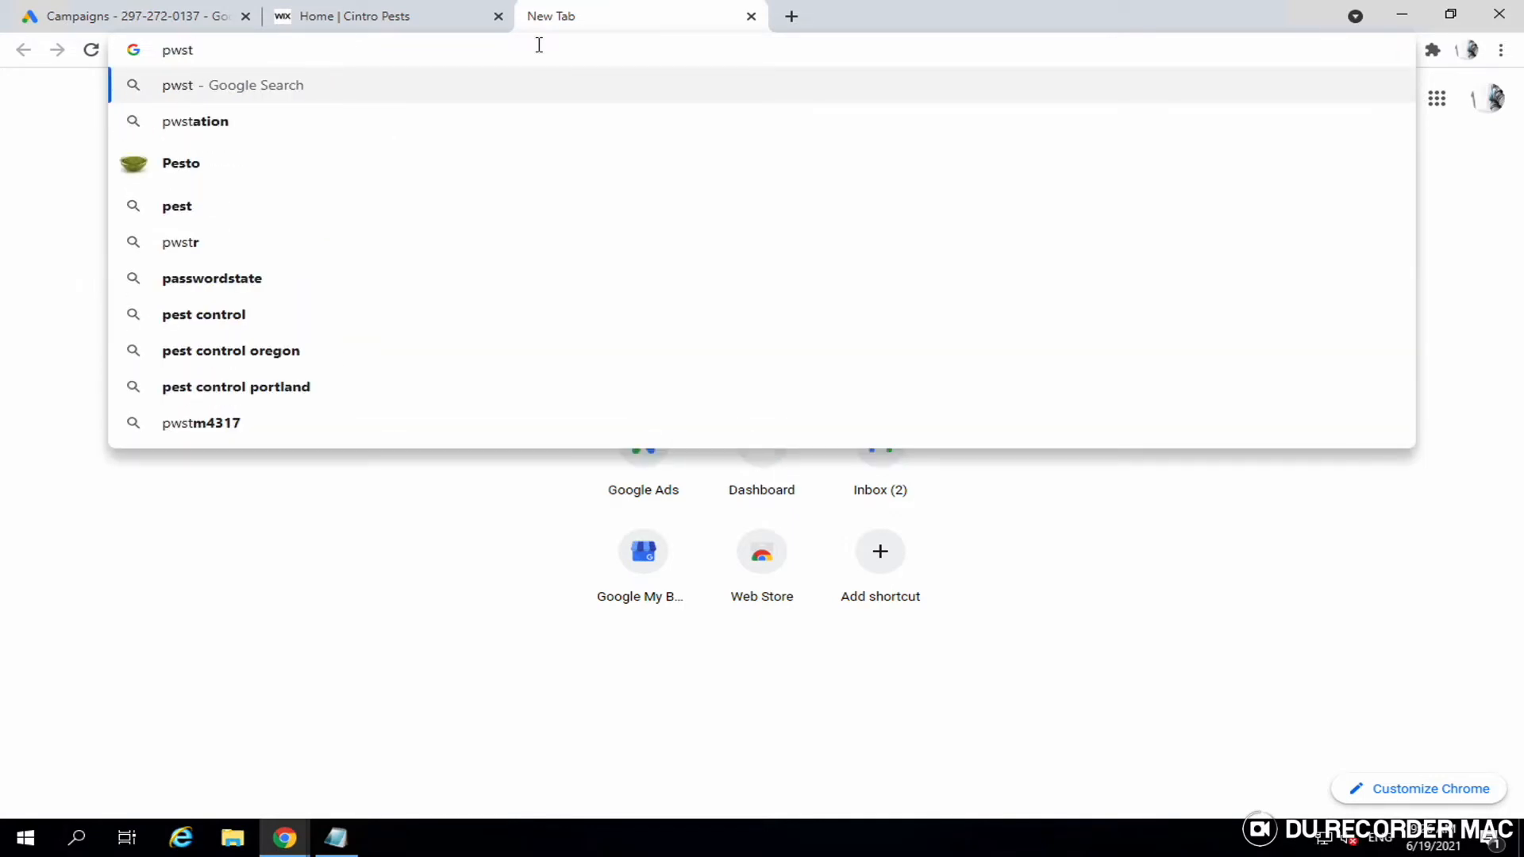
key(BackSpace)
key(BackSpace)
key(BackSpace)
text(est control near me)
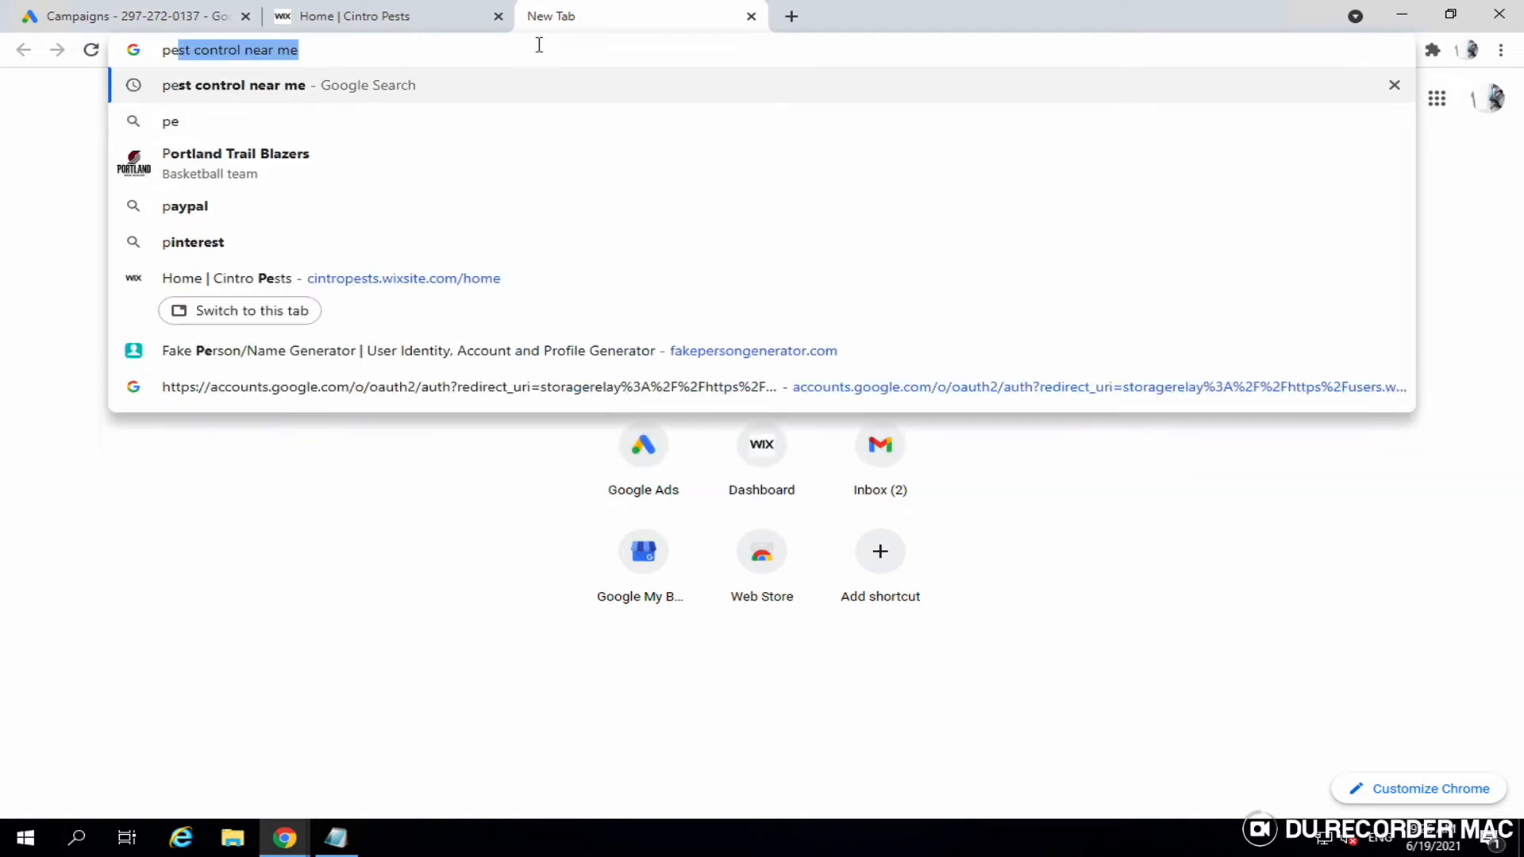
key(Return)
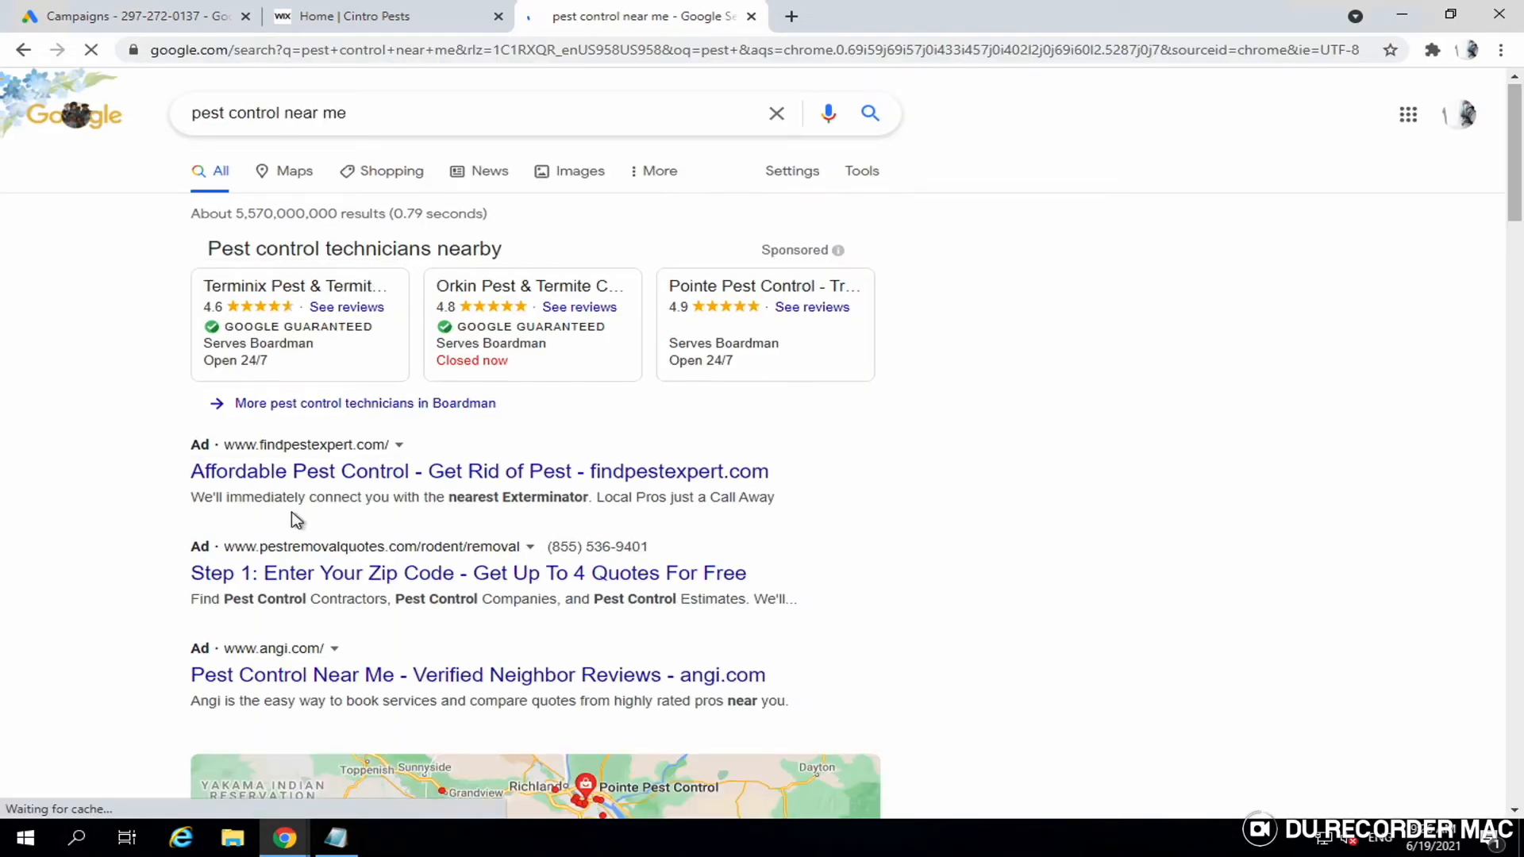
- Review the competitors' sponsored results, then return to the Cintro Pests site
scroll(294, 520, down, 1)
scroll(293, 520, down, 6)
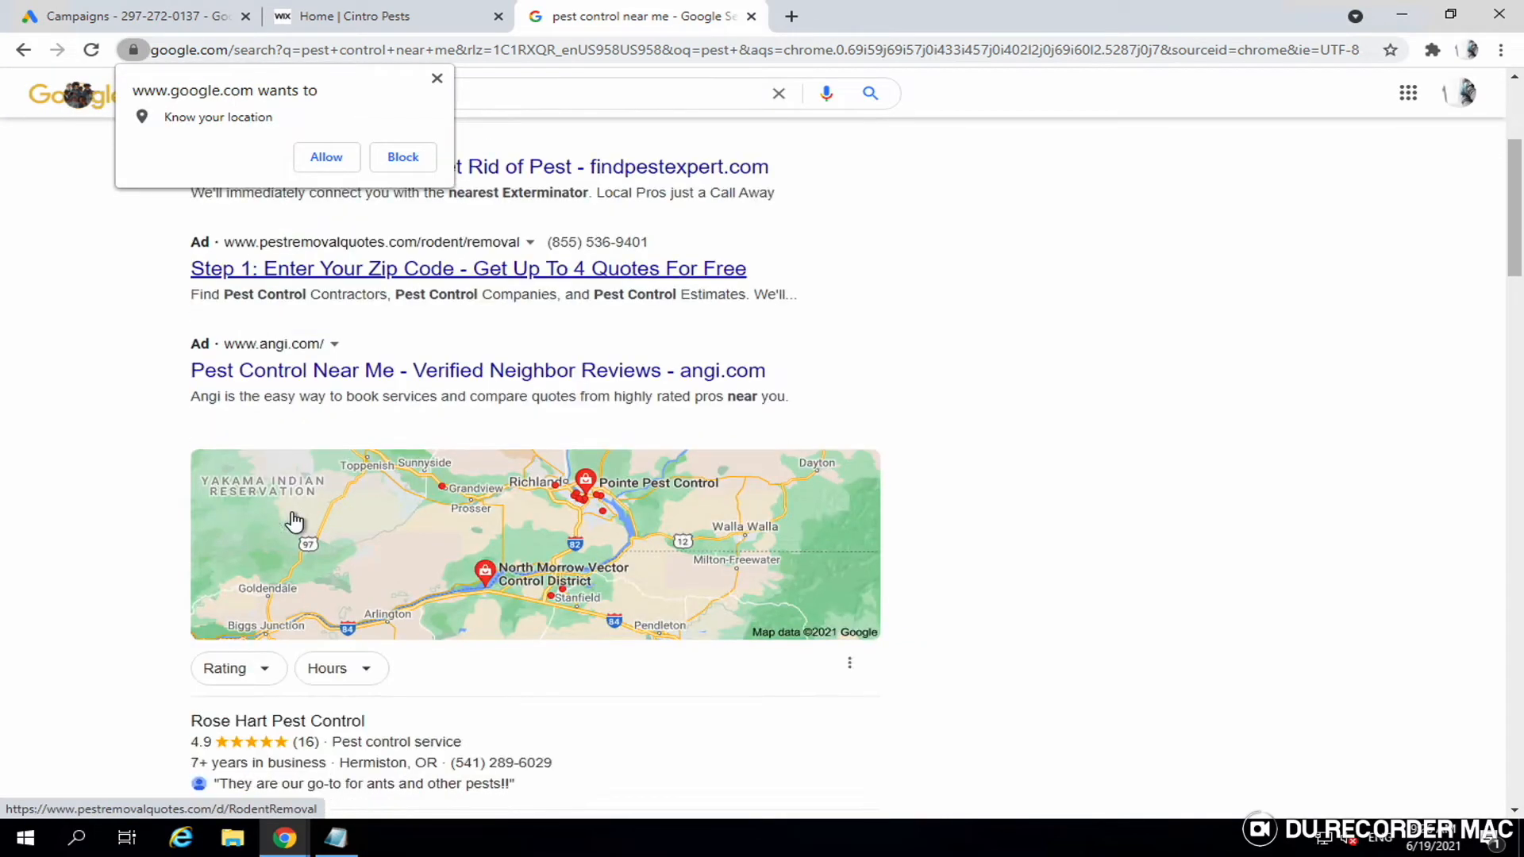
scroll(293, 520, down, 11)
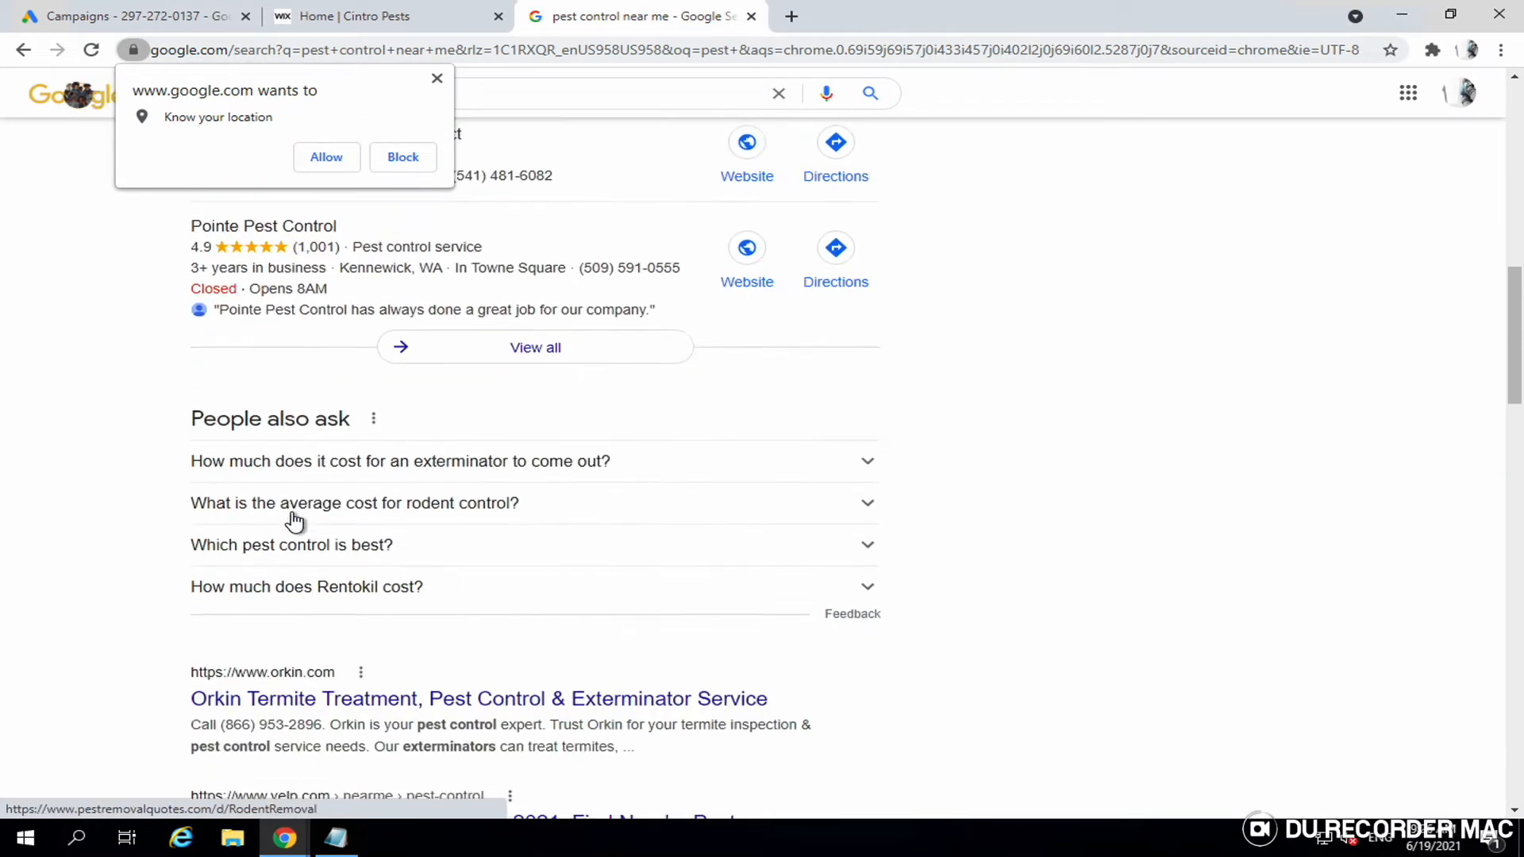
scroll(294, 520, down, 10)
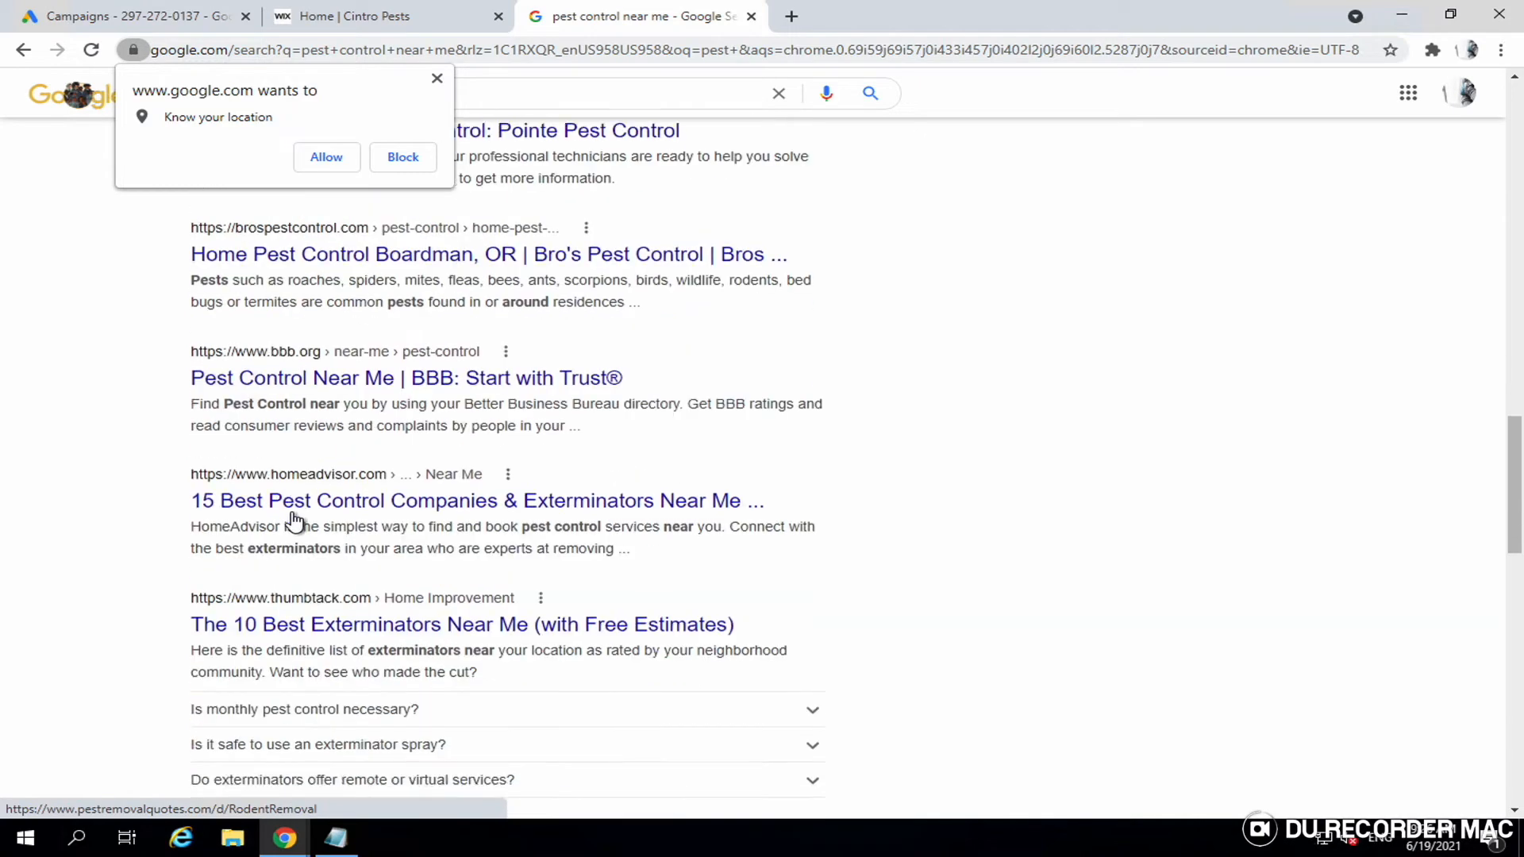
scroll(294, 520, down, 8)
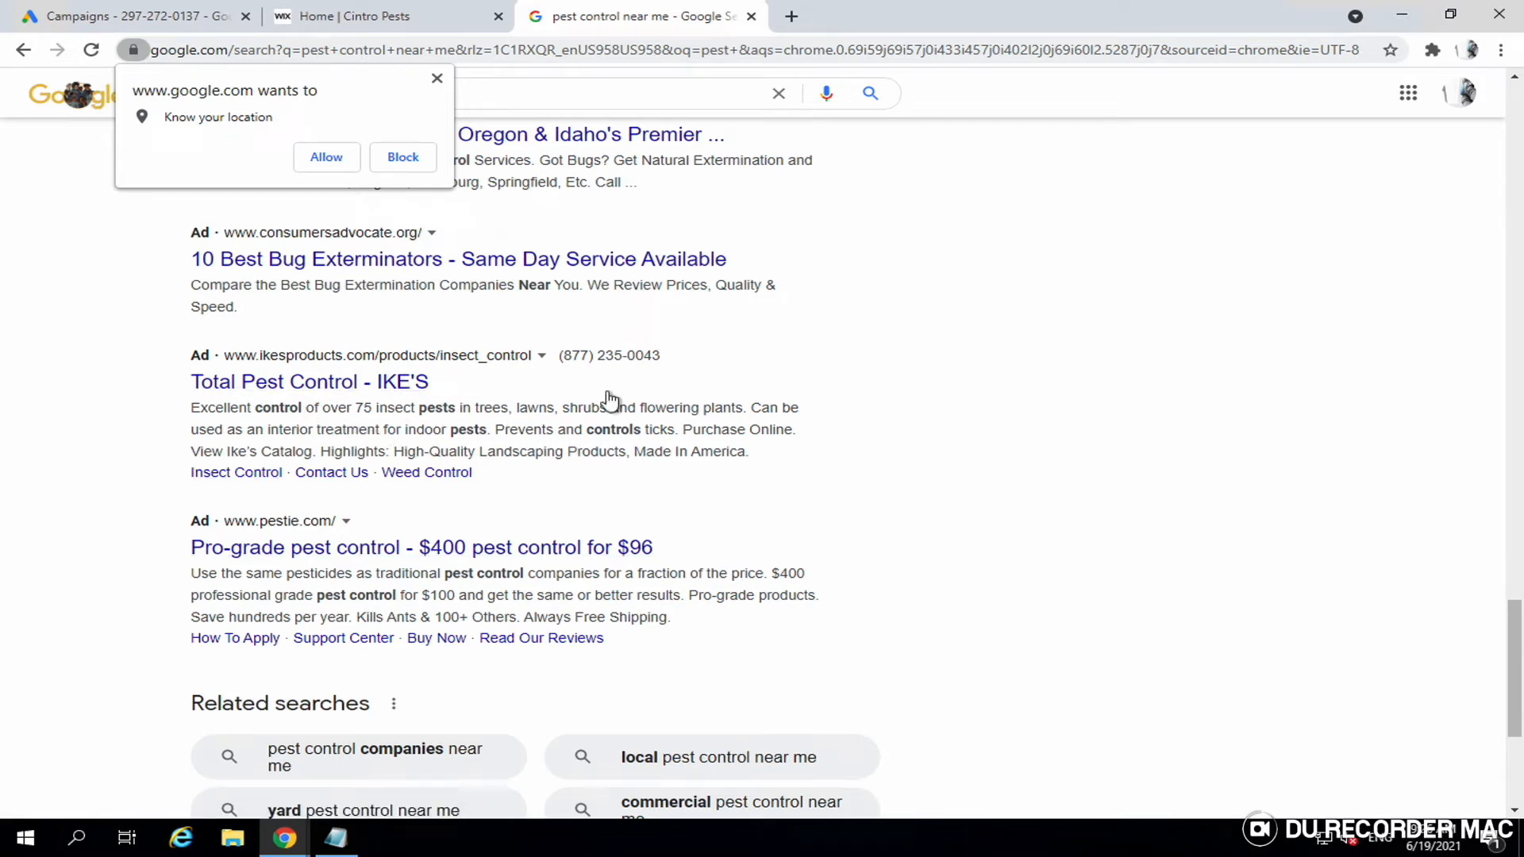
scroll(570, 533, up, 5)
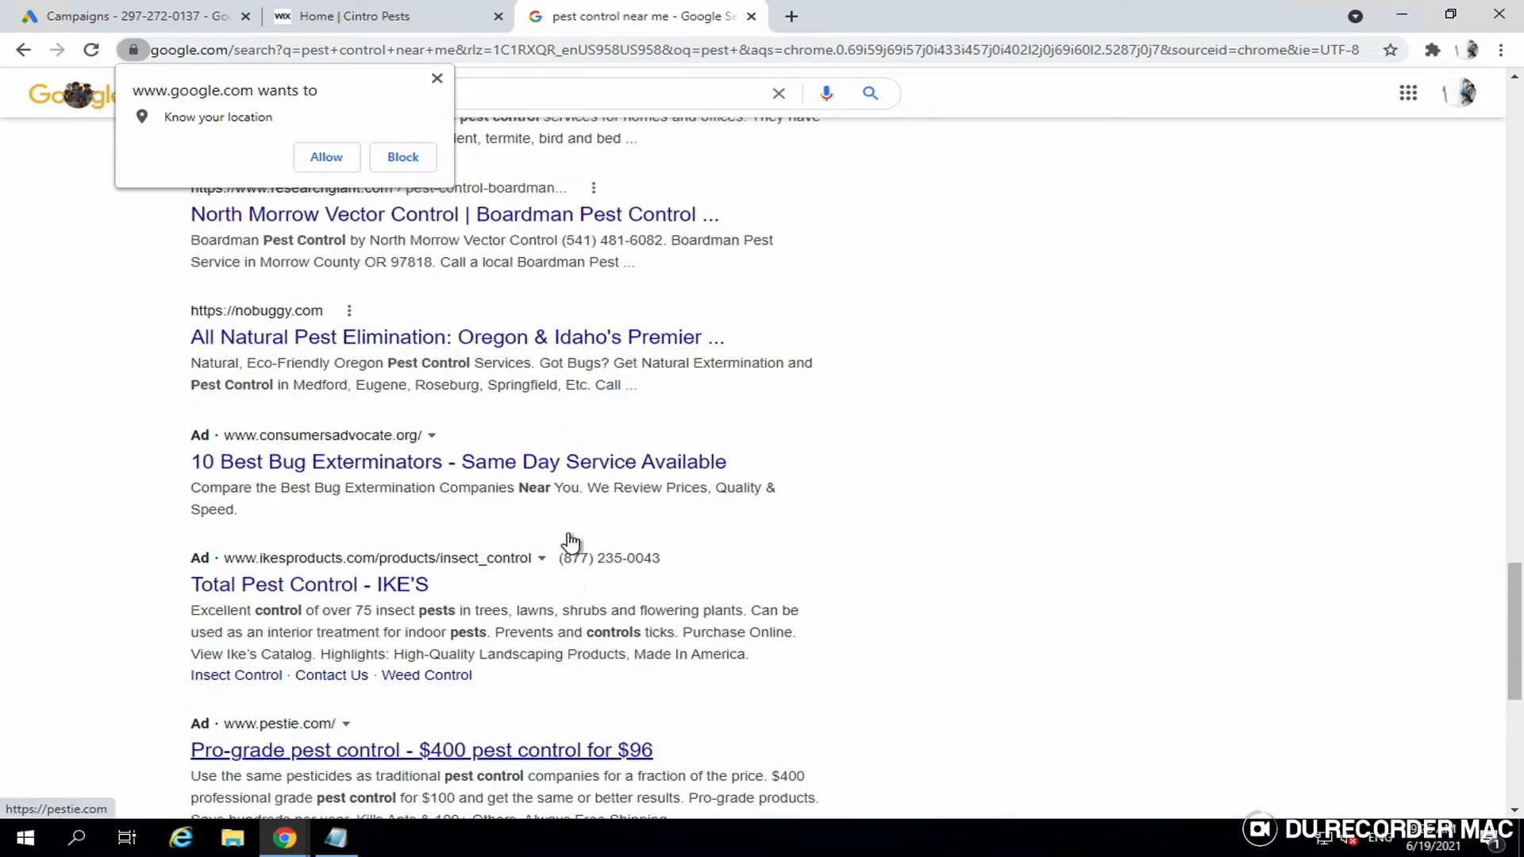
scroll(570, 543, up, 5)
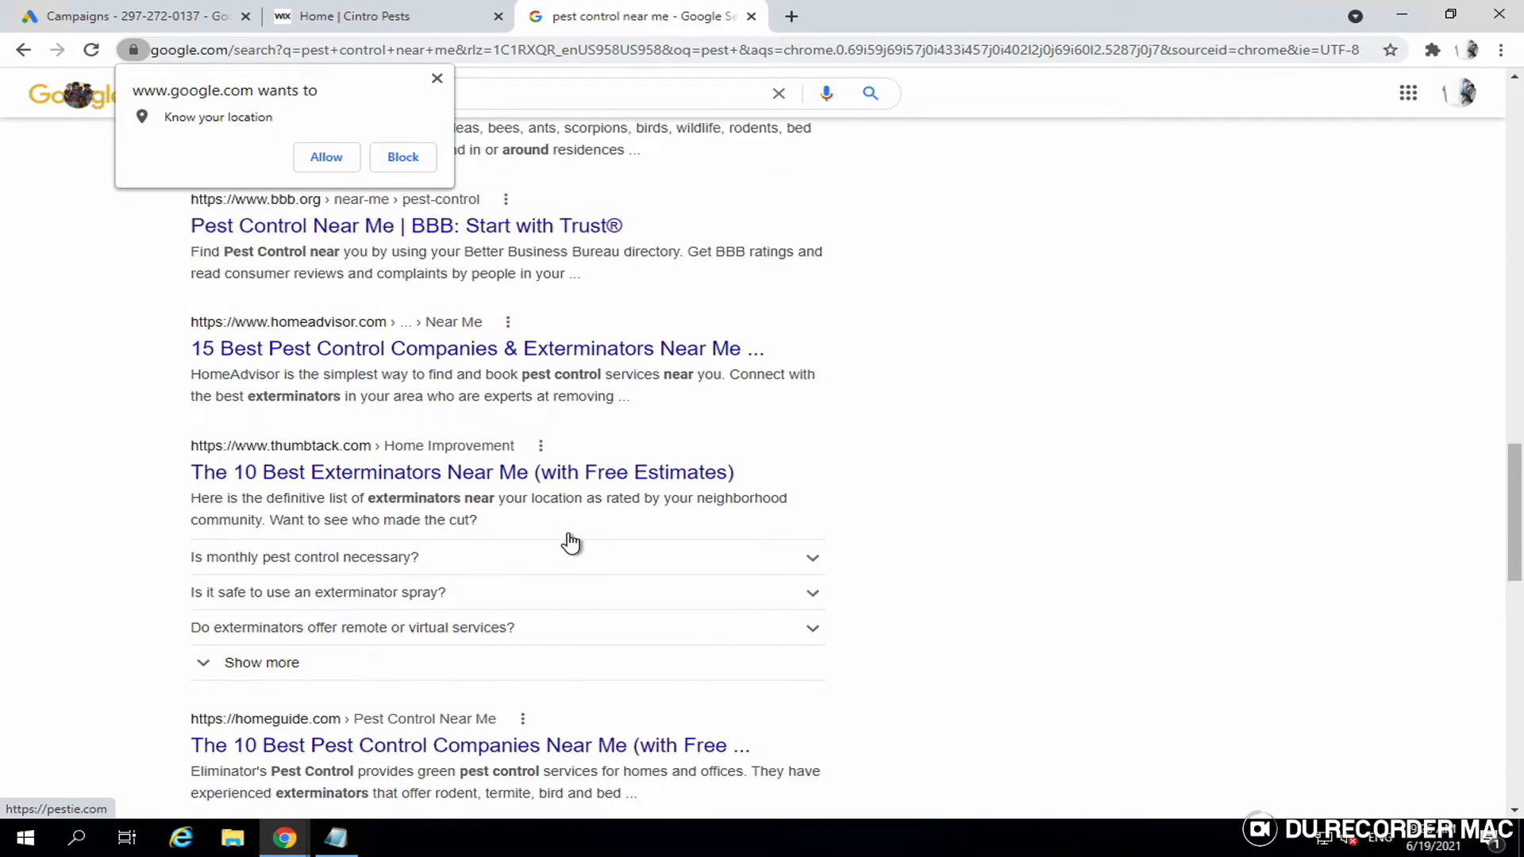
scroll(570, 543, up, 5)
scroll(570, 543, up, 3)
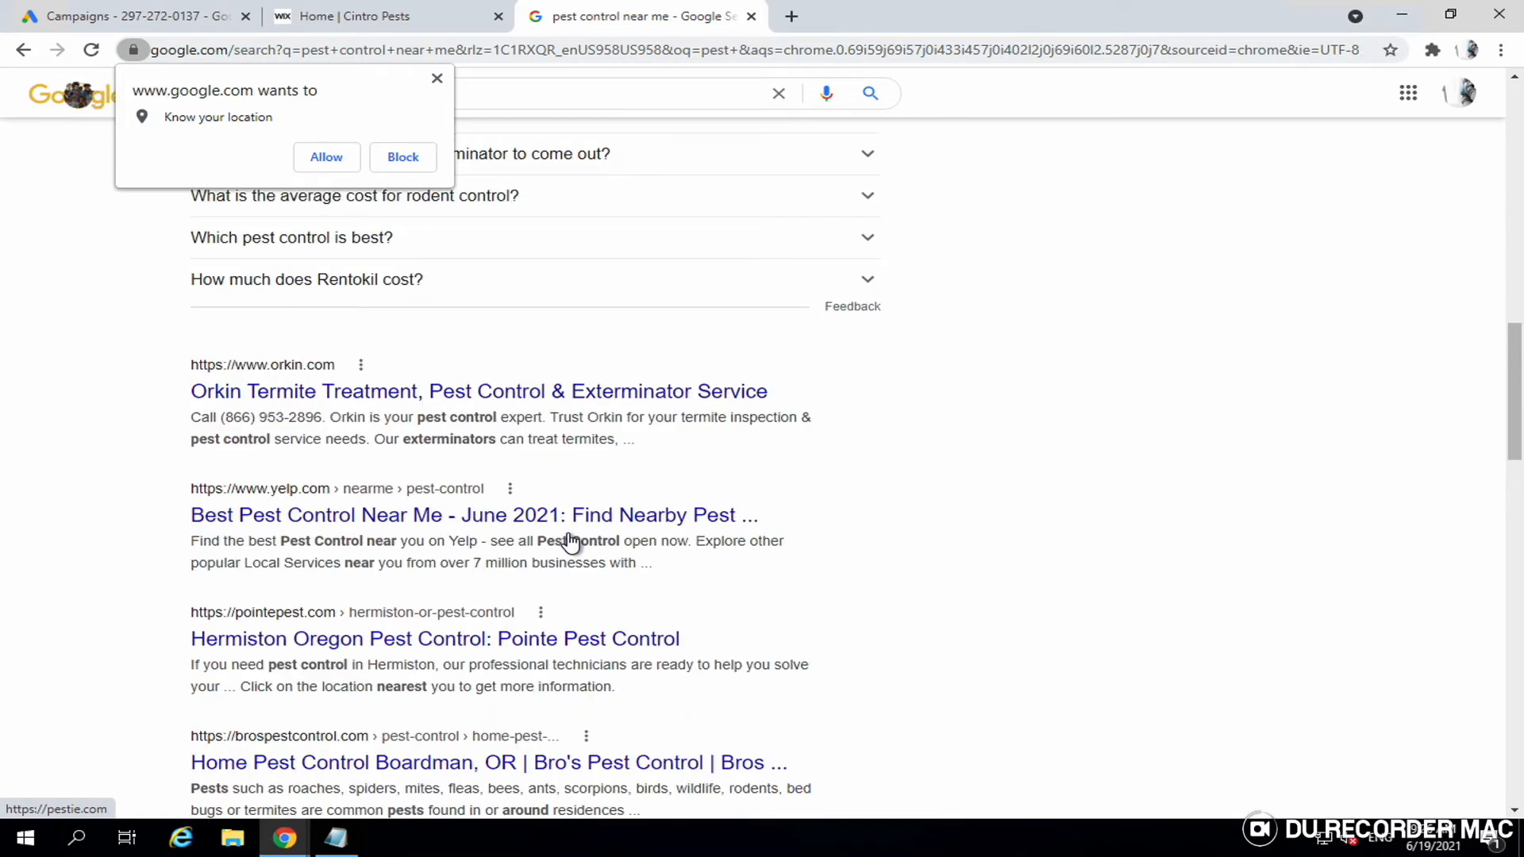
scroll(570, 543, up, 12)
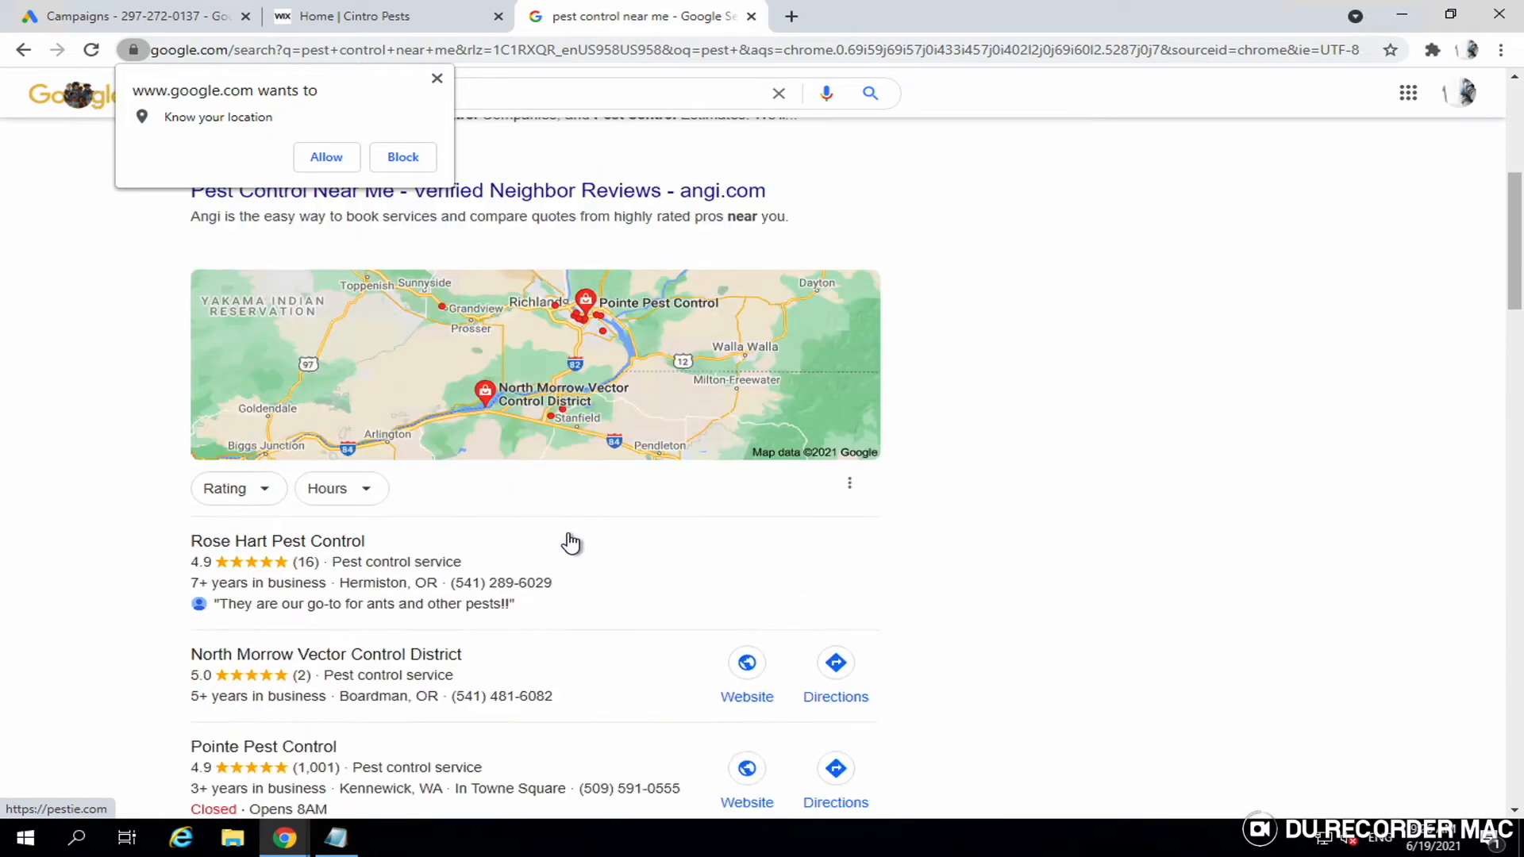
scroll(570, 543, up, 4)
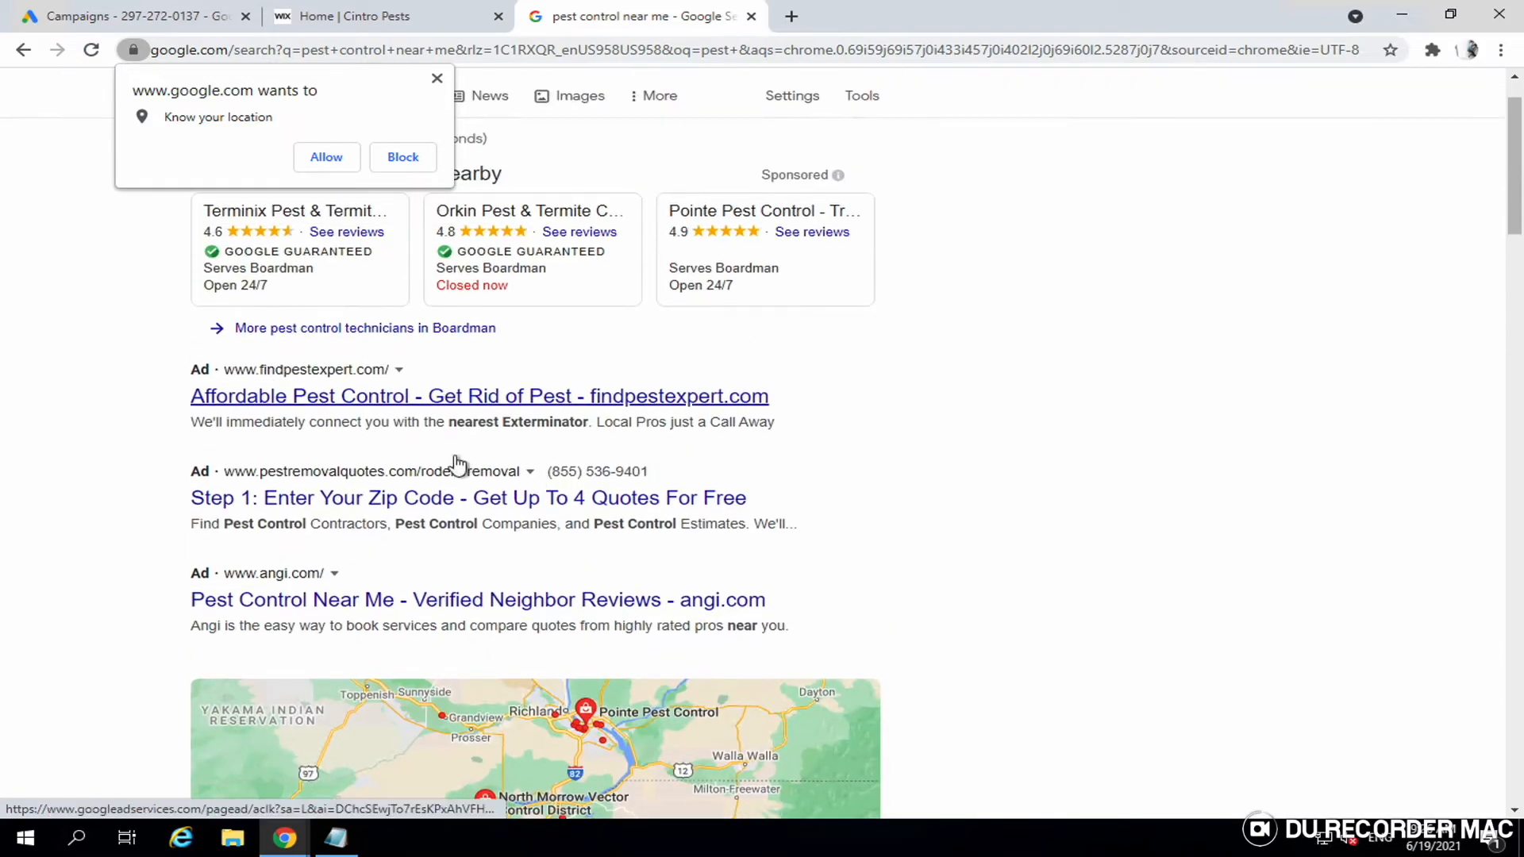
scroll(548, 521, down, 15)
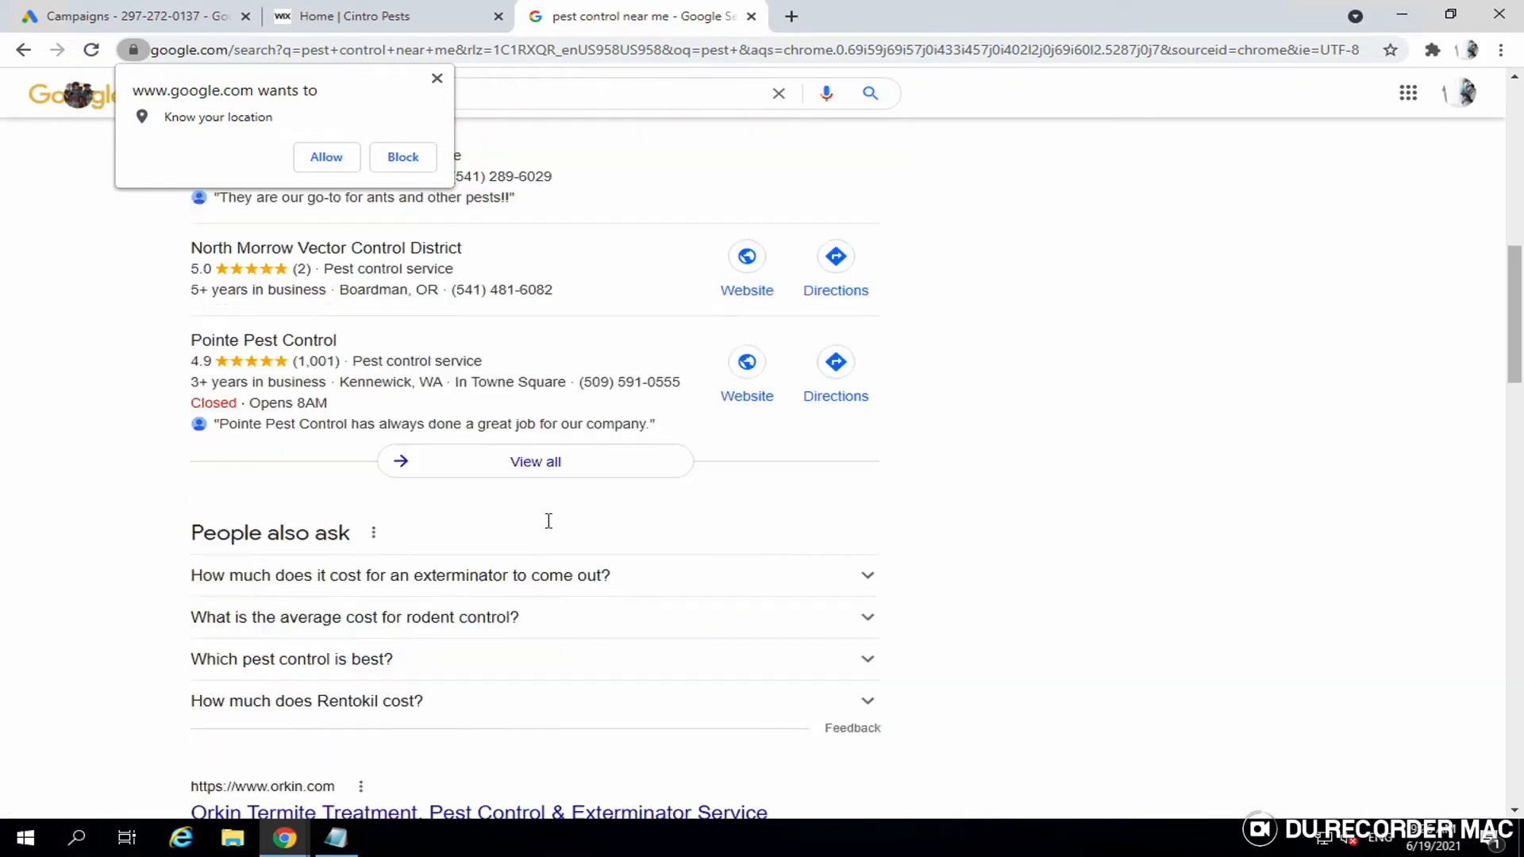
scroll(547, 520, down, 18)
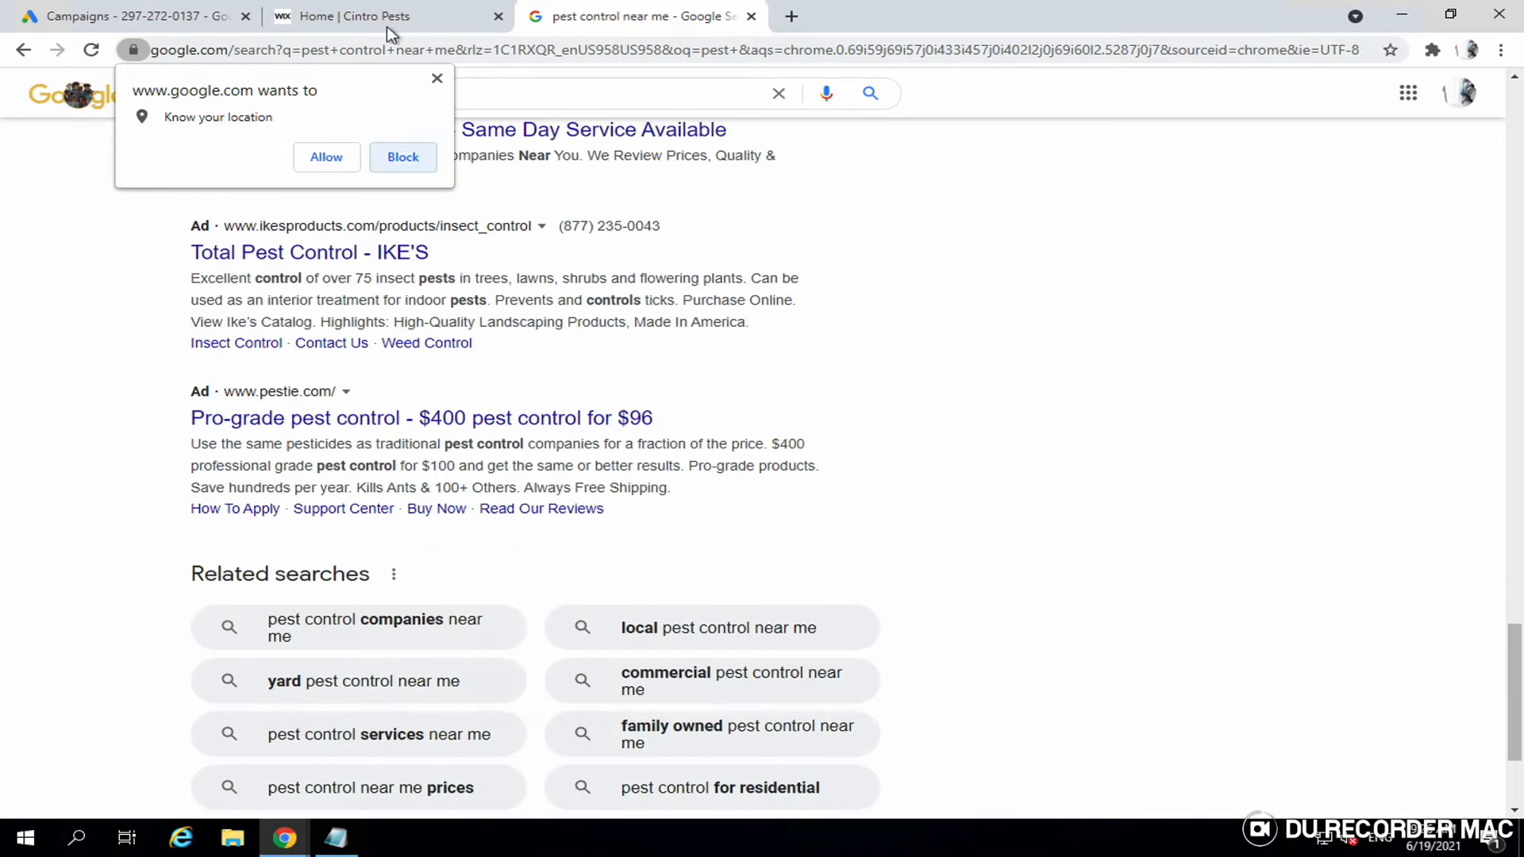
click(389, 24)
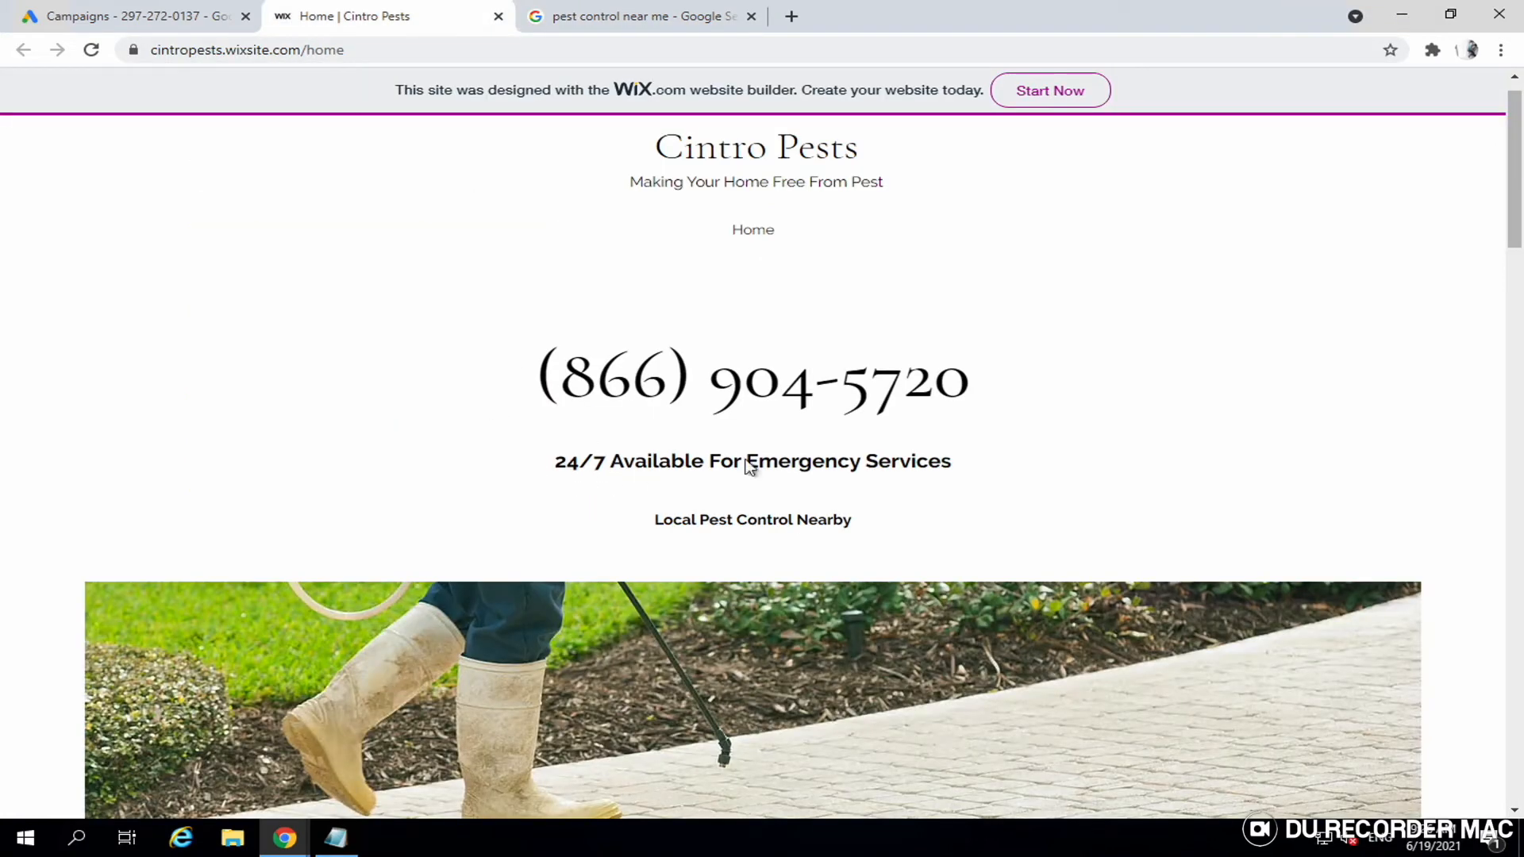
- Read the Who We Are copy, close the search results tab, and return to the top
scroll(735, 520, down, 9)
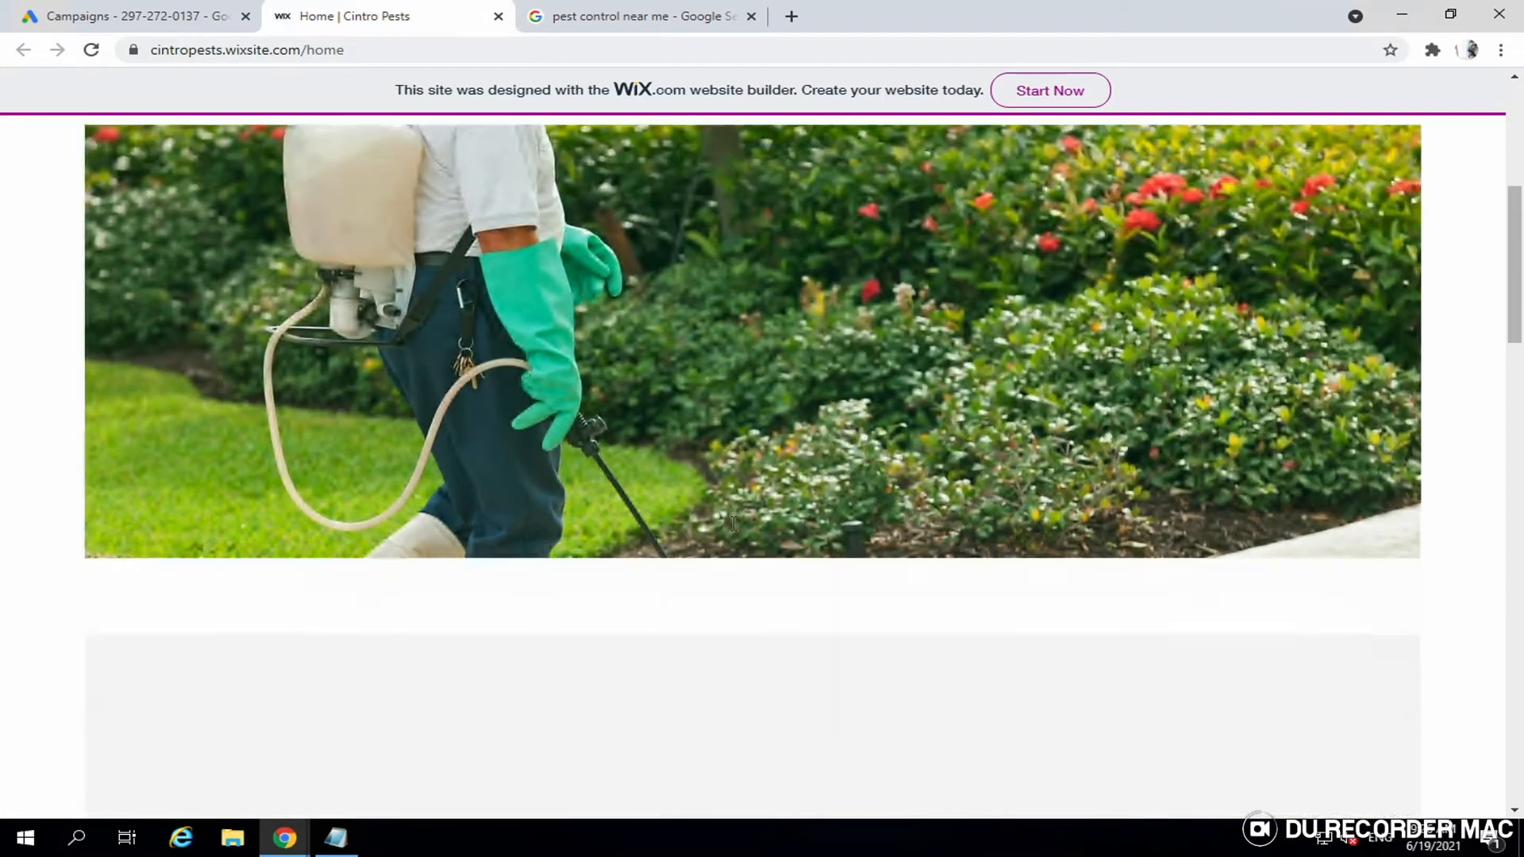
scroll(630, 723, down, 7)
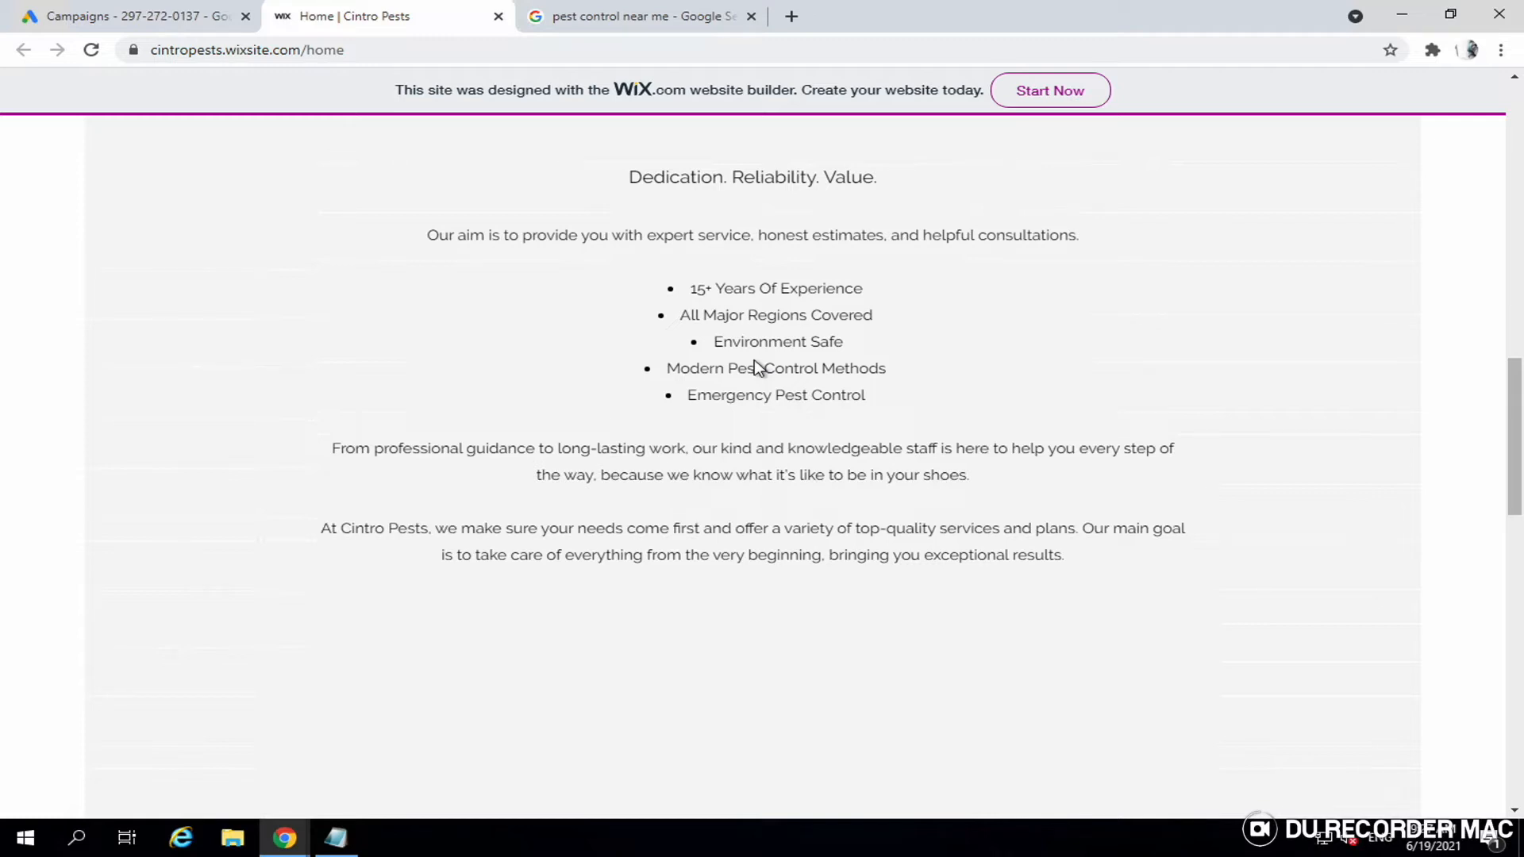
click(751, 16)
scroll(708, 333, up, 7)
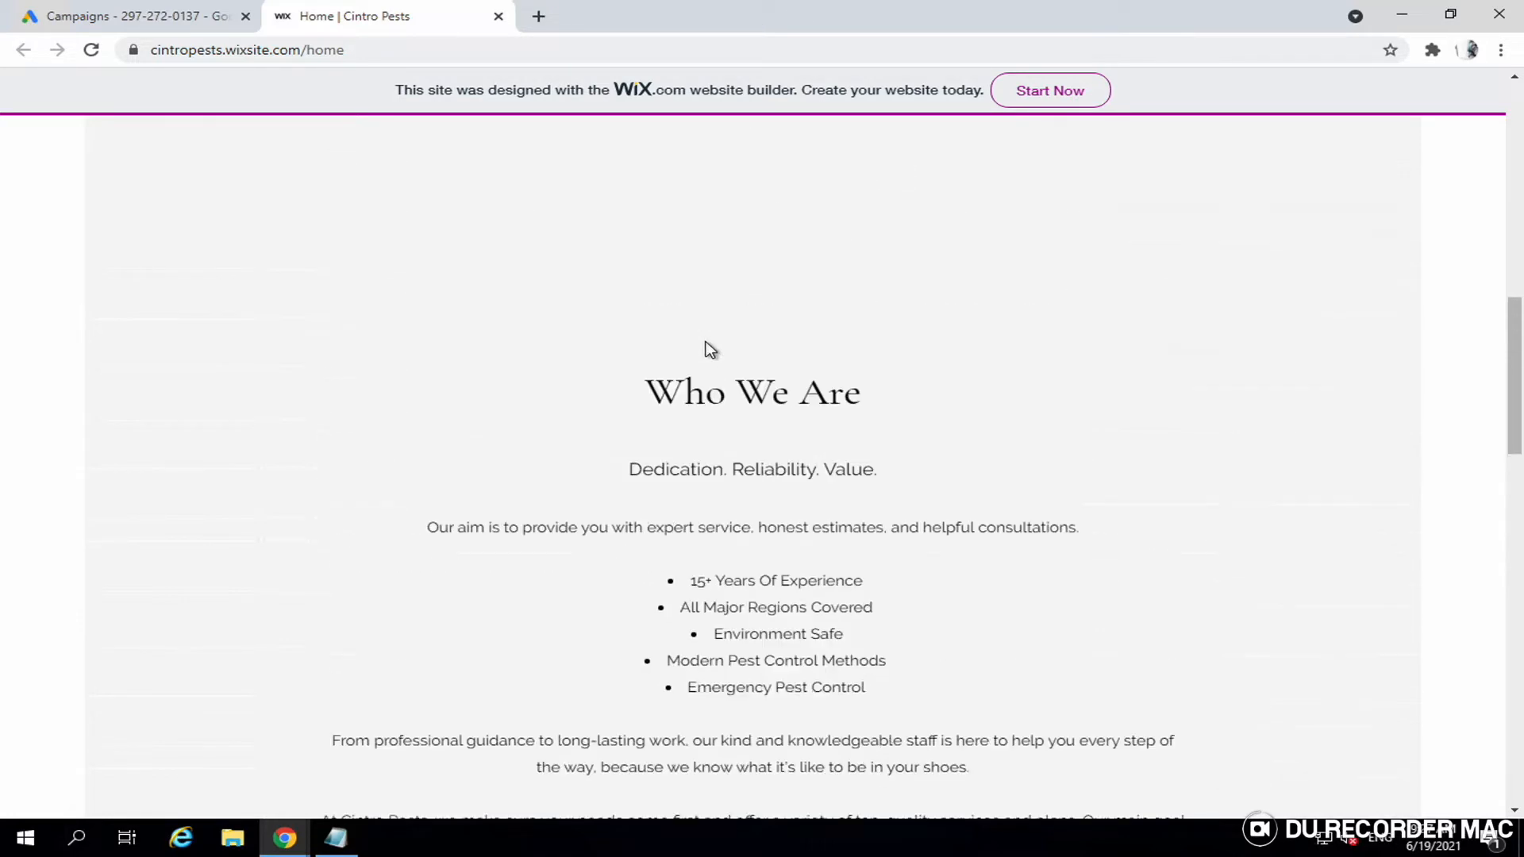
scroll(709, 347, up, 10)
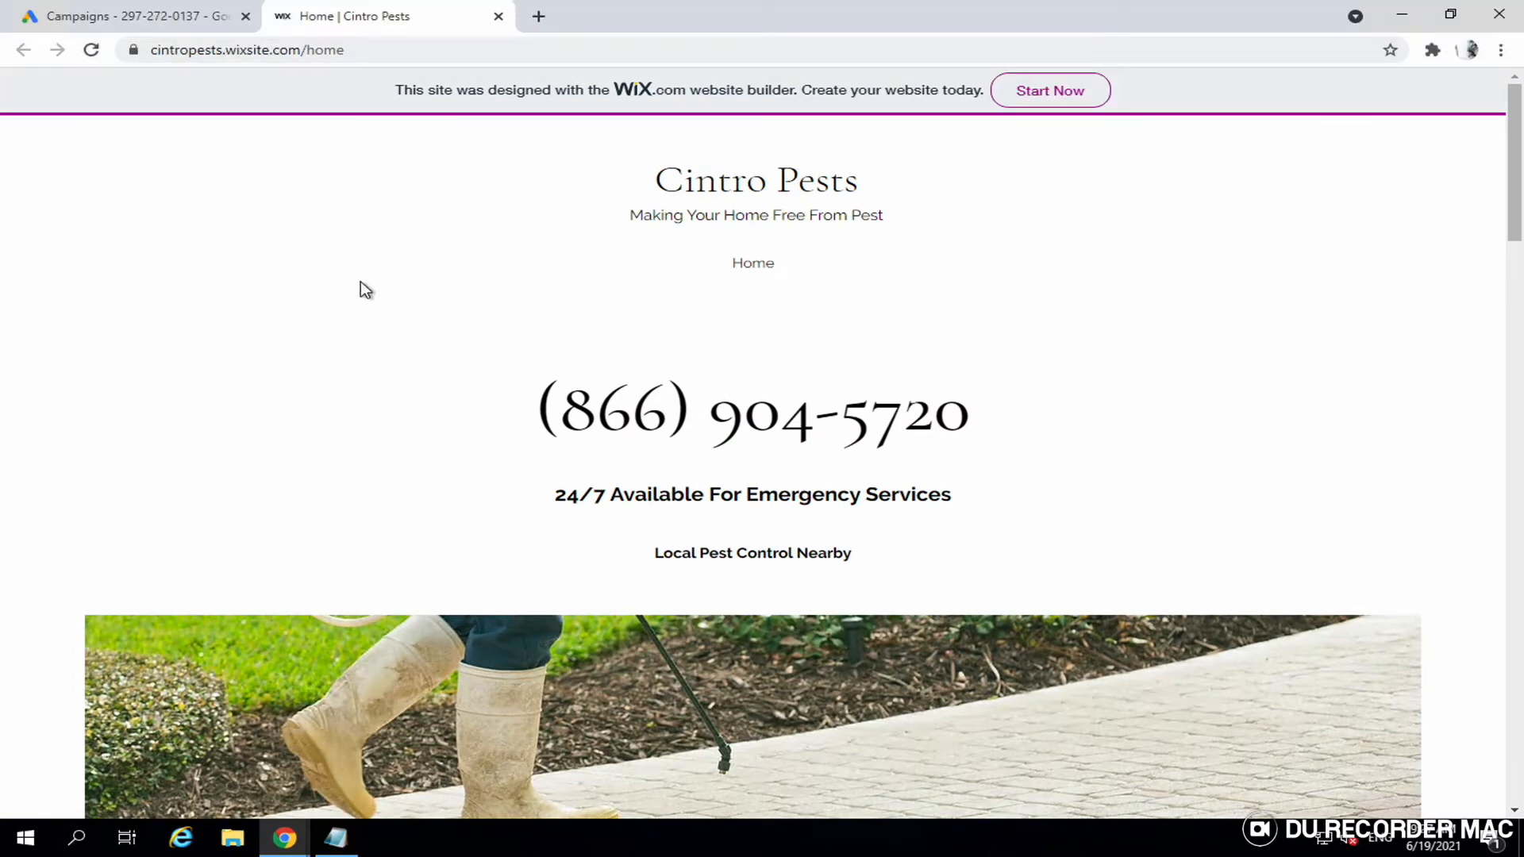
mouse_move(212, 4)
- In Google Ads, go to Tools & Settings > Measurement > Conversions
click(136, 17)
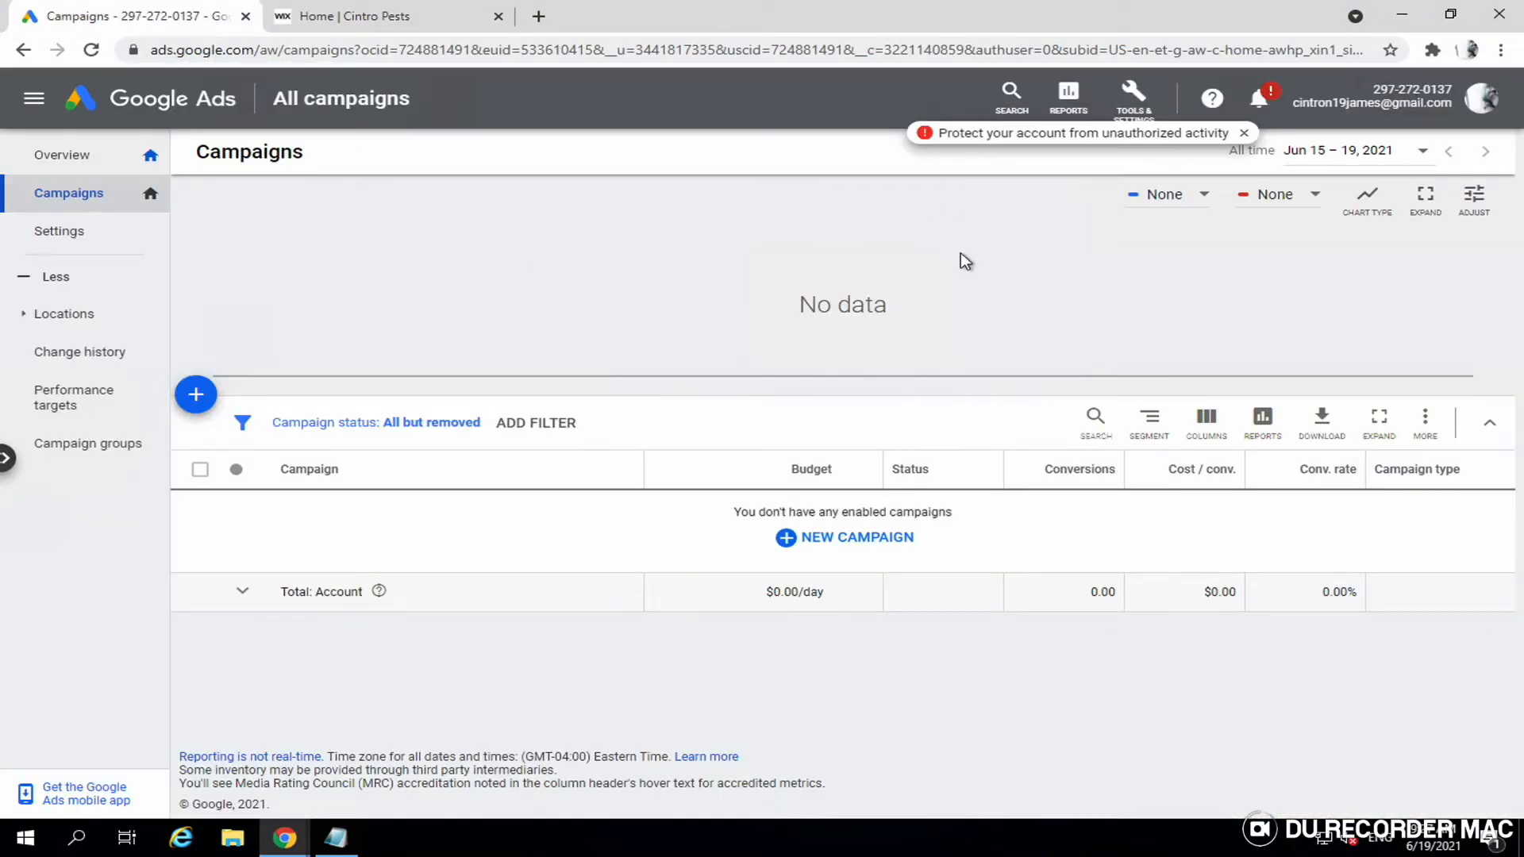
click(1141, 120)
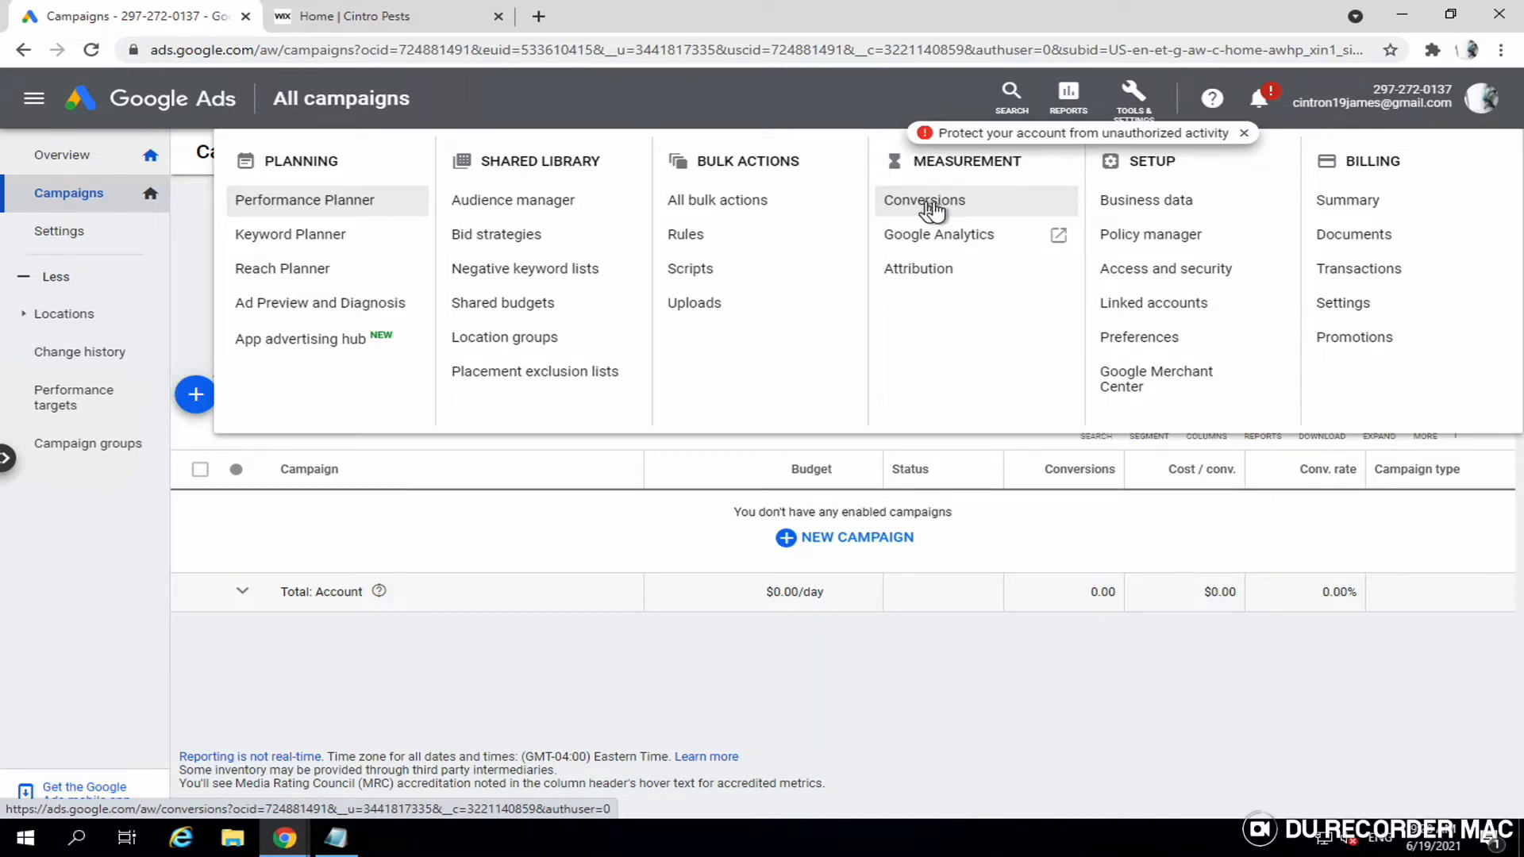
click(948, 212)
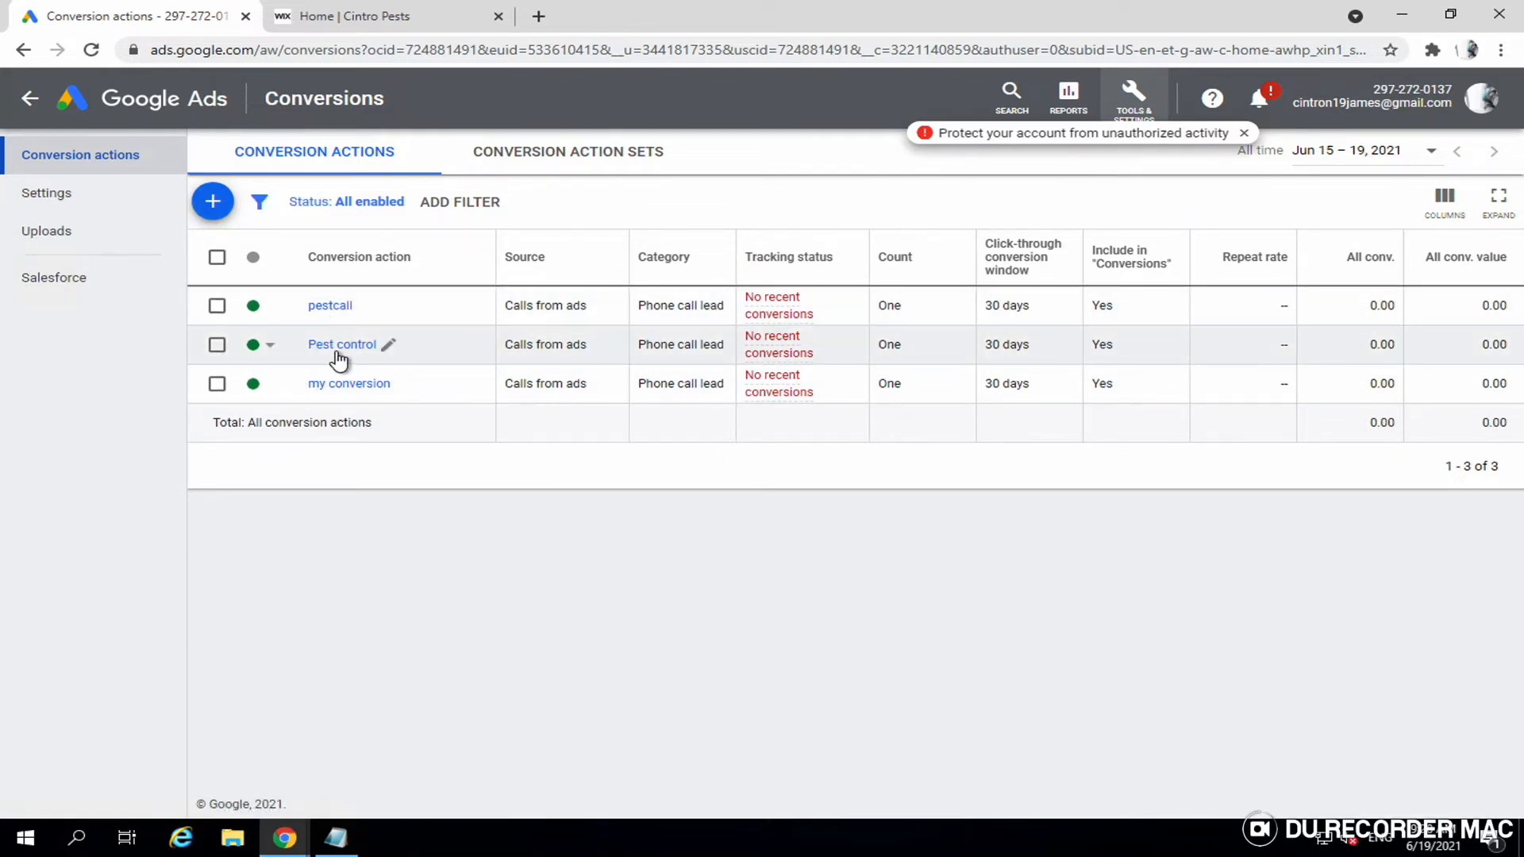
- Start a new conversion action from the Conversions page
click(213, 203)
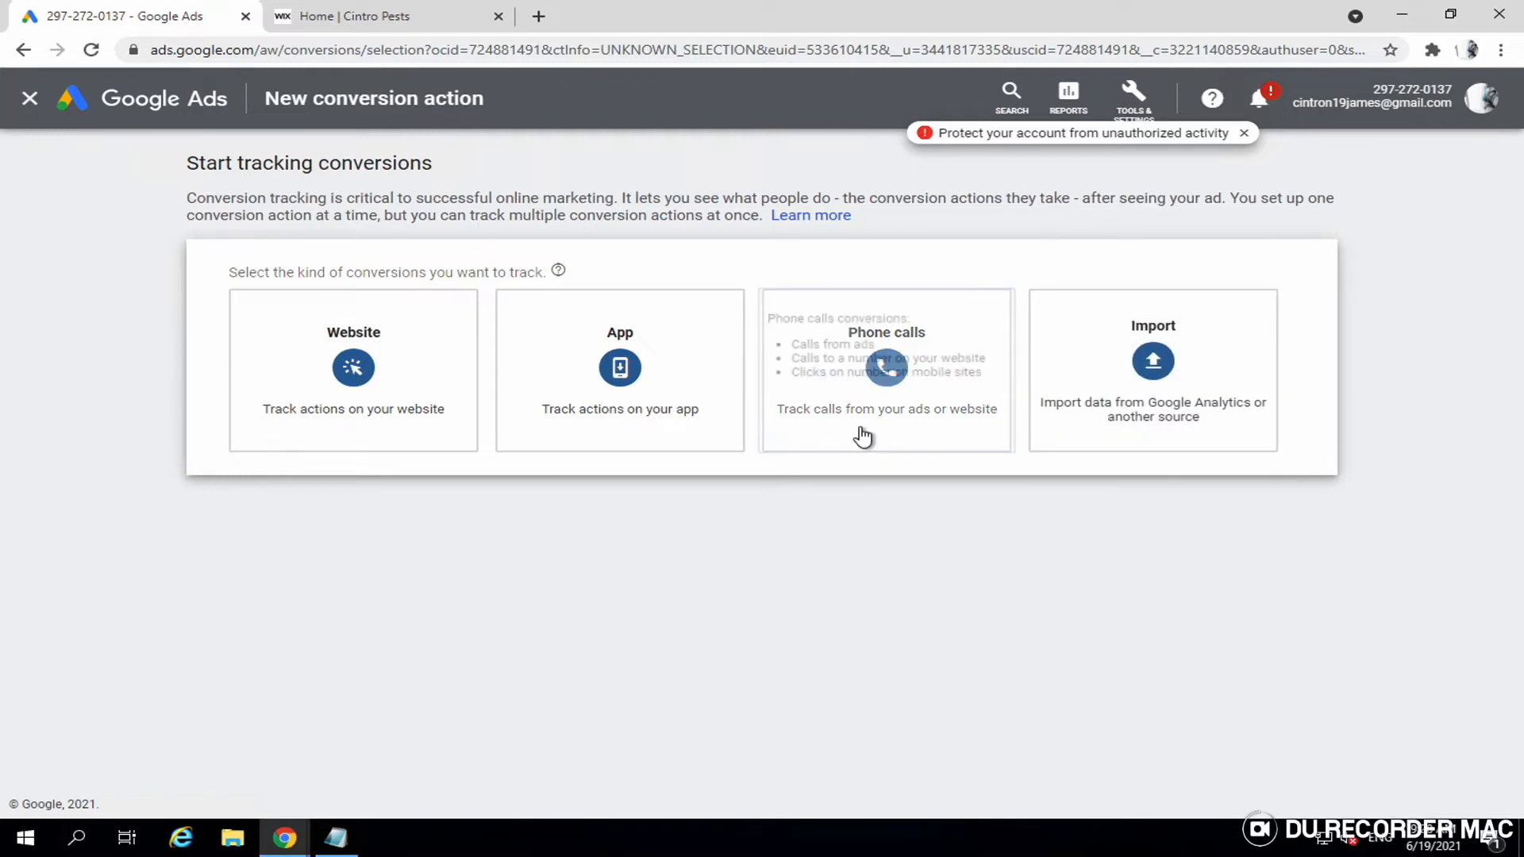
- Choose Phone calls, tracking calls from call extensions or call-only ads, and continue
click(924, 373)
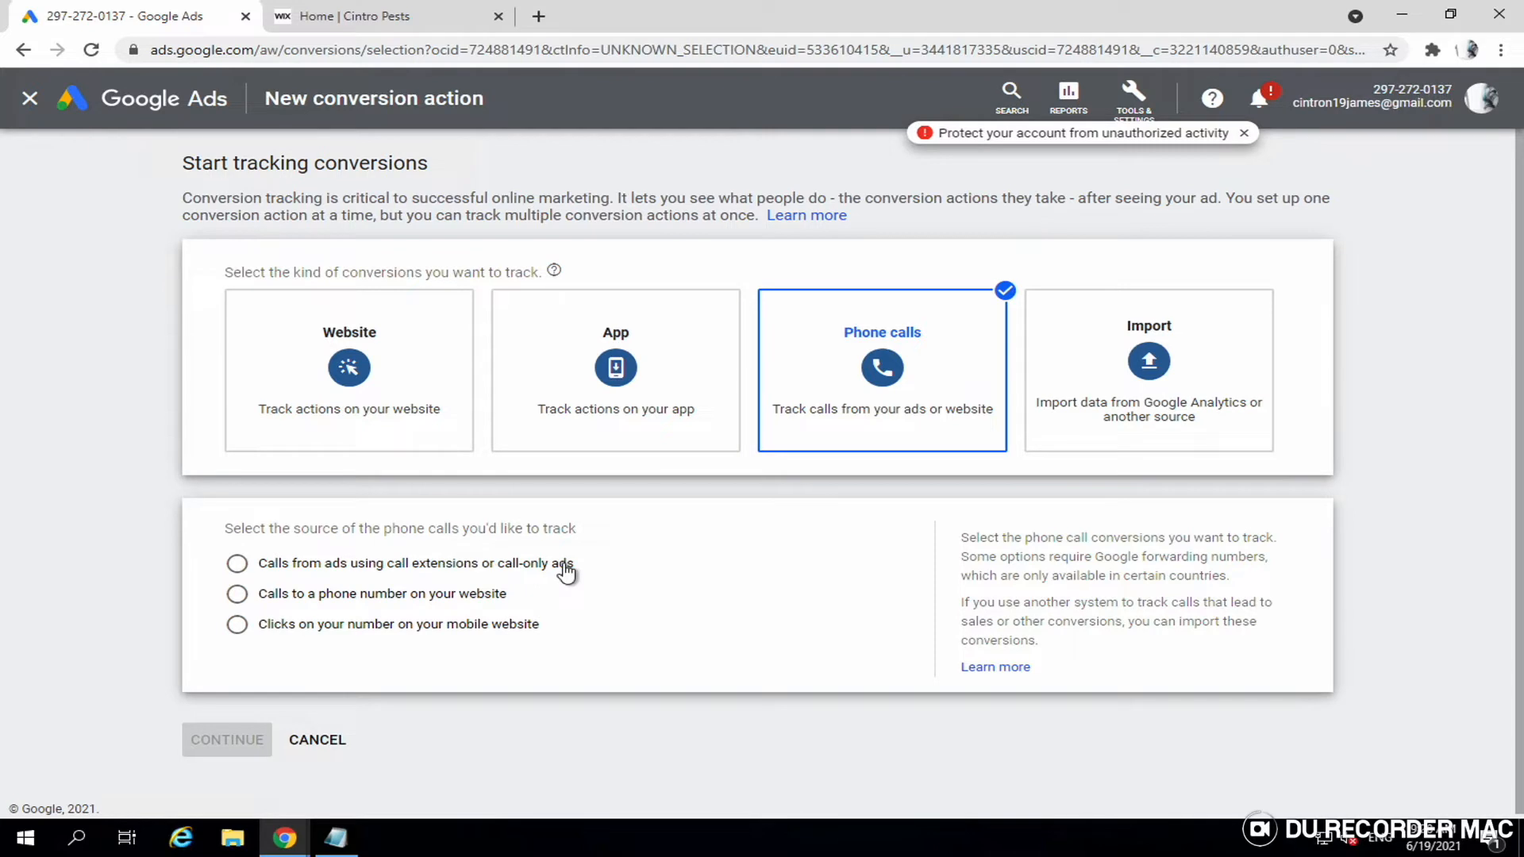
click(236, 567)
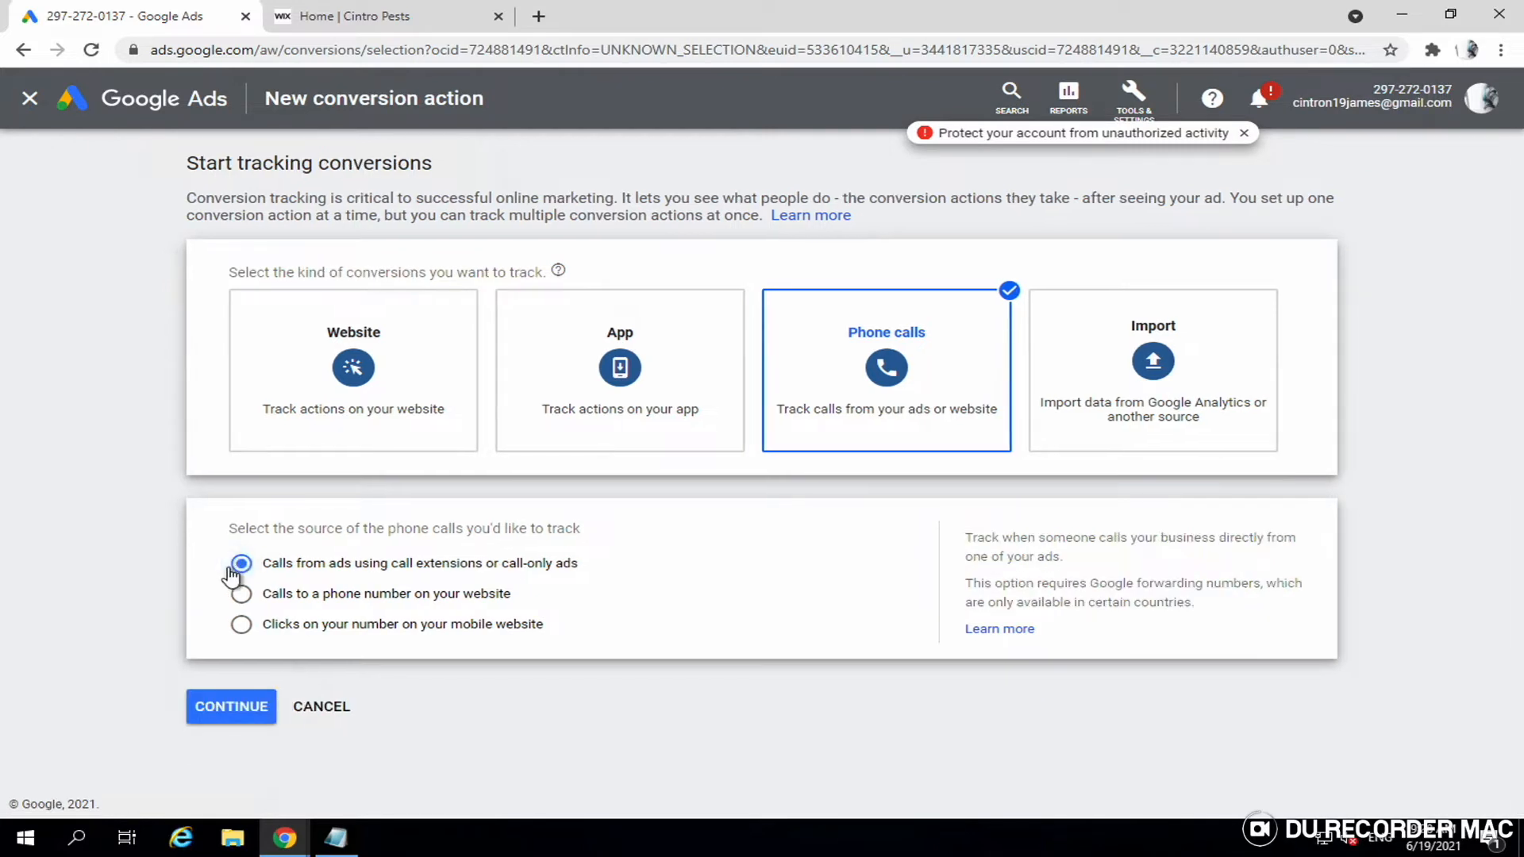
click(225, 706)
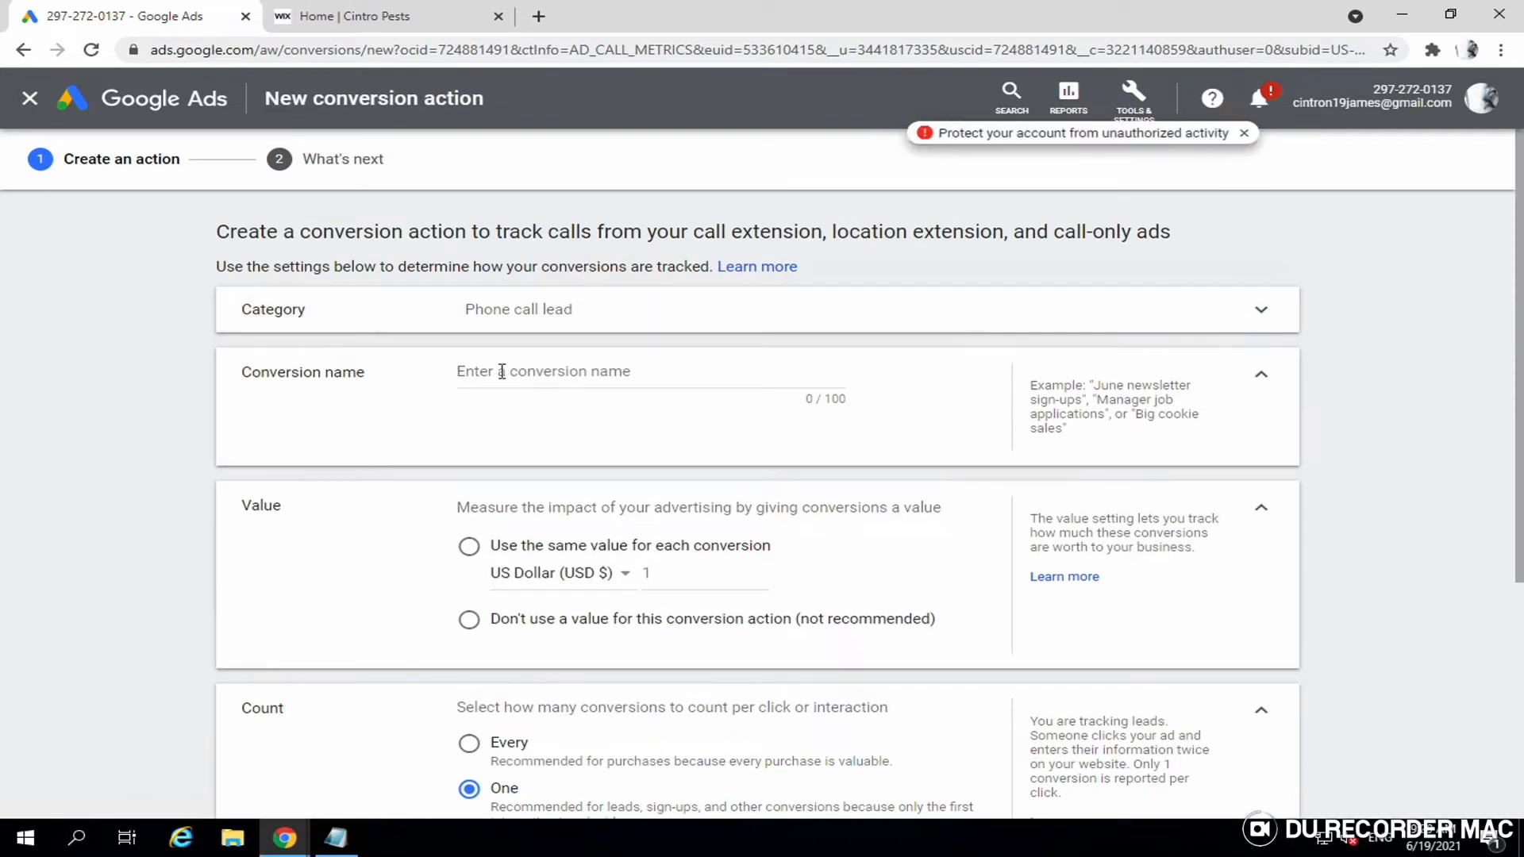
- Name the conversion 'mypestcaonversion' and give every conversion the same value of 18 USD
click(502, 372)
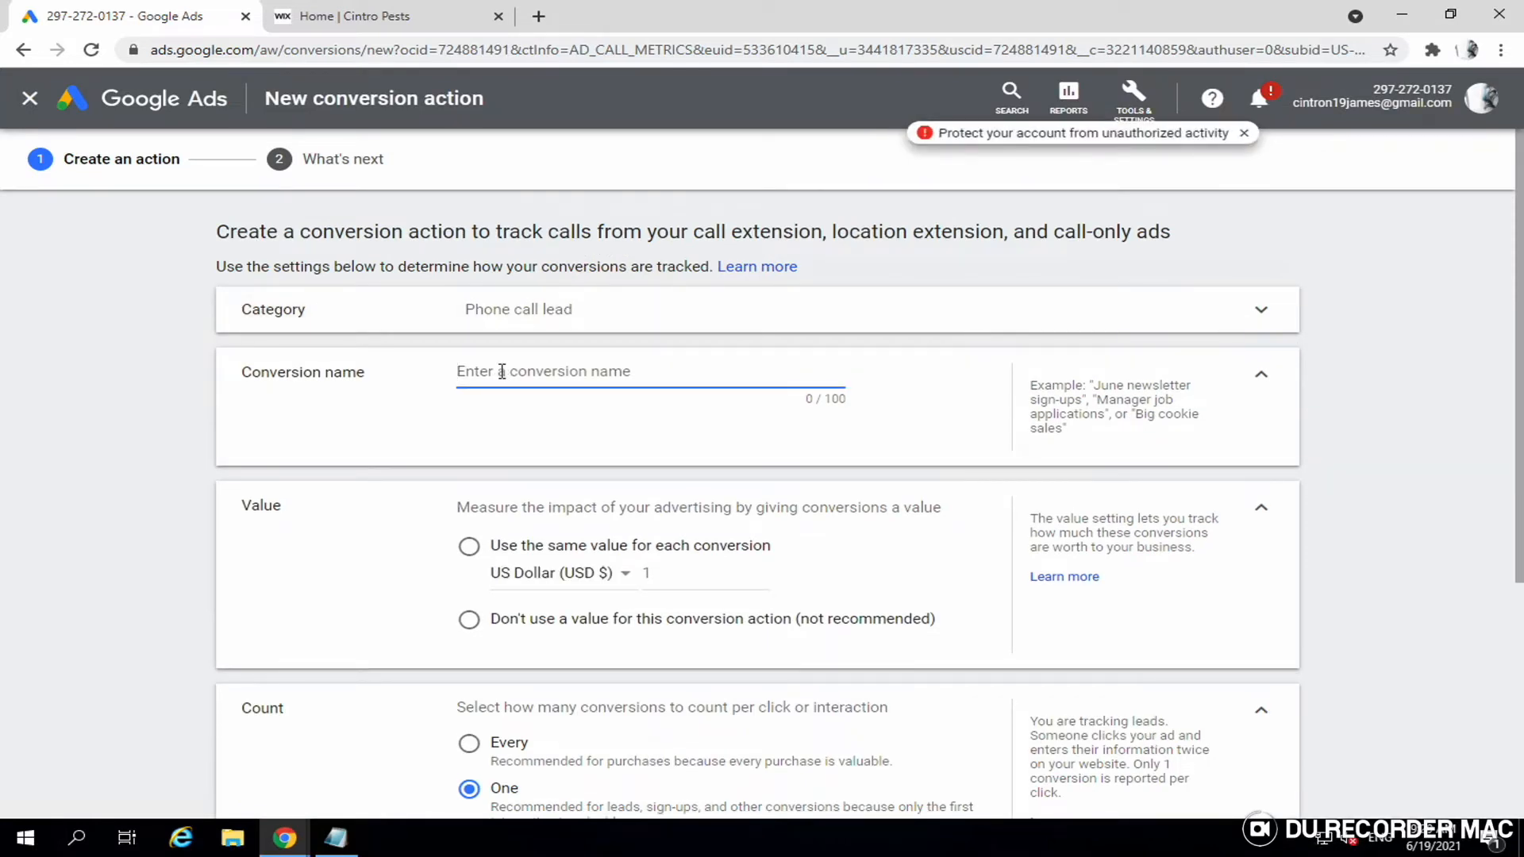
text(mypestcaonversion)
click(473, 553)
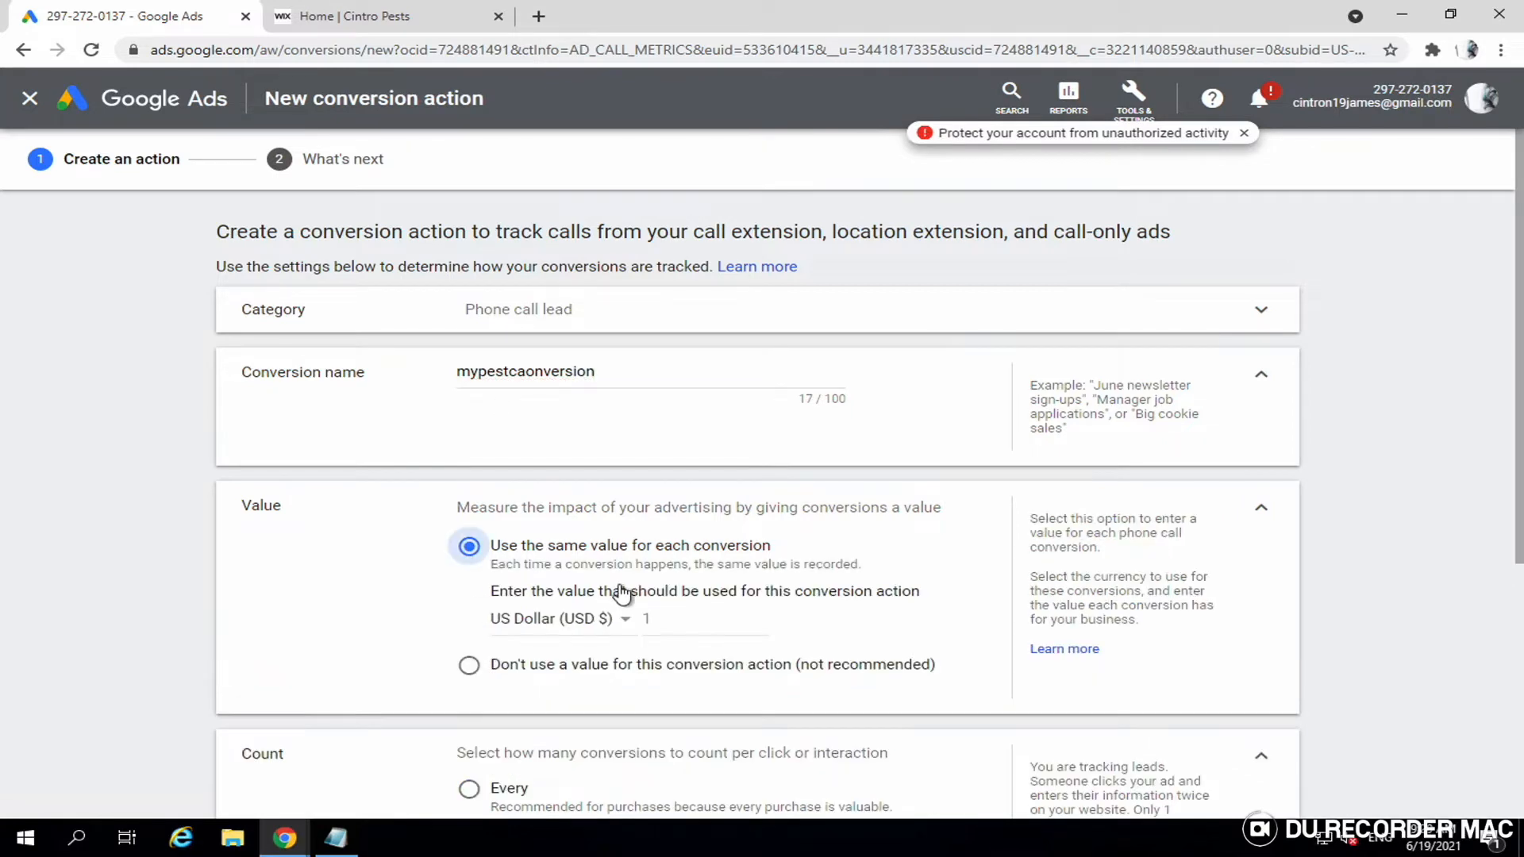
click(668, 624)
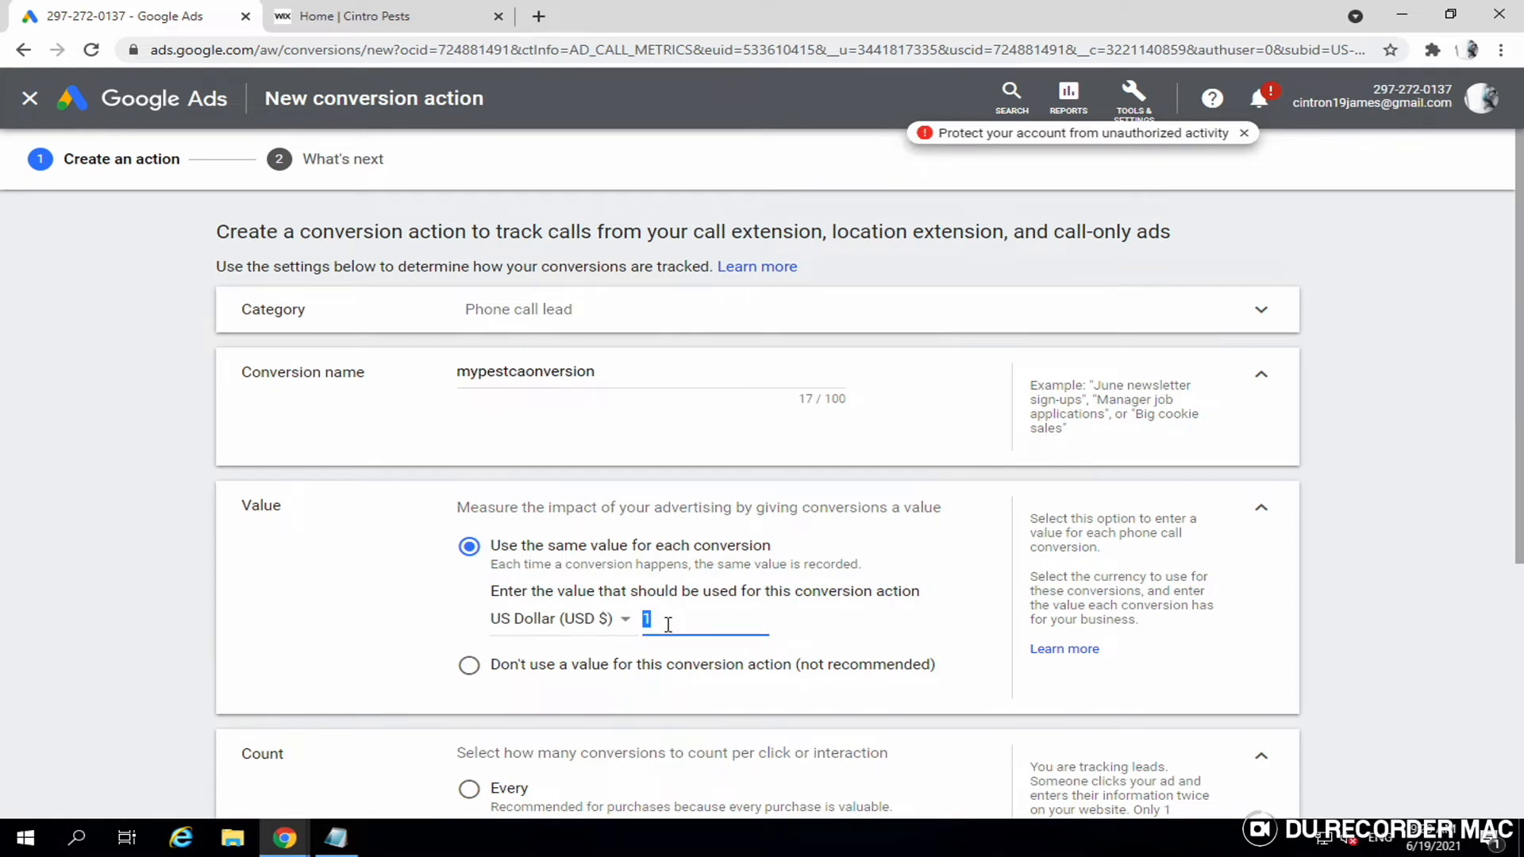
text(18)
scroll(694, 619, down, 1)
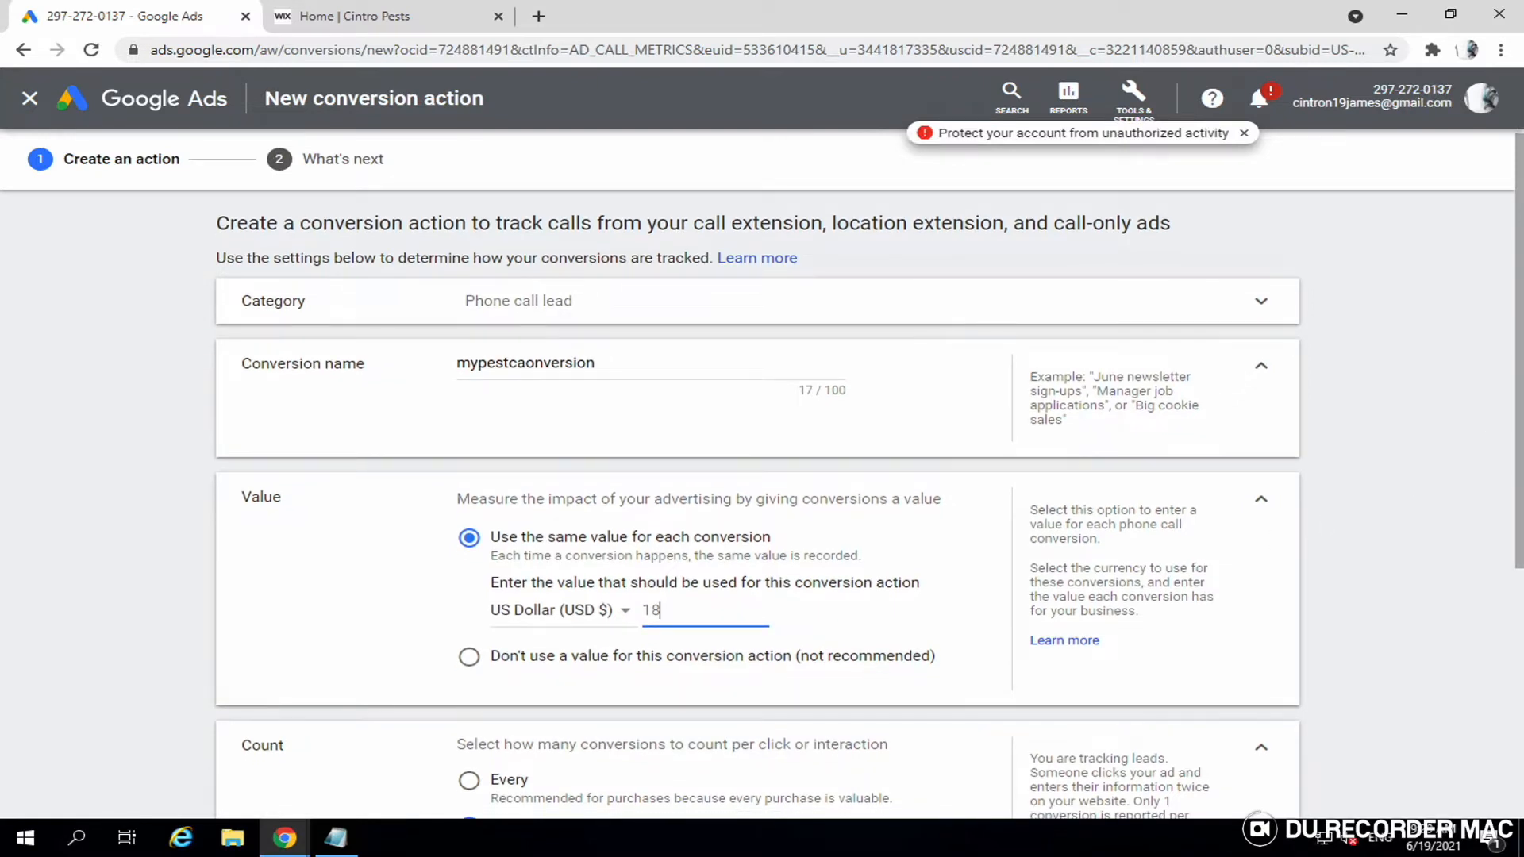
drag(1521, 457, 1520, 498)
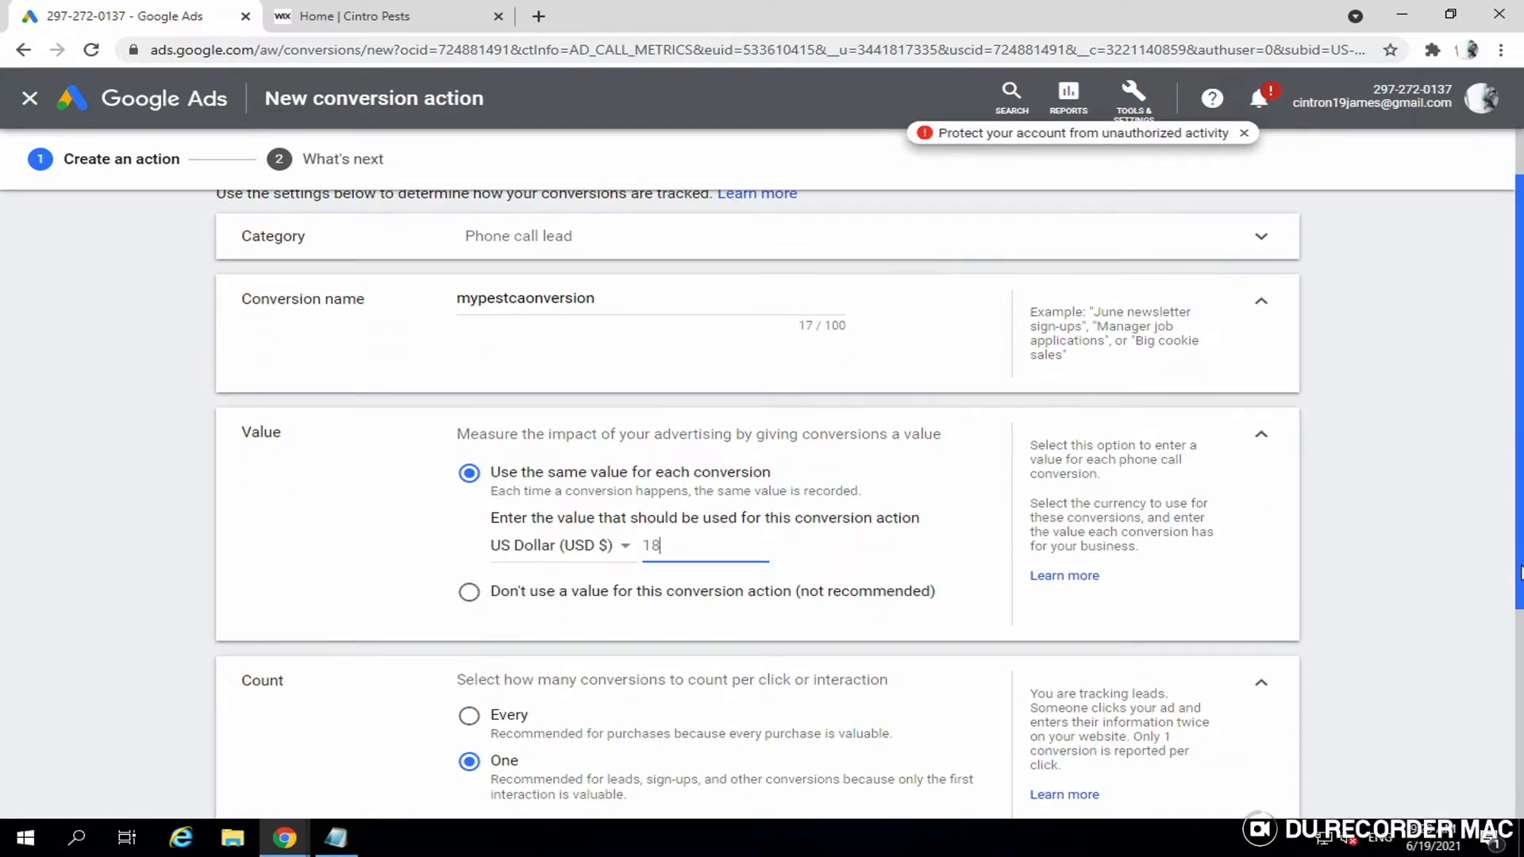
scroll(1440, 635, down, 1)
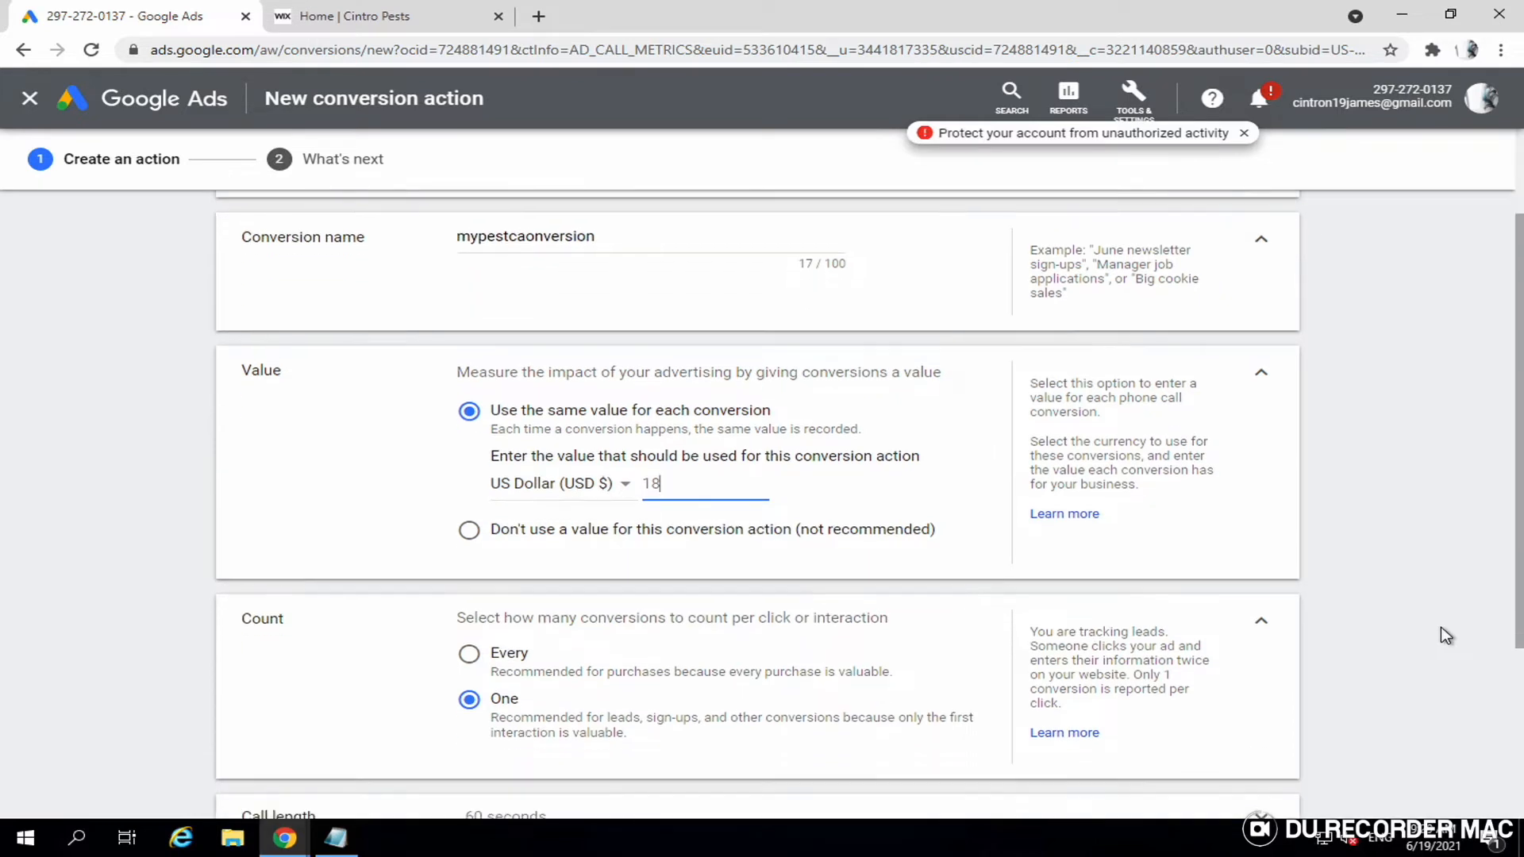
scroll(1445, 635, down, 3)
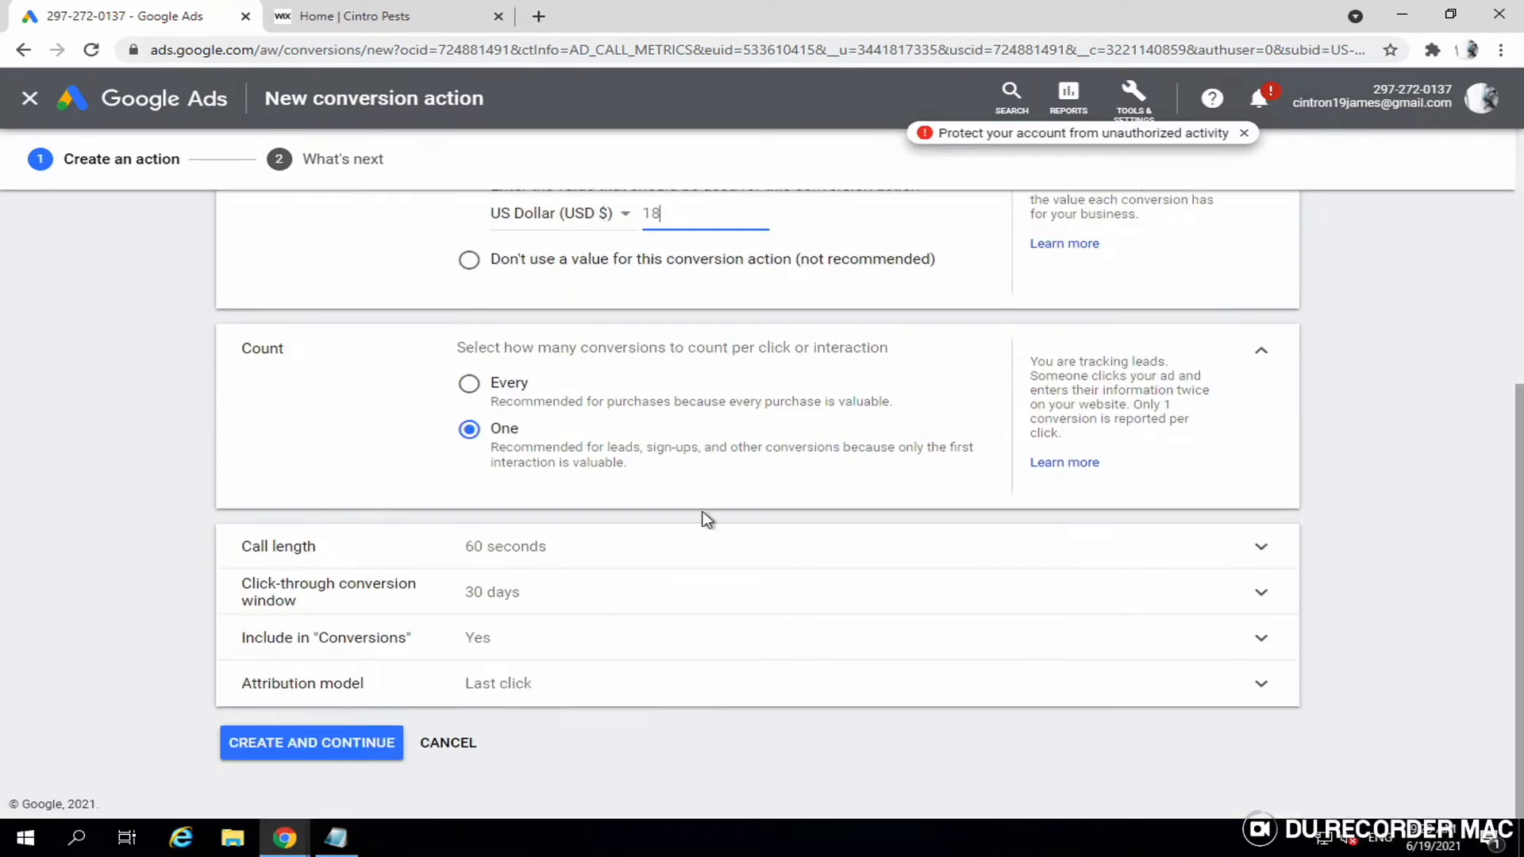
click(524, 564)
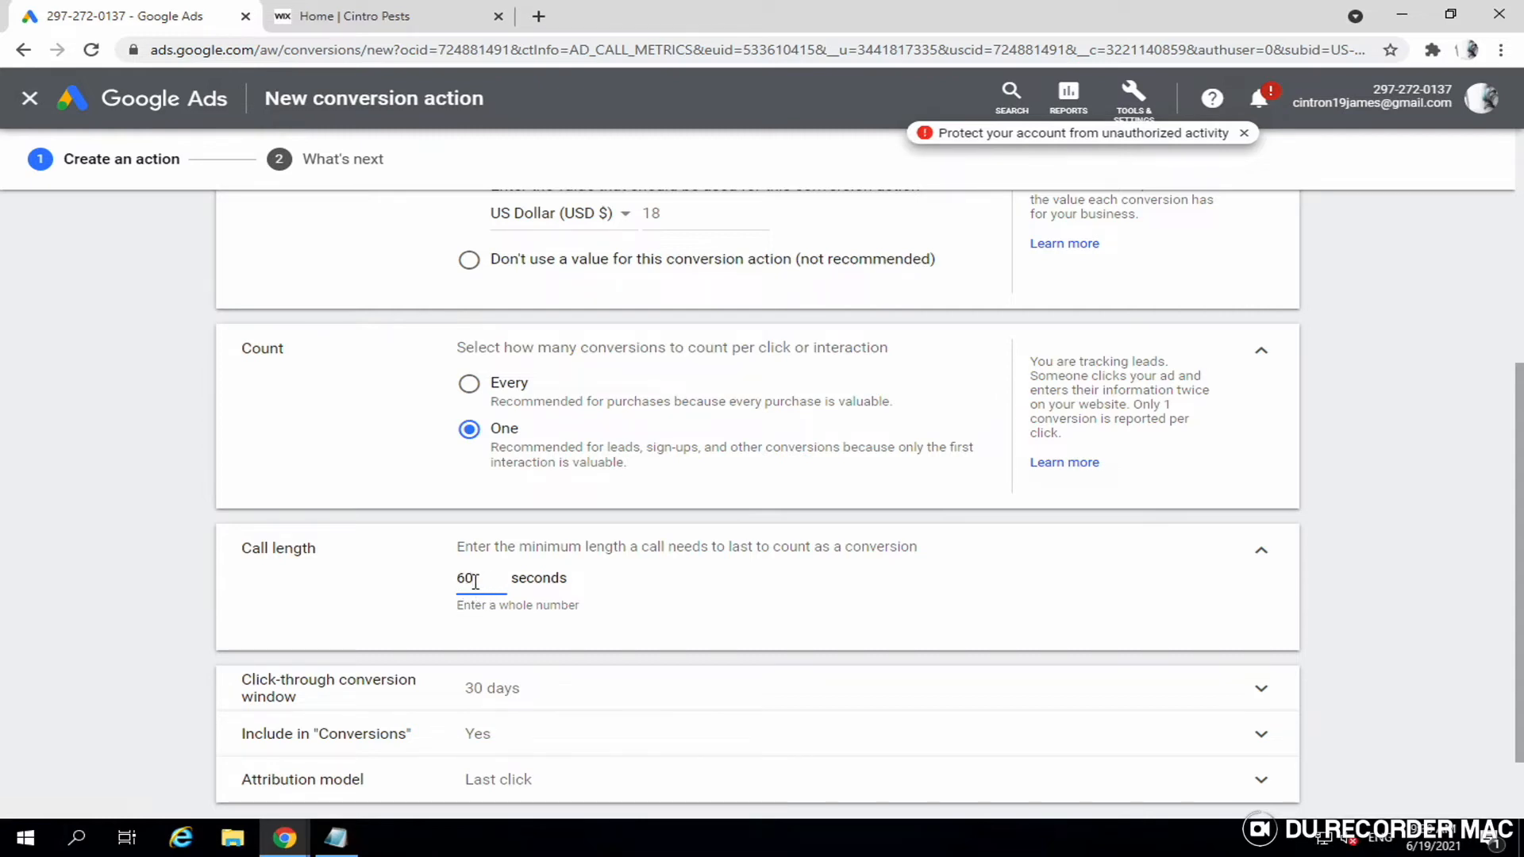
- Change the minimum call length from 60 to 120 seconds and create the conversion action
double_click(475, 582)
text(120)
scroll(476, 587, down, 1)
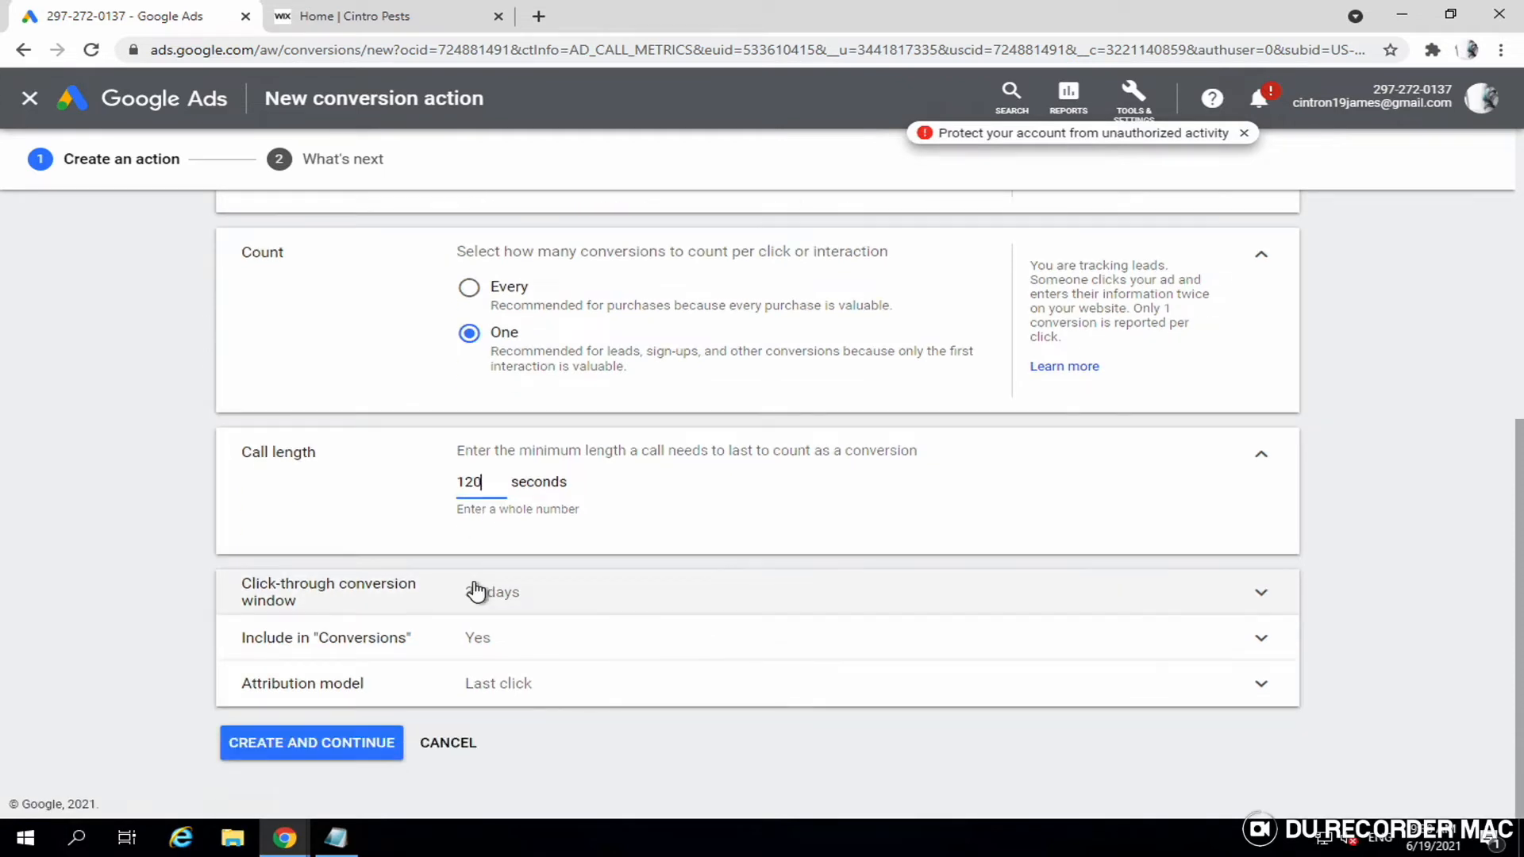
click(262, 750)
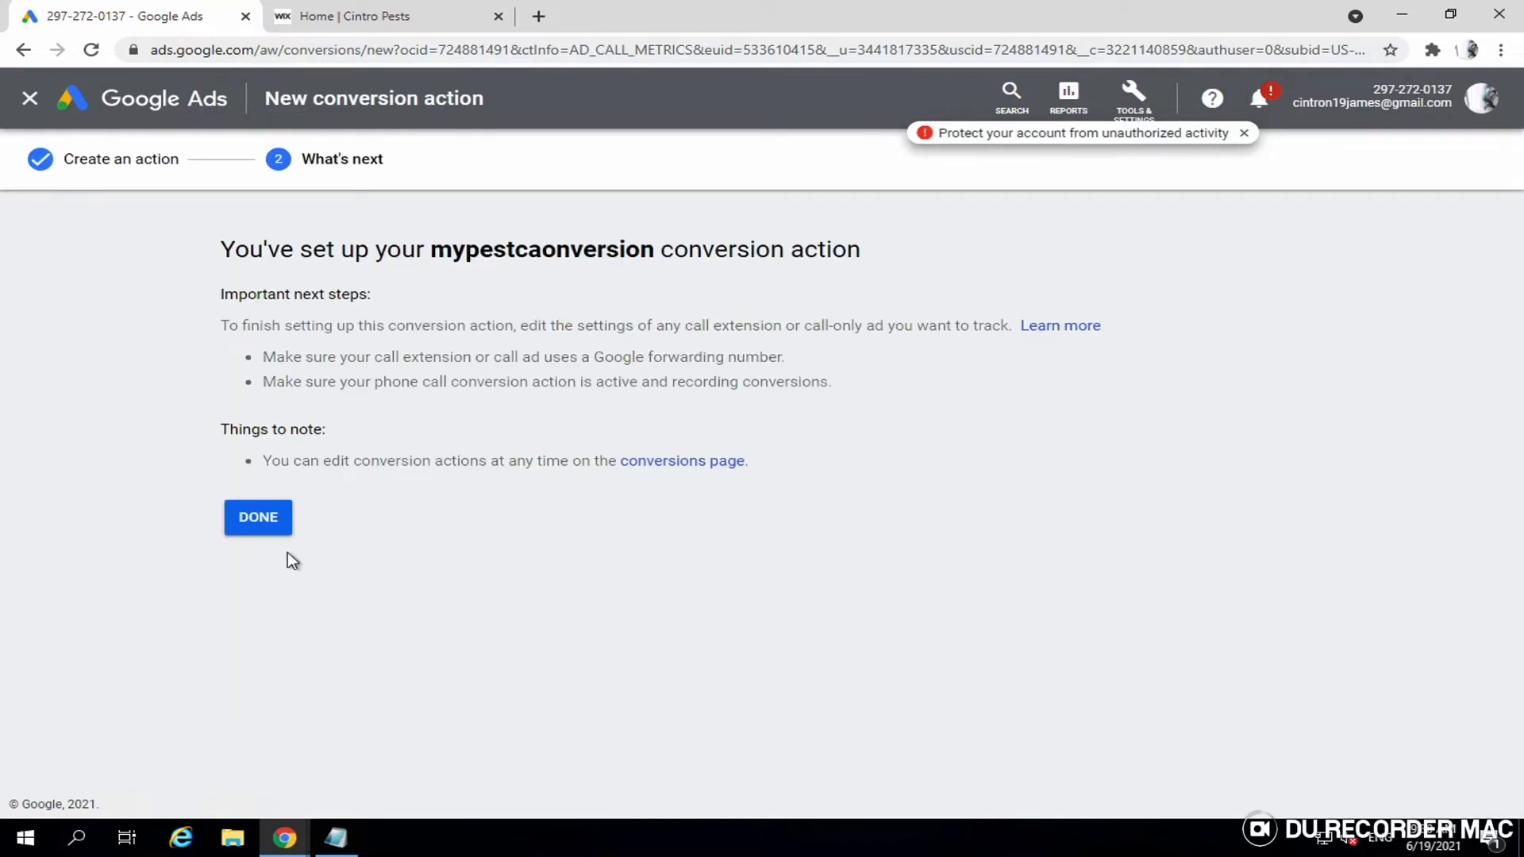
- Check that mypestcaonversion is listed among conversion actions, then return to All campaigns
click(270, 524)
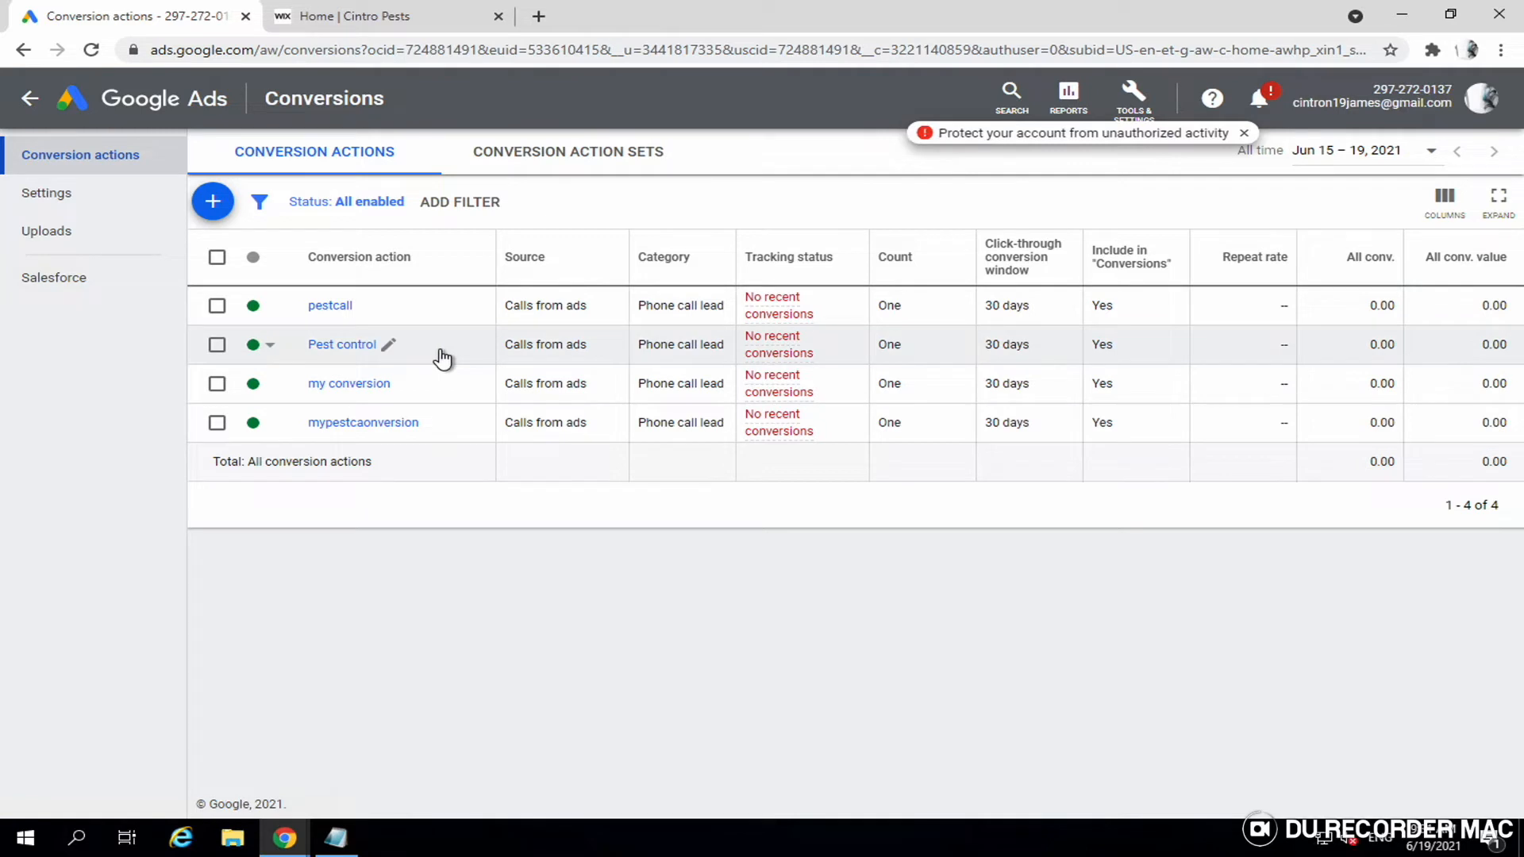
click(27, 98)
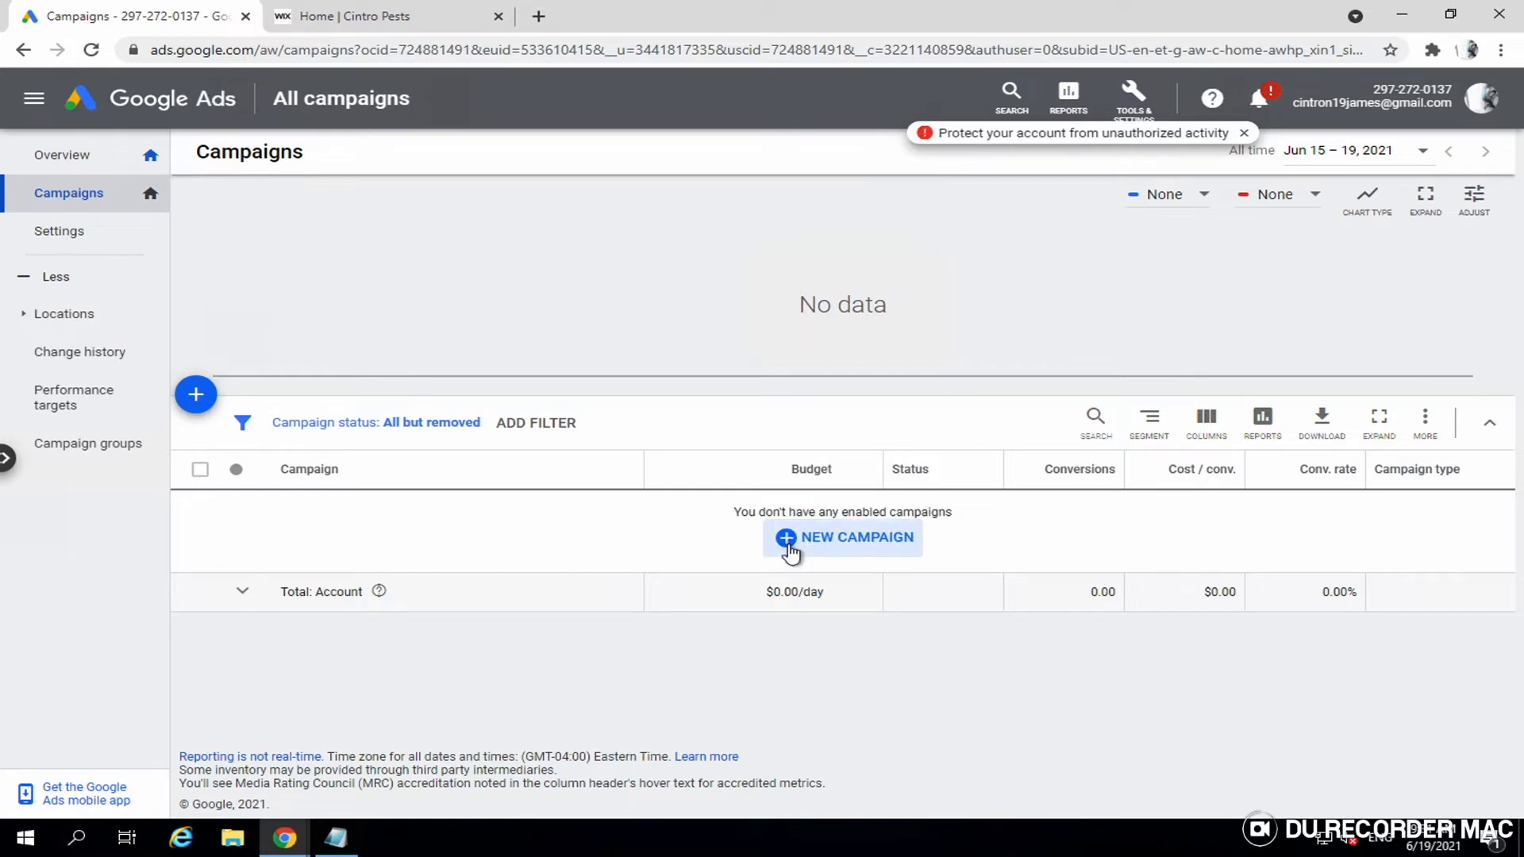
- Create a new campaign from scratch with the Leads goal and the Search campaign type
click(790, 548)
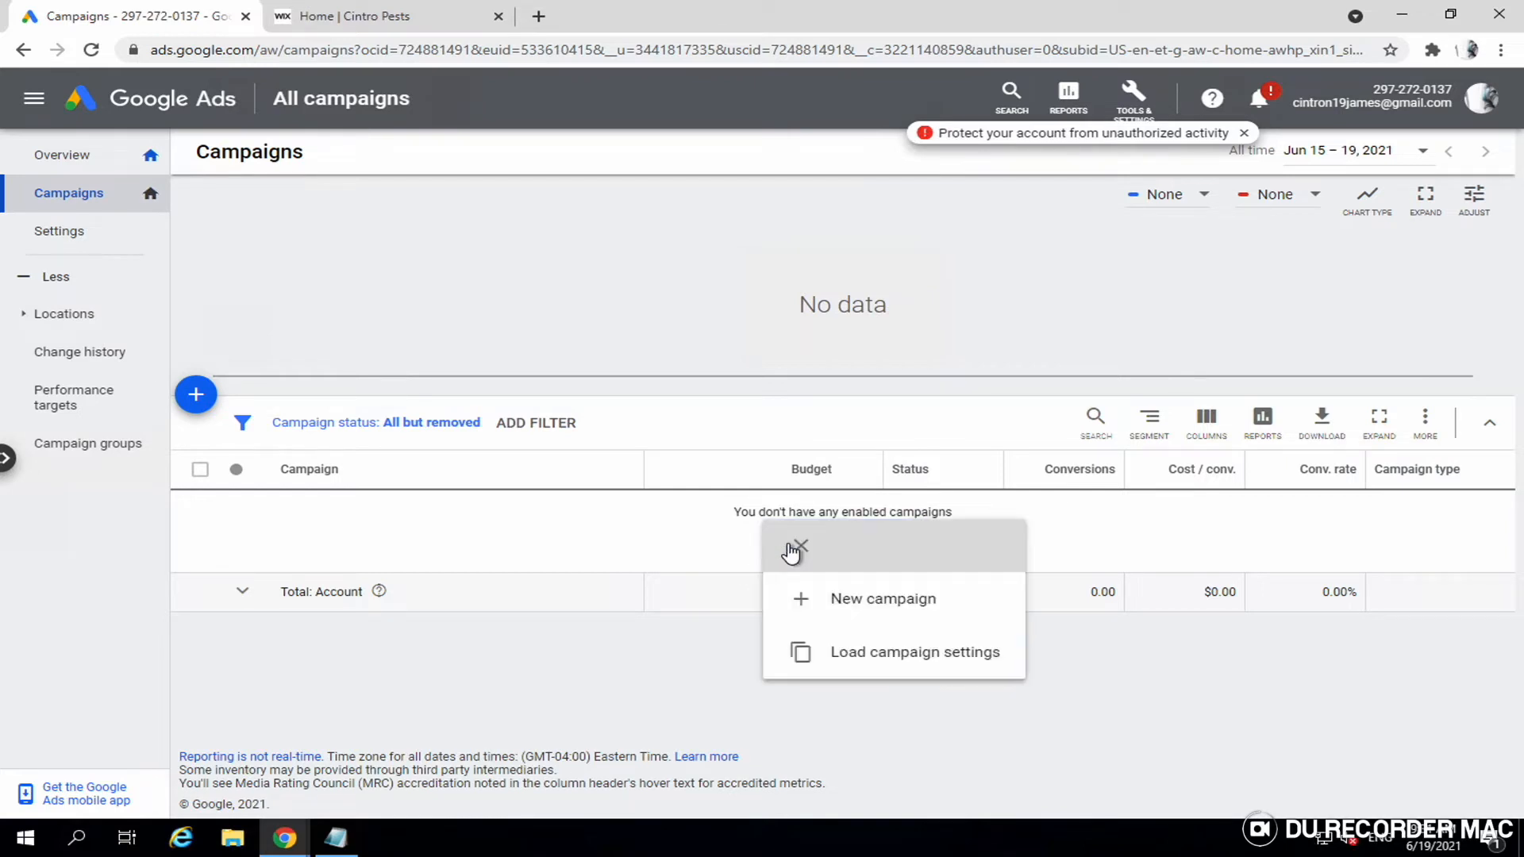
click(869, 604)
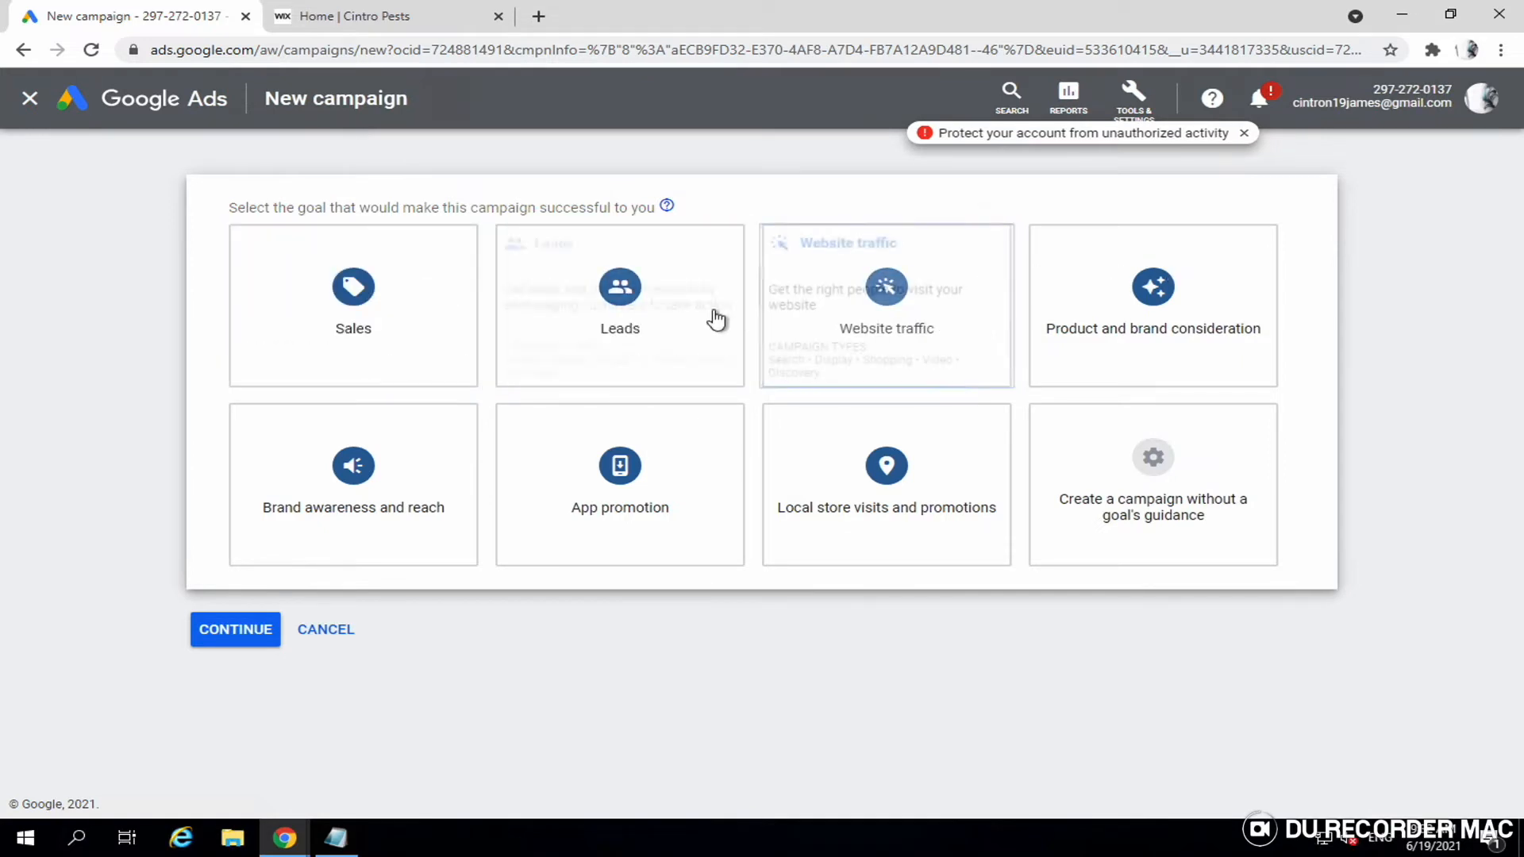
click(525, 318)
click(393, 359)
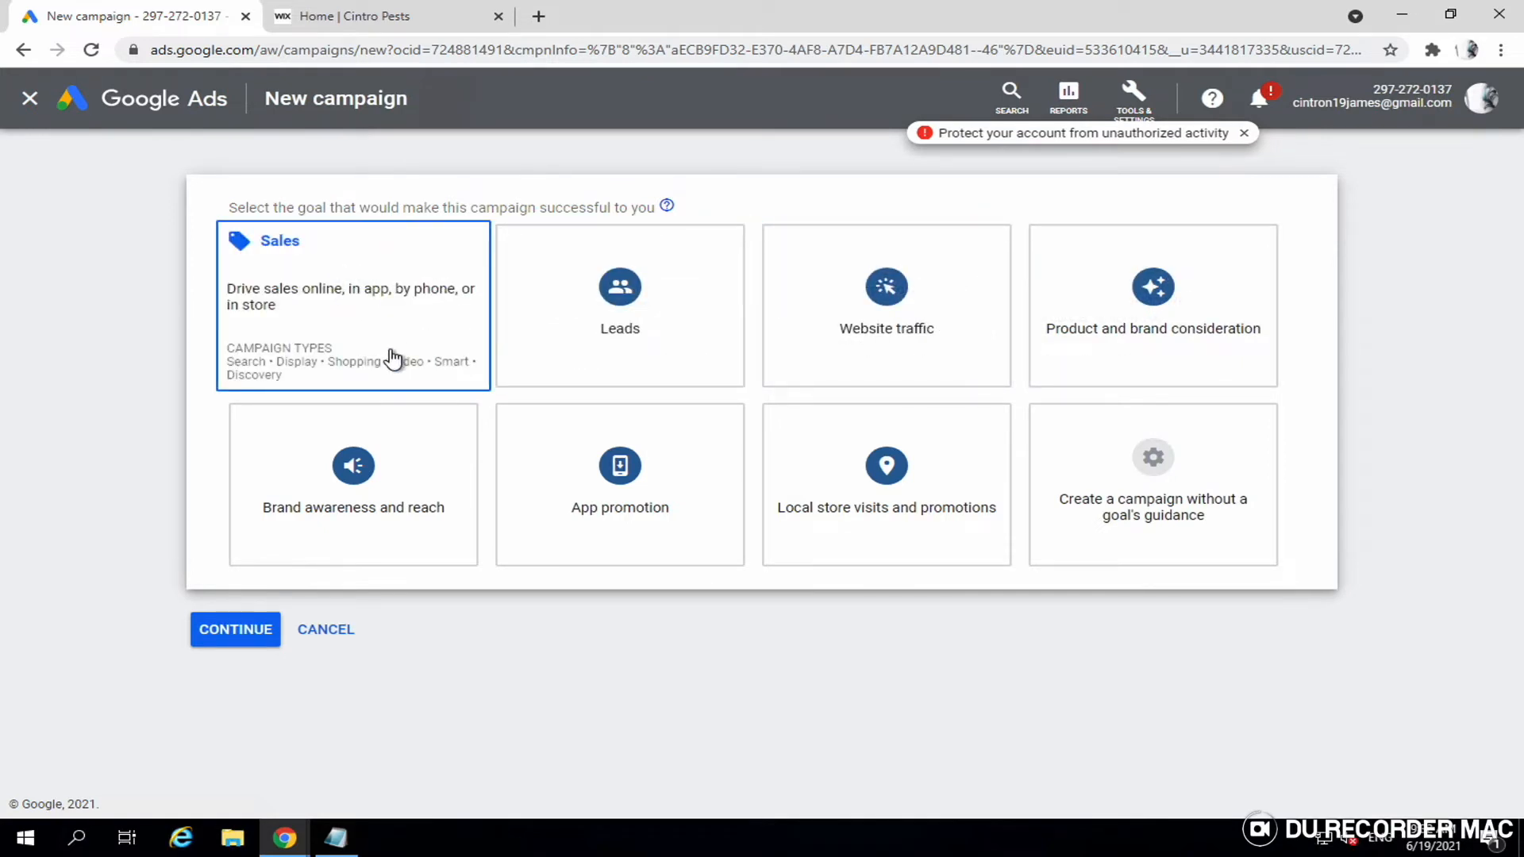
click(820, 272)
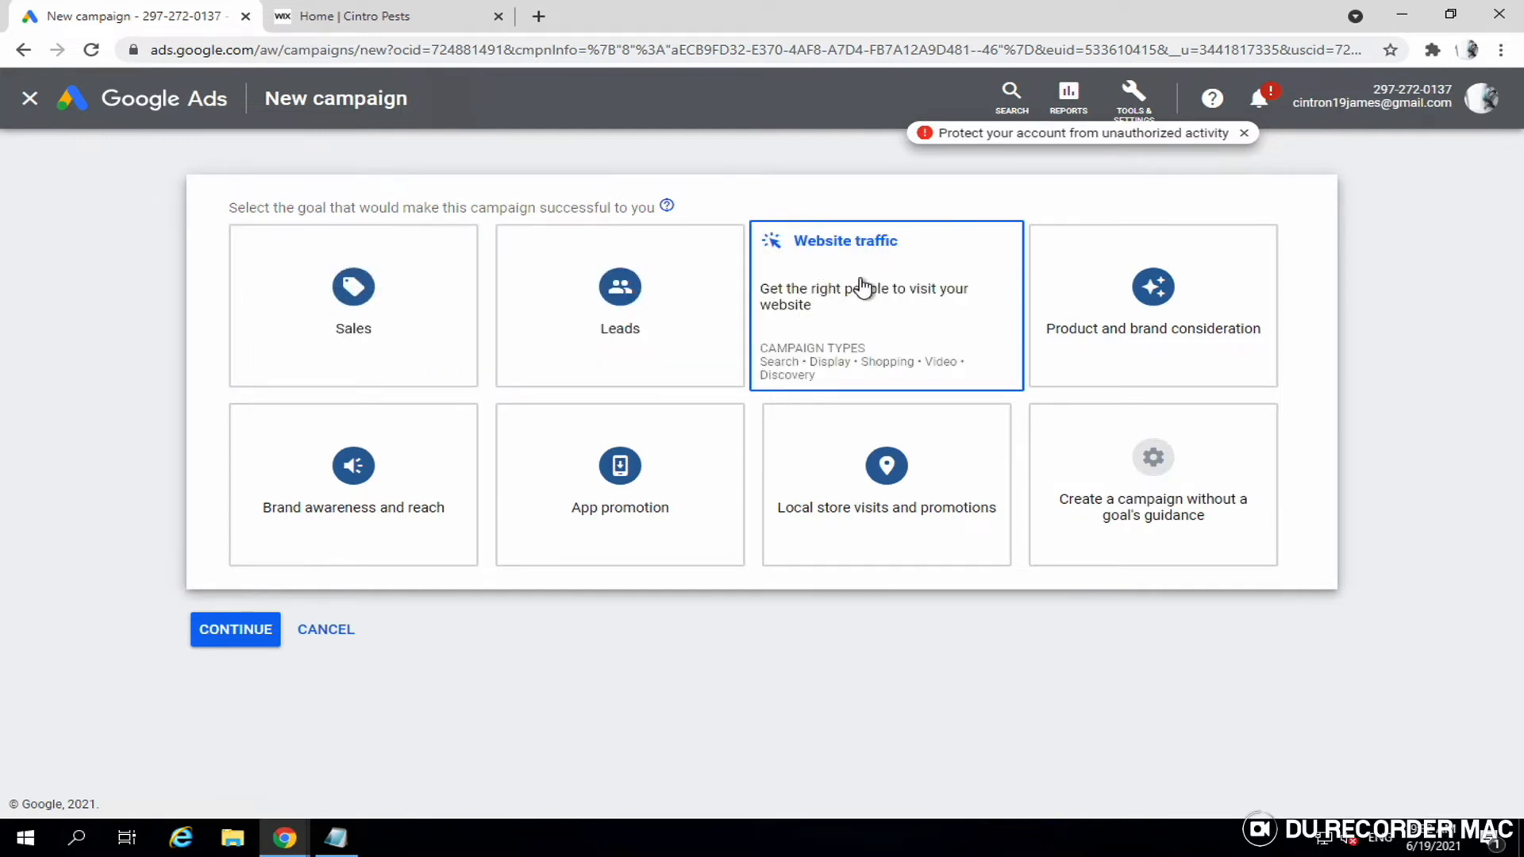
click(648, 314)
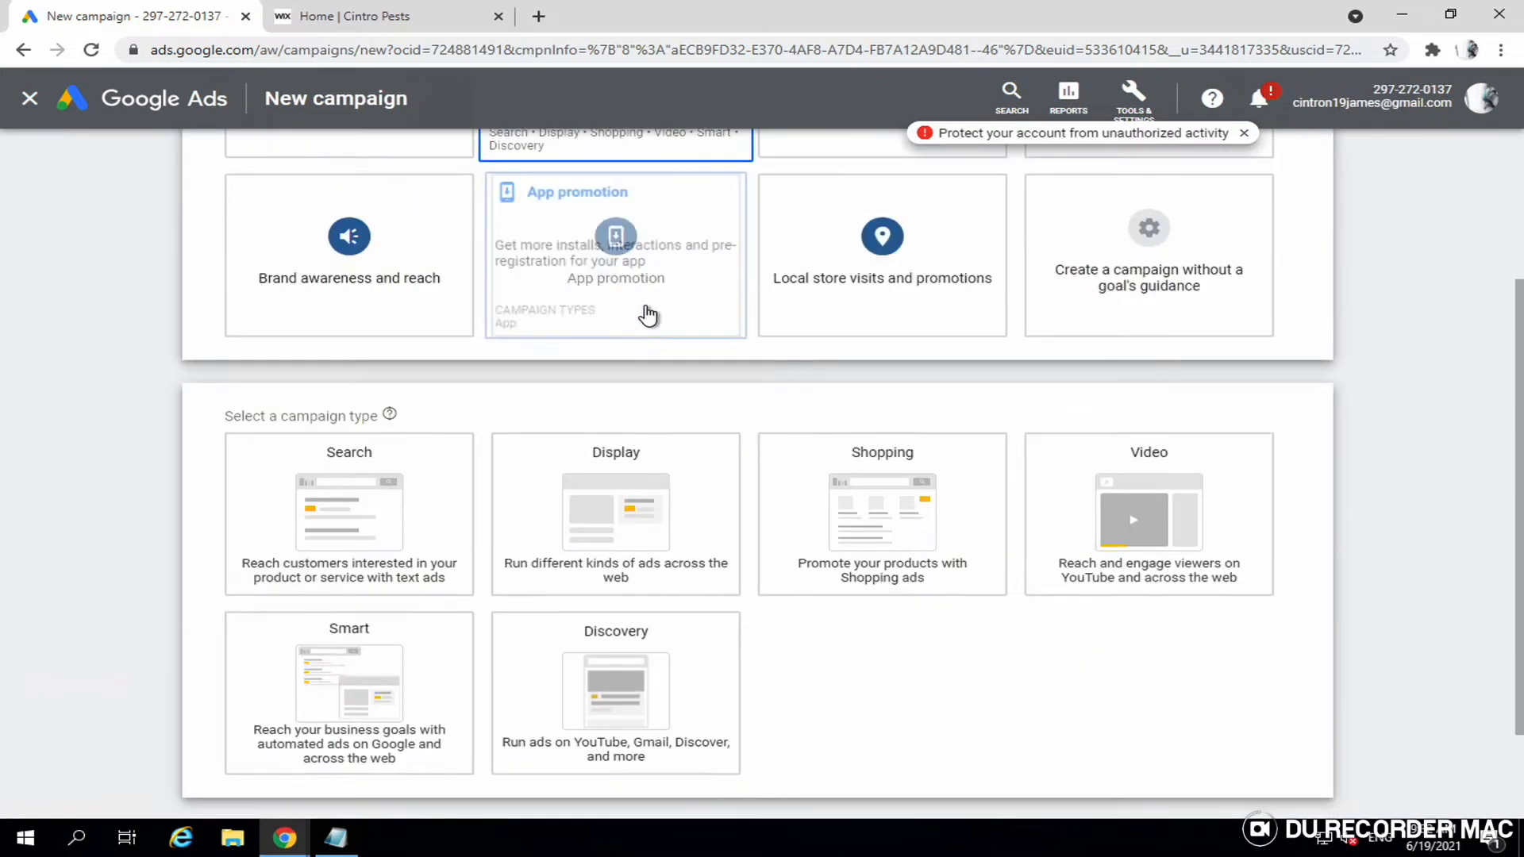
click(697, 323)
click(344, 425)
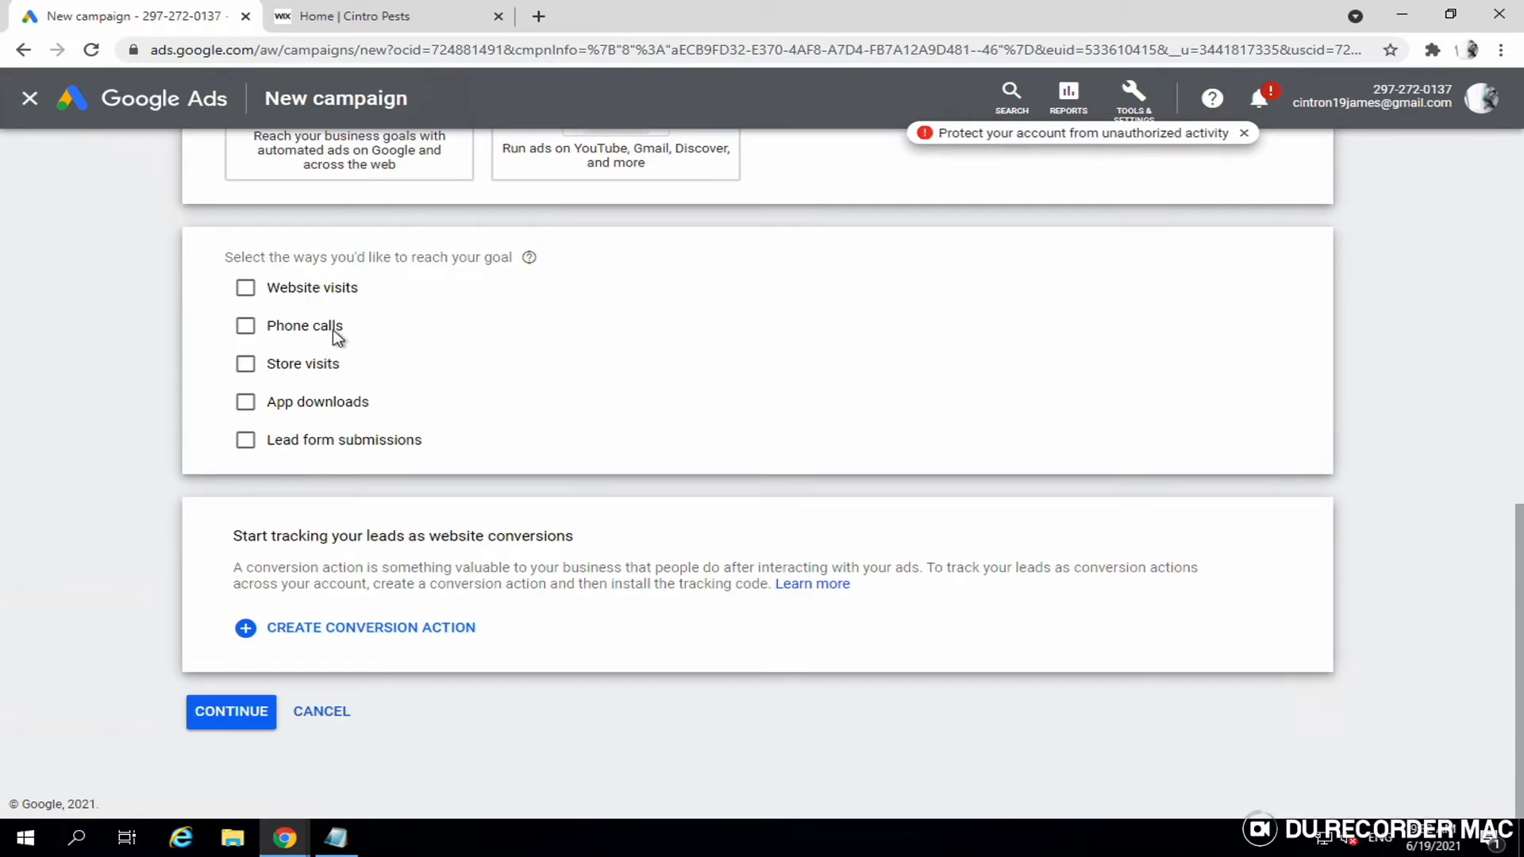
- Choose phone calls as the goal-reach method with the number copied from the Cintro Pests site, then continue
click(337, 338)
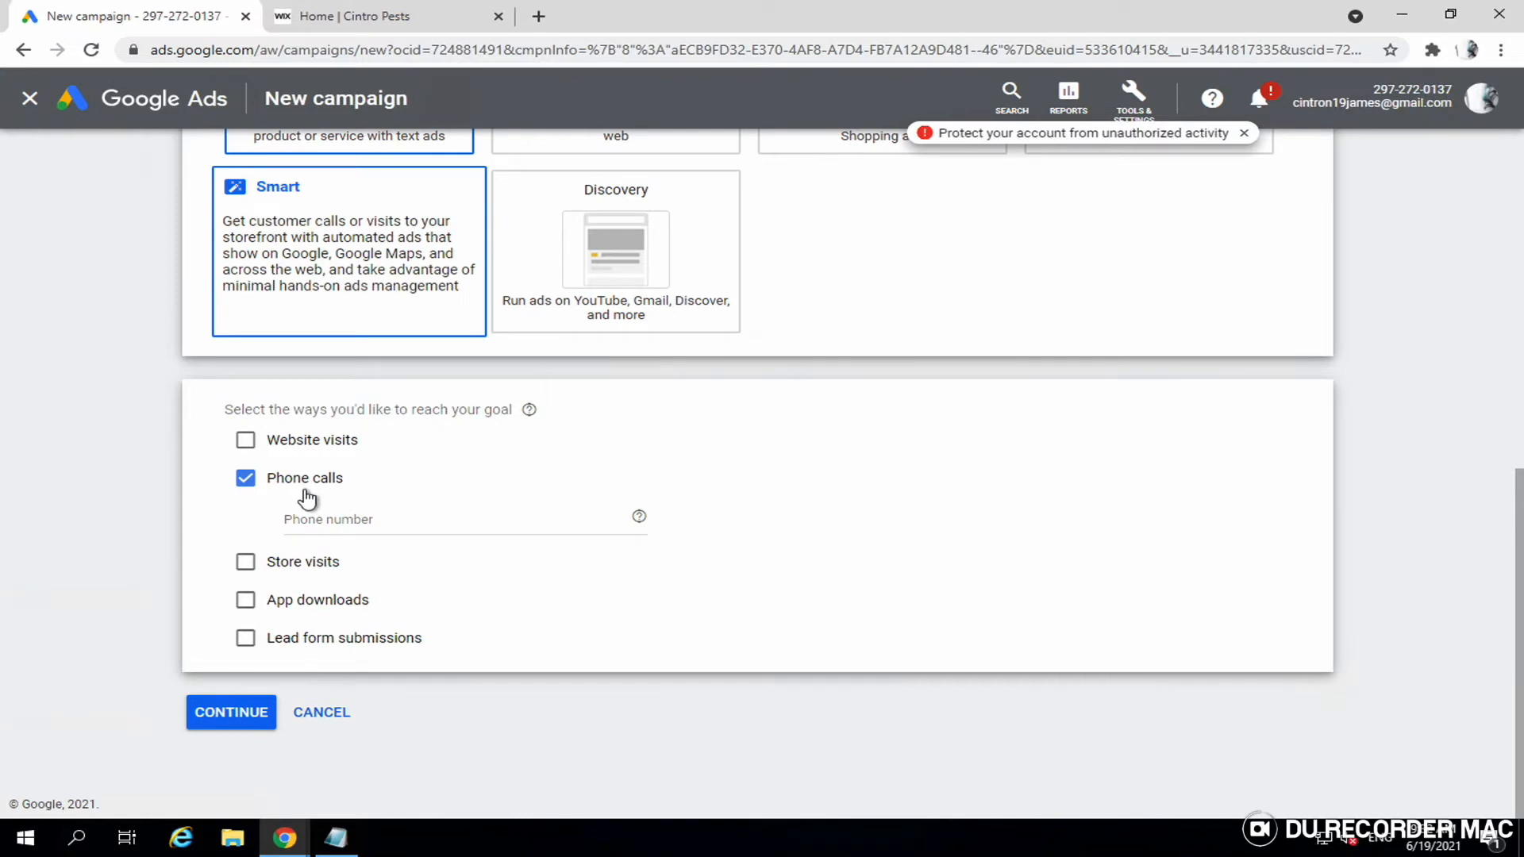
click(357, 524)
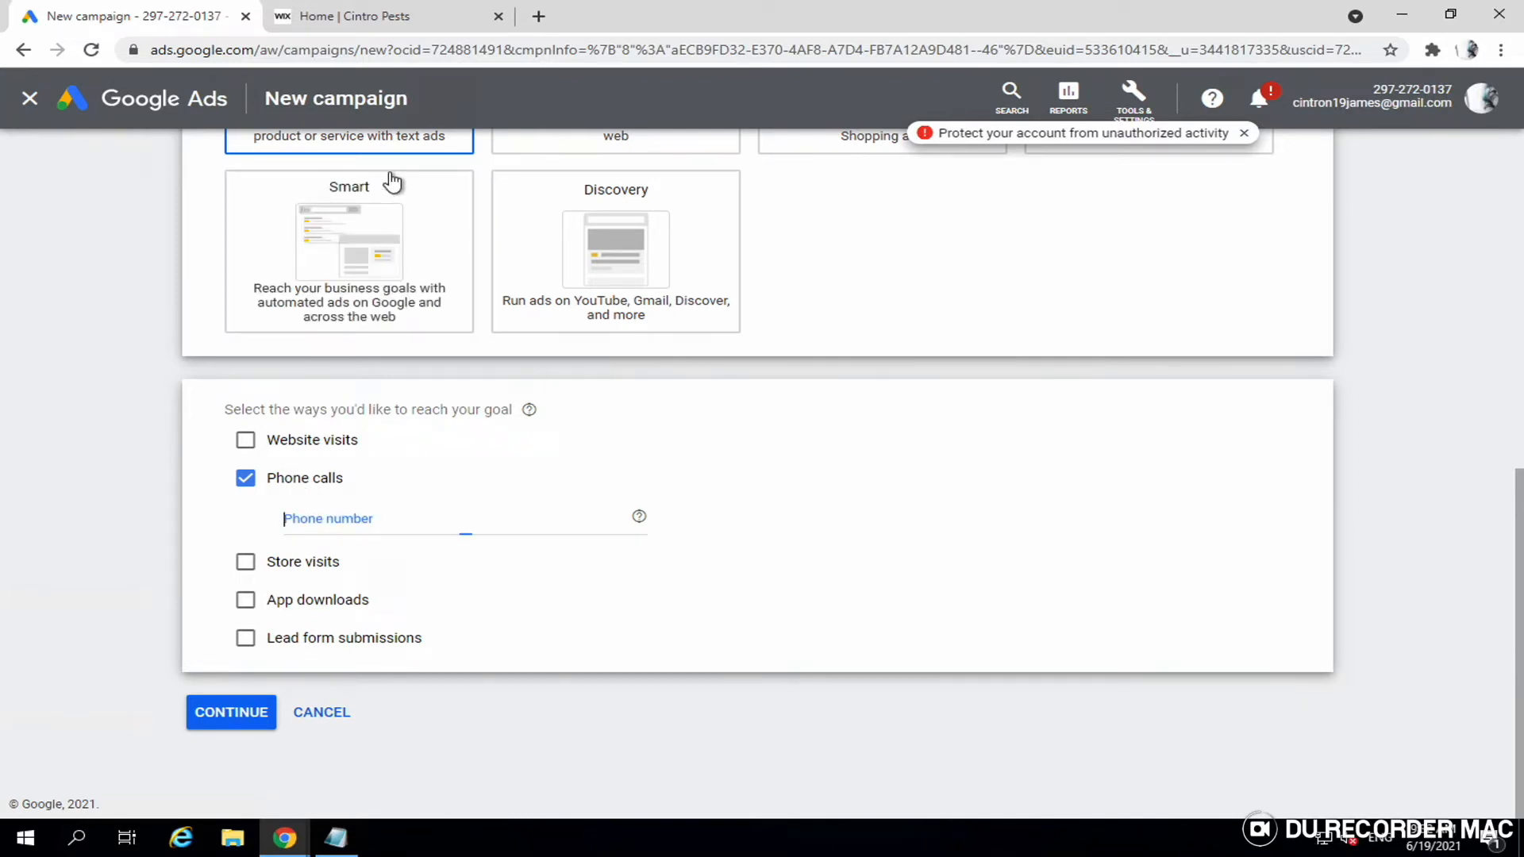
click(408, 19)
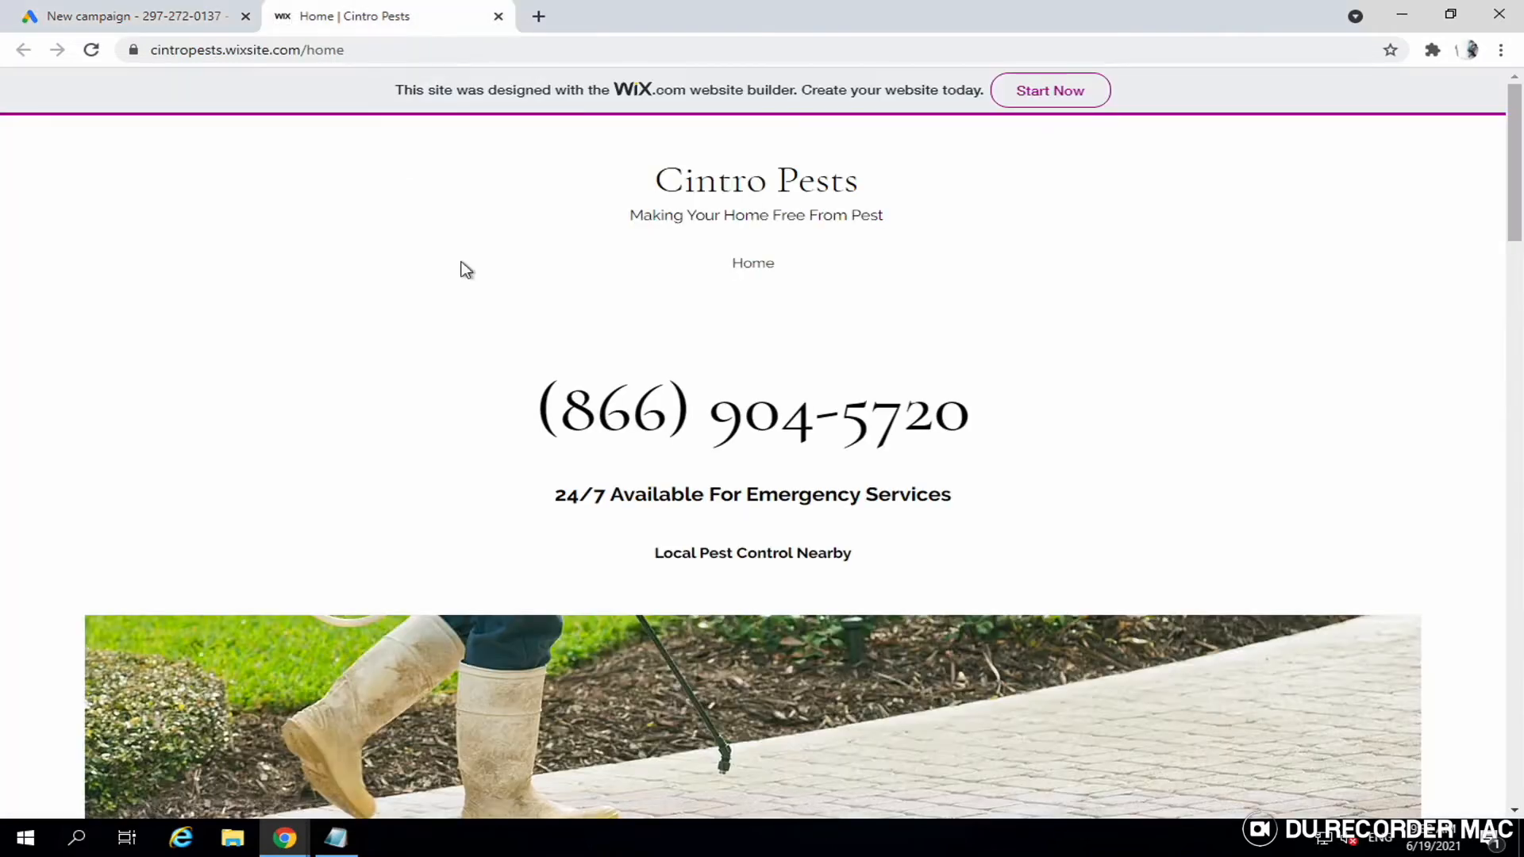
triple_click(544, 395)
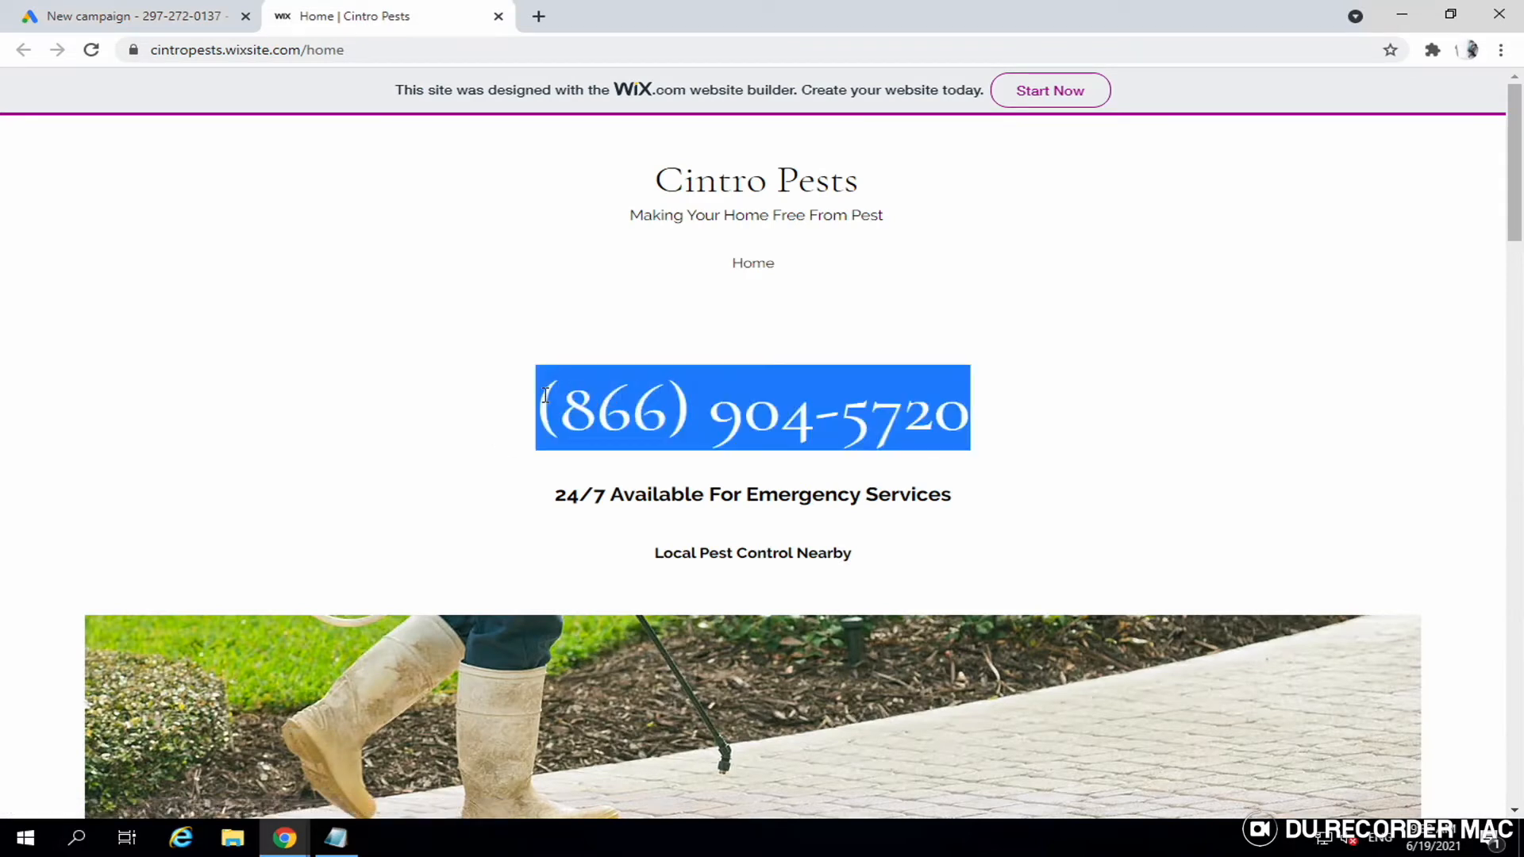
click(155, 18)
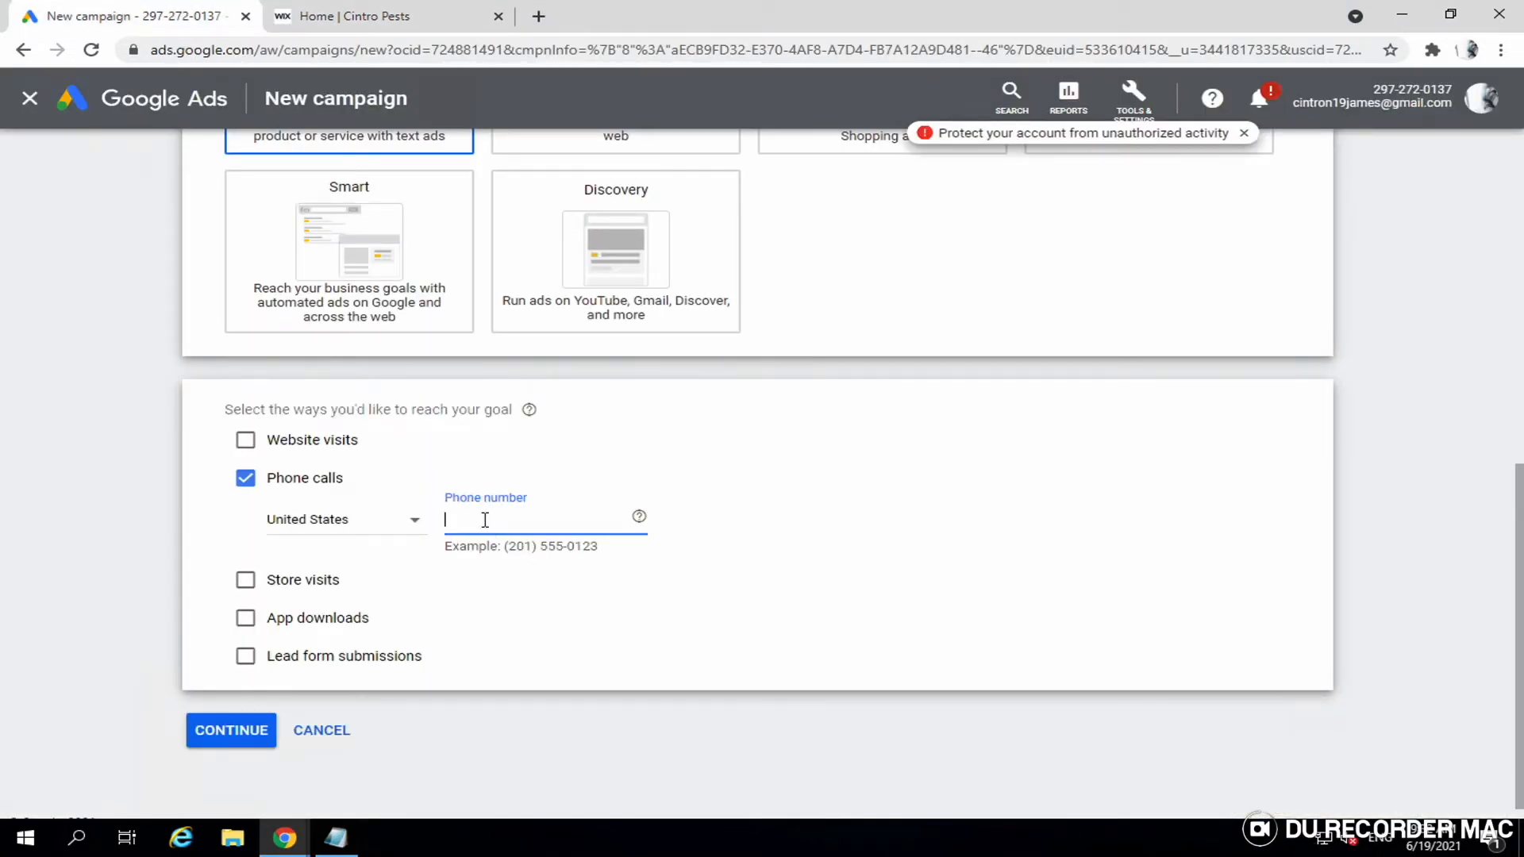
click(419, 17)
mouse_move(164, 4)
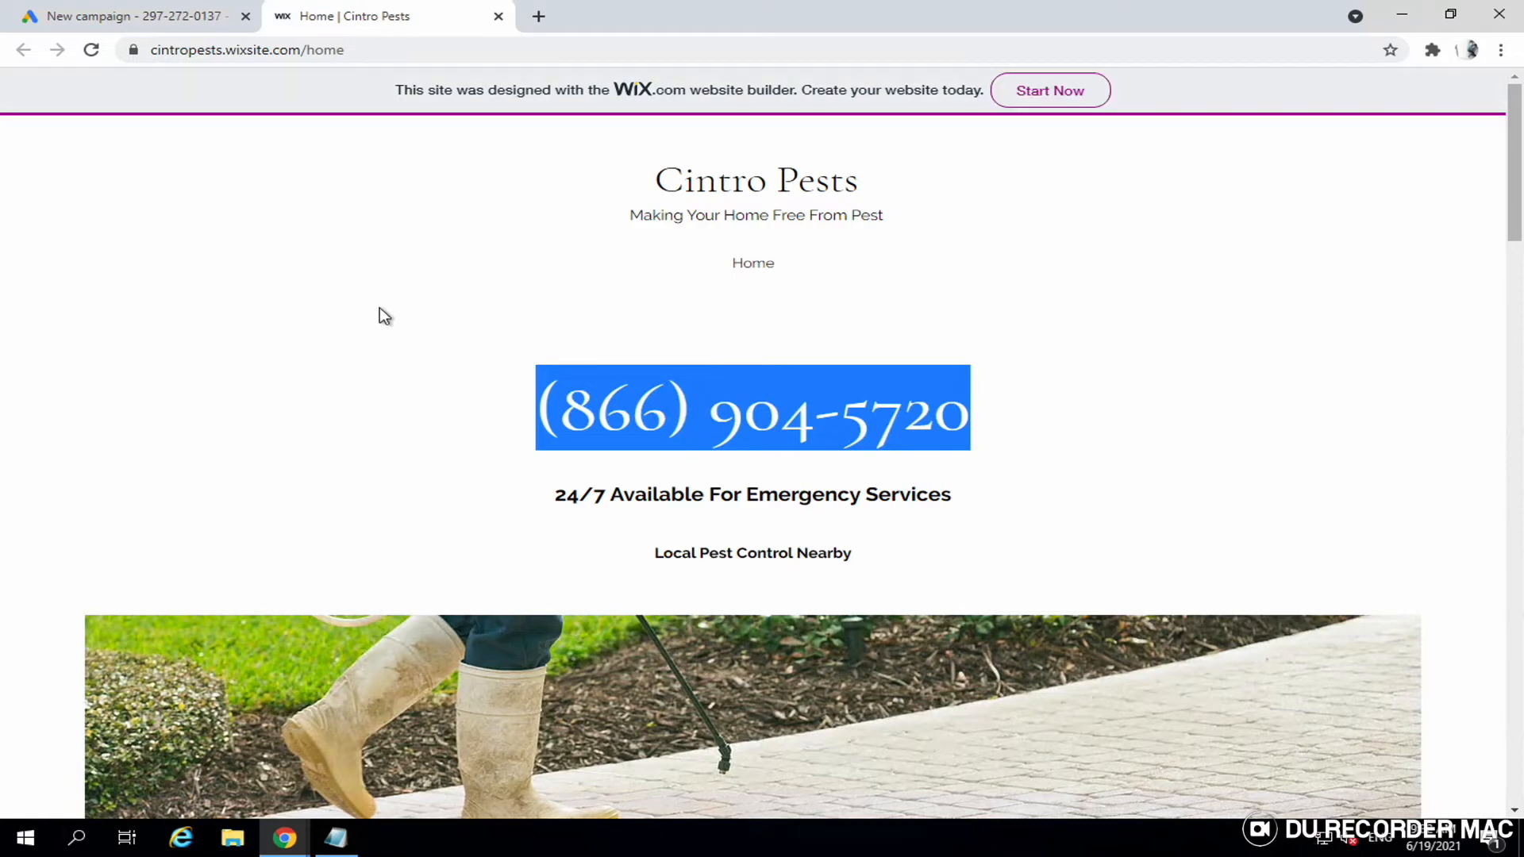
click(174, 21)
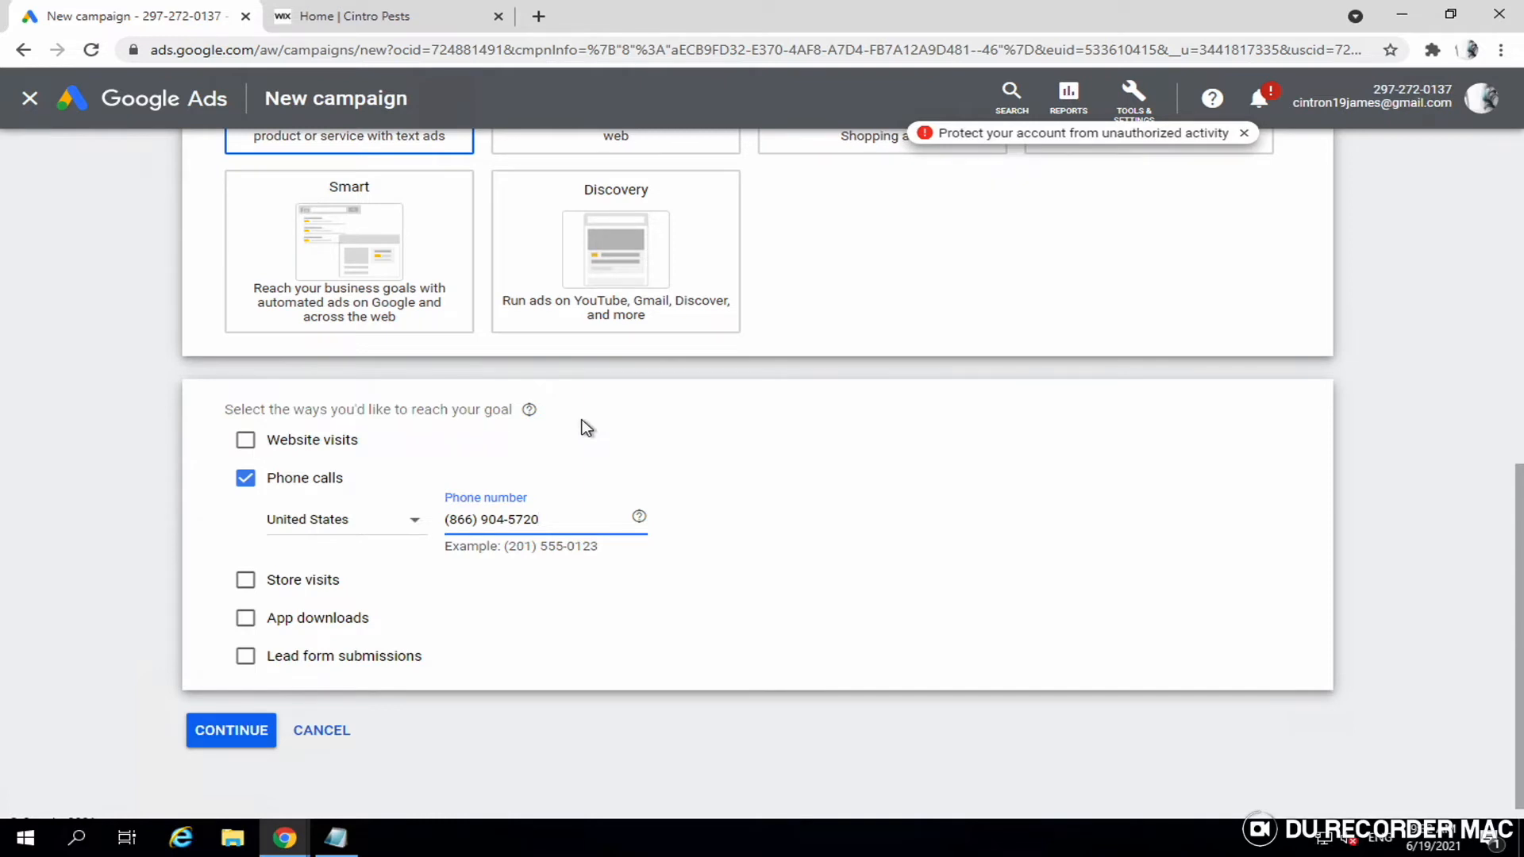
click(226, 738)
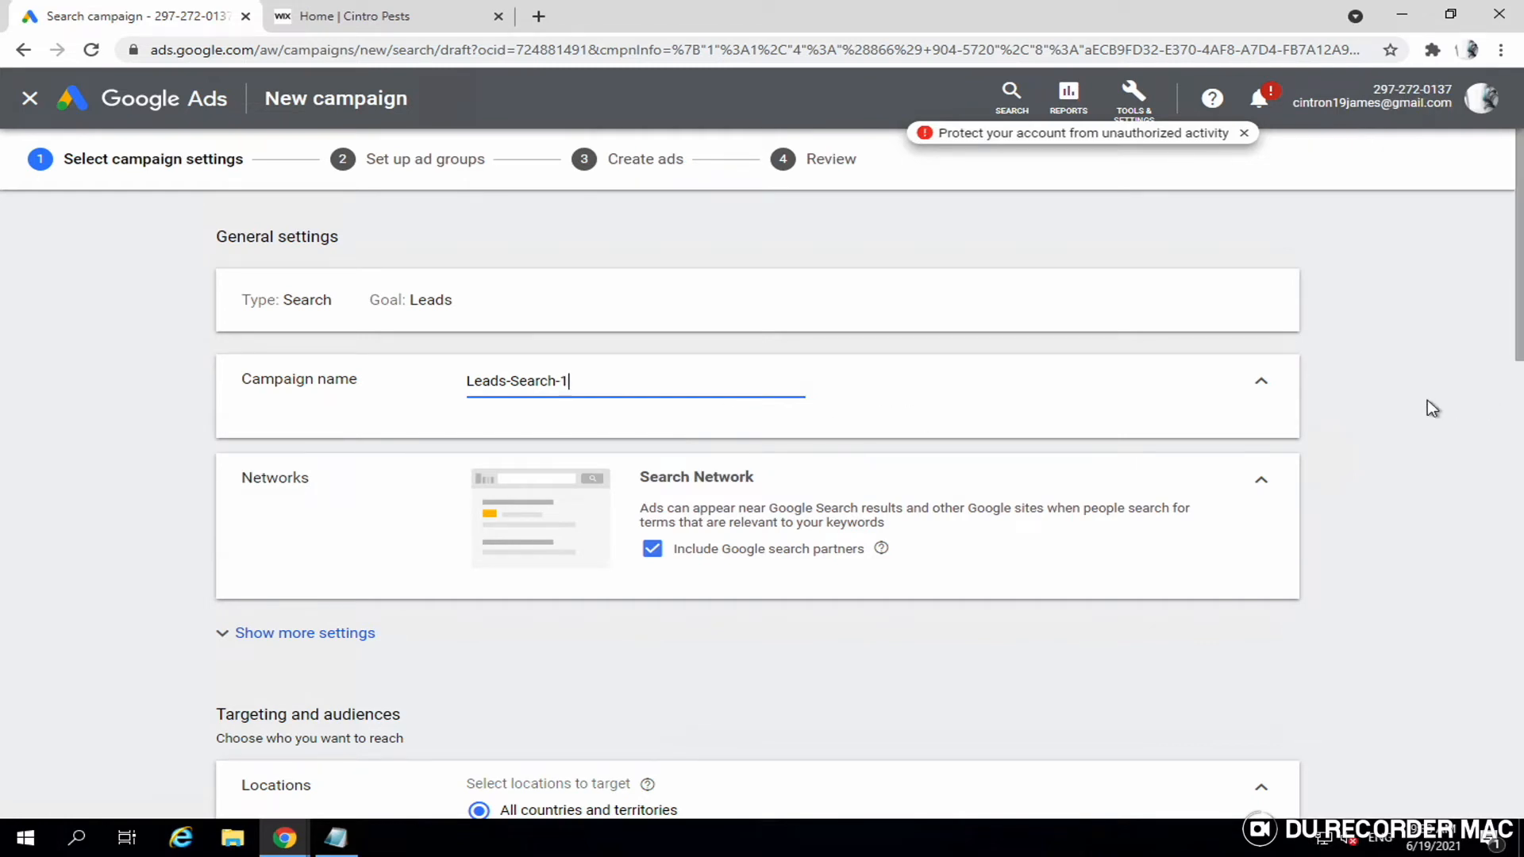
- Exclude Google search partners from the campaign's networks
scroll(1429, 401, down, 1)
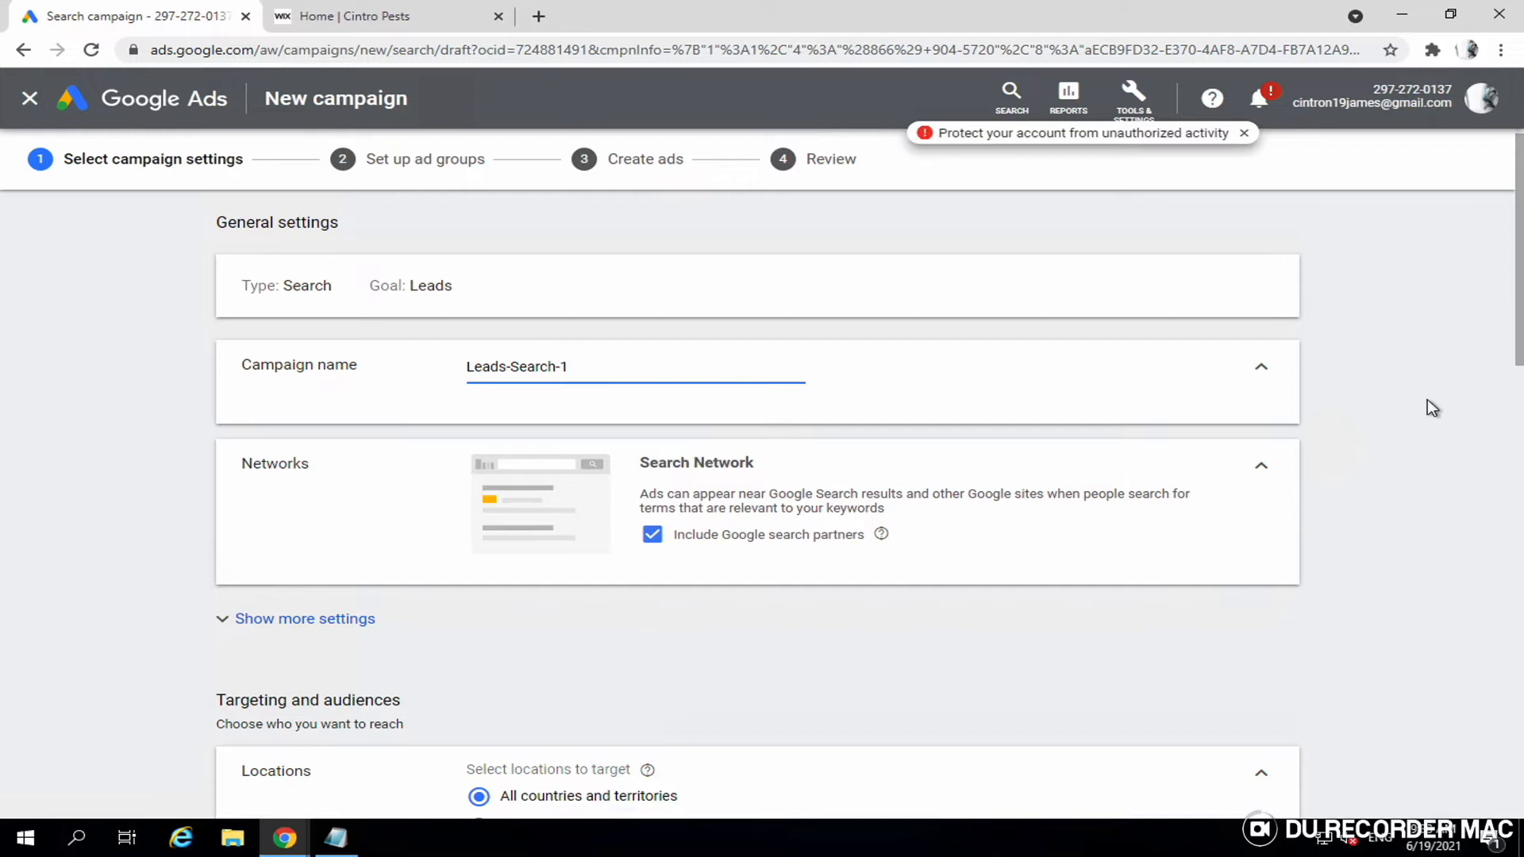
click(653, 537)
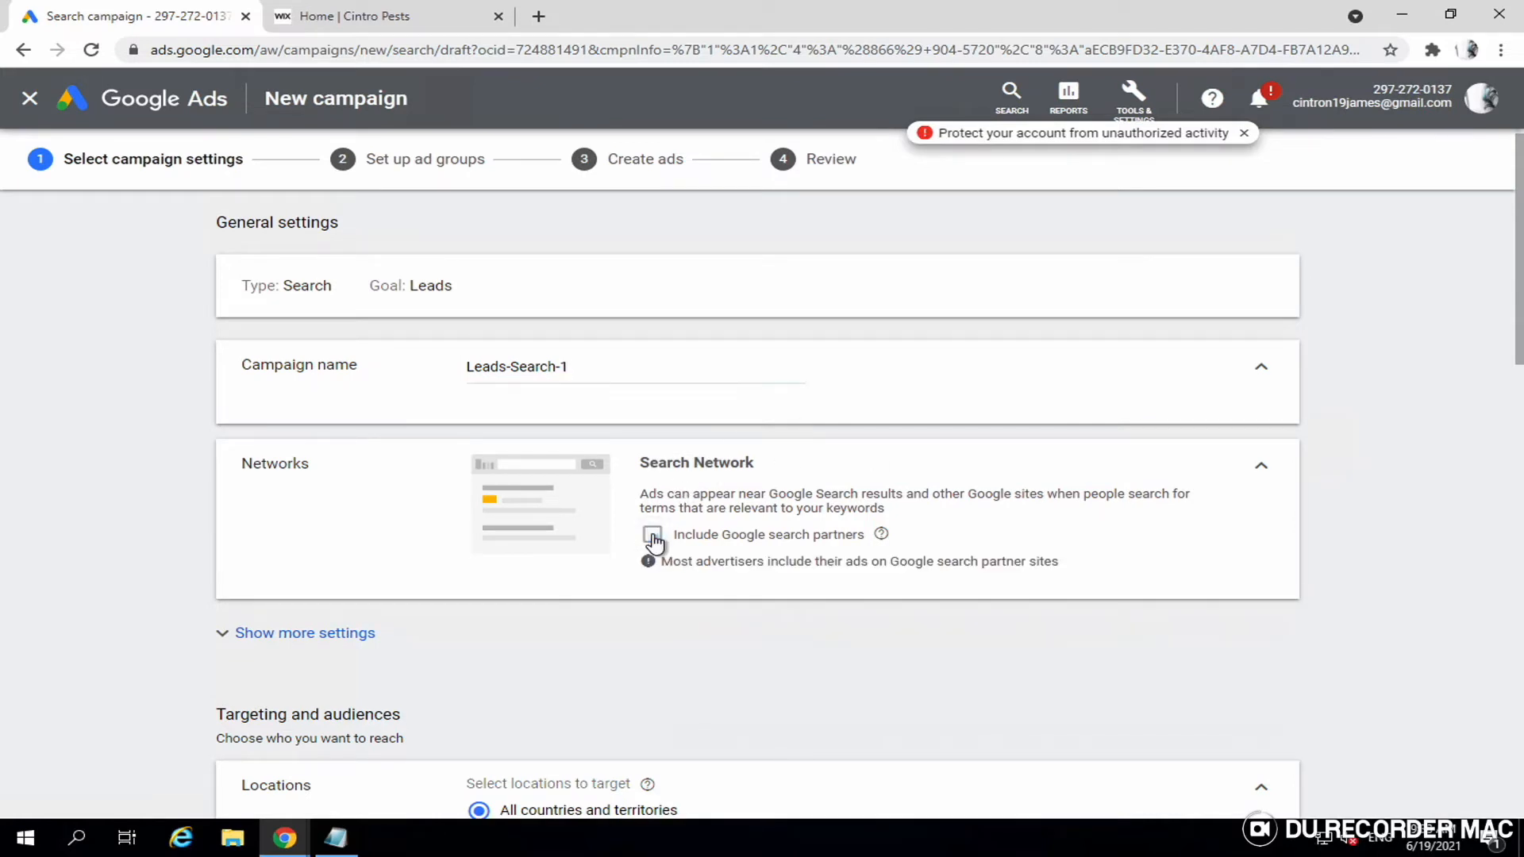
scroll(828, 540, down, 1)
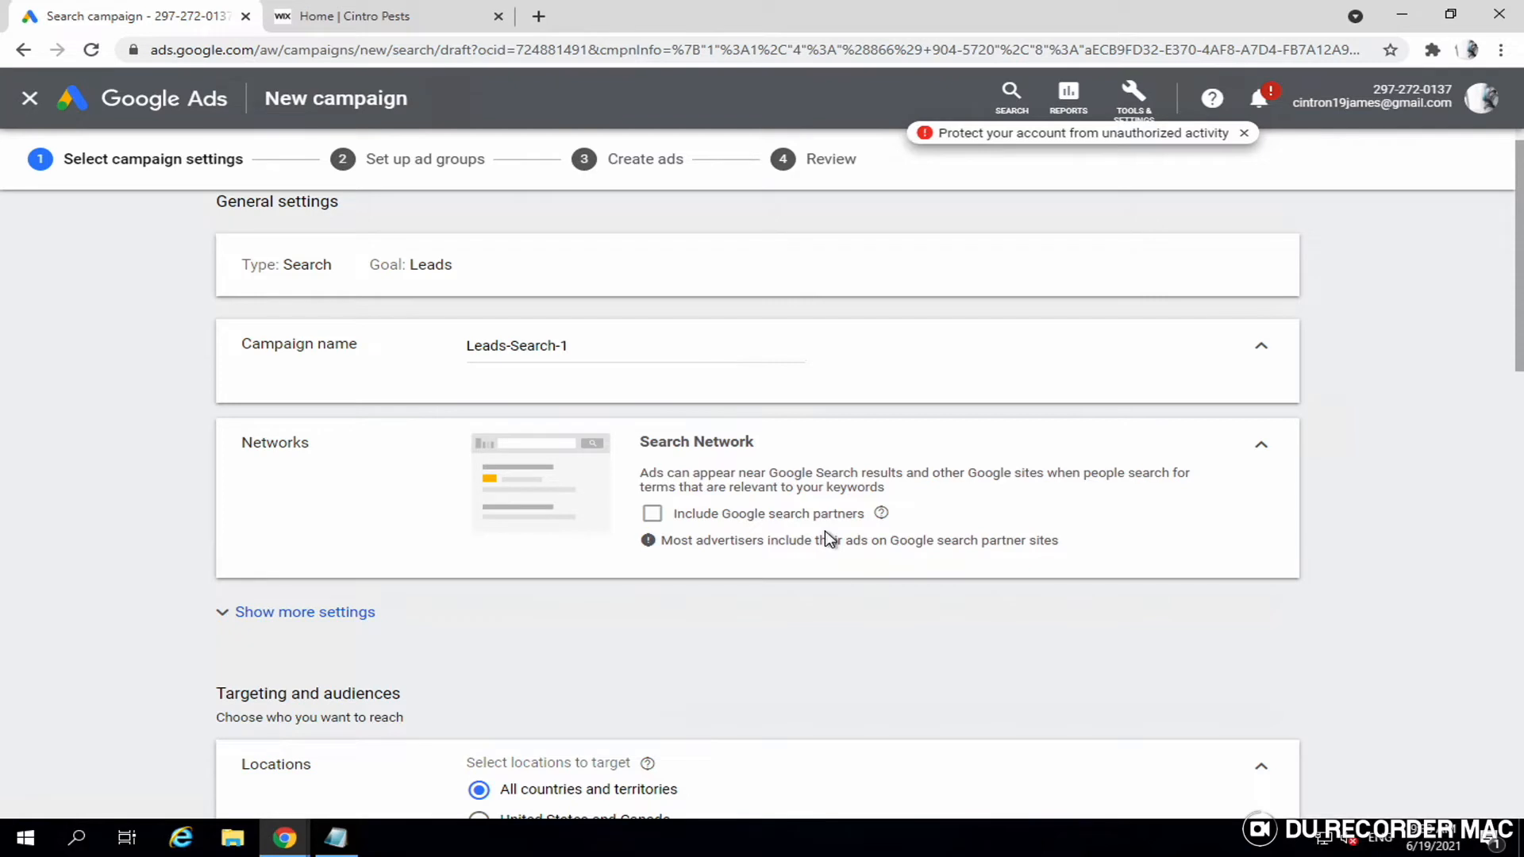
- Reveal the additional settings and expand Ad schedule to choose the days
scroll(825, 539, down, 1)
scroll(826, 532, down, 2)
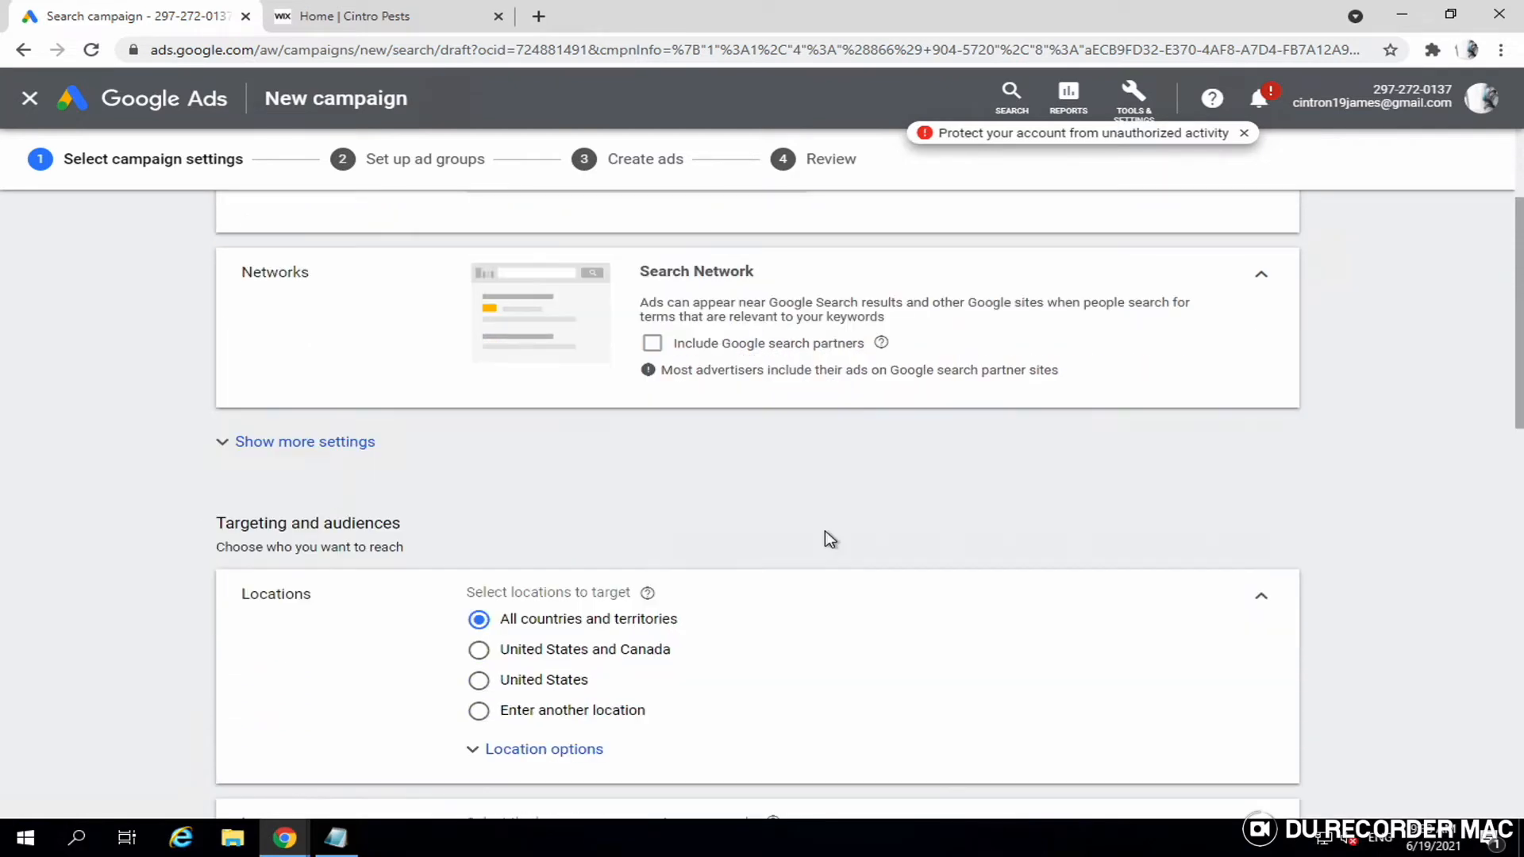
click(303, 453)
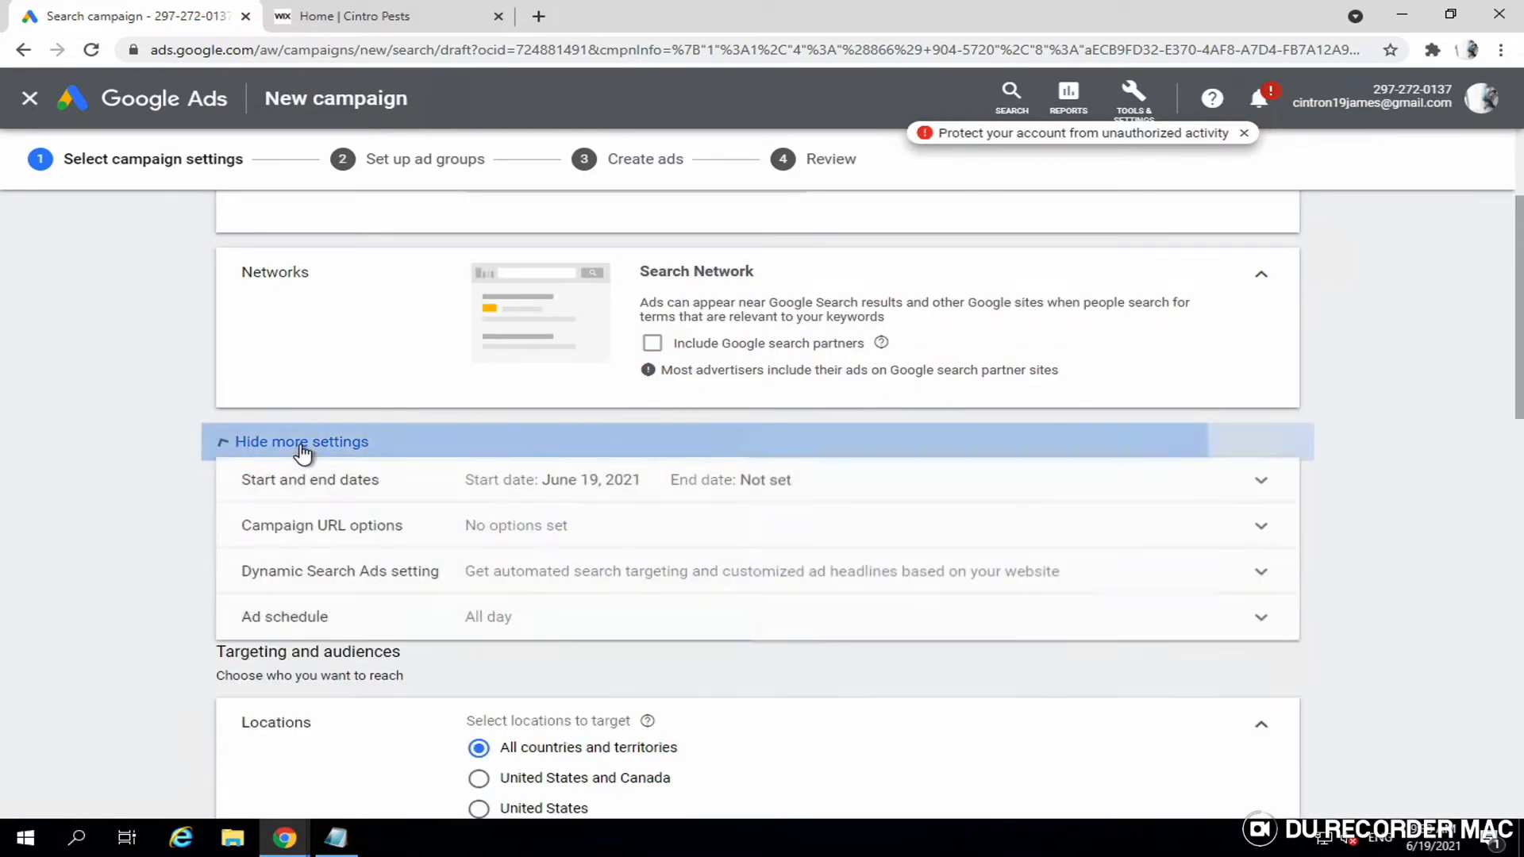
scroll(452, 524, down, 1)
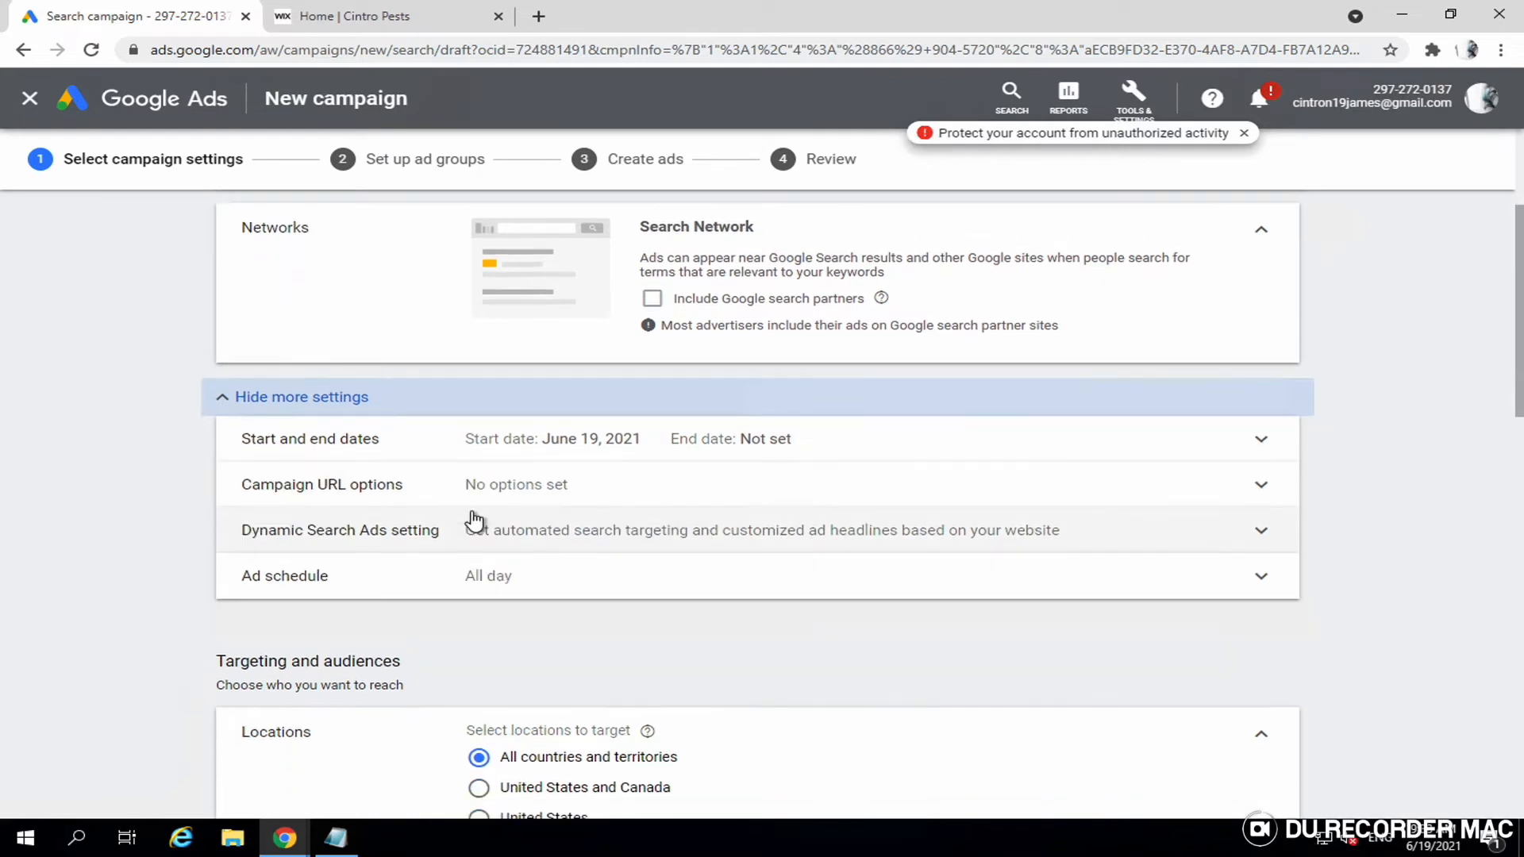
click(508, 588)
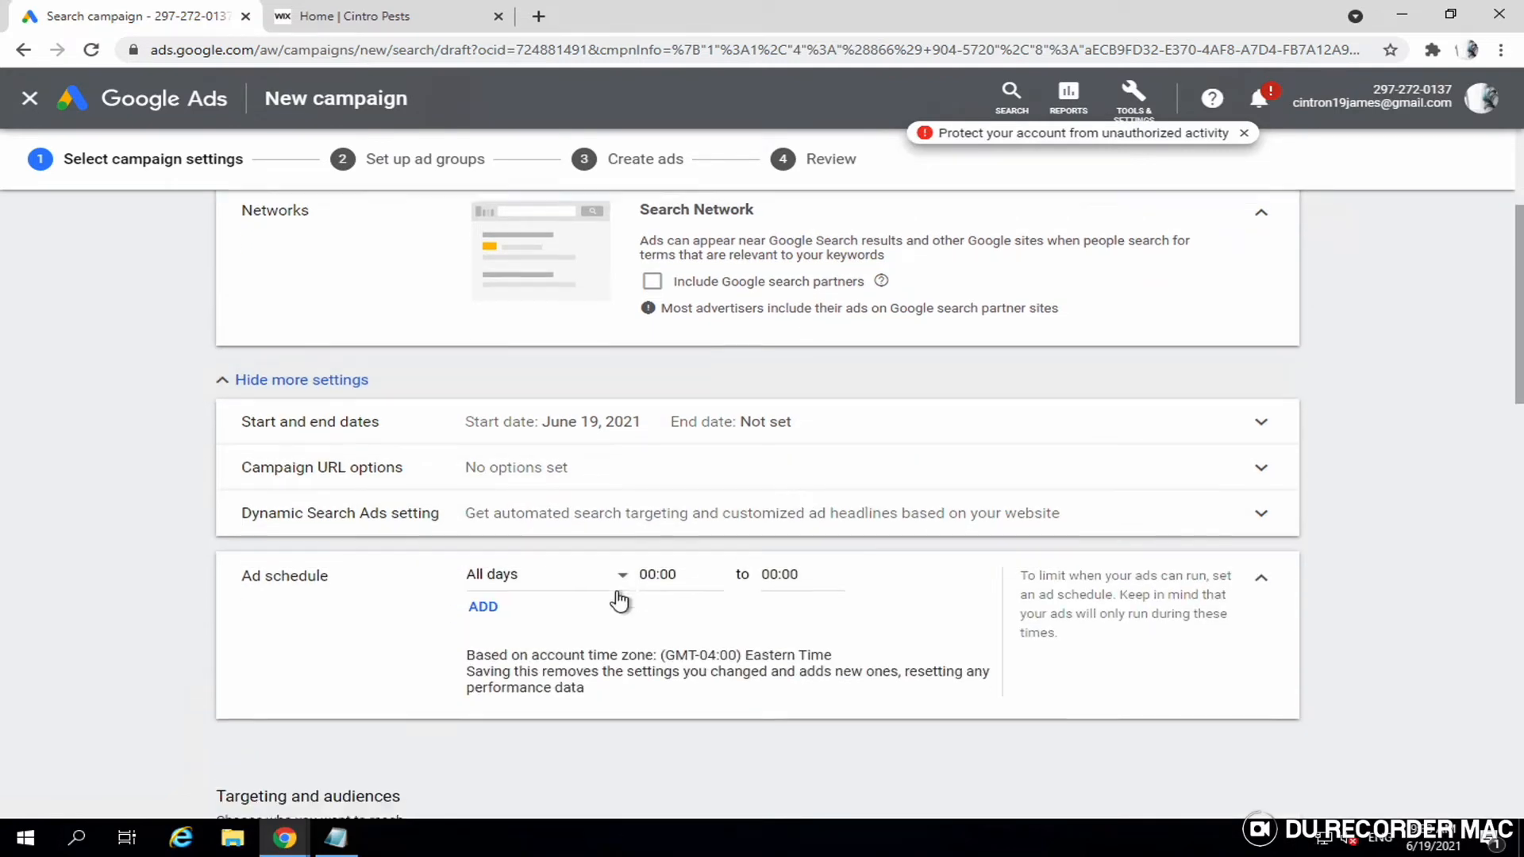
click(538, 569)
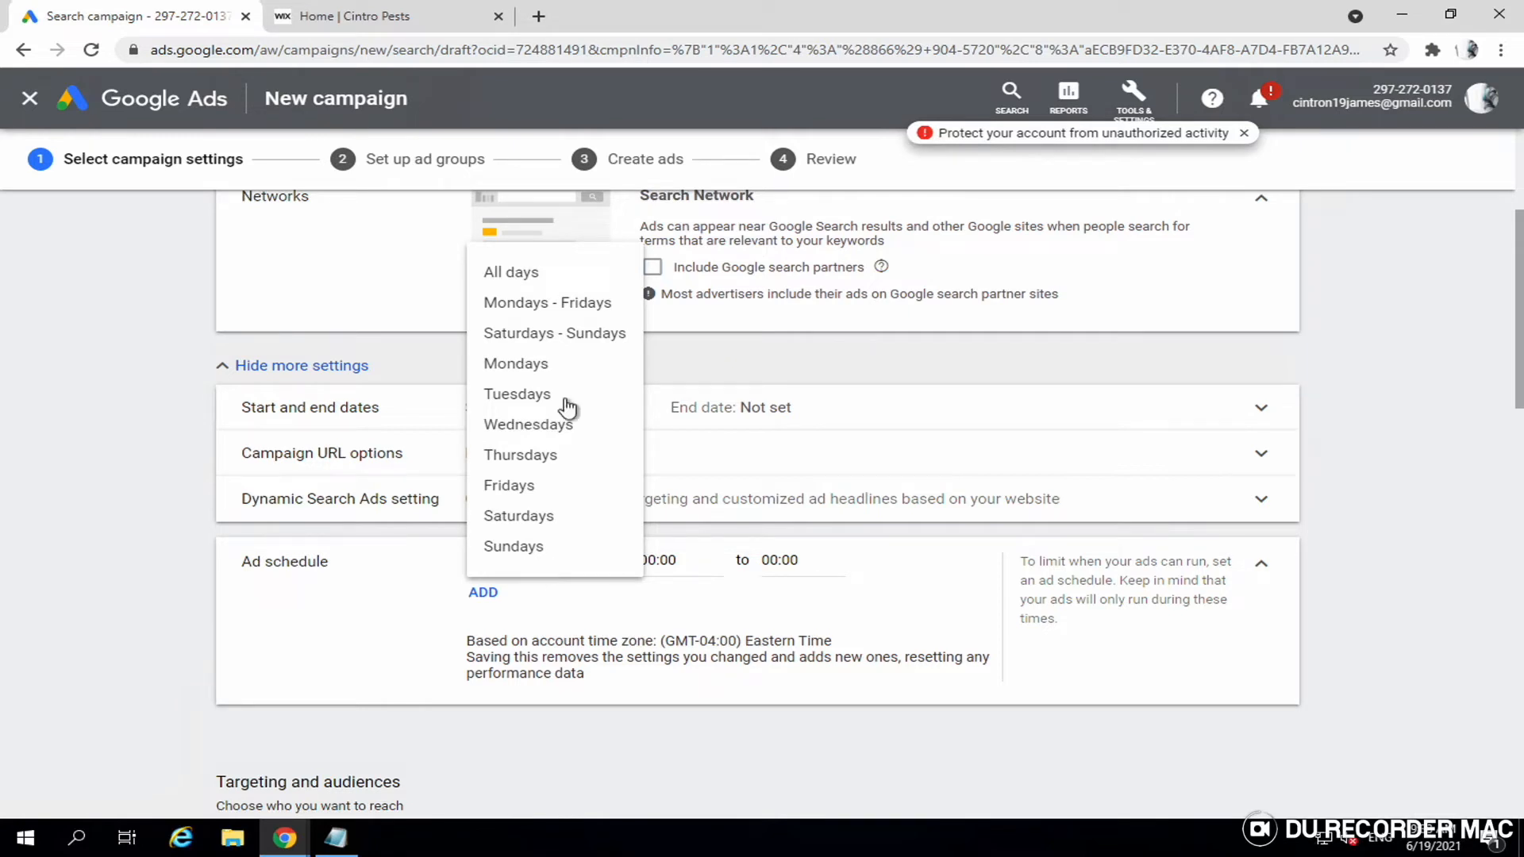
- Schedule the ads for Mondays–Fridays with a 10:00 start time
click(568, 308)
click(658, 568)
scroll(676, 476, down, 10)
scroll(675, 476, down, 3)
click(675, 392)
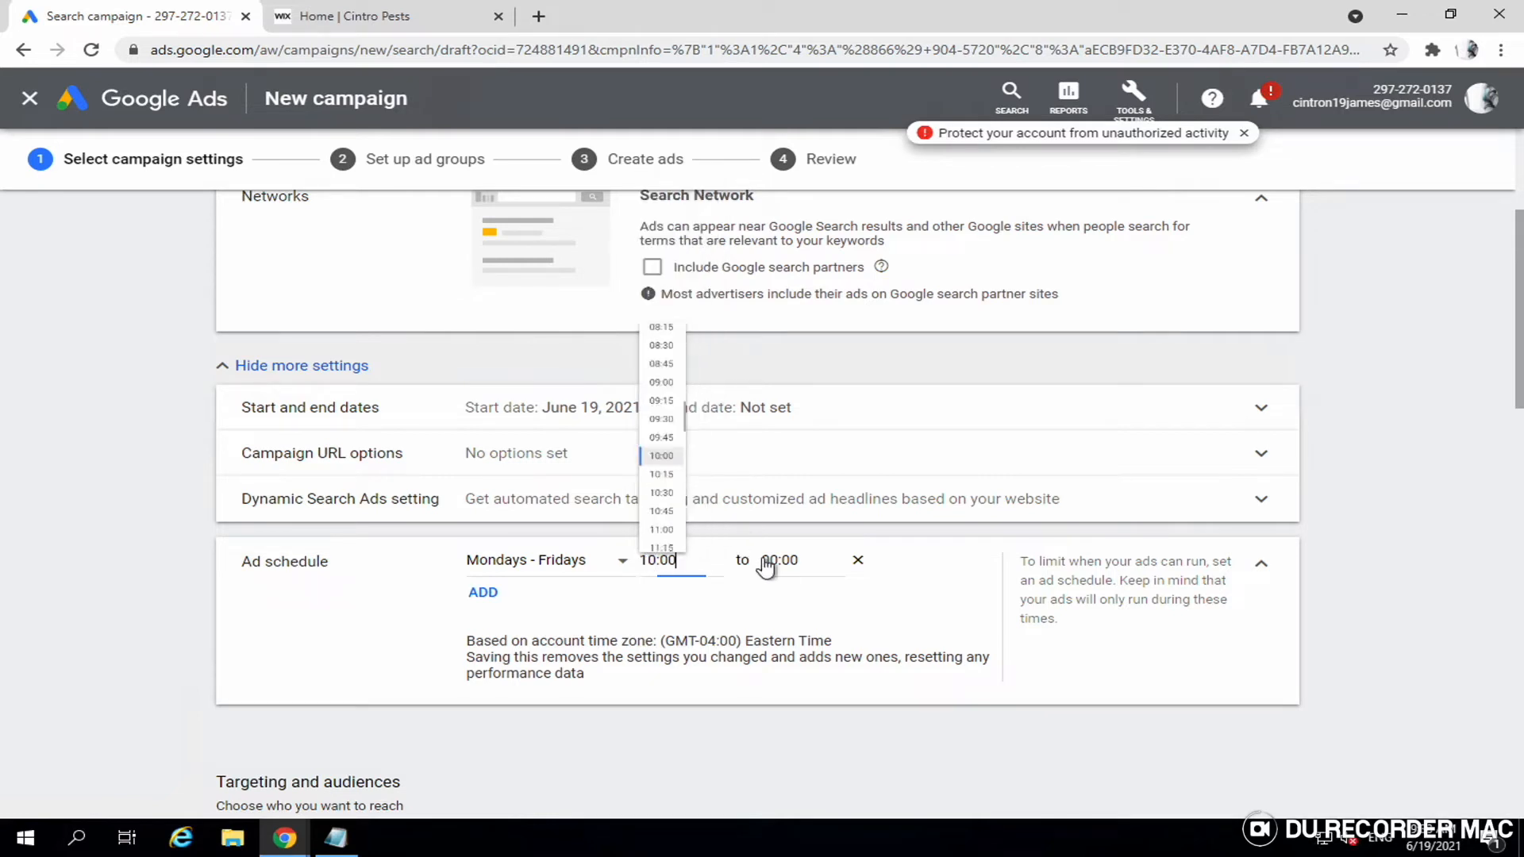
- Set the ad schedule's end time to 19:00
click(767, 563)
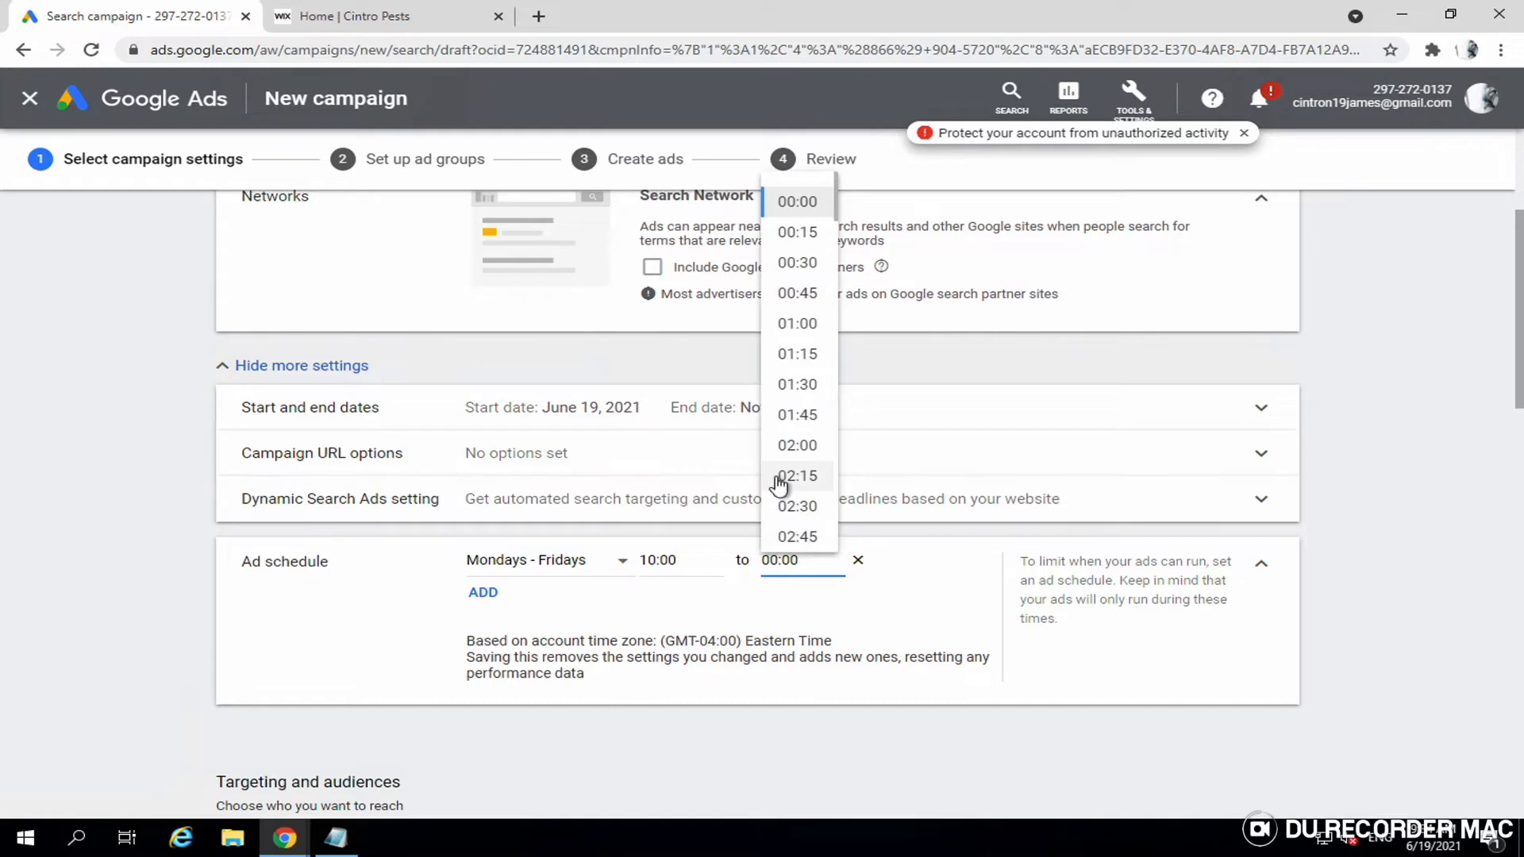
scroll(781, 480, down, 12)
scroll(800, 461, down, 8)
scroll(799, 461, down, 6)
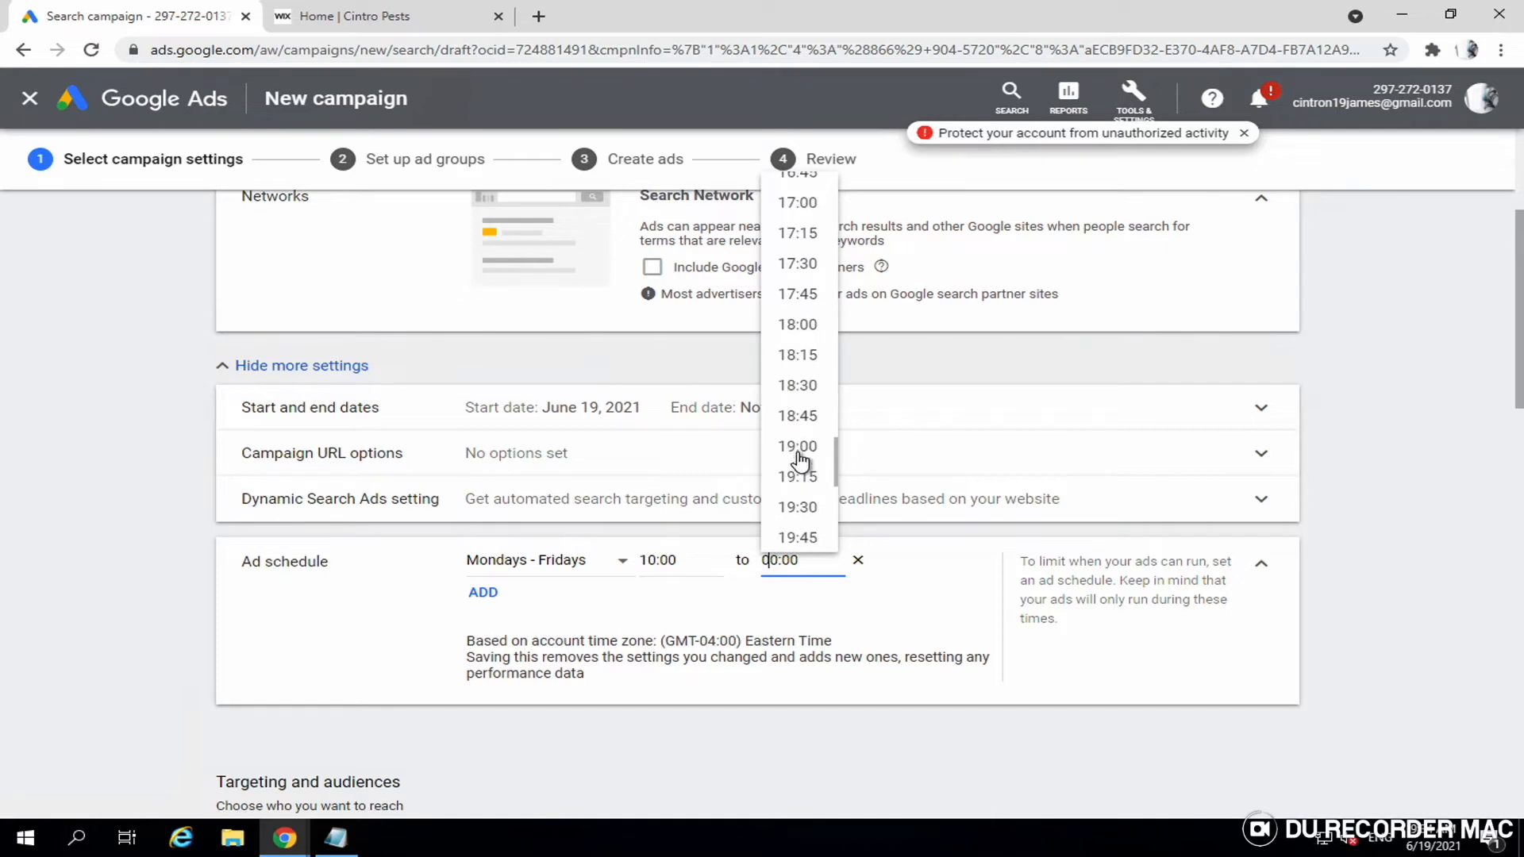
click(794, 446)
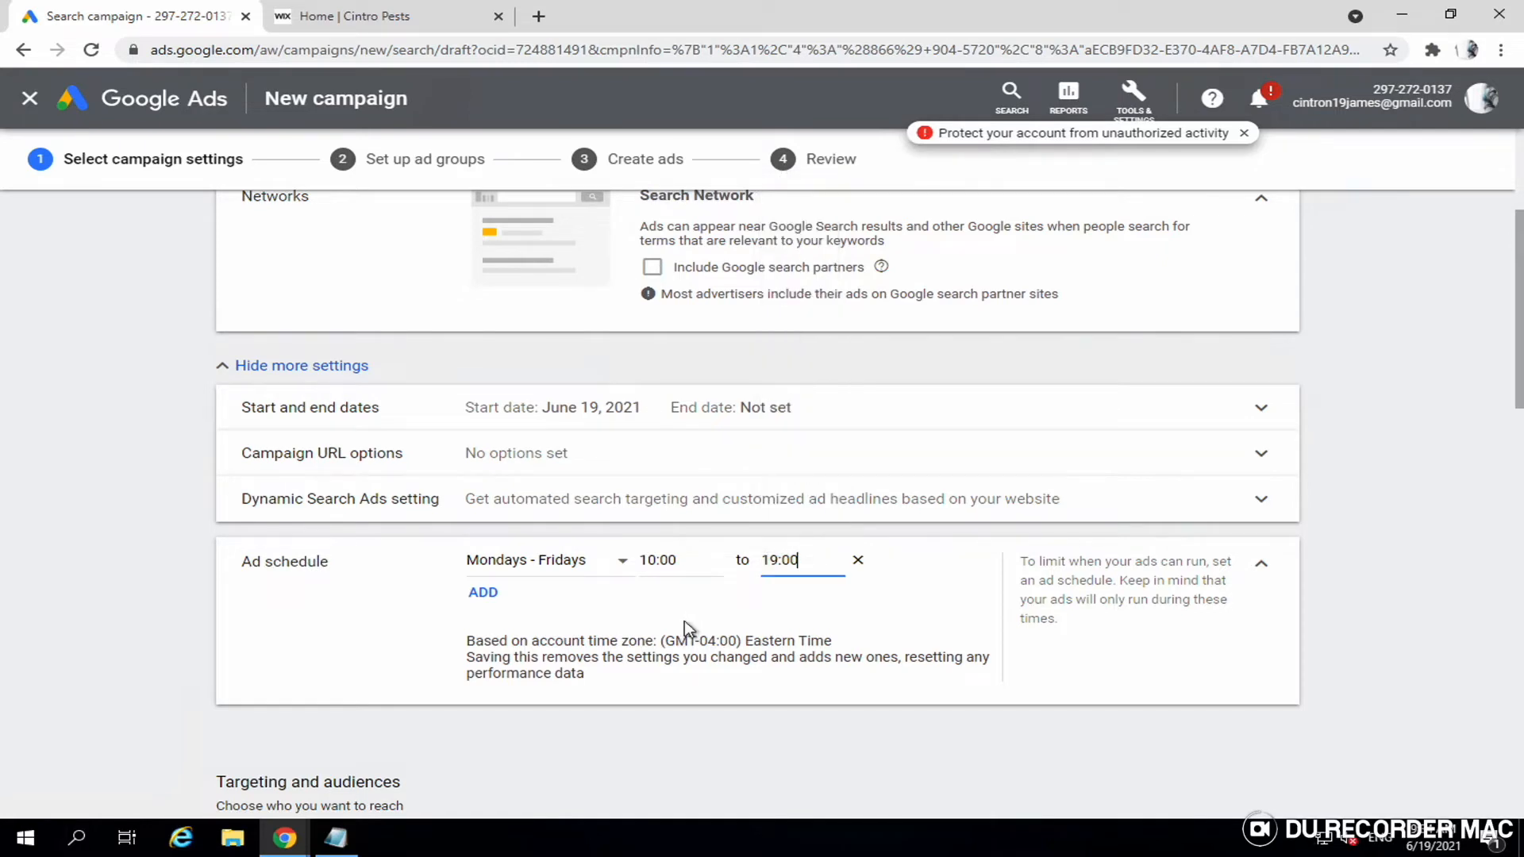
scroll(684, 621, down, 1)
scroll(684, 621, down, 1)
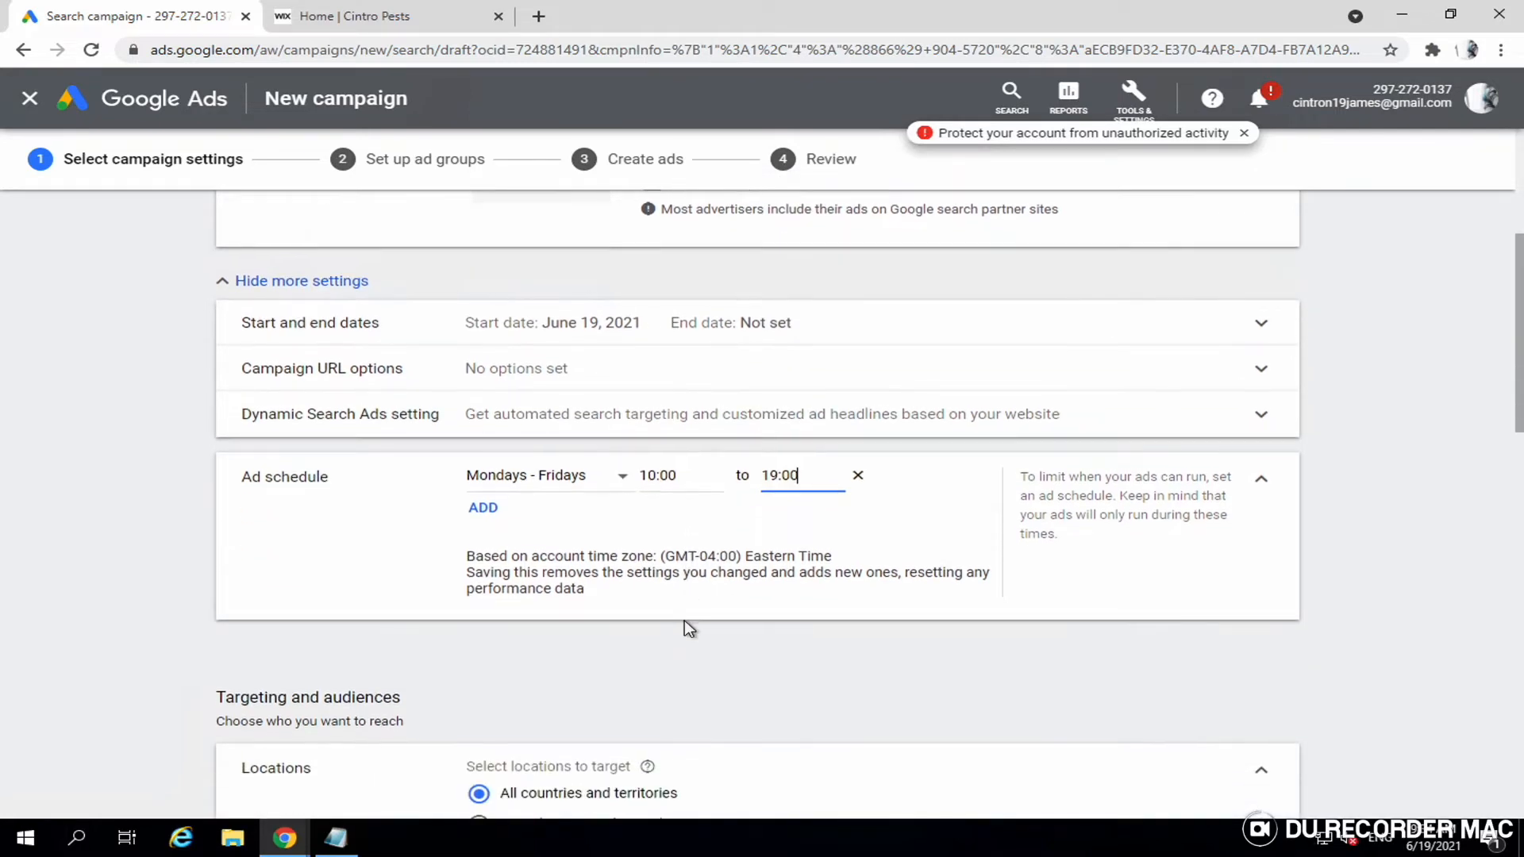
scroll(684, 621, down, 1)
scroll(684, 621, down, 4)
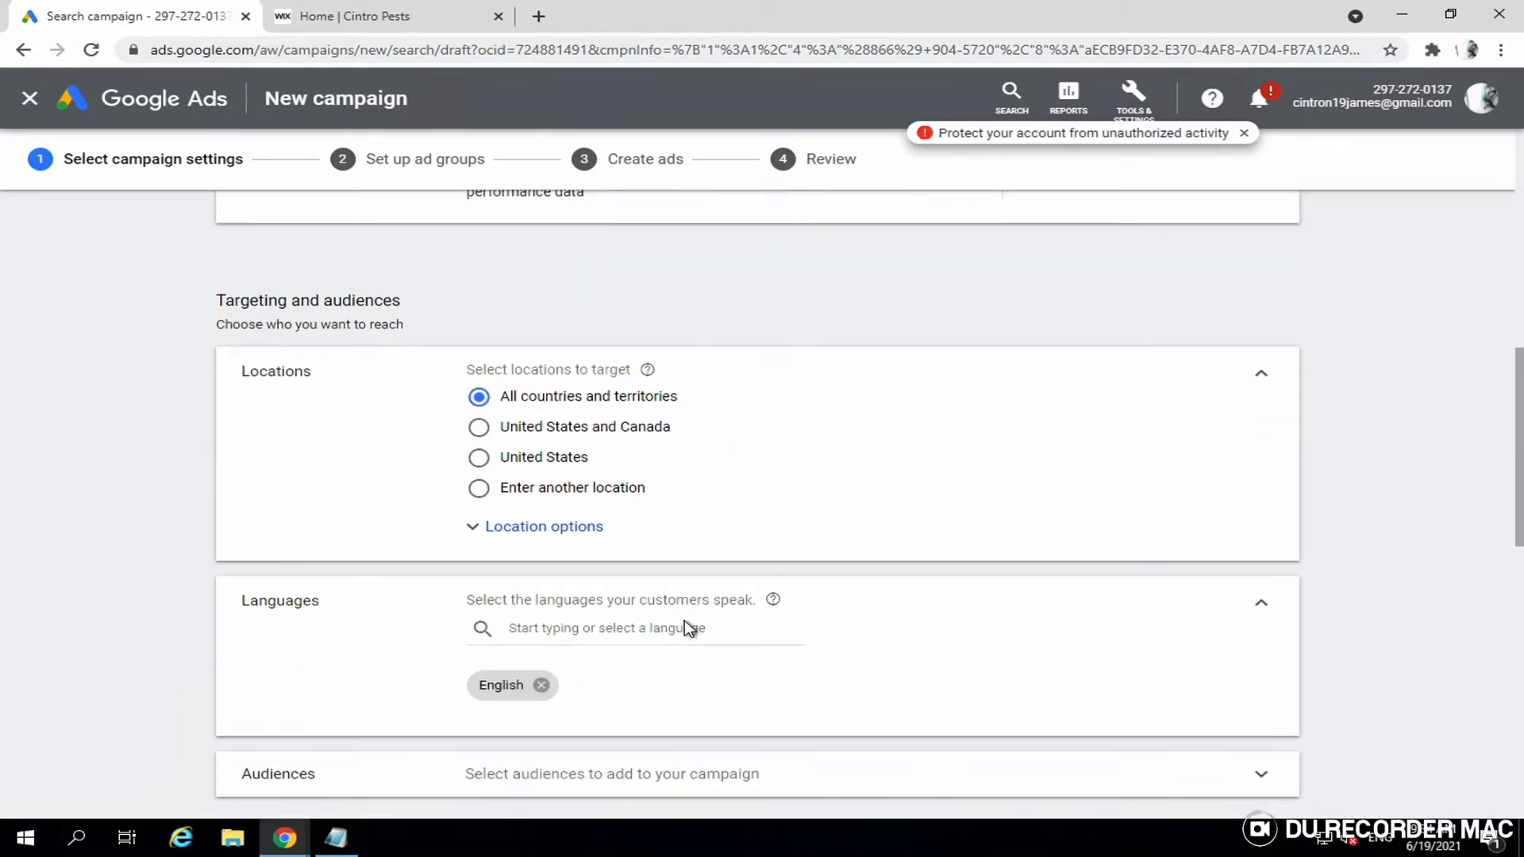
scroll(685, 620, down, 1)
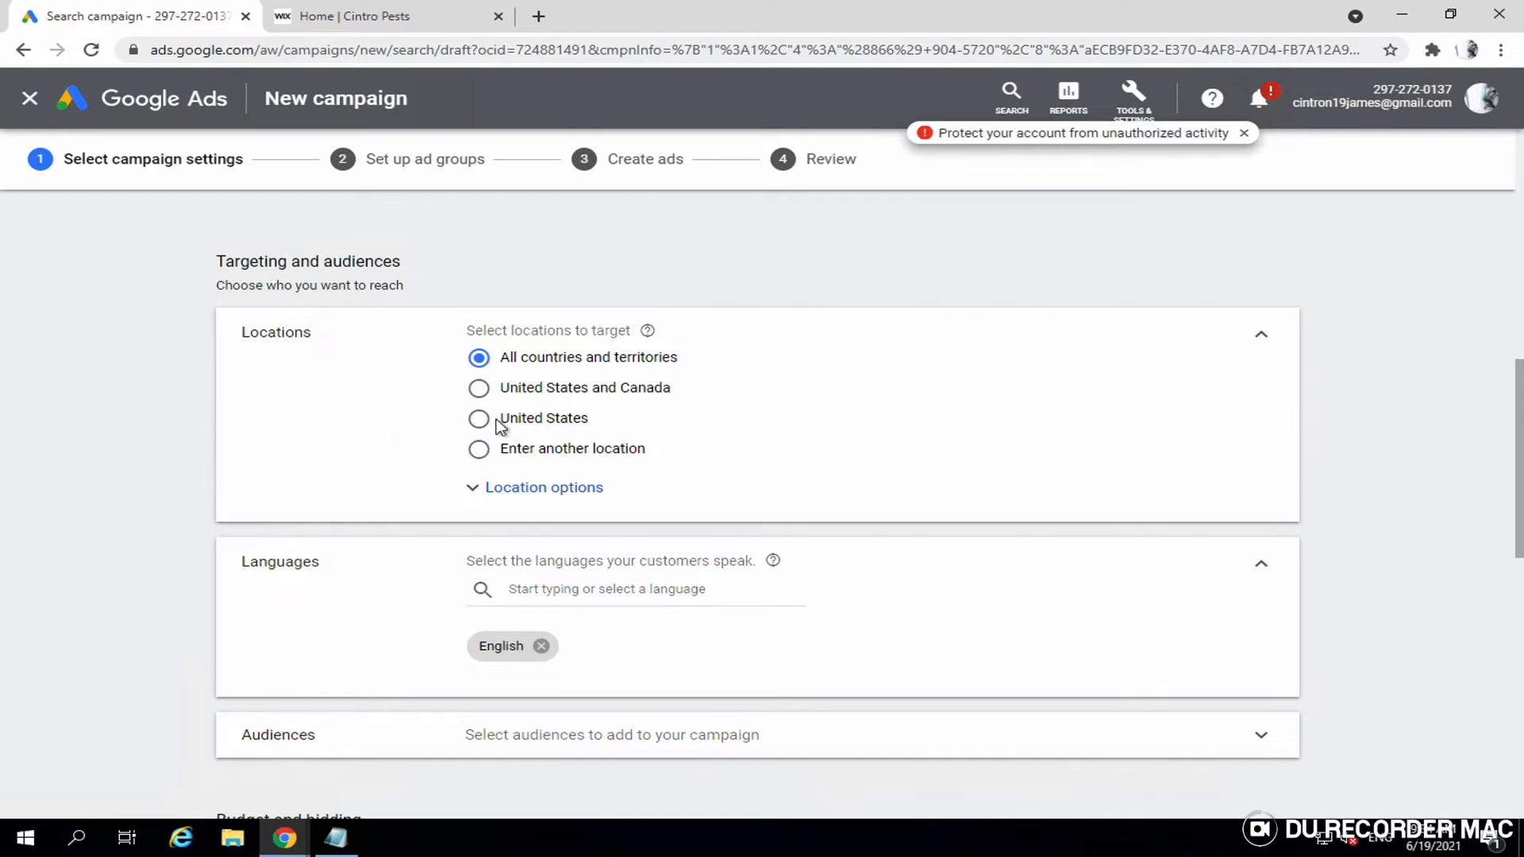
- Choose 'Enter another location' and target New York state in the advanced location search
click(544, 425)
click(496, 498)
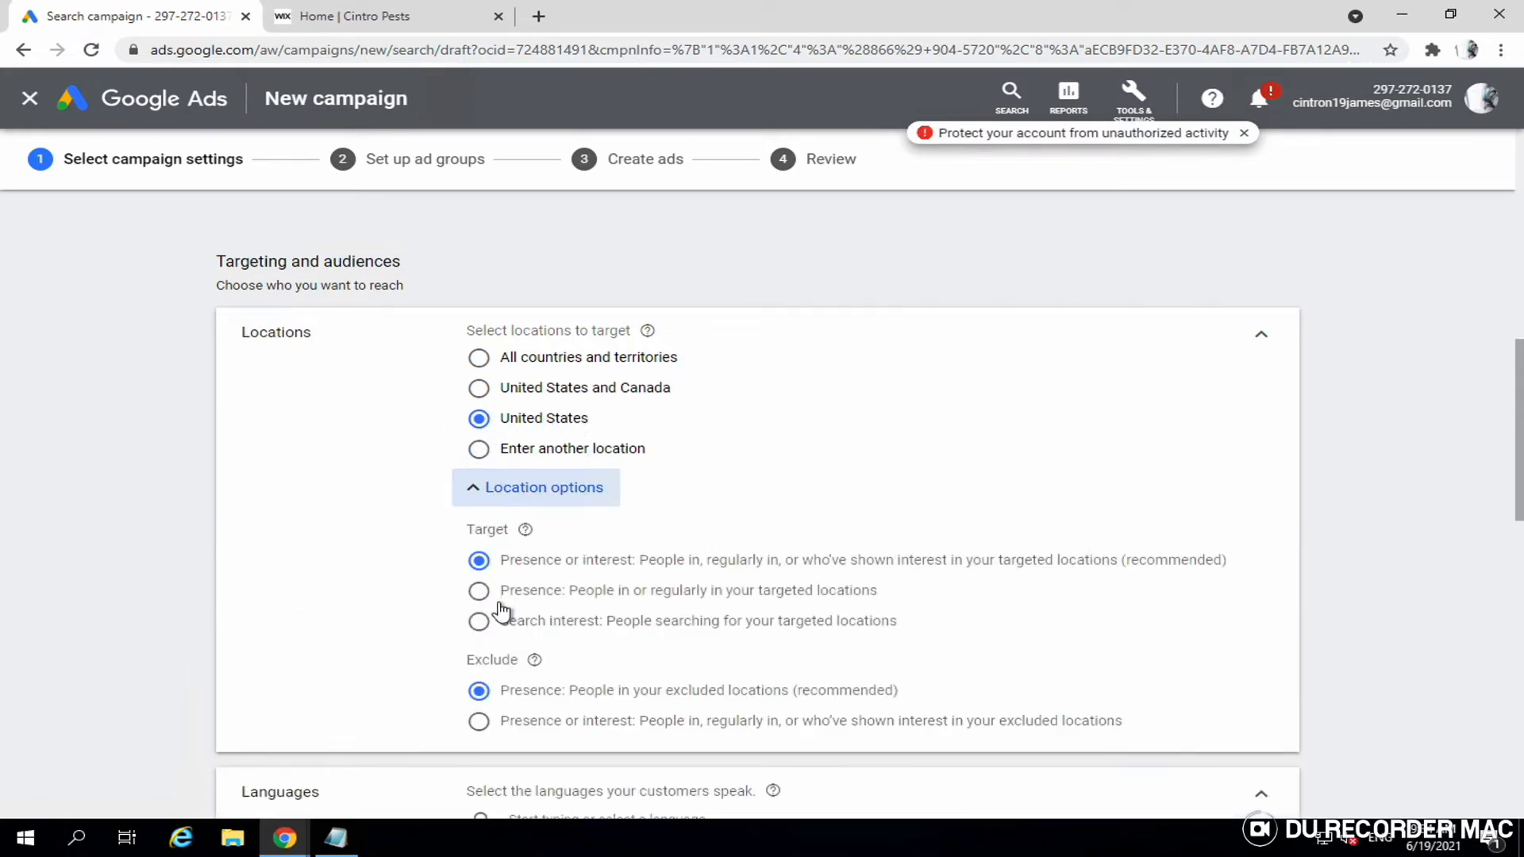
click(530, 451)
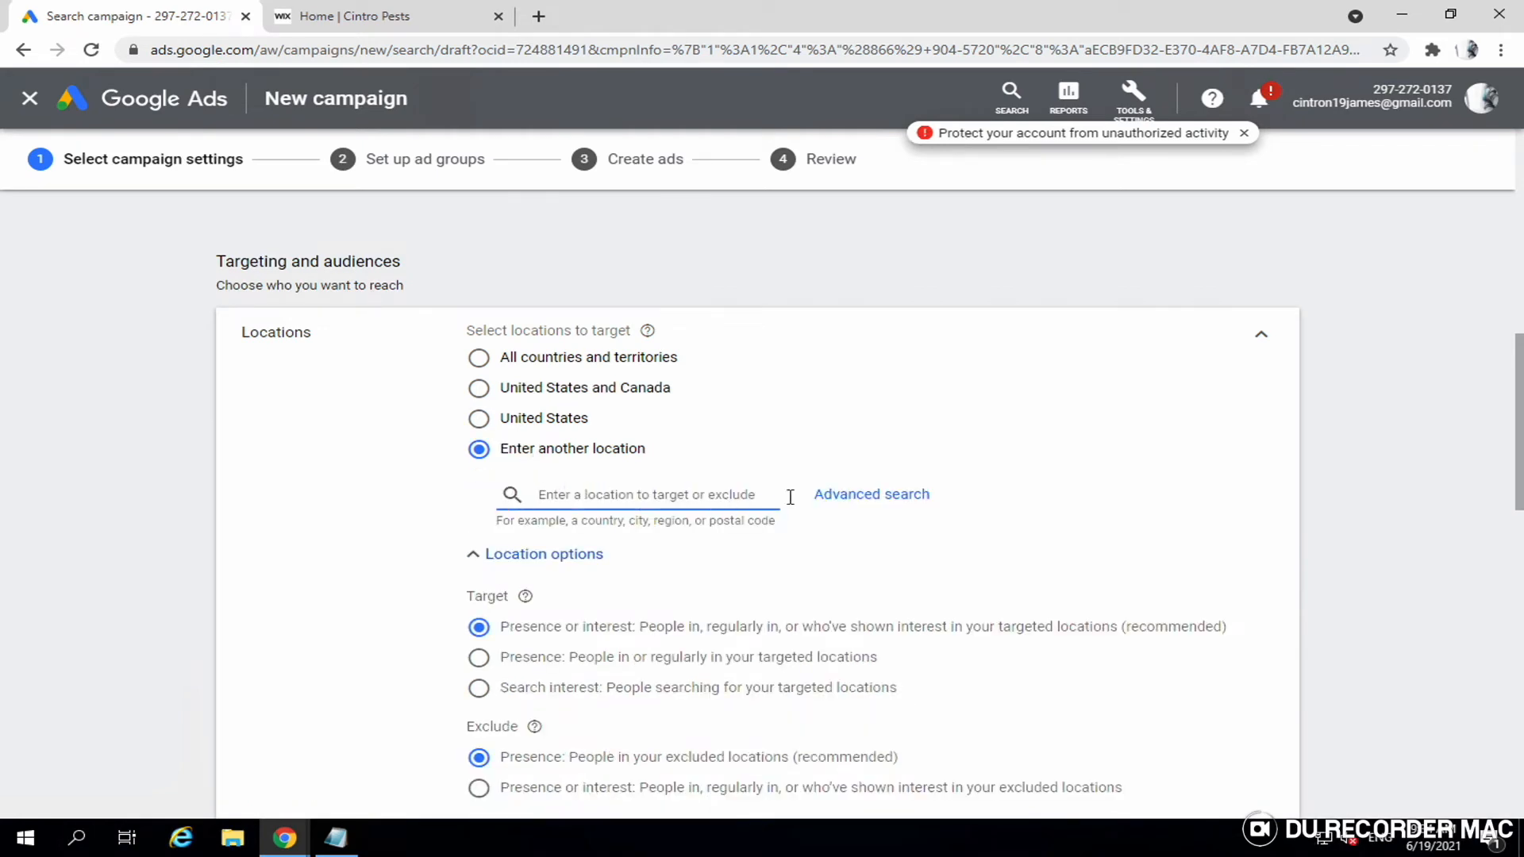
click(846, 503)
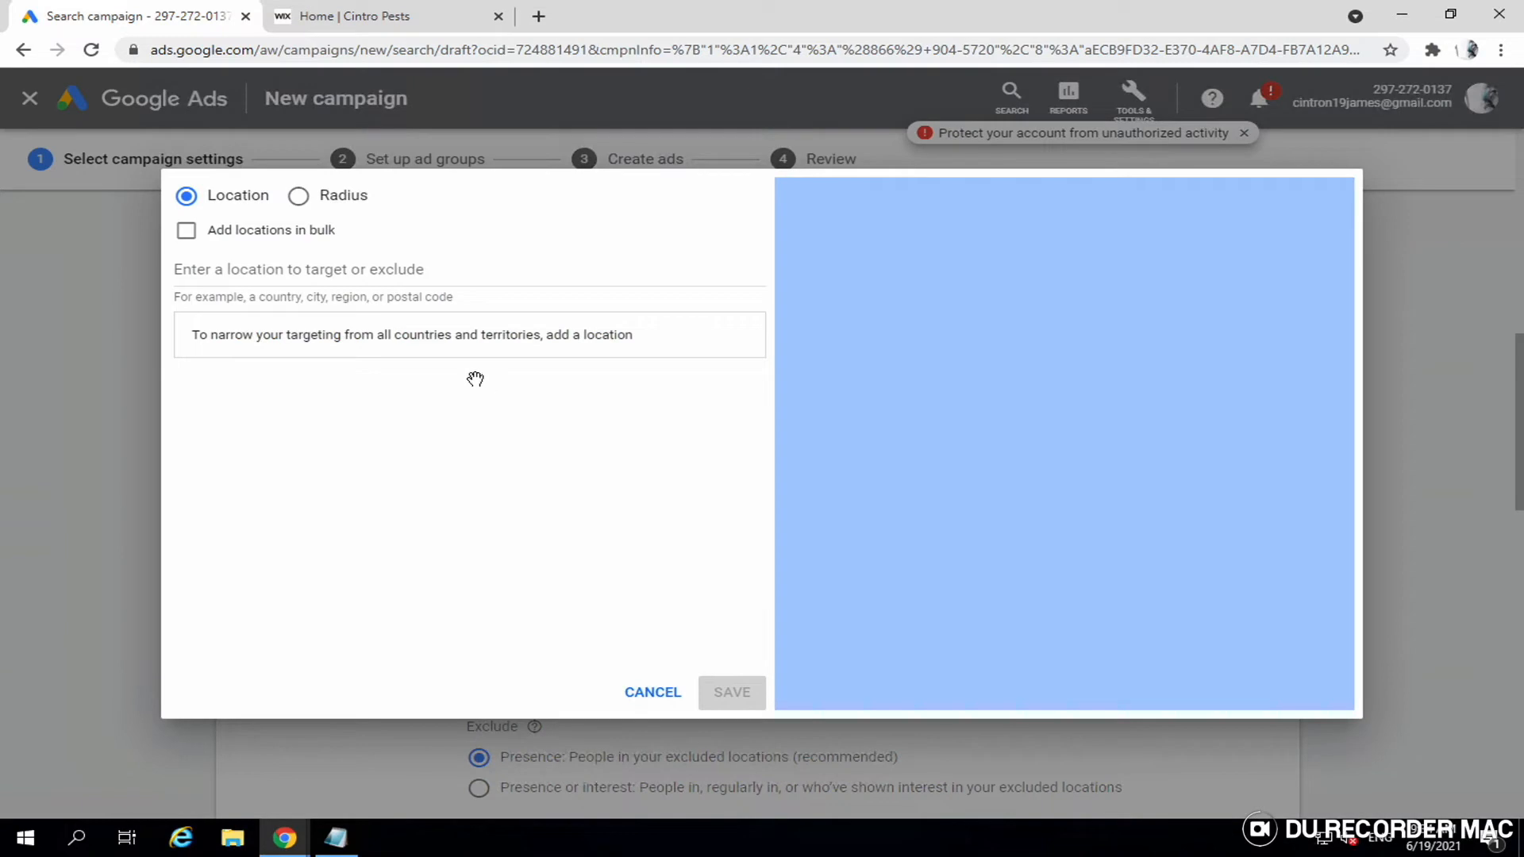
click(380, 278)
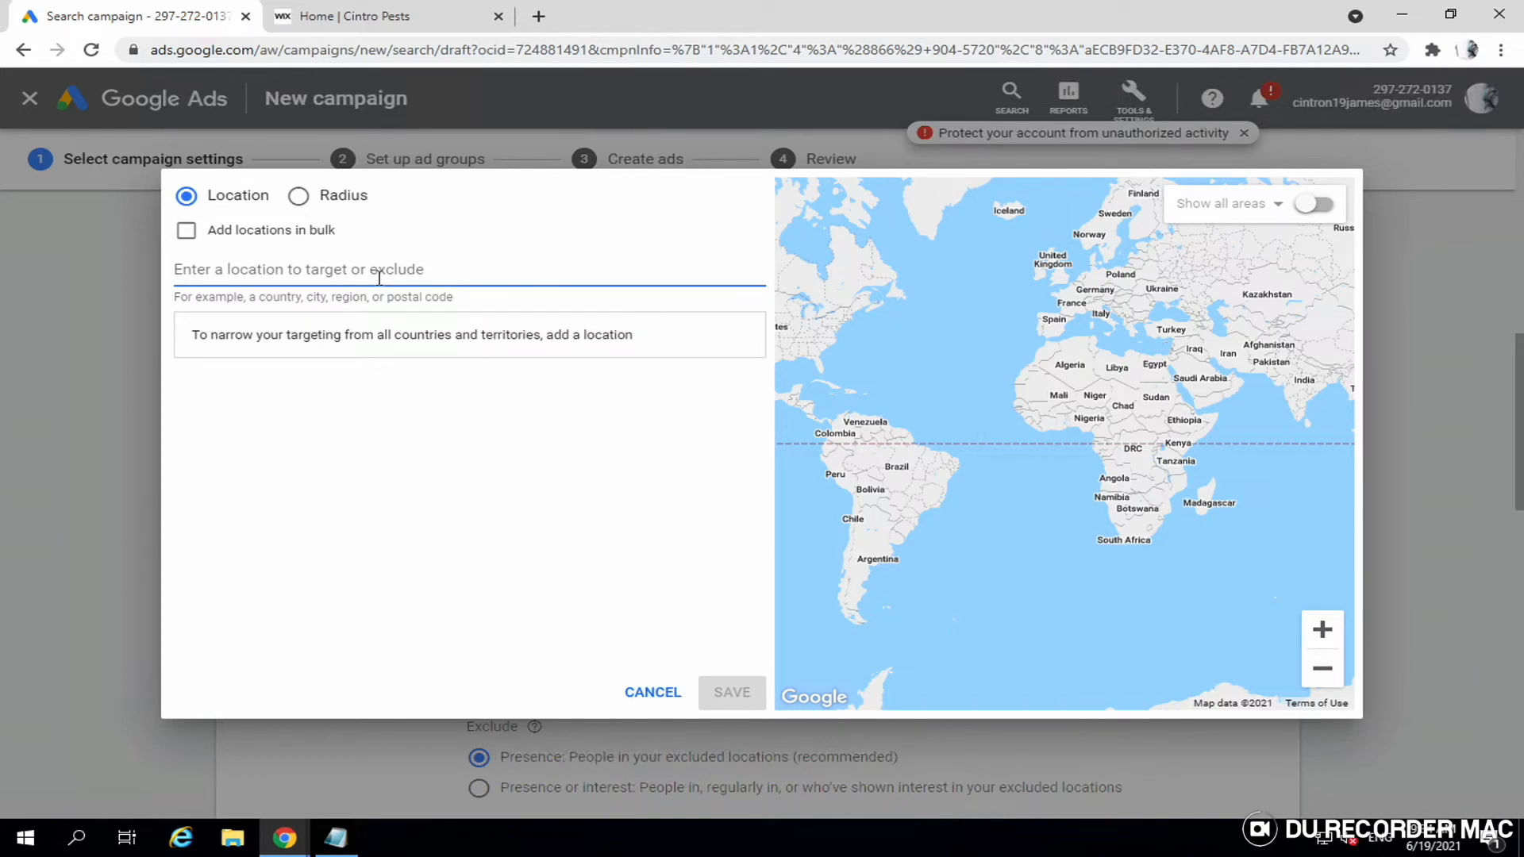
text(new)
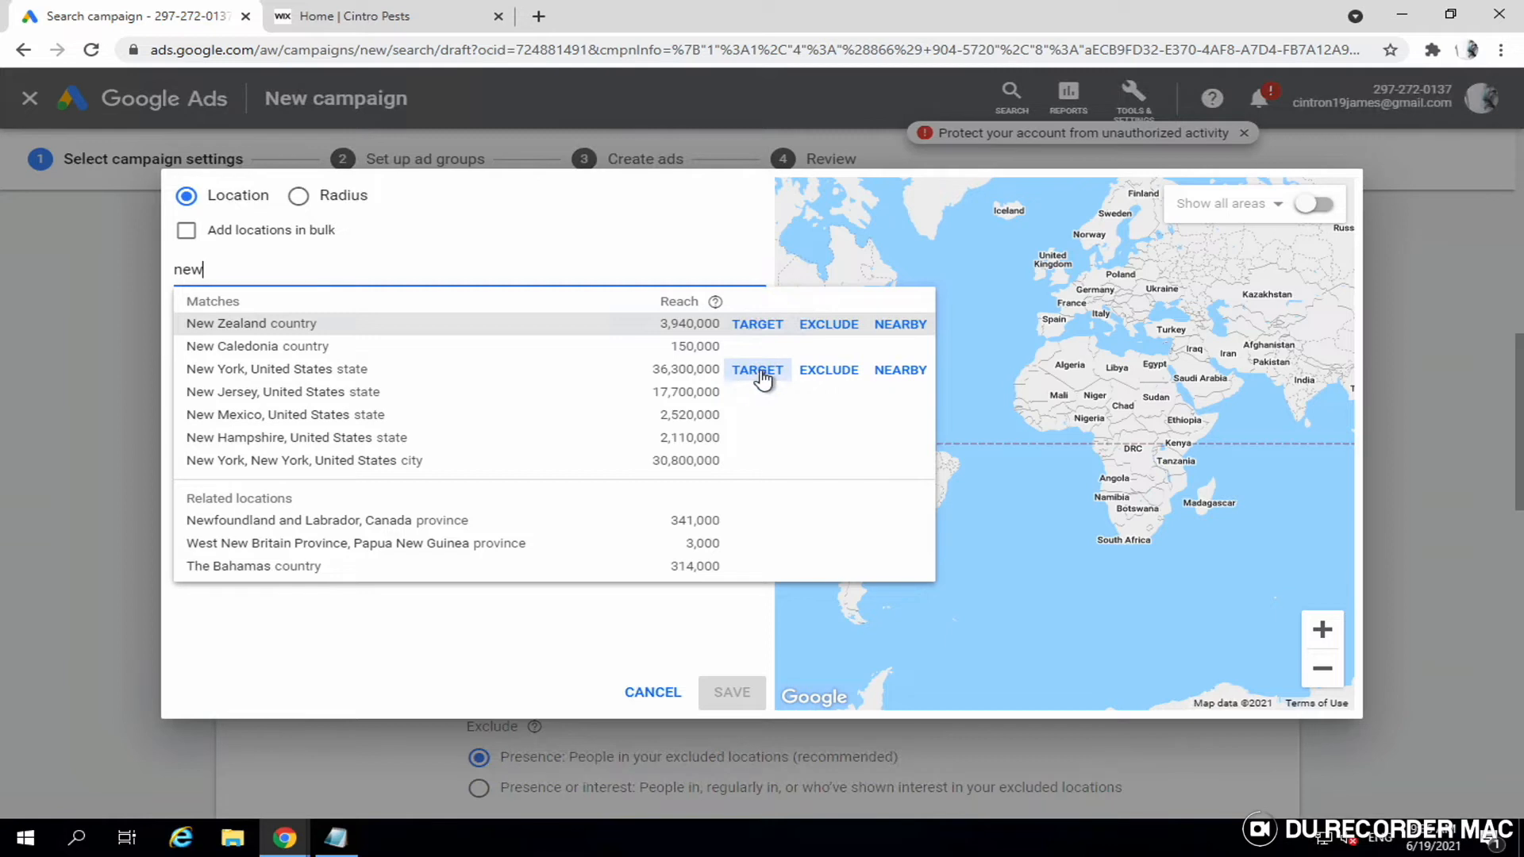
click(760, 377)
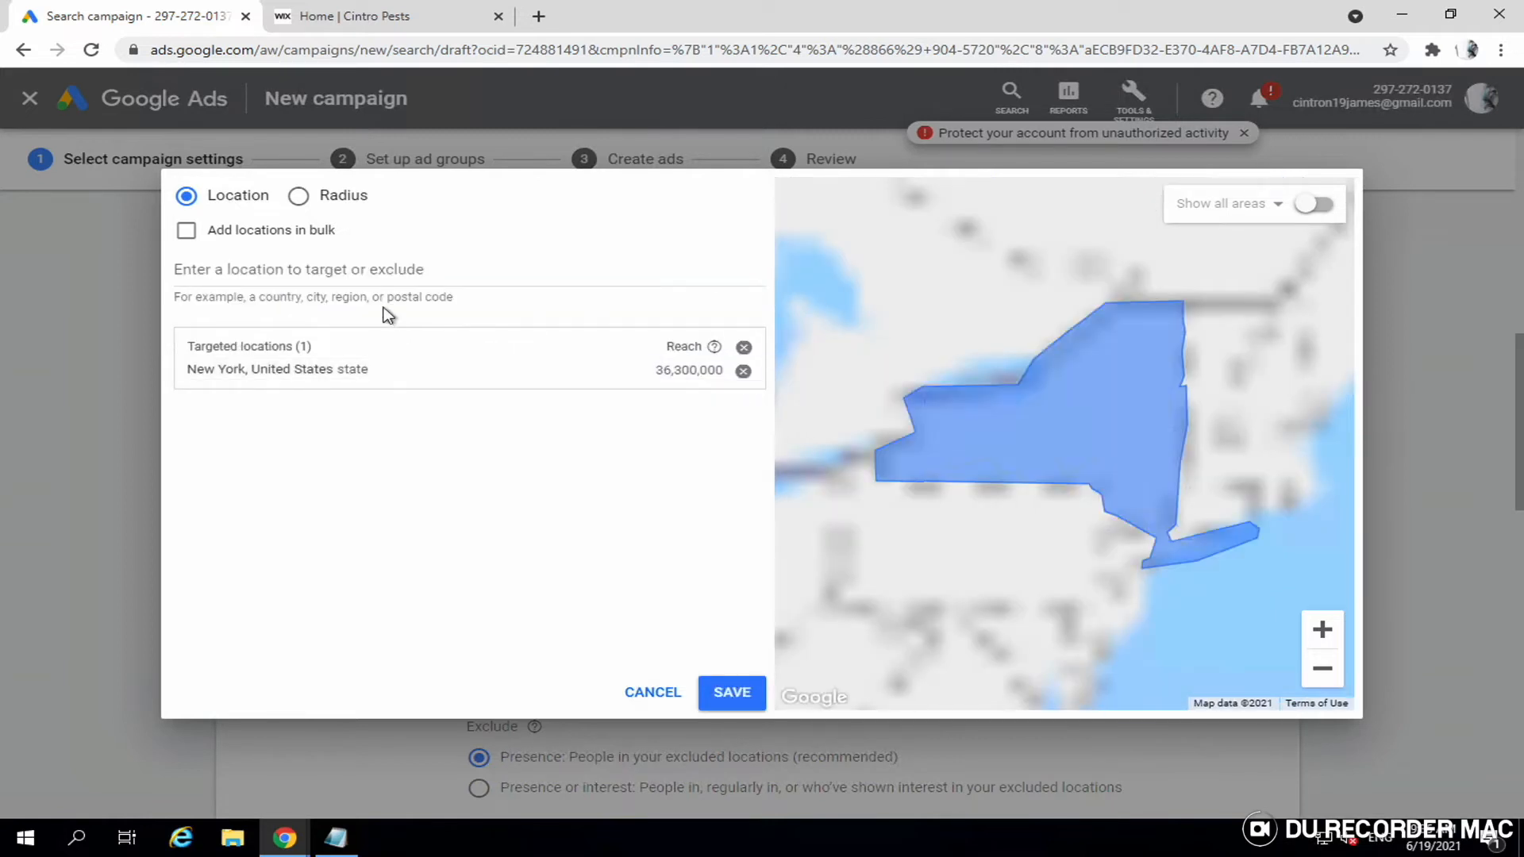
- Add Florida and search postal code 30293, then cancel the advanced search without saving
click(382, 272)
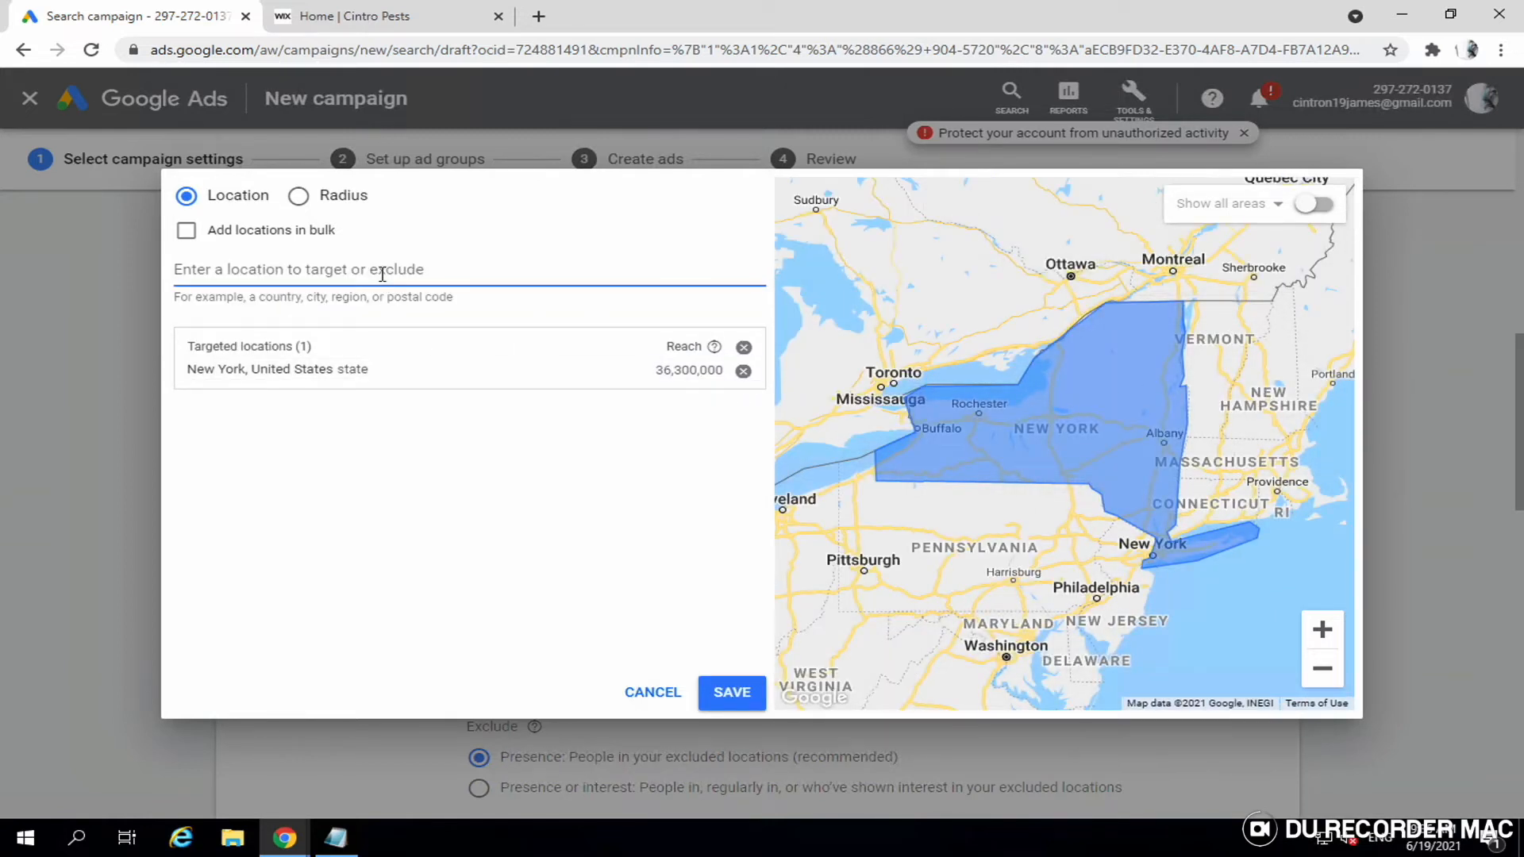
text(flori)
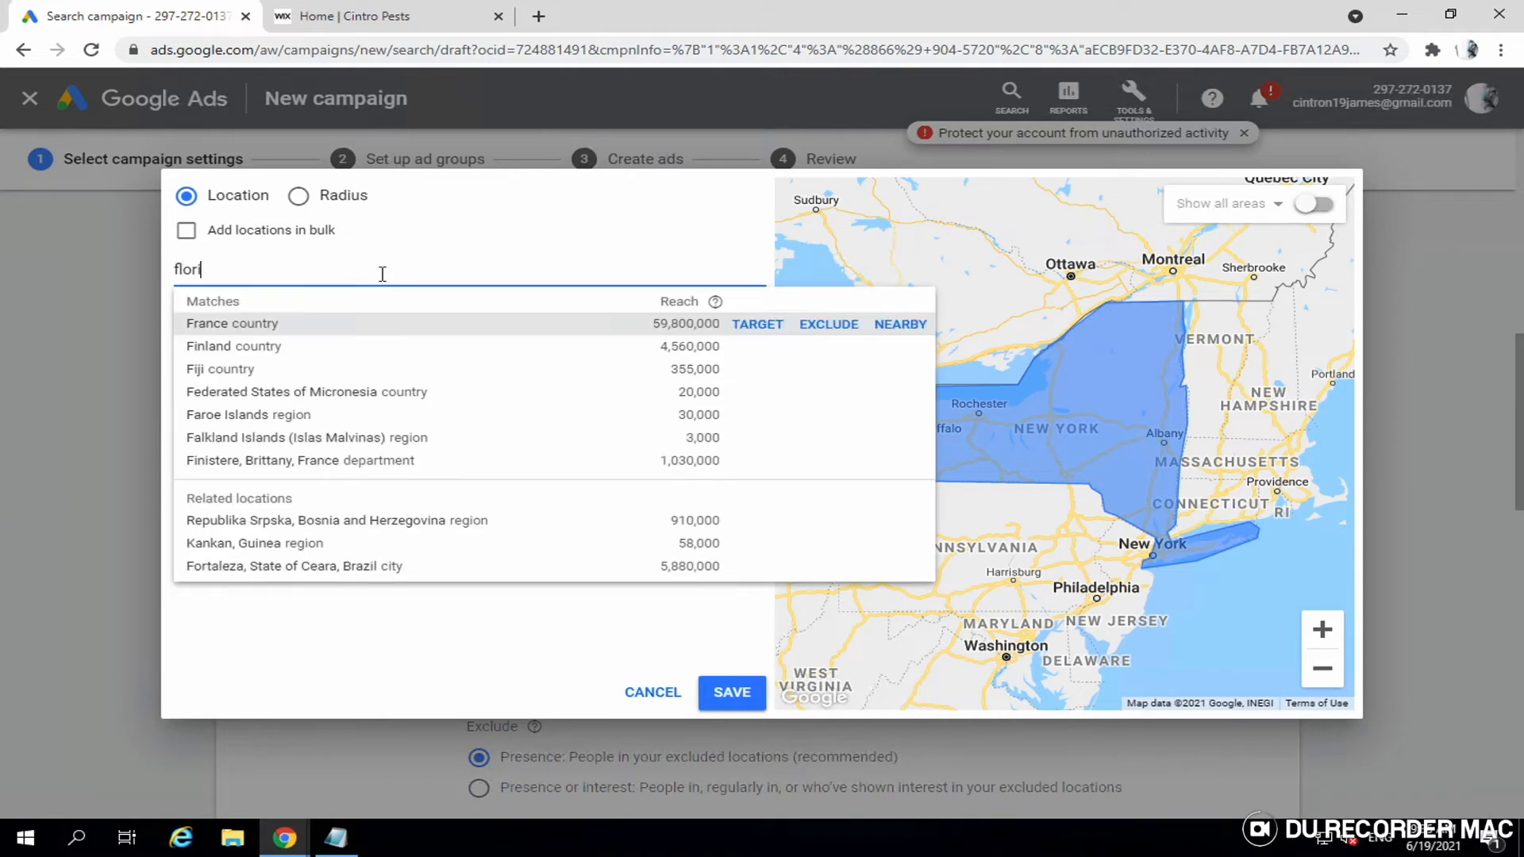
text(da)
click(748, 323)
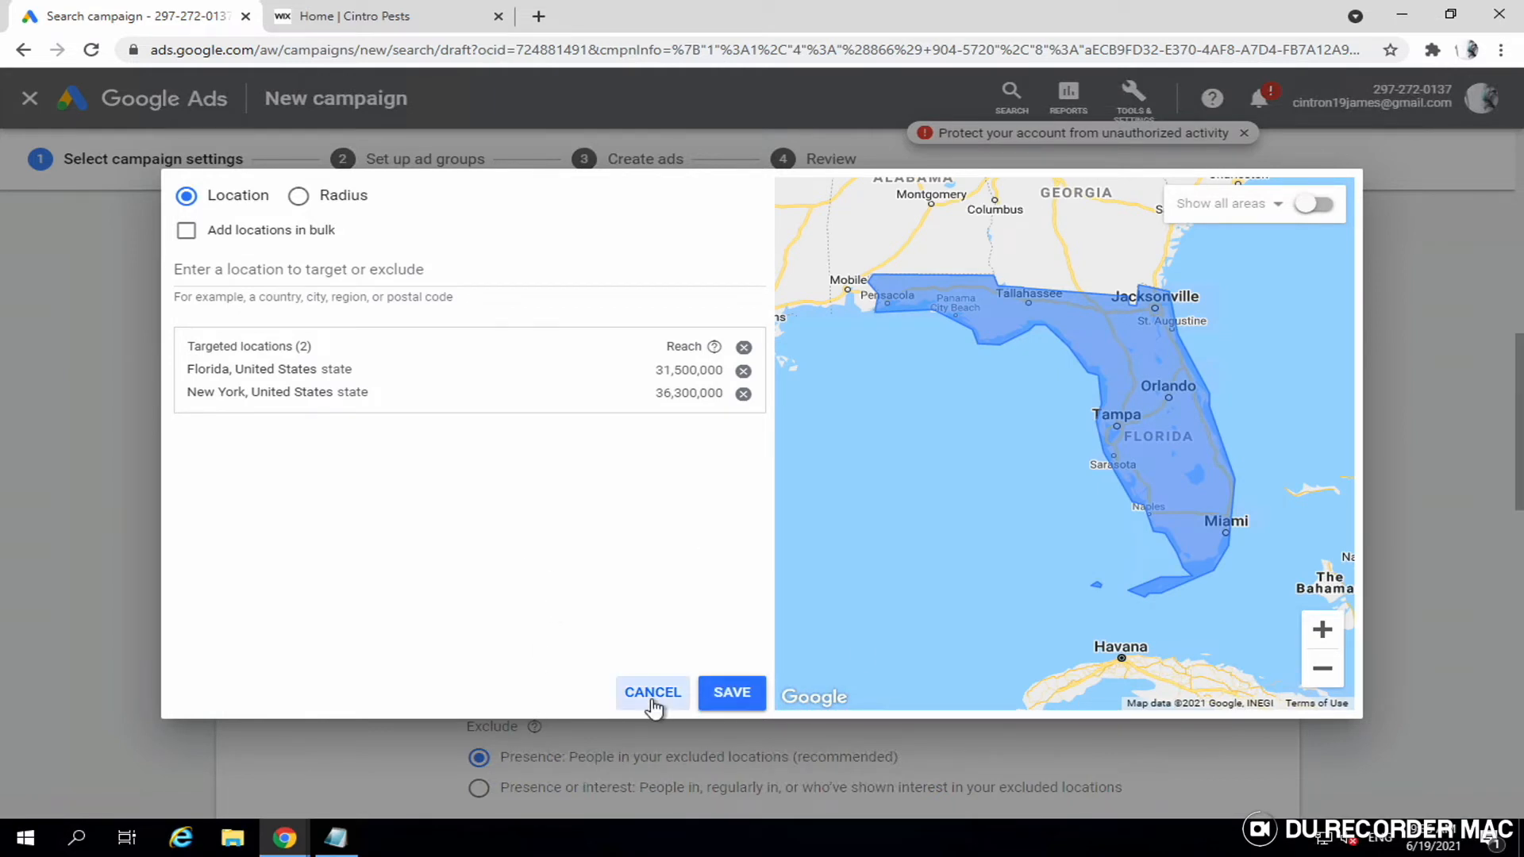
click(320, 272)
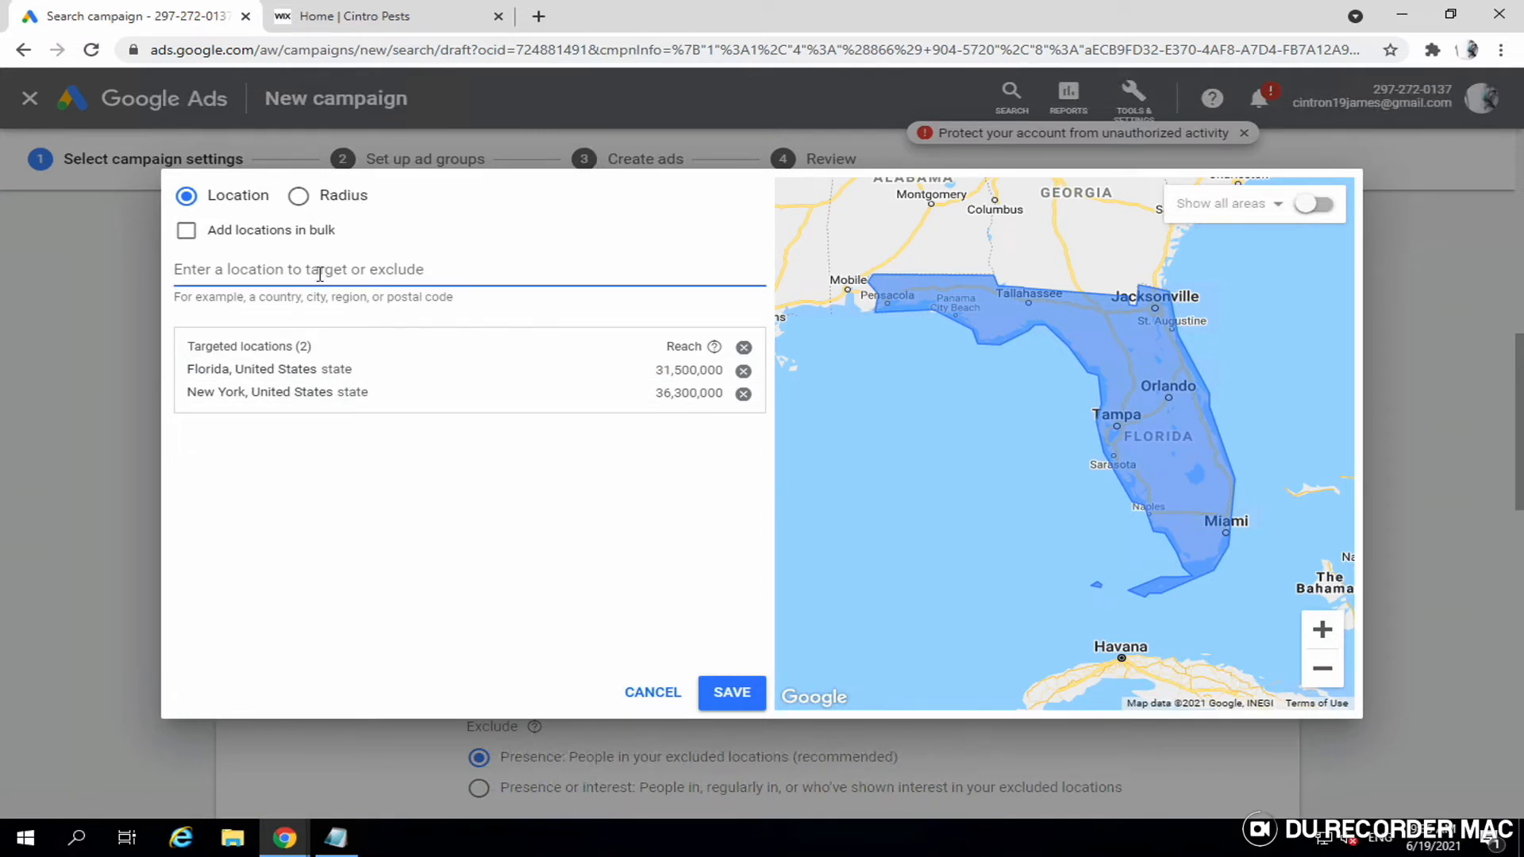
text(302933)
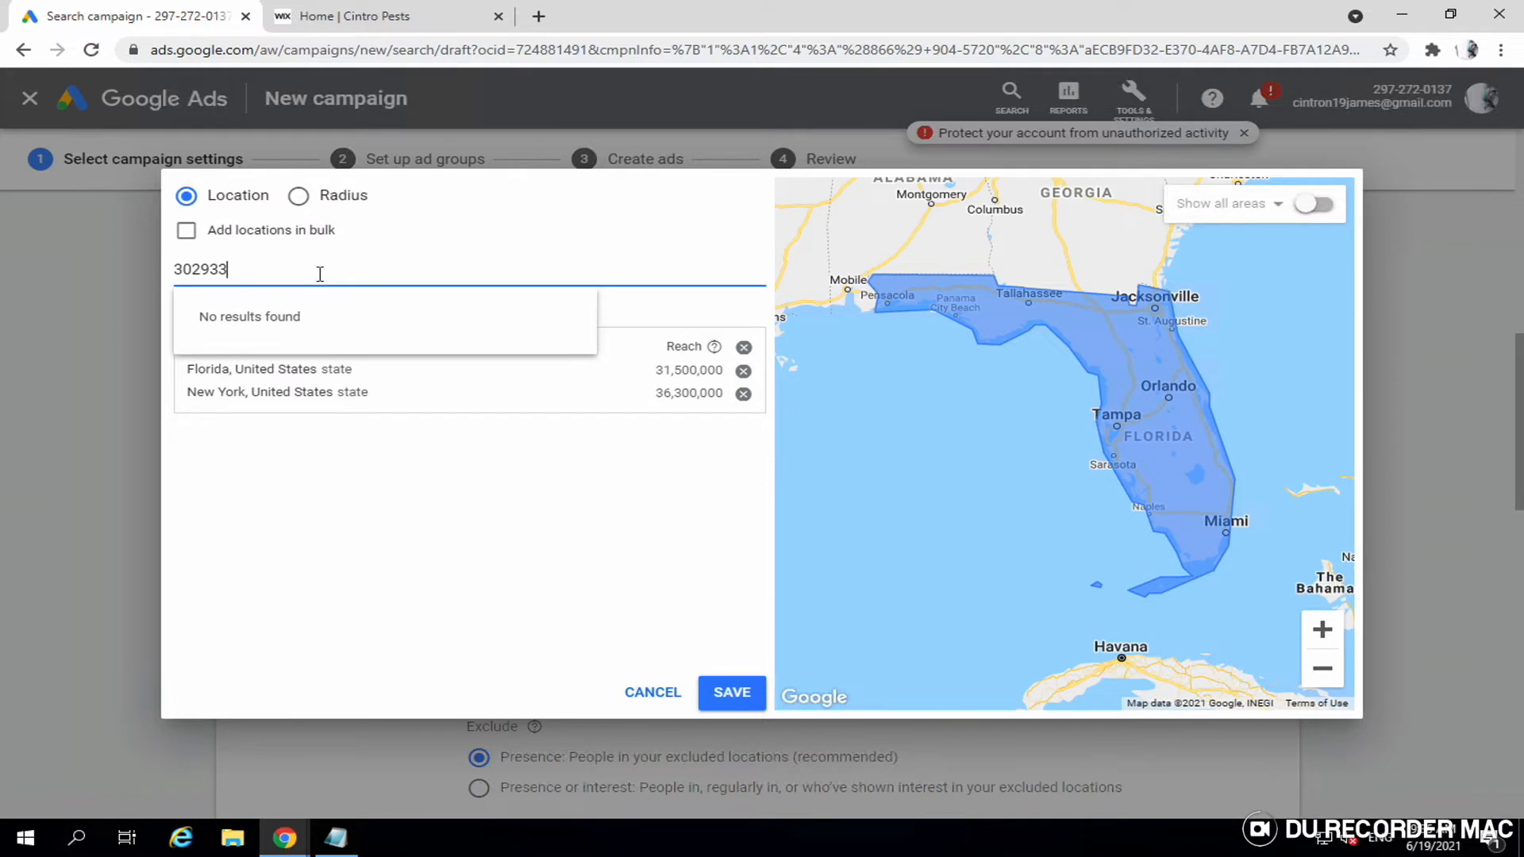
key(BackSpace)
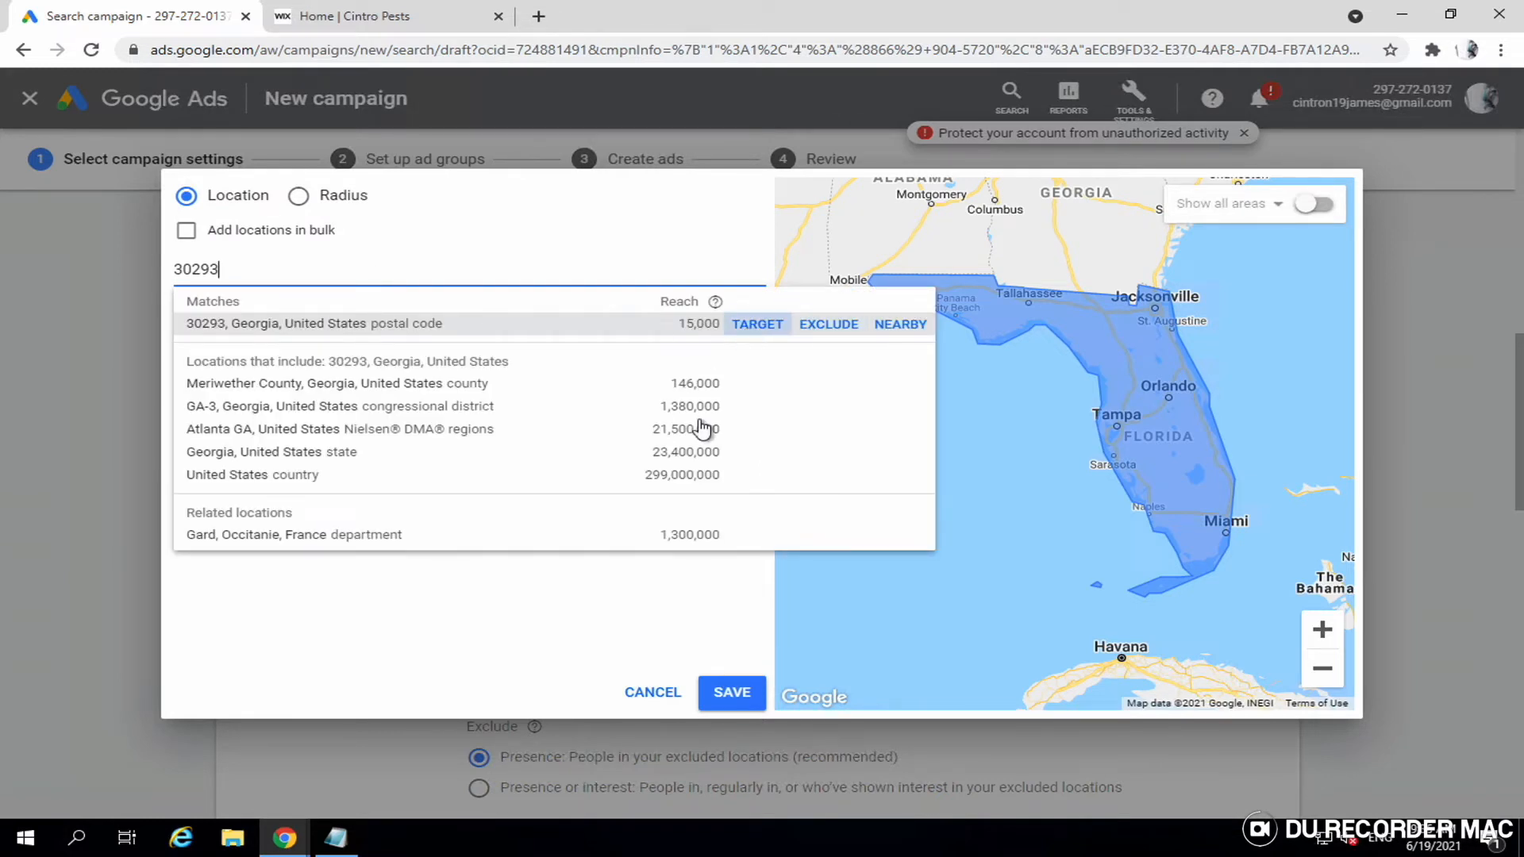
click(643, 693)
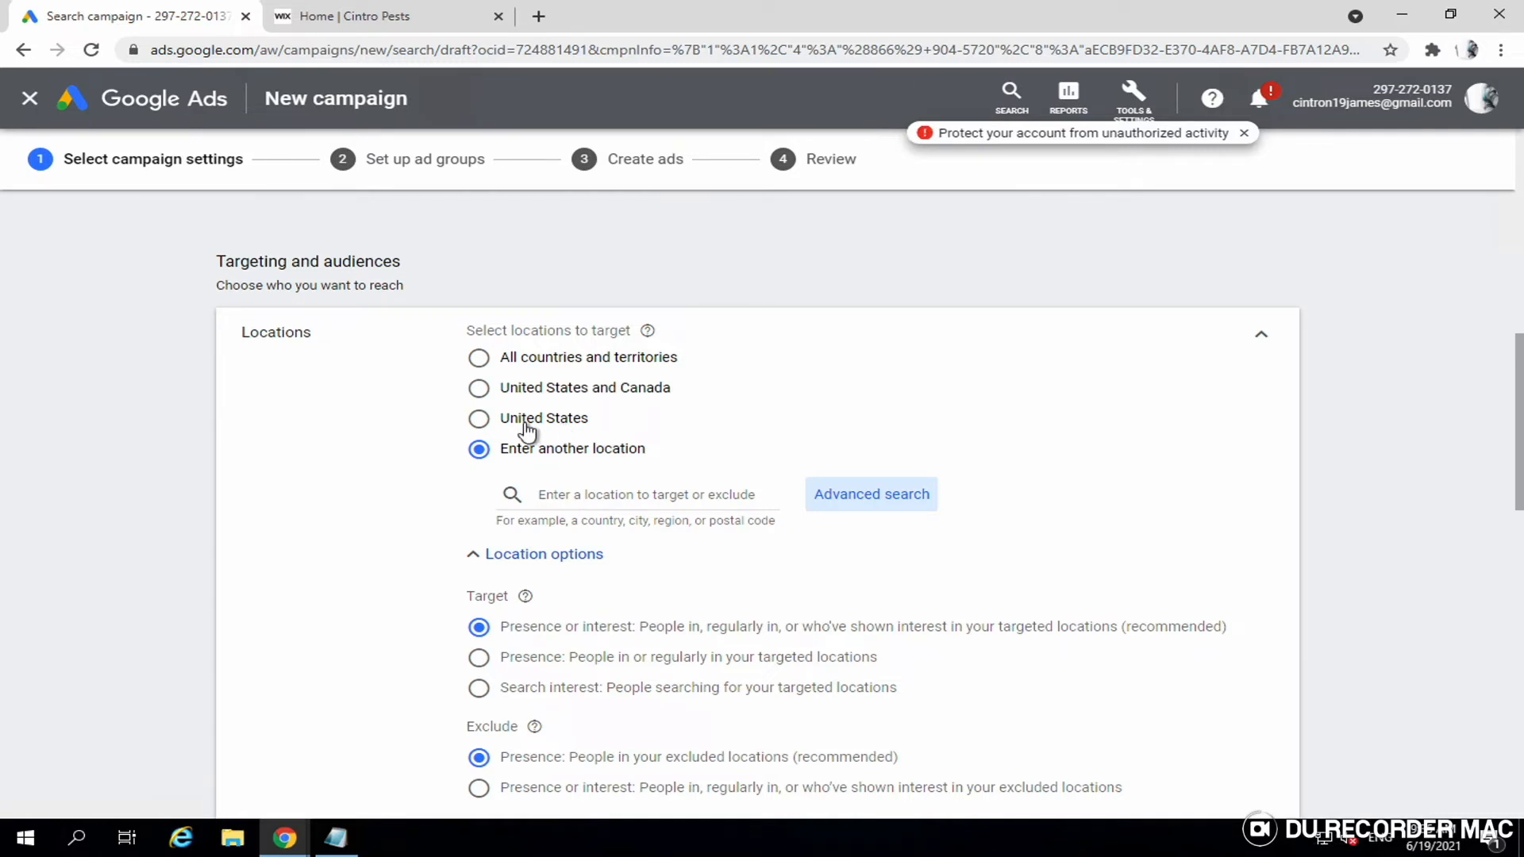
- Target the United States, reaching only people in or regularly in the targeted locations
click(524, 426)
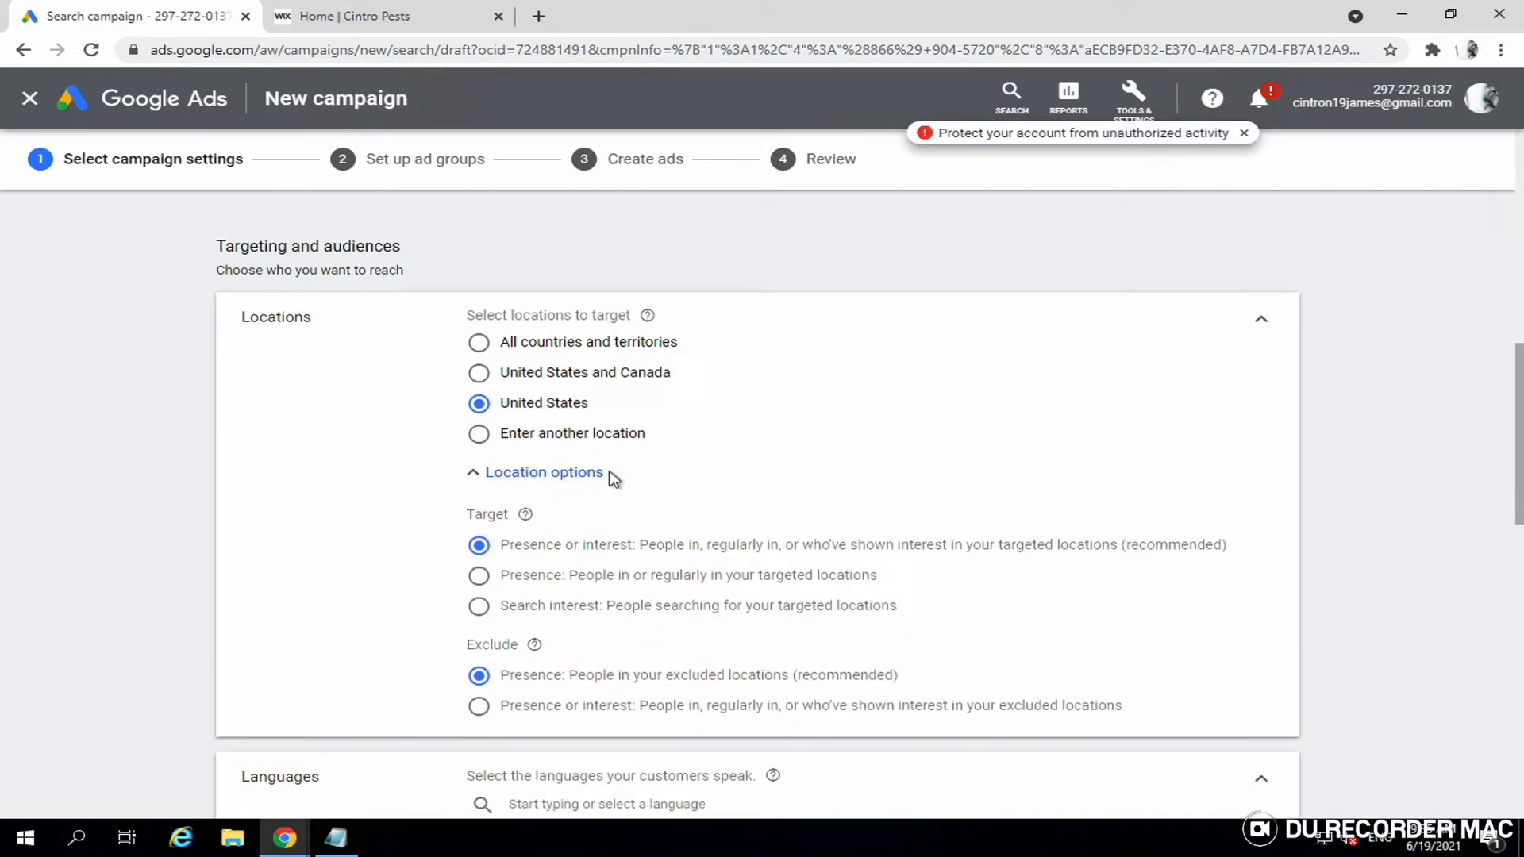
click(505, 480)
click(504, 480)
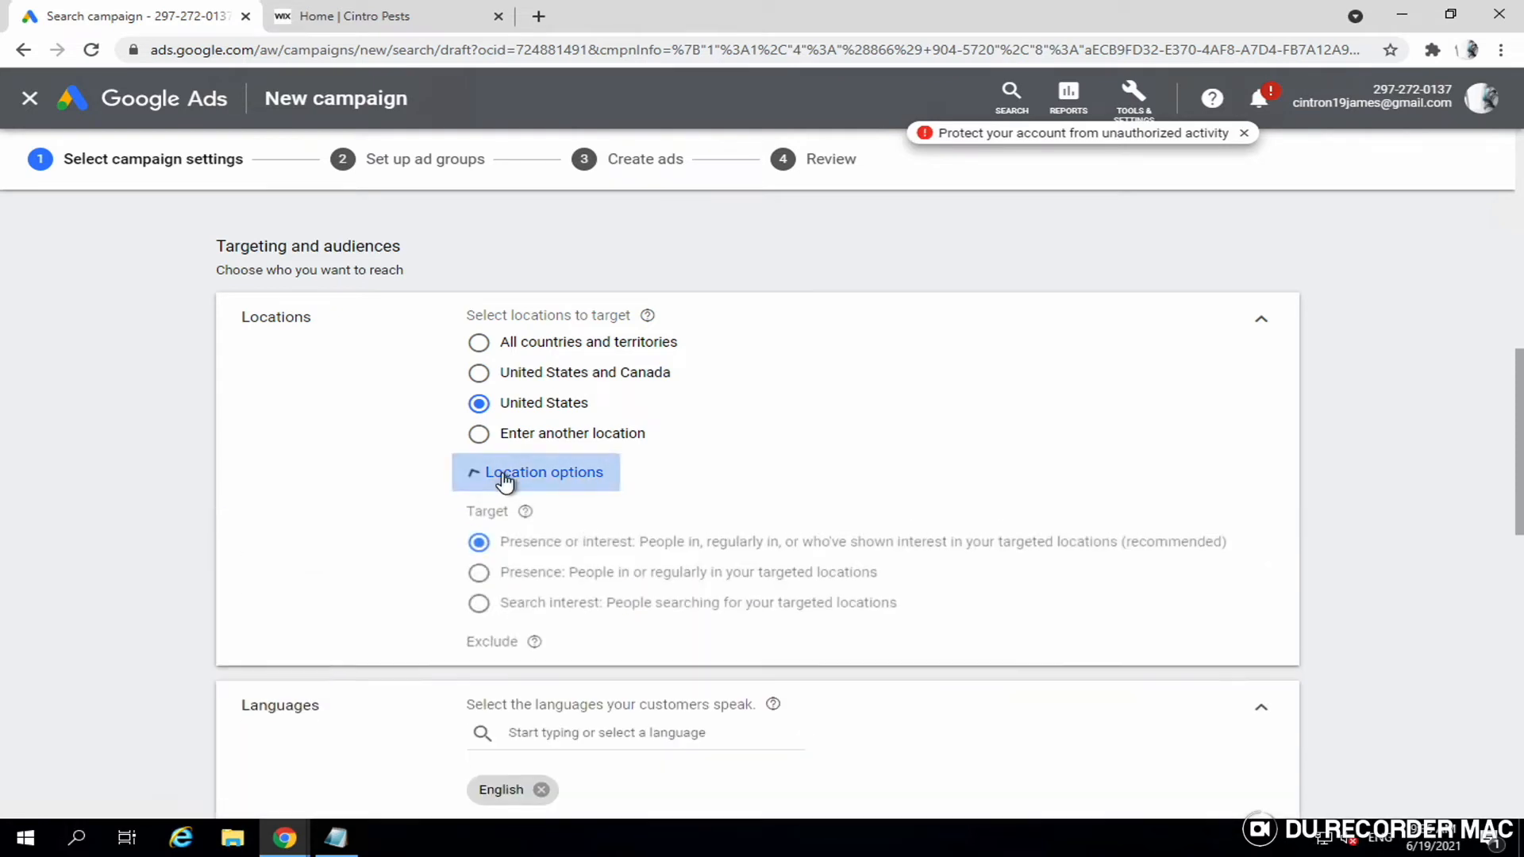
click(479, 579)
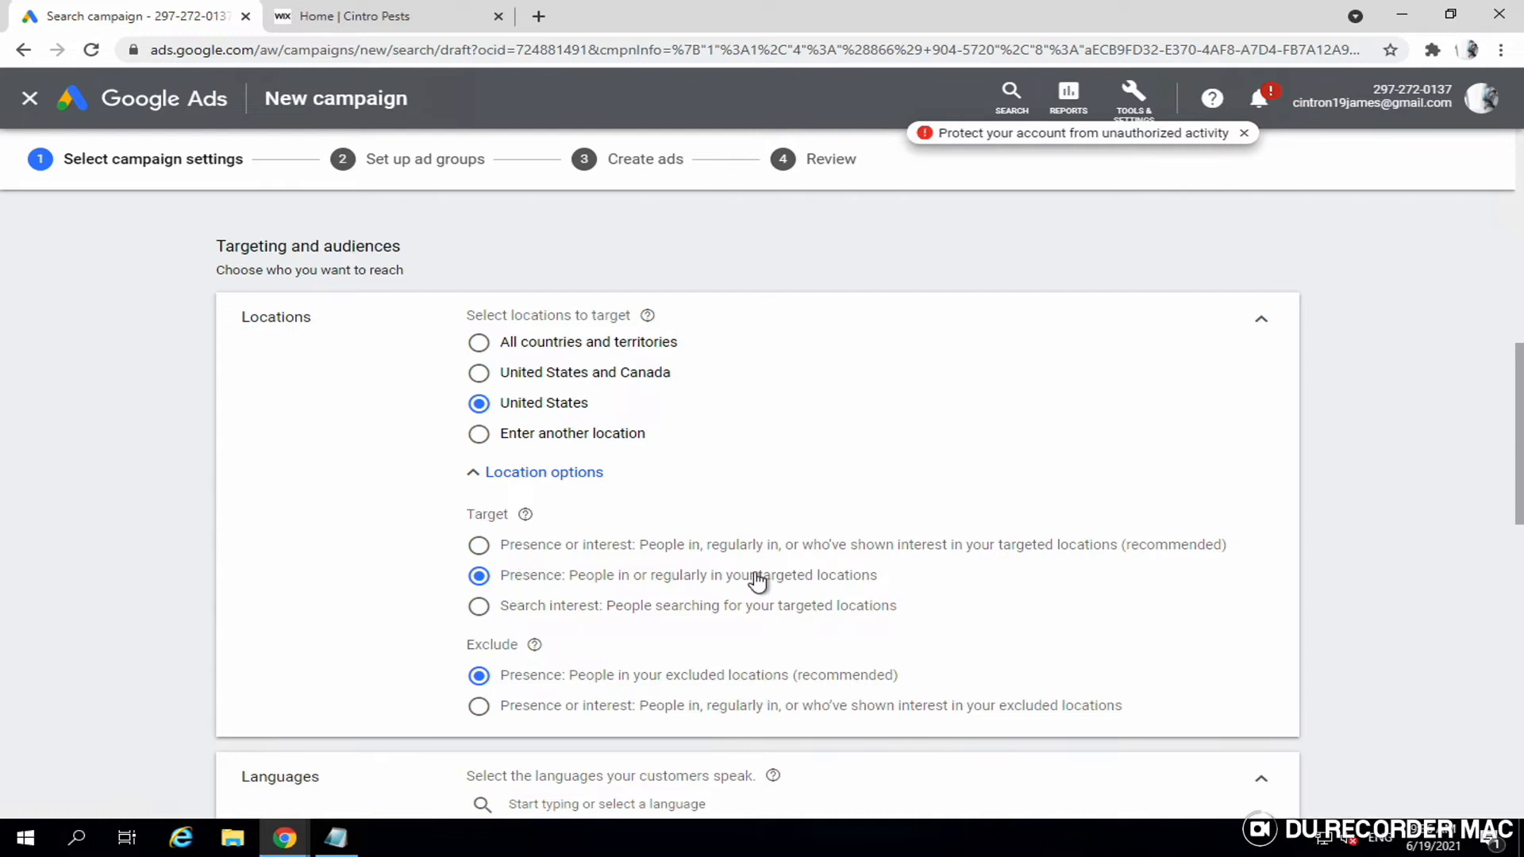
scroll(619, 556, down, 1)
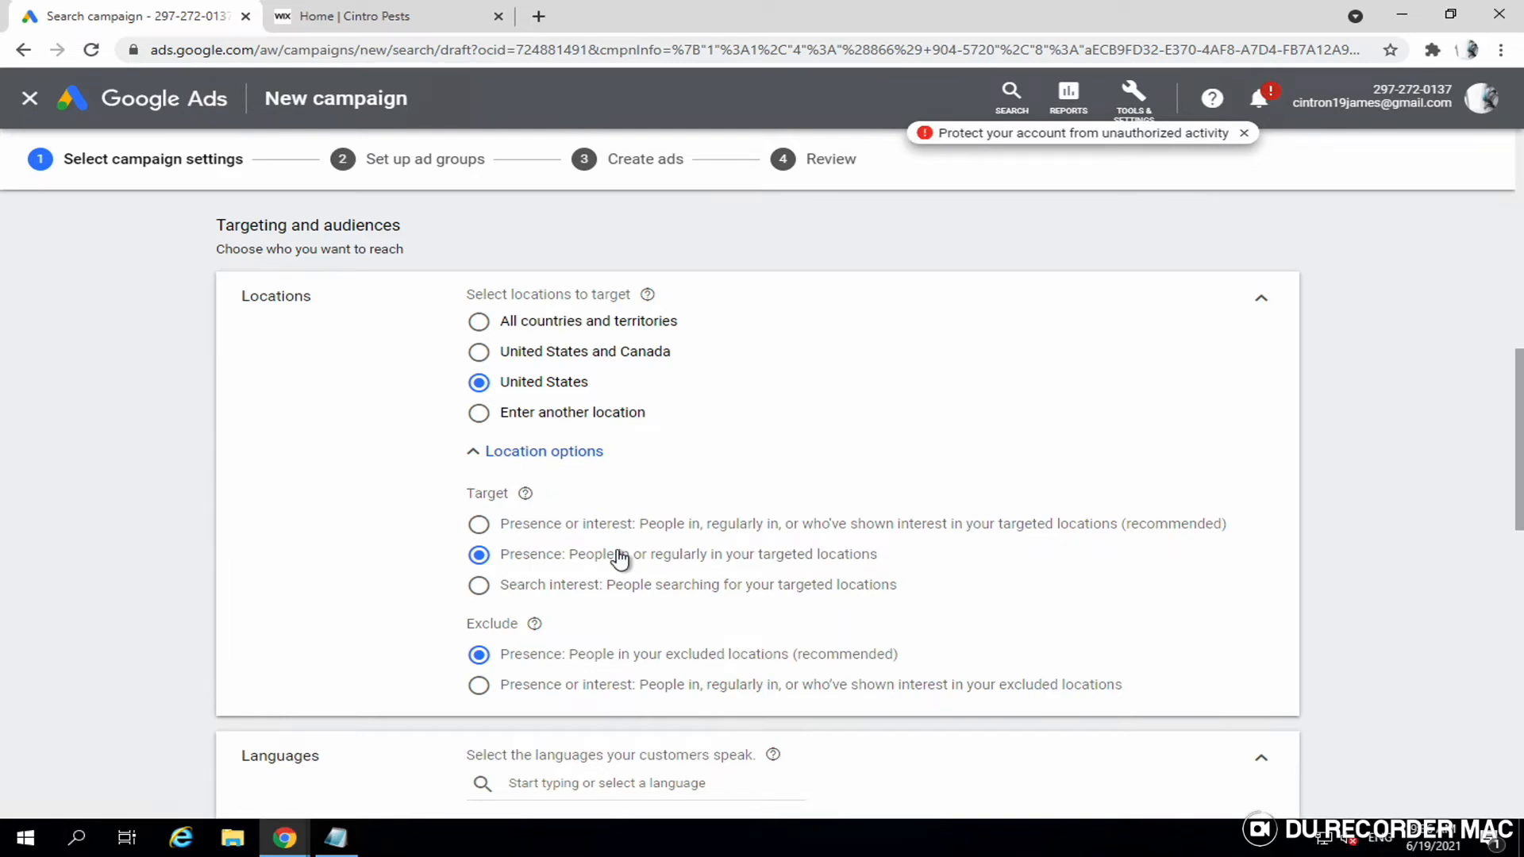
scroll(619, 558, down, 3)
scroll(617, 553, down, 5)
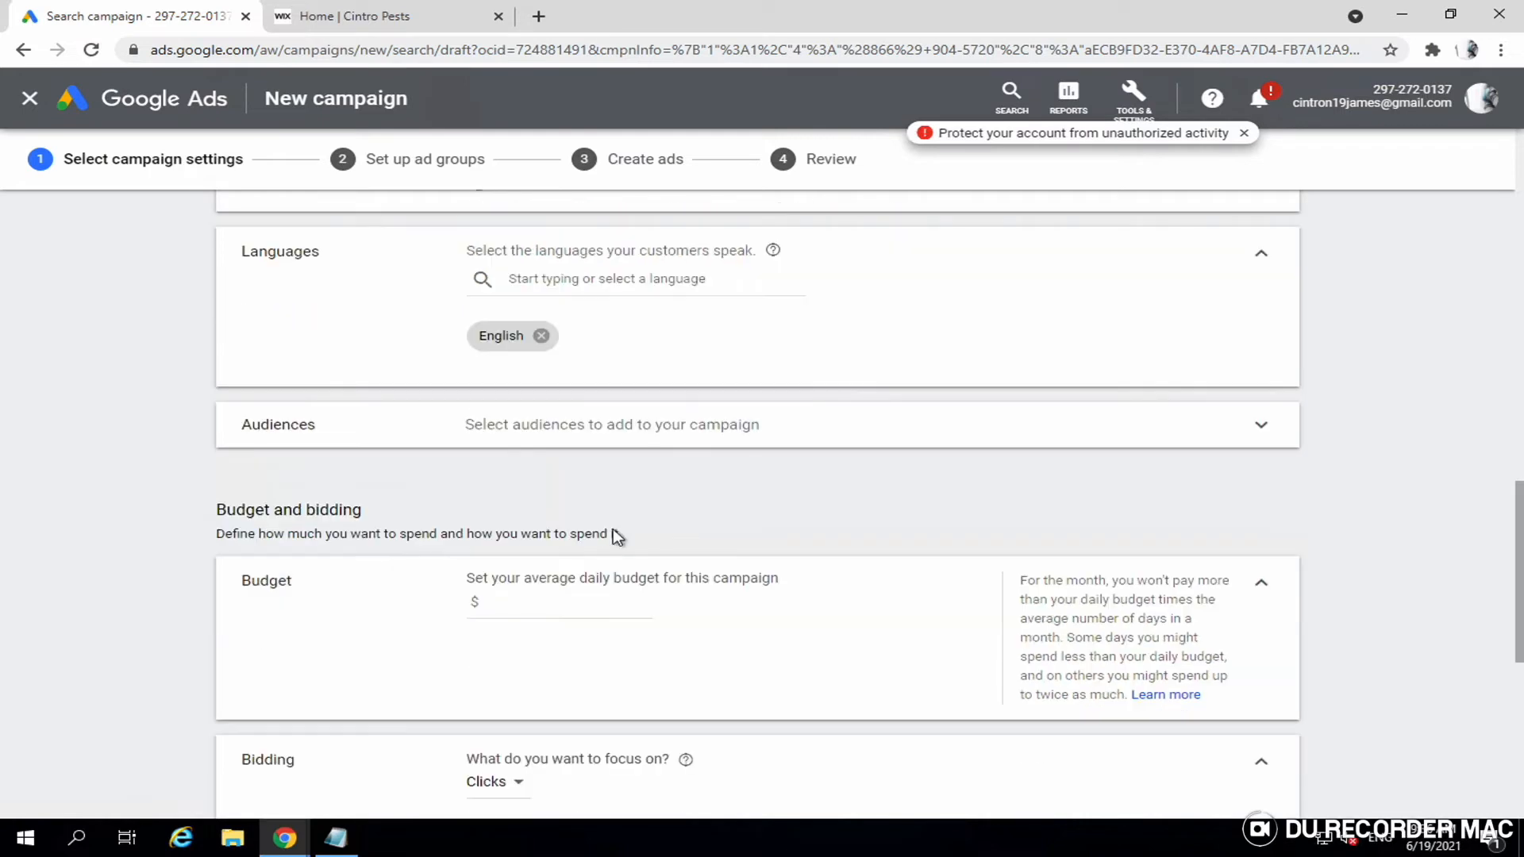
- Add the Pest Control Services audience after searching 'pest control'
click(721, 433)
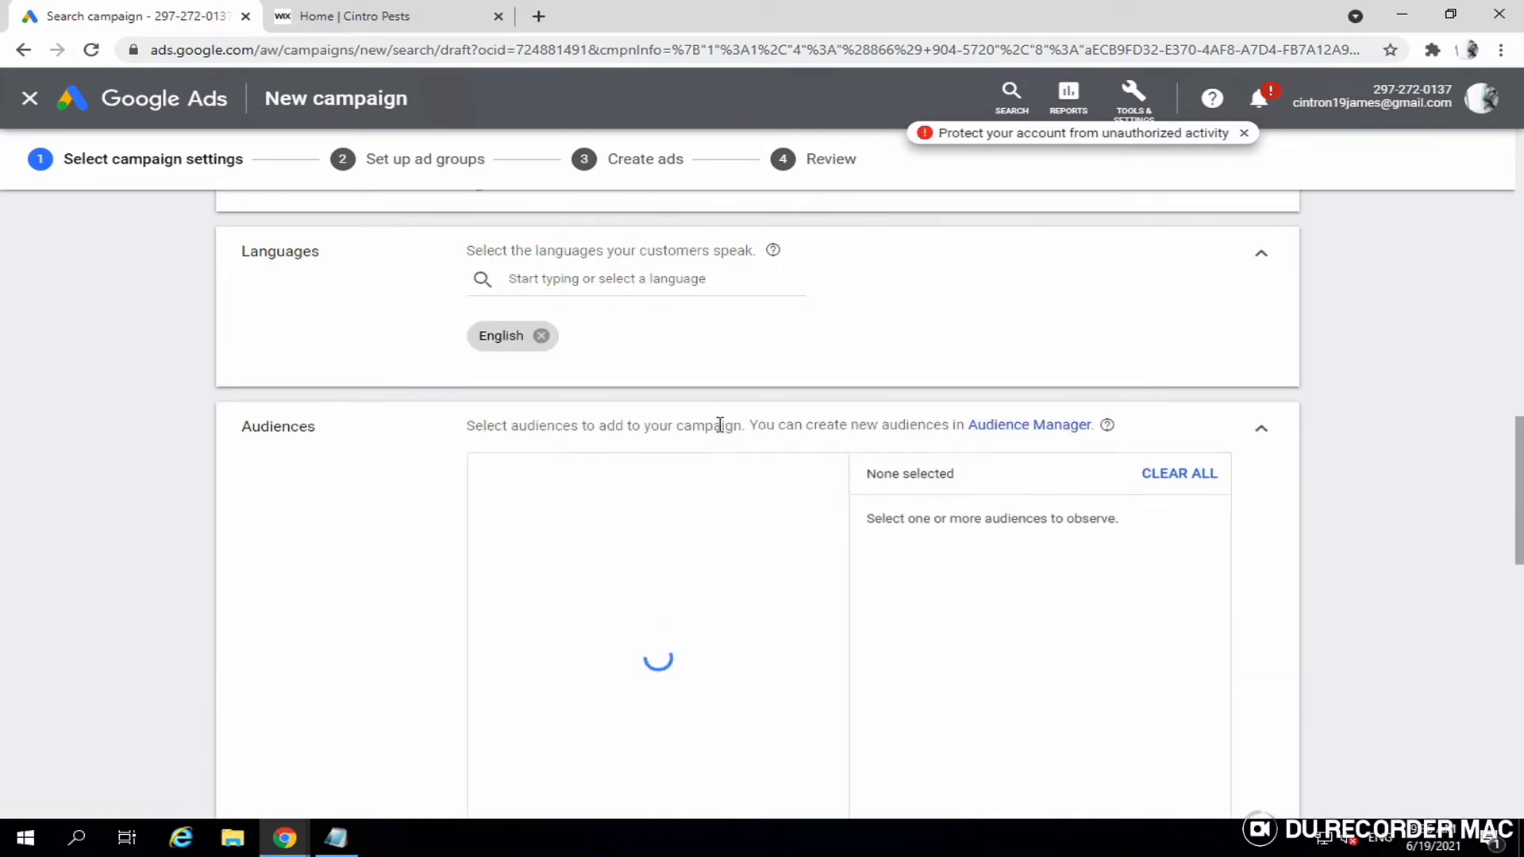
scroll(720, 522, down, 1)
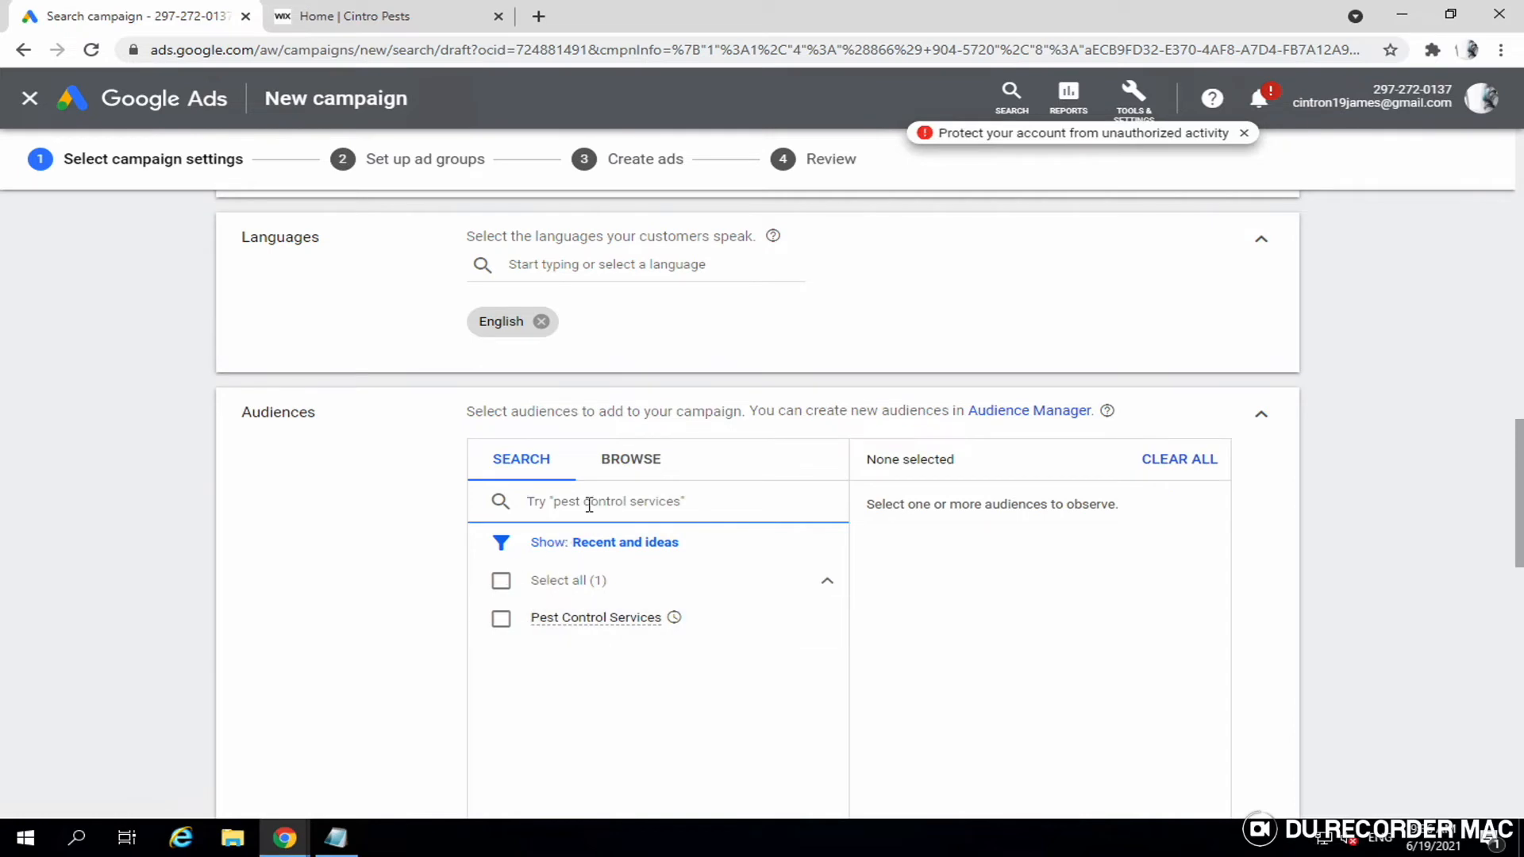
text(pest )
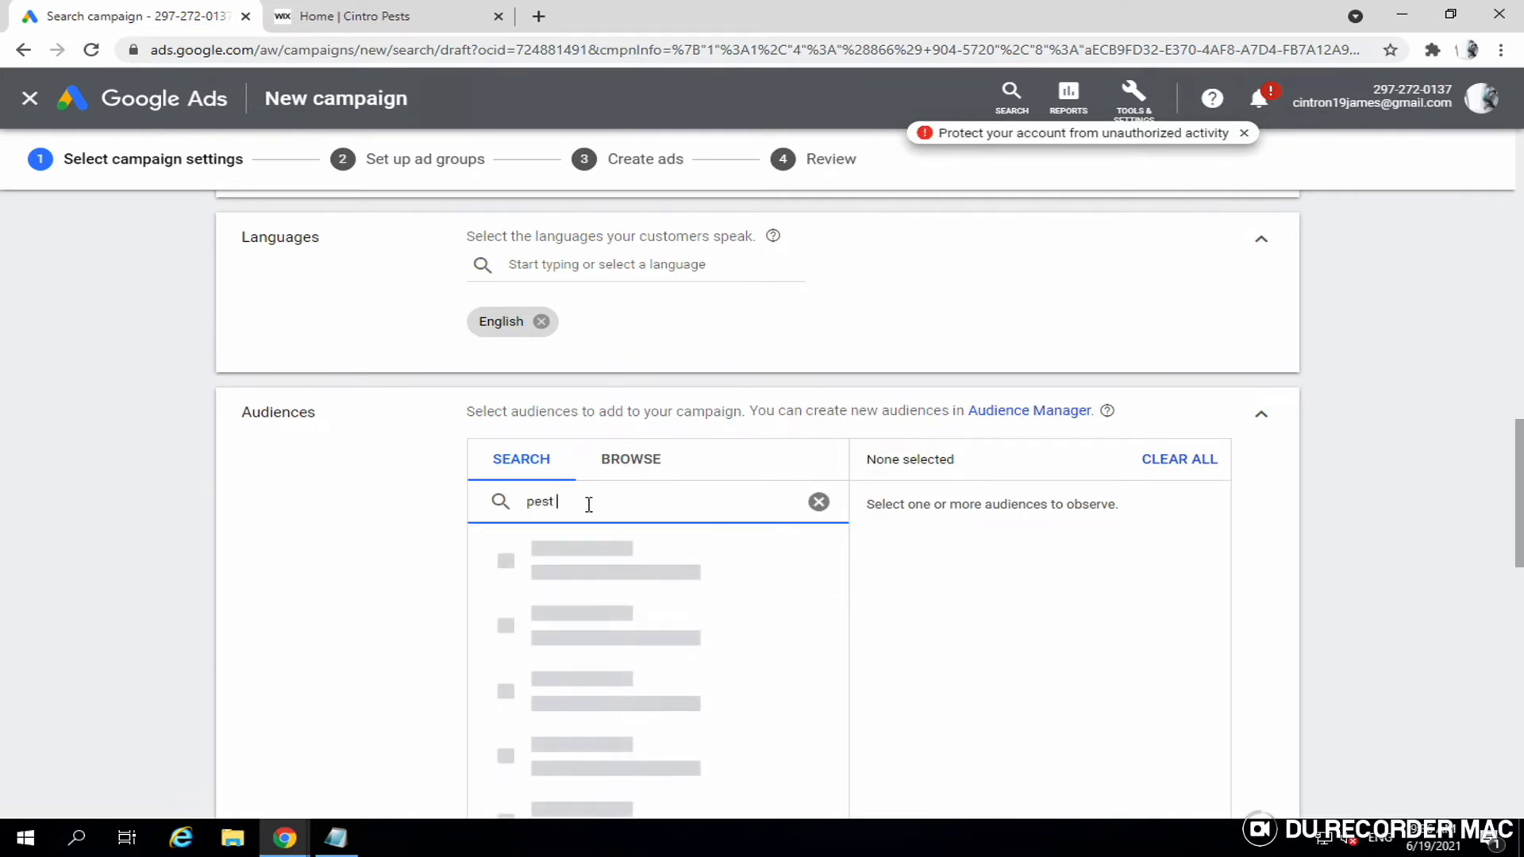
text(control)
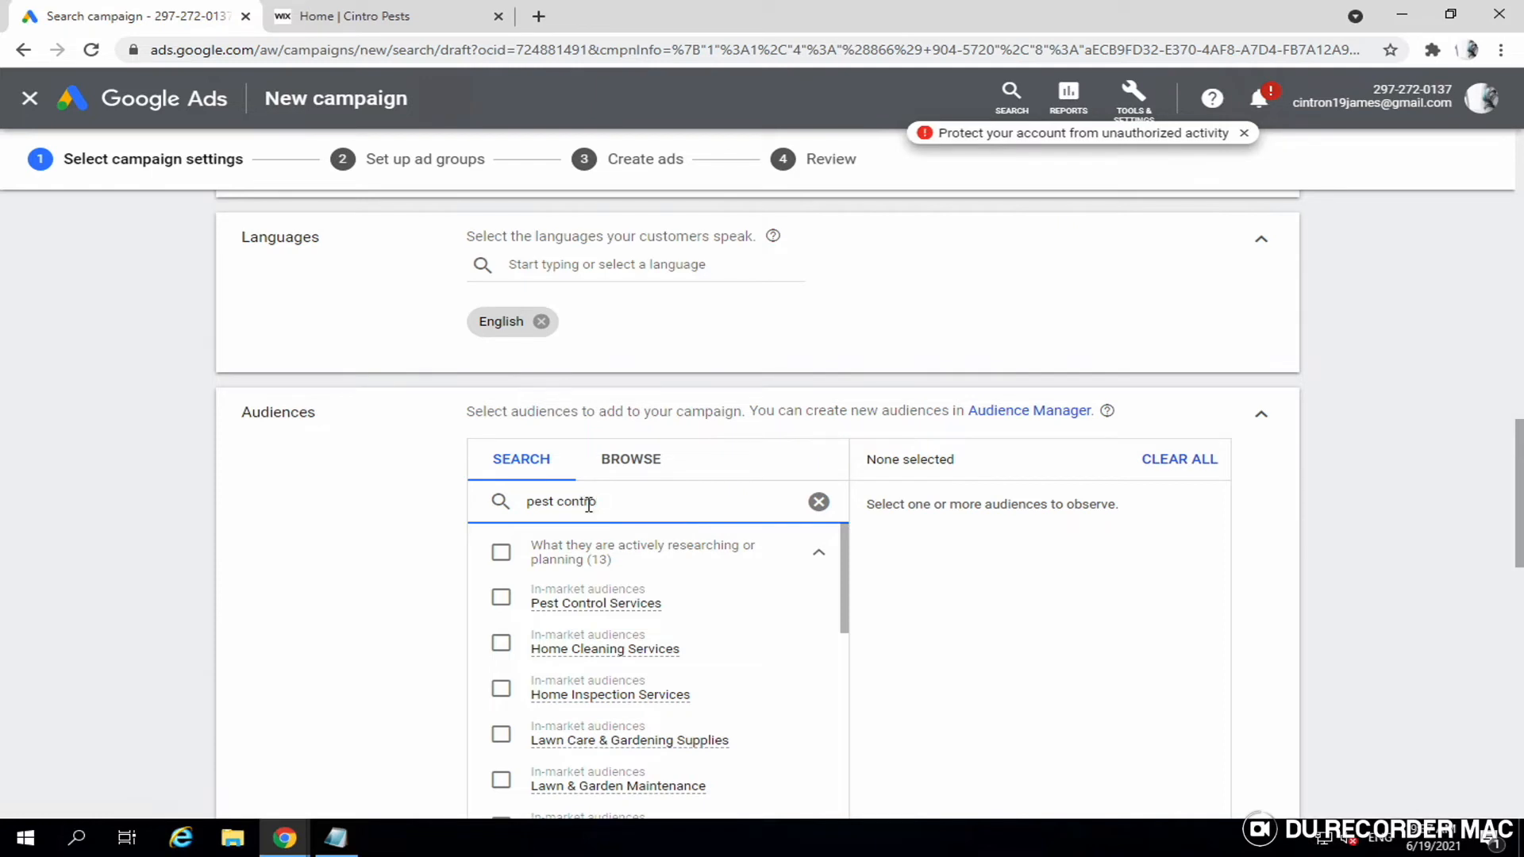
key(BackSpace)
key(BackSpace)
key(BackSpace)
key(BackSpace)
key(BackSpace)
key(BackSpace)
key(BackSpace)
key(BackSpace)
key(BackSpace)
key(BackSpace)
key(BackSpace)
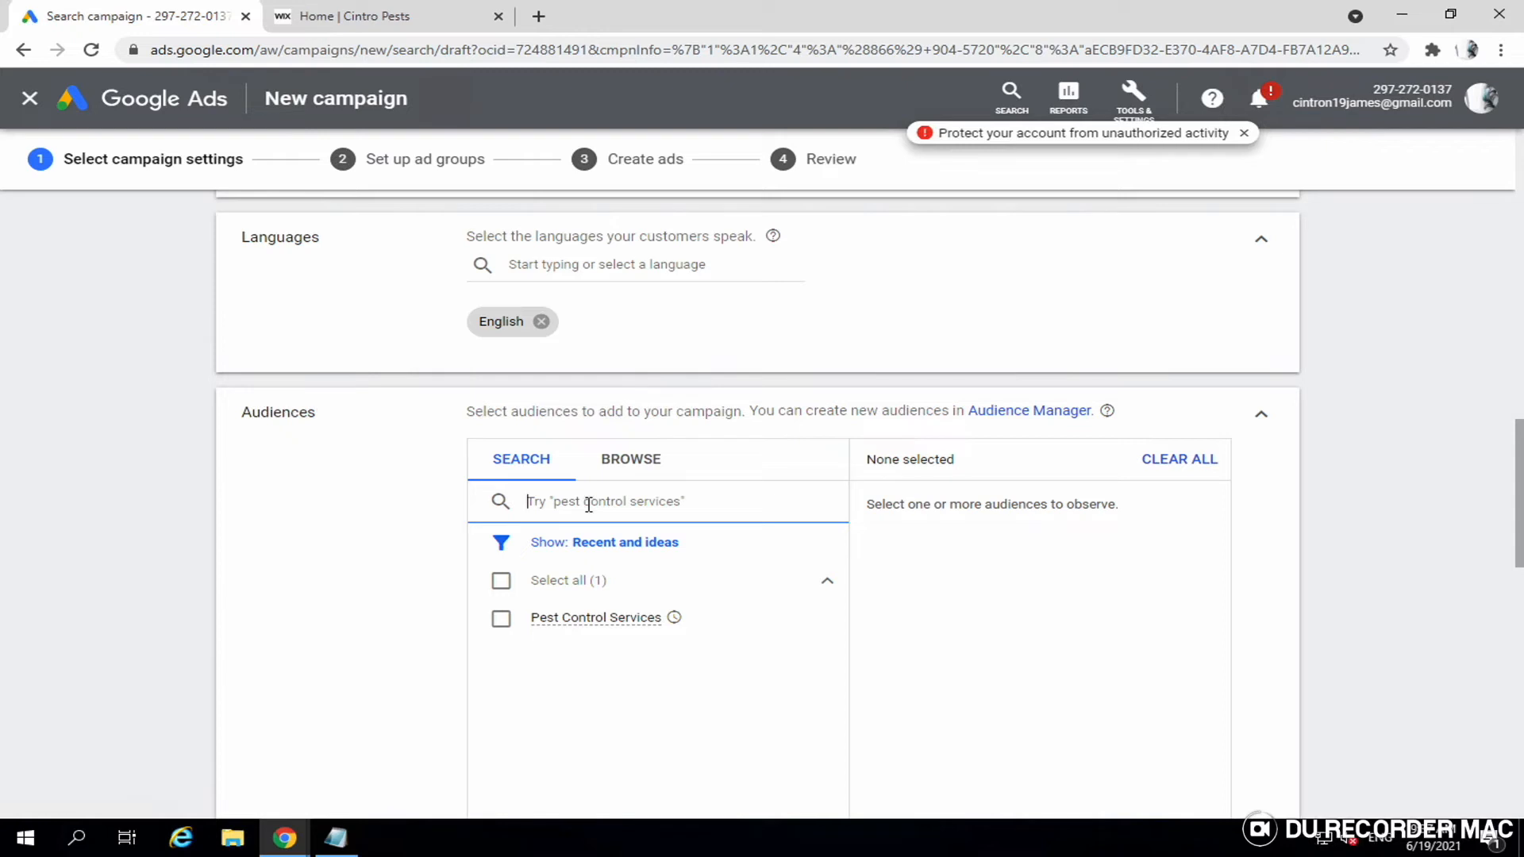
click(501, 618)
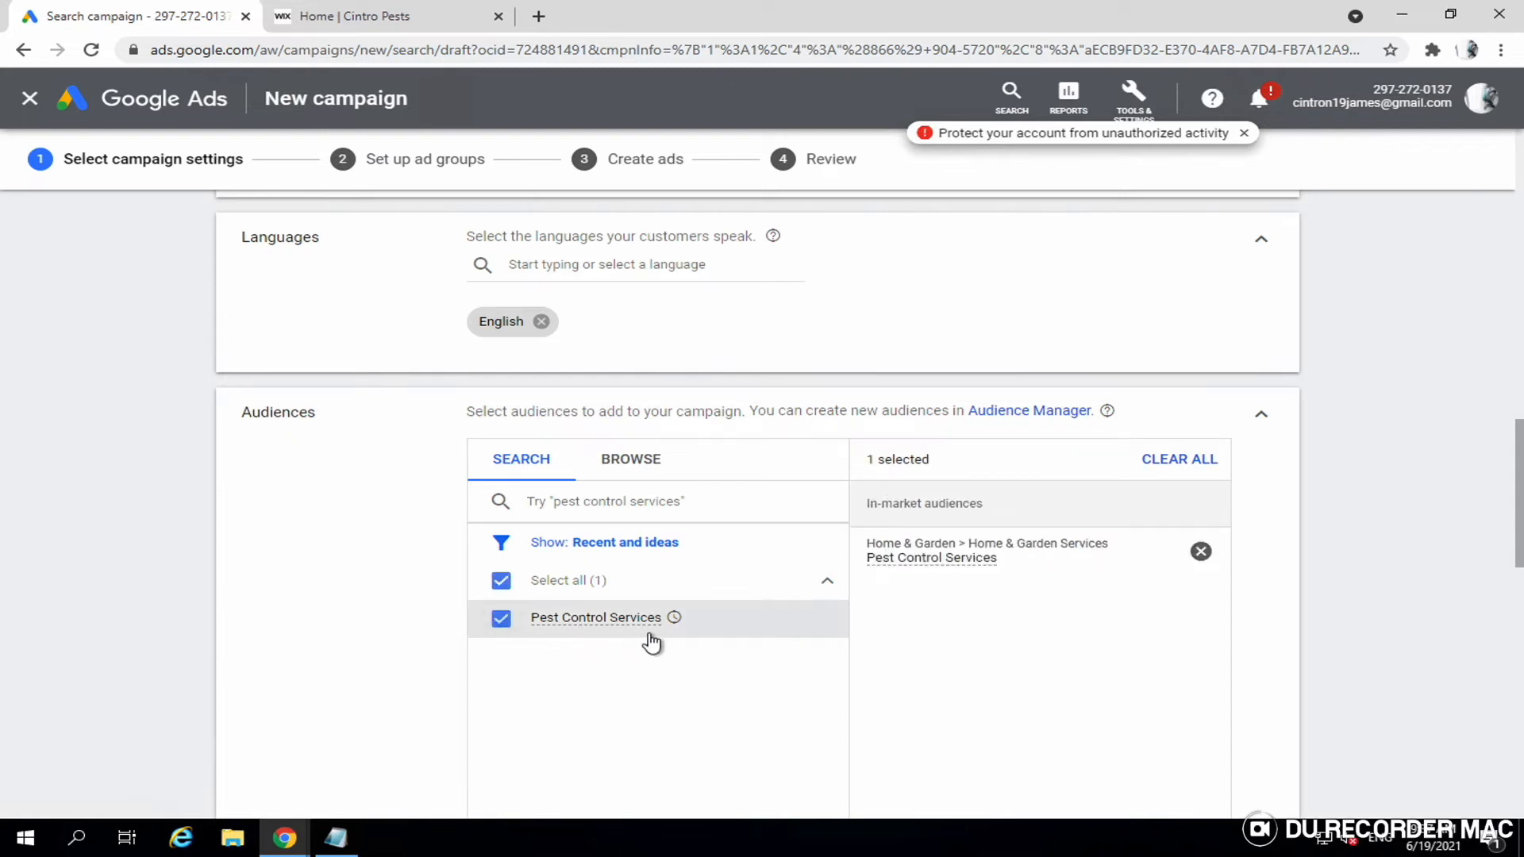
- Move down to Budget and bidding and select the average daily budget field
scroll(652, 642, down, 1)
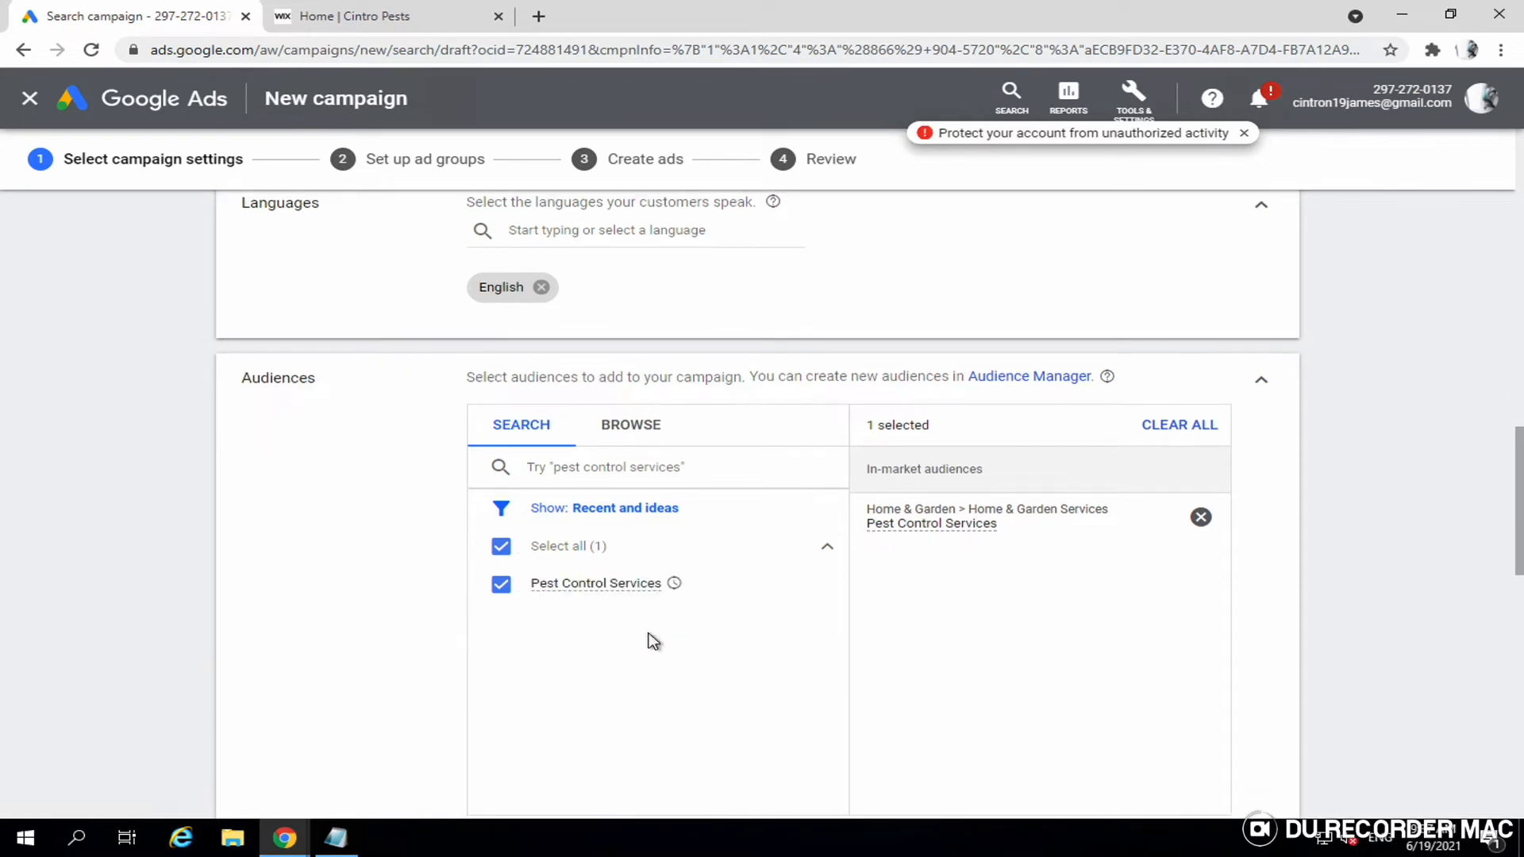
scroll(652, 642, down, 2)
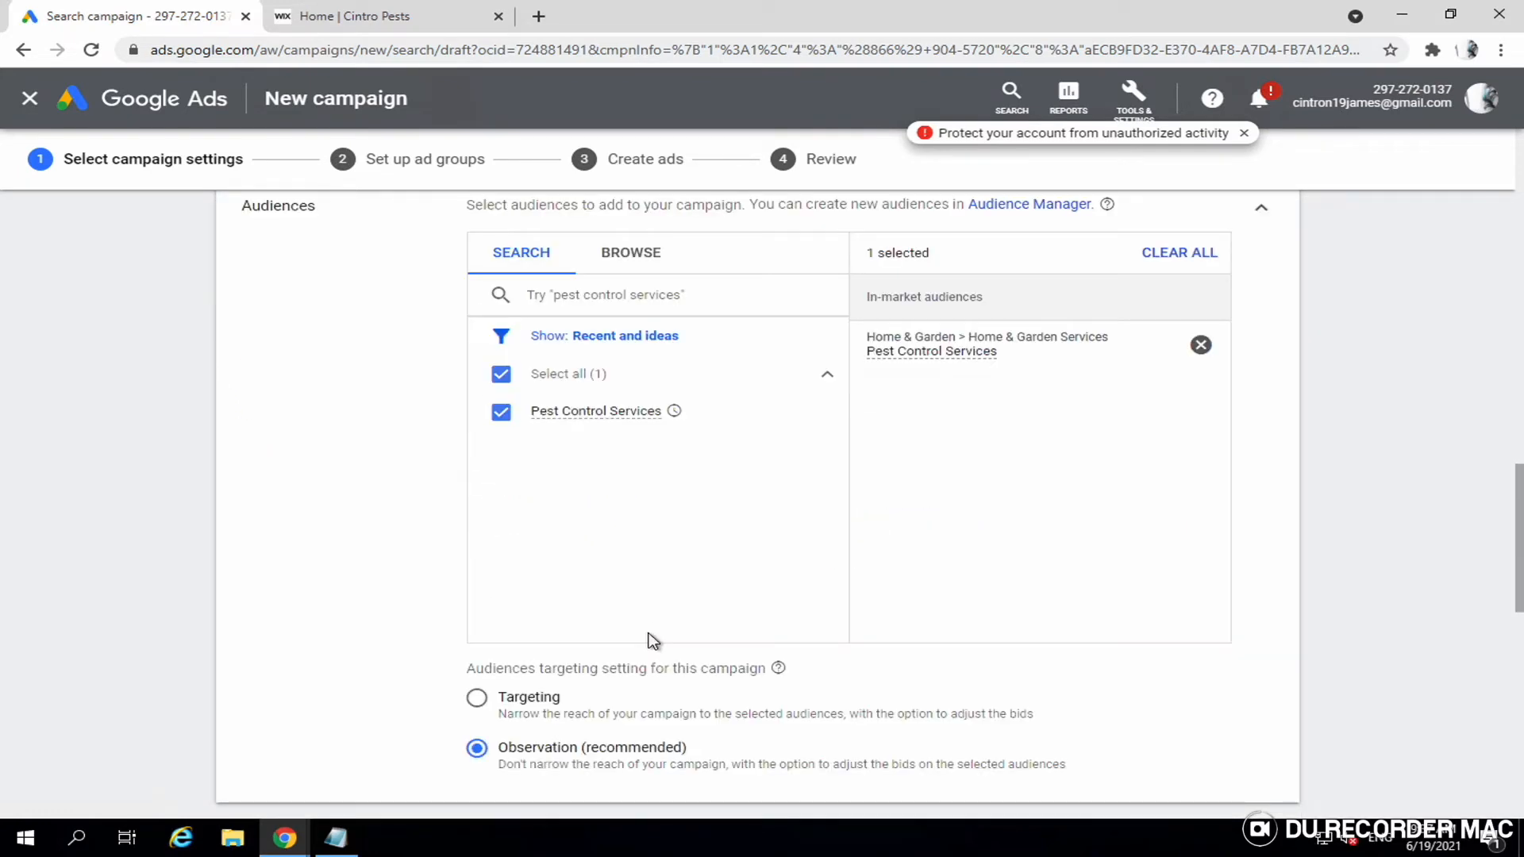
scroll(652, 642, down, 1)
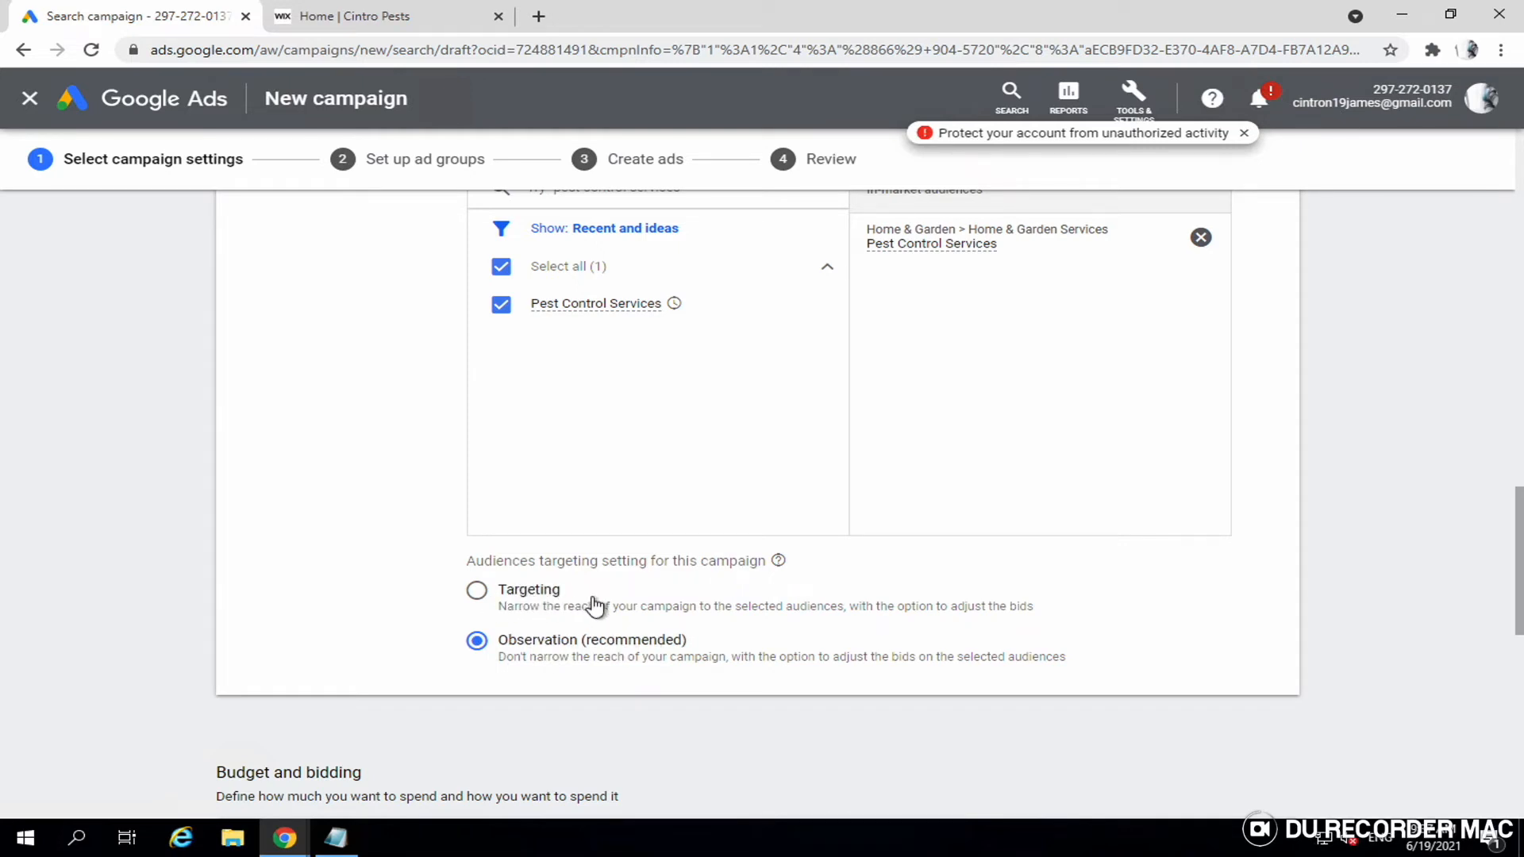
scroll(651, 657, down, 1)
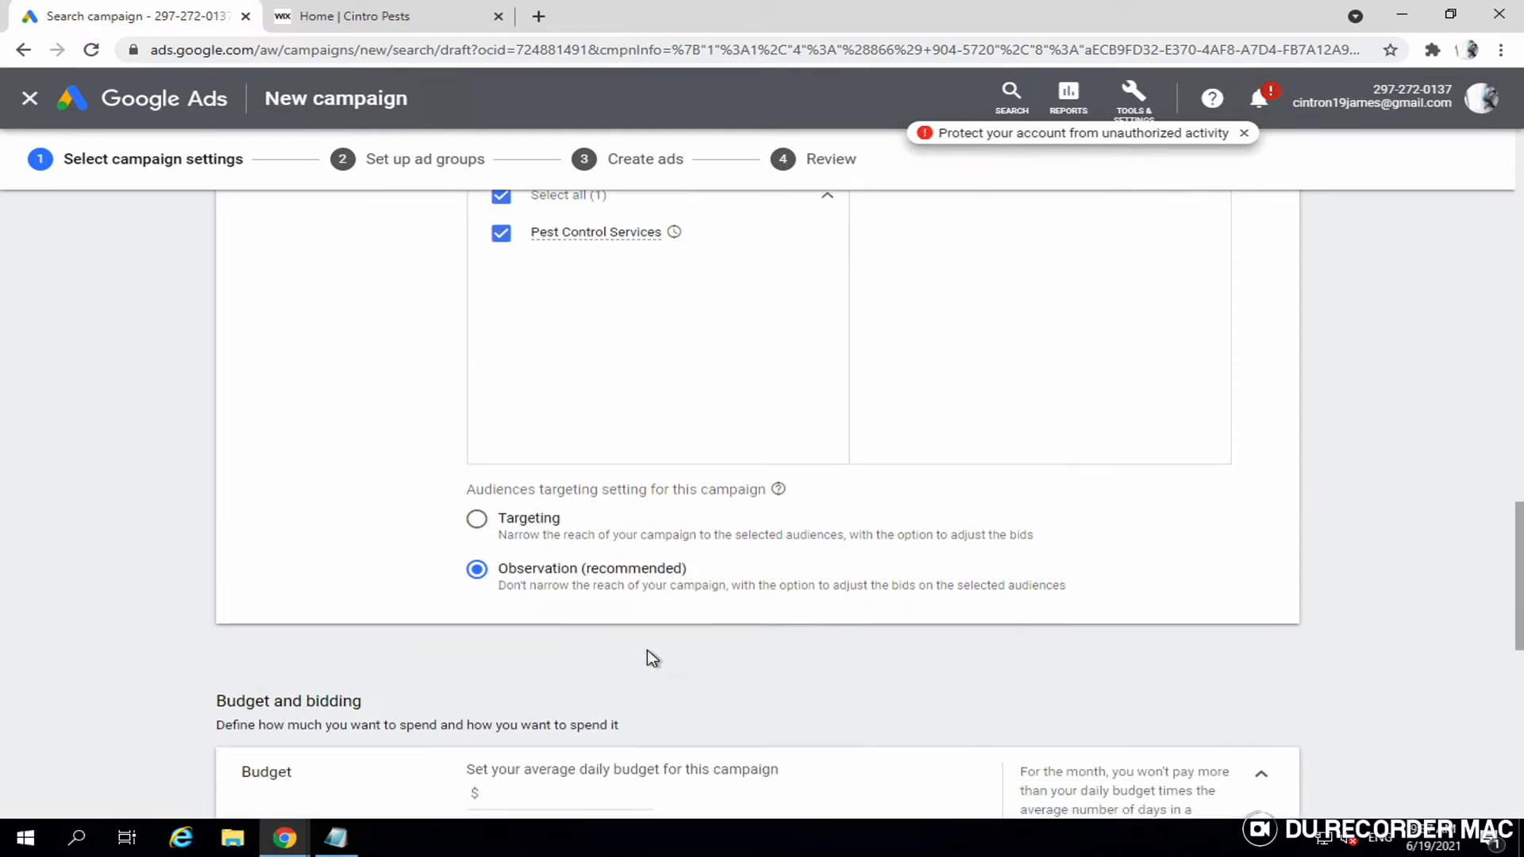
scroll(651, 659, down, 3)
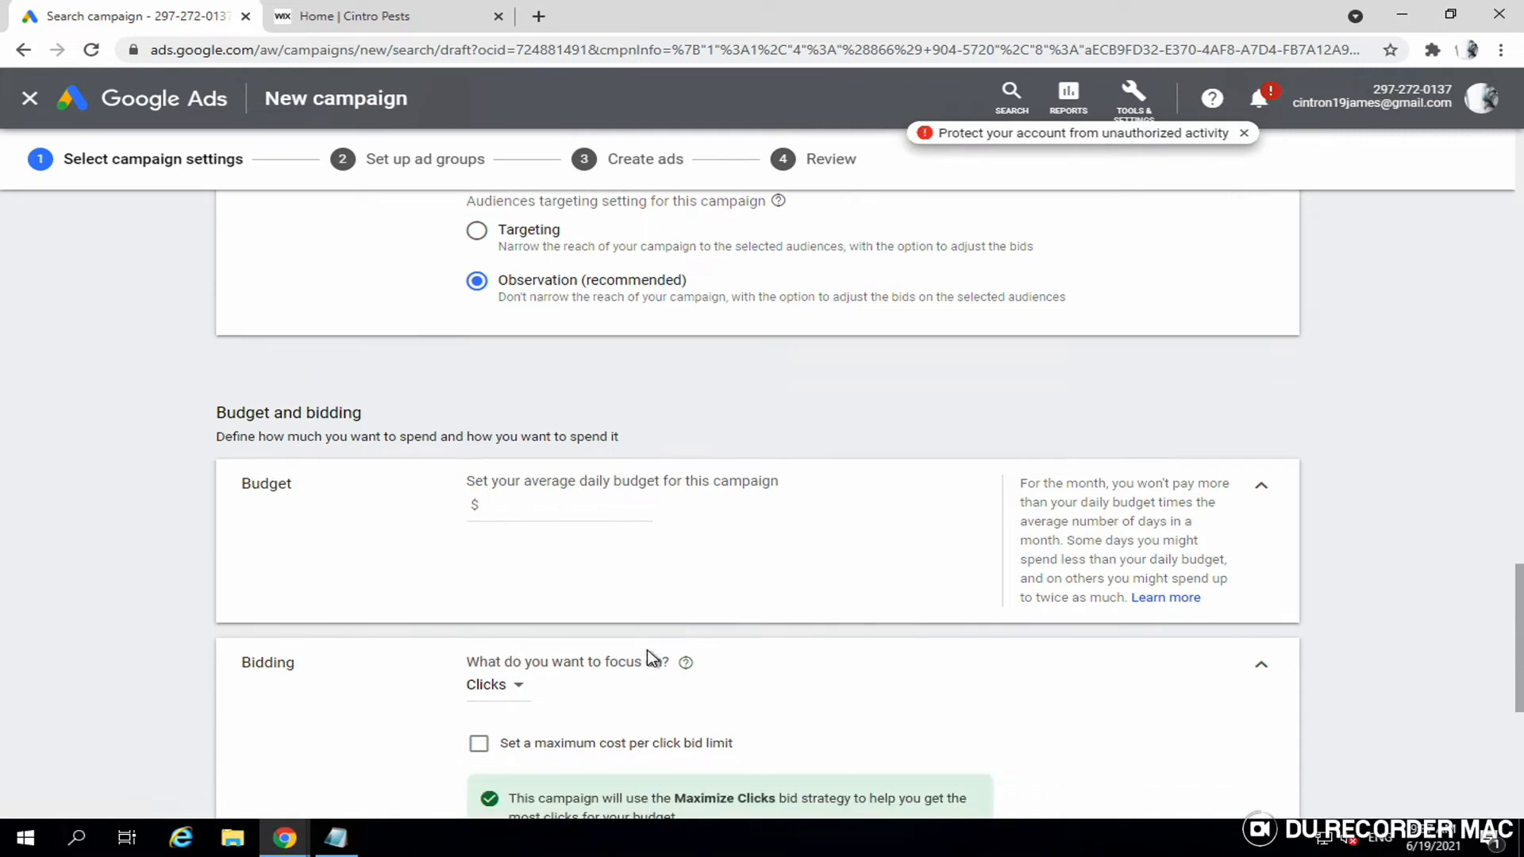
scroll(555, 508, down, 1)
click(534, 421)
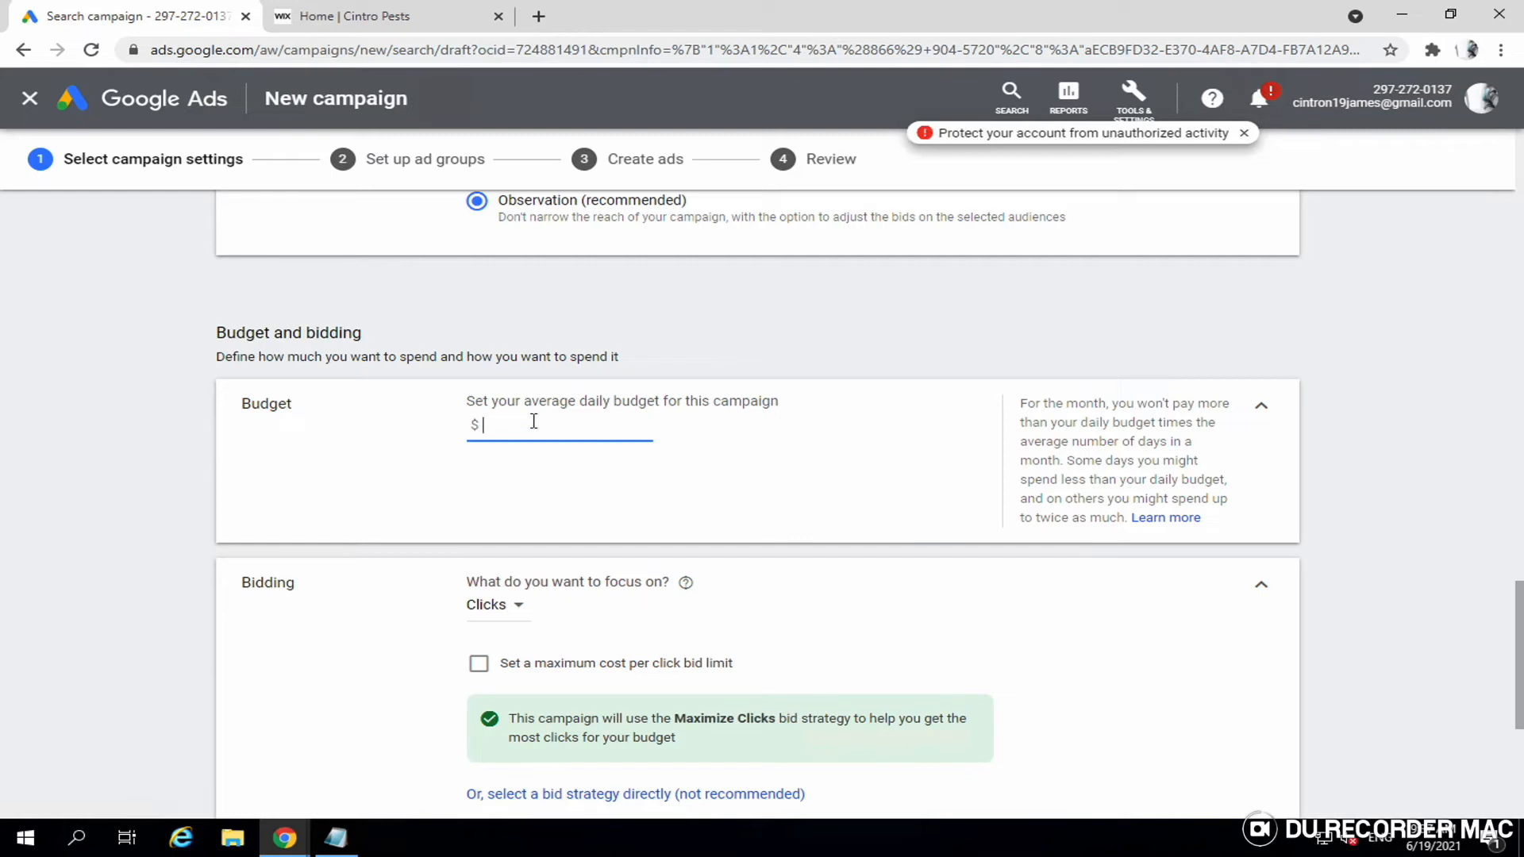
- Enter 10 as the campaign's average daily budget in dollars
text(10)
scroll(532, 420, down, 1)
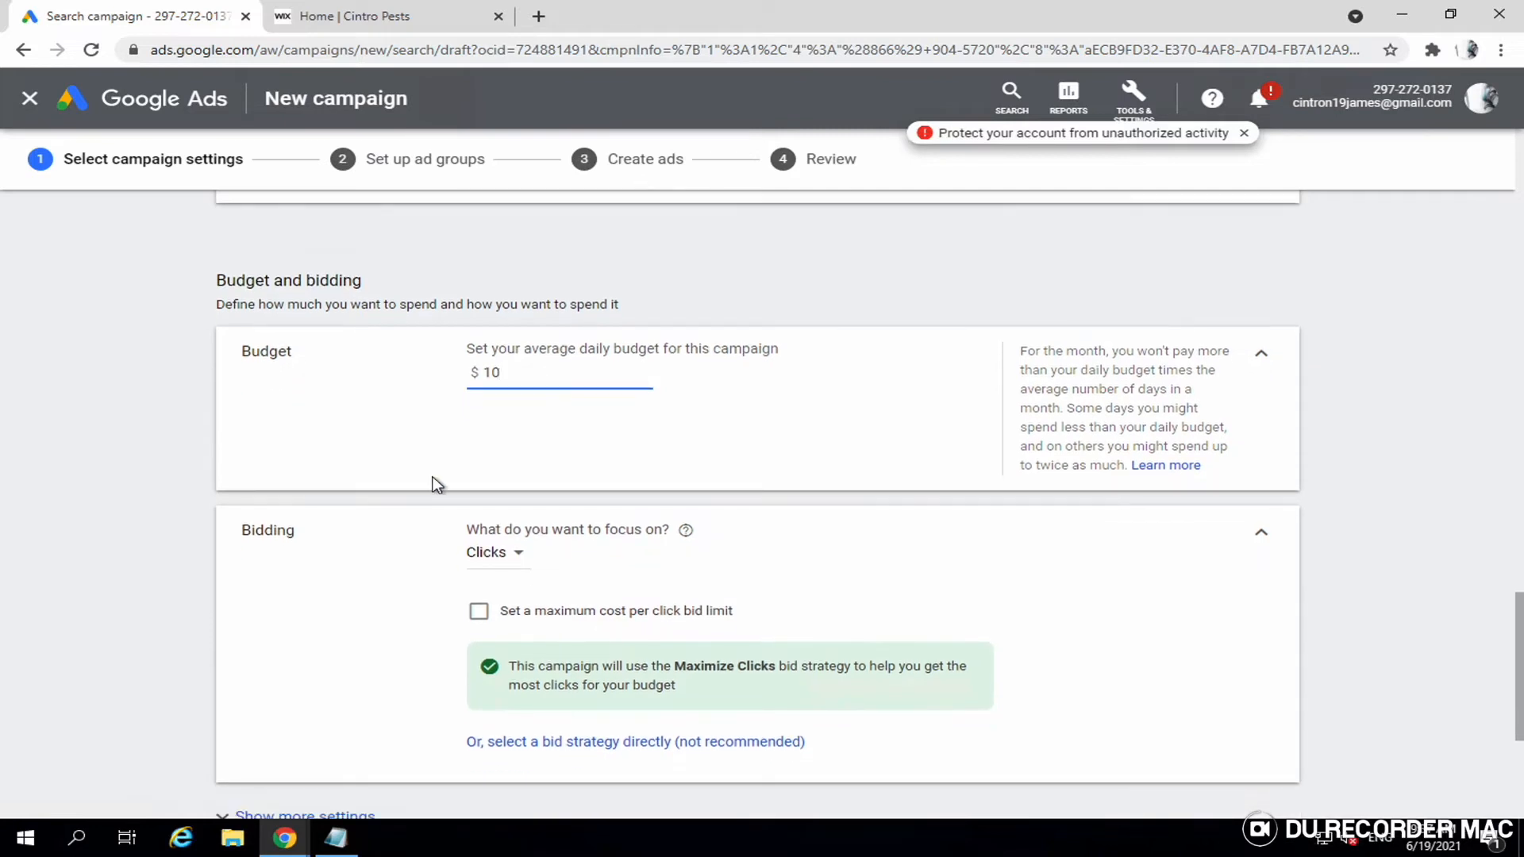
scroll(363, 622, down, 1)
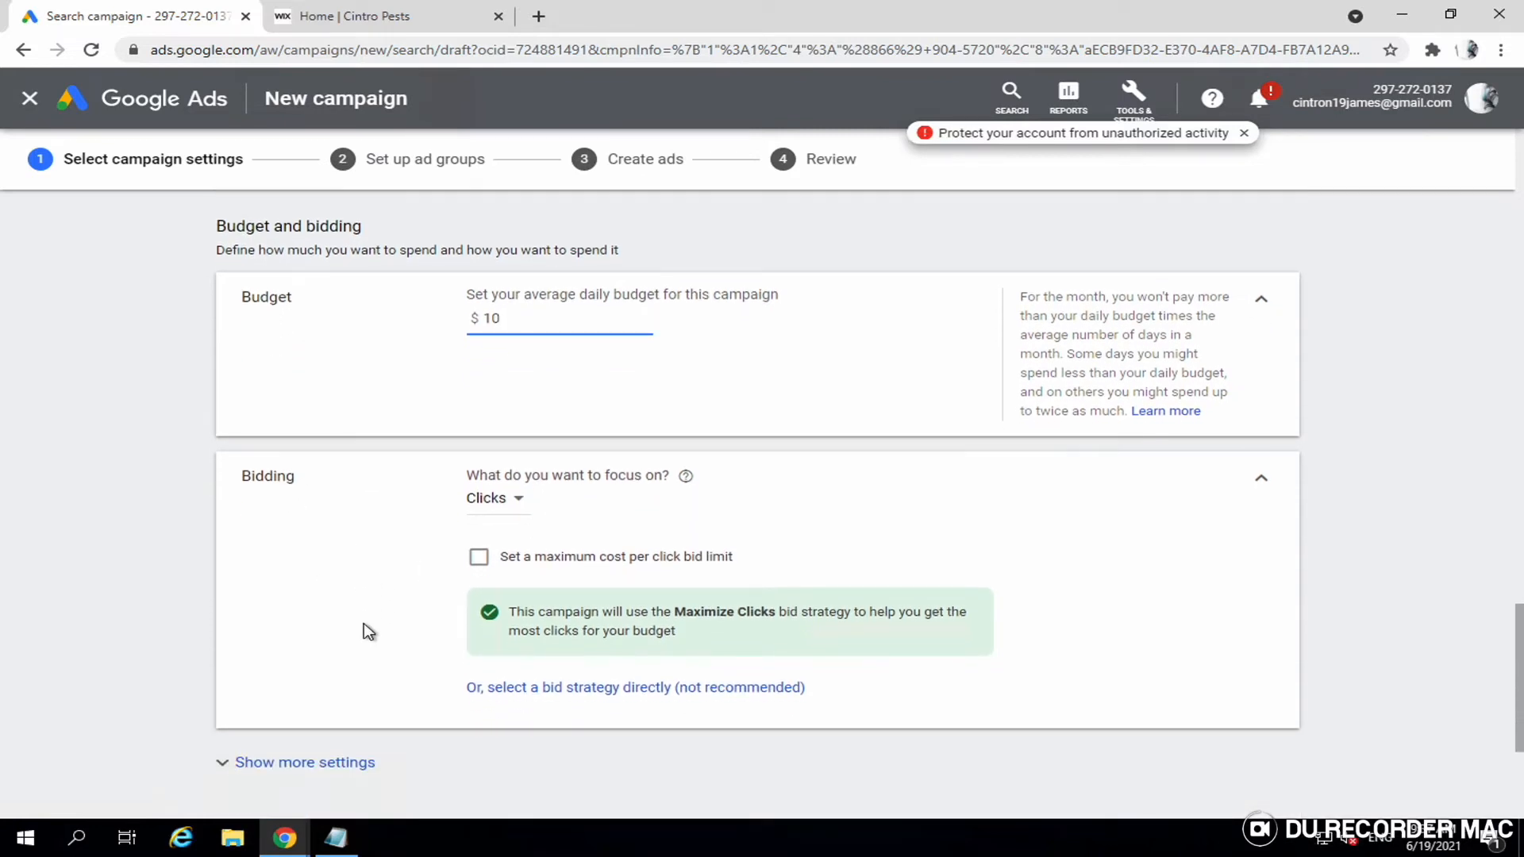
scroll(364, 622, down, 1)
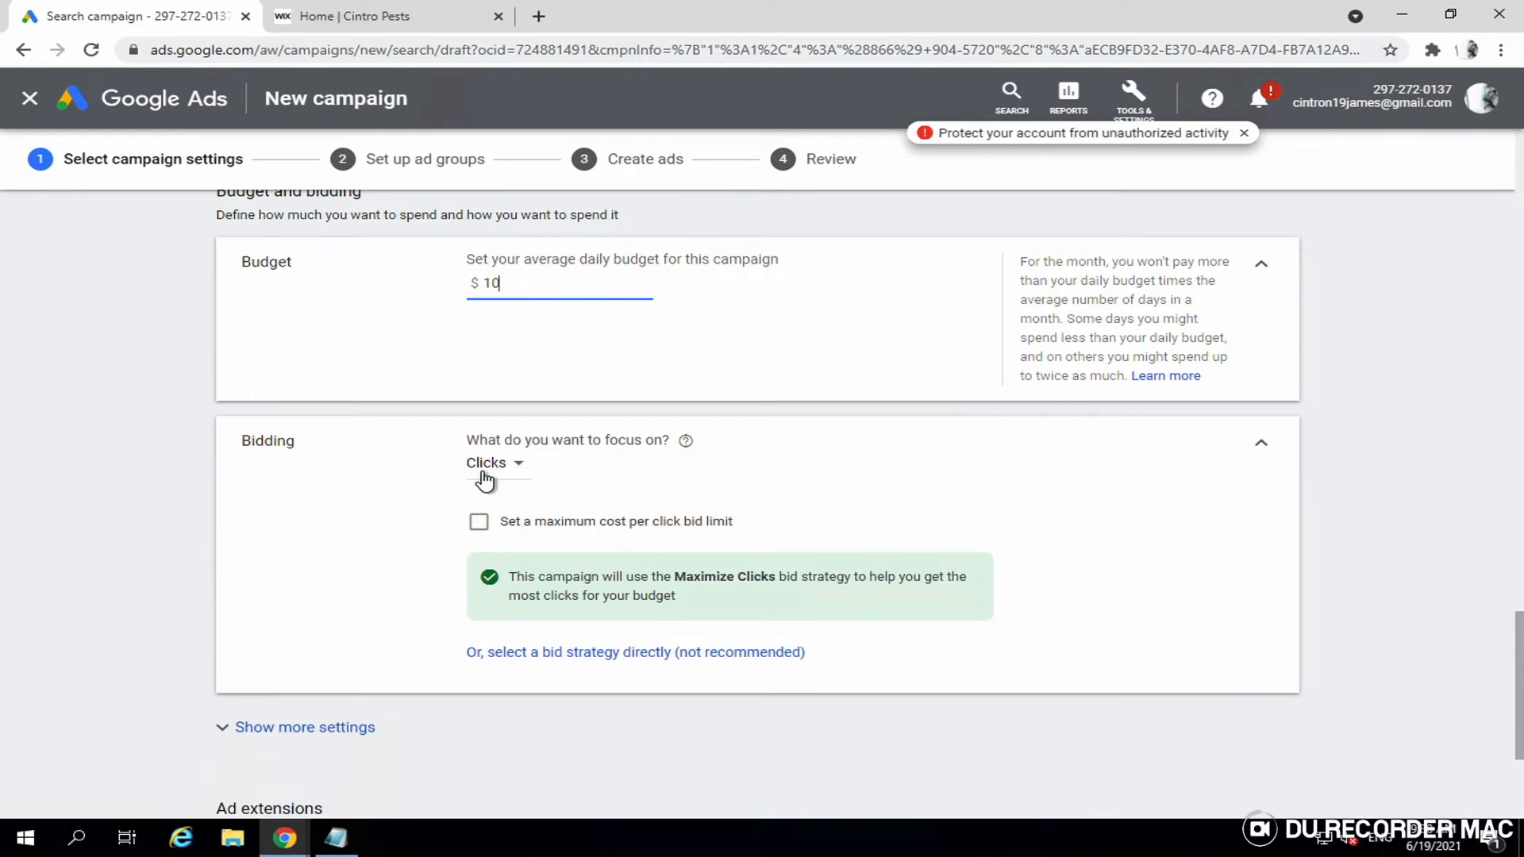
- Switch the bid strategy from Maximize clicks to Maximize conversions
click(542, 653)
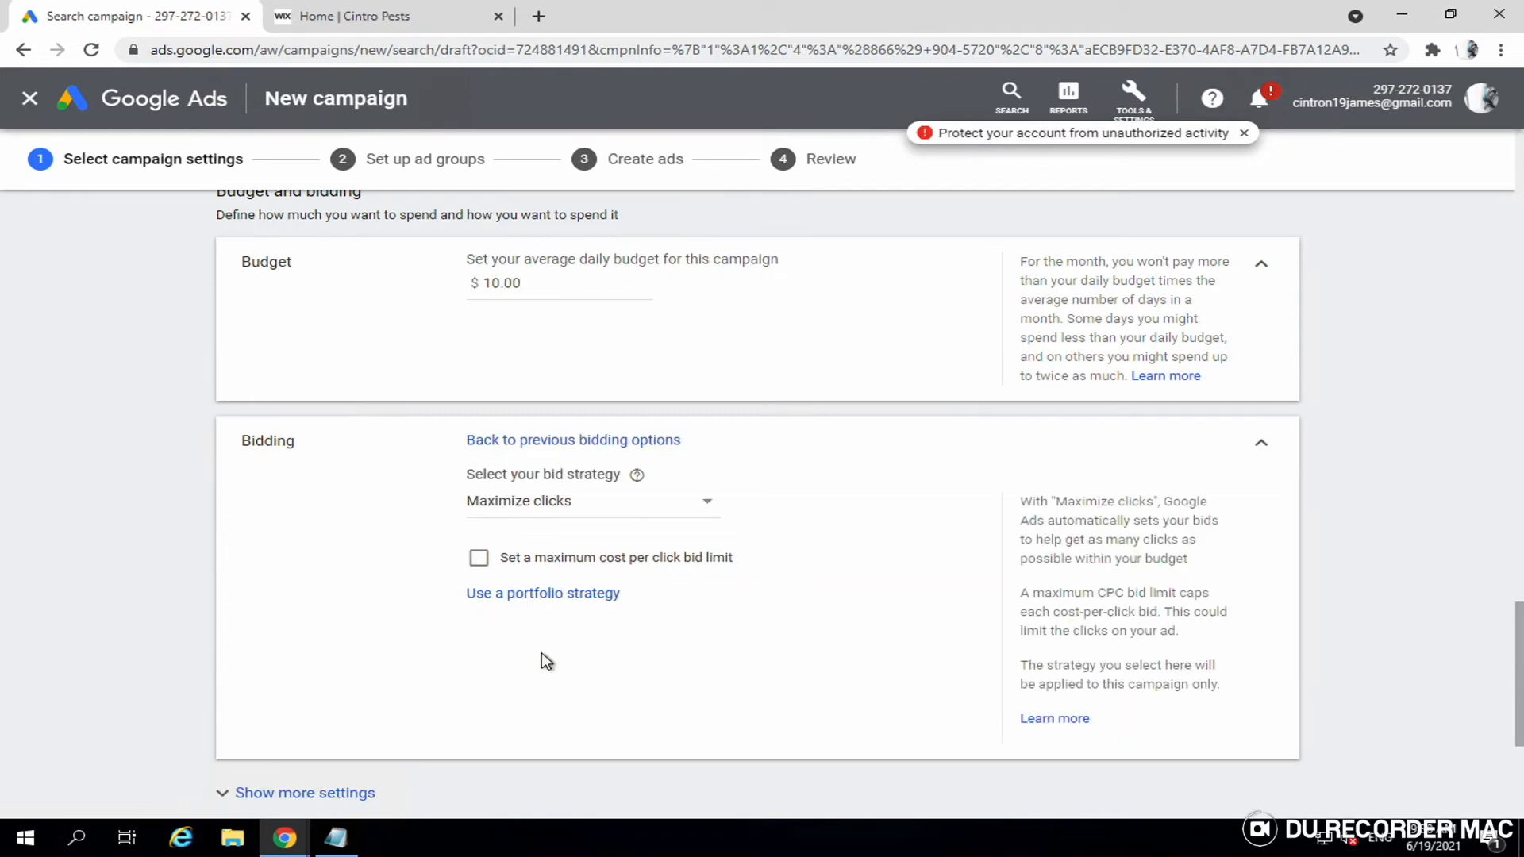
click(573, 503)
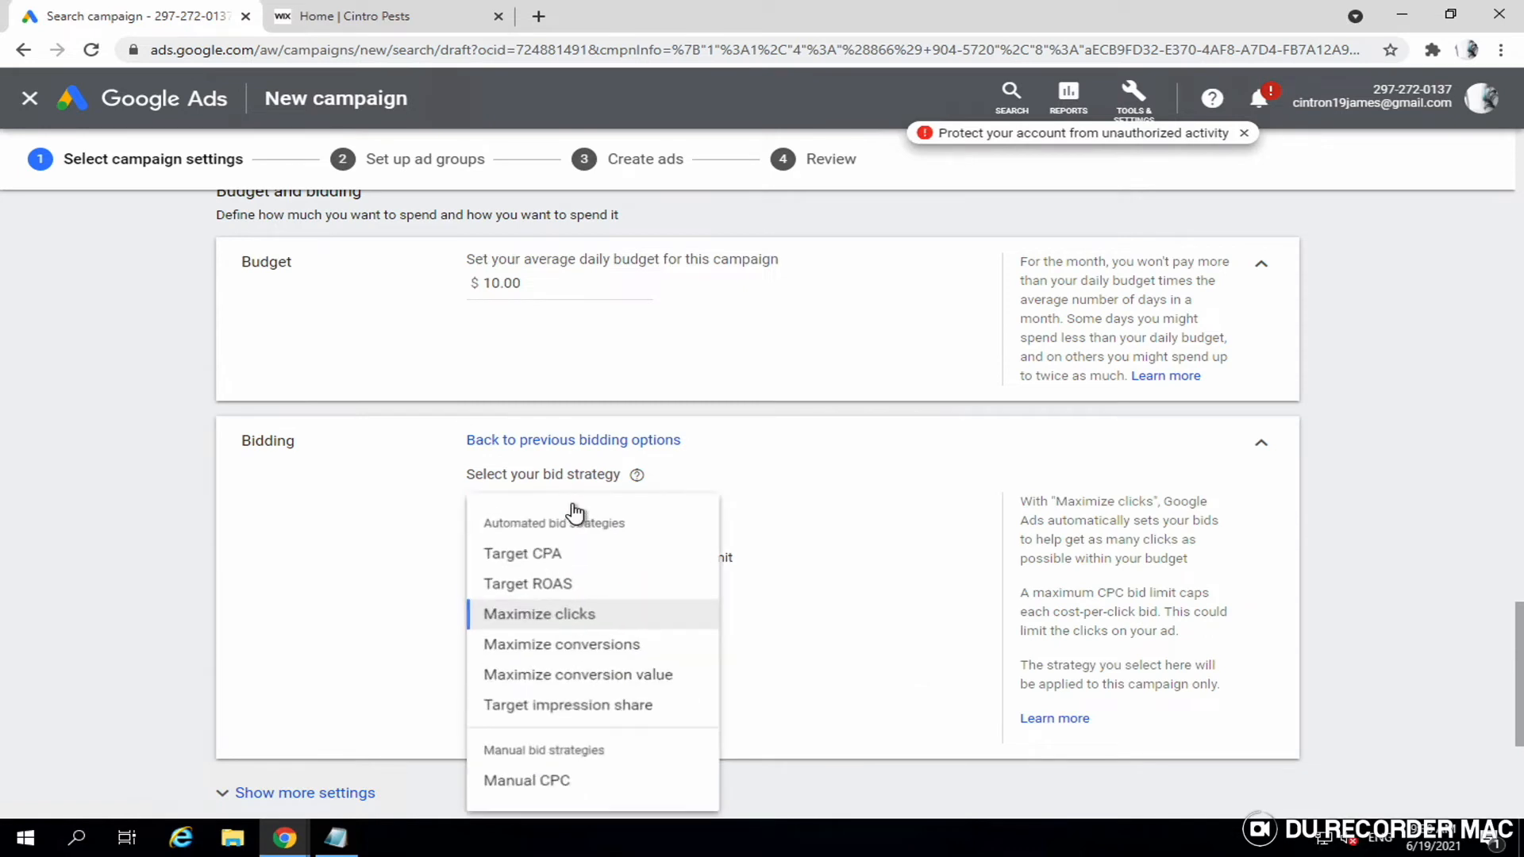
click(382, 704)
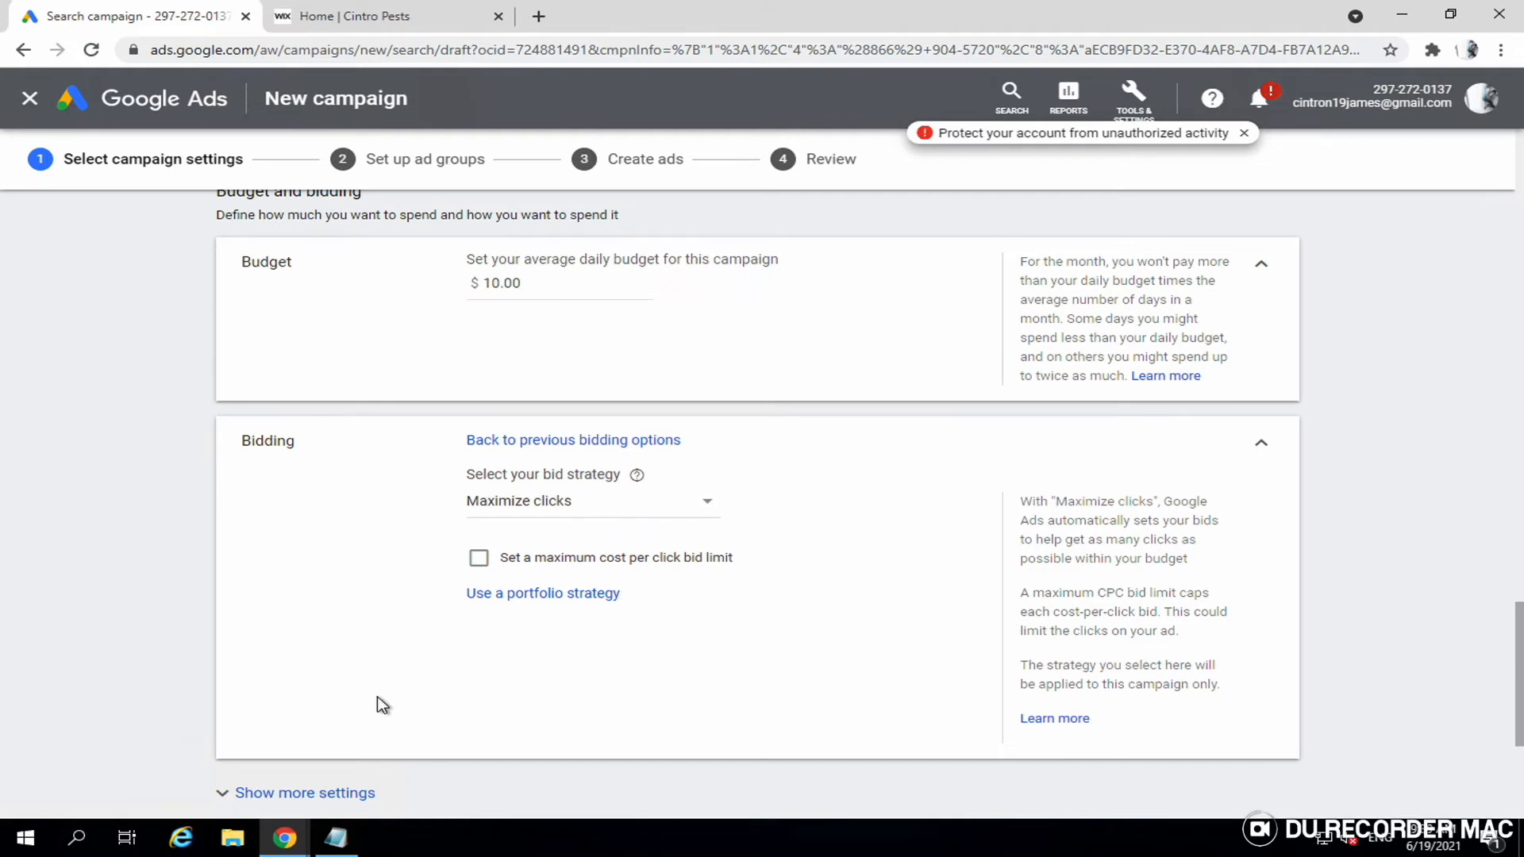
click(582, 508)
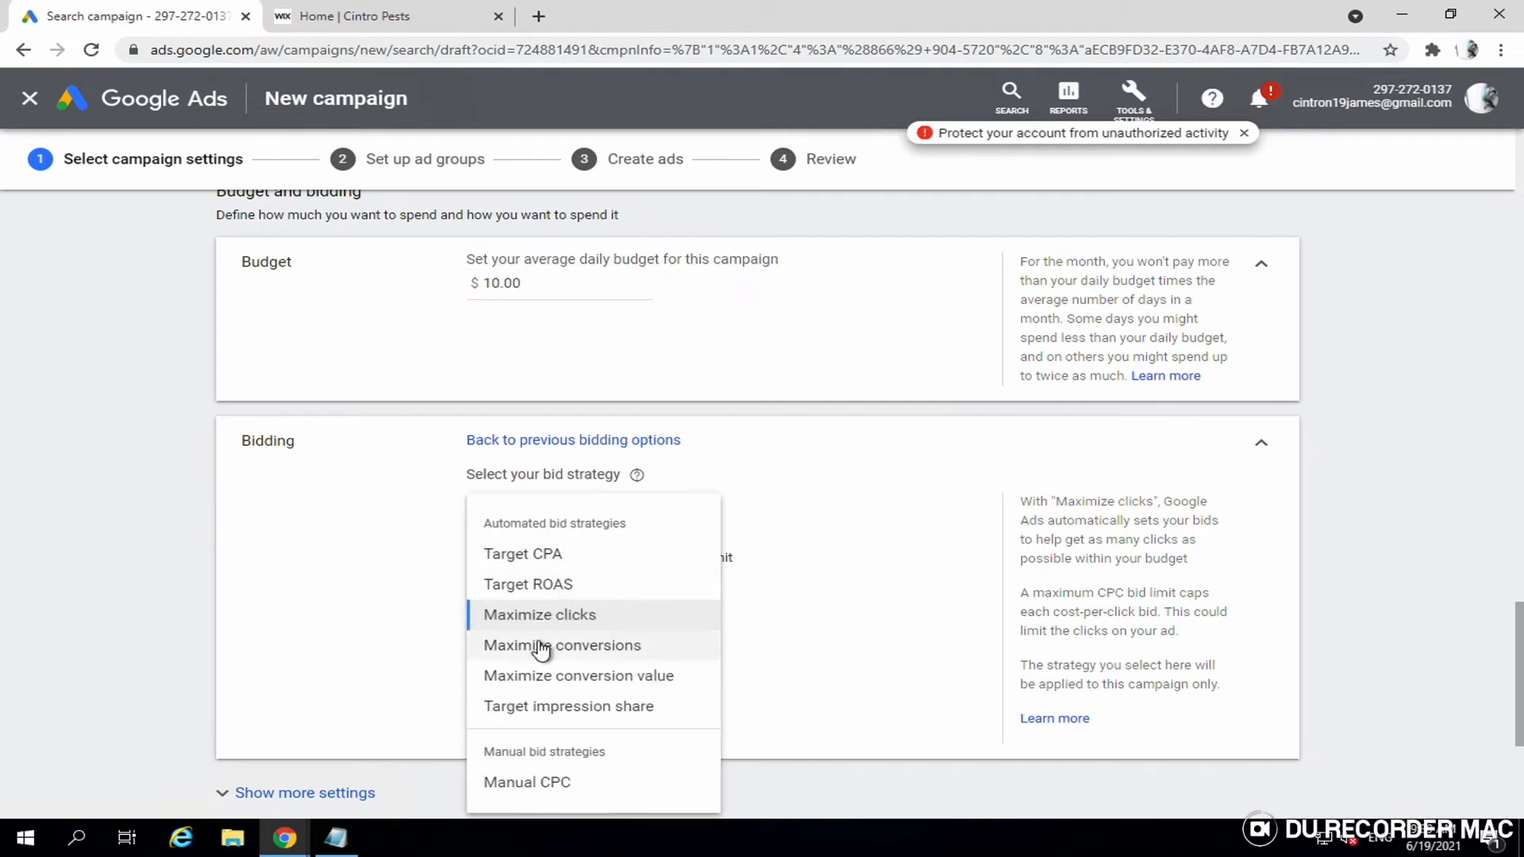
click(445, 676)
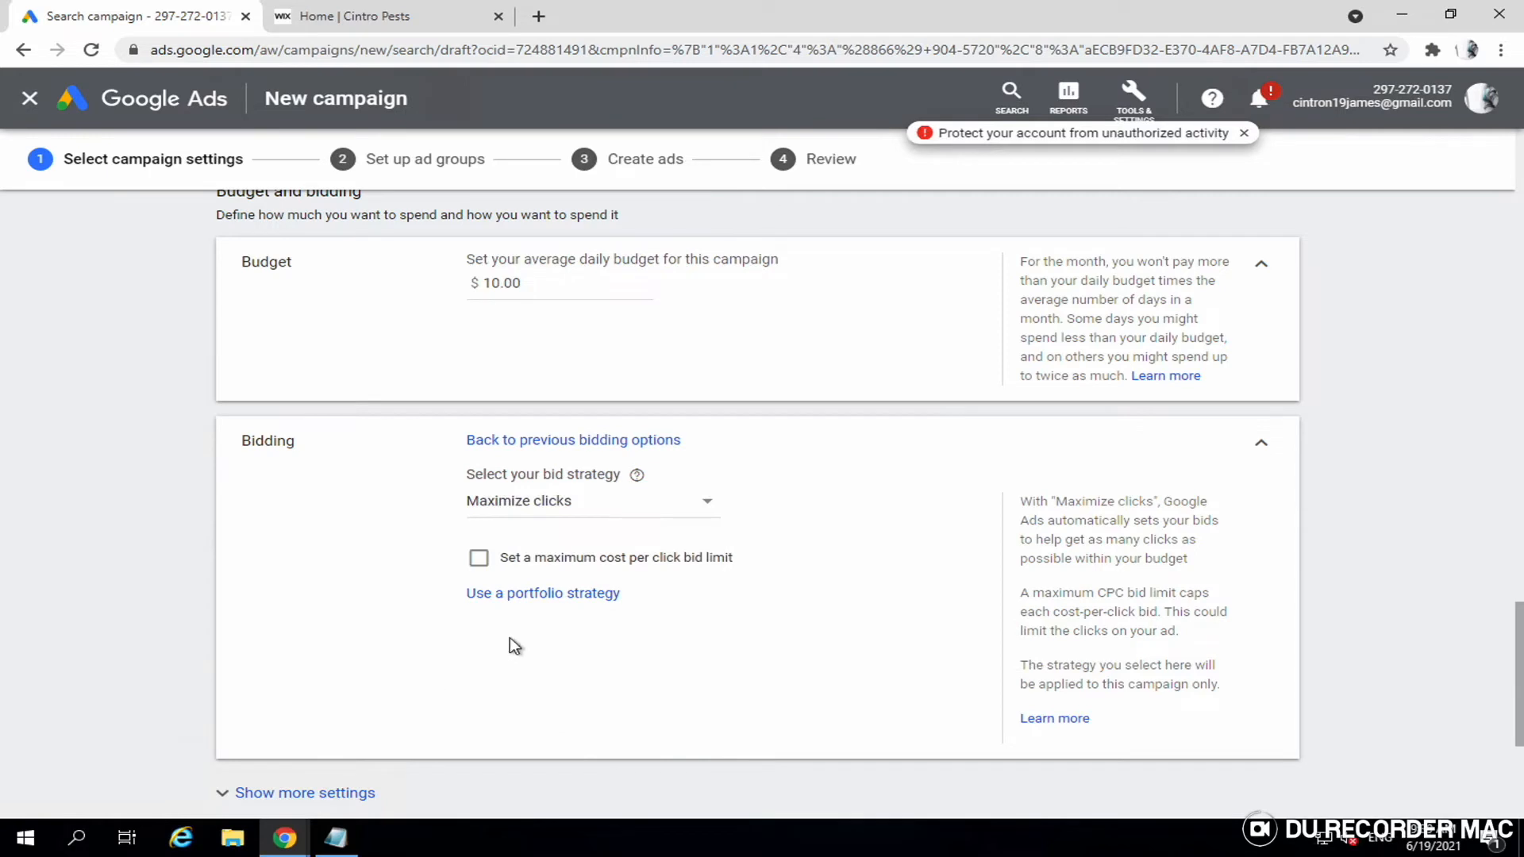
click(582, 510)
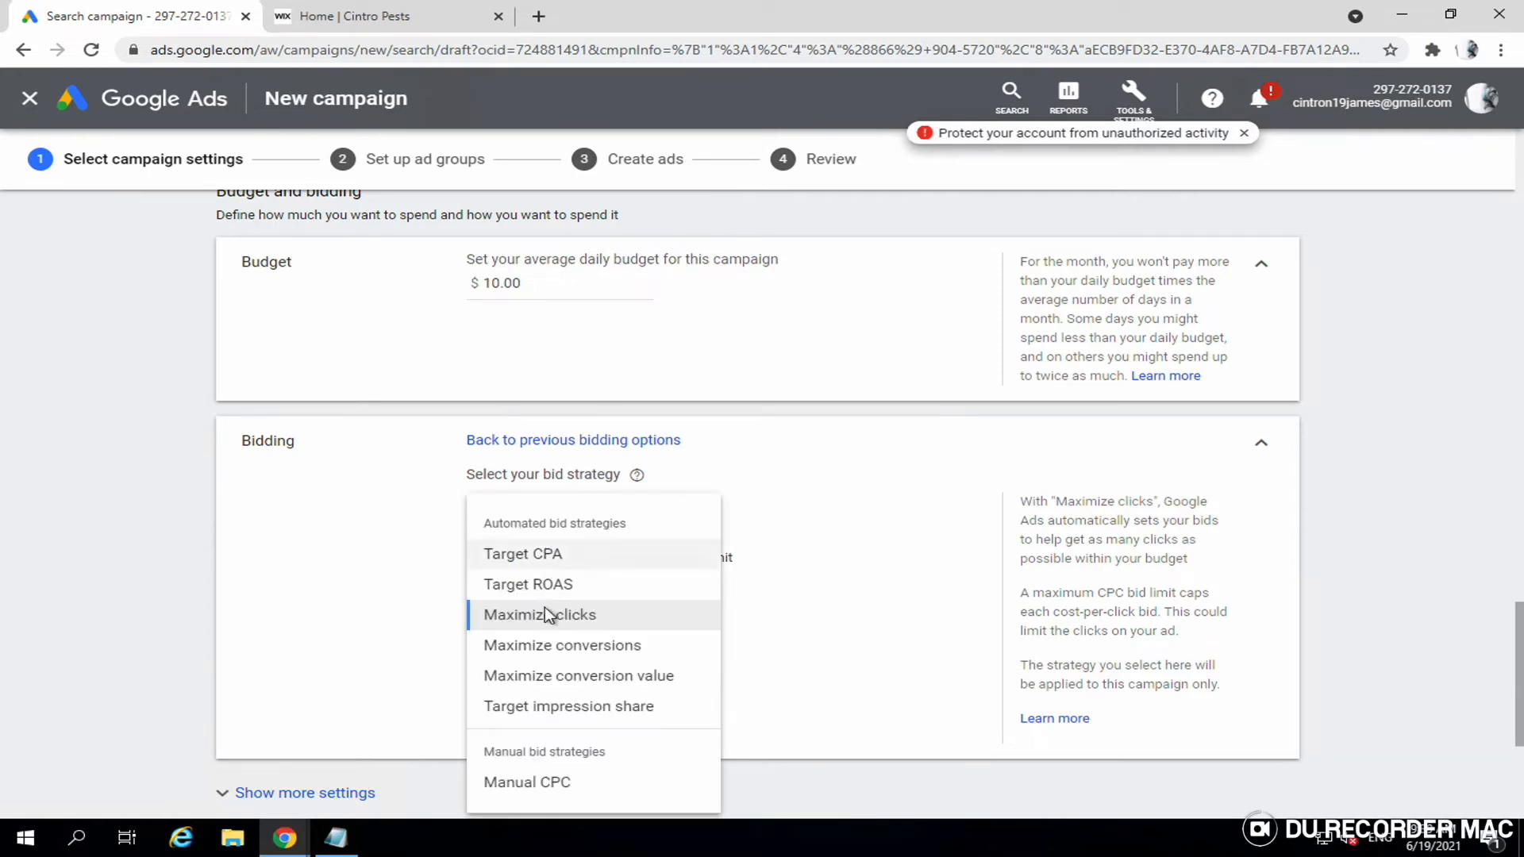
click(548, 646)
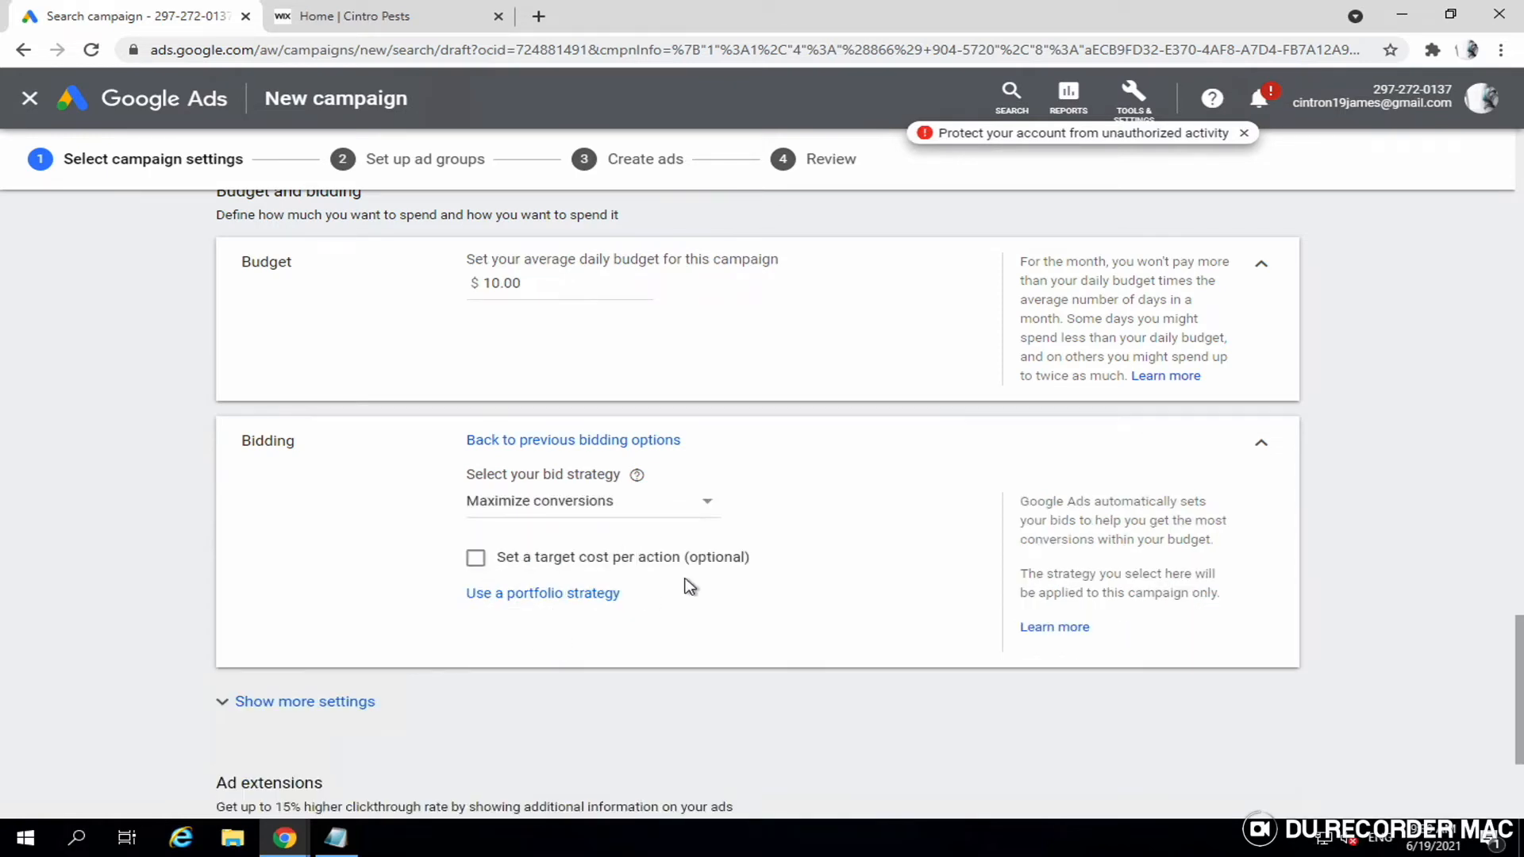
scroll(741, 574, down, 1)
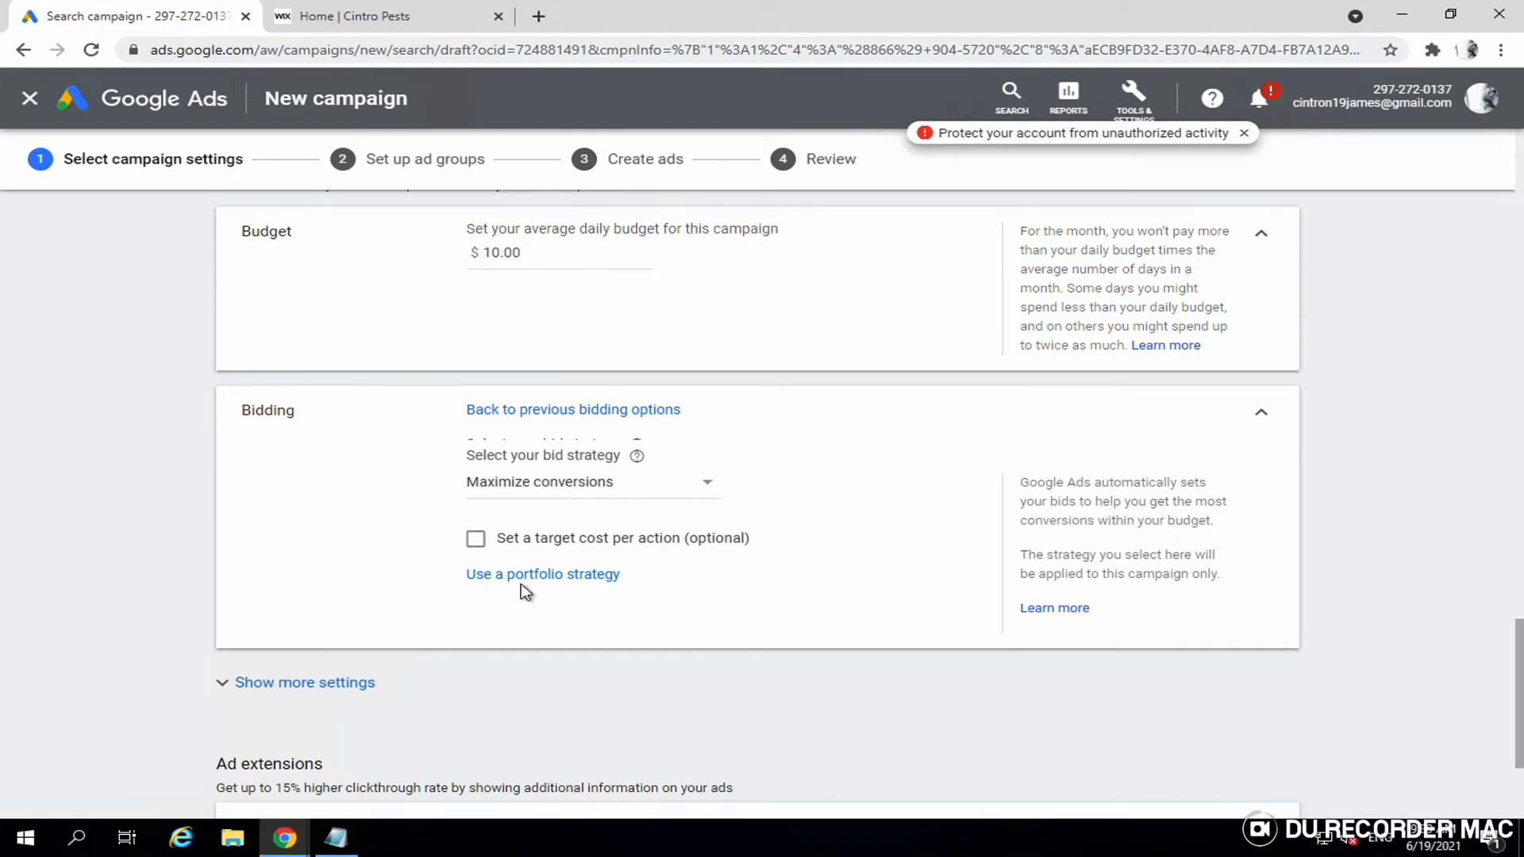
scroll(709, 561, down, 2)
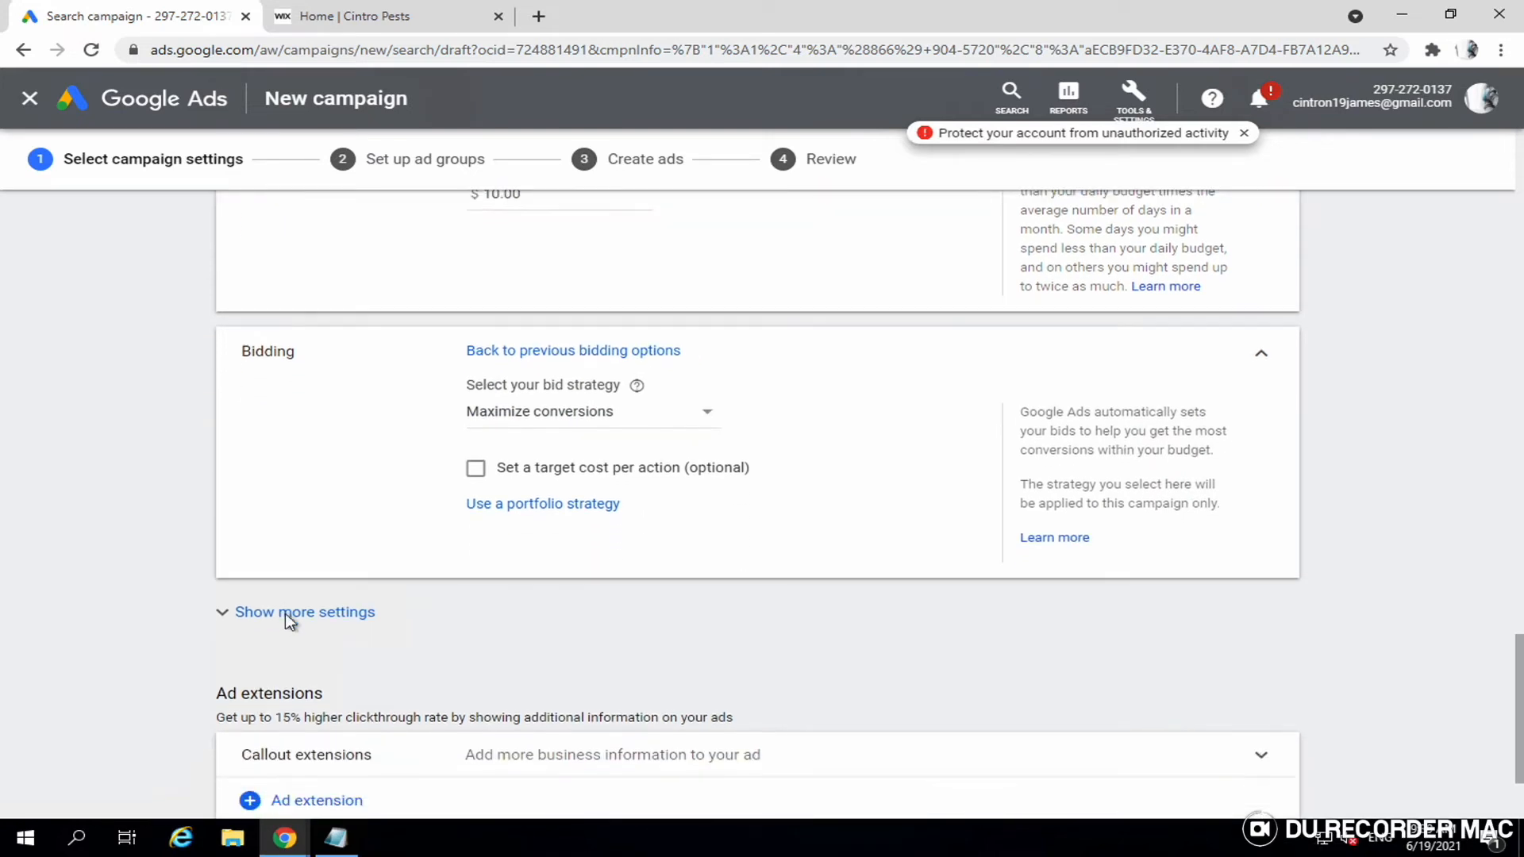
- Under Conversions, choose conversion actions specific to this campaign instead of account-level settings
click(477, 605)
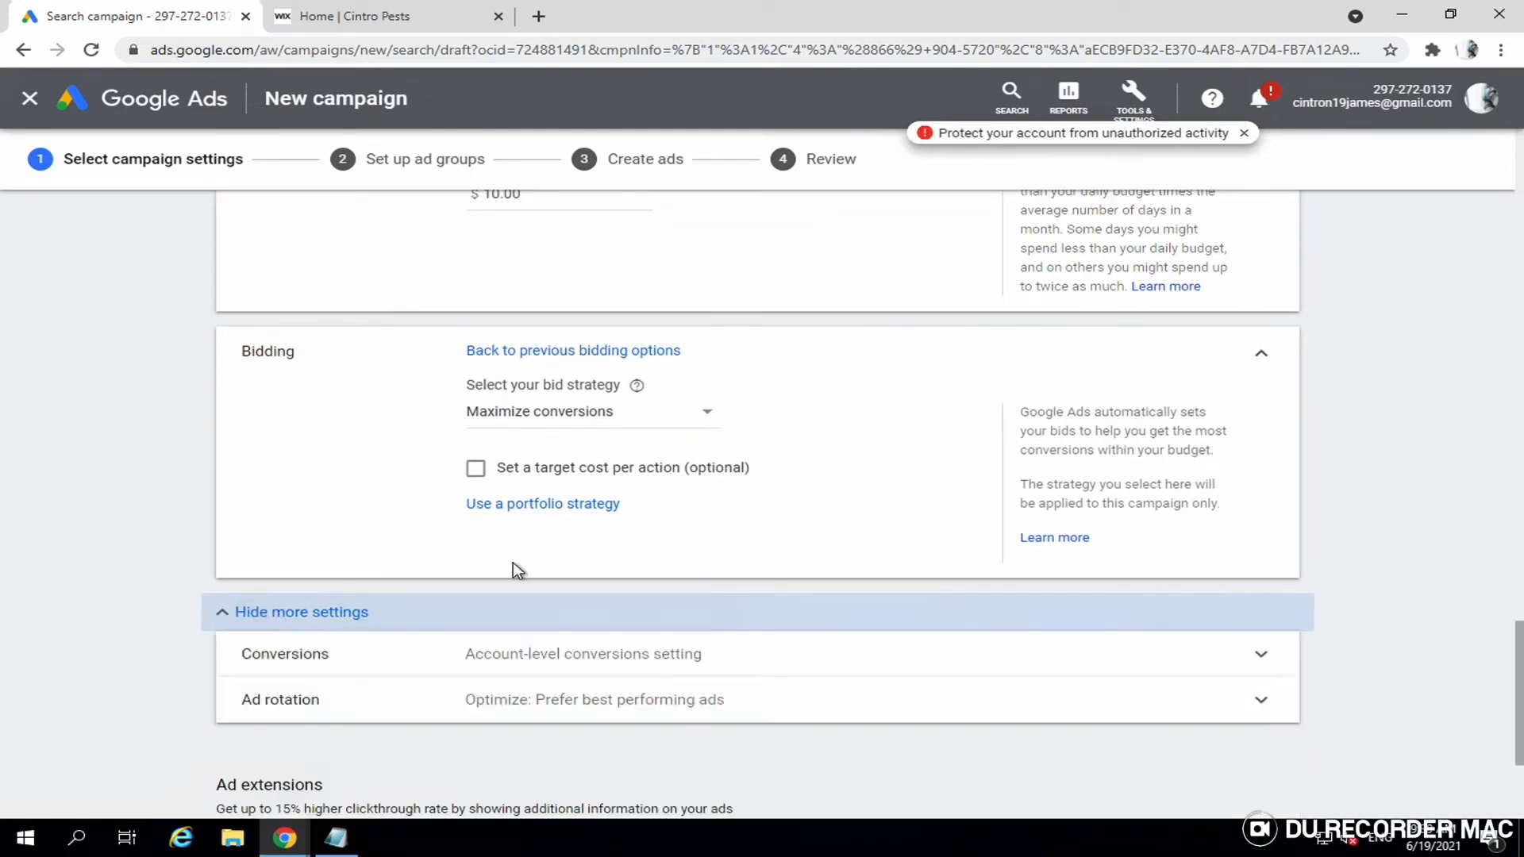
scroll(514, 570, down, 1)
scroll(515, 572, down, 1)
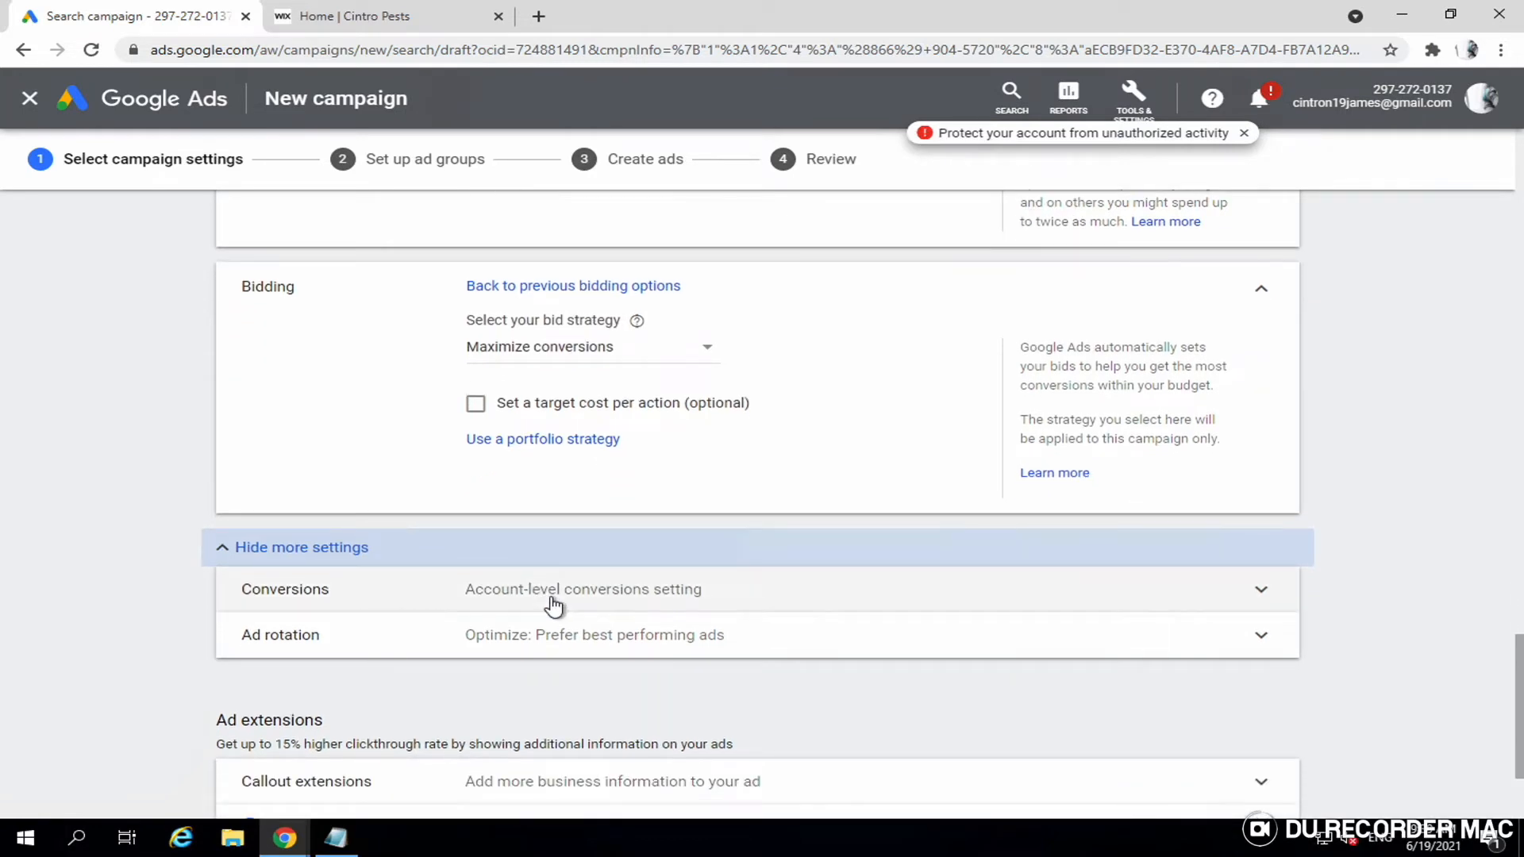
click(553, 606)
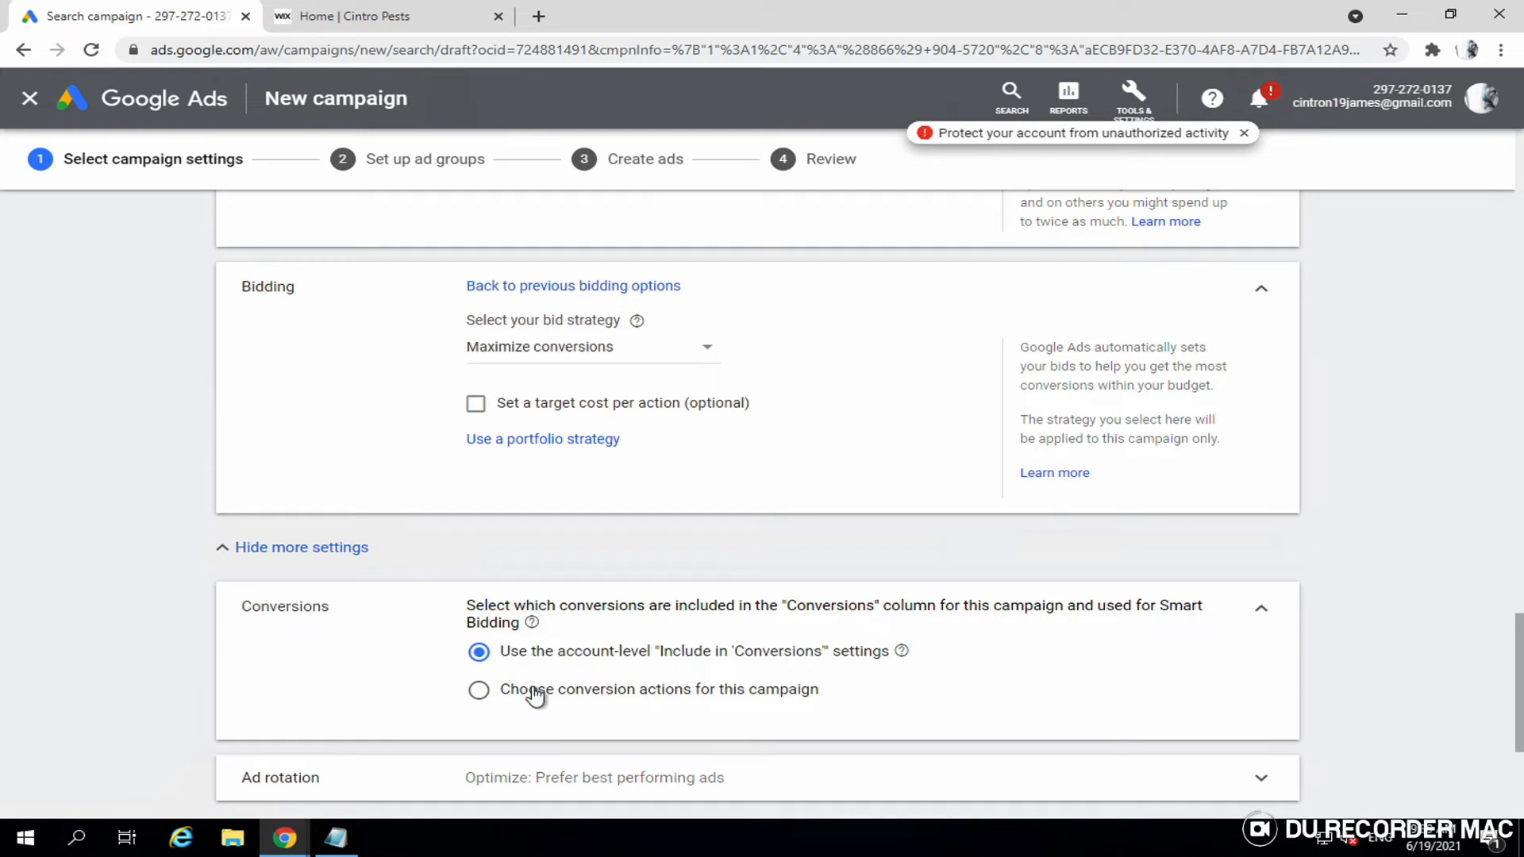
click(534, 692)
- Select pestcall as the campaign's only conversion action and save
scroll(668, 639, down, 1)
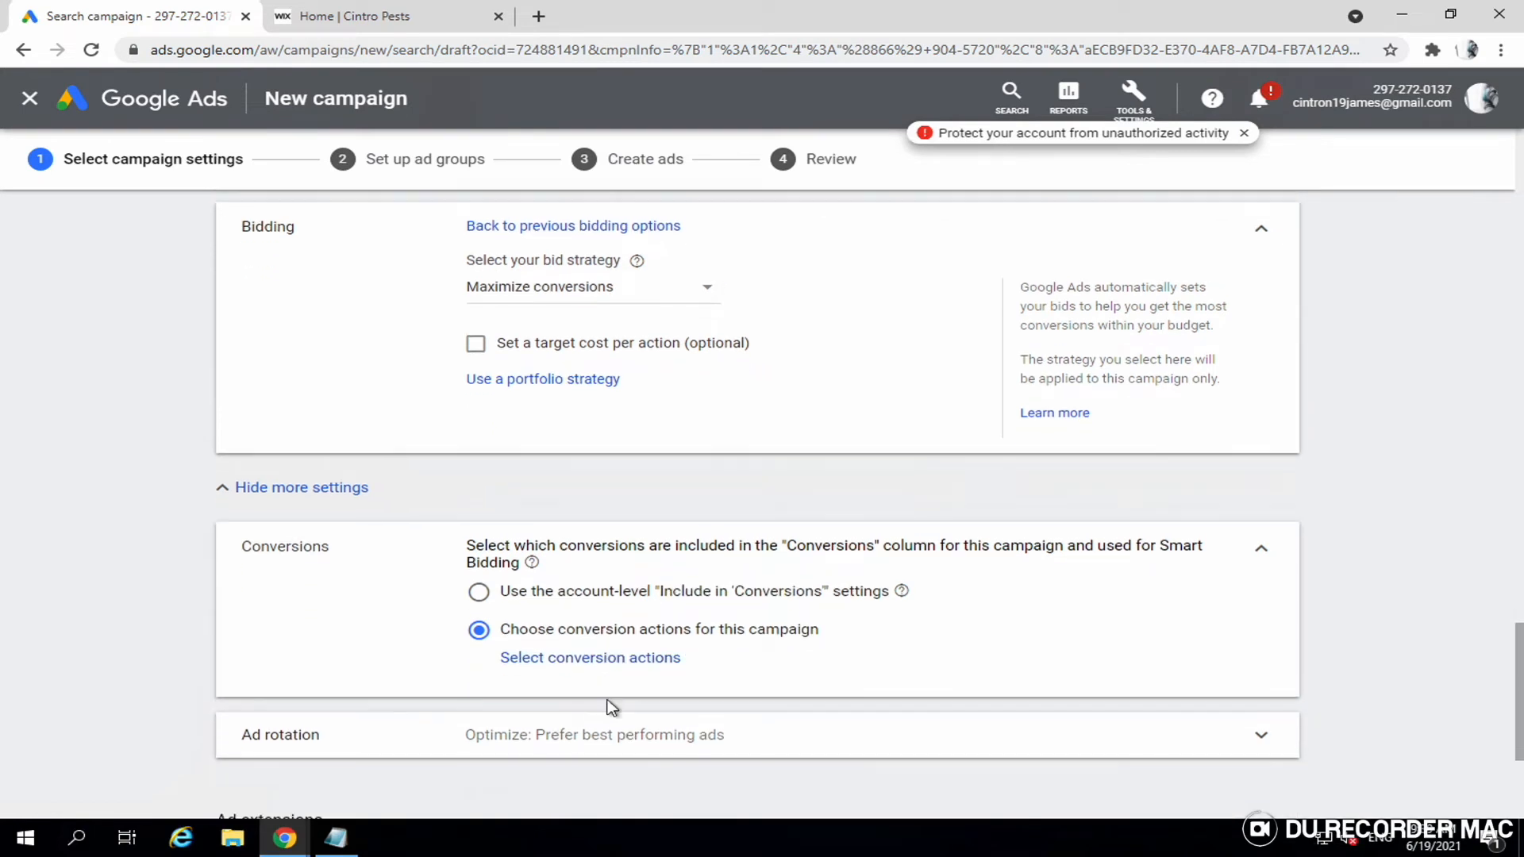
click(619, 659)
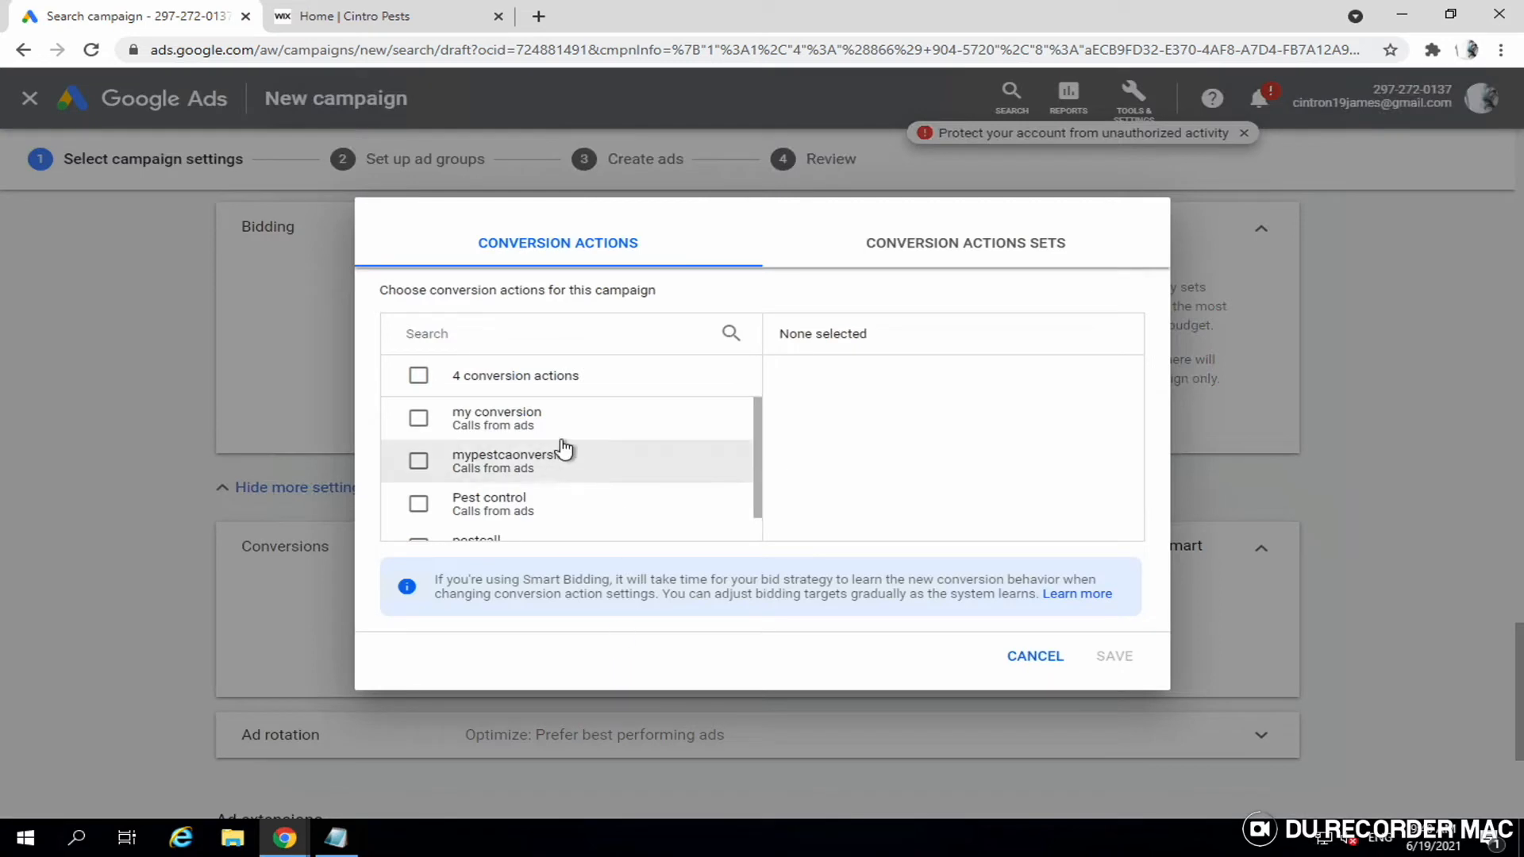
scroll(625, 458, down, 1)
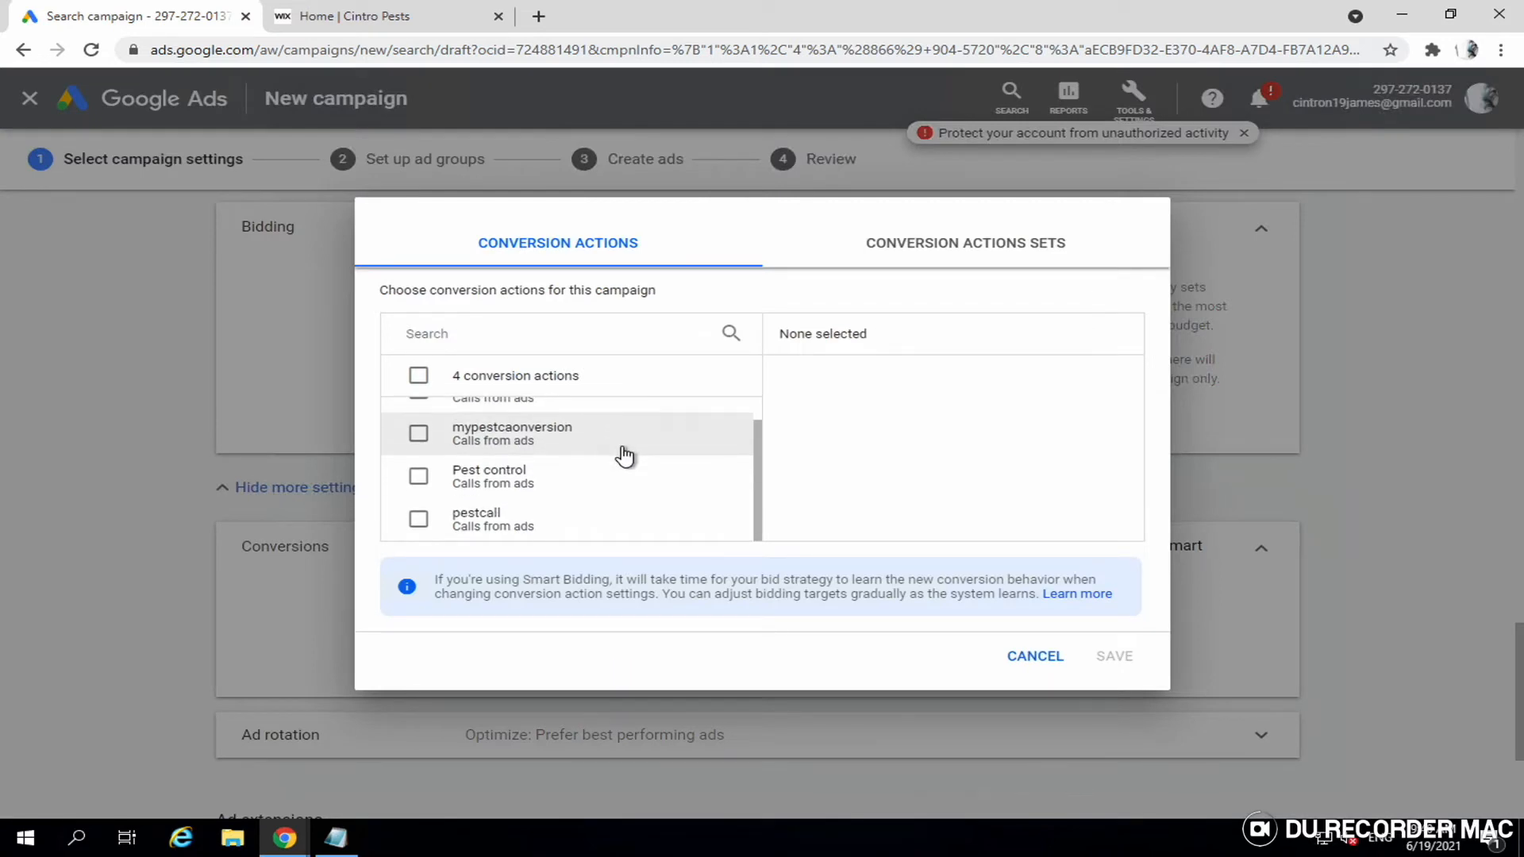
click(517, 526)
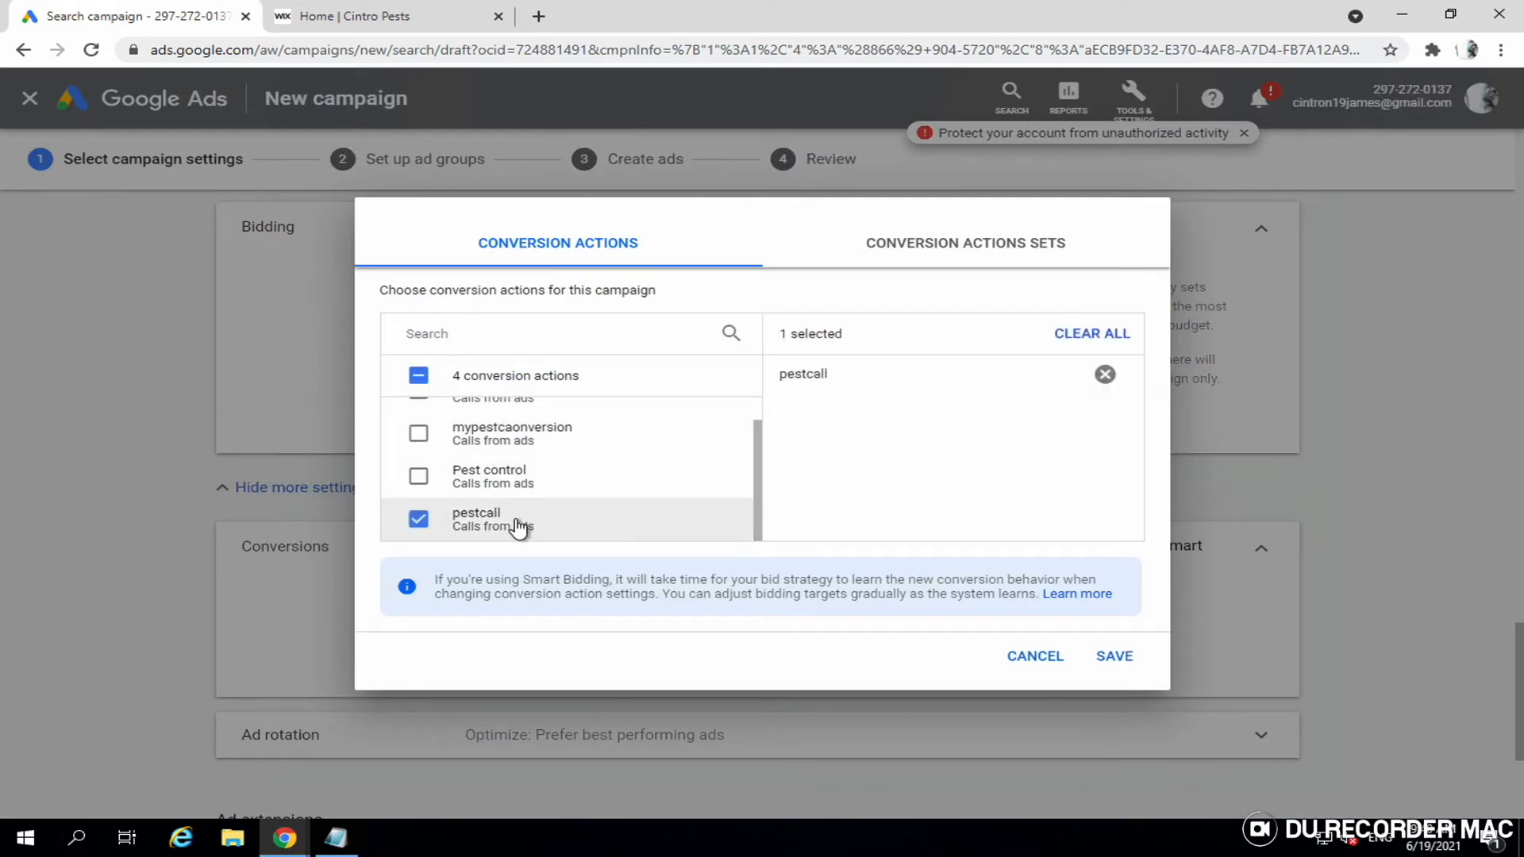
click(1108, 659)
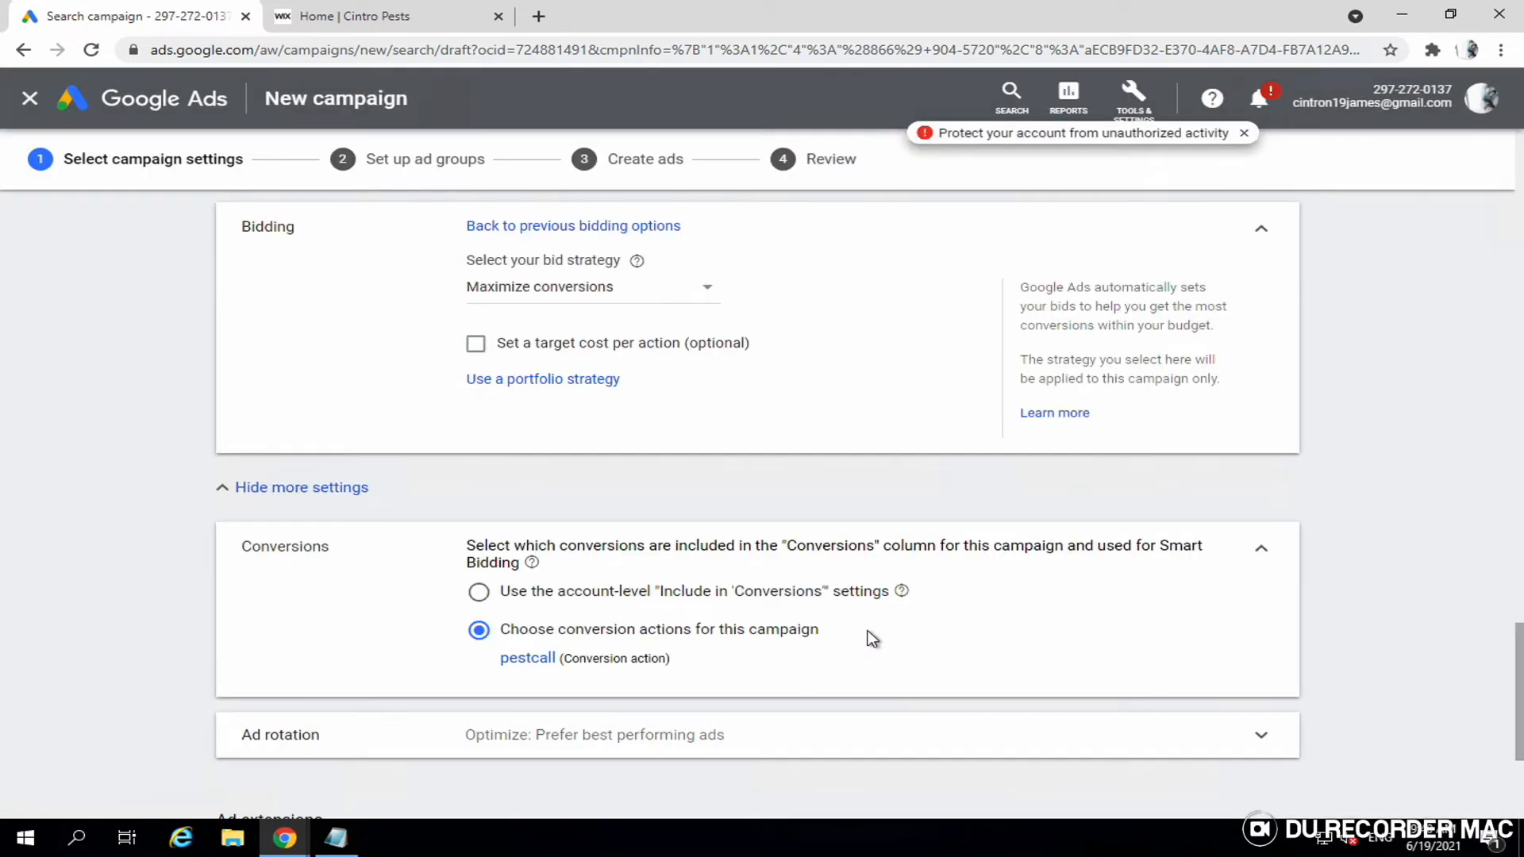
scroll(872, 639, down, 3)
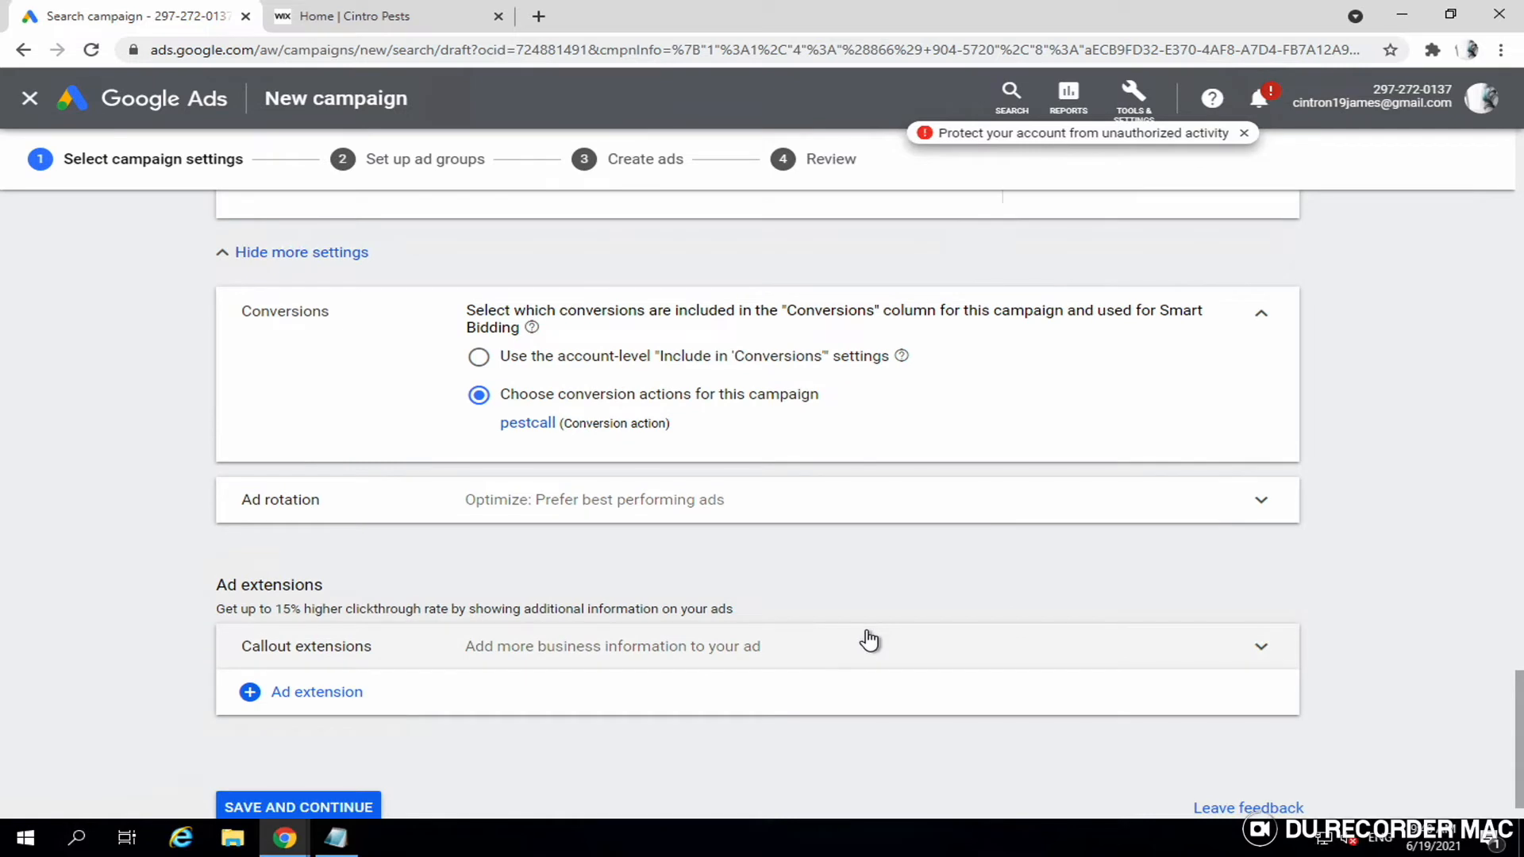
scroll(794, 645, down, 1)
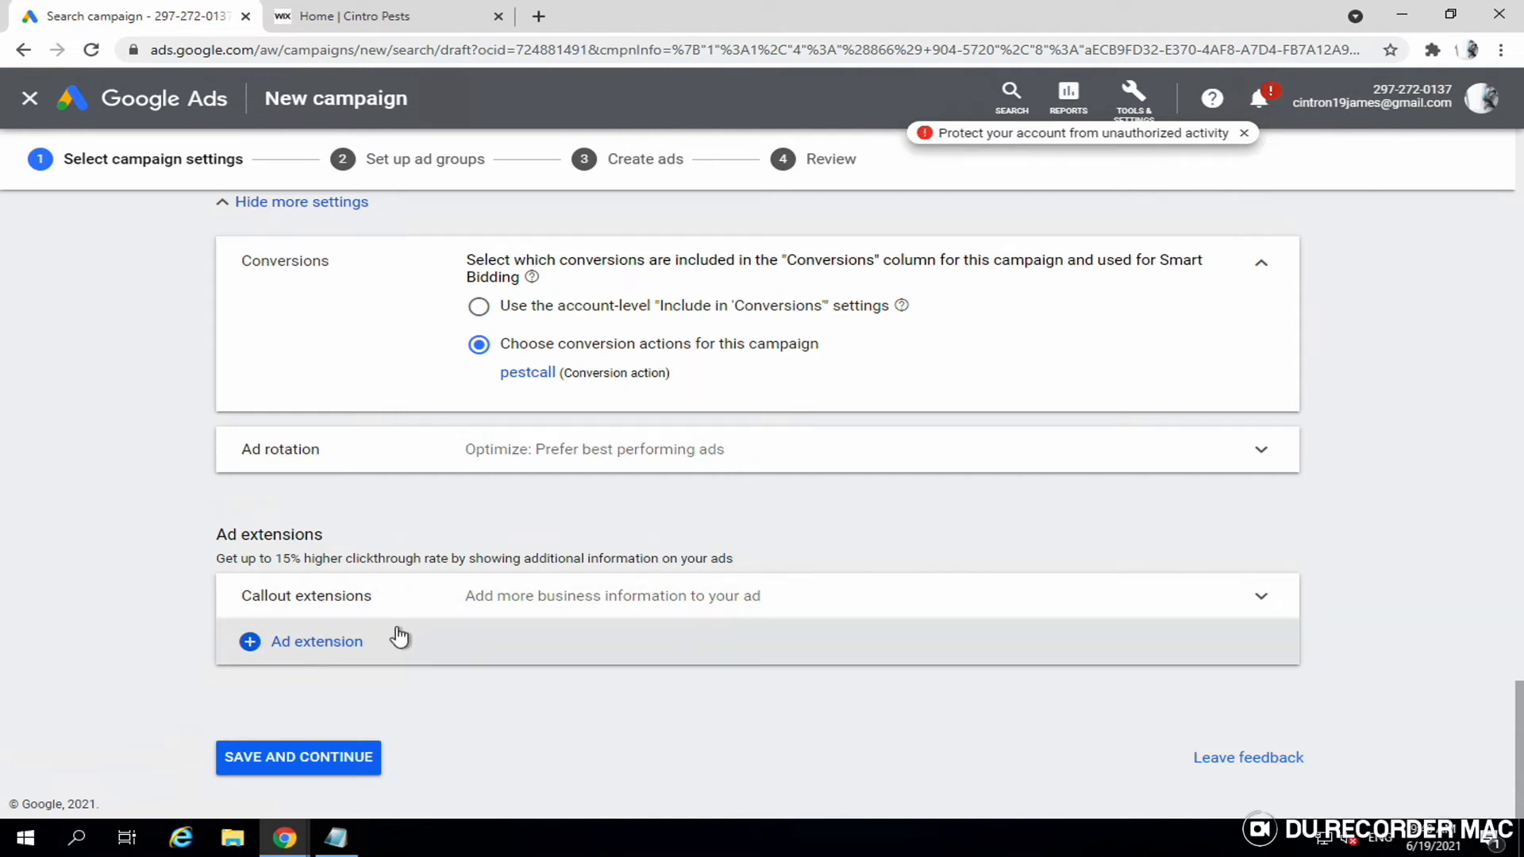
- Add a lead form extension and expand Callout extensions to begin a new callout
click(335, 650)
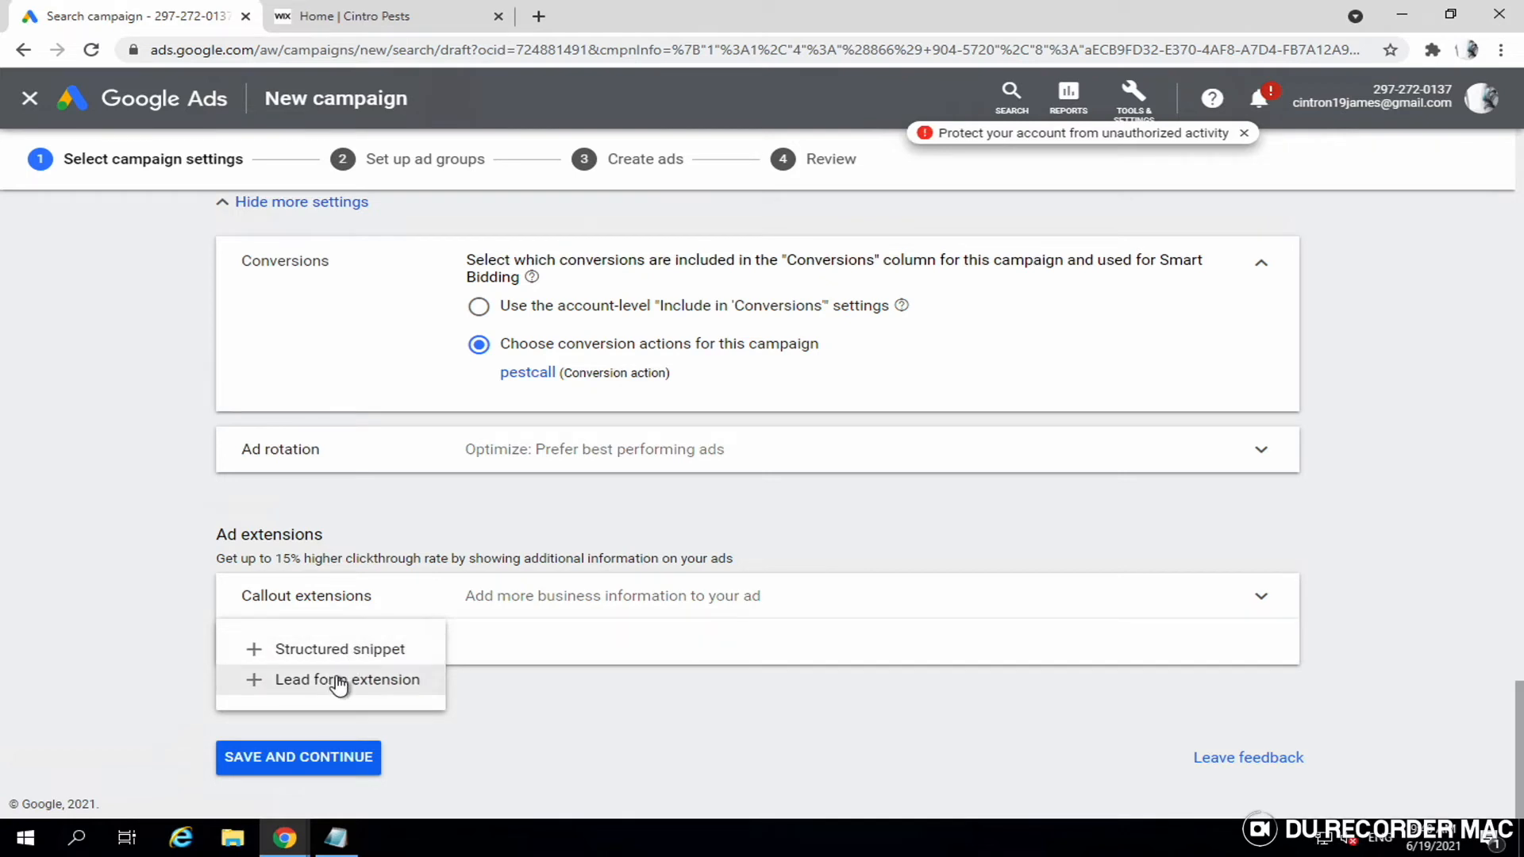
click(339, 681)
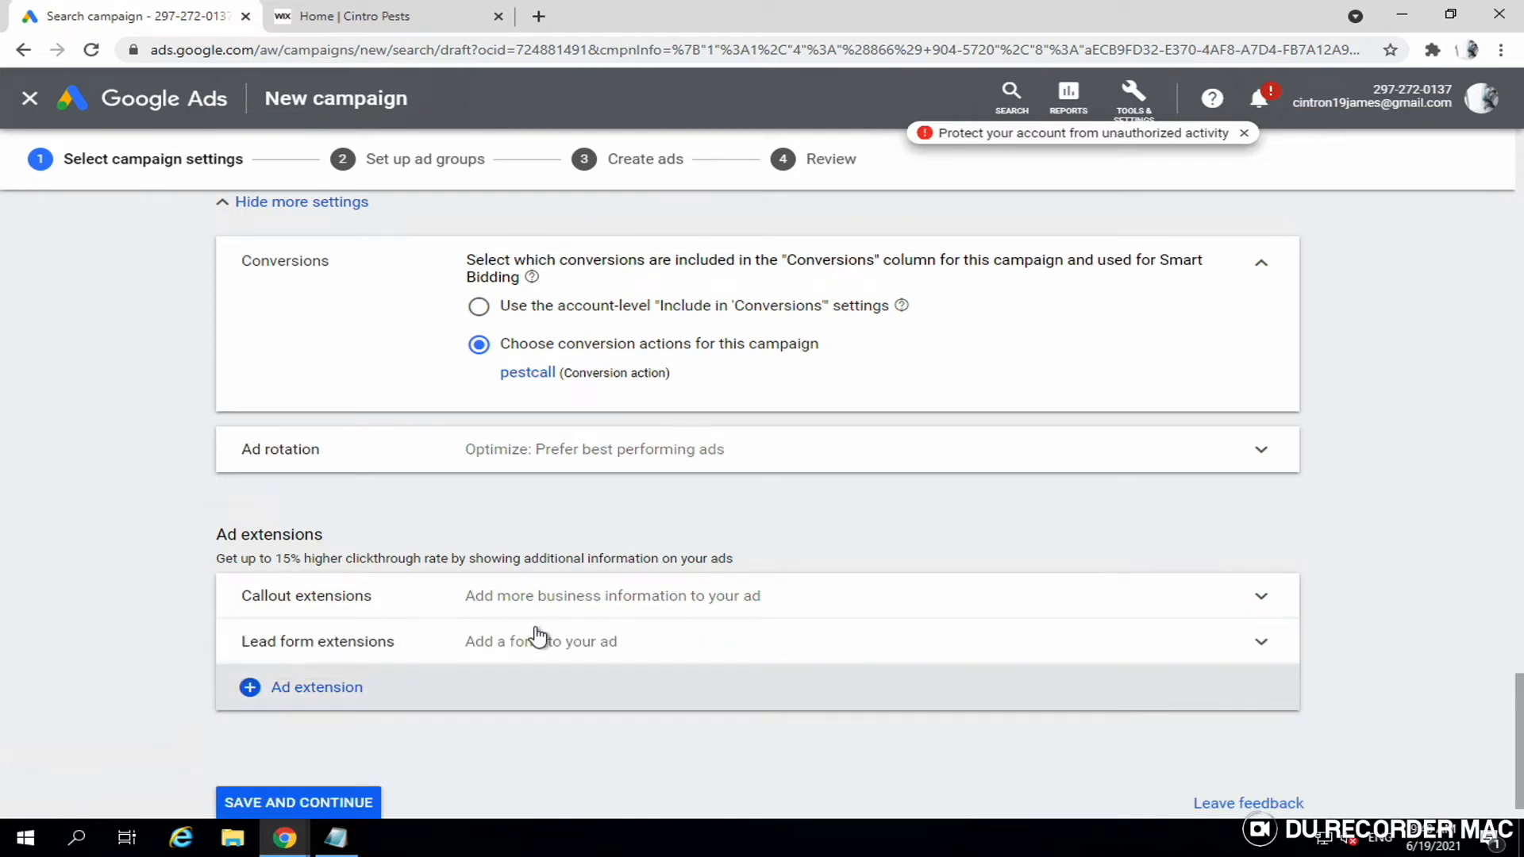
scroll(538, 635, down, 1)
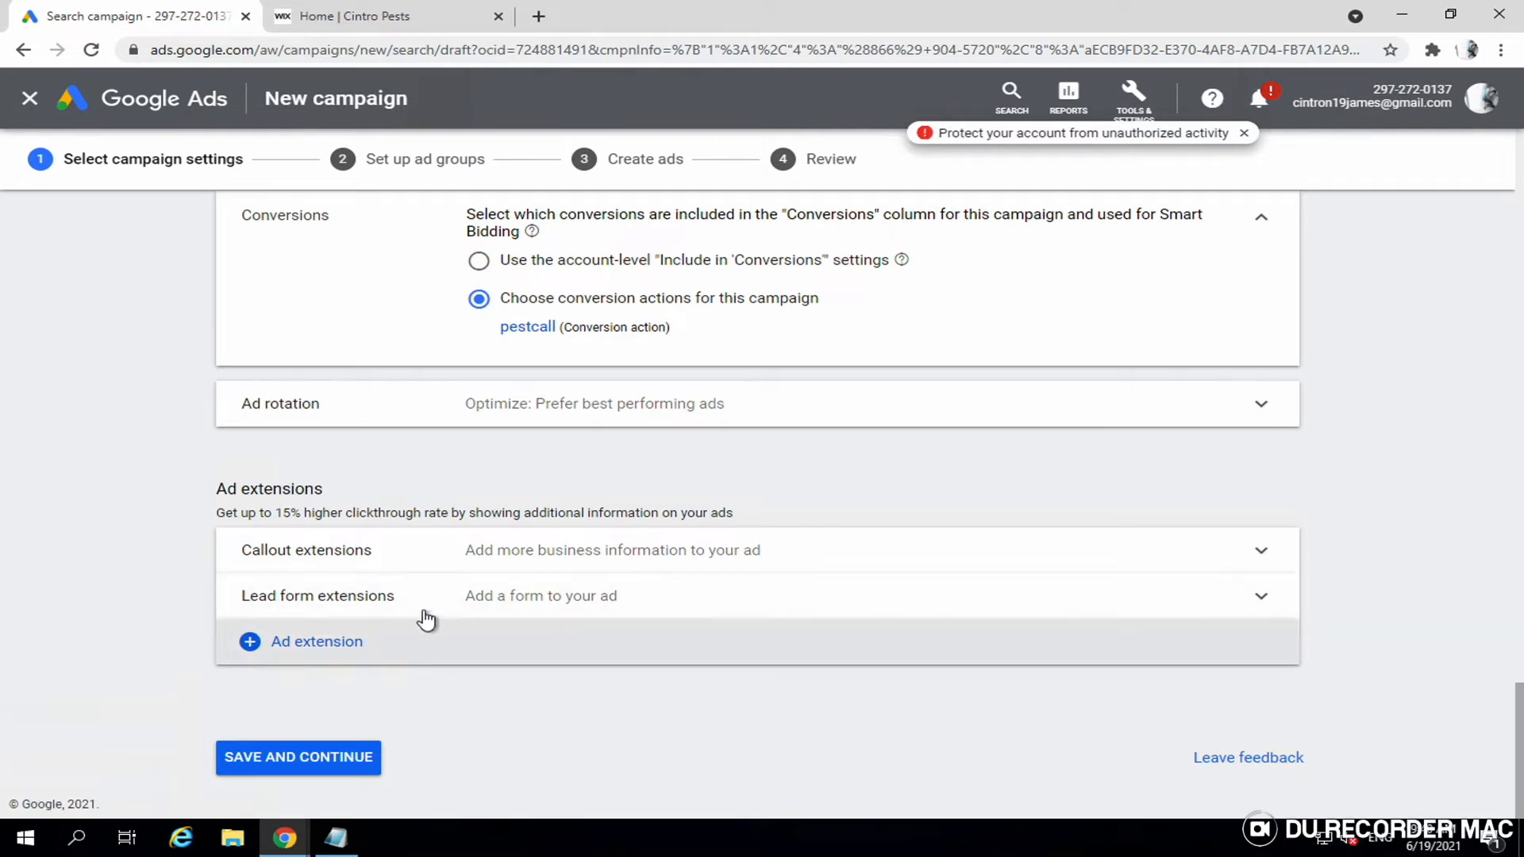
click(485, 557)
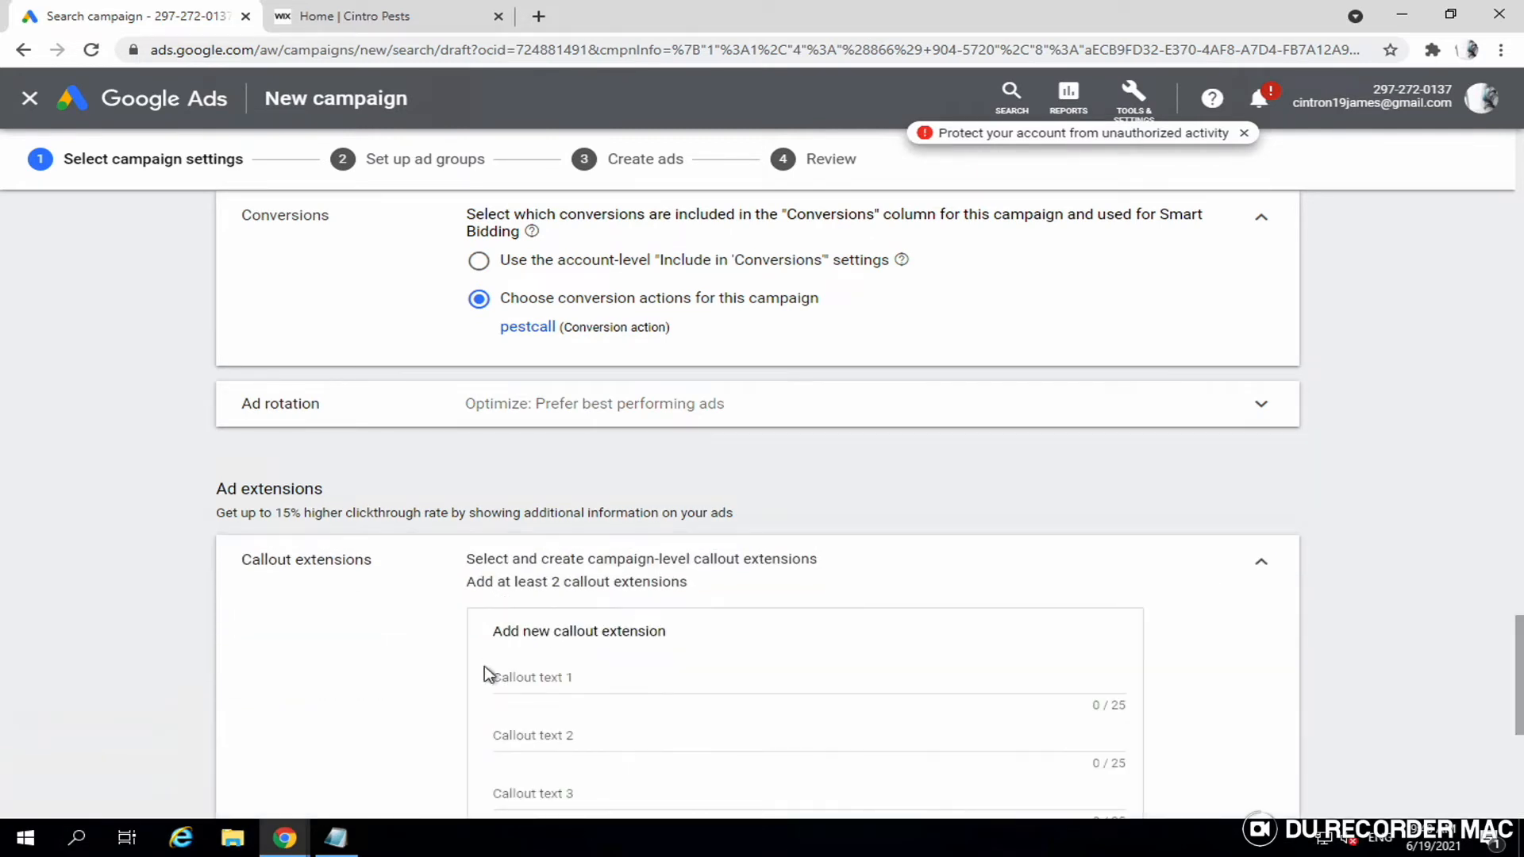
click(533, 682)
scroll(655, 619, down, 1)
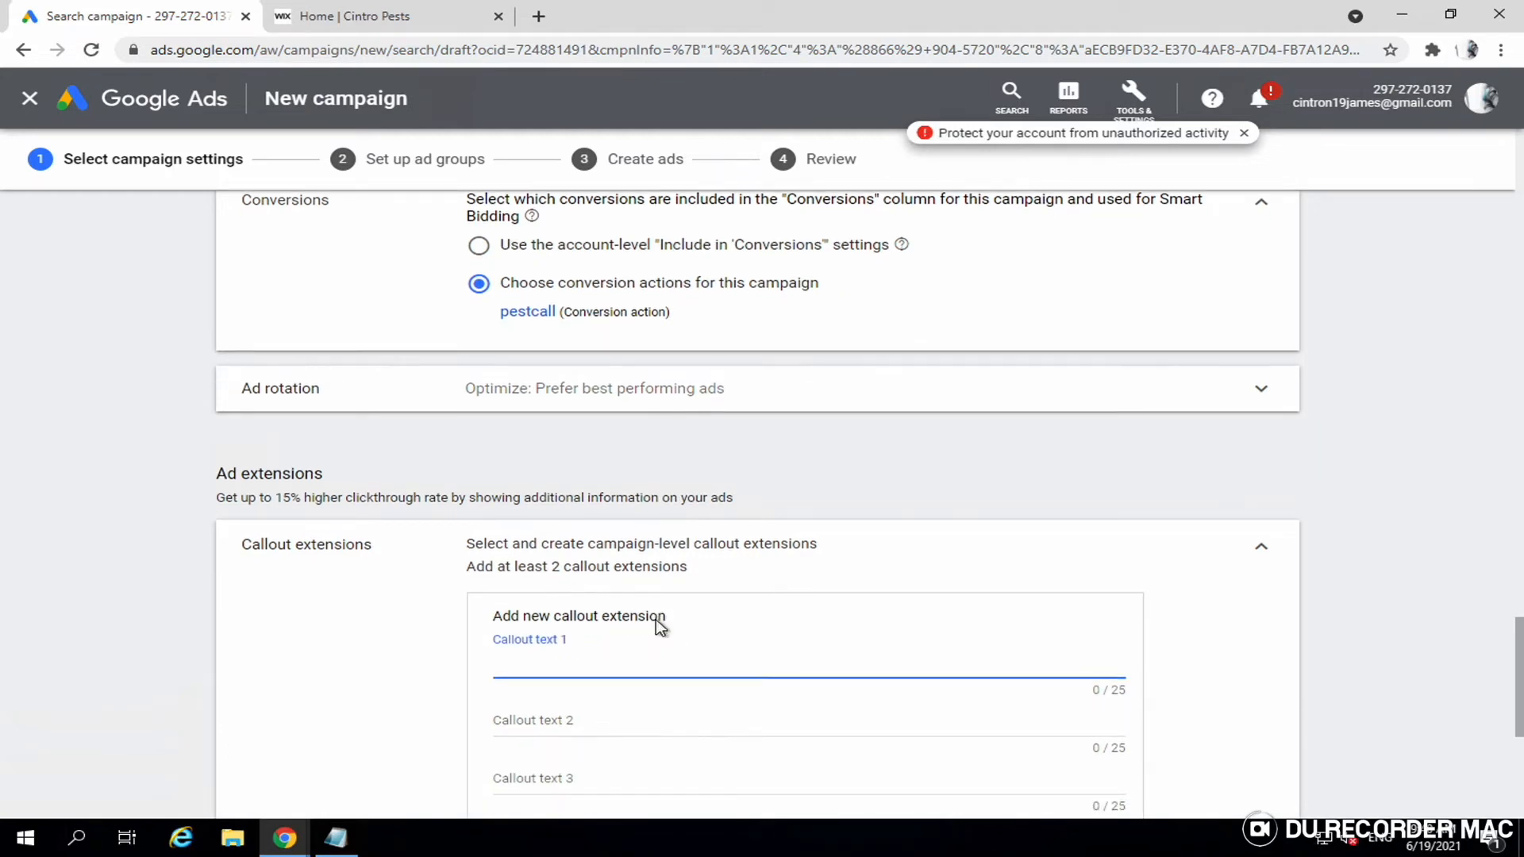
scroll(656, 627, down, 1)
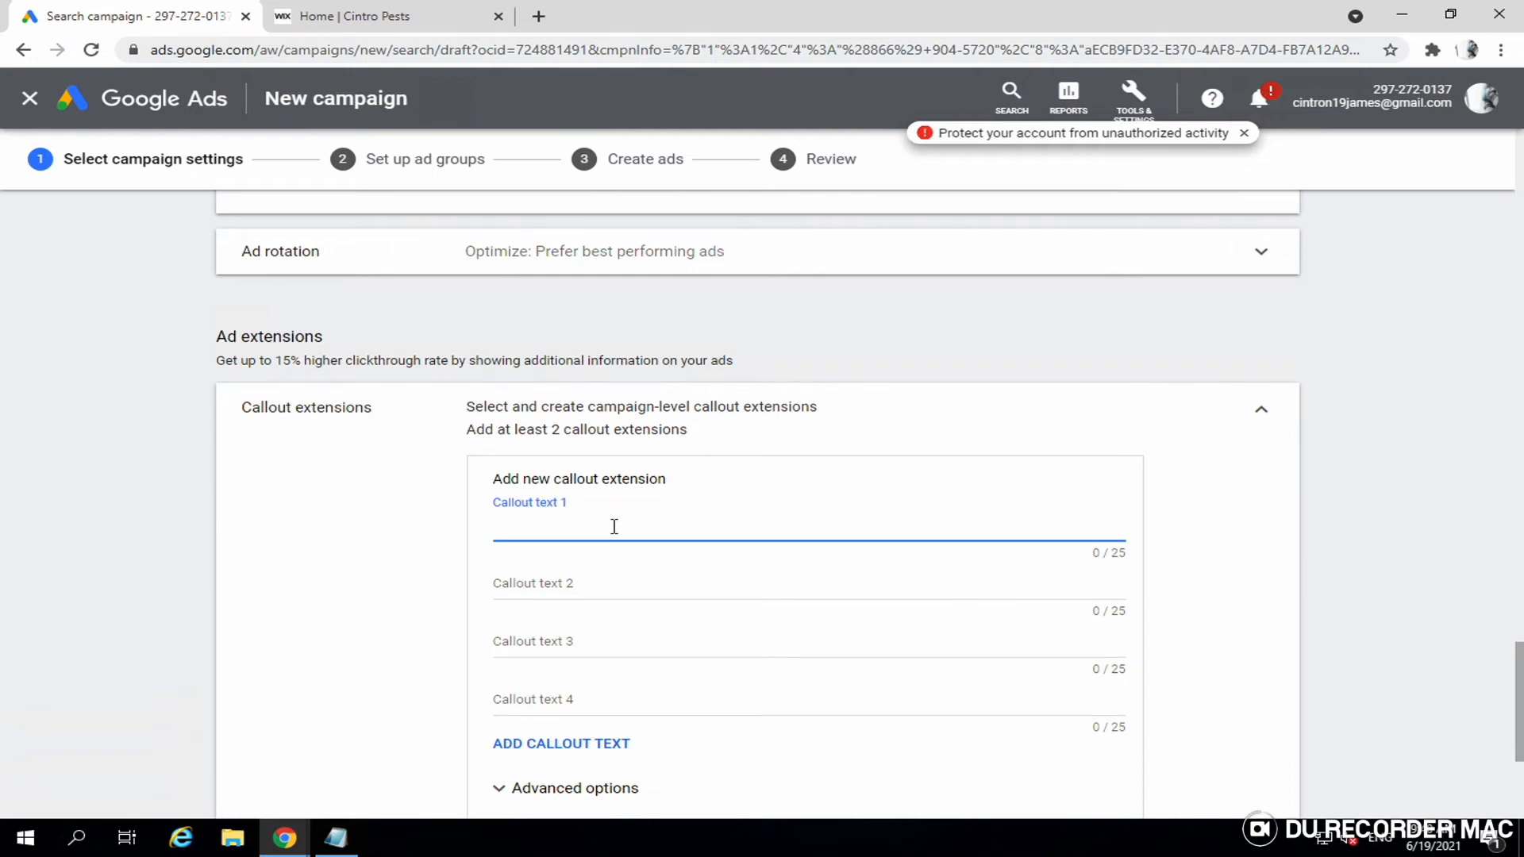
- Enter callouts '15+ Years Of Experiene', '24/7 Open' and 'Emergency Services', then save them
text(15)
text(+ Years Of Experienc)
key(Tab)
text(24)
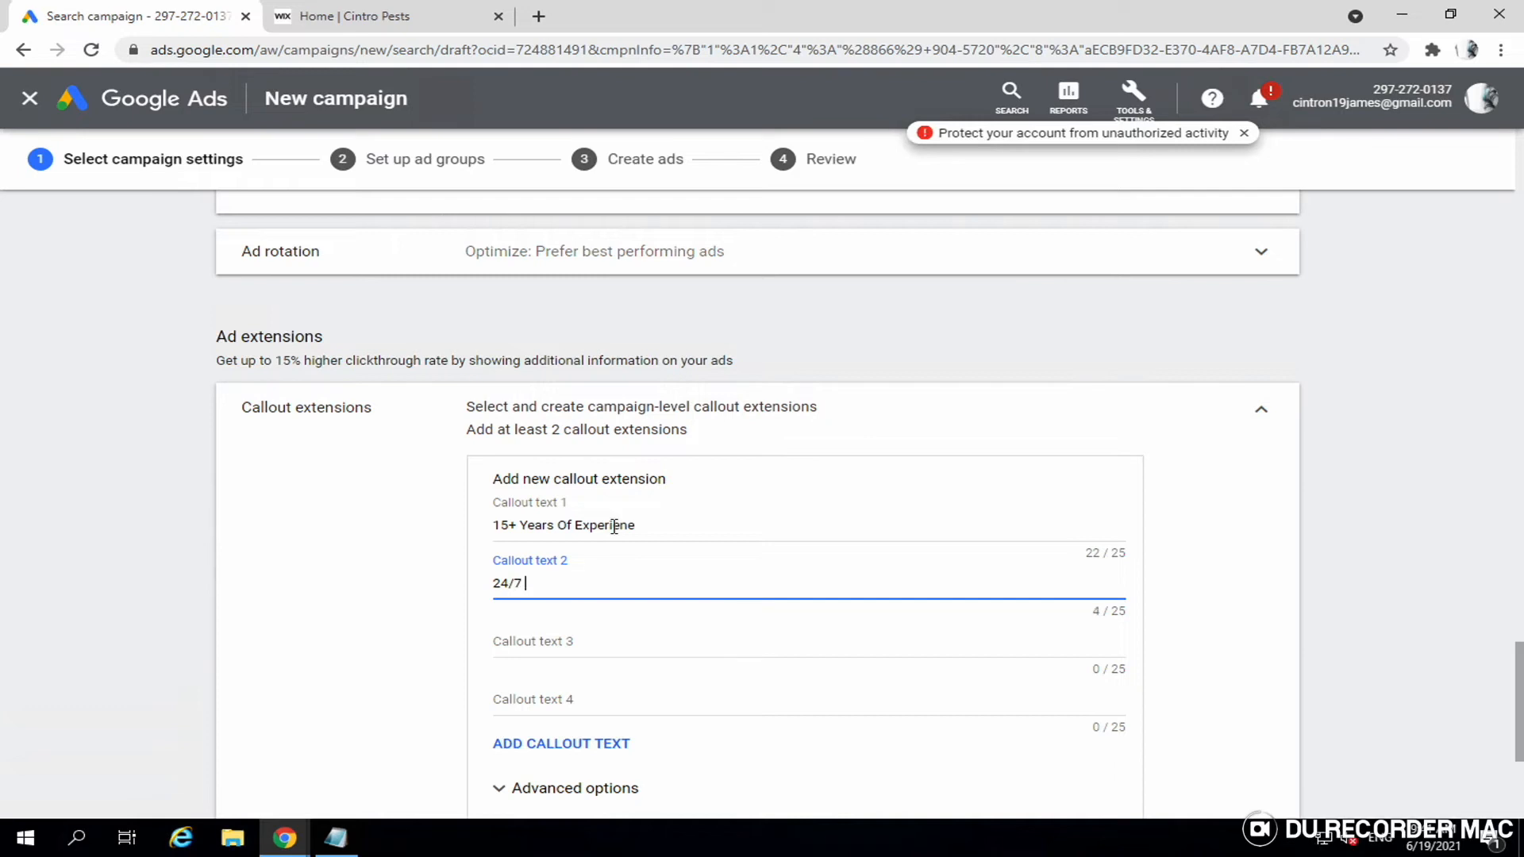
text(/7 Open)
key(Tab)
text(Emergency S)
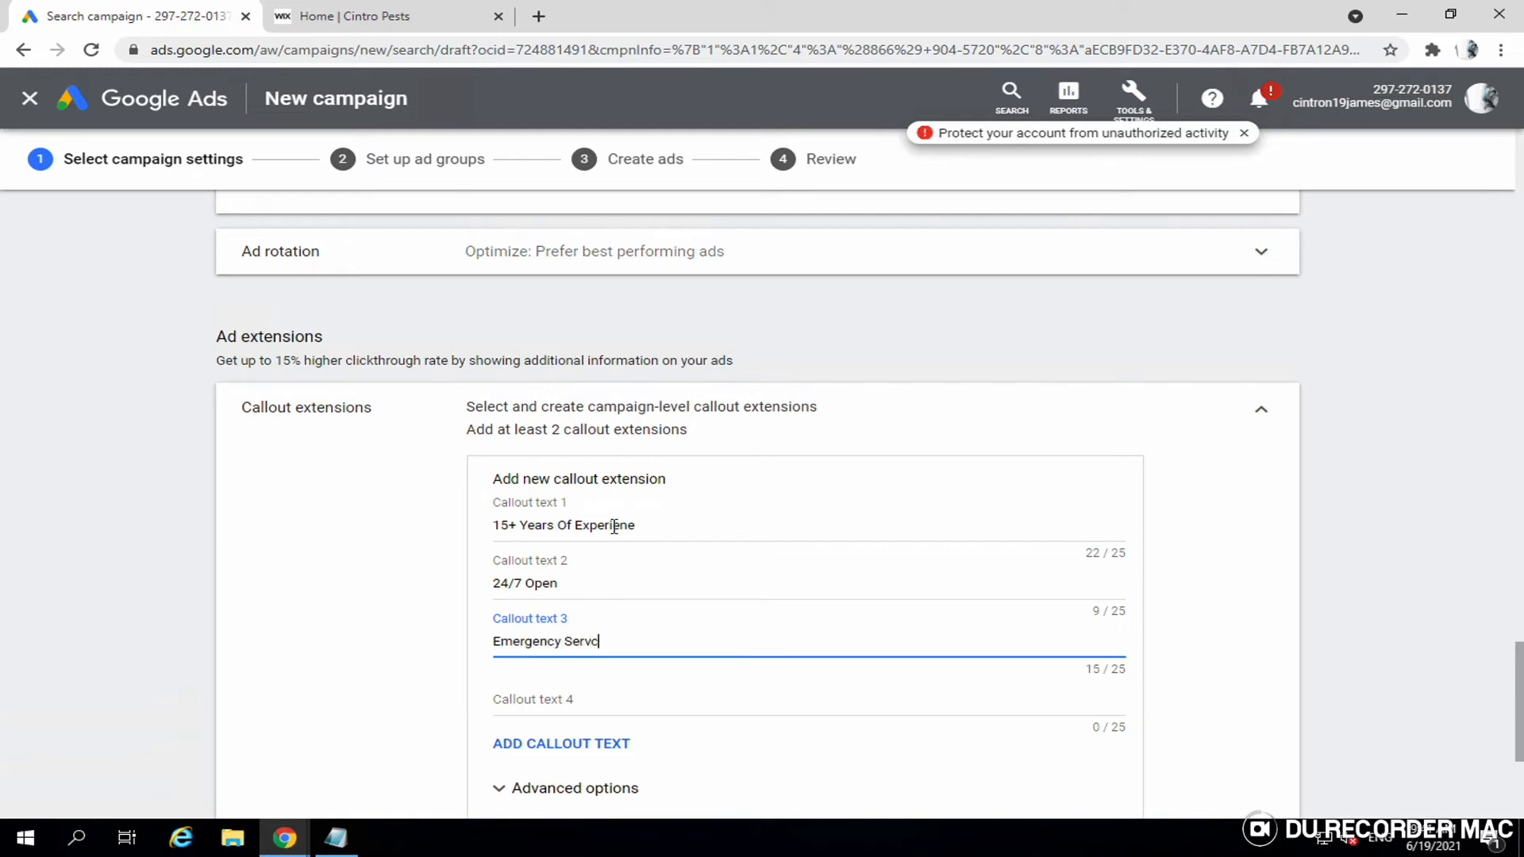
text(ervices)
scroll(614, 527, down, 3)
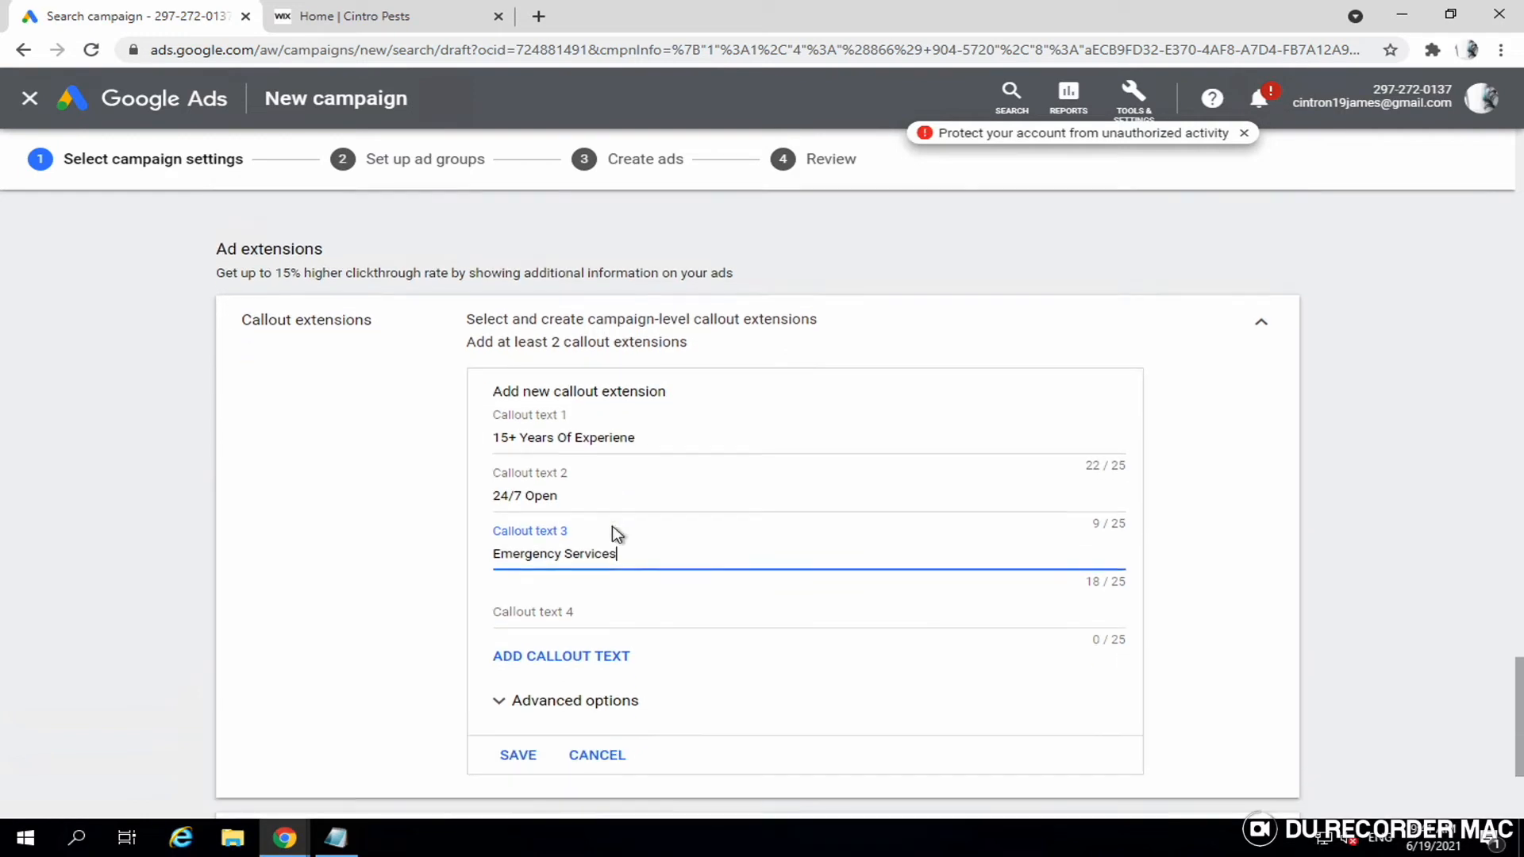
scroll(531, 593, down, 1)
click(524, 600)
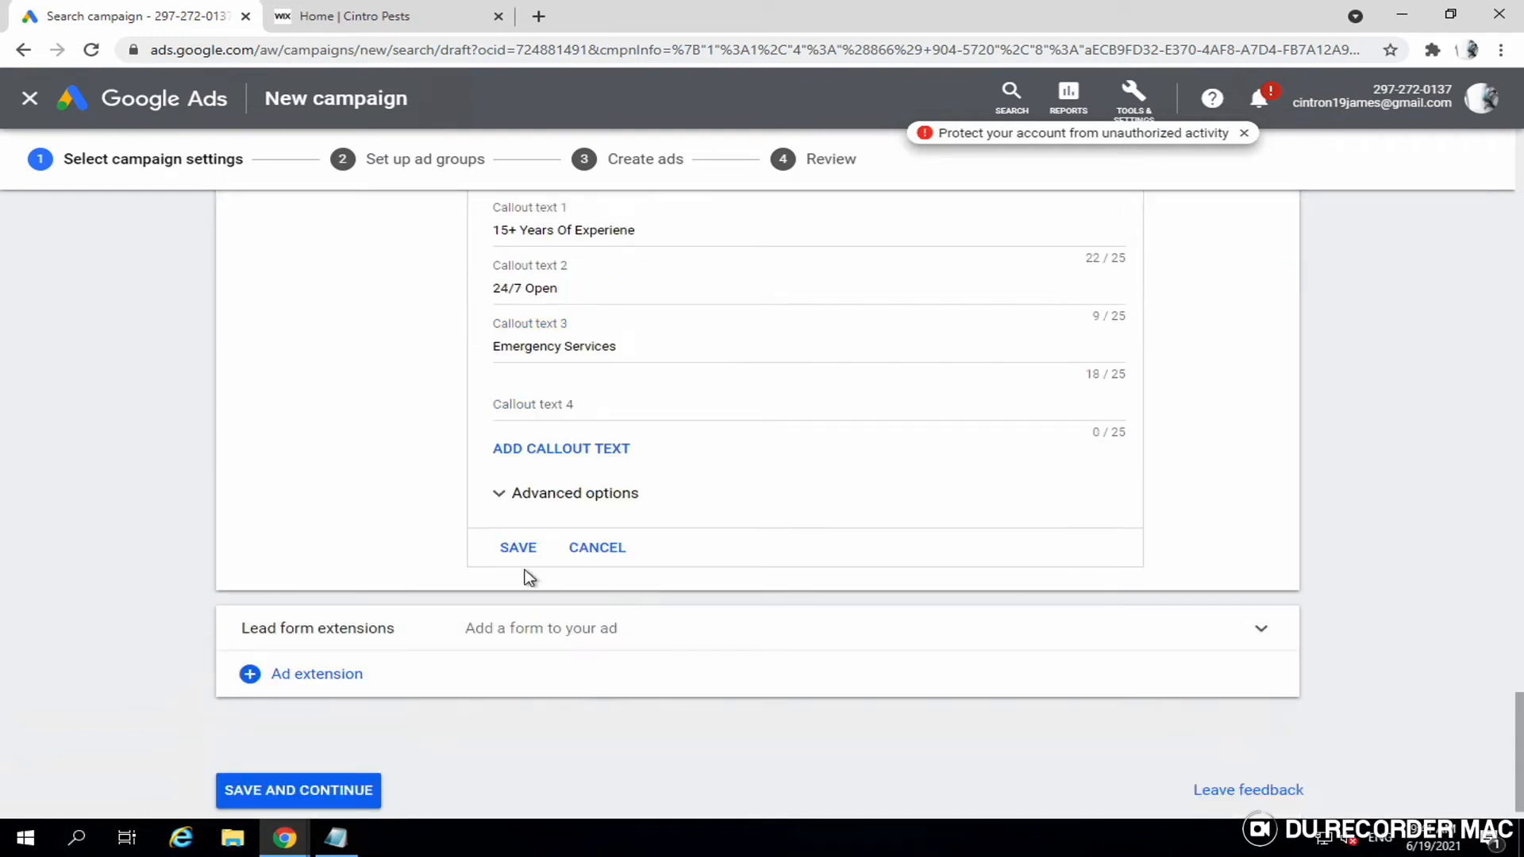
click(524, 552)
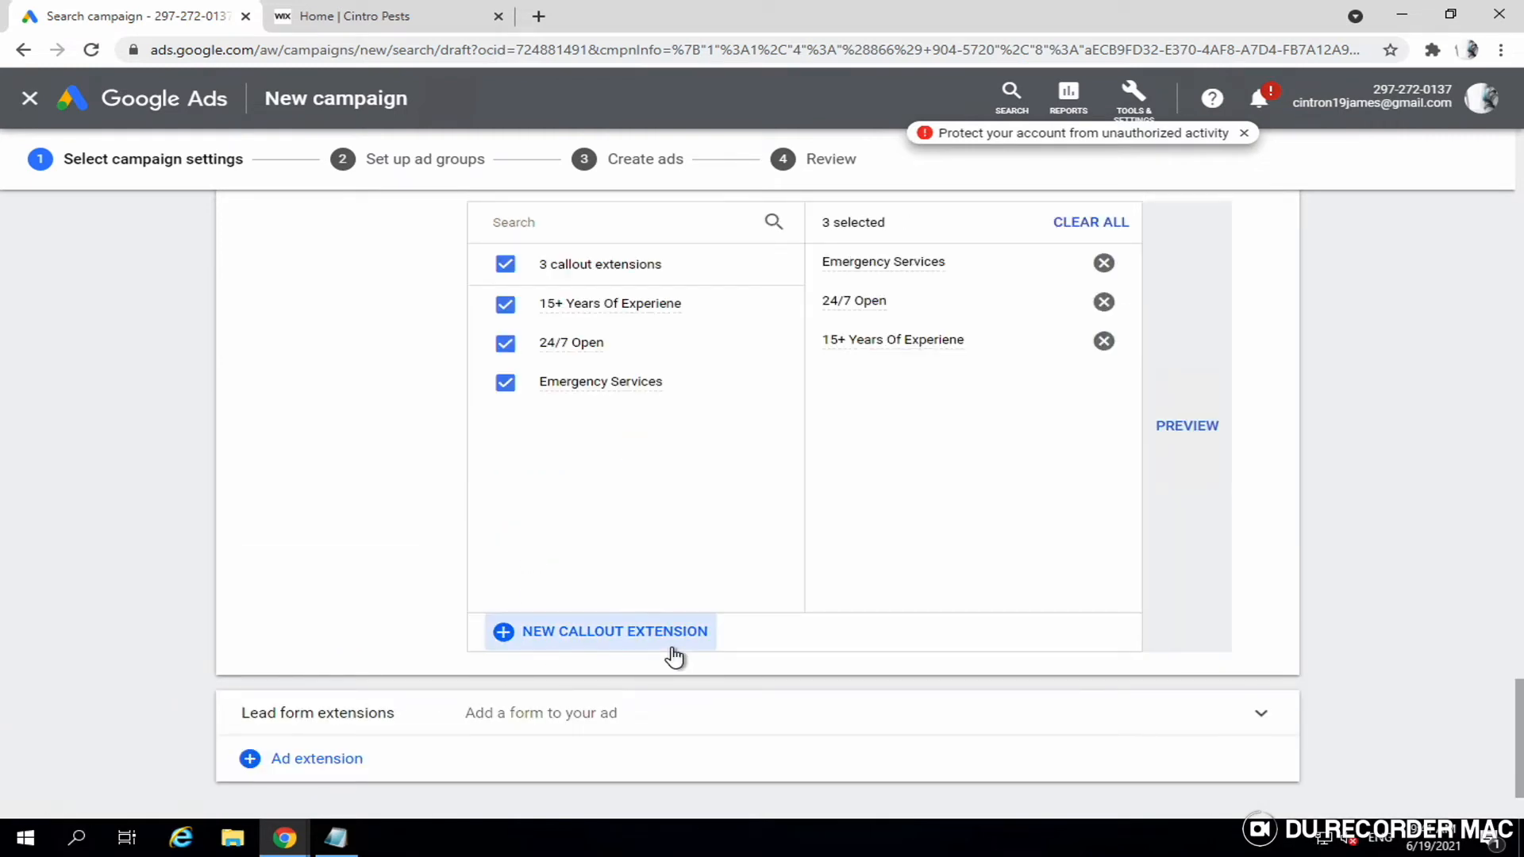
scroll(801, 546, down, 1)
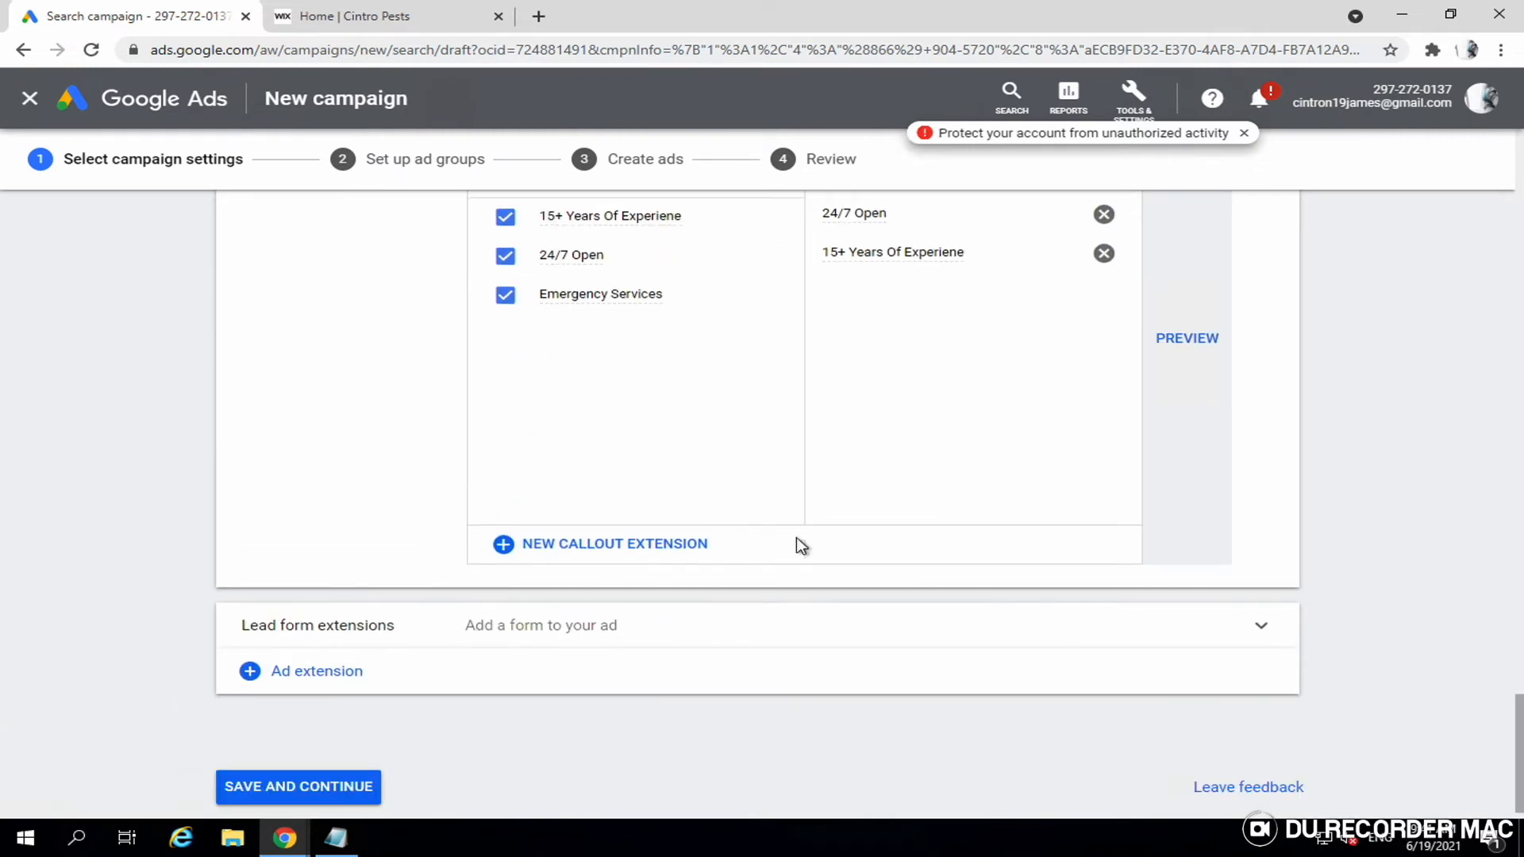
scroll(340, 793, down, 1)
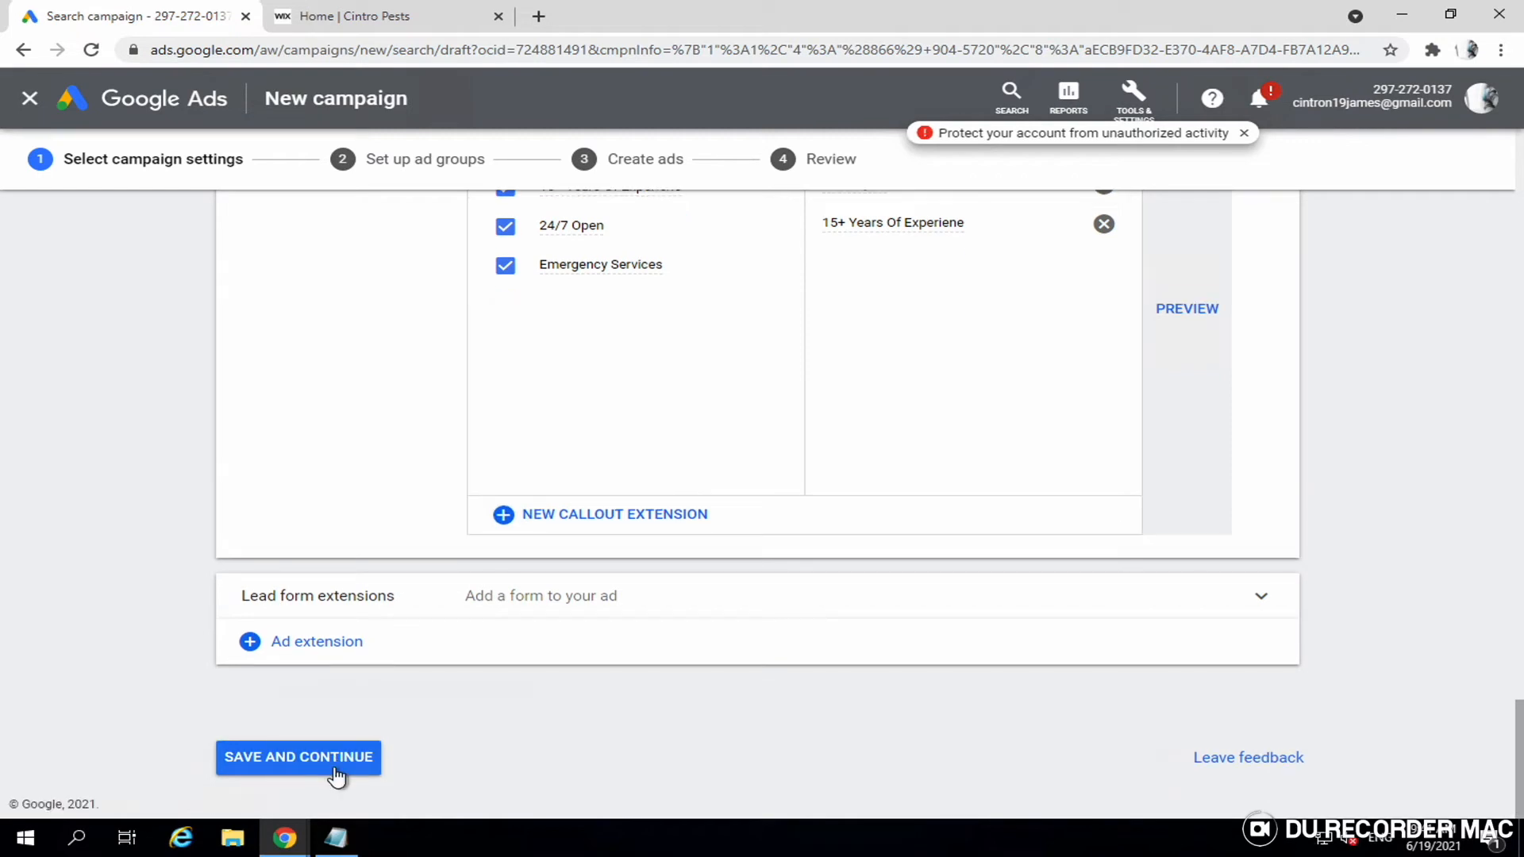
- Save the campaign settings with its three callouts and continue to Set up ad groups
click(335, 762)
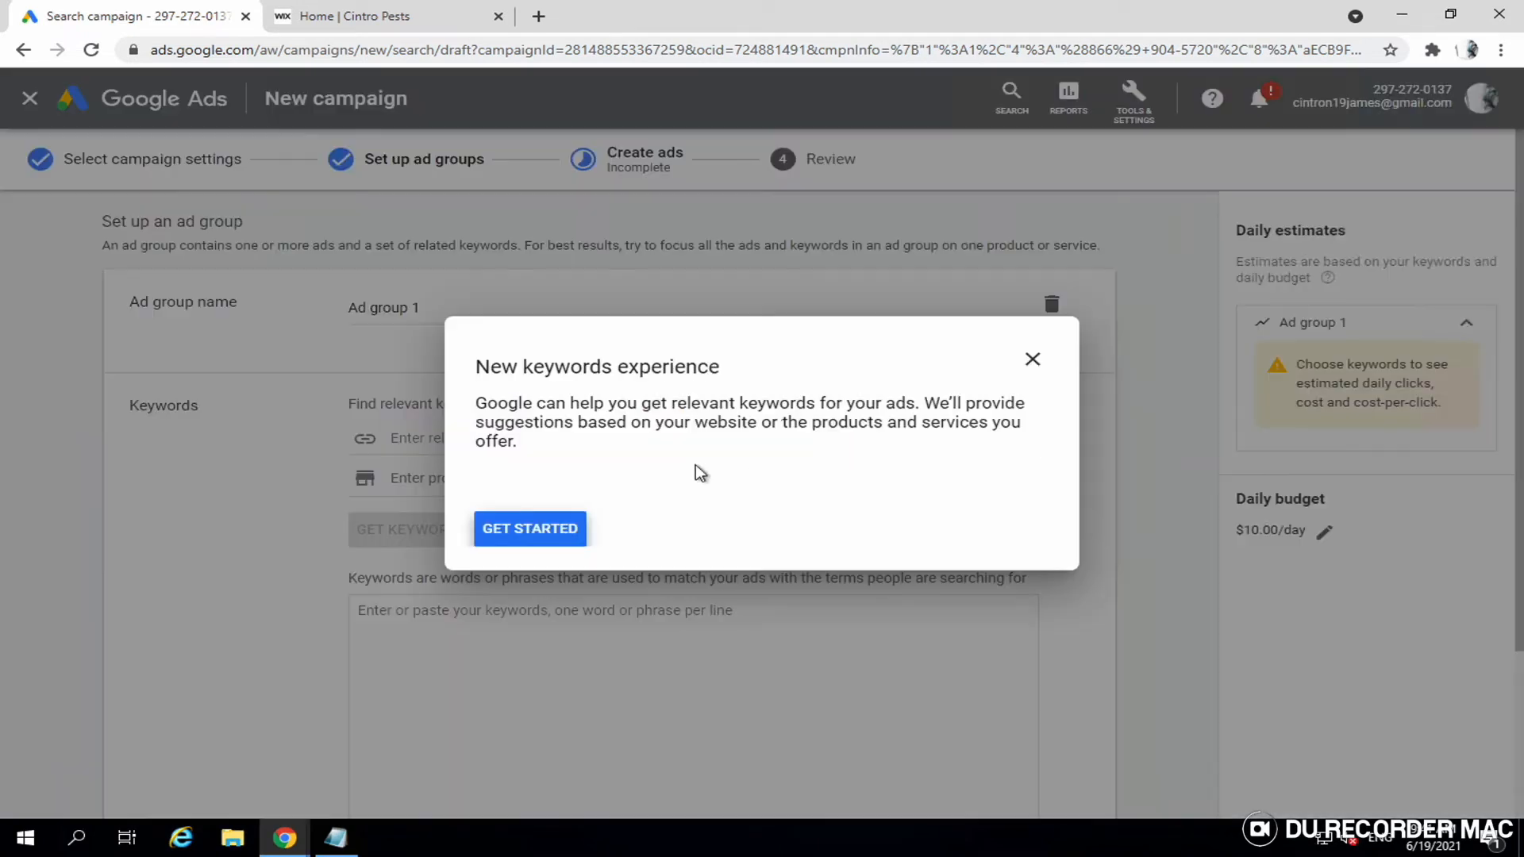
- Close the New keywords experience guide and confirm leaving it
click(1032, 364)
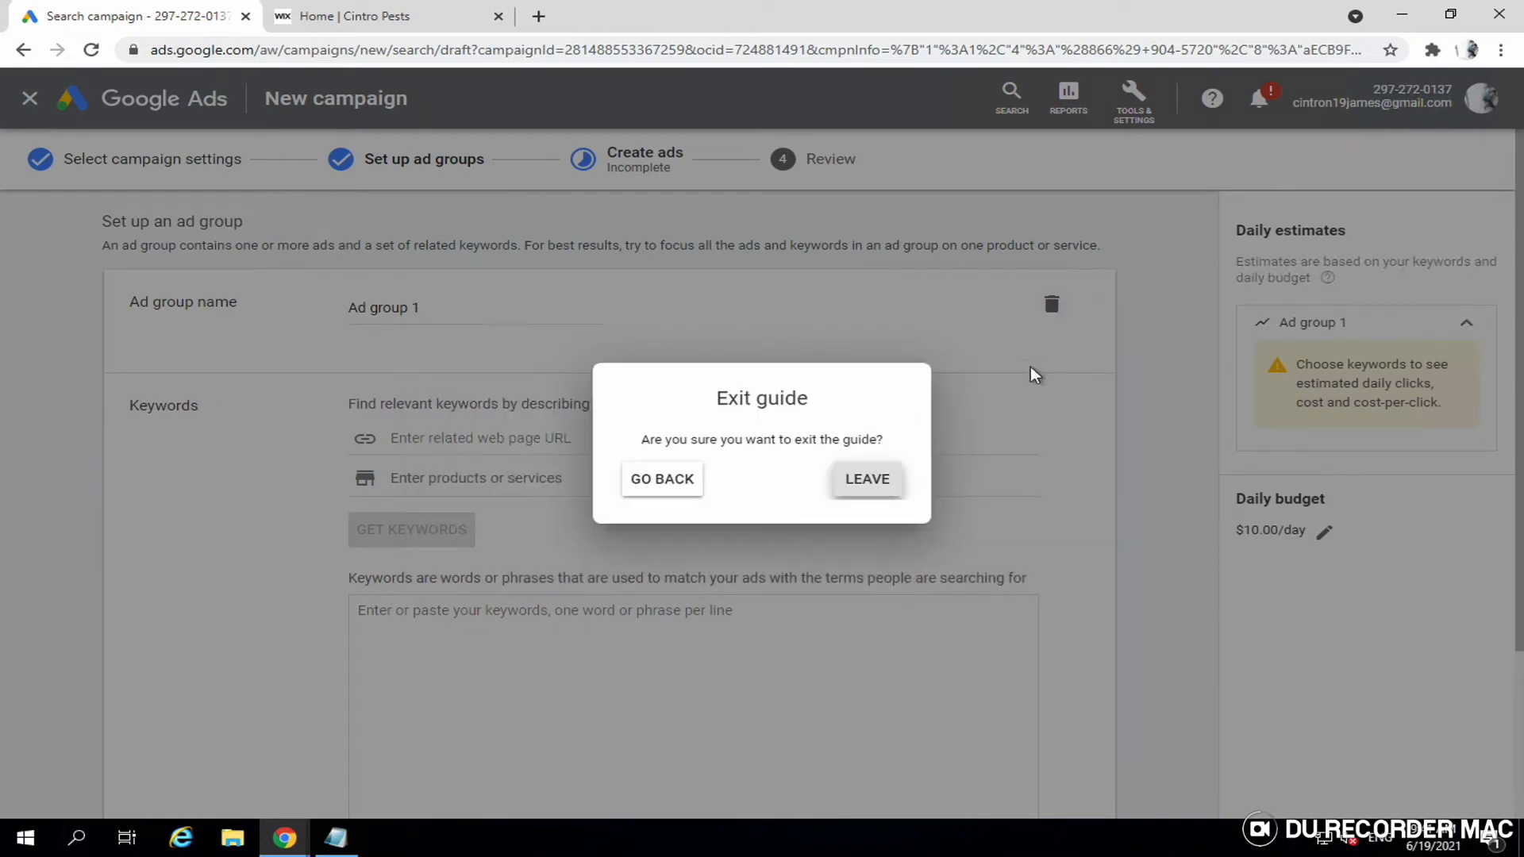
click(874, 485)
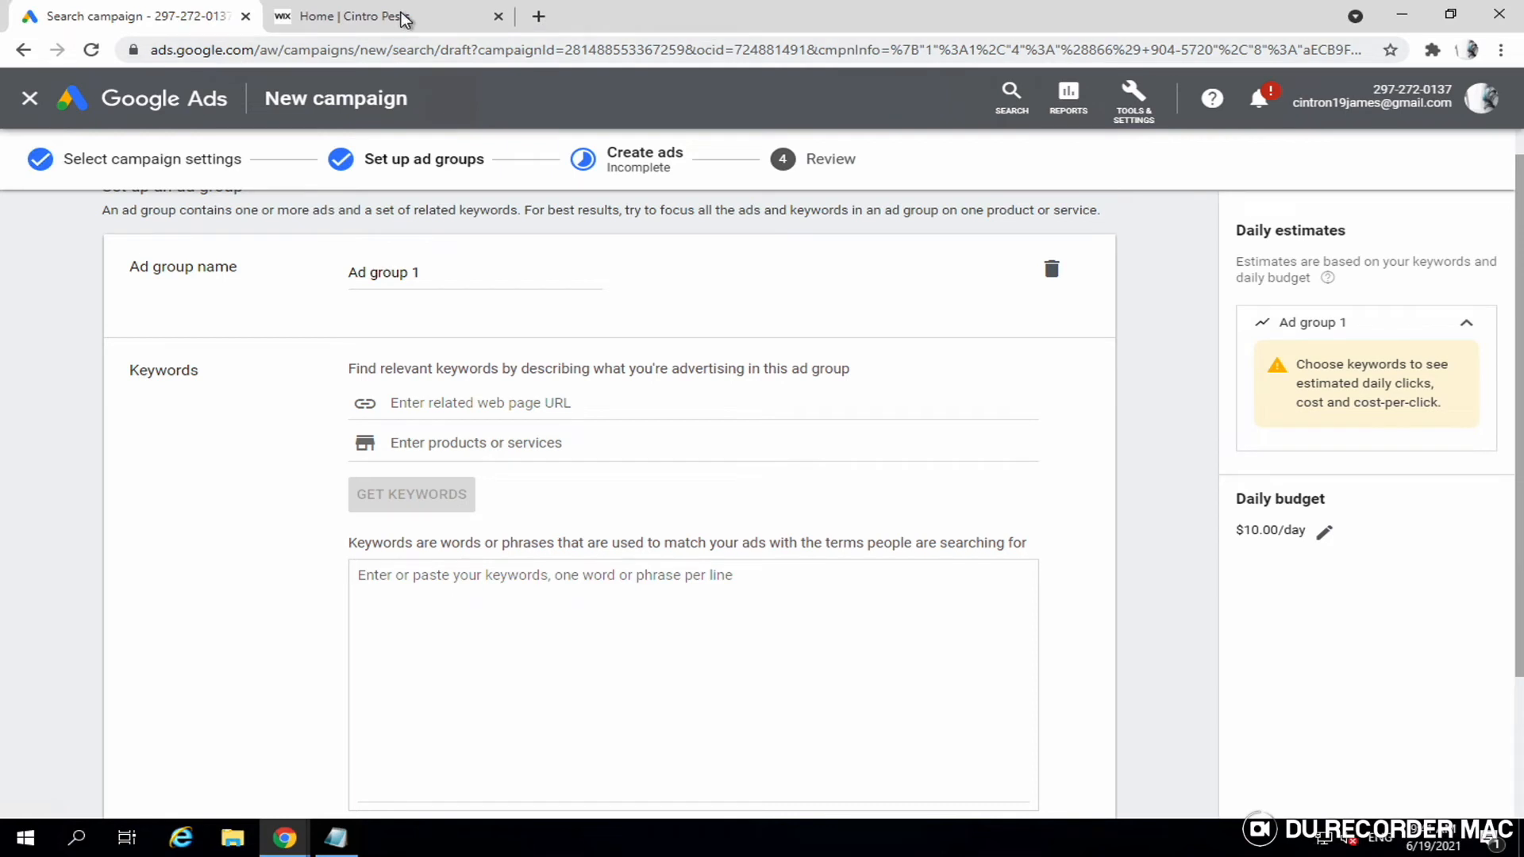
- Copy the Cintro Pests home page URL from the Wix site and return to Google Ads
click(373, 24)
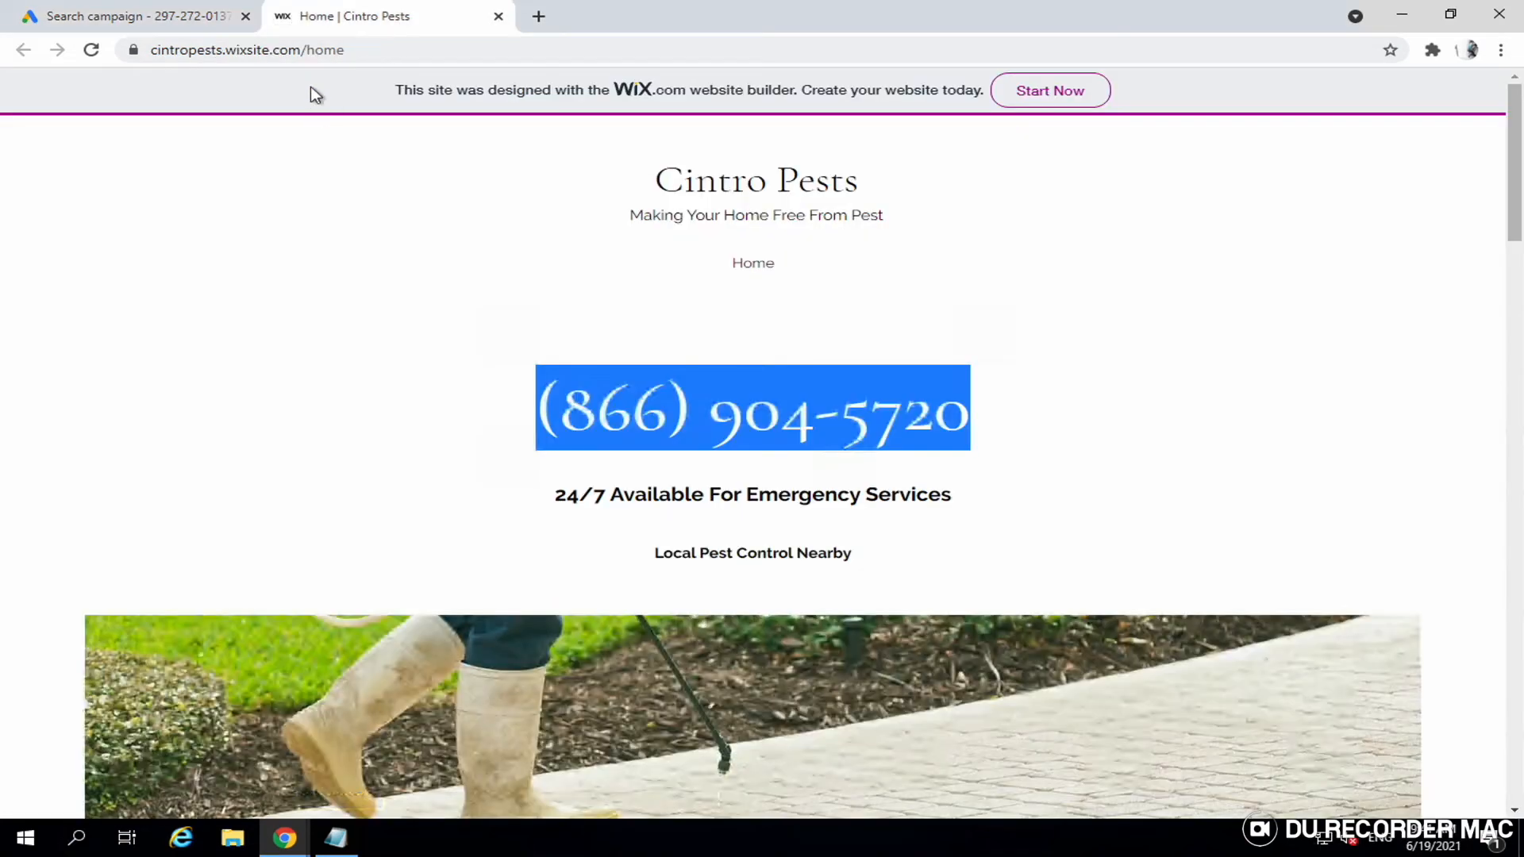
click(328, 59)
key(ctrl+c)
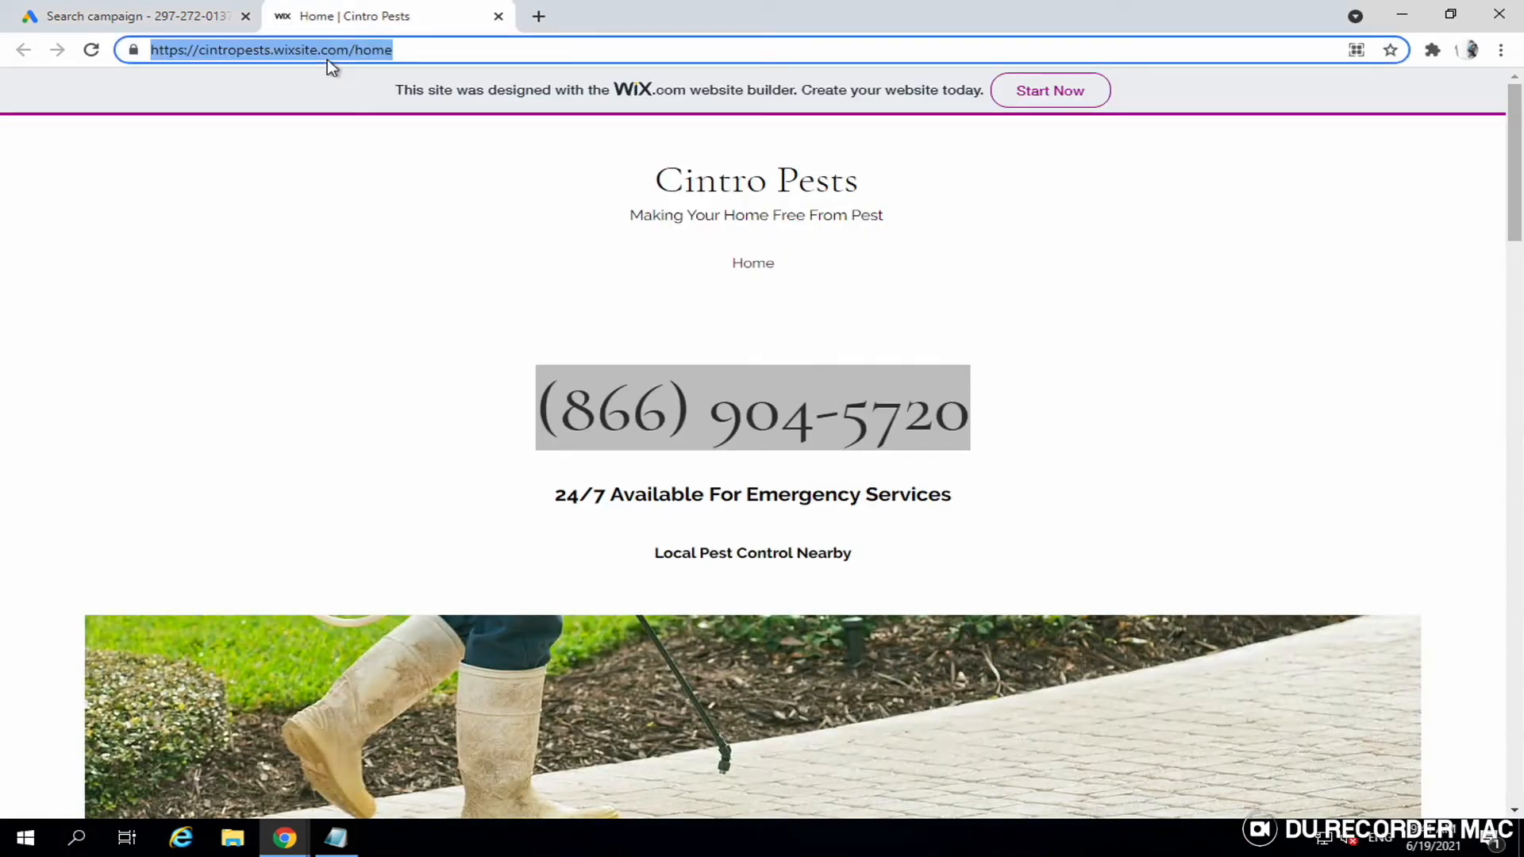
click(143, 11)
click(63, 293)
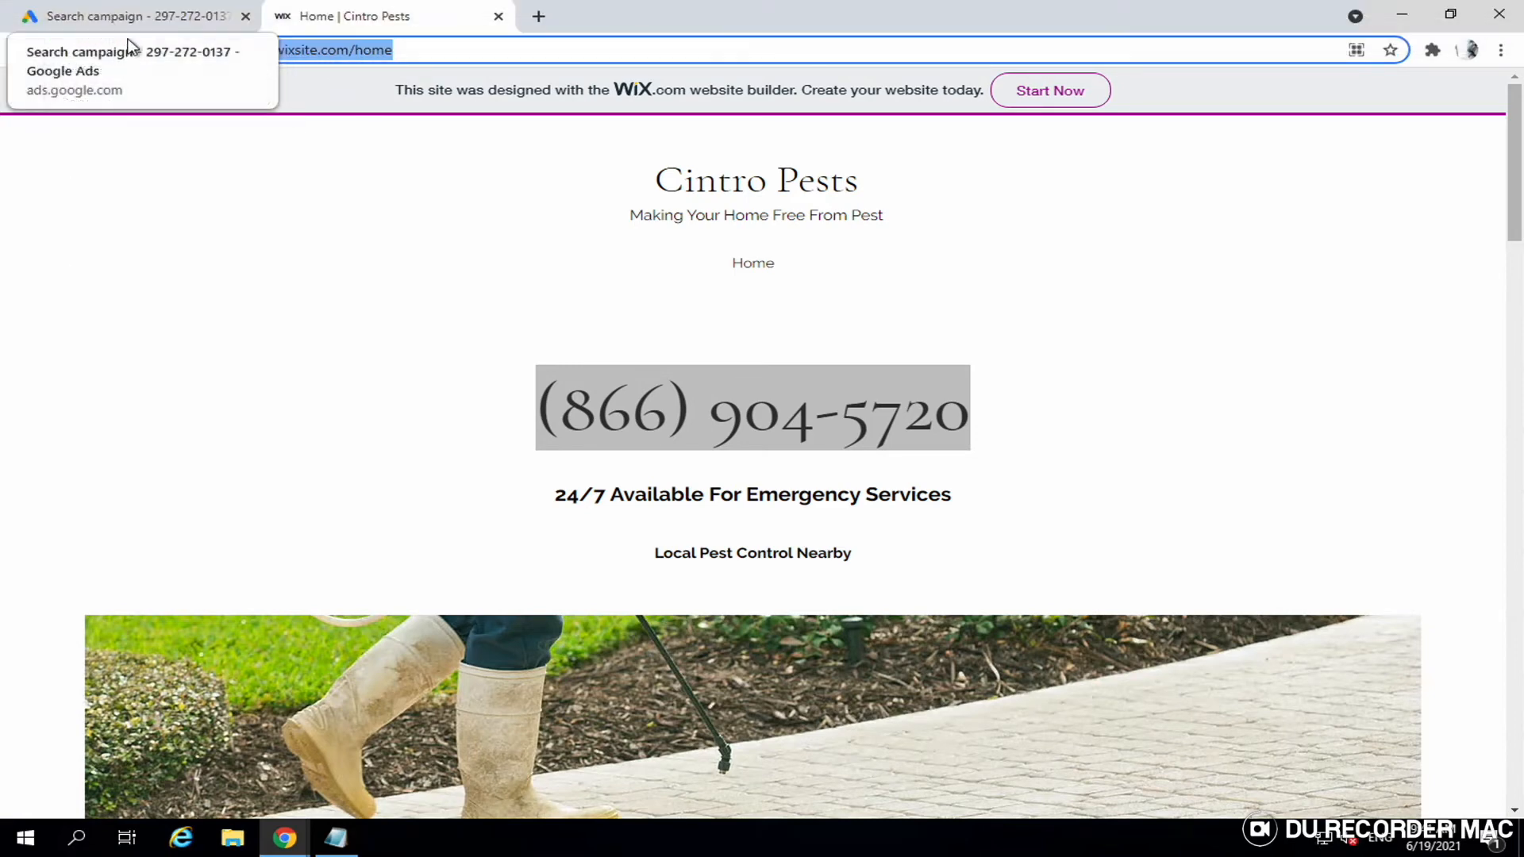
key(ctrl+Tab)
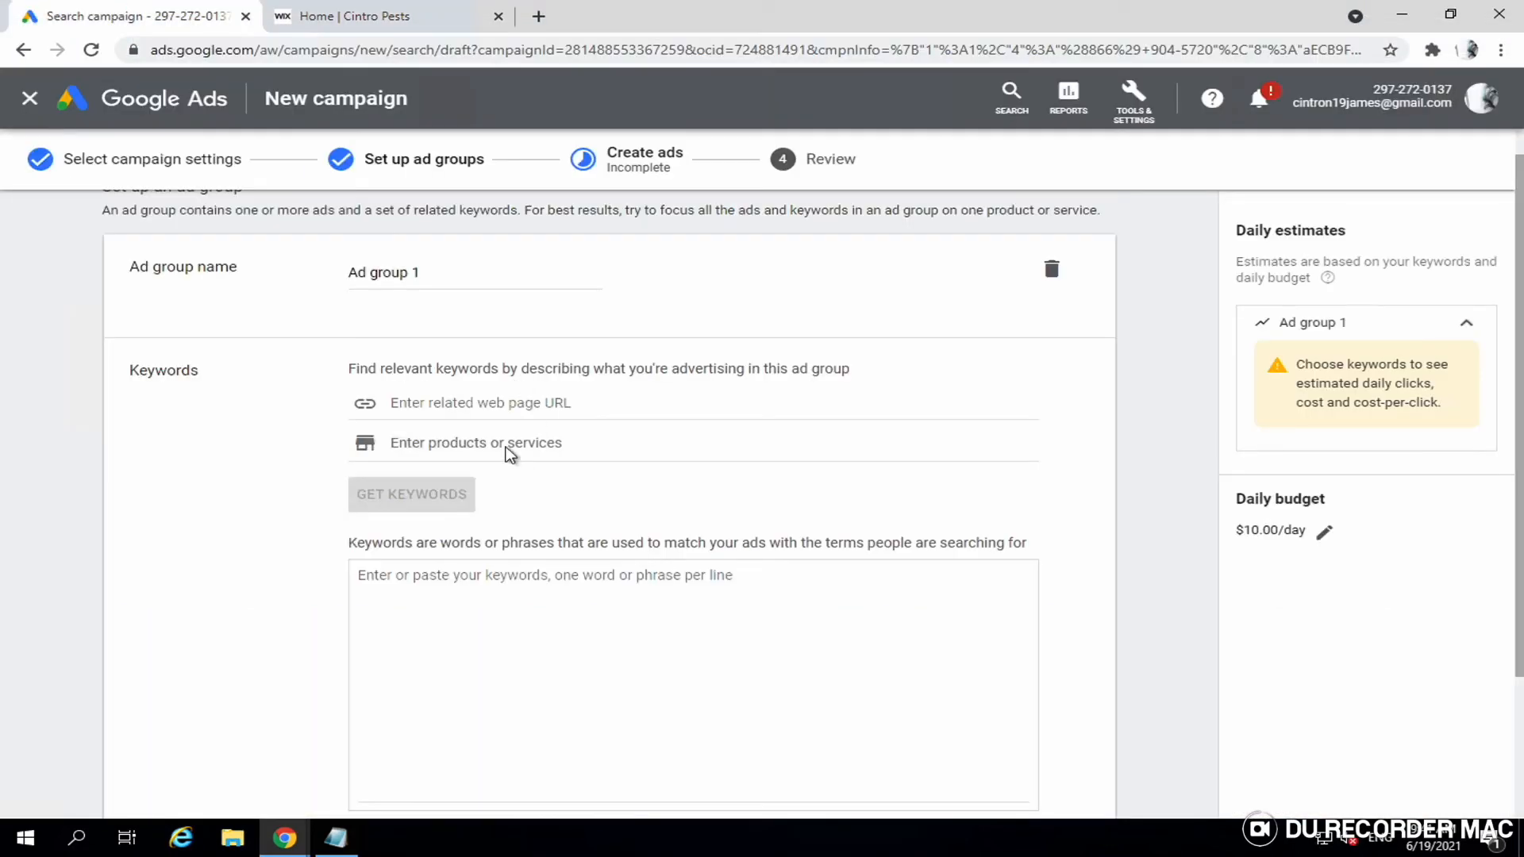
click(506, 447)
key(ctrl+v)
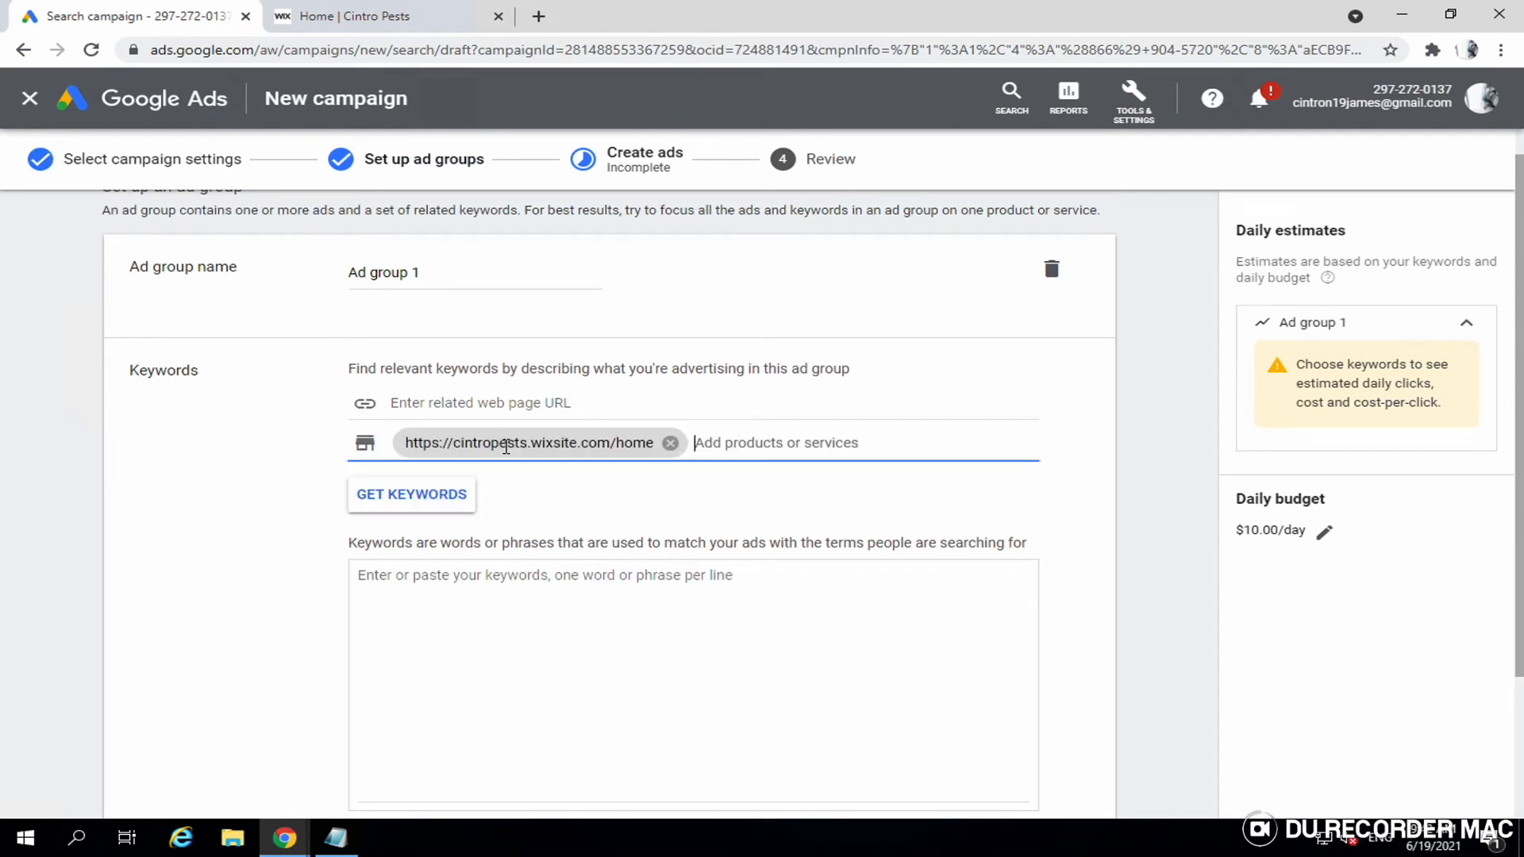
click(512, 396)
key(ctrl+v)
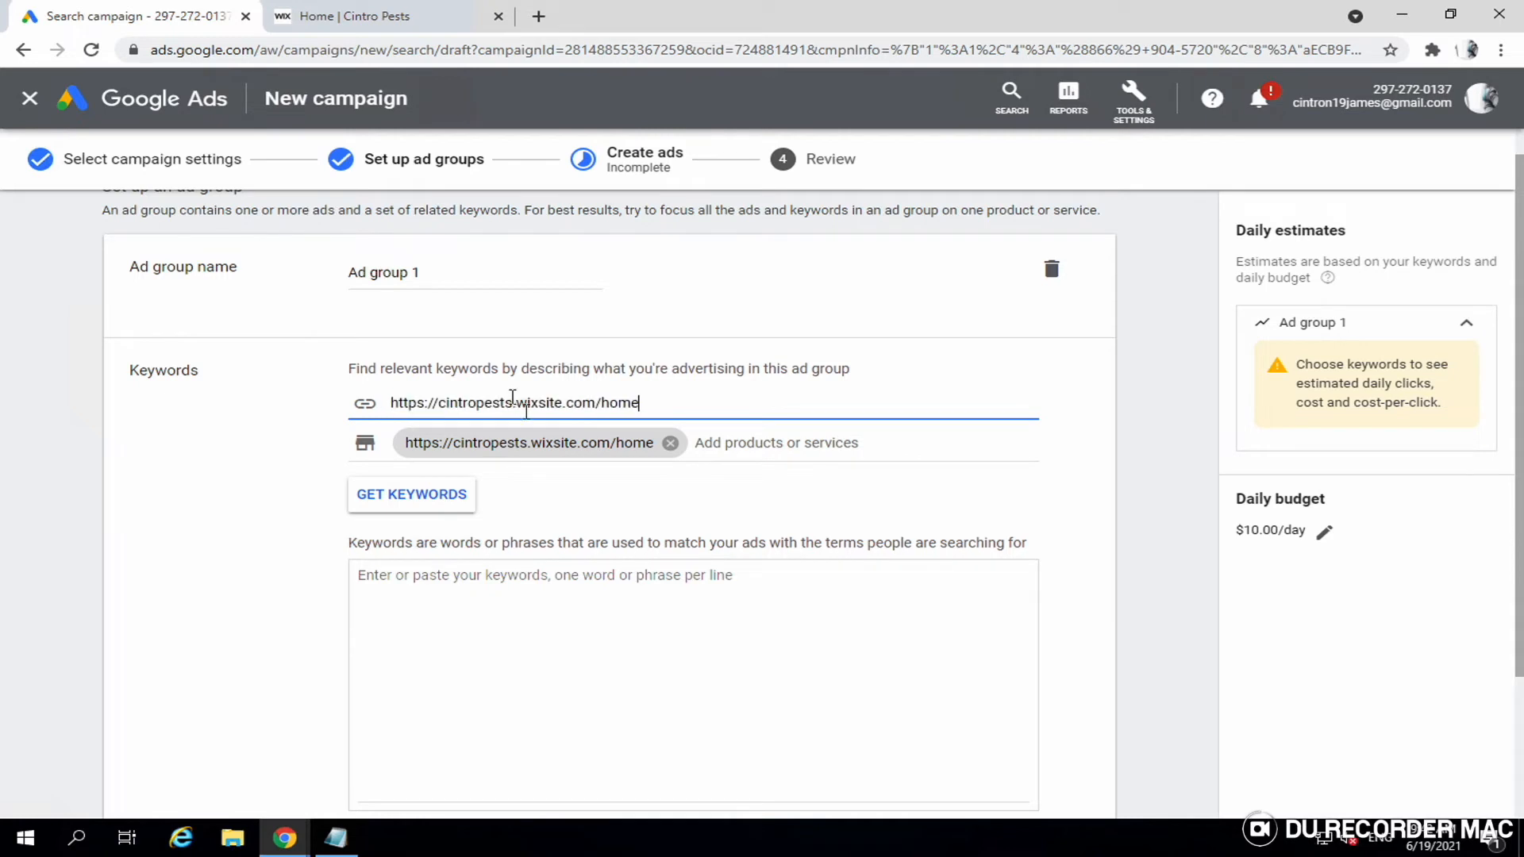
click(669, 443)
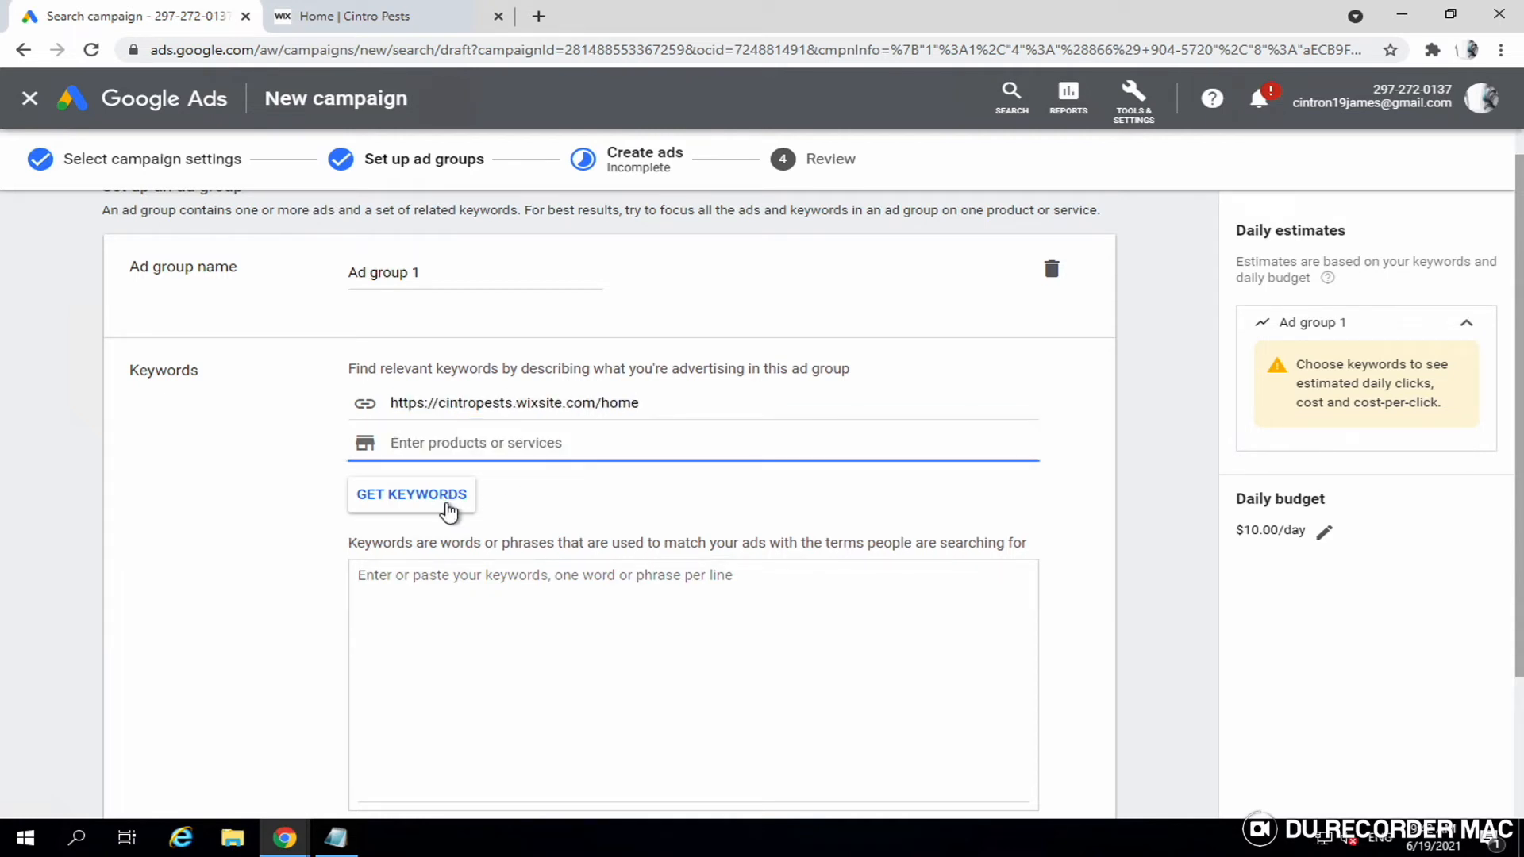
click(423, 508)
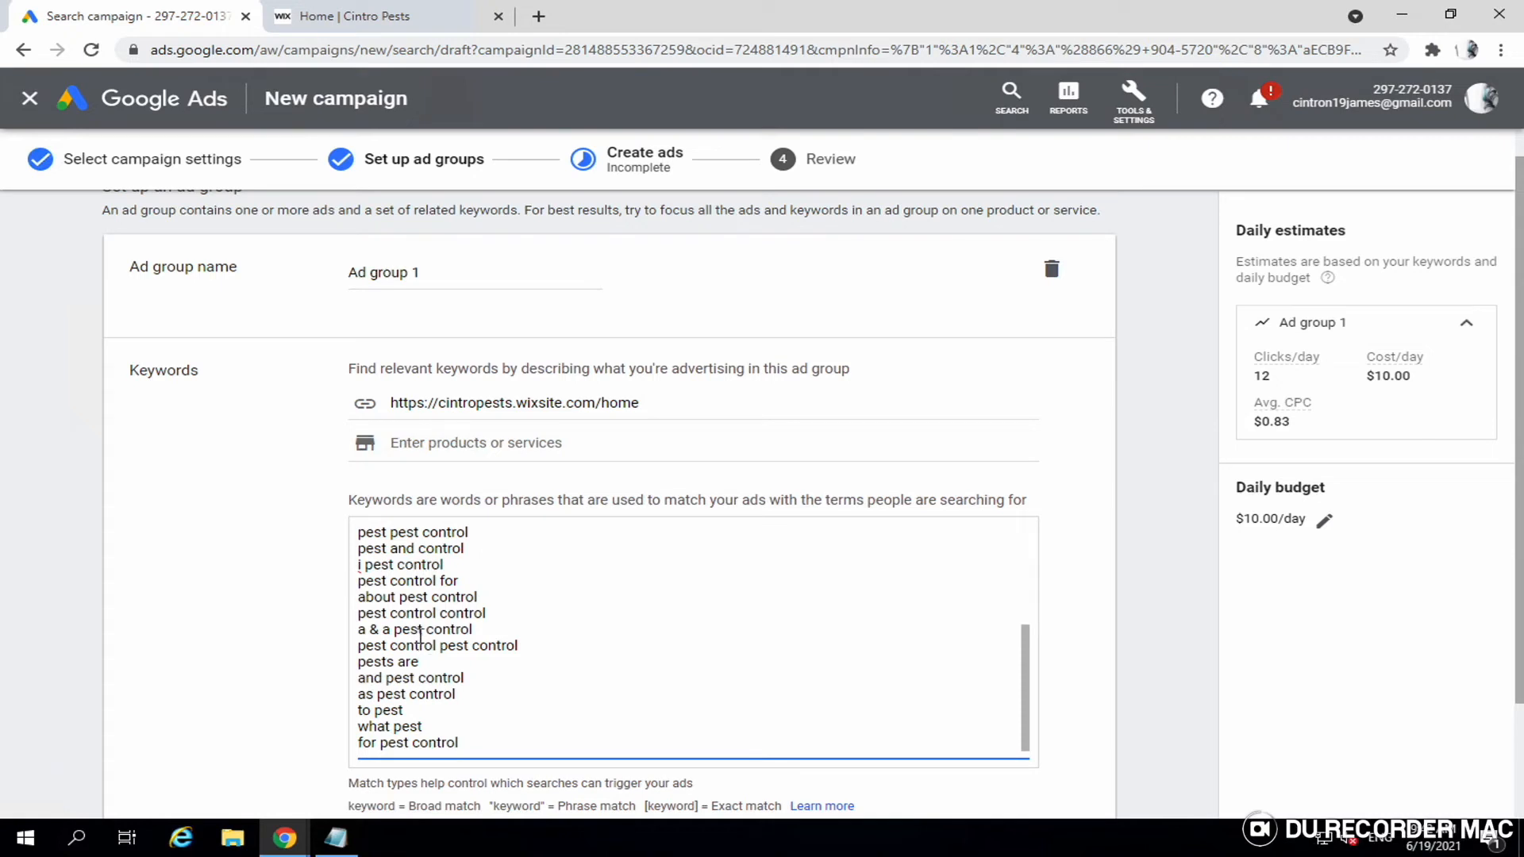
- Delete individual unwanted suggestions such as 'pests', 'home pest' and 'a pest'
scroll(458, 643, down, 1)
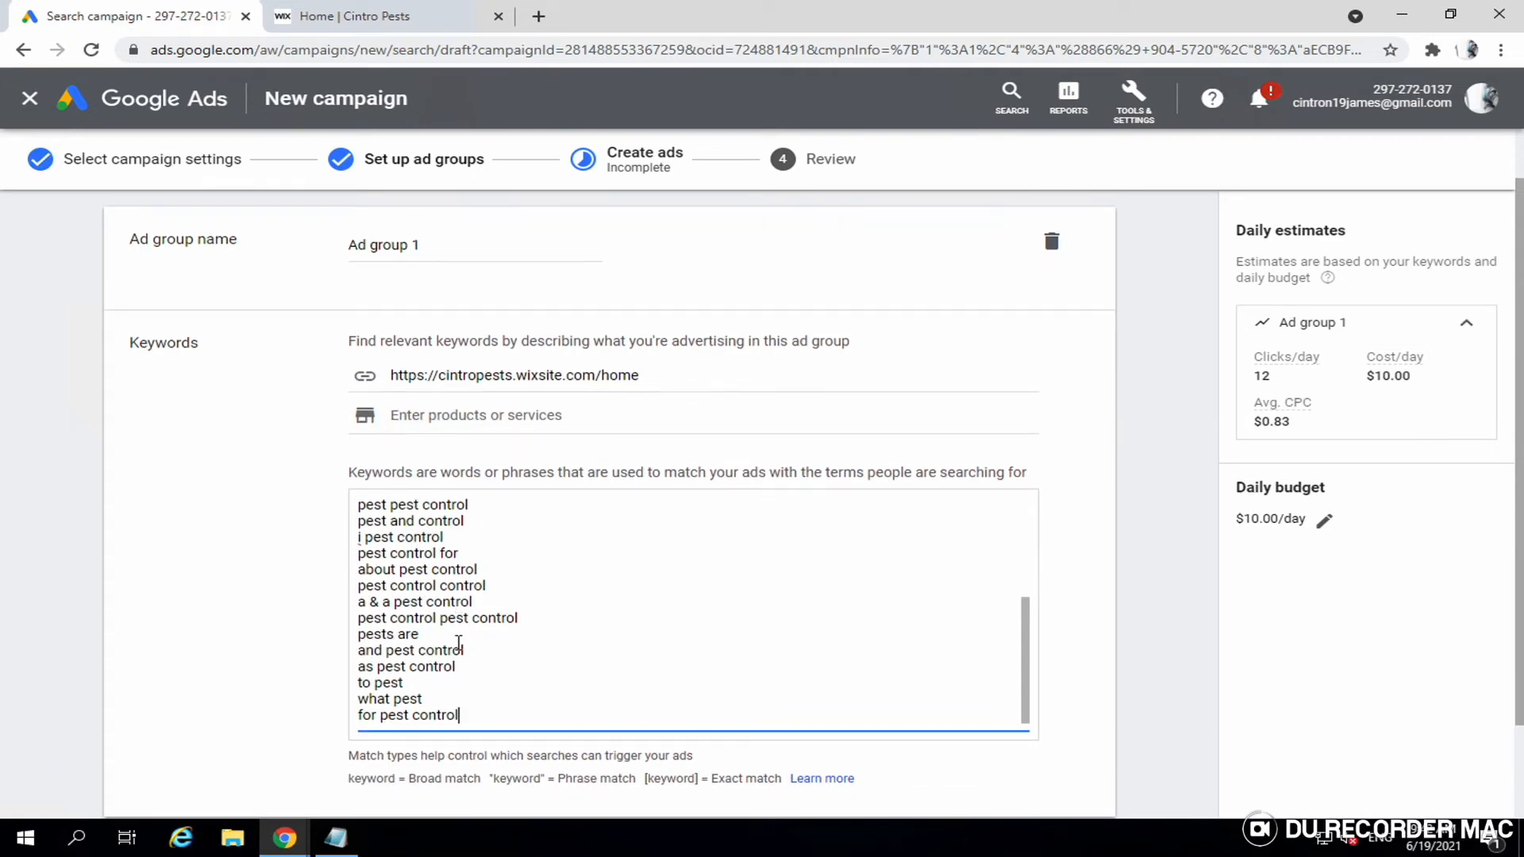
scroll(458, 643, up, 5)
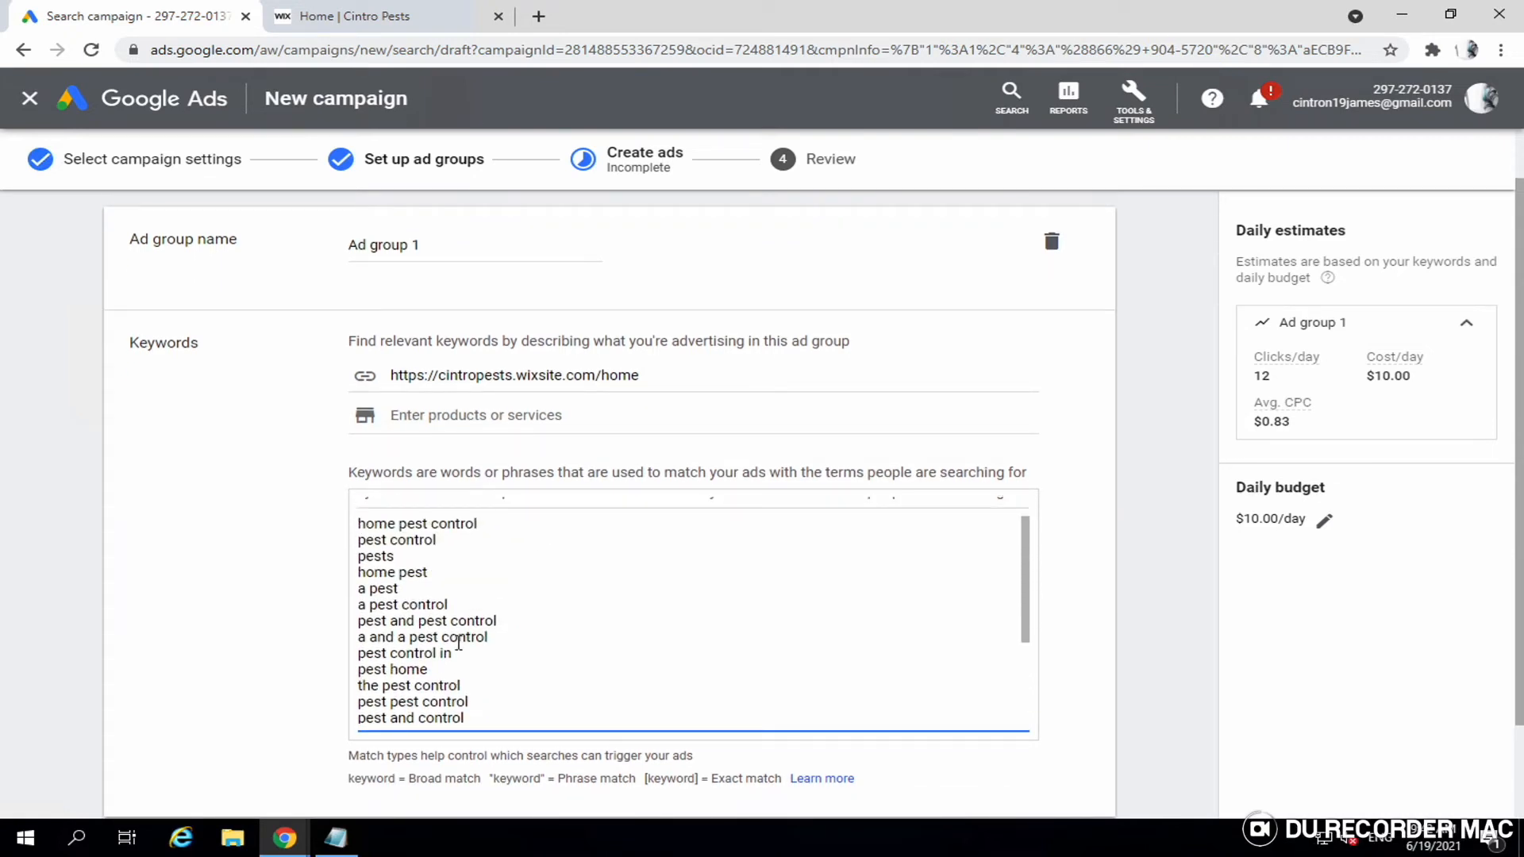
scroll(458, 643, up, 2)
scroll(458, 643, up, 1)
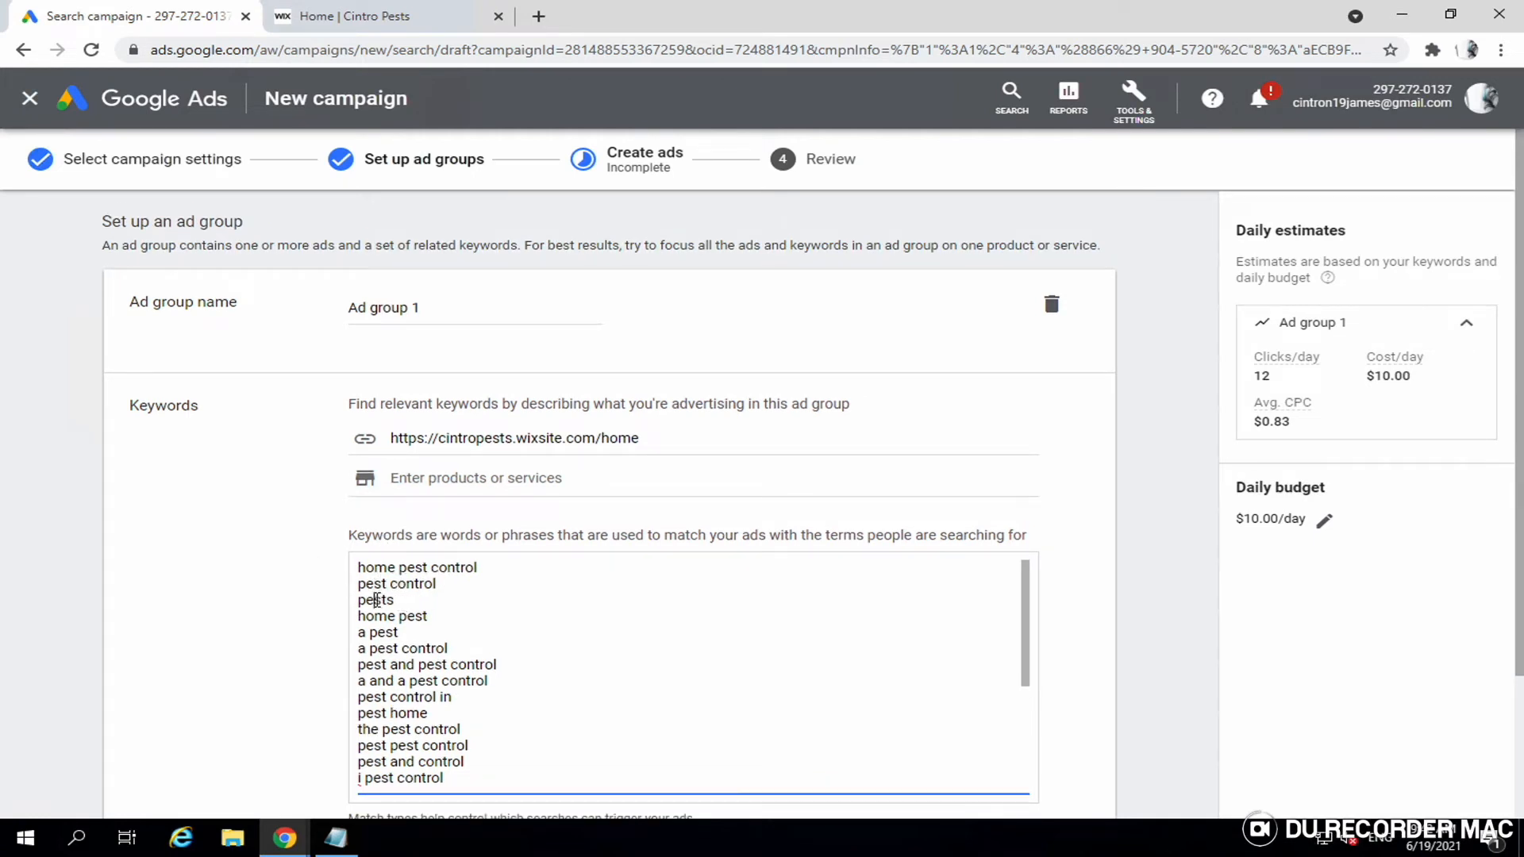
double_click(377, 600)
key(BackSpace)
key(BackSpace)
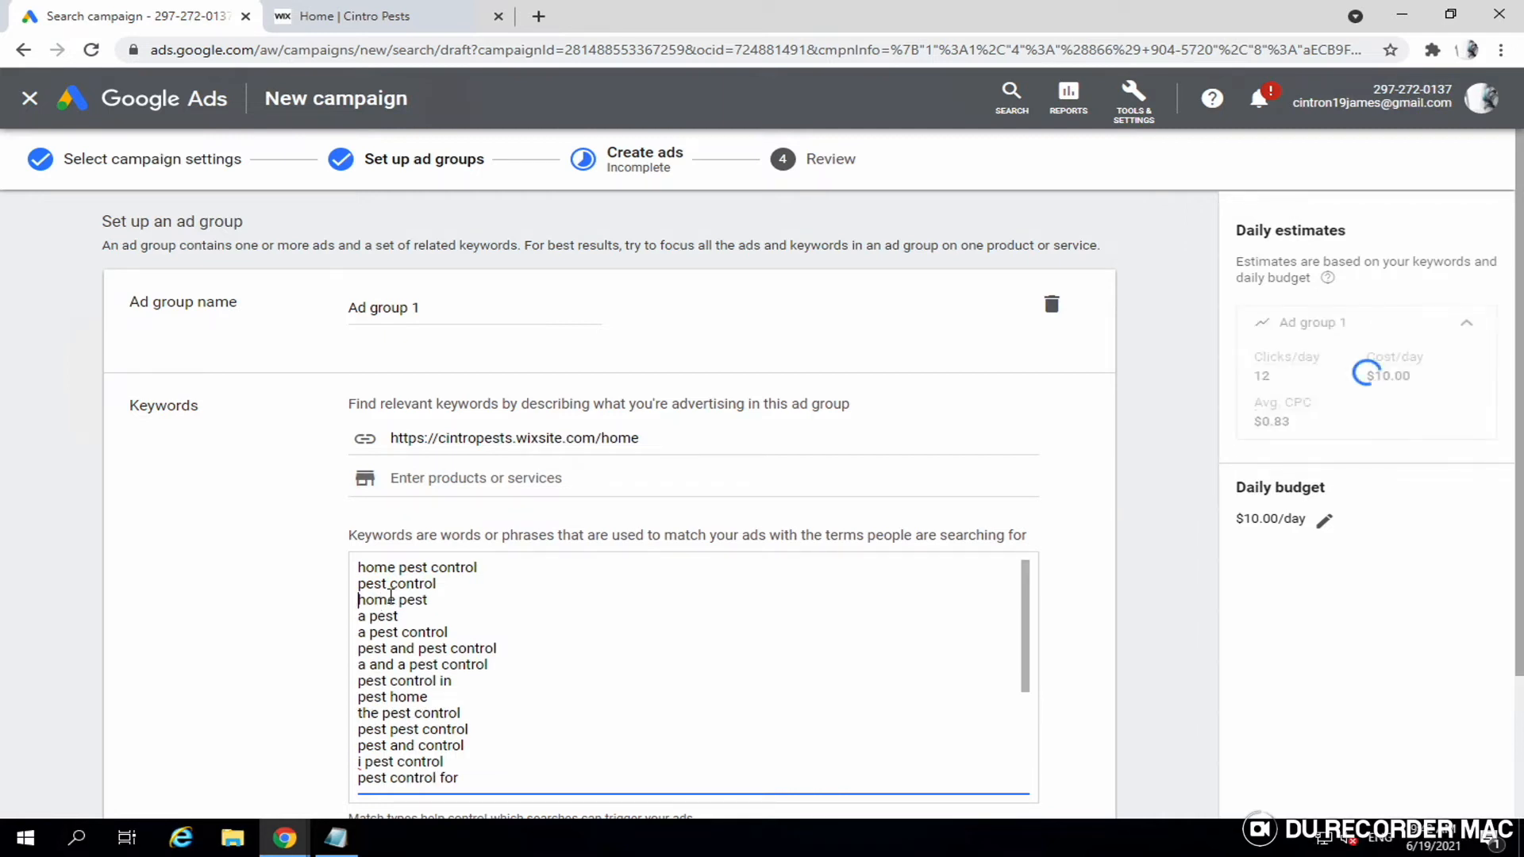
triple_click(391, 597)
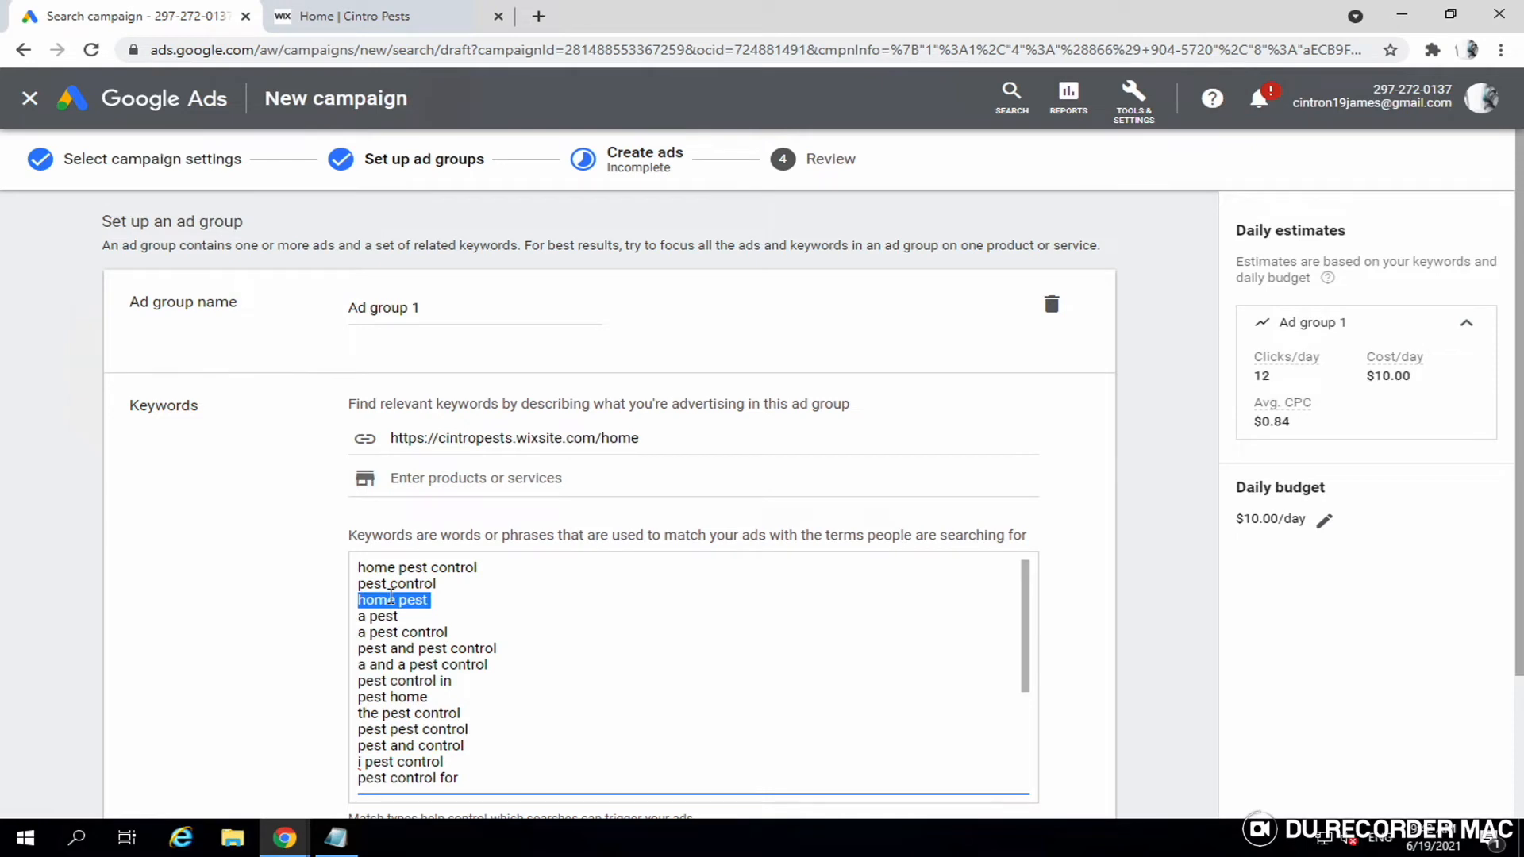
key(BackSpace)
key(BackSpace)
triple_click(390, 597)
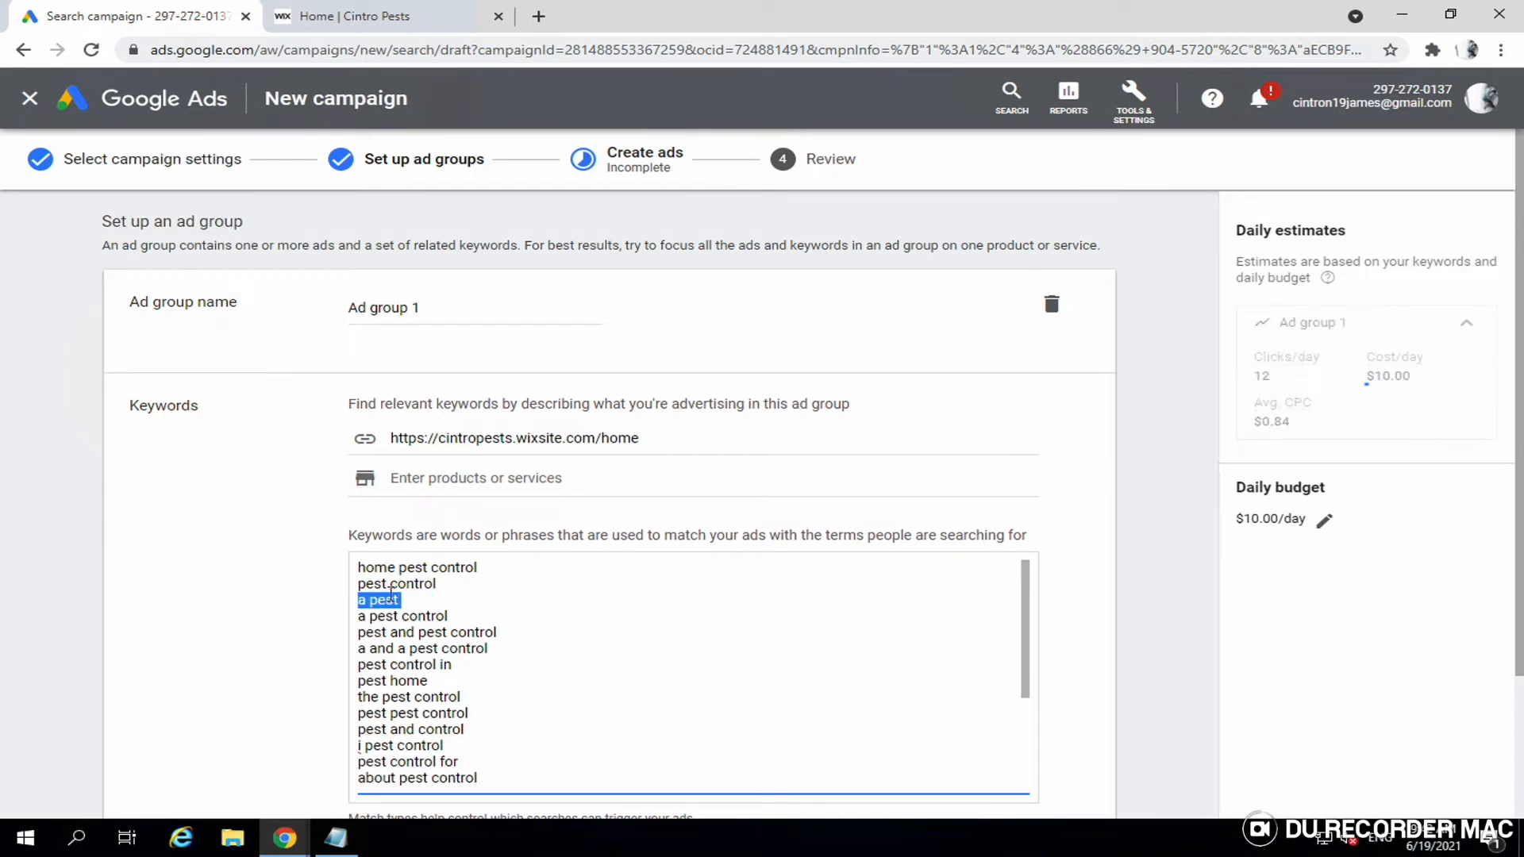
key(BackSpace)
key(BackSpace)
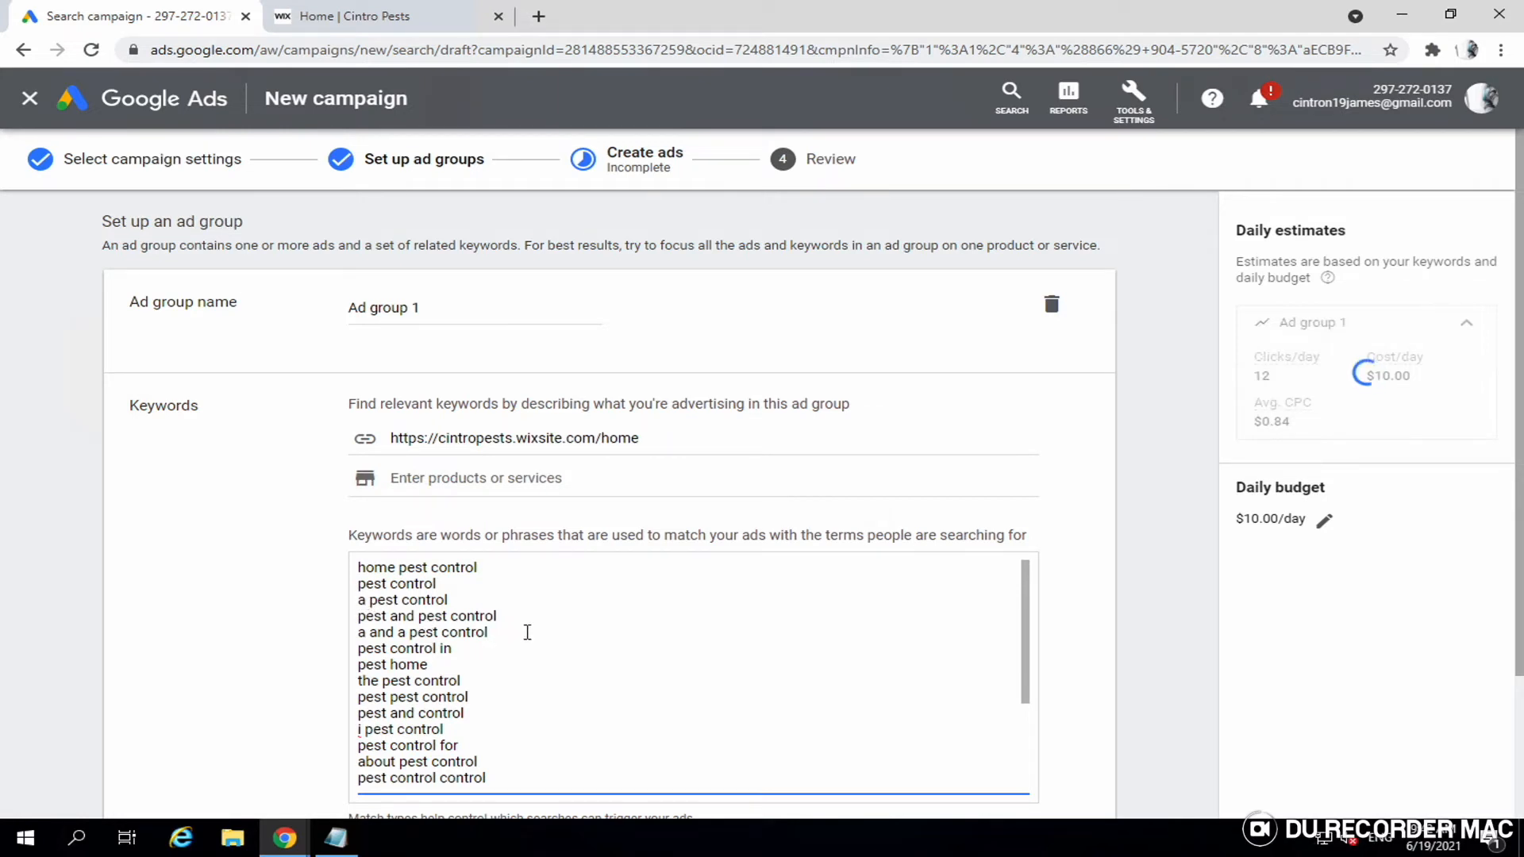
key(BackSpace)
key(BackSpace)
key(BackSpace)
key(BackSpace)
key(BackSpace)
key(BackSpace)
key(BackSpace)
key(BackSpace)
key(BackSpace)
key(BackSpace)
key(BackSpace)
key(BackSpace)
key(BackSpace)
key(BackSpace)
key(BackSpace)
key(BackSpace)
key(BackSpace)
key(BackSpace)
key(BackSpace)
key(BackSpace)
key(BackSpace)
key(BackSpace)
key(BackSpace)
key(BackSpace)
key(BackSpace)
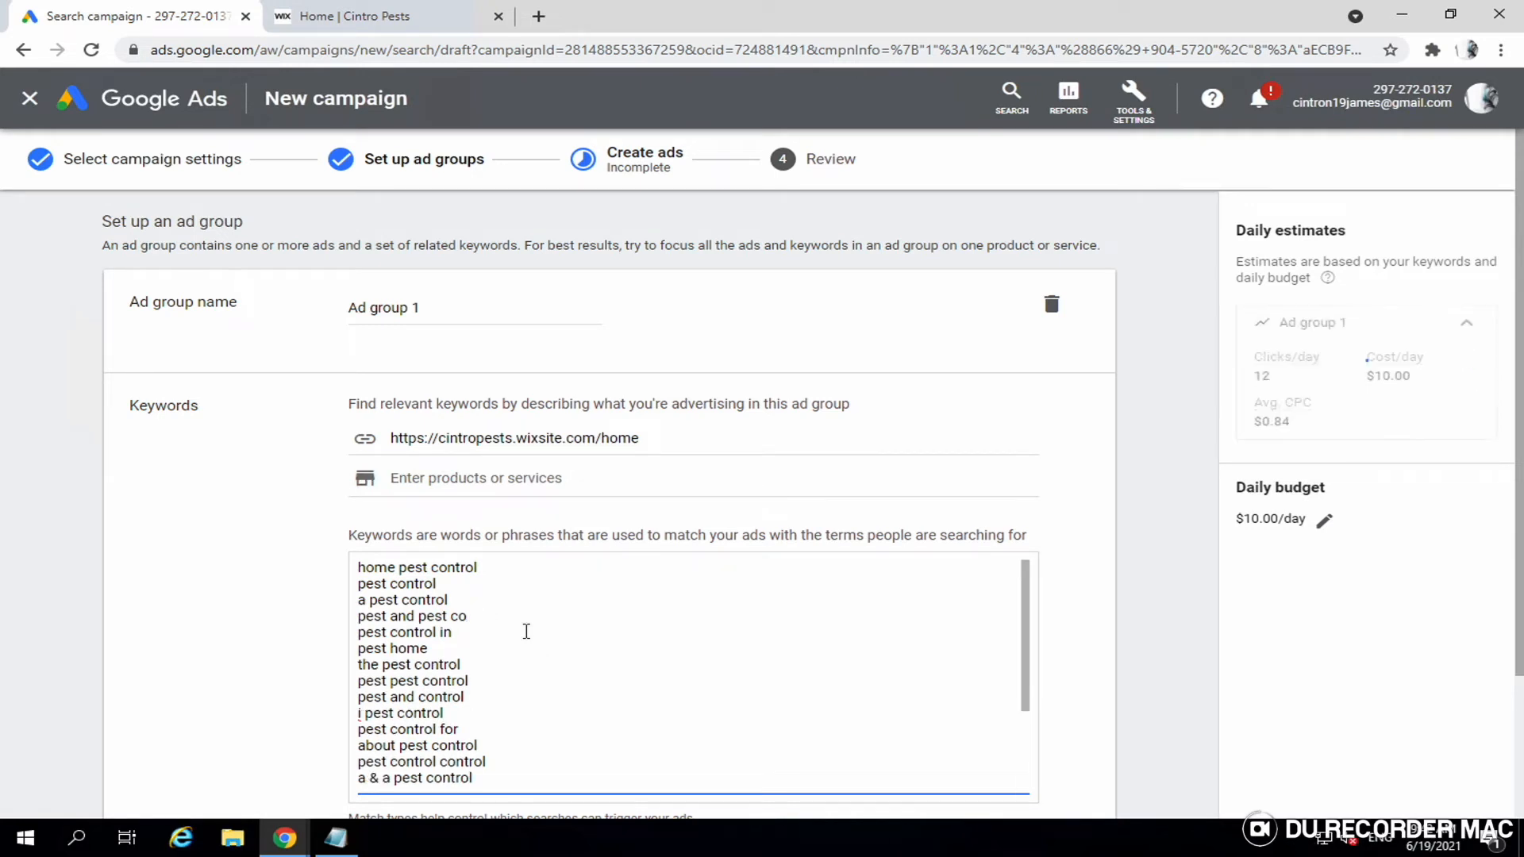
key(BackSpace)
key(BackSpace)
key(BackSpace)
key(BackSpace)
key(BackSpace)
key(BackSpace)
key(BackSpace)
key(BackSpace)
key(BackSpace)
key(BackSpace)
key(BackSpace)
key(BackSpace)
key(BackSpace)
key(BackSpace)
key(BackSpace)
key(BackSpace)
key(BackSpace)
key(BackSpace)
key(BackSpace)
key(BackSpace)
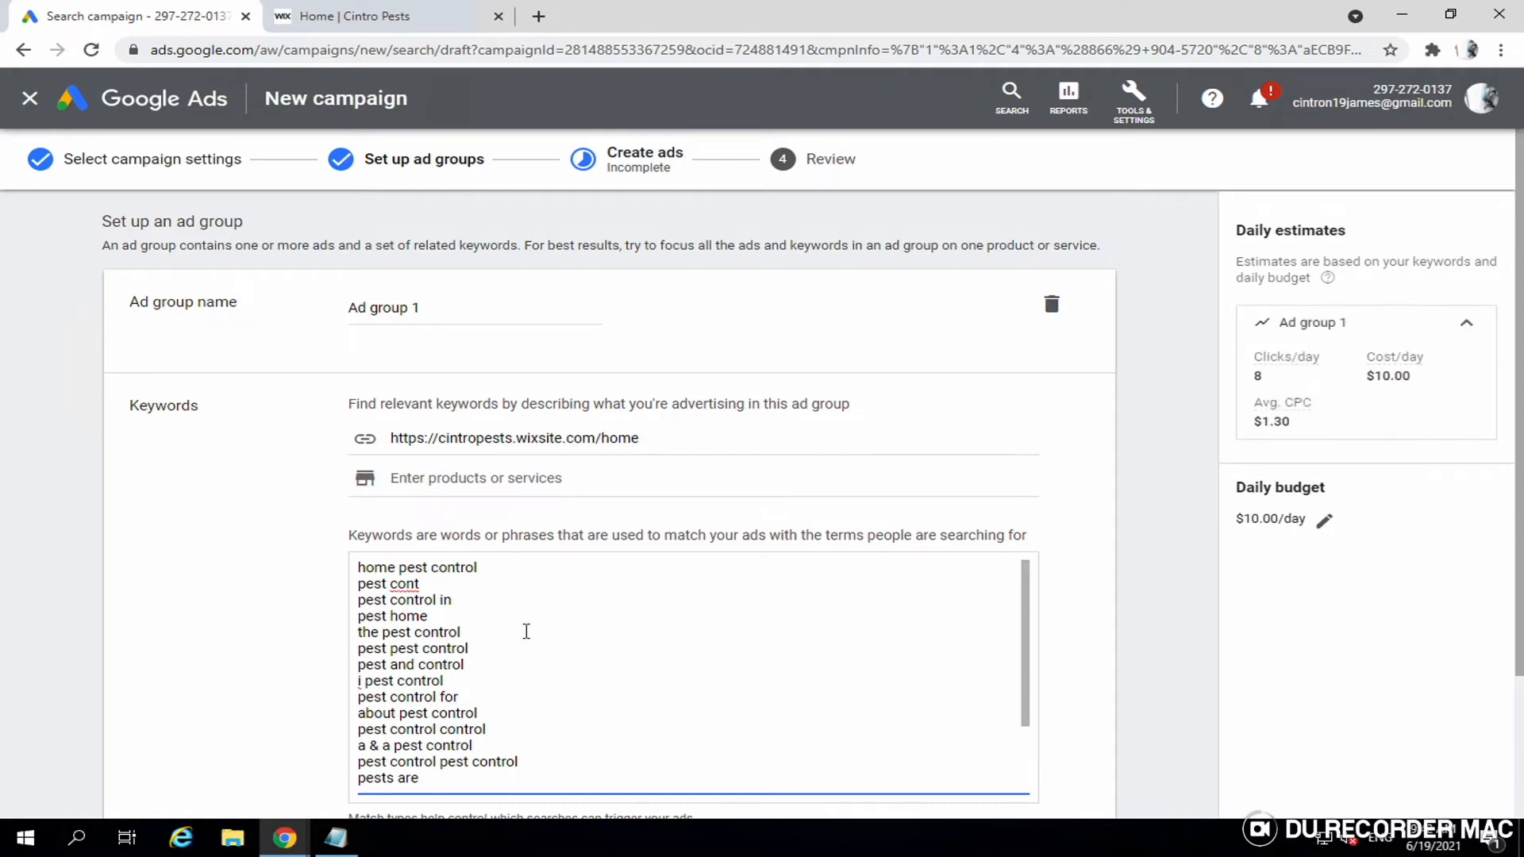
text(rol)
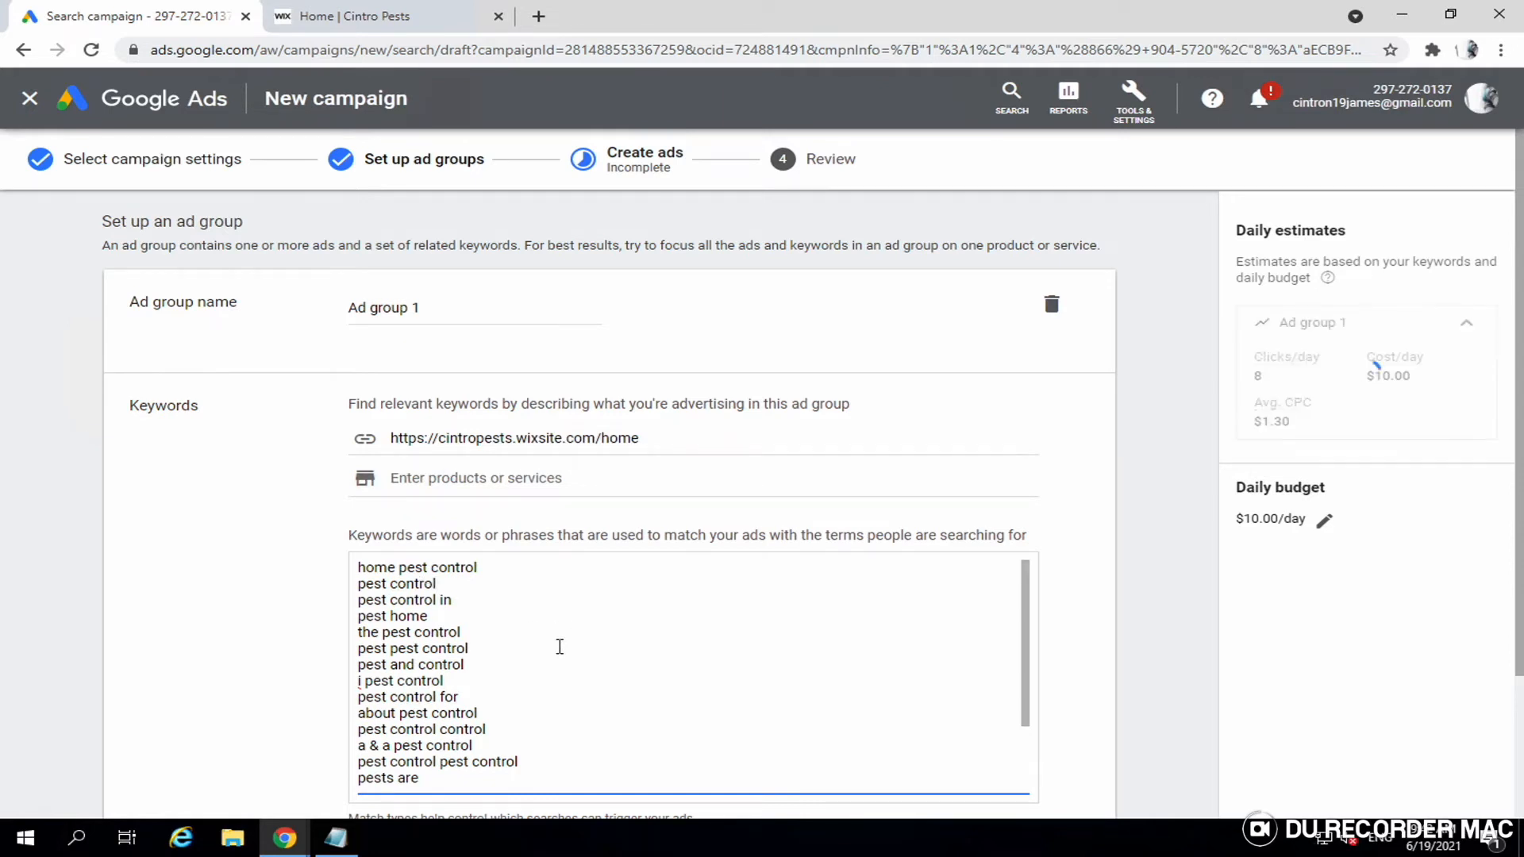
click(437, 780)
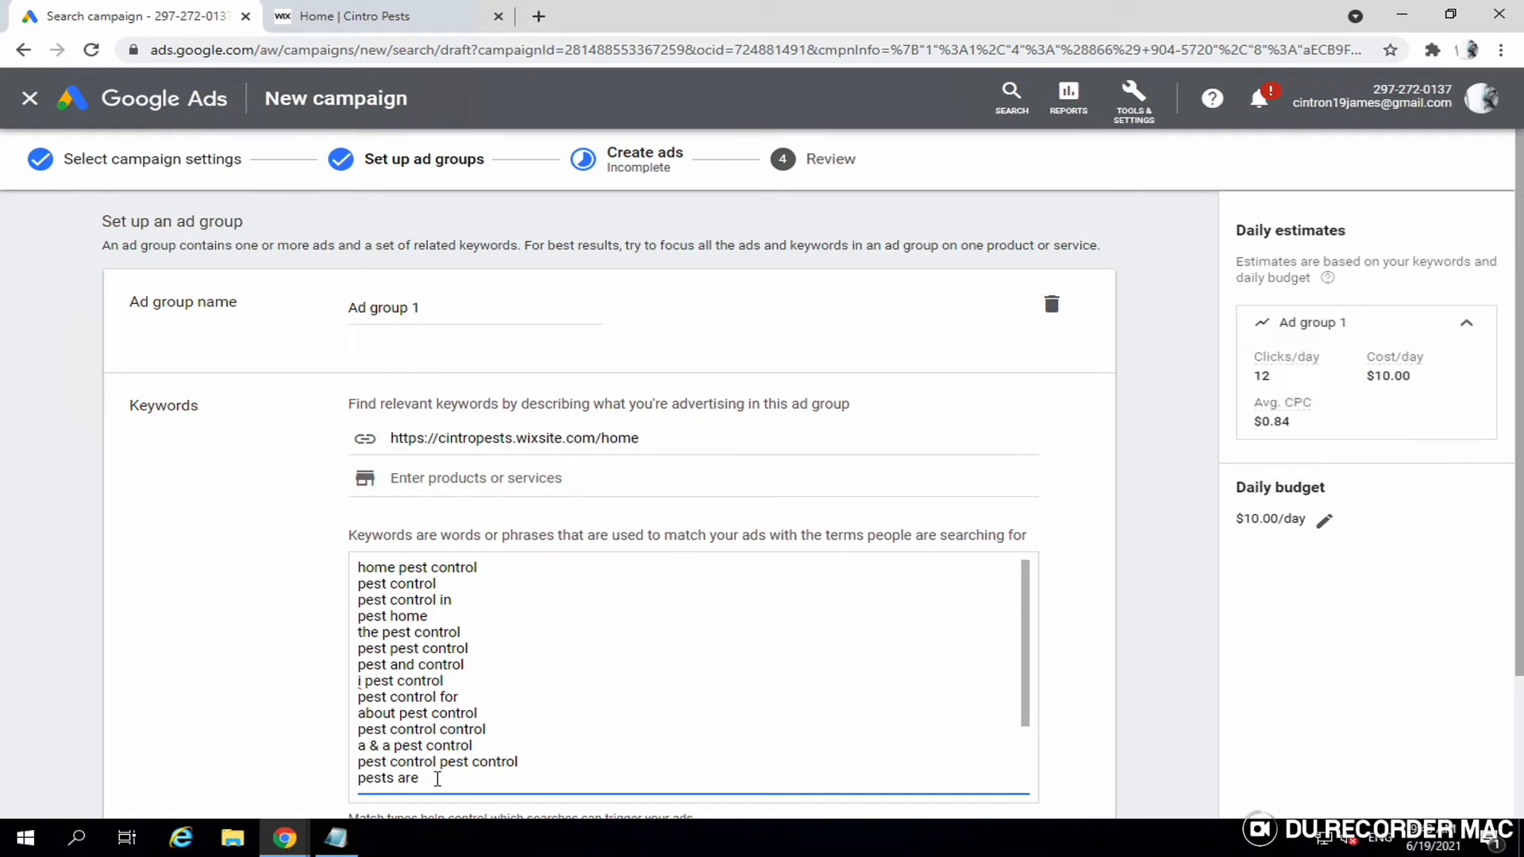
- Select the block of suggestions from 'pest home' down to 'pests are' and delete it
scroll(438, 779, down, 2)
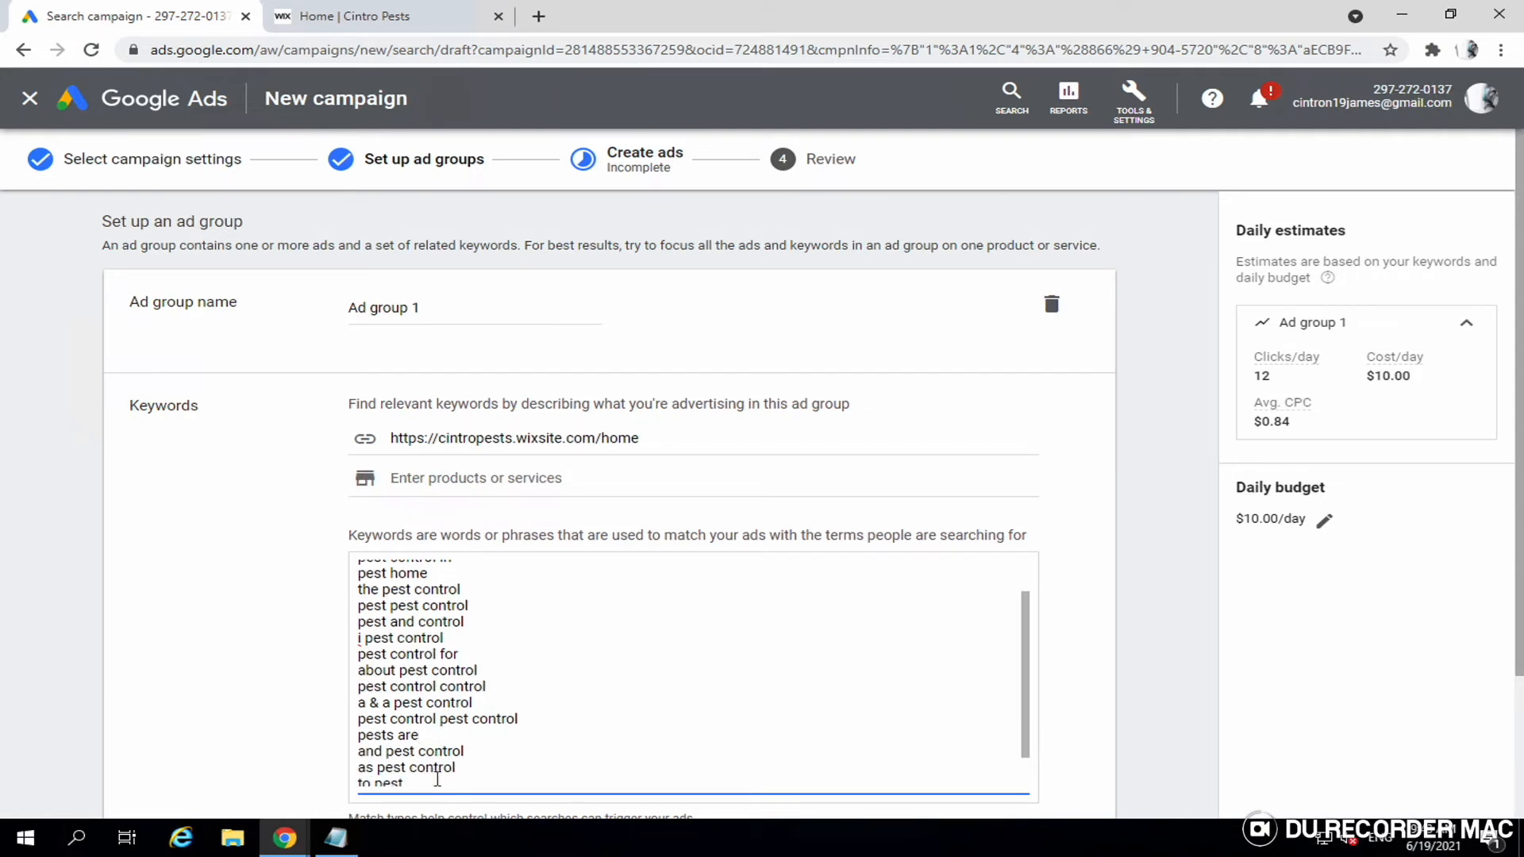
click(438, 773)
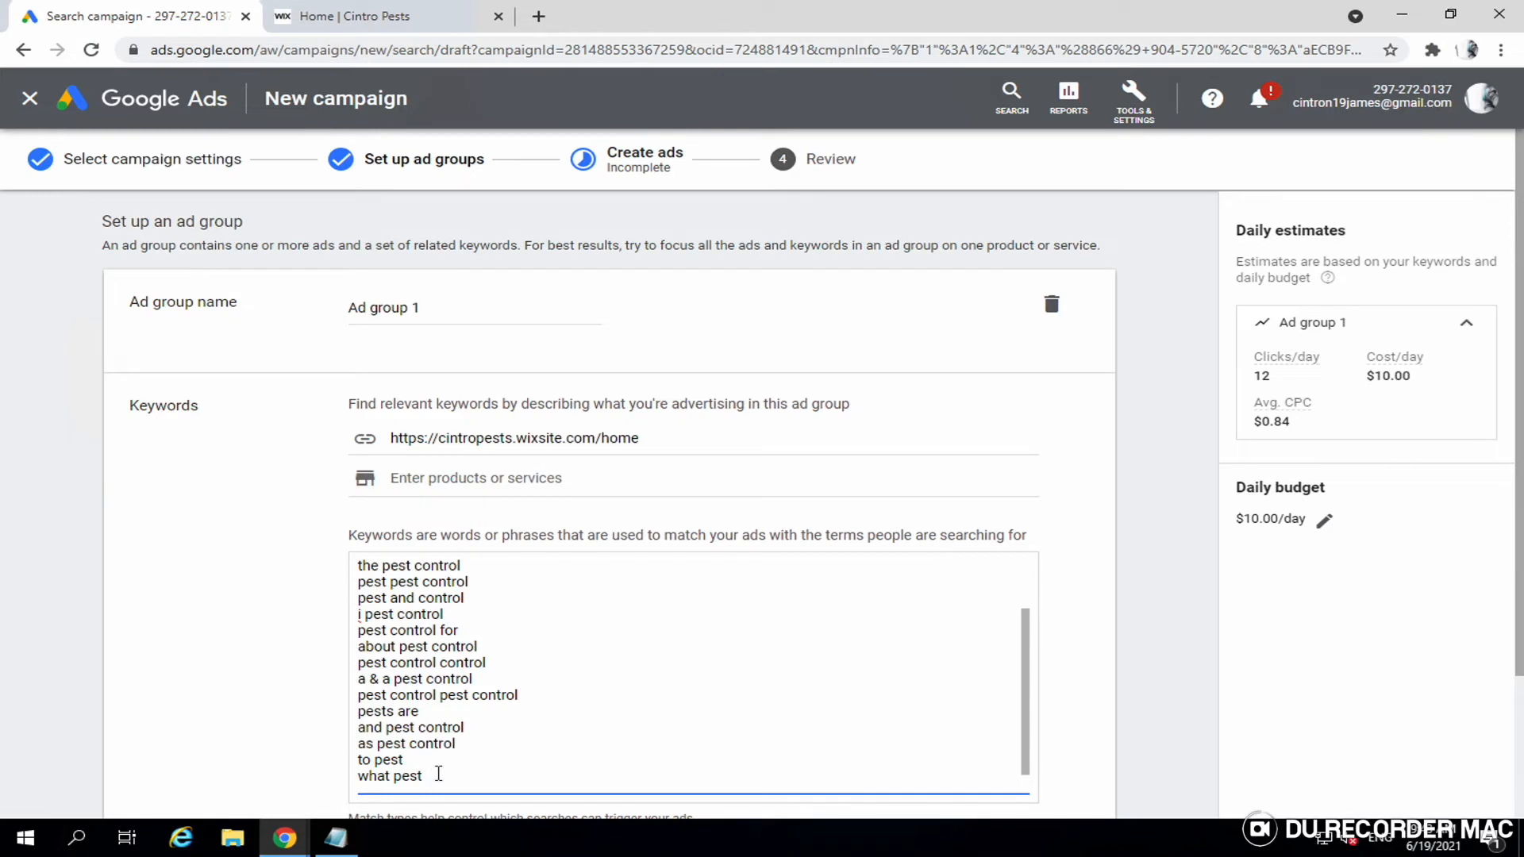
key(shift+Up)
key(shift+Up)
key(shift+Up)
key(shift+Up)
key(shift+Up)
key(shift+Up)
key(shift+Up)
key(shift+Up)
key(shift+Up)
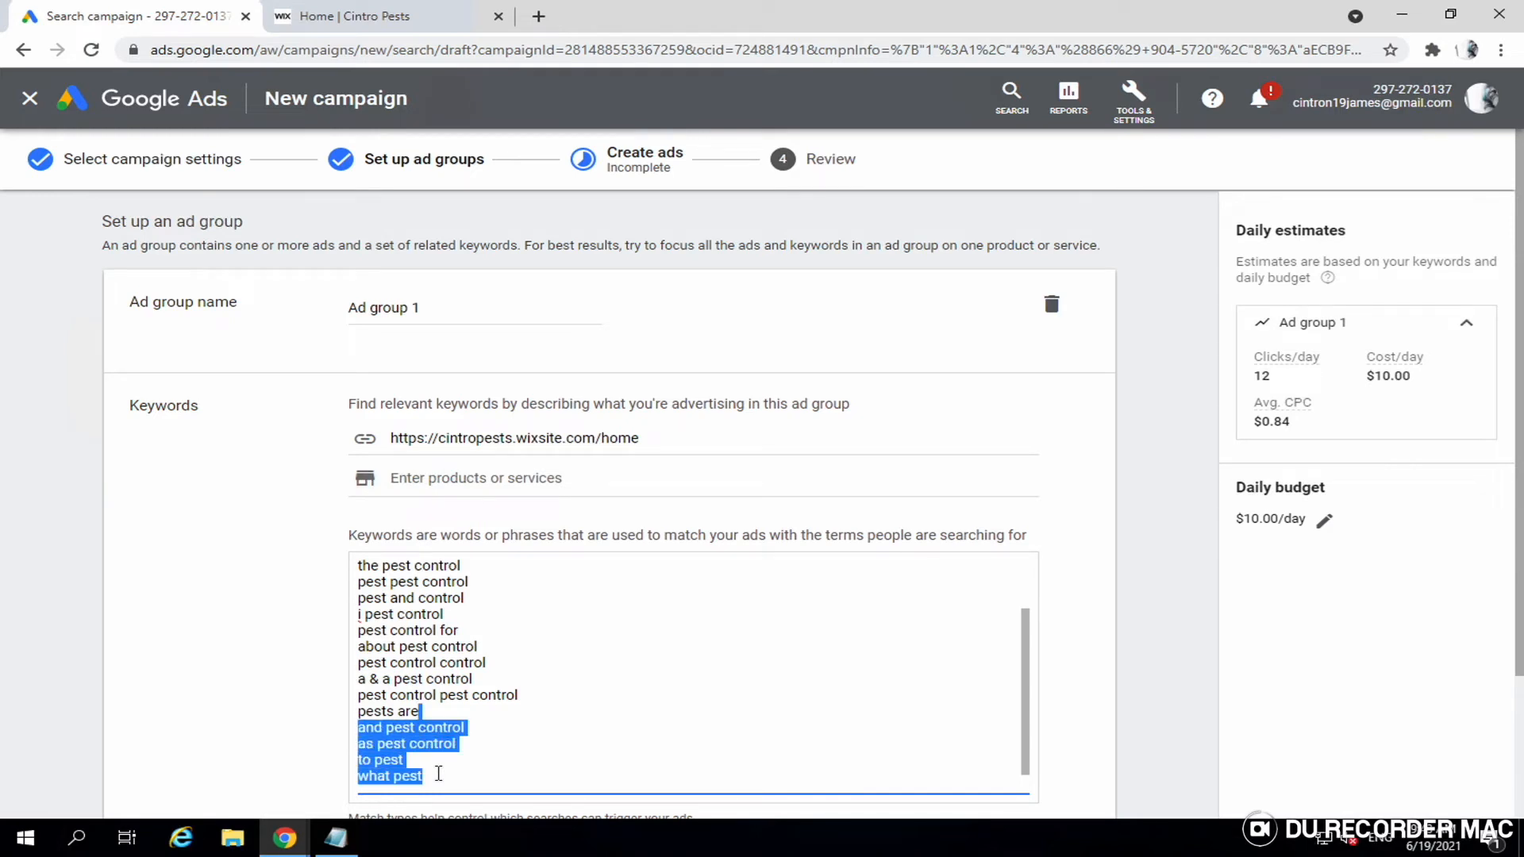
key(shift+Up)
key(shift+Up)
key(shift+Up)
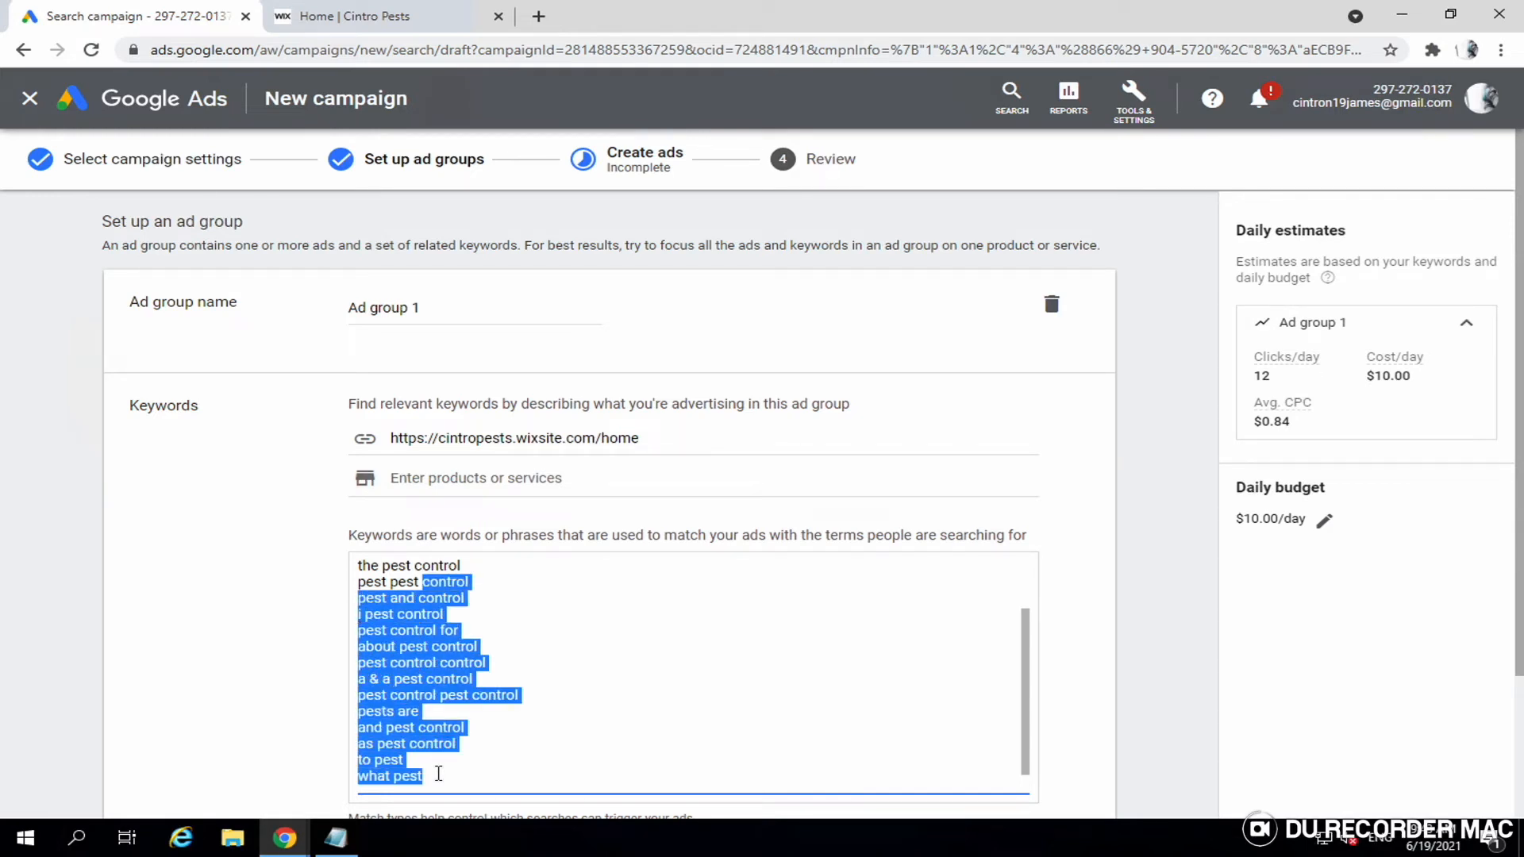
key(shift+Up)
key(shift+Up)
key(shift+Up)
key(shift+Up)
key(shift+Up)
key(shift+Up)
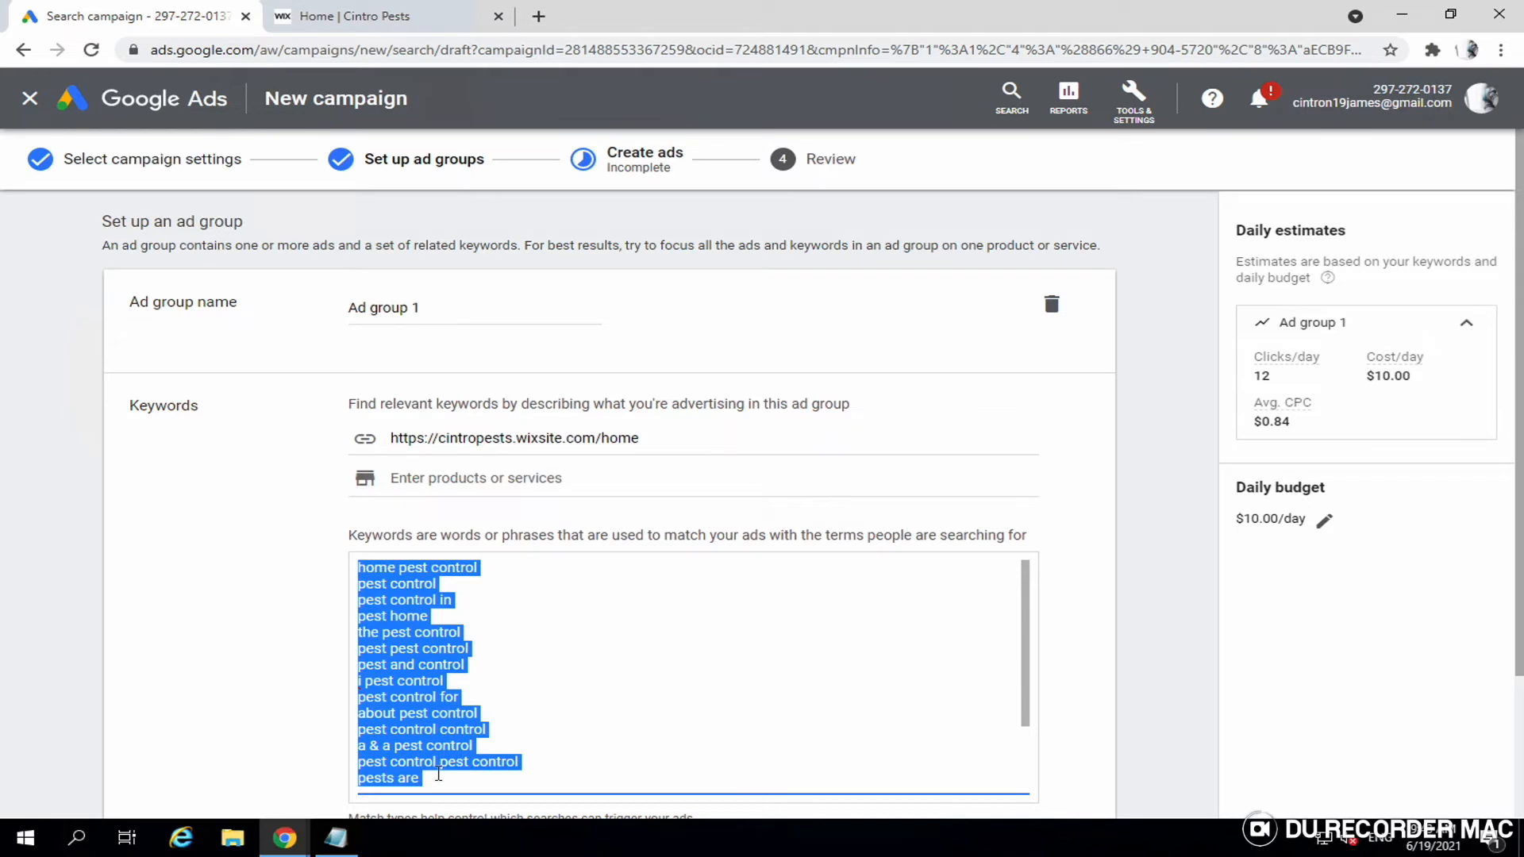
key(shift+Down)
key(shift+Down)
key(shift+Down)
key(shift+Down)
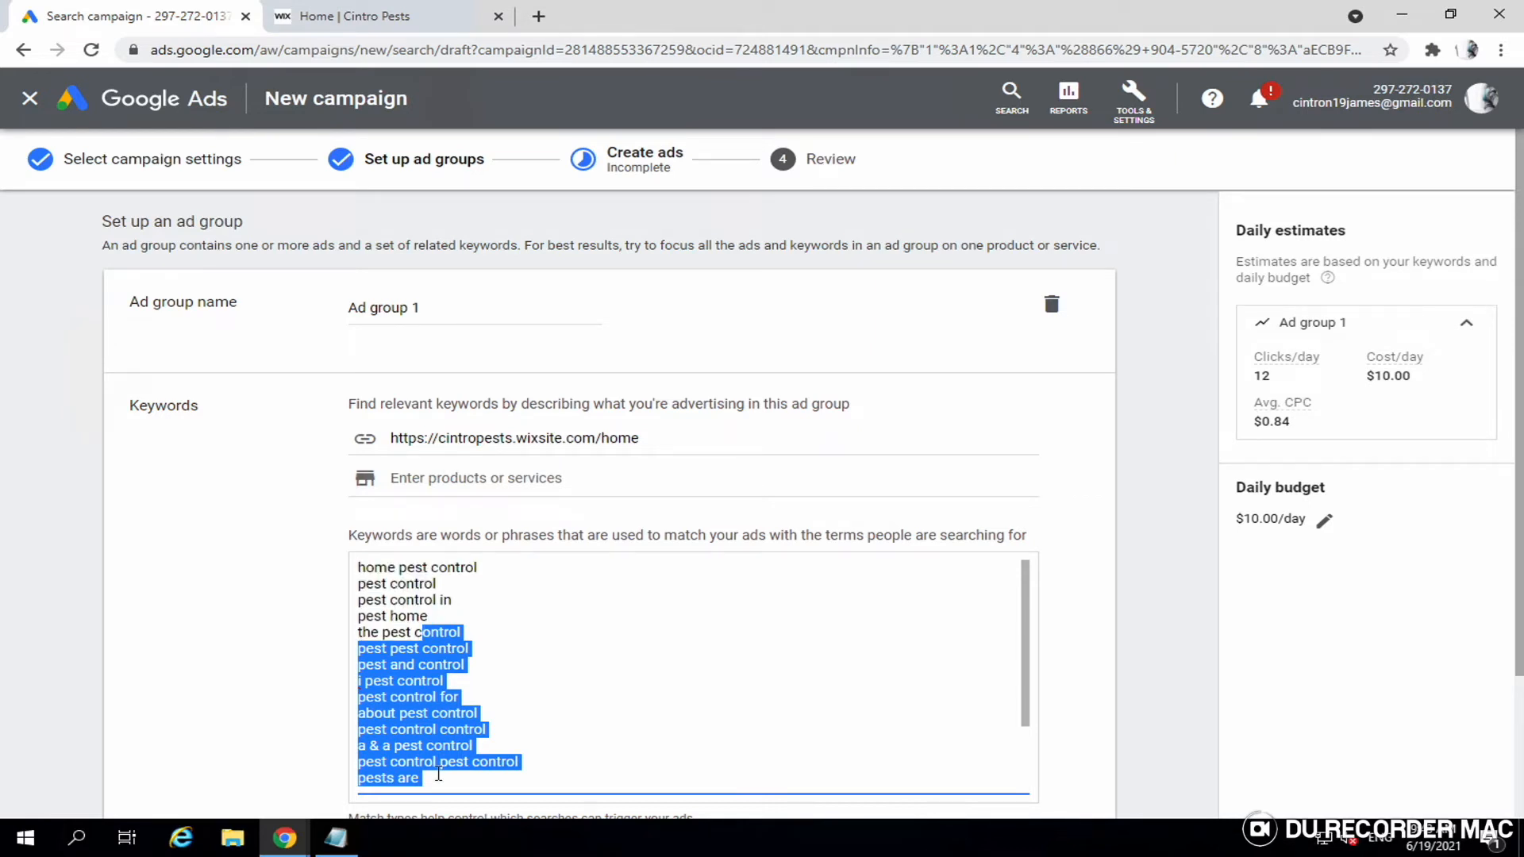
key(shift+Up)
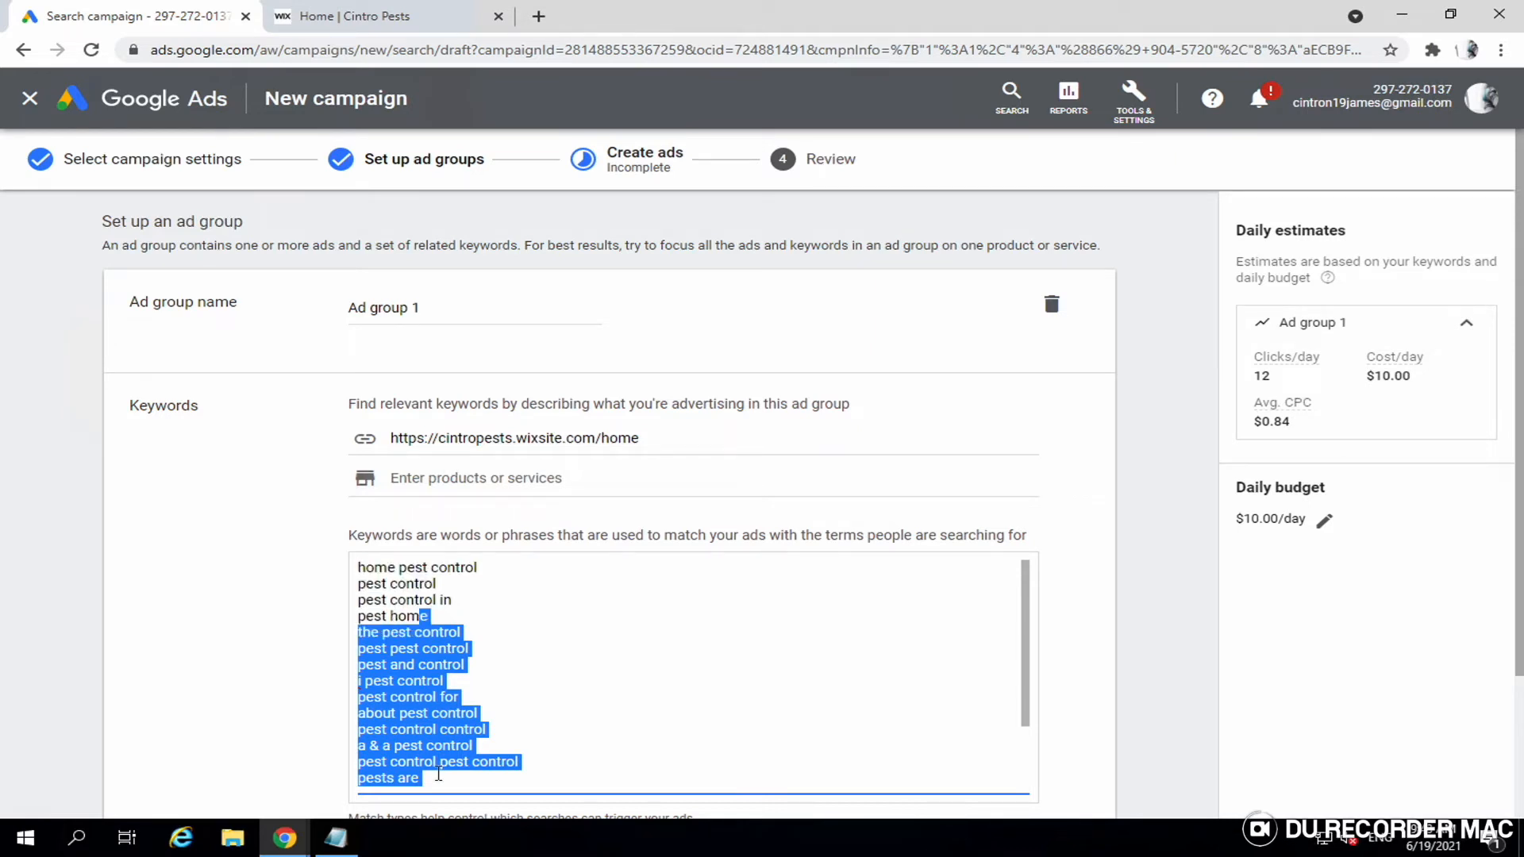
key(BackSpace)
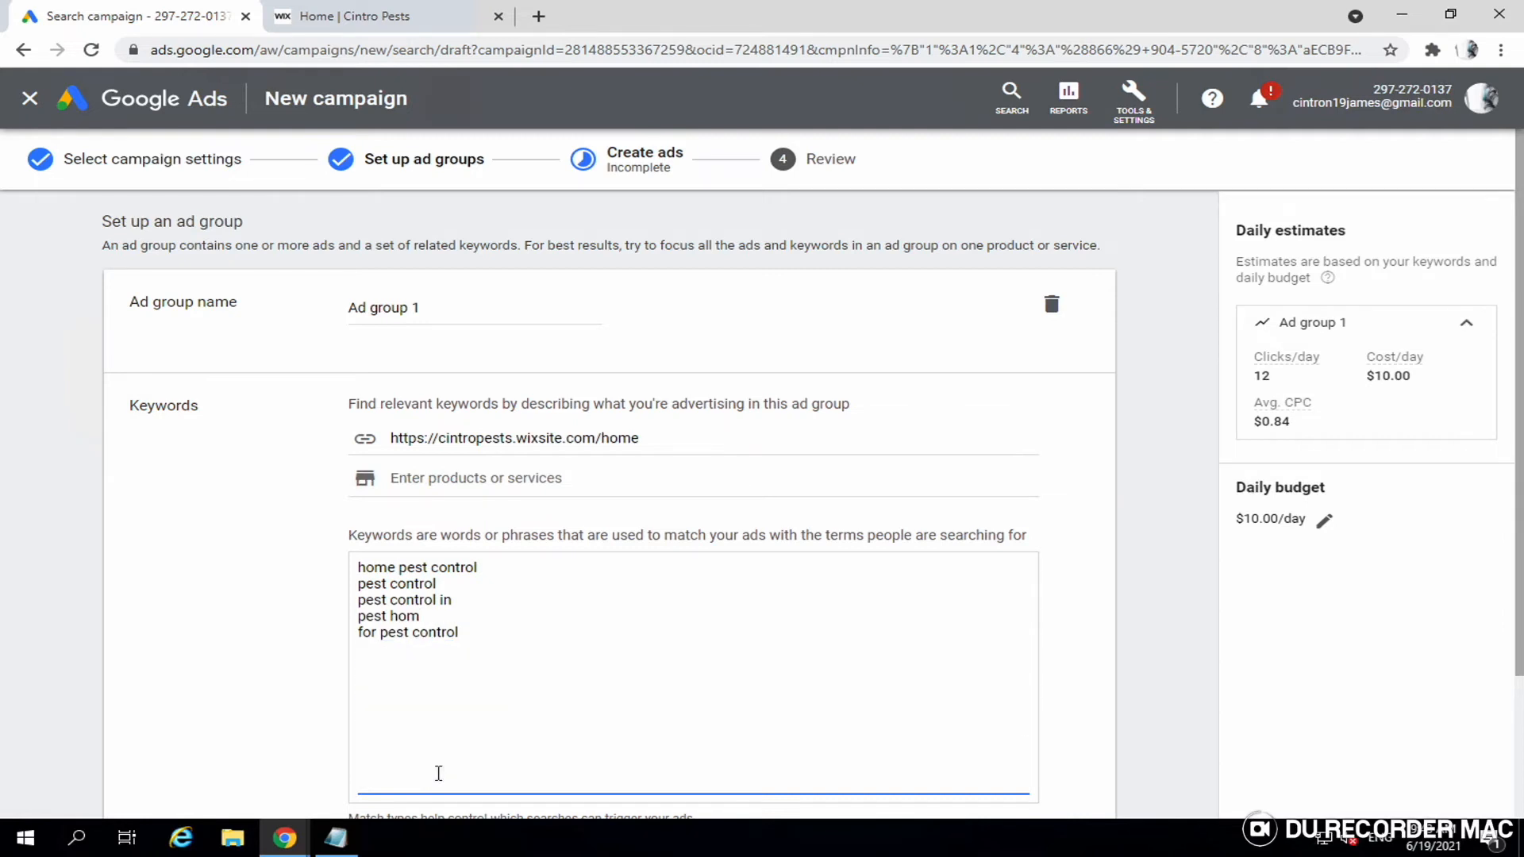
- Remove the leftover keyword, add 'termite control' and 'bed bugs removal service', then open a new tab
click(477, 643)
key(BackSpace)
key(BackSpace)
key(BackSpace)
key(BackSpace)
key(BackSpace)
key(BackSpace)
key(BackSpace)
key(BackSpace)
key(BackSpace)
key(BackSpace)
key(BackSpace)
key(BackSpace)
key(BackSpace)
key(BackSpace)
key(BackSpace)
key(BackSpace)
key(BackSpace)
key(BackSpace)
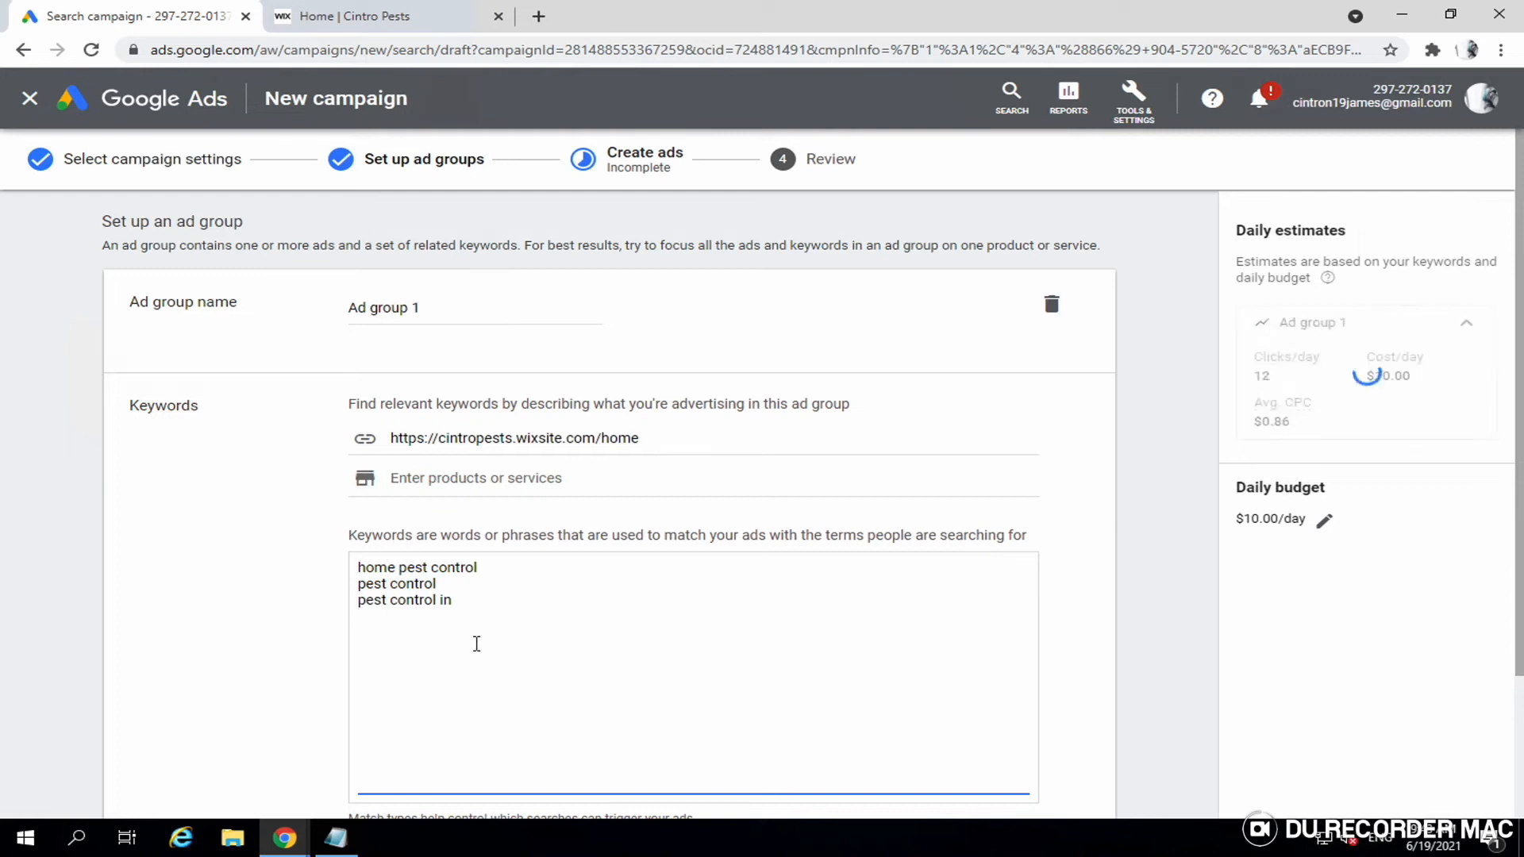
key(Return)
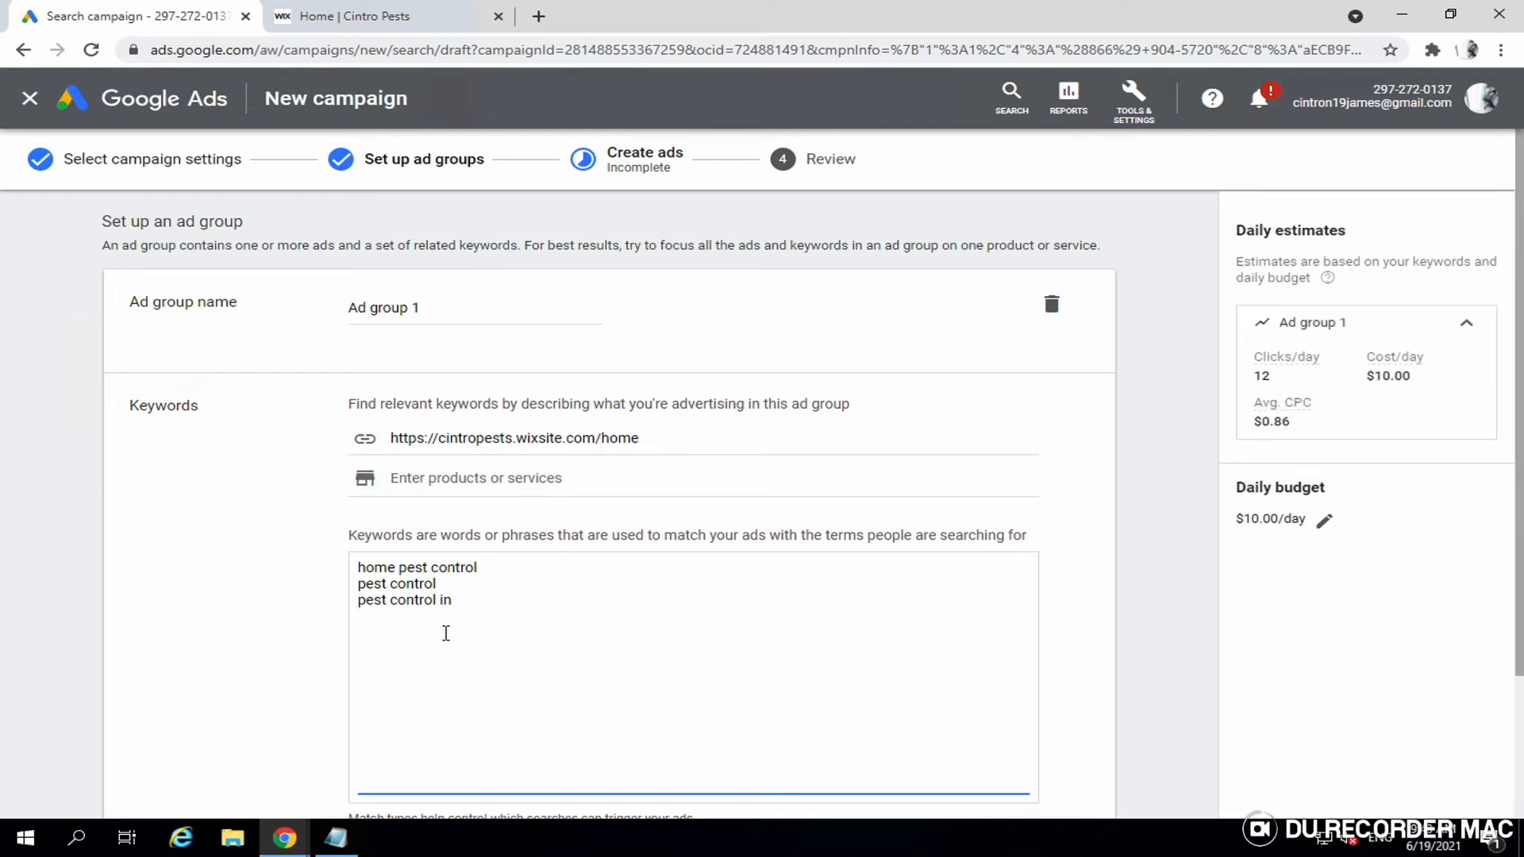
text(termi)
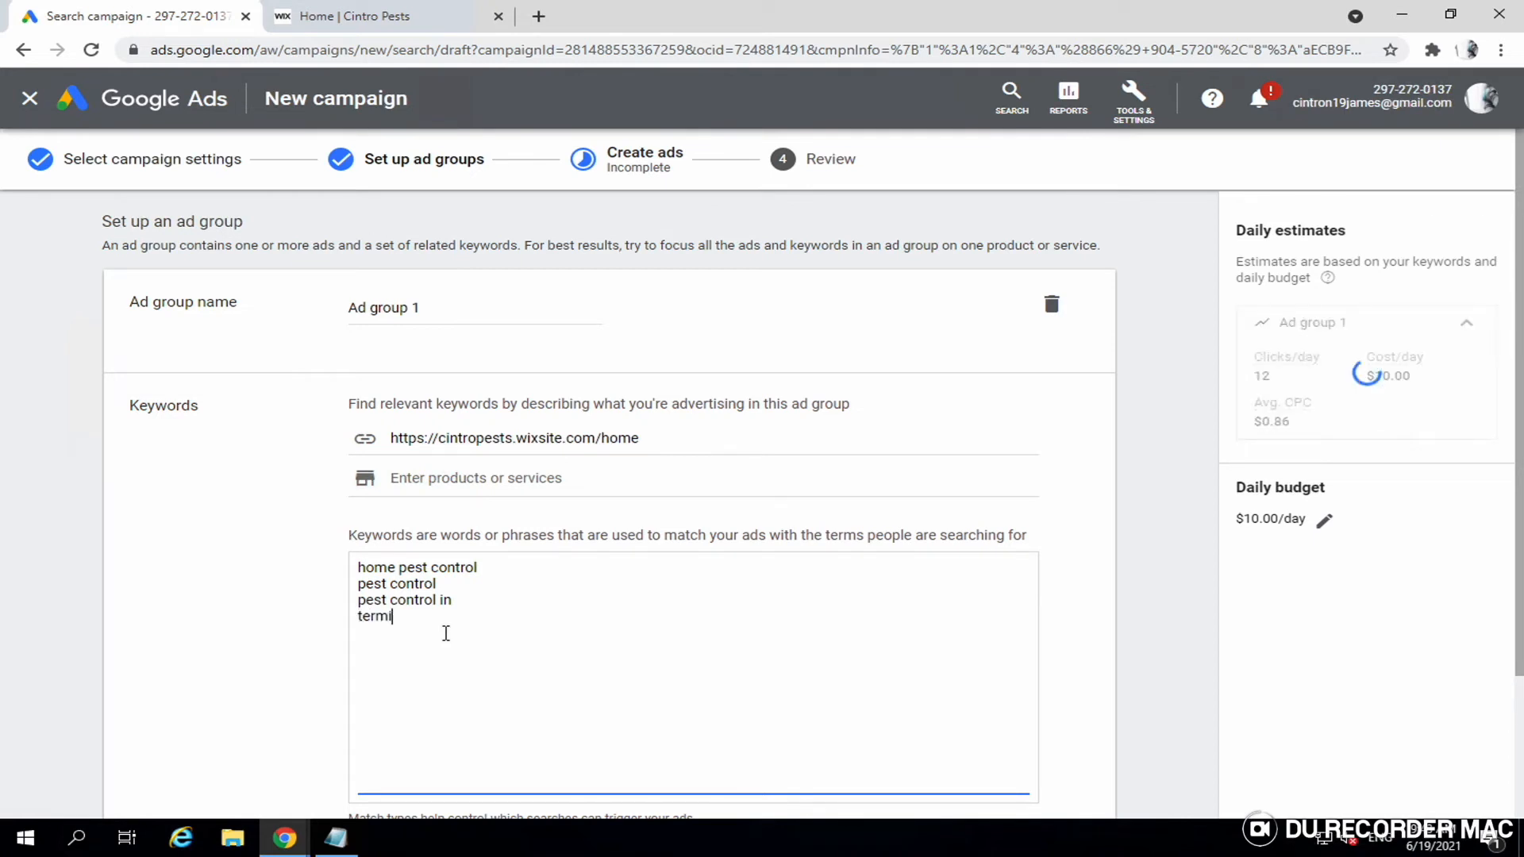
text(te control)
key(Return)
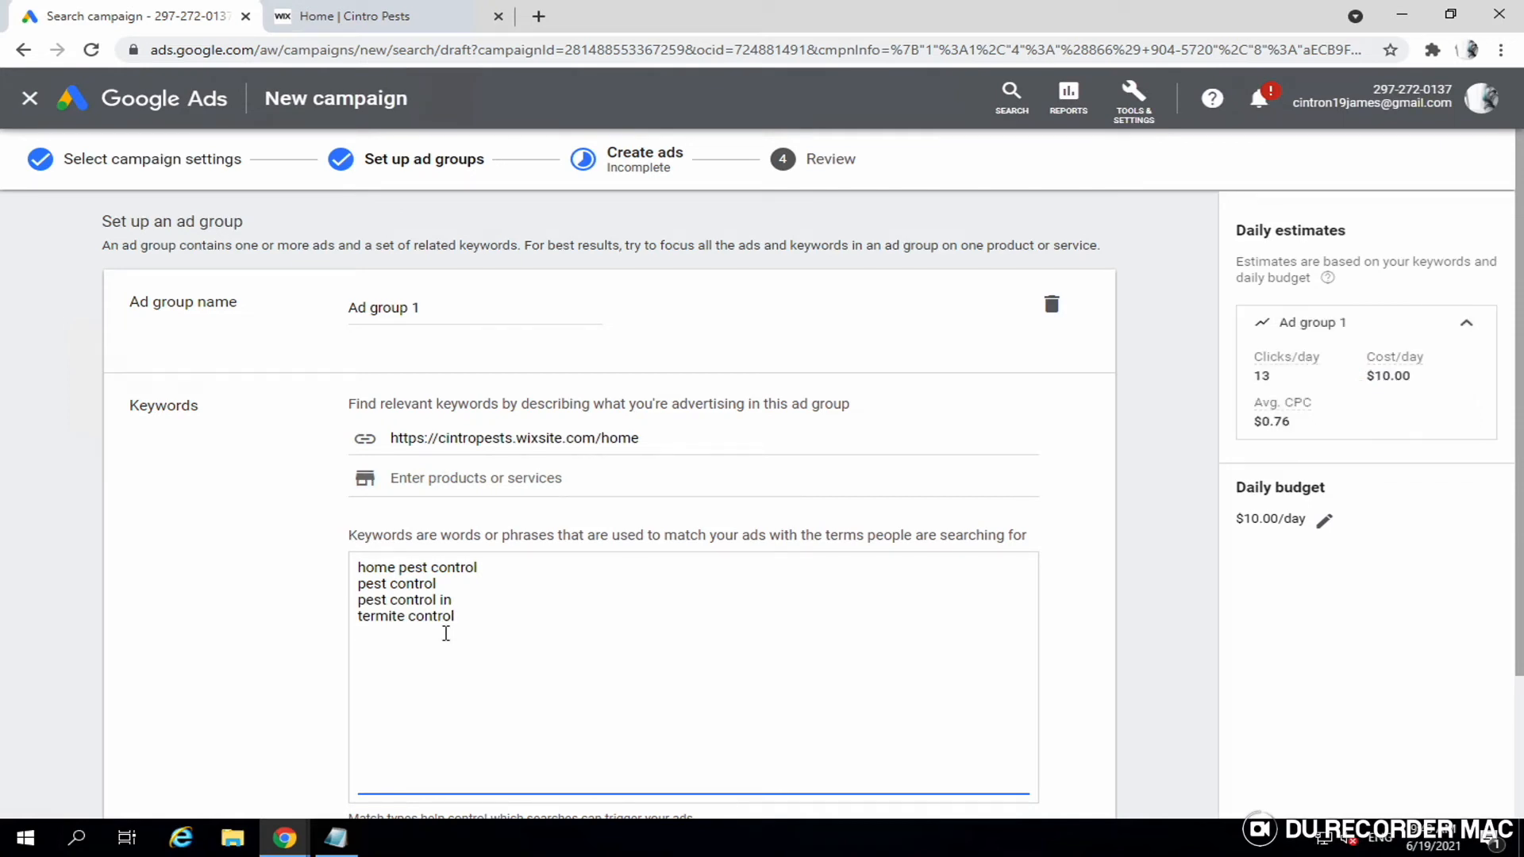
text(bed bu)
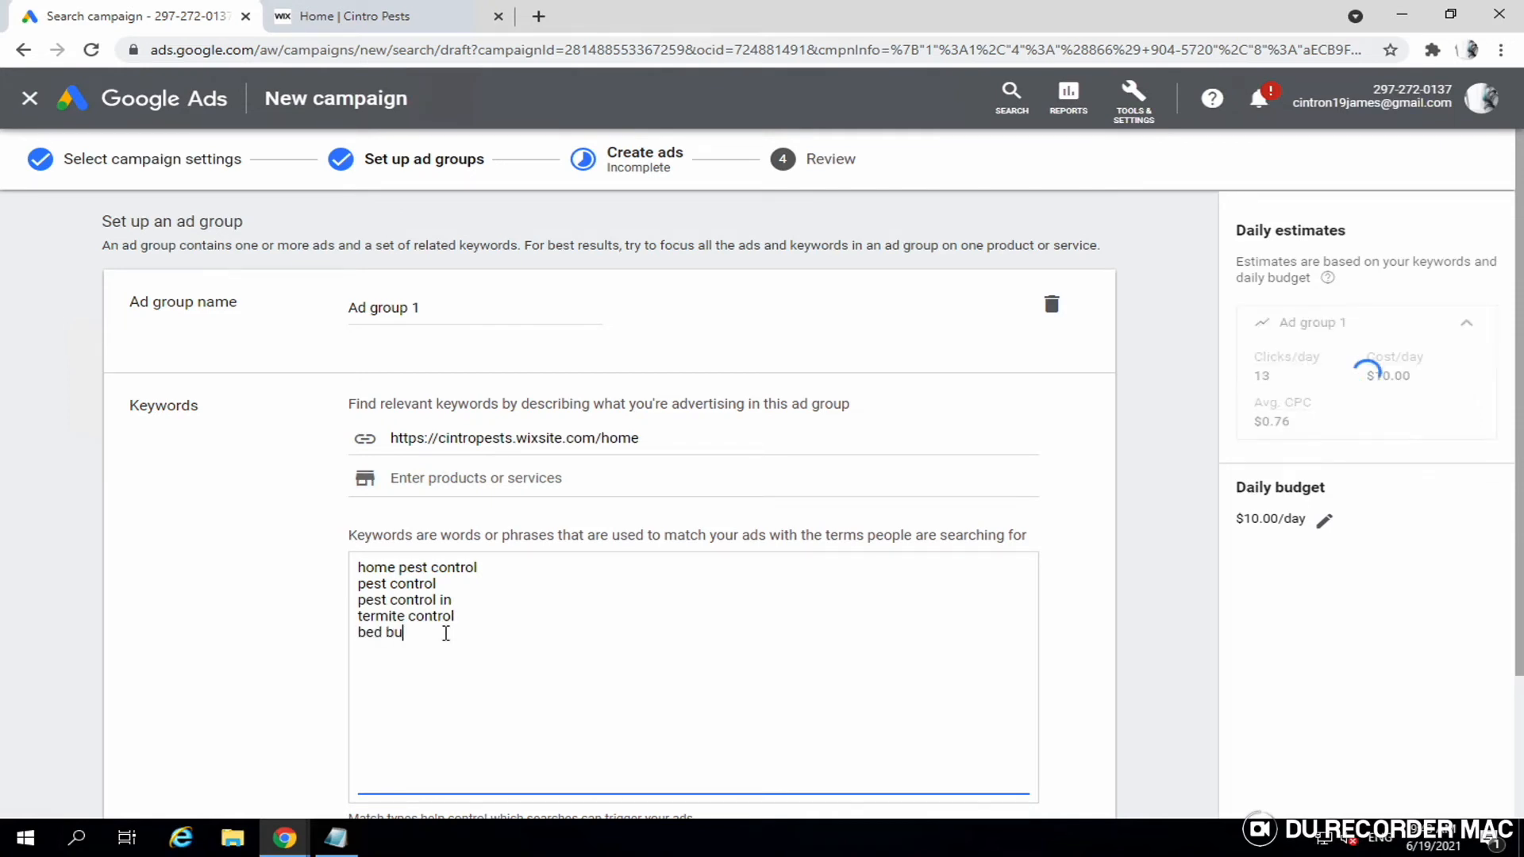
text(gs removal service)
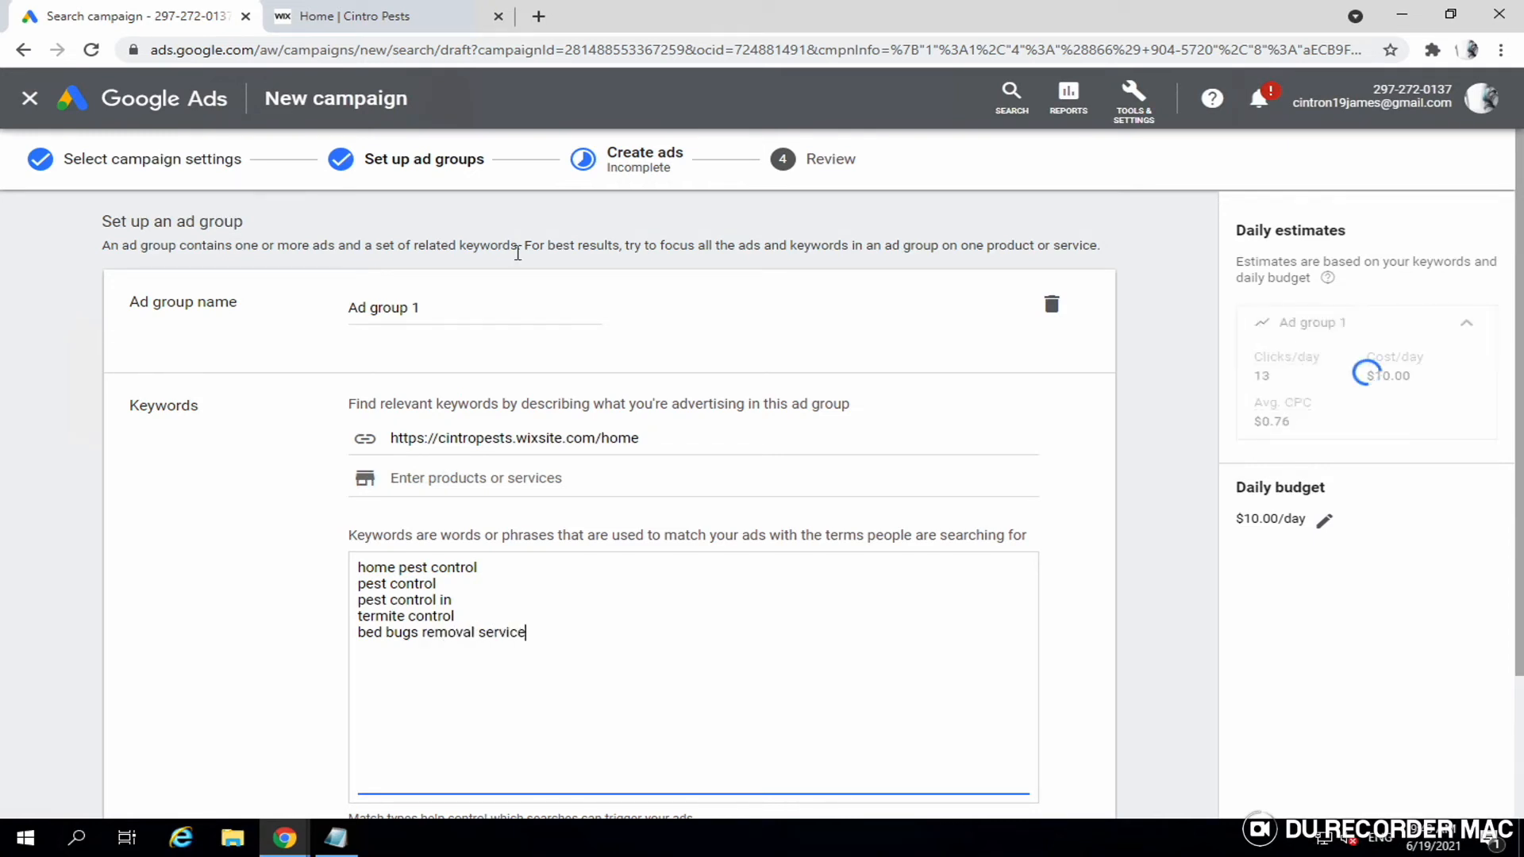
click(538, 16)
click(544, 40)
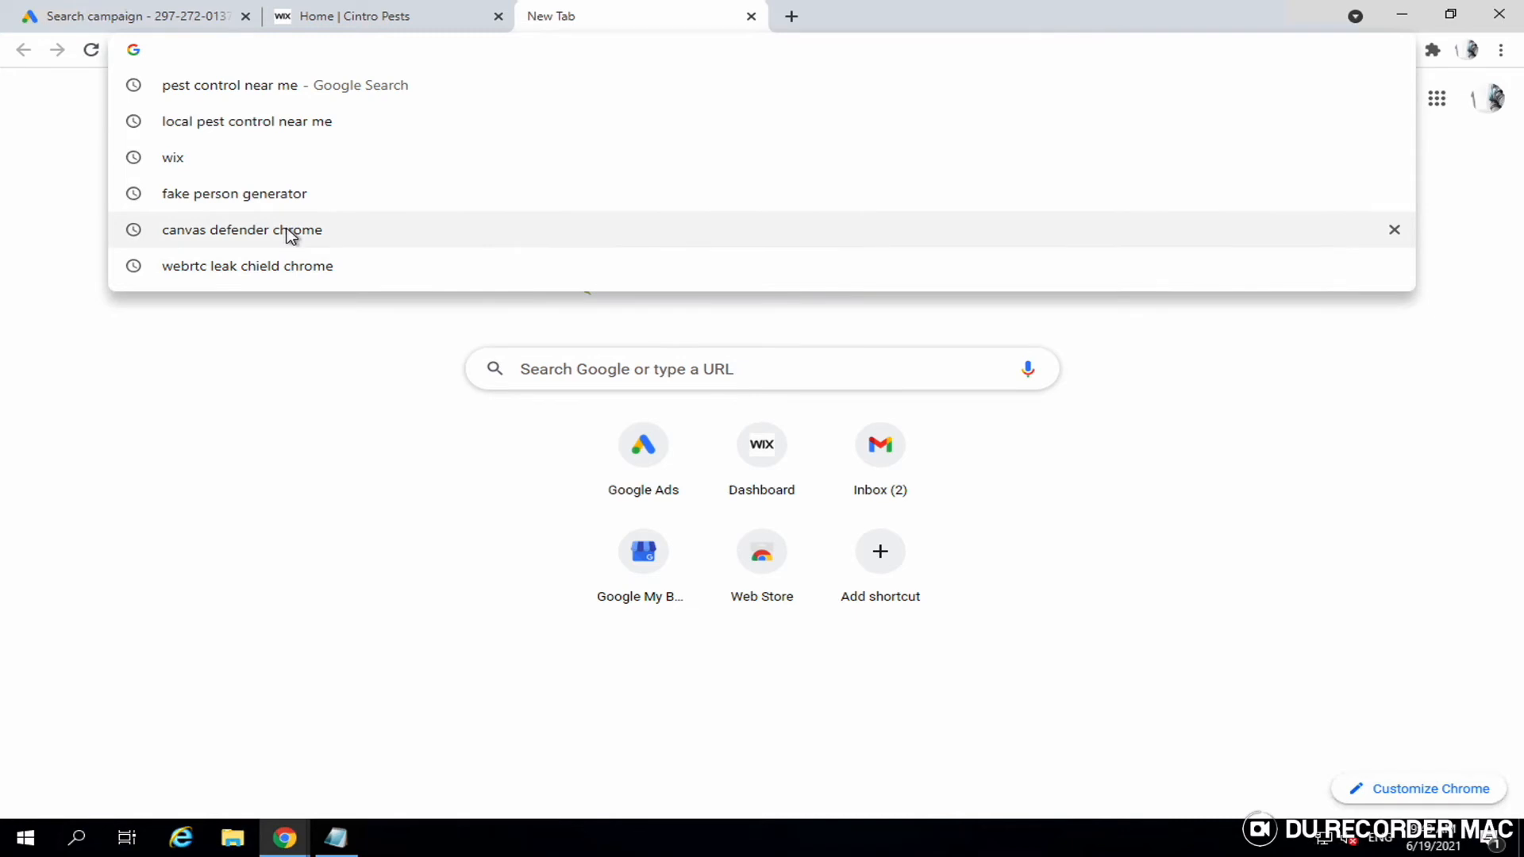
- Search Google for 'keywordsmerger' and open the Toptal Merge Words result
text(keywords)
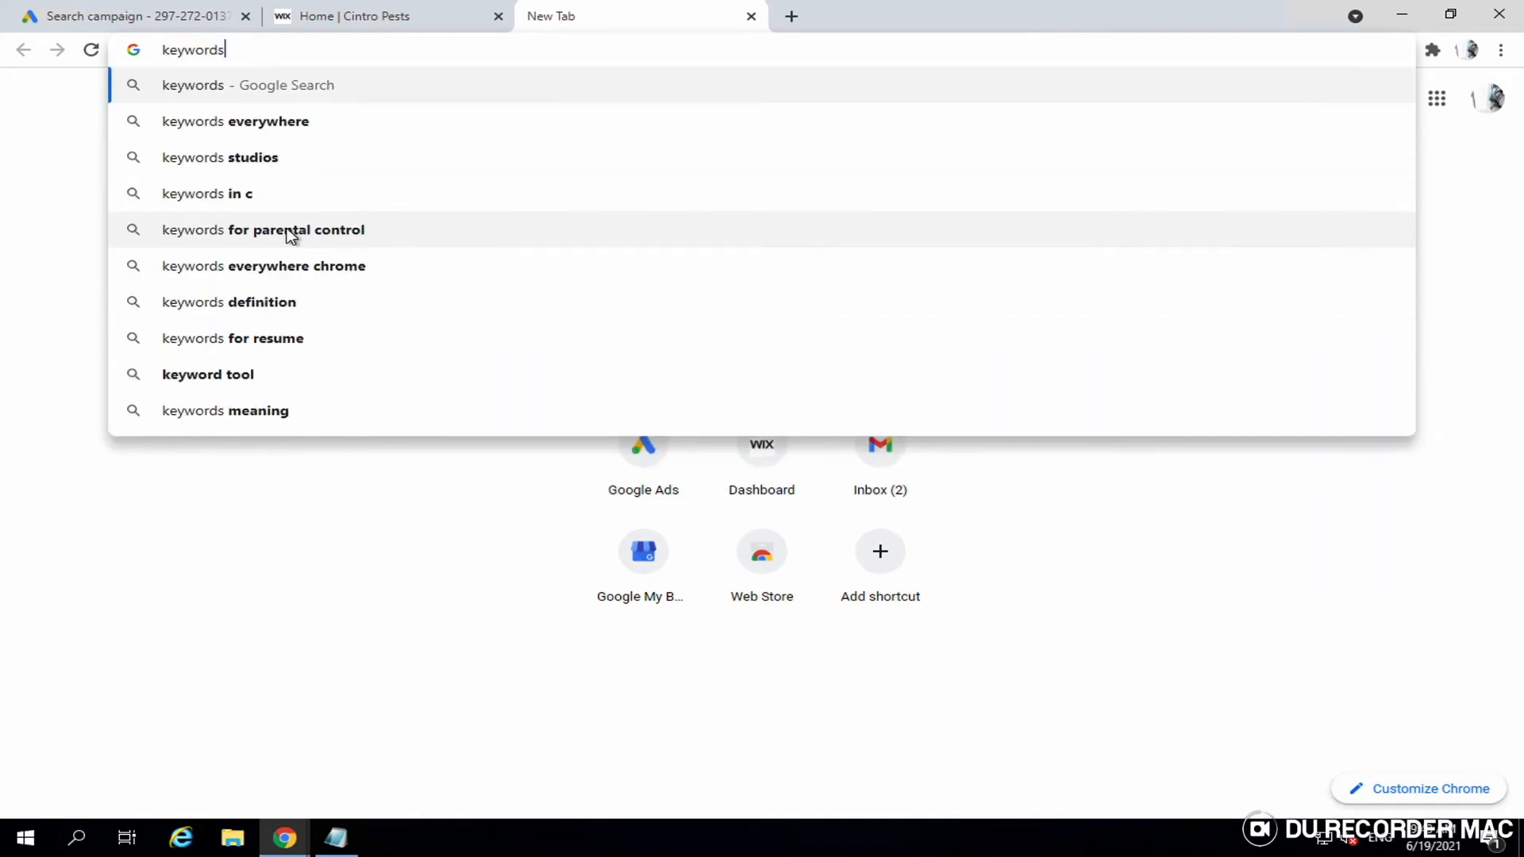
text(merger)
key(Return)
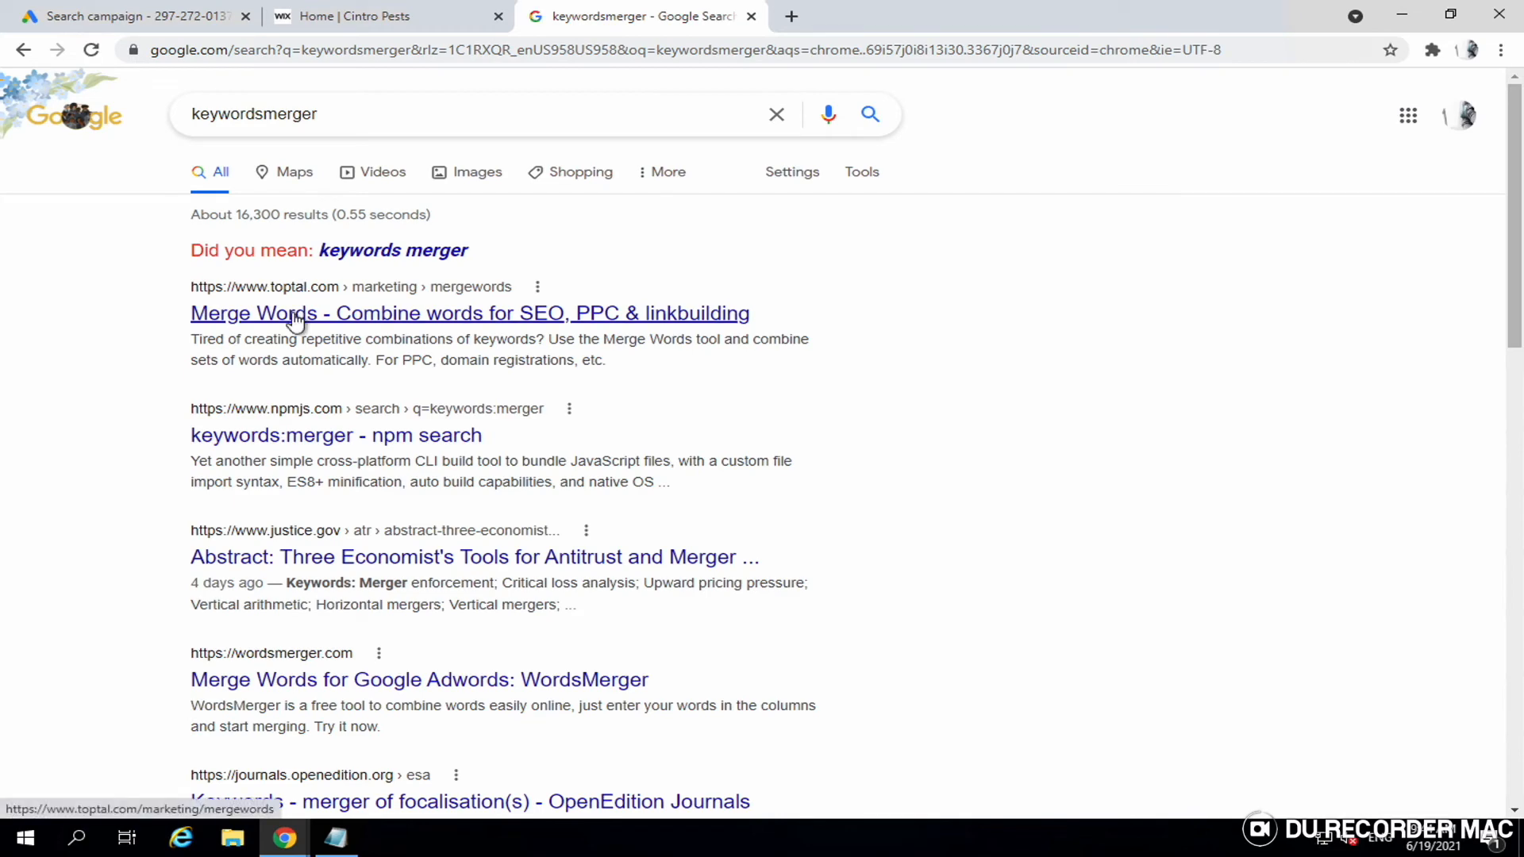
click(295, 319)
- Enter 'pest control', 'termite control' and 'bed bugs removal' on separate lines in the first list
click(321, 488)
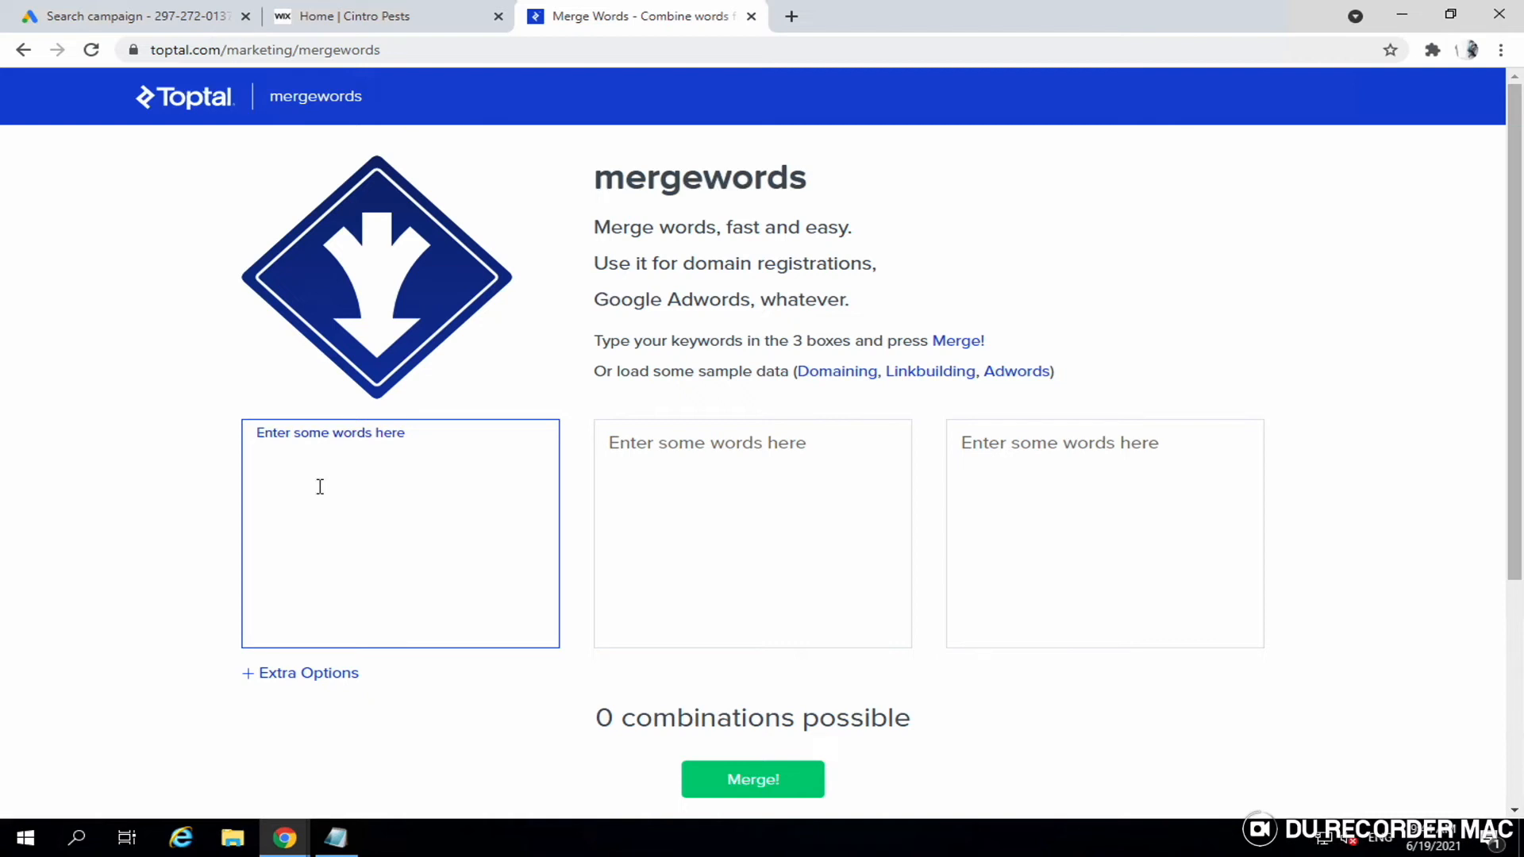
text(pes)
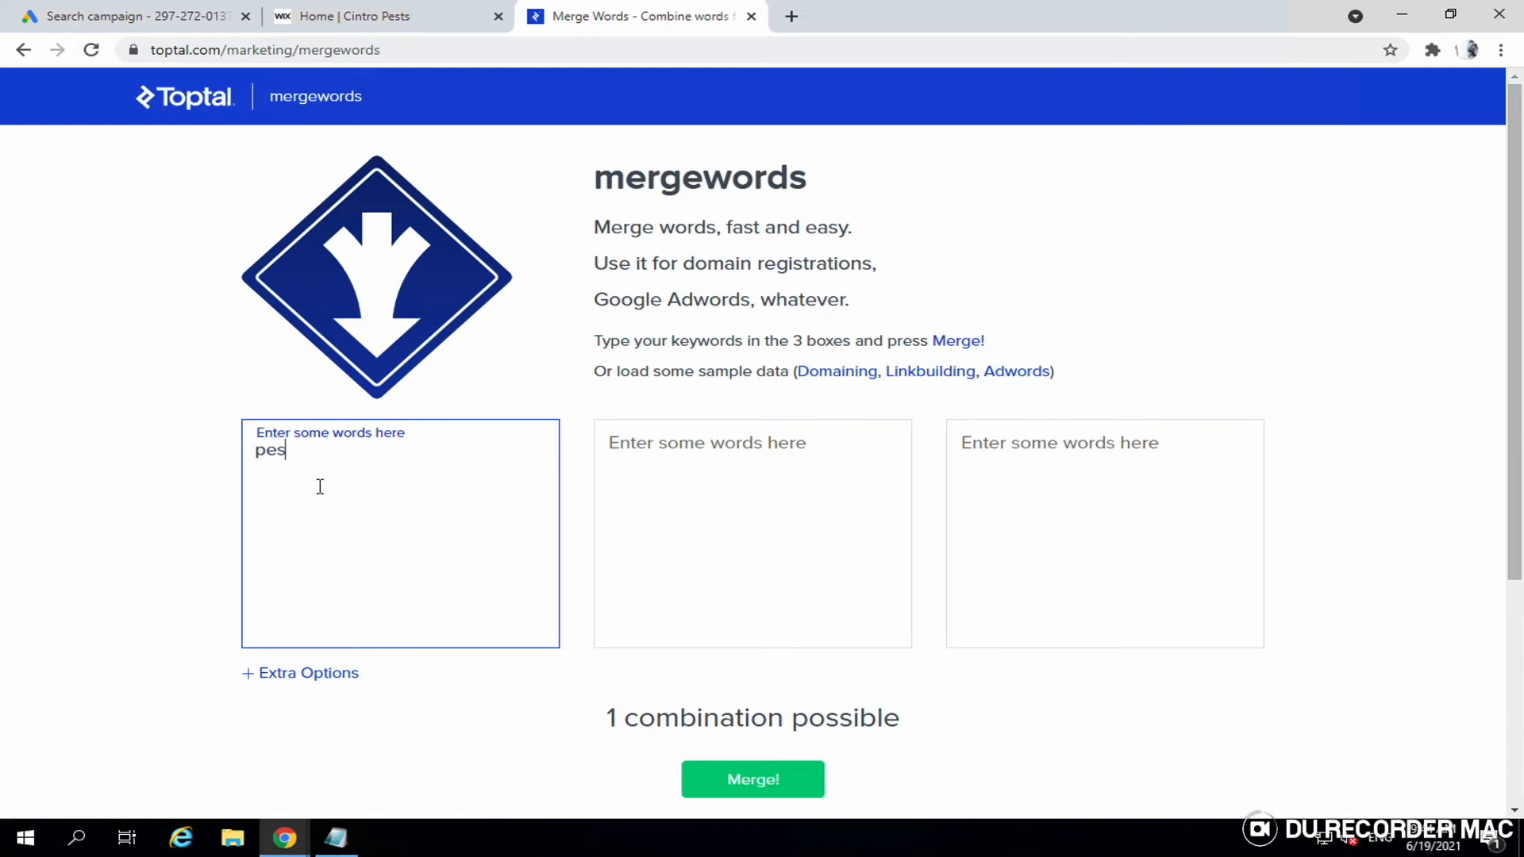
text(t control)
key(Tab)
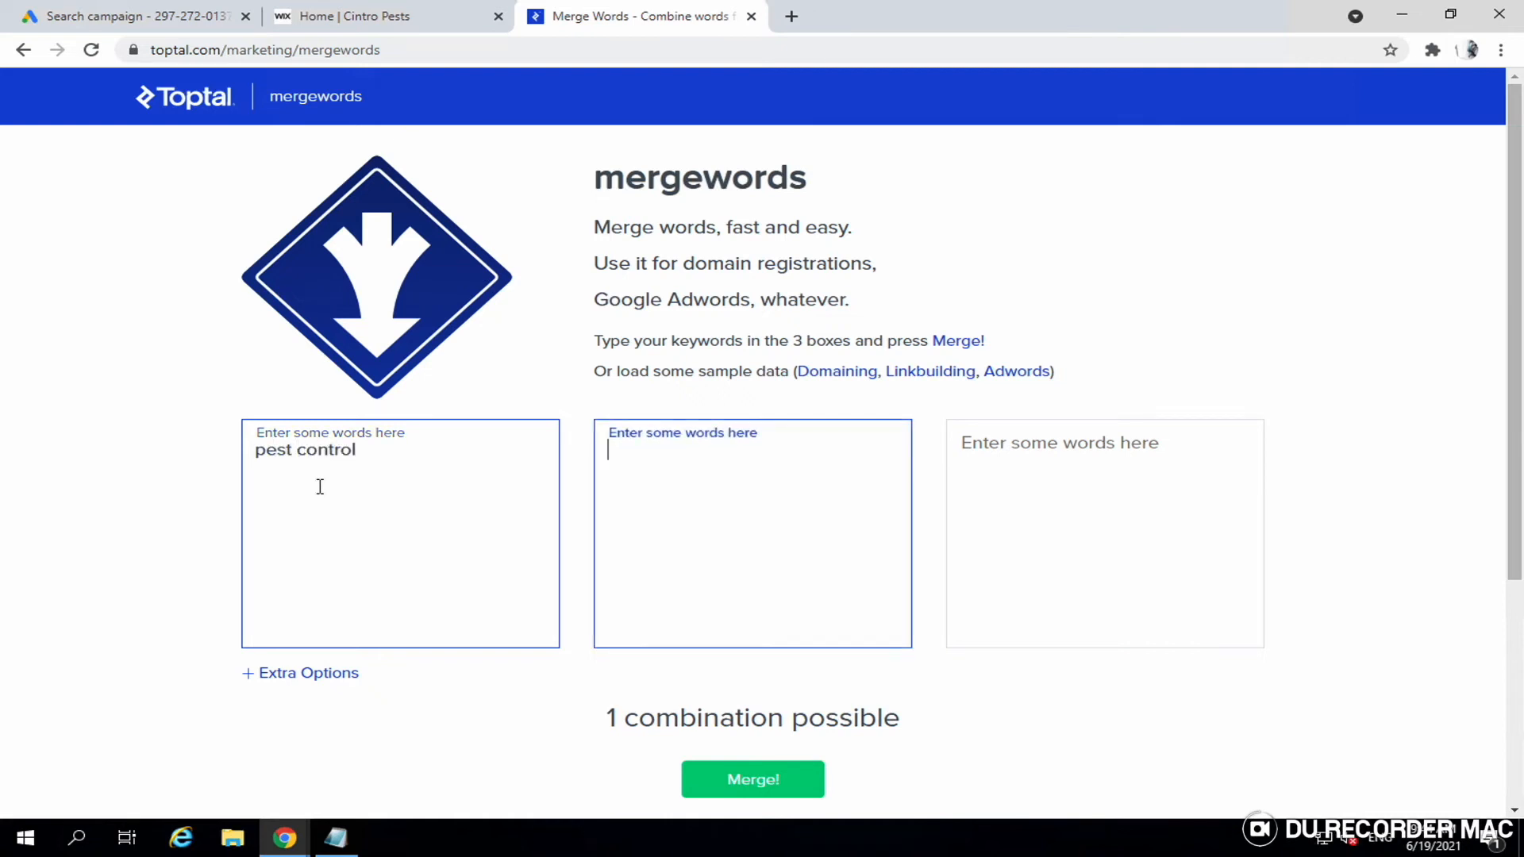
text(termit)
key(BackSpace)
key(BackSpace)
key(BackSpace)
key(BackSpace)
click(394, 465)
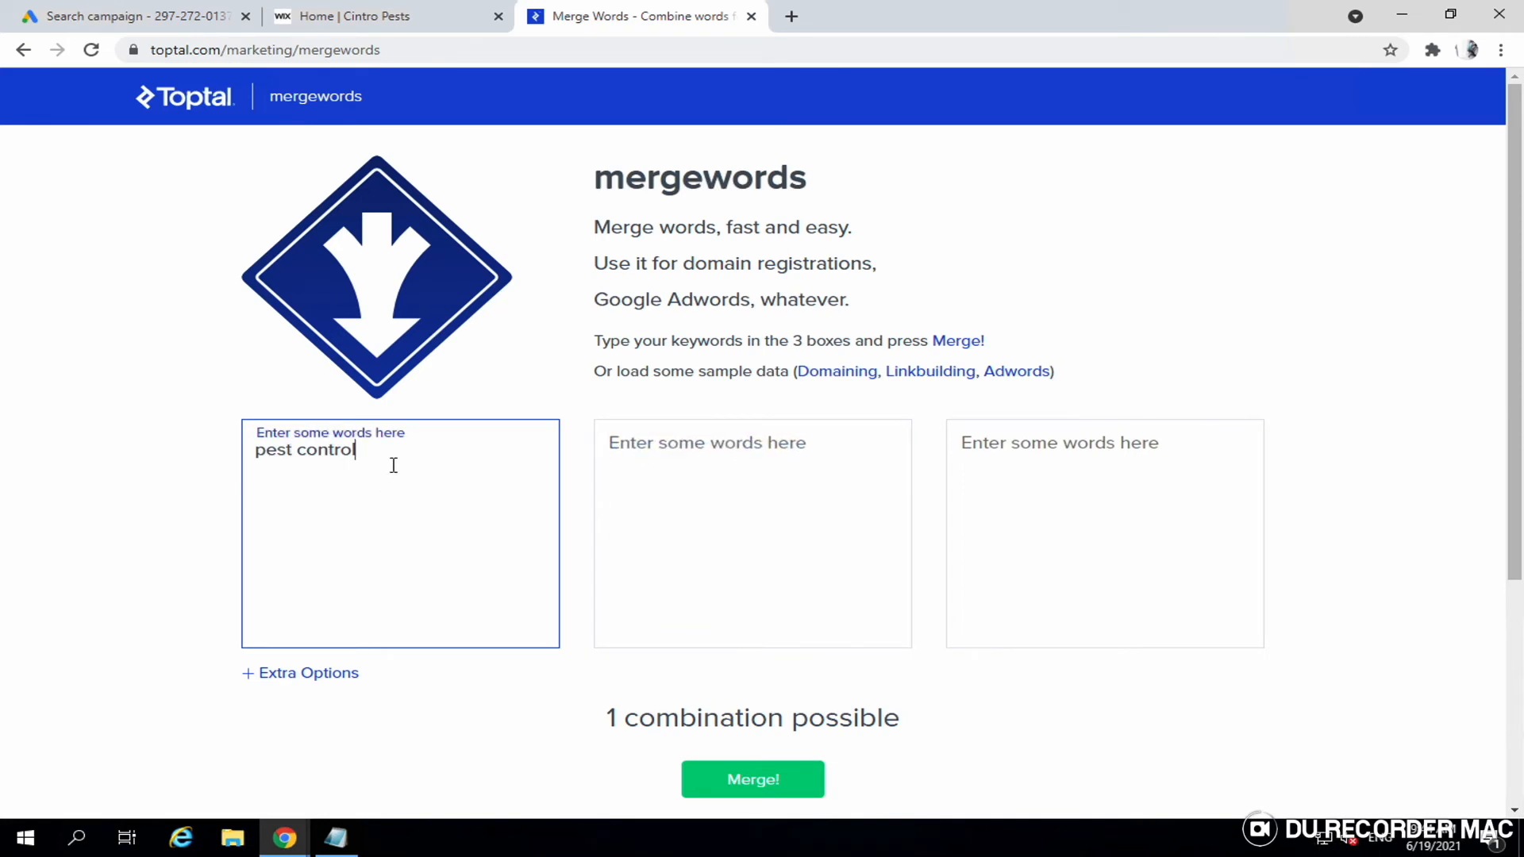
key(Return)
text(term)
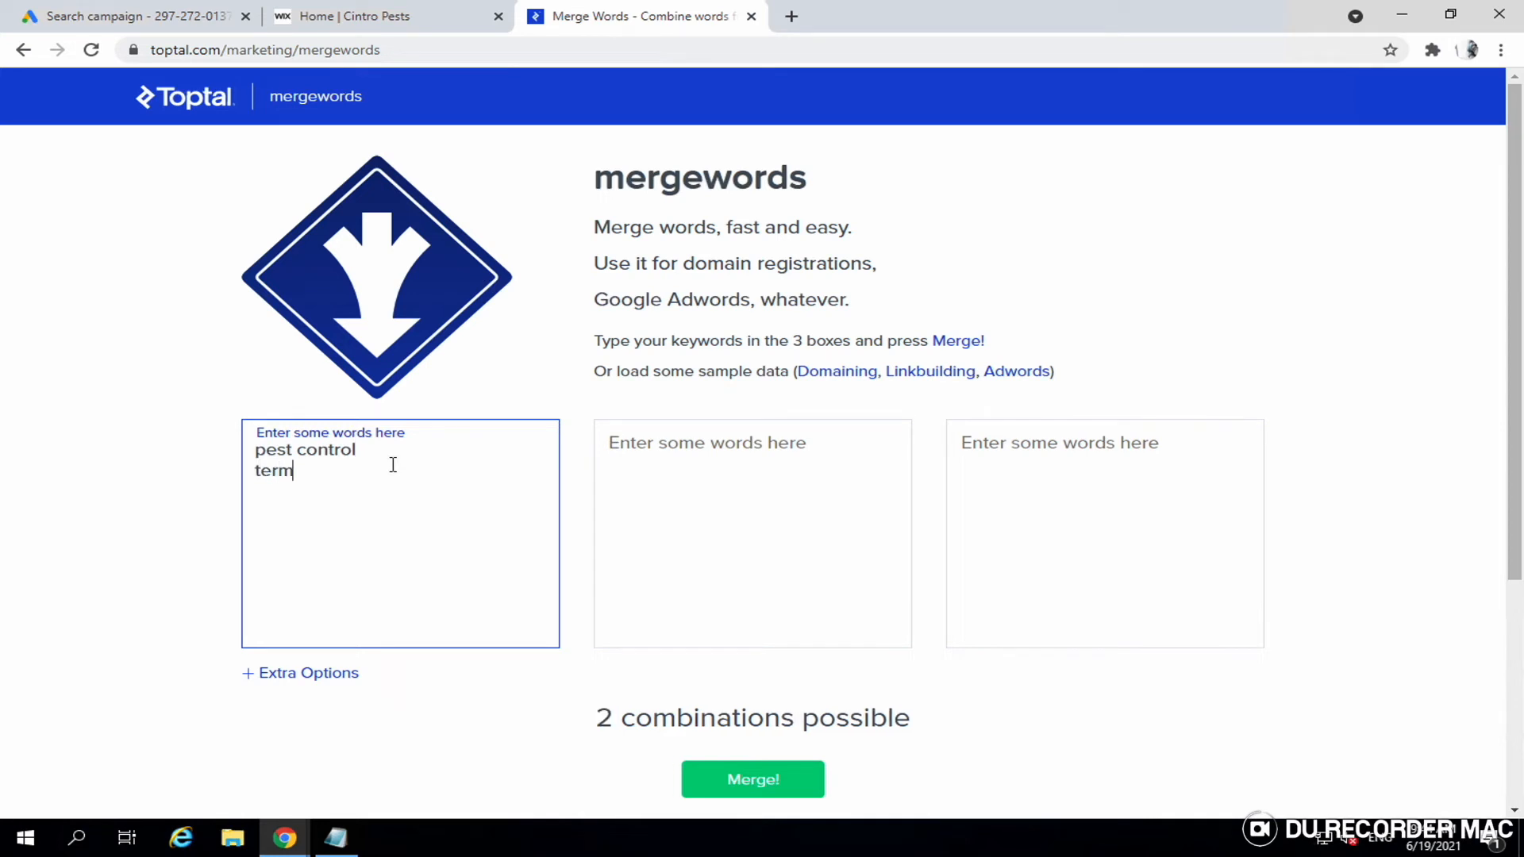
text(ite control)
key(Return)
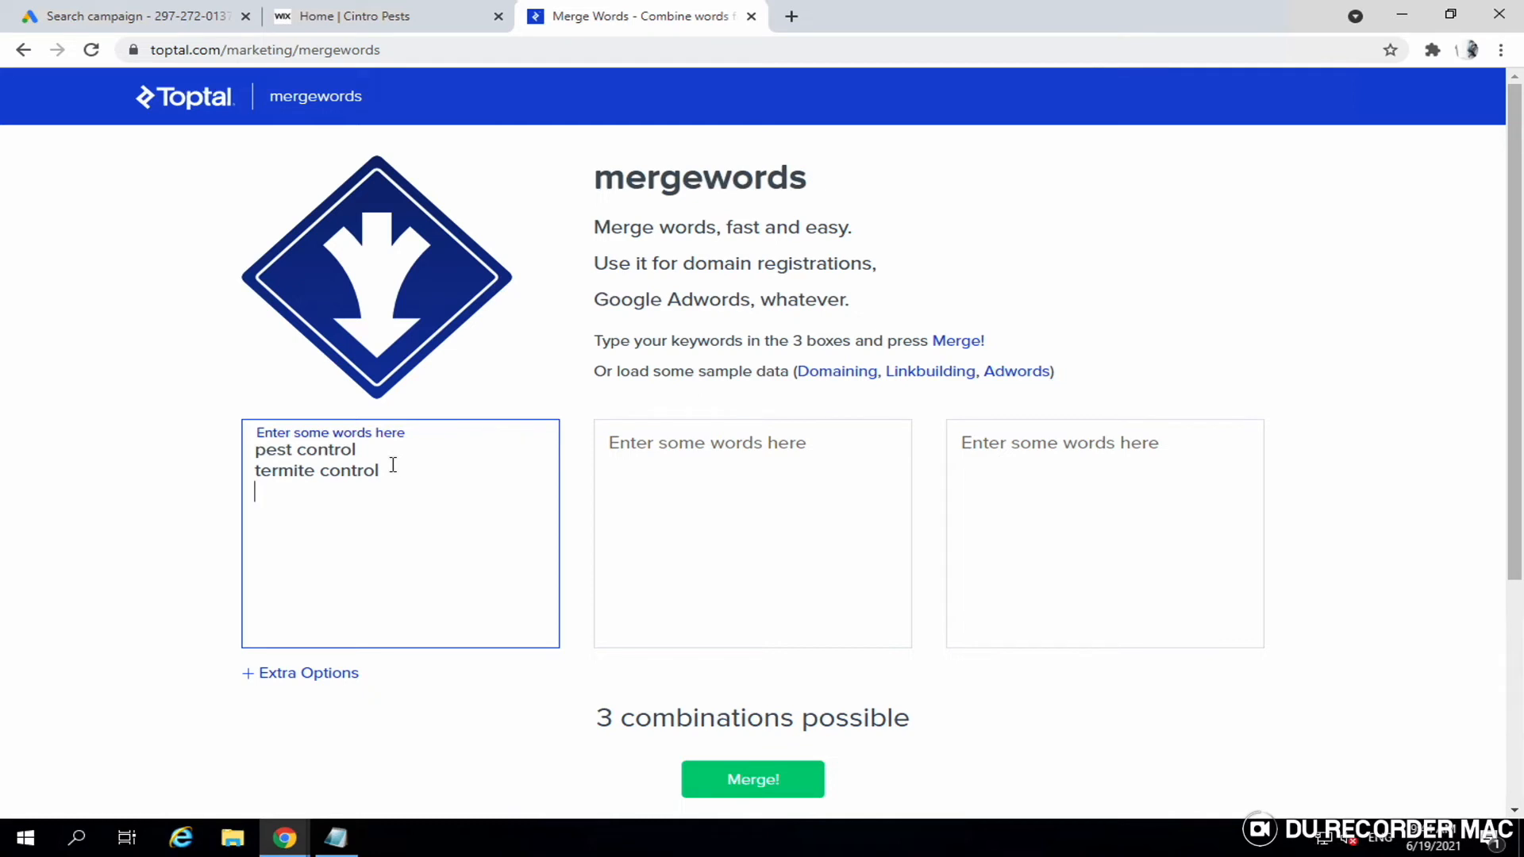
text(bed bugs removal)
key(Return)
key(BackSpace)
- Put 'service' in the second word list and 'near me' in the third
click(654, 466)
text(service)
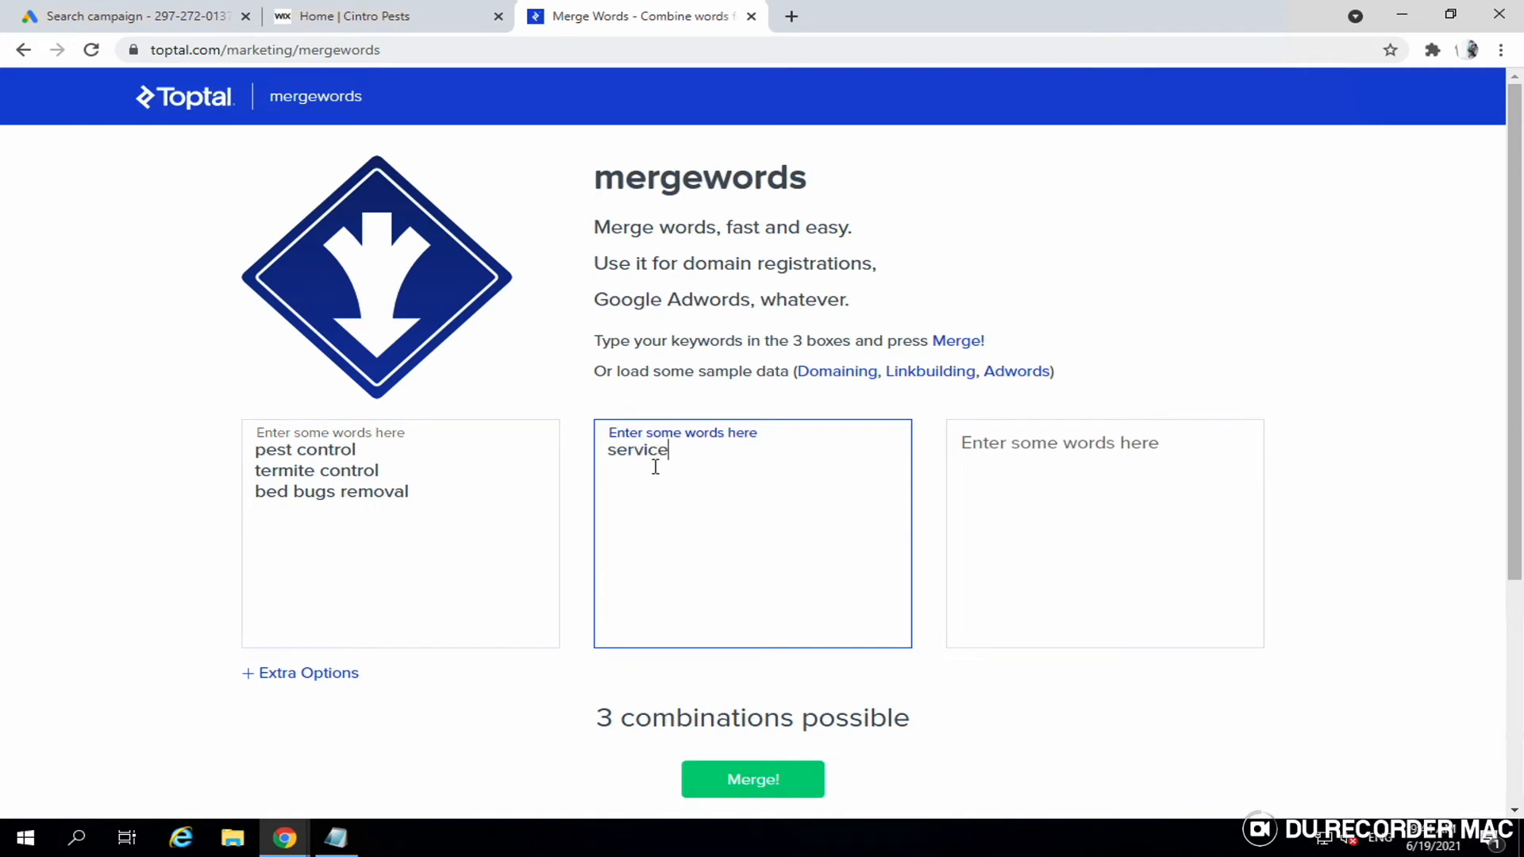
click(1080, 450)
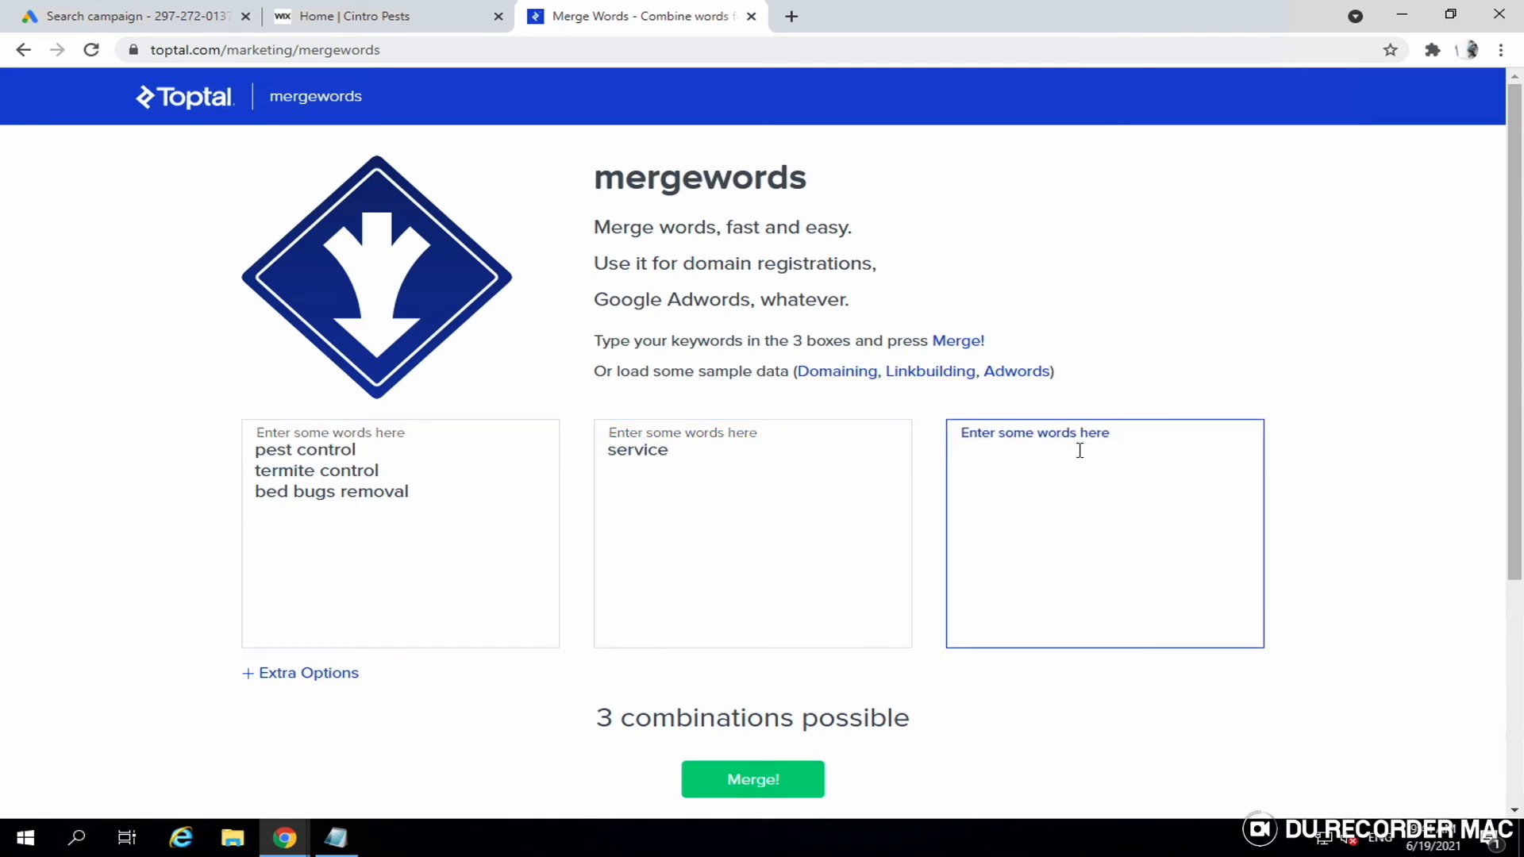
text(near me)
scroll(487, 582, down, 2)
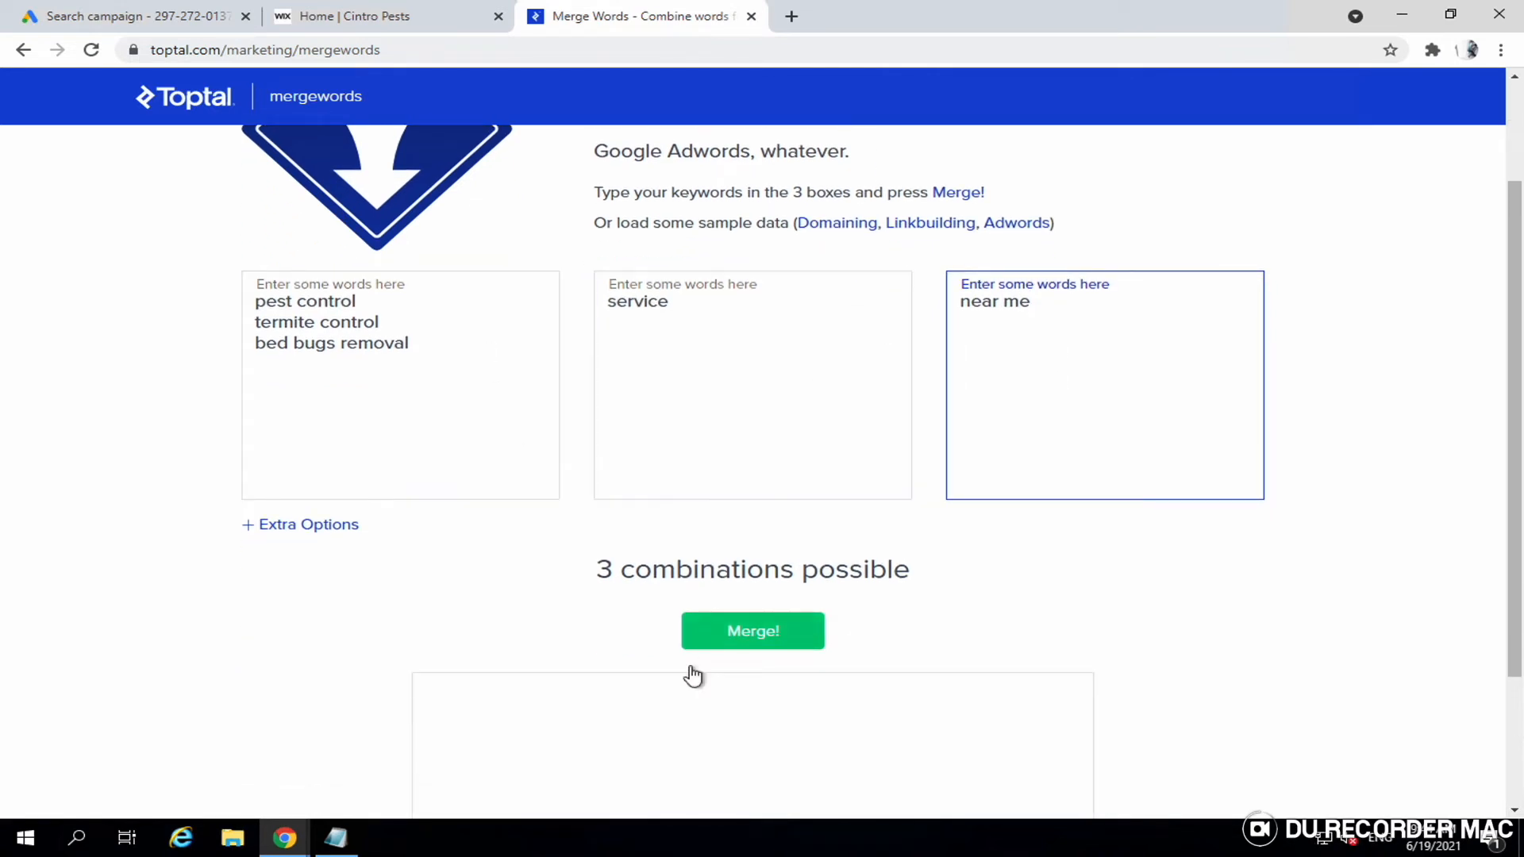
scroll(693, 677, down, 2)
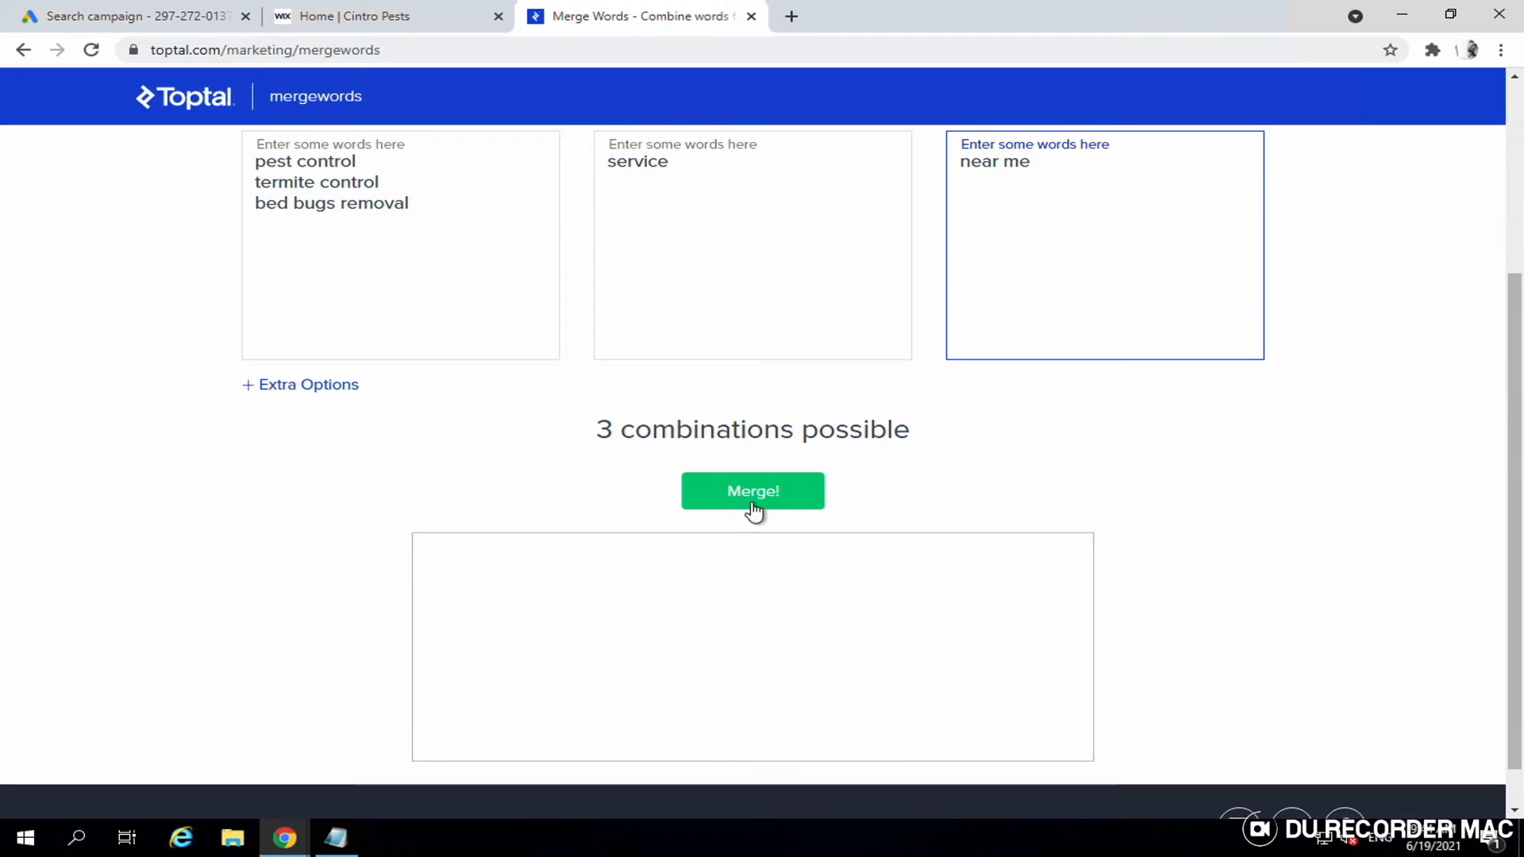
- Run Merge! with the 'service' and 'near me' lists checked
click(752, 502)
click(751, 539)
scroll(751, 539, down, 1)
scroll(749, 539, up, 1)
scroll(749, 538, down, 1)
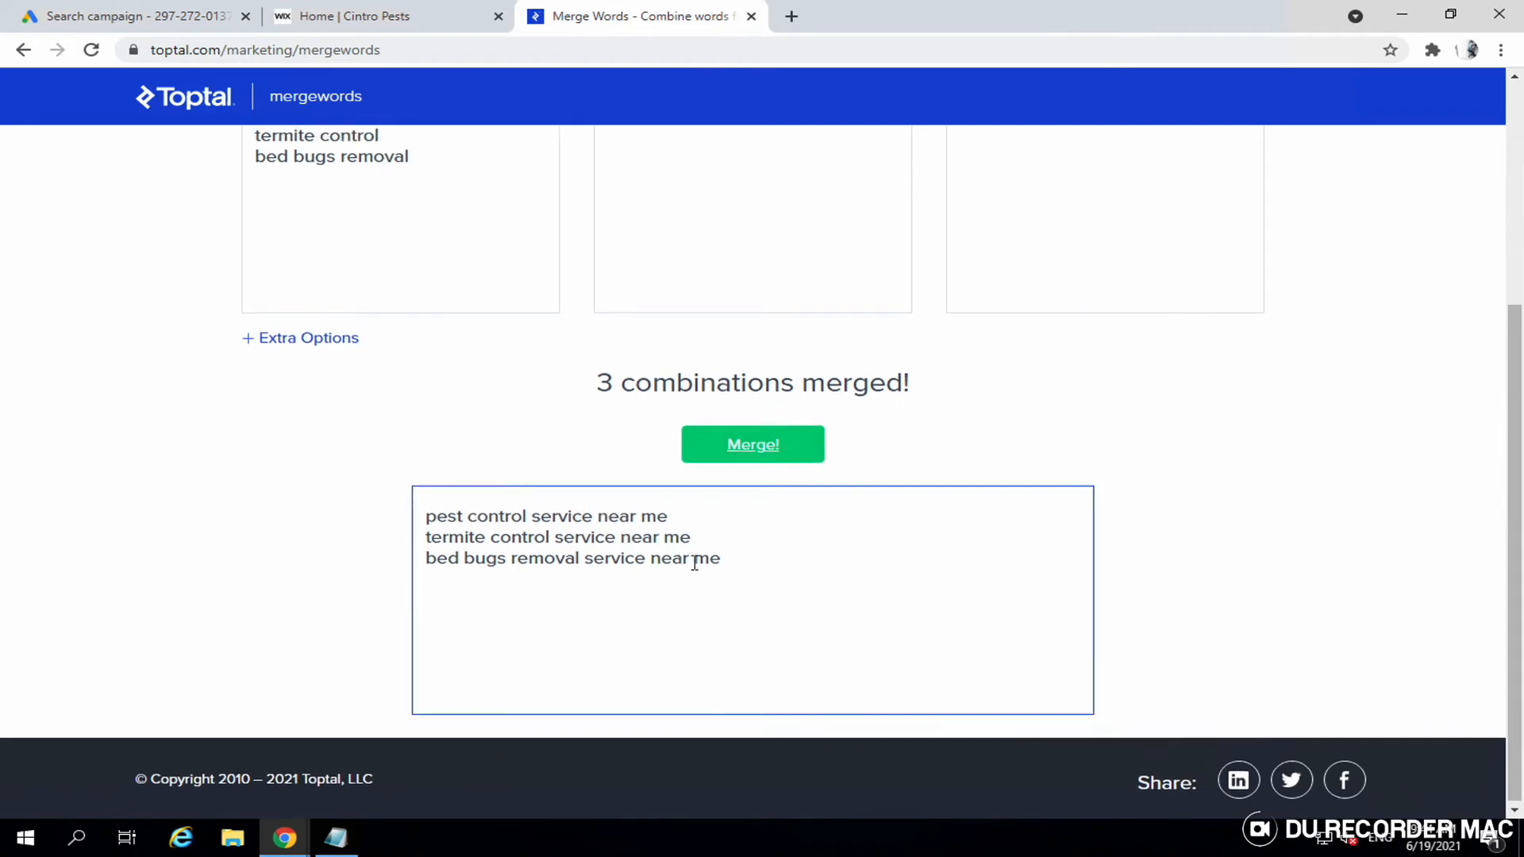
scroll(674, 549, up, 1)
scroll(635, 571, up, 1)
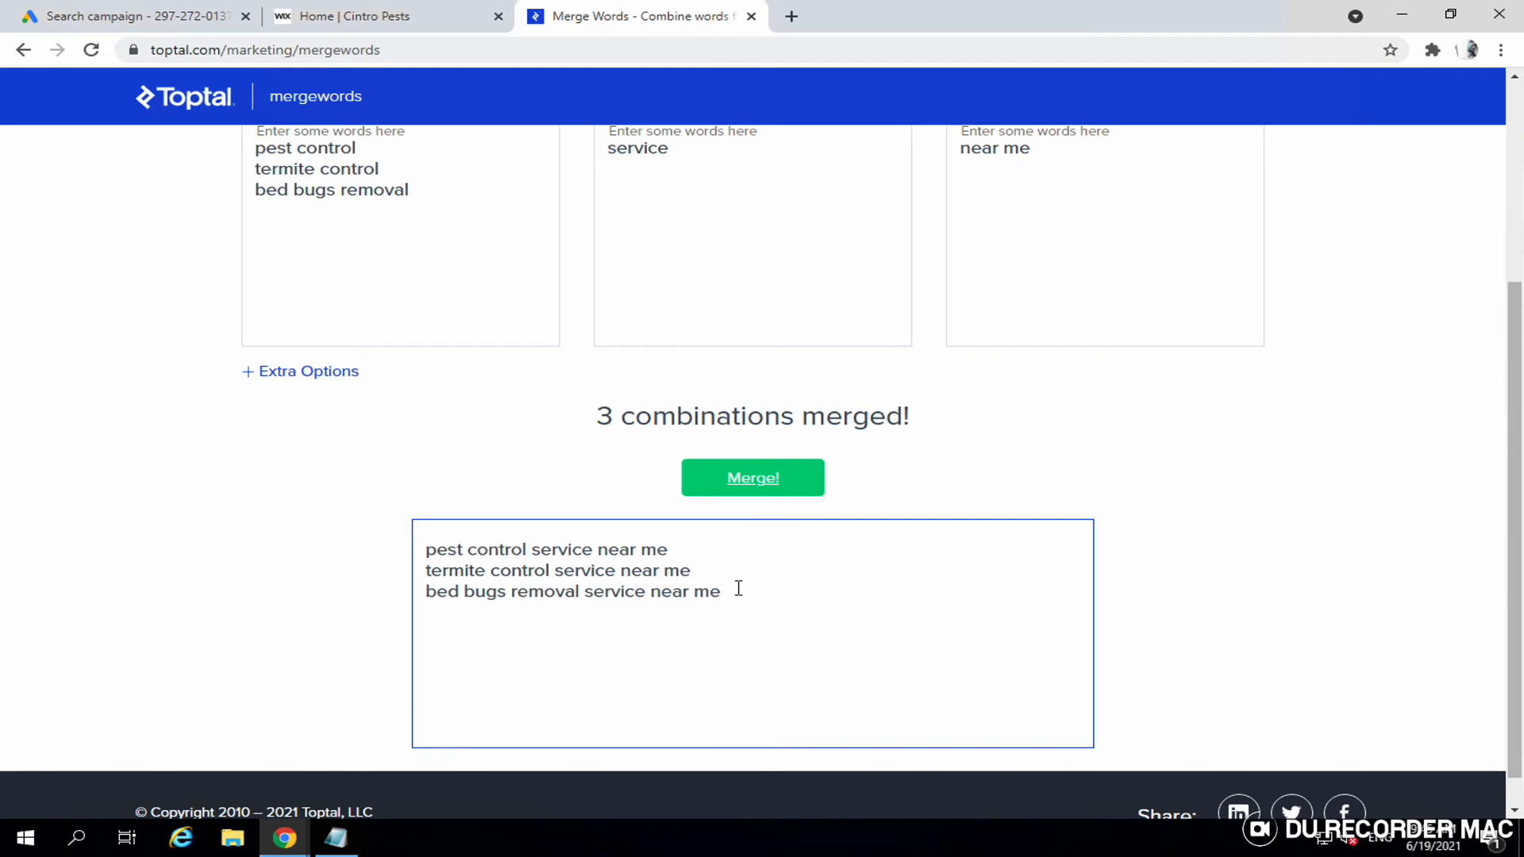
scroll(731, 587, up, 5)
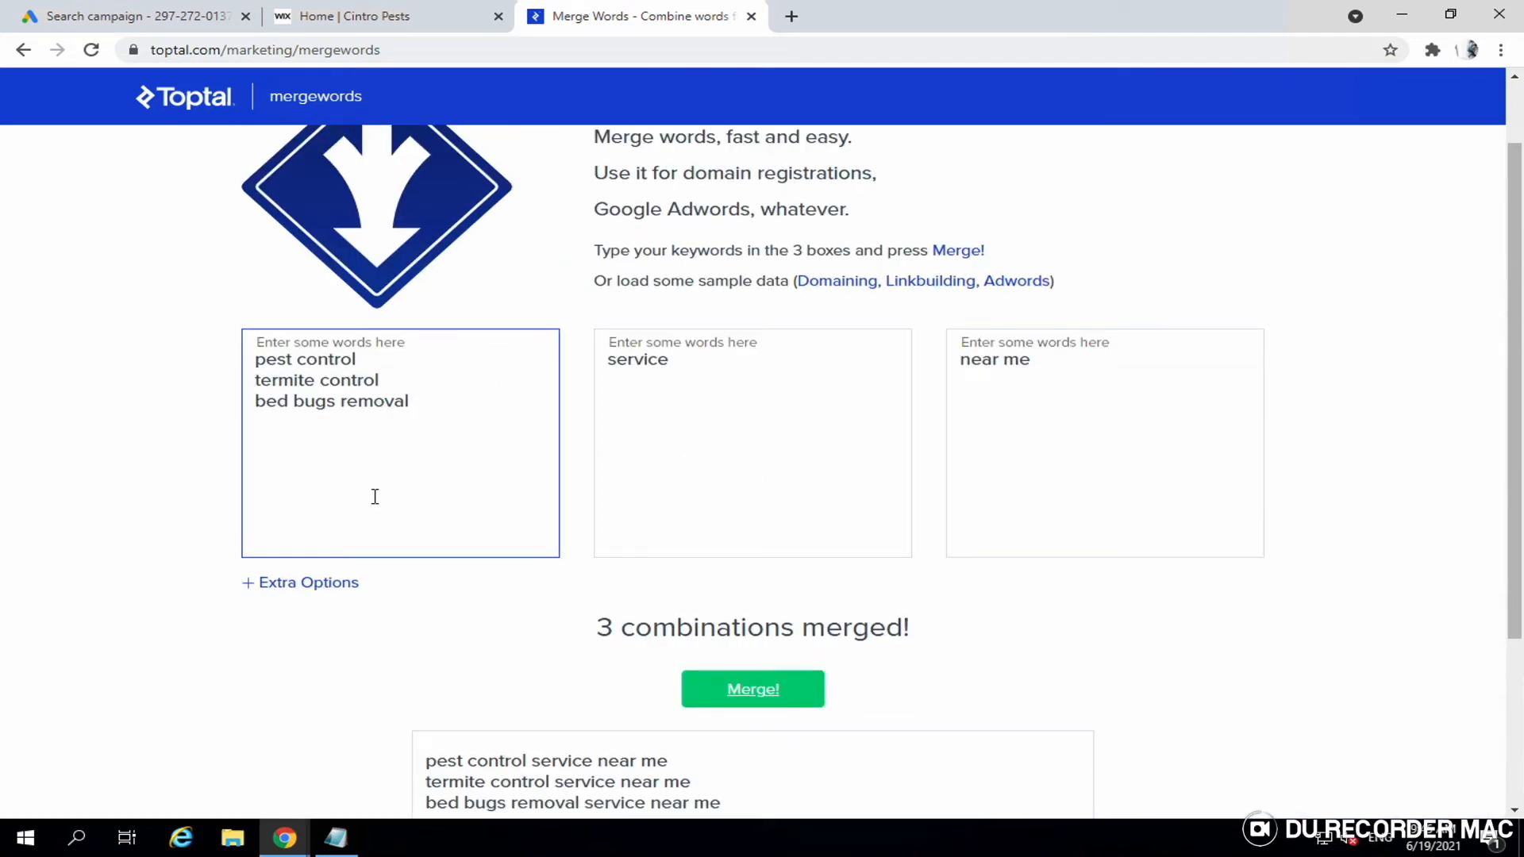
click(659, 366)
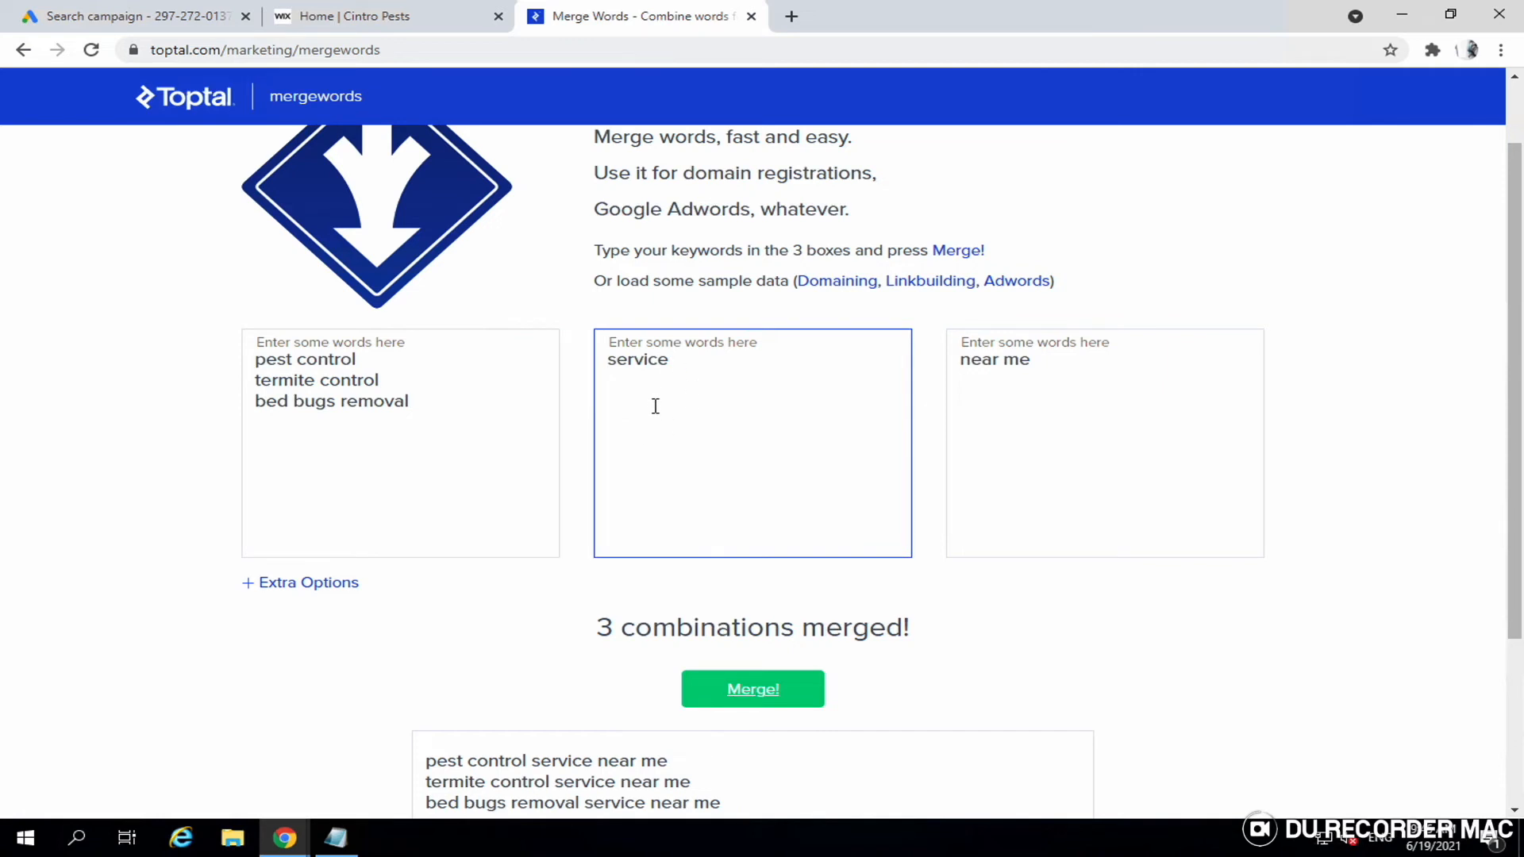
click(982, 480)
- Select all three merged phrases, like 'pest control service near me', in the results box
scroll(967, 589, down, 2)
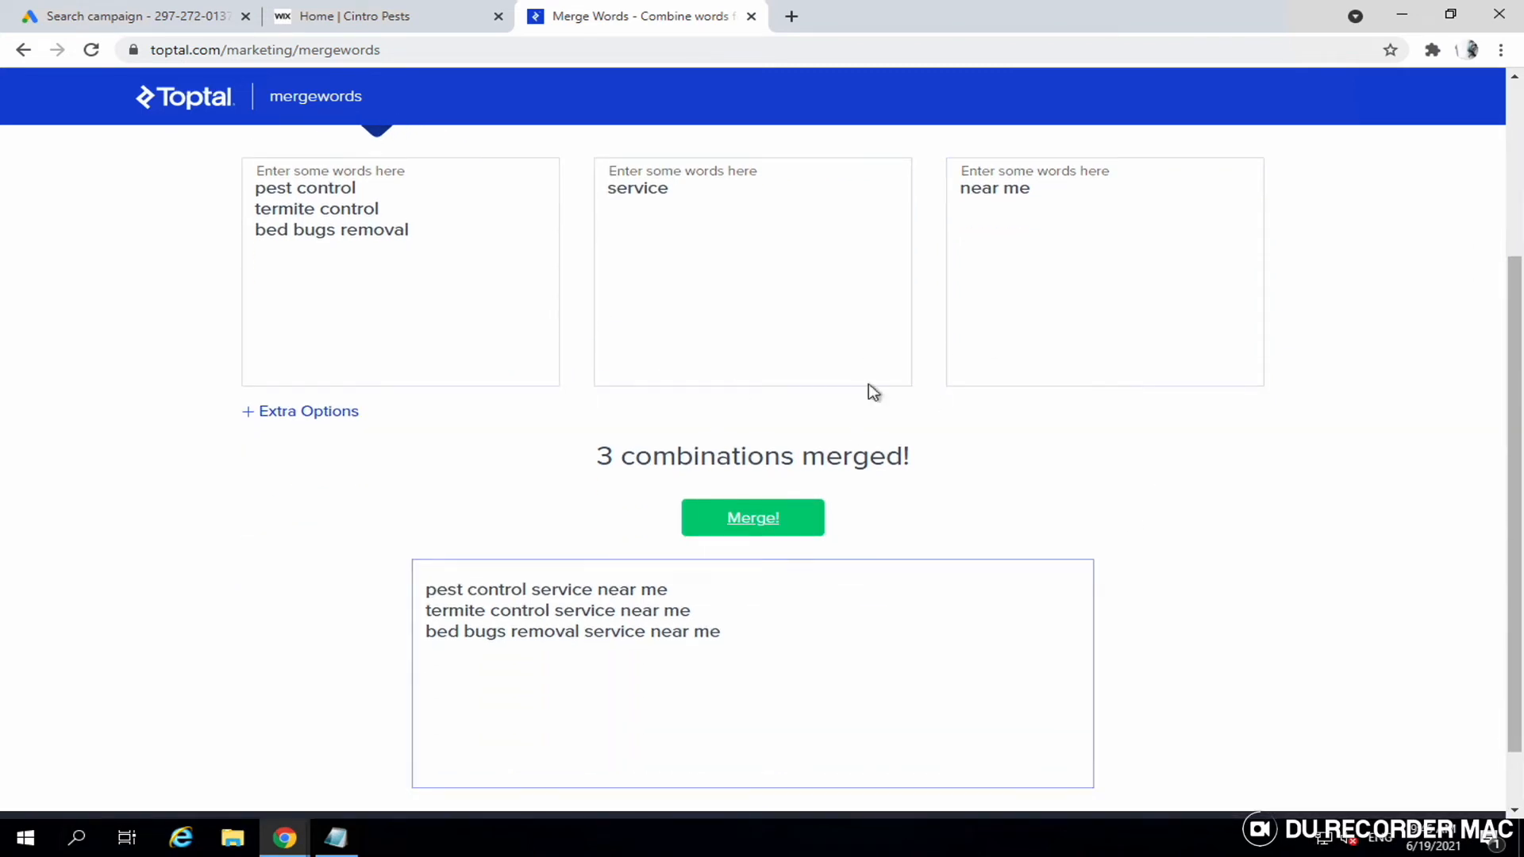
click(708, 613)
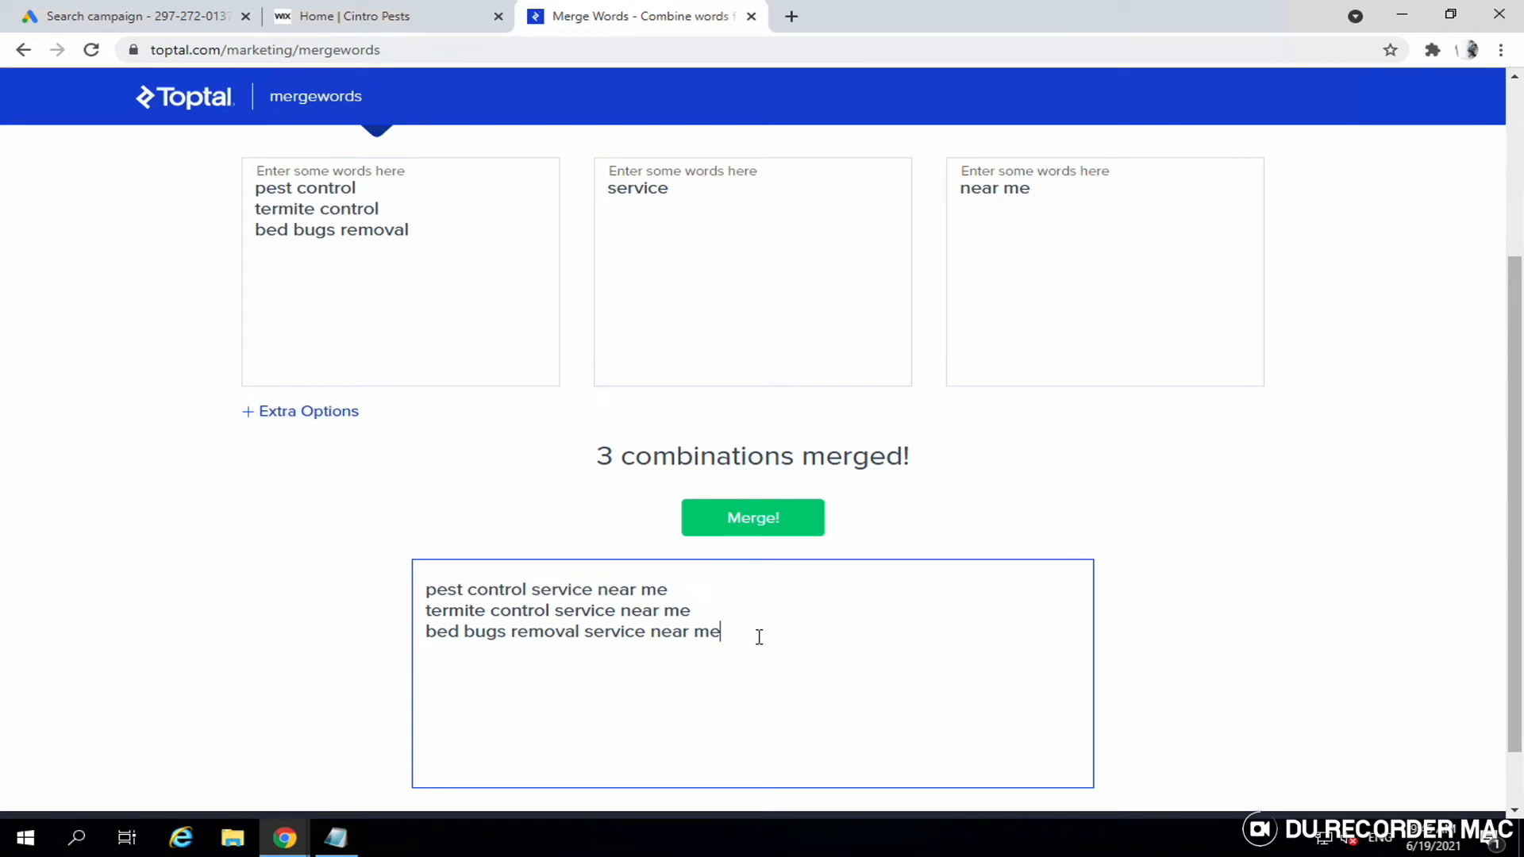
triple_click(759, 637)
text(a)
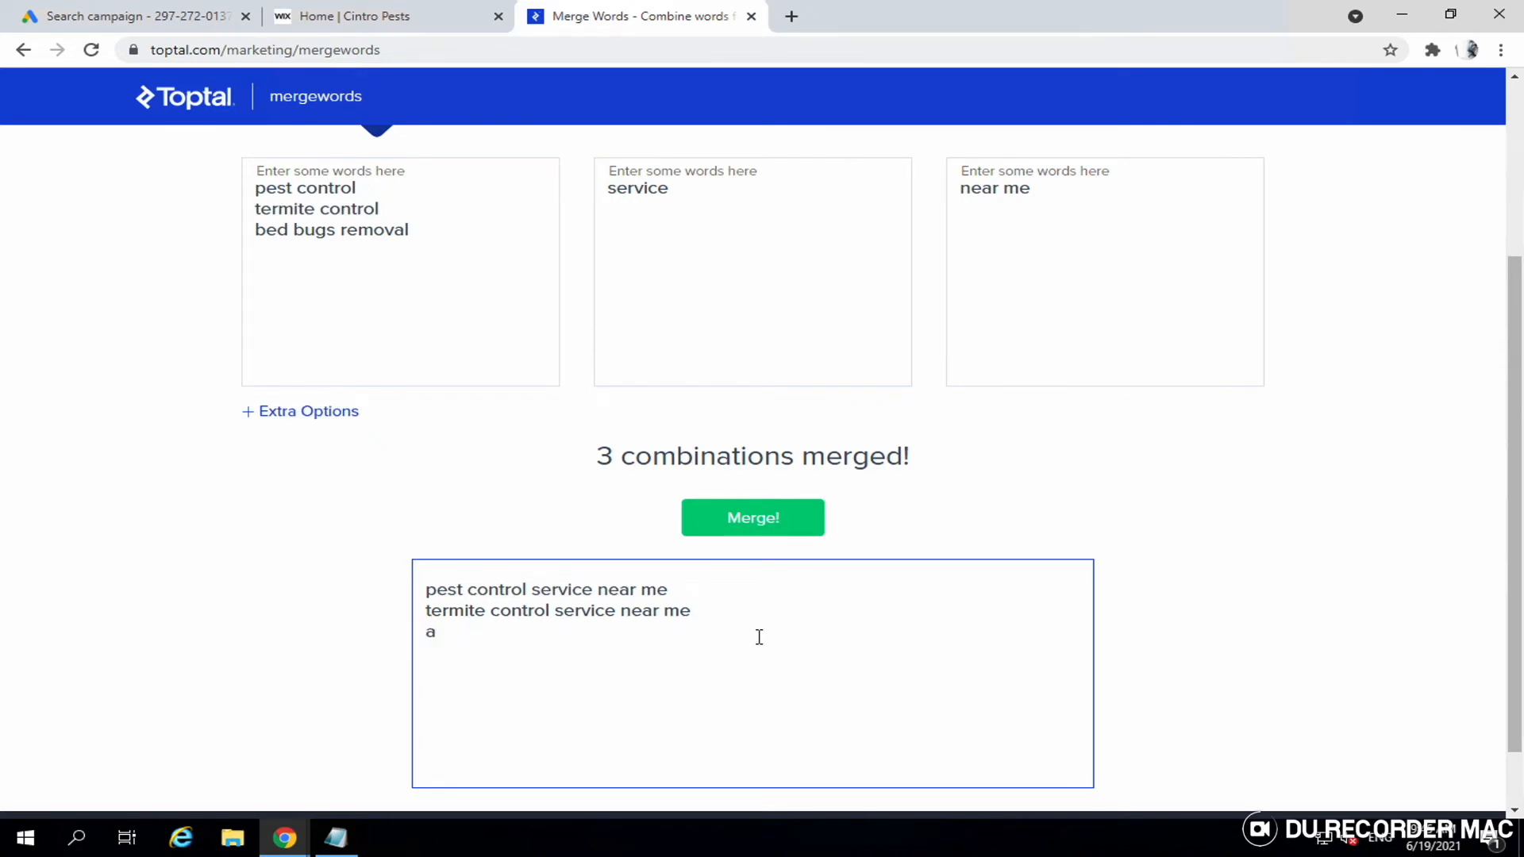
key(ctrl+z)
key(ctrl+a)
key(ctrl+c)
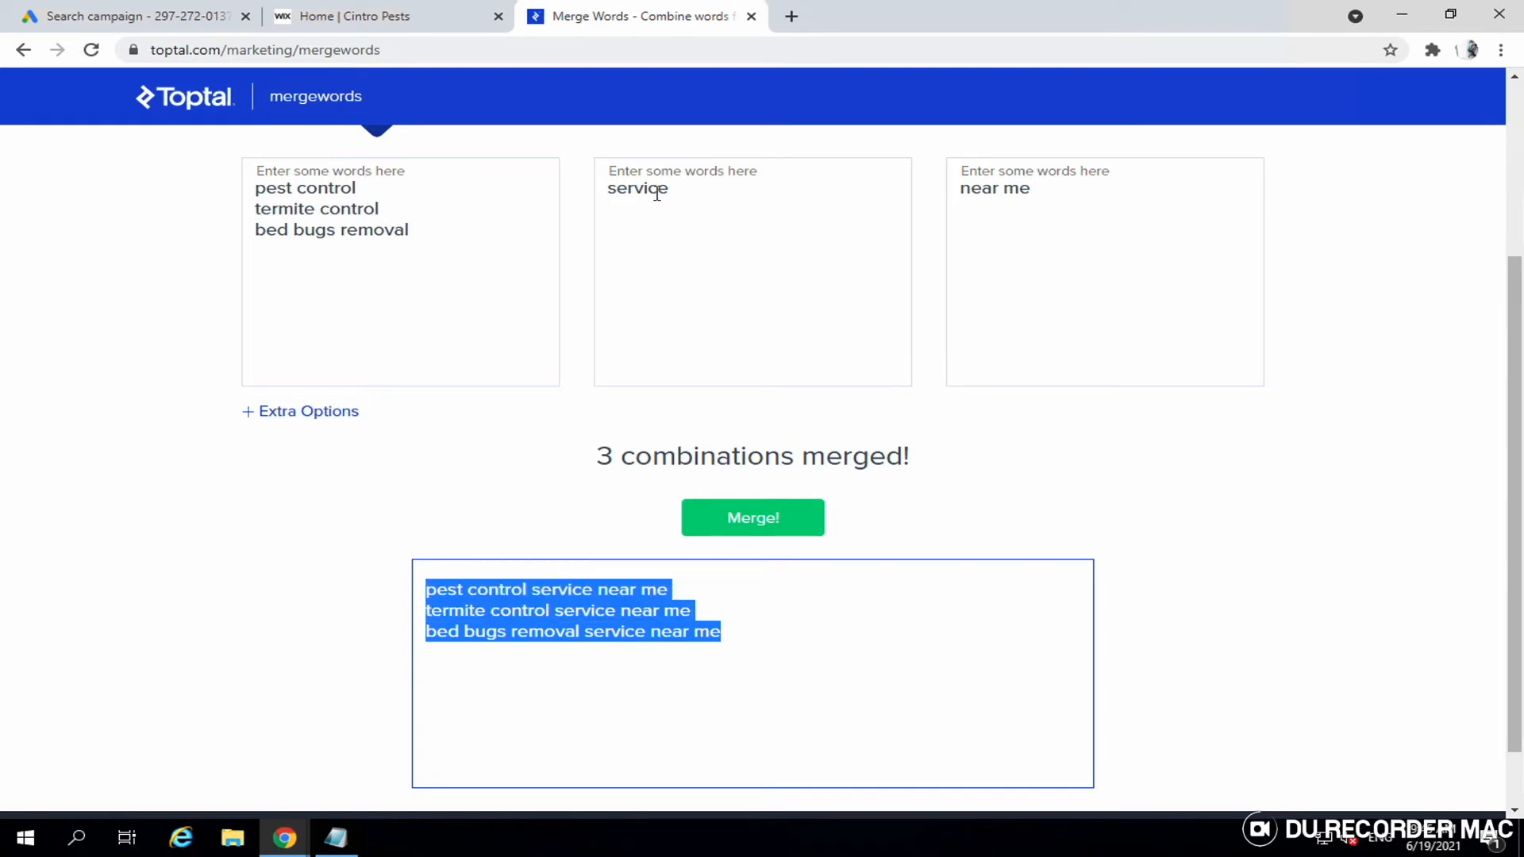
- Paste the three merged 'near me' phrases into Ad group 1's keywords and save the ad group
click(129, 17)
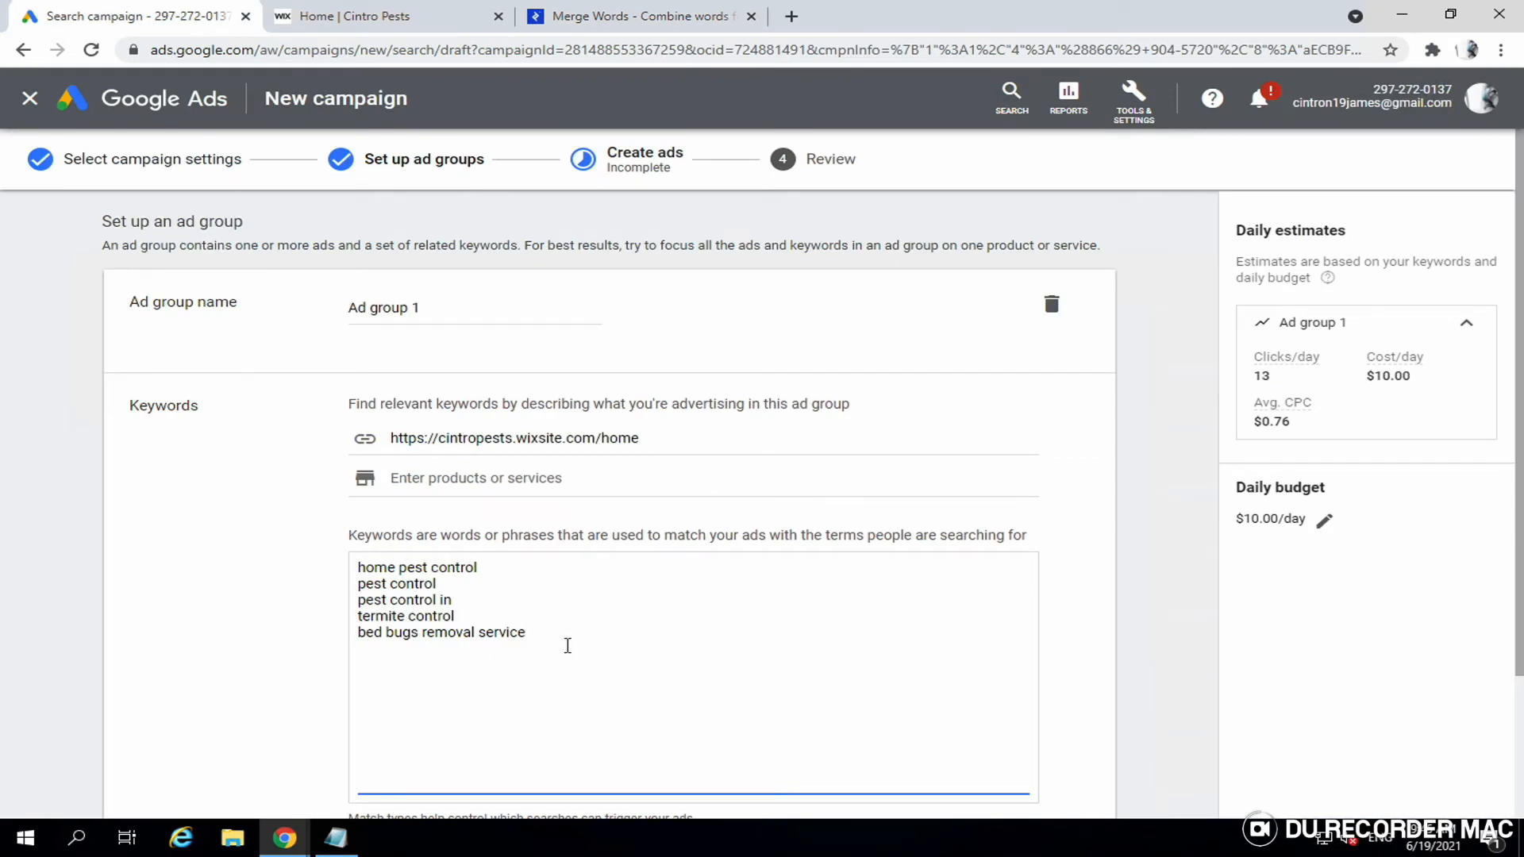
key(ctrl+v)
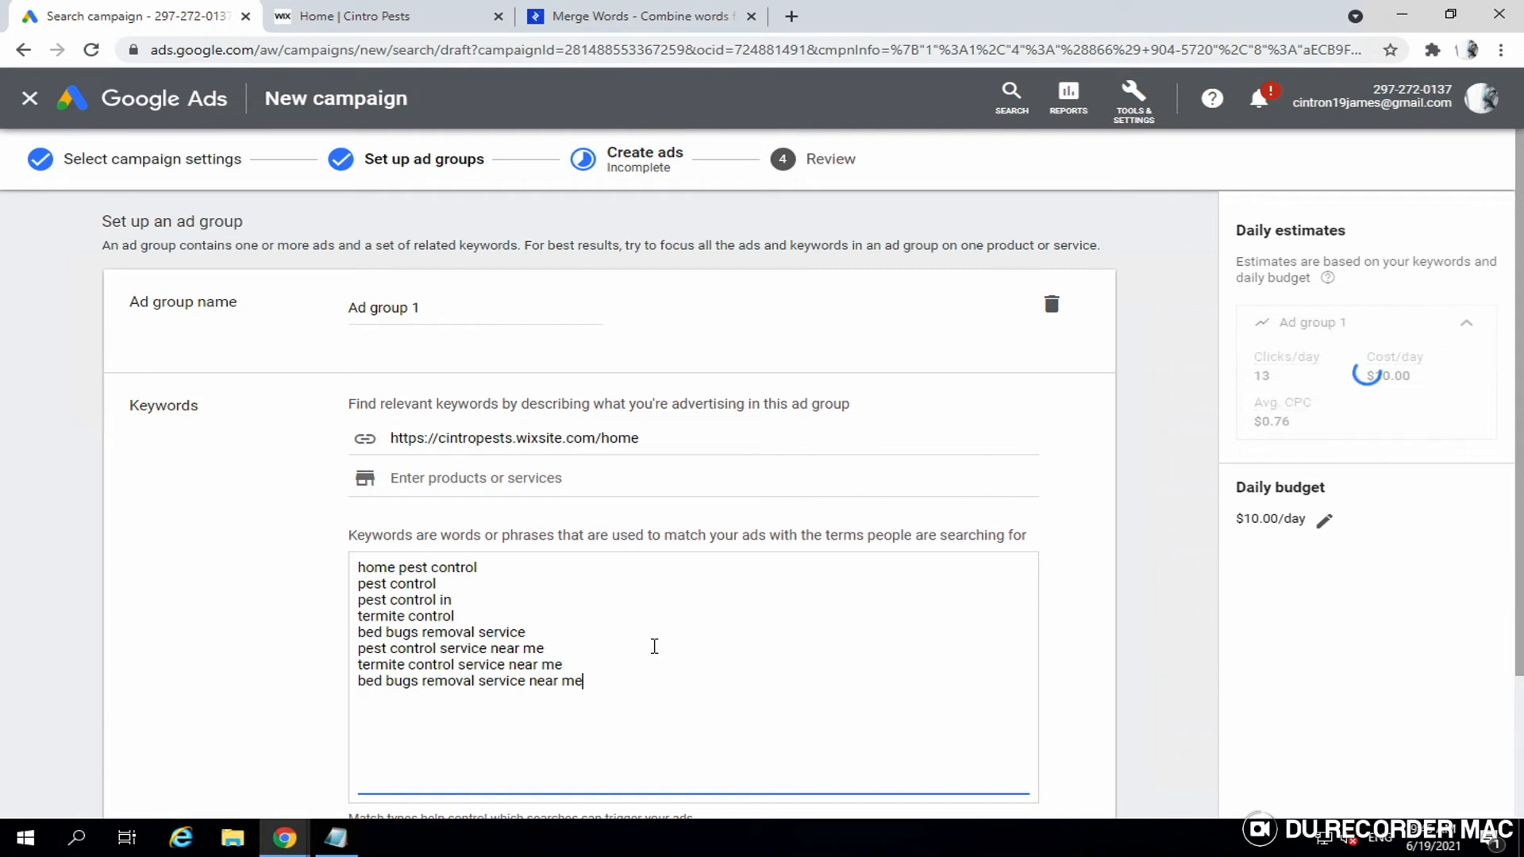
scroll(653, 647, down, 2)
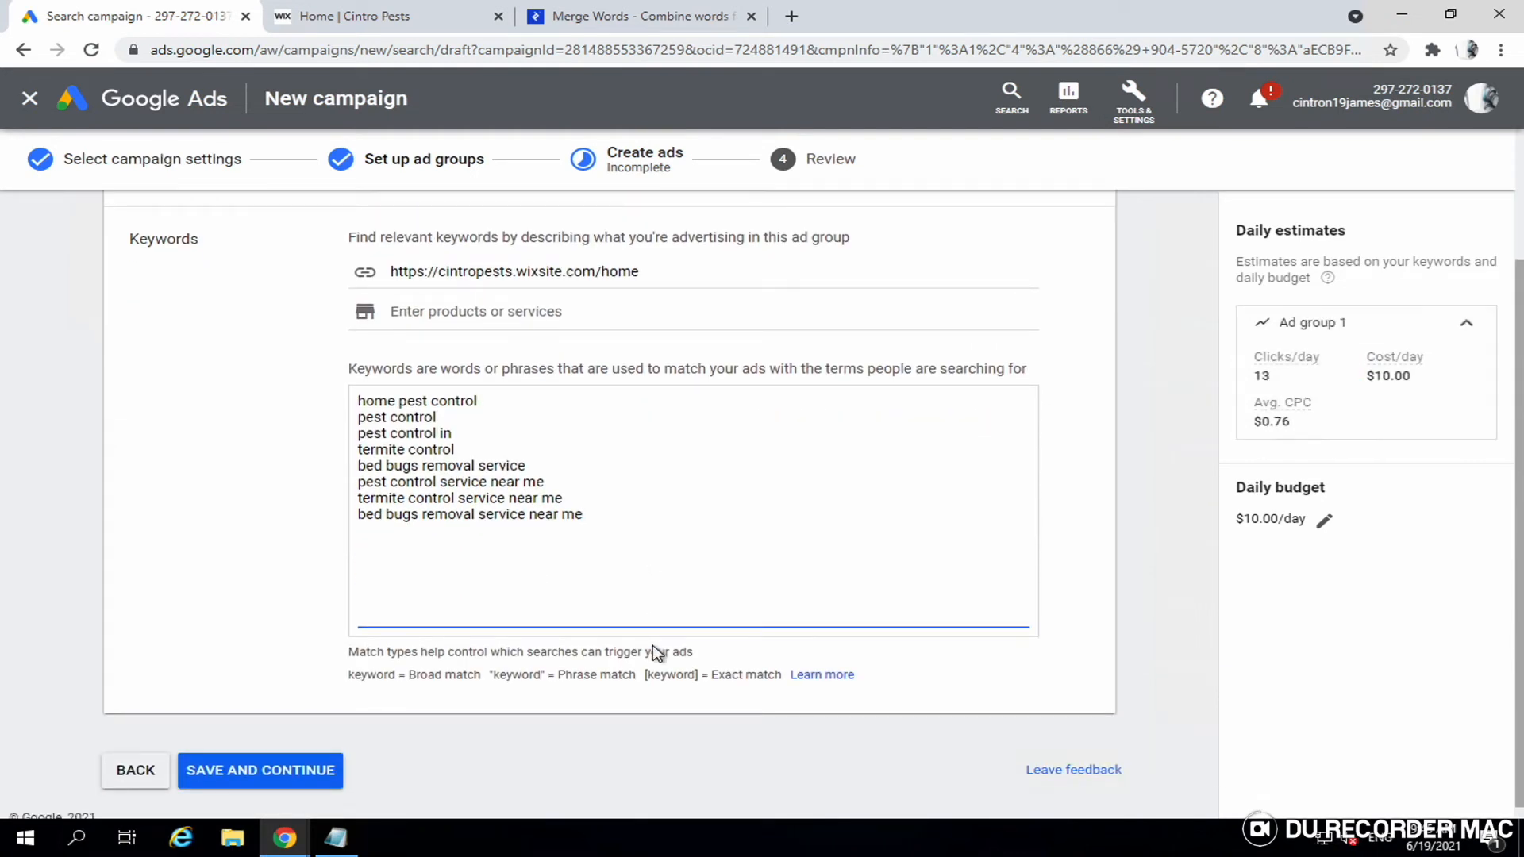
scroll(653, 645, down, 1)
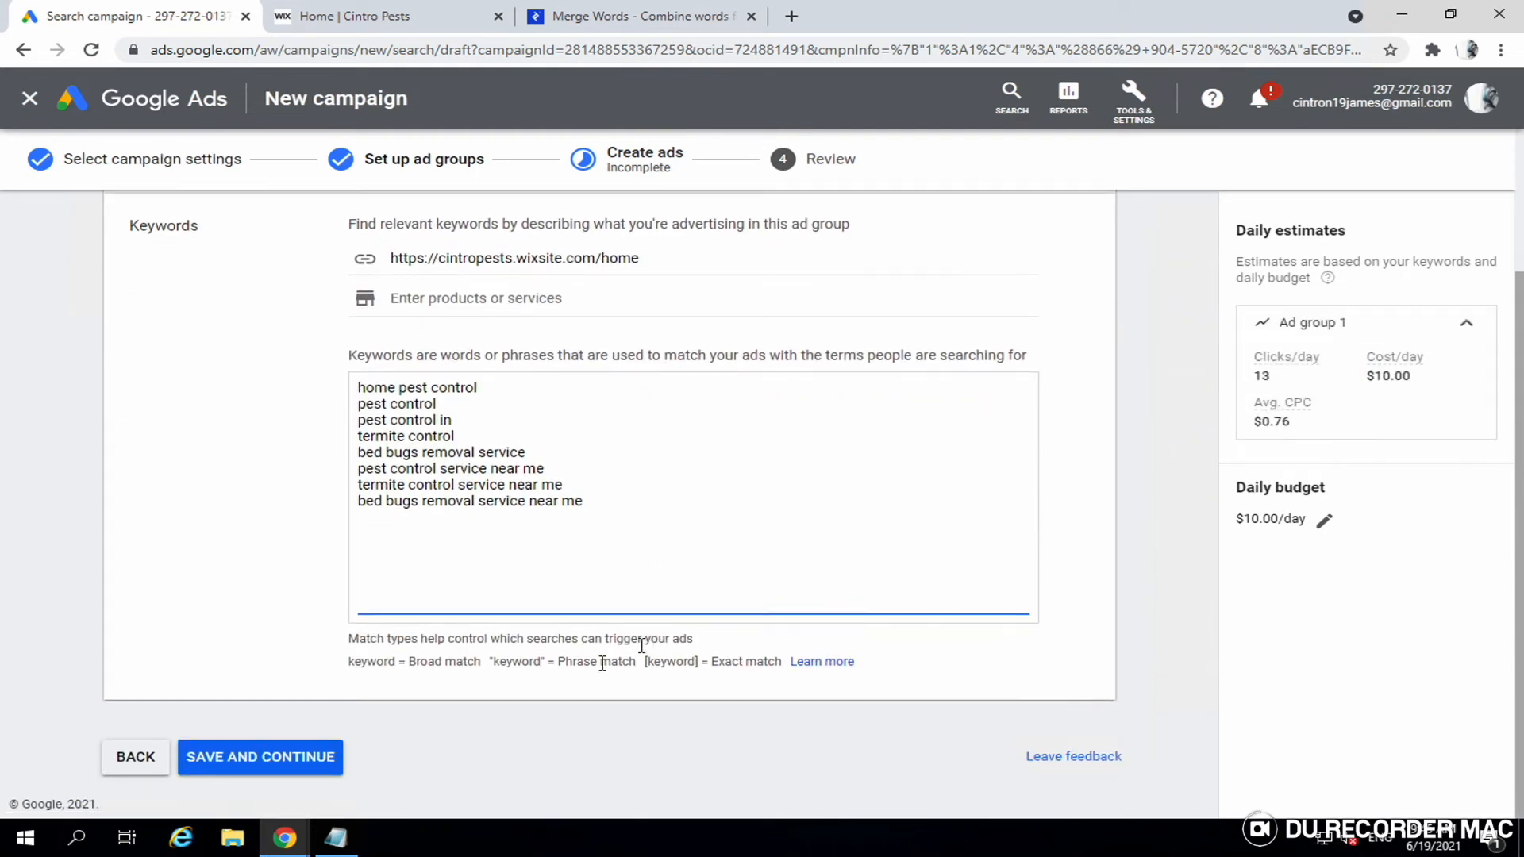
click(299, 770)
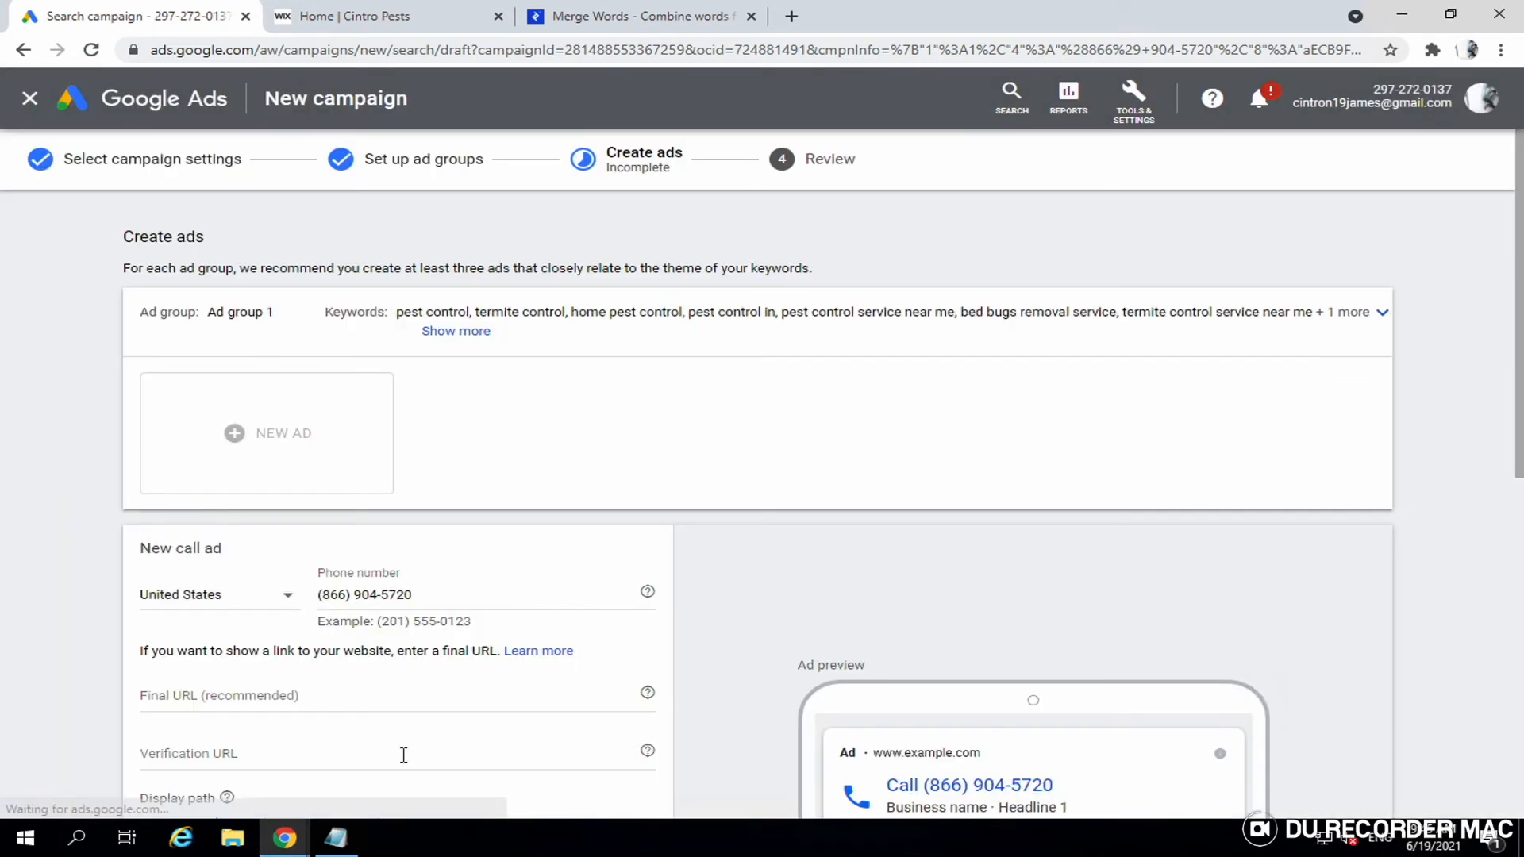
scroll(585, 576, down, 3)
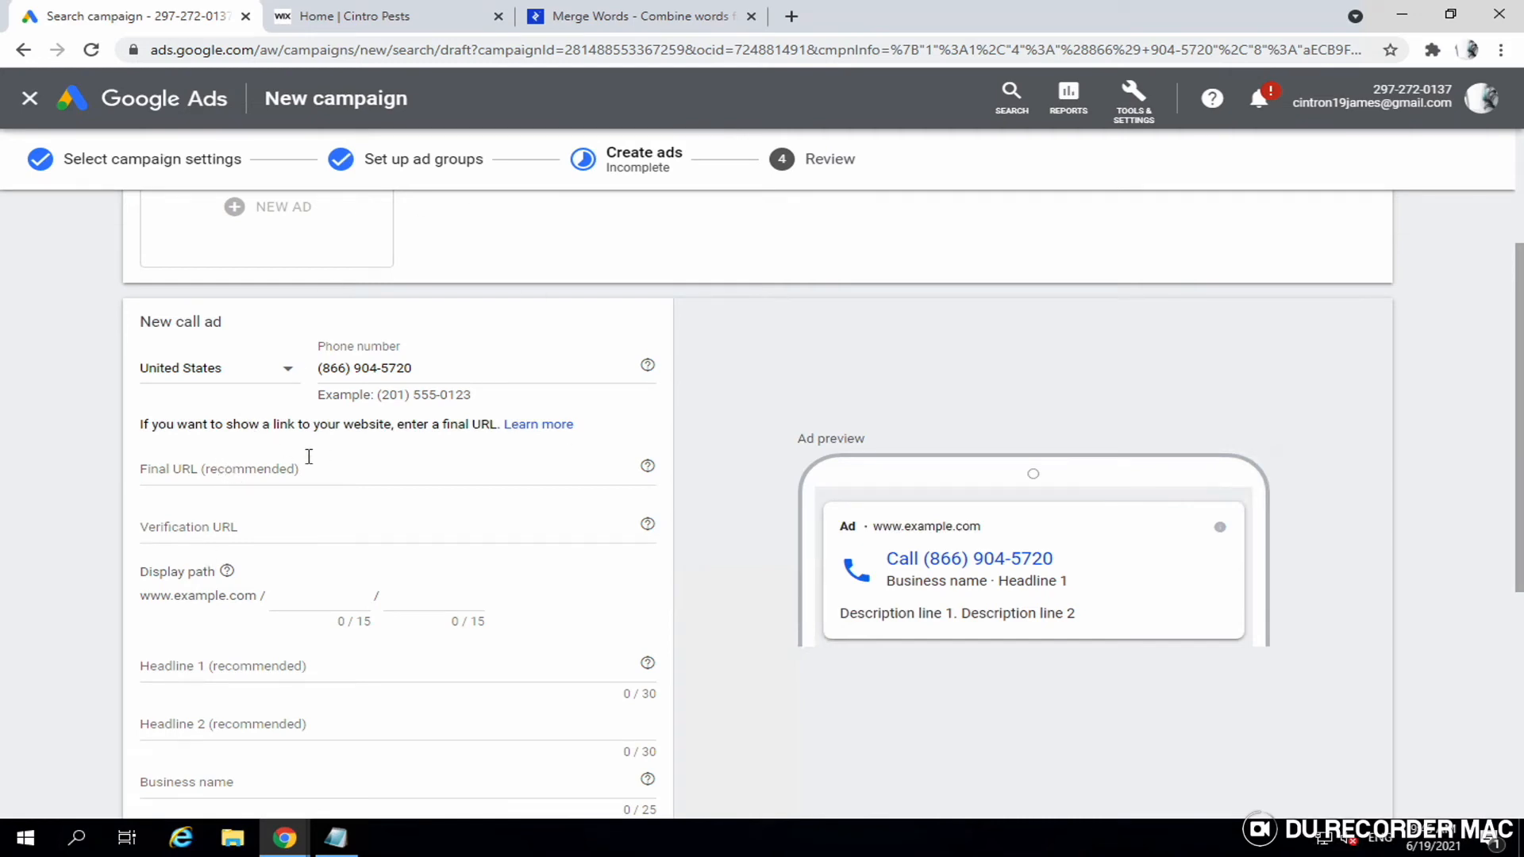
click(376, 17)
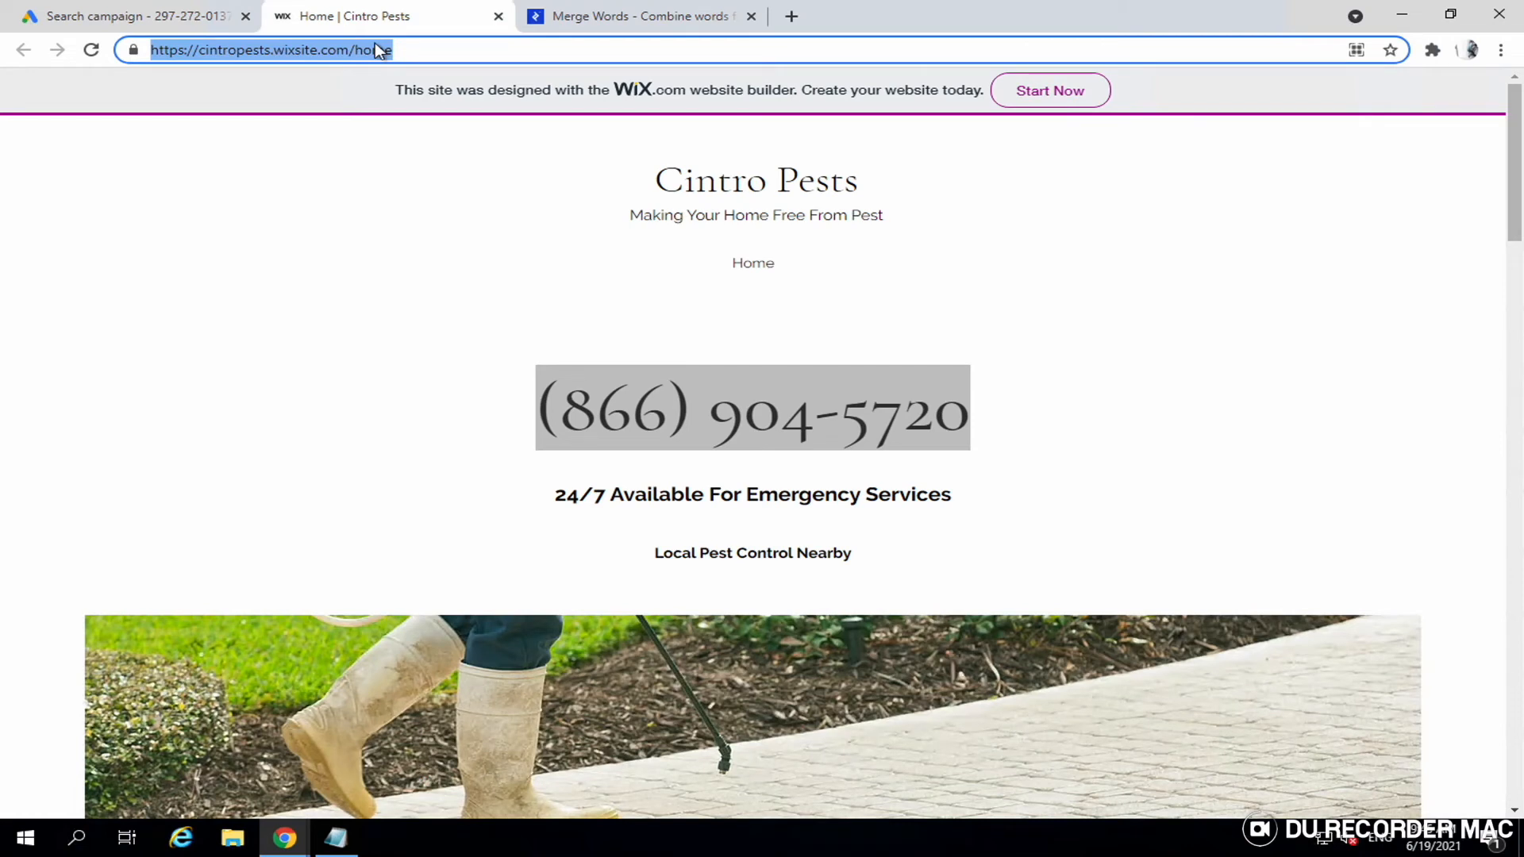
click(150, 18)
click(238, 467)
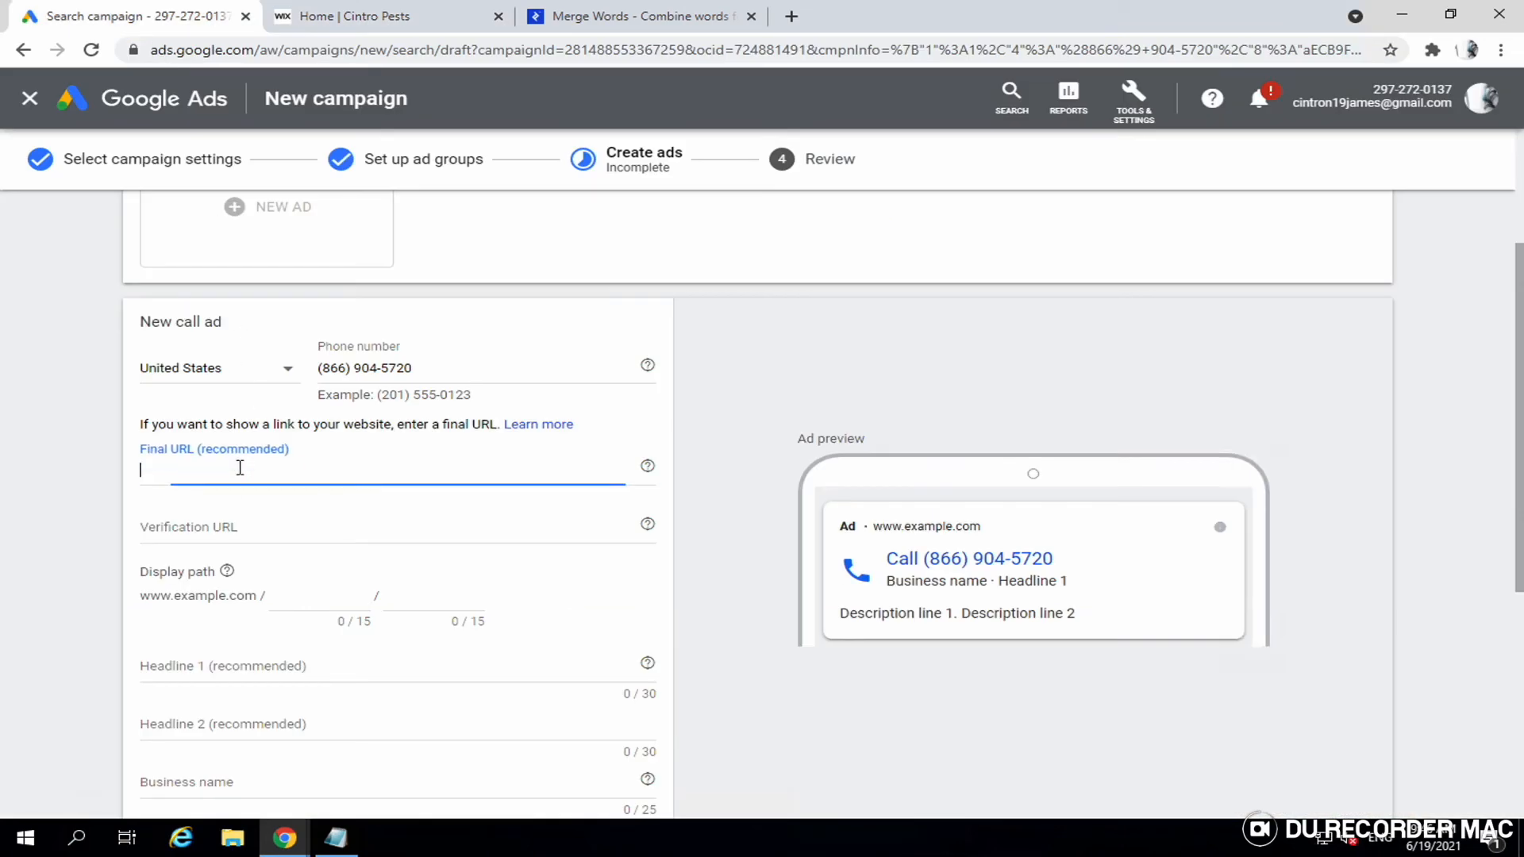
text(https://cintropests.wixsite.com/home)
click(59, 484)
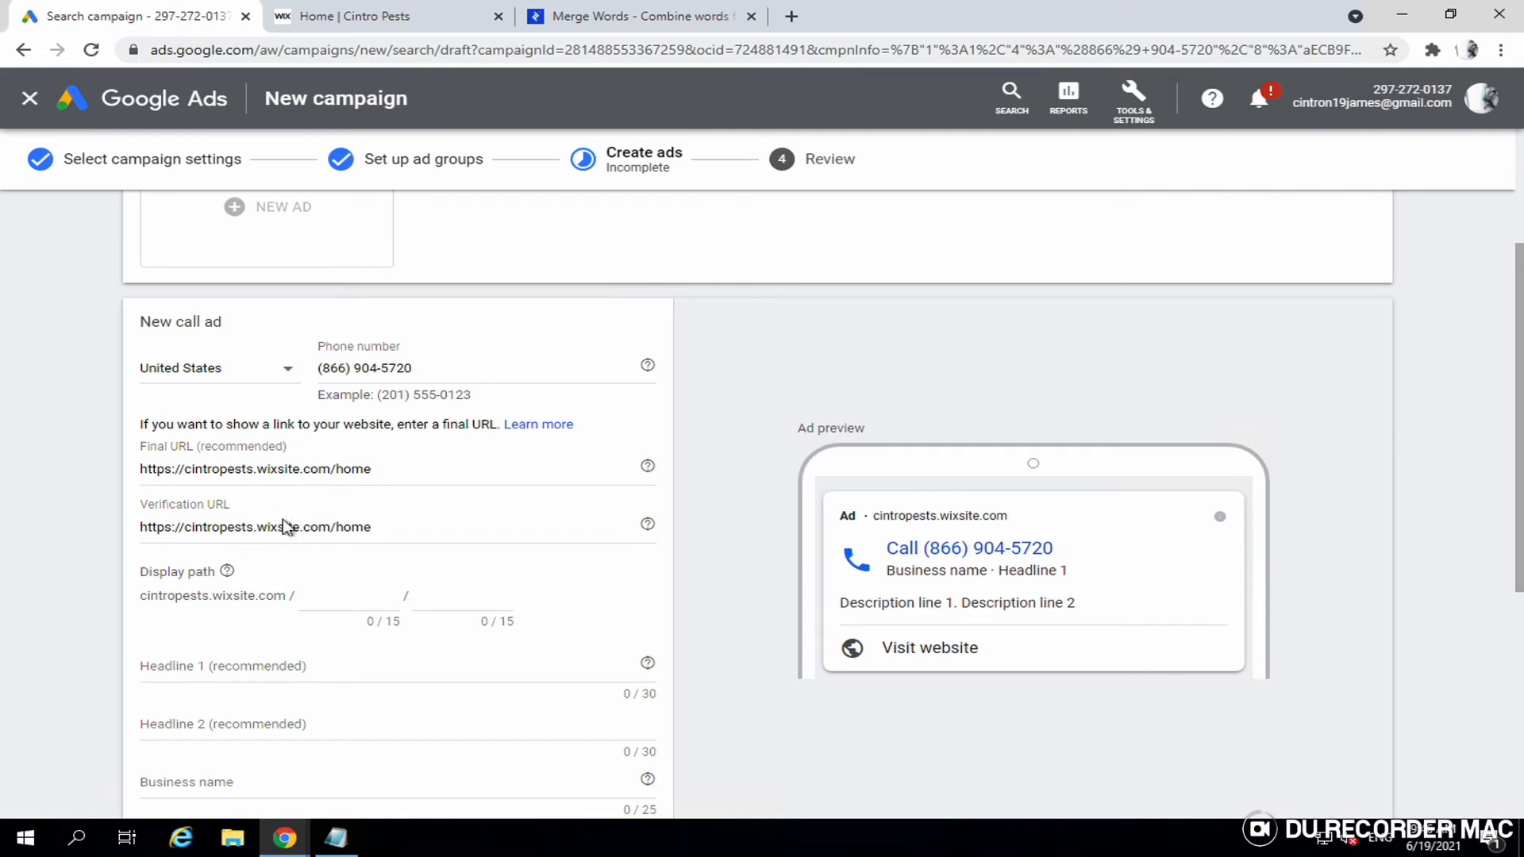
scroll(303, 525, down, 1)
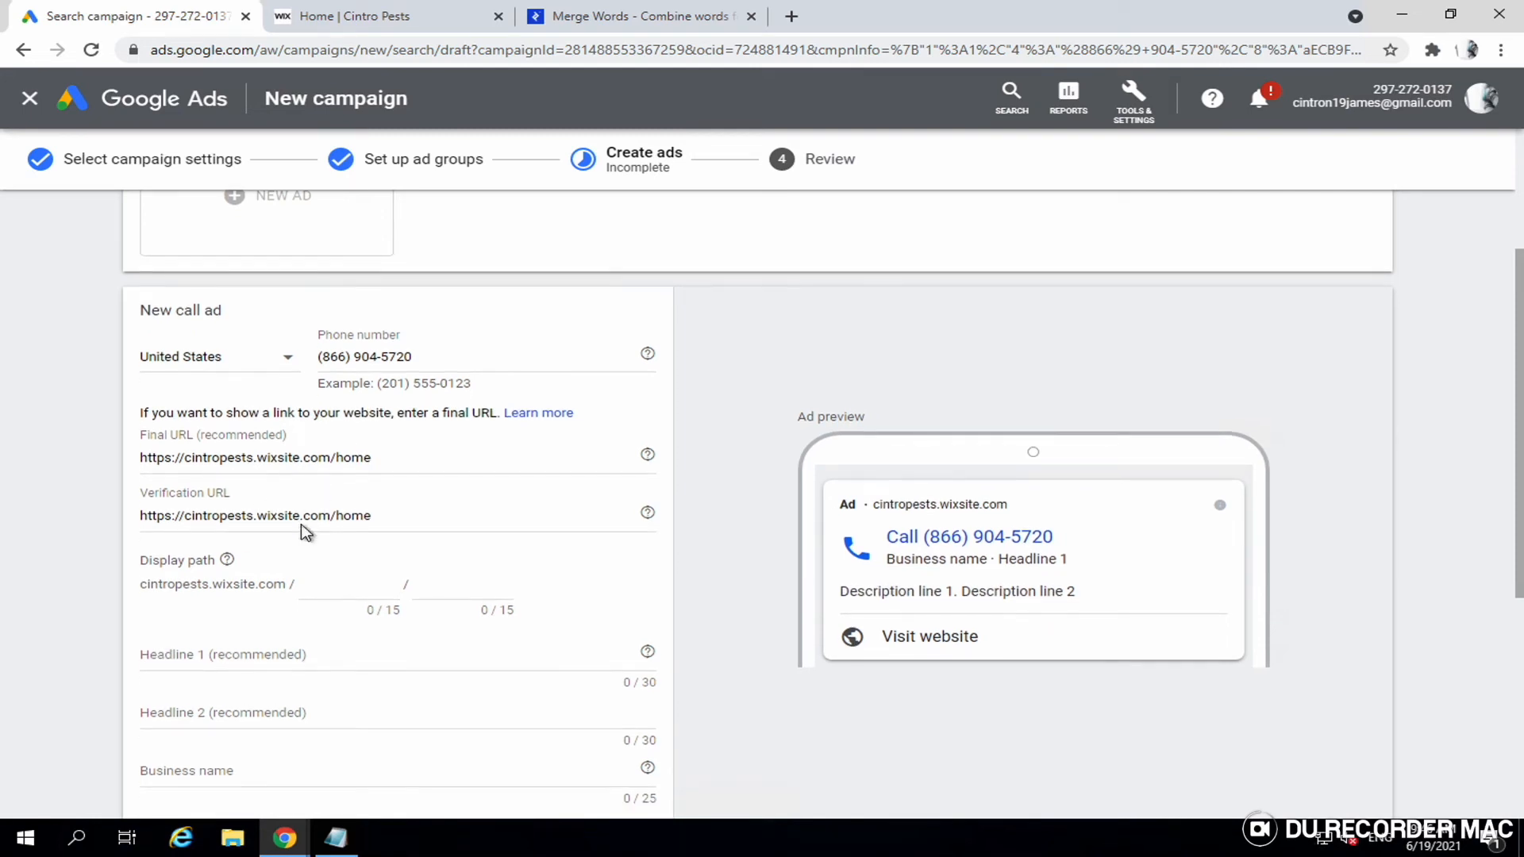
click(222, 635)
scroll(429, 599, down, 1)
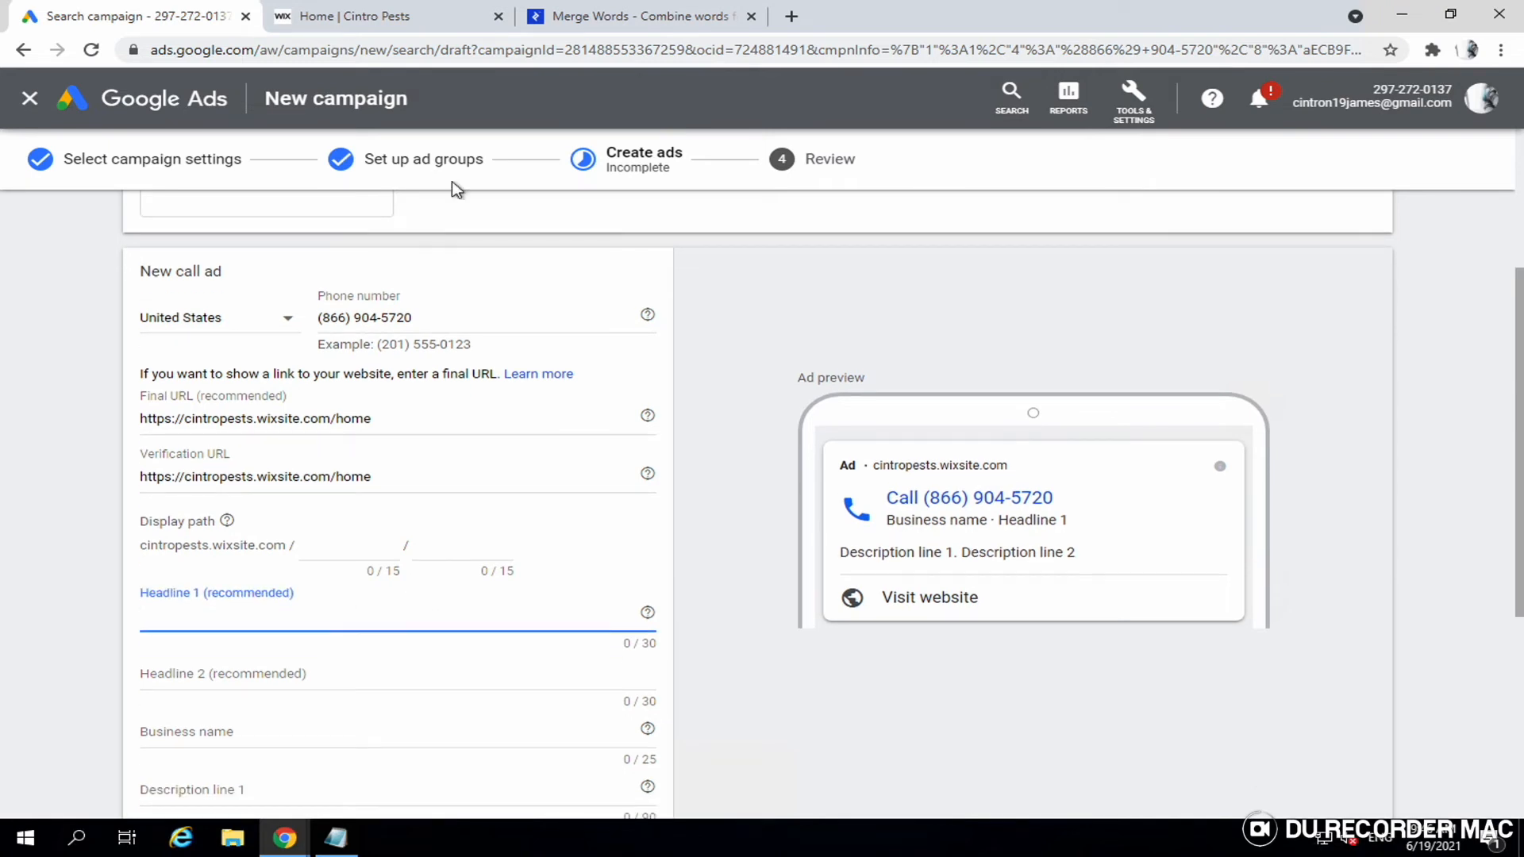
- Copy 'Local Pest Control Nearby' from the Cintro Pests site into Headline 1
mouse_move(362, 23)
click(411, 21)
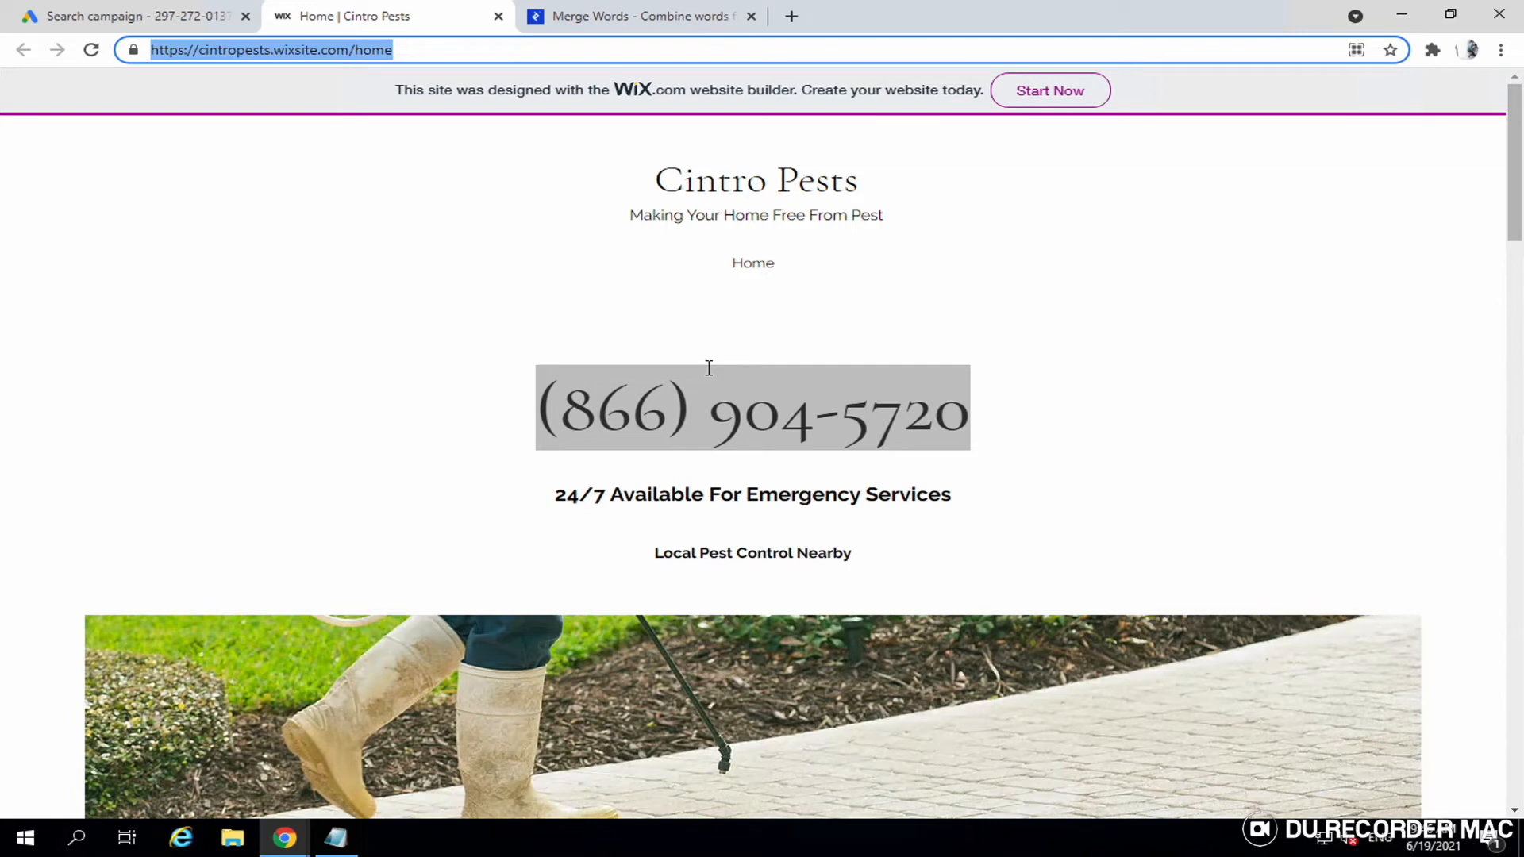
scroll(709, 368, down, 1)
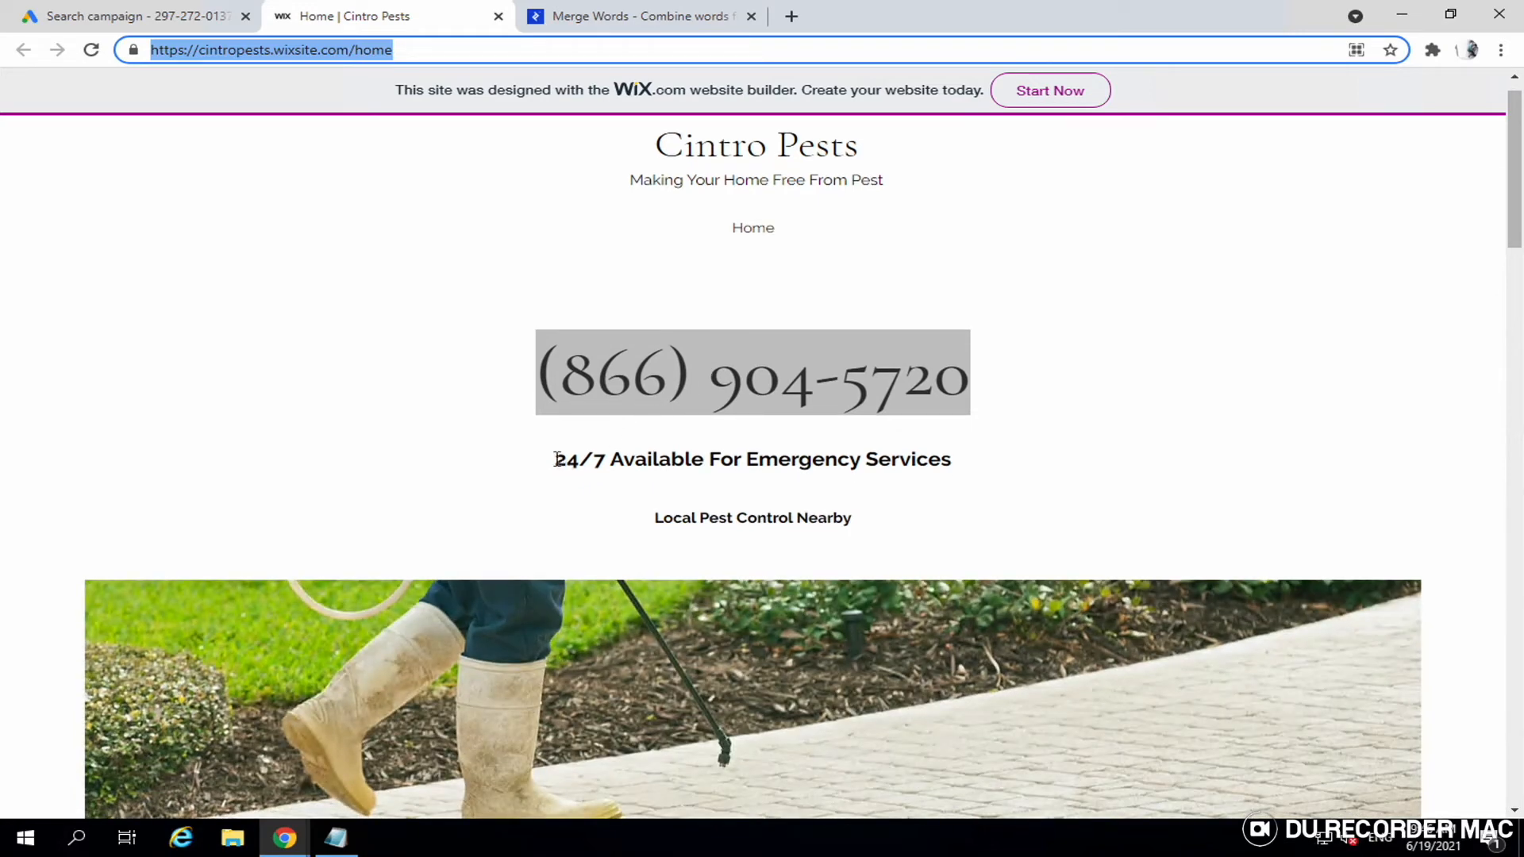
triple_click(711, 516)
key(ctrl+c)
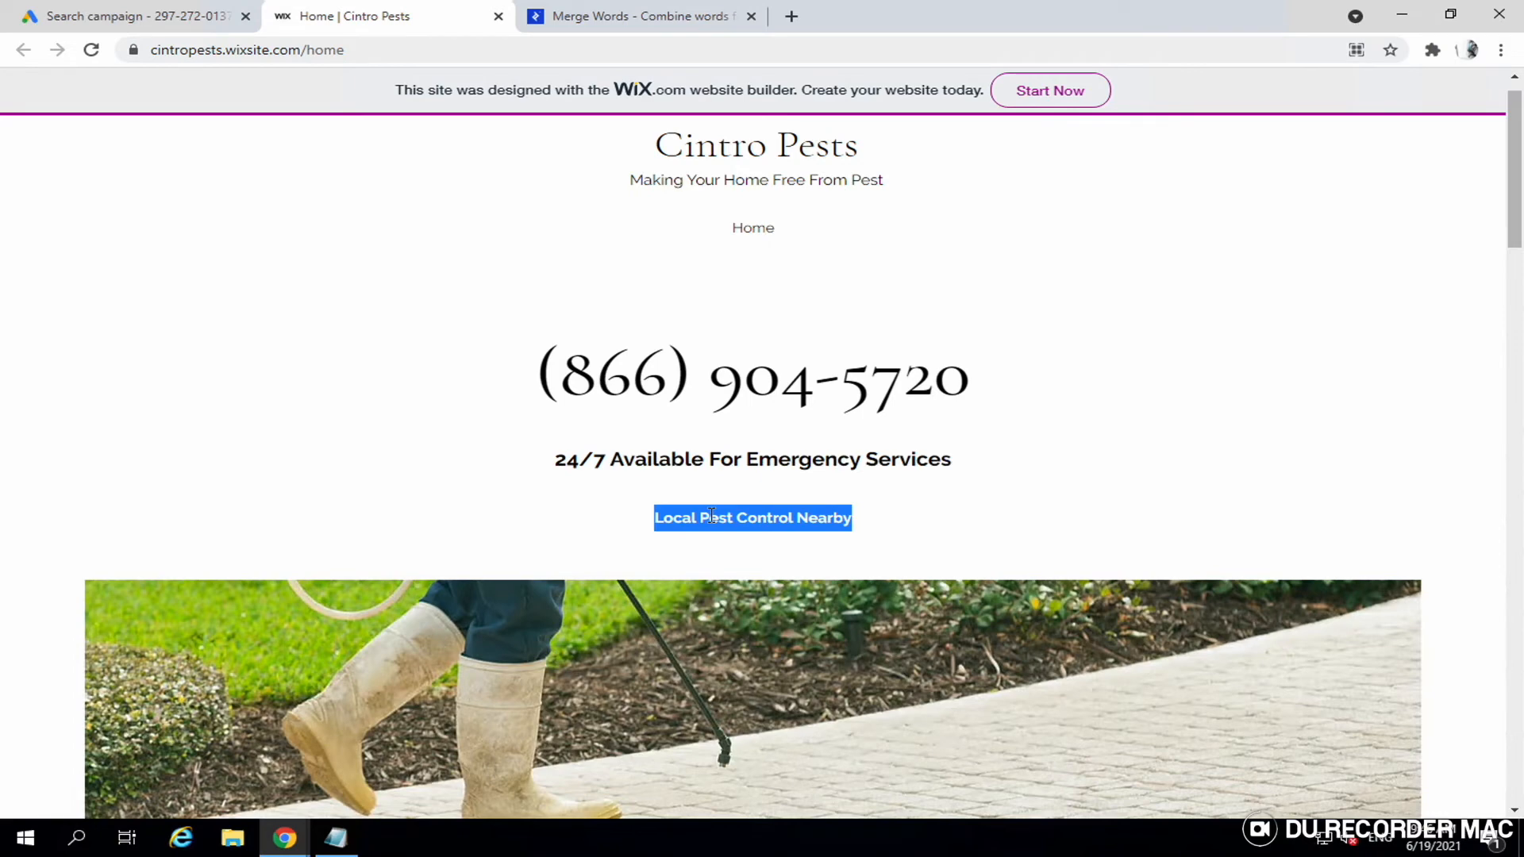
click(140, 19)
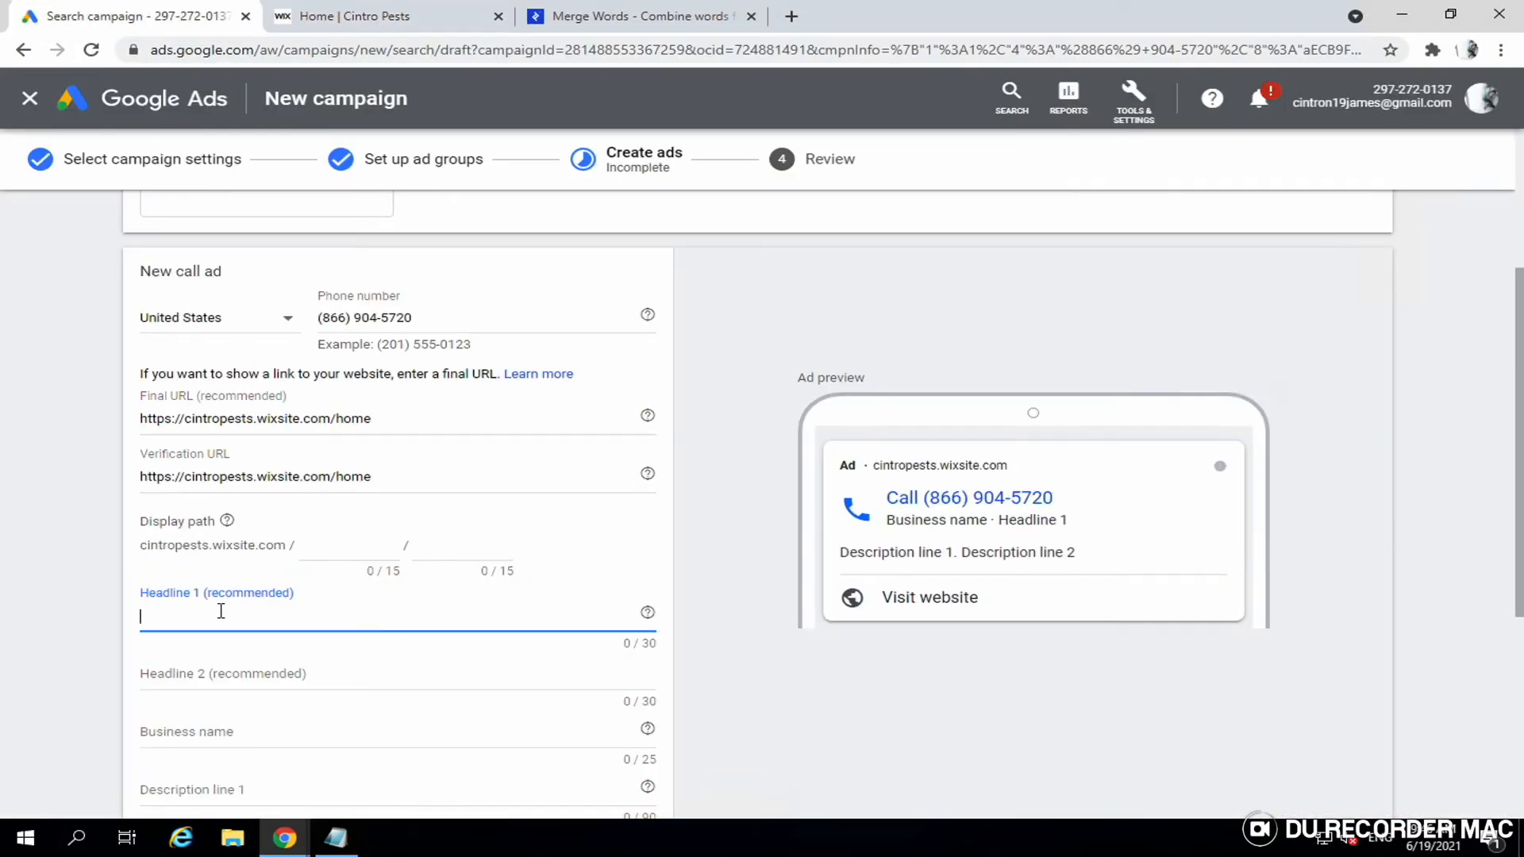
key(ctrl+v)
- Copy '24/7 Available' from the site into Headline 2
click(230, 669)
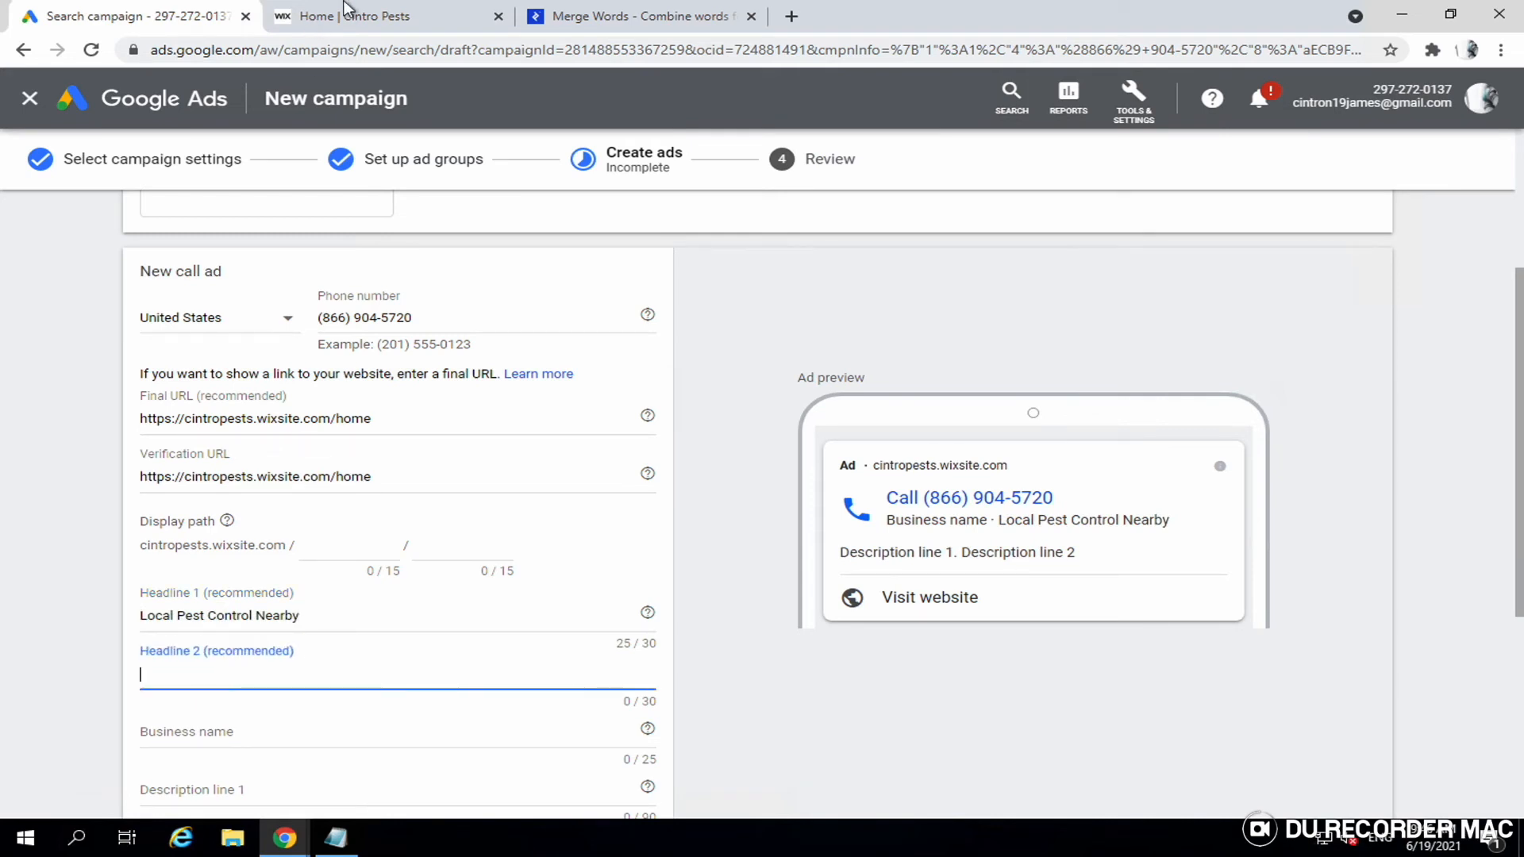
click(417, 18)
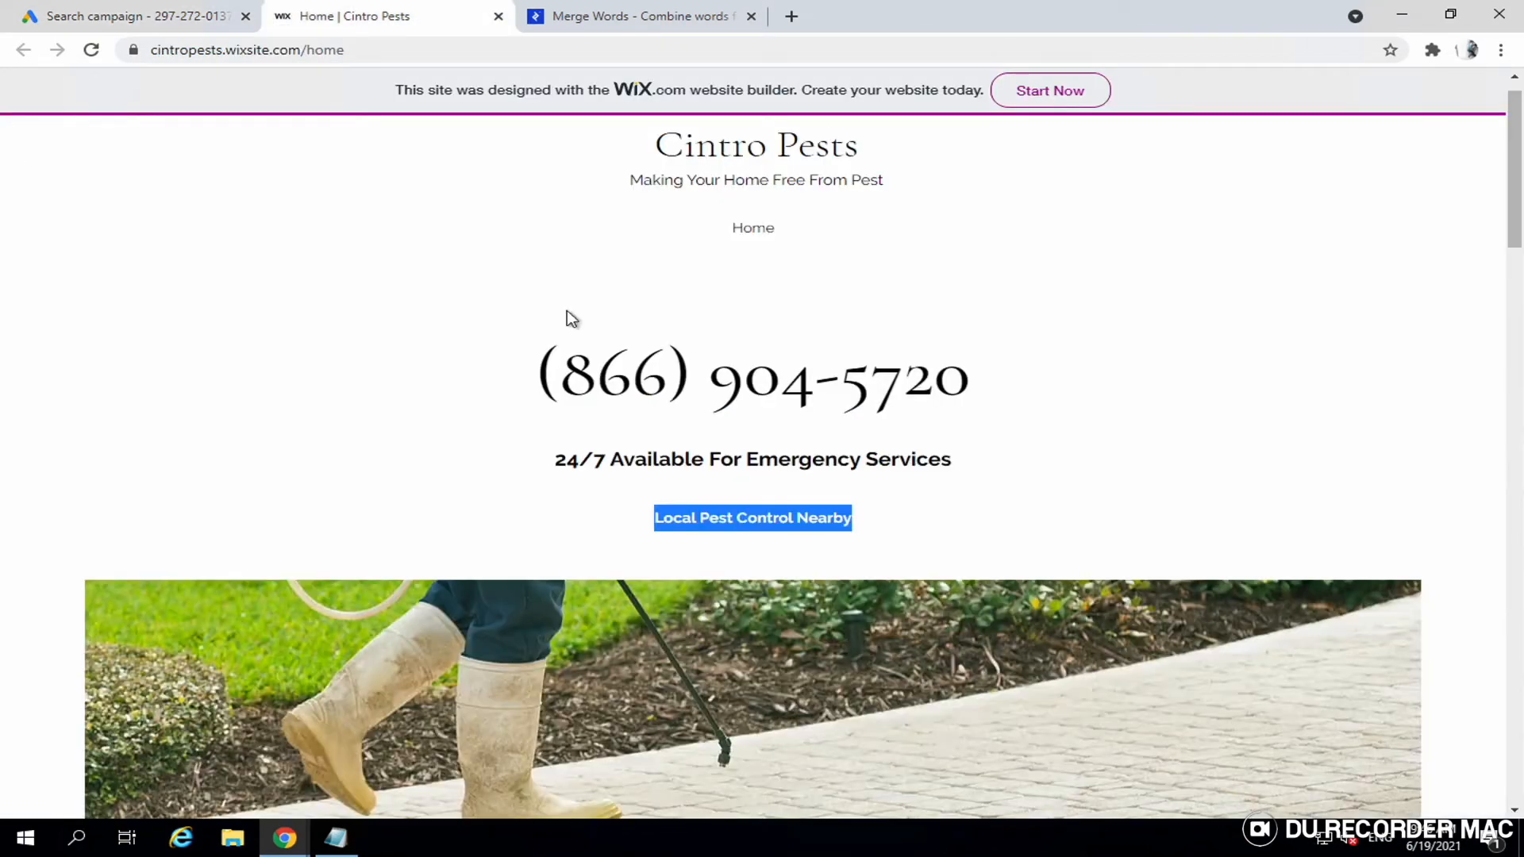
click(561, 465)
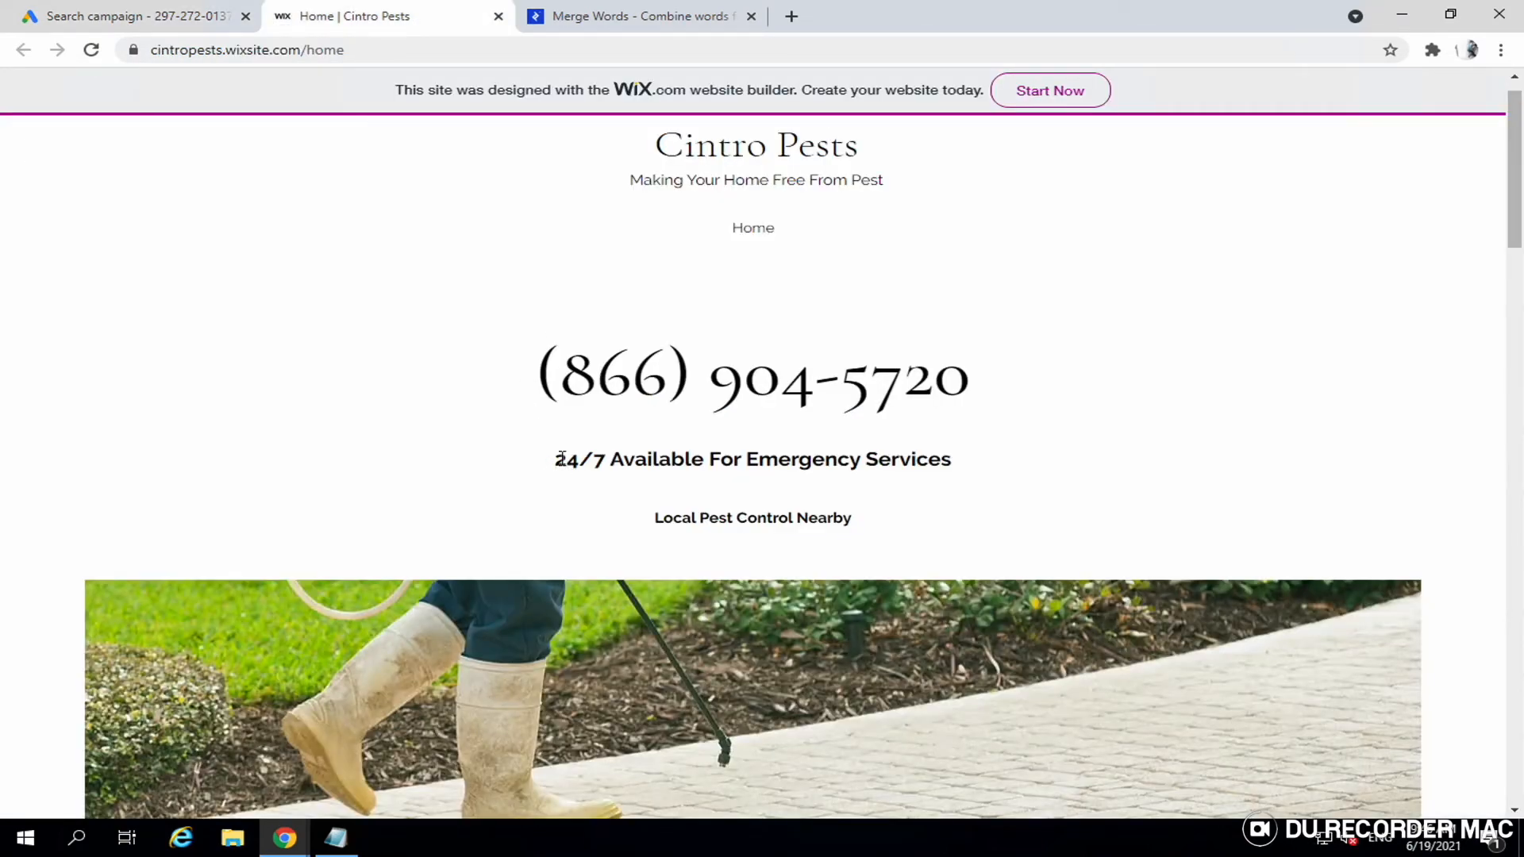
drag(555, 460, 715, 459)
key(ctrl+c)
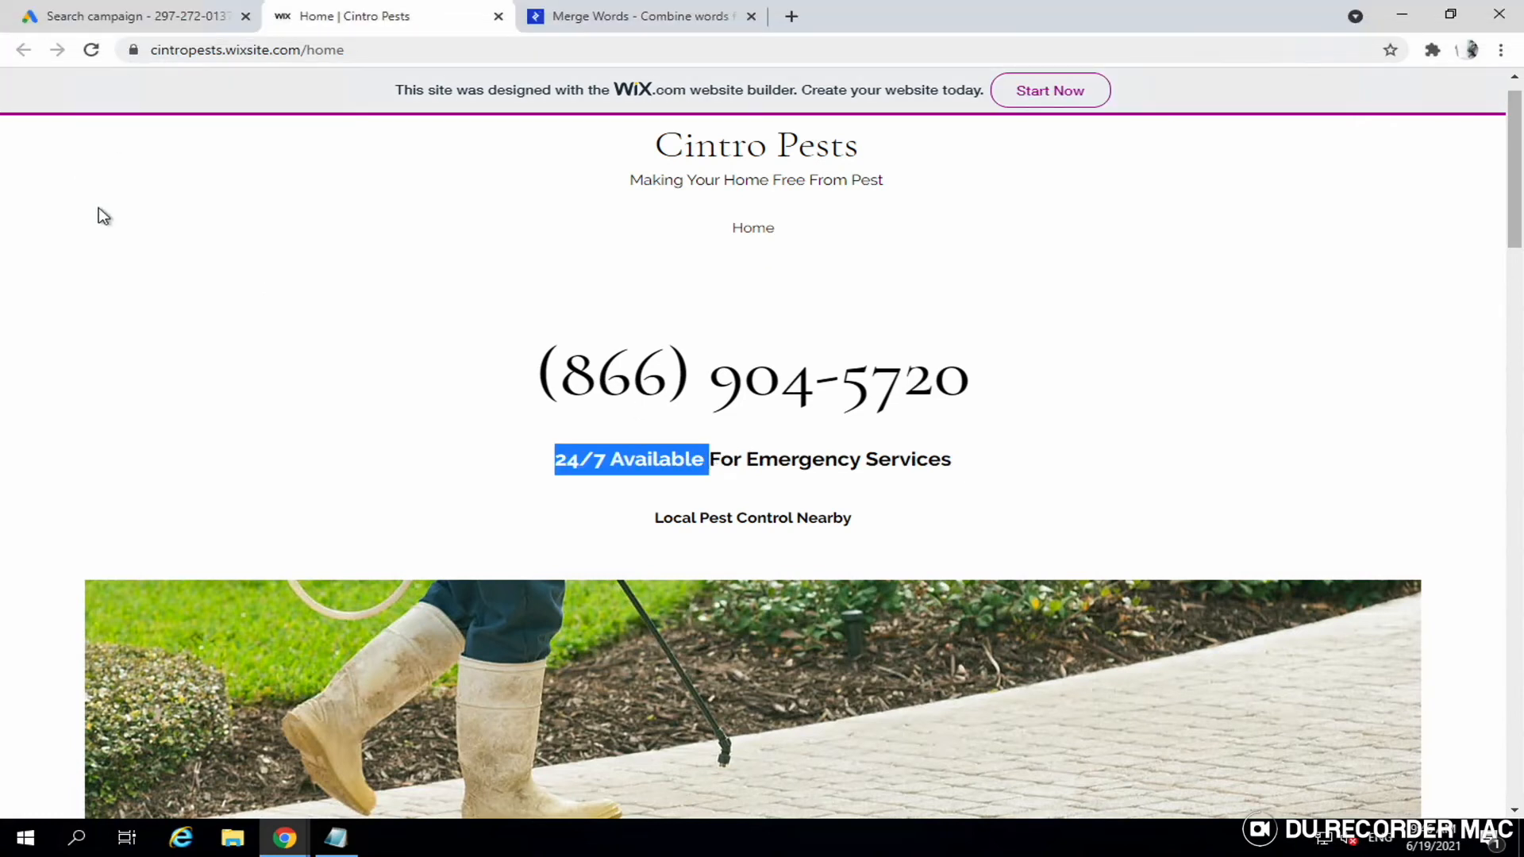
click(163, 24)
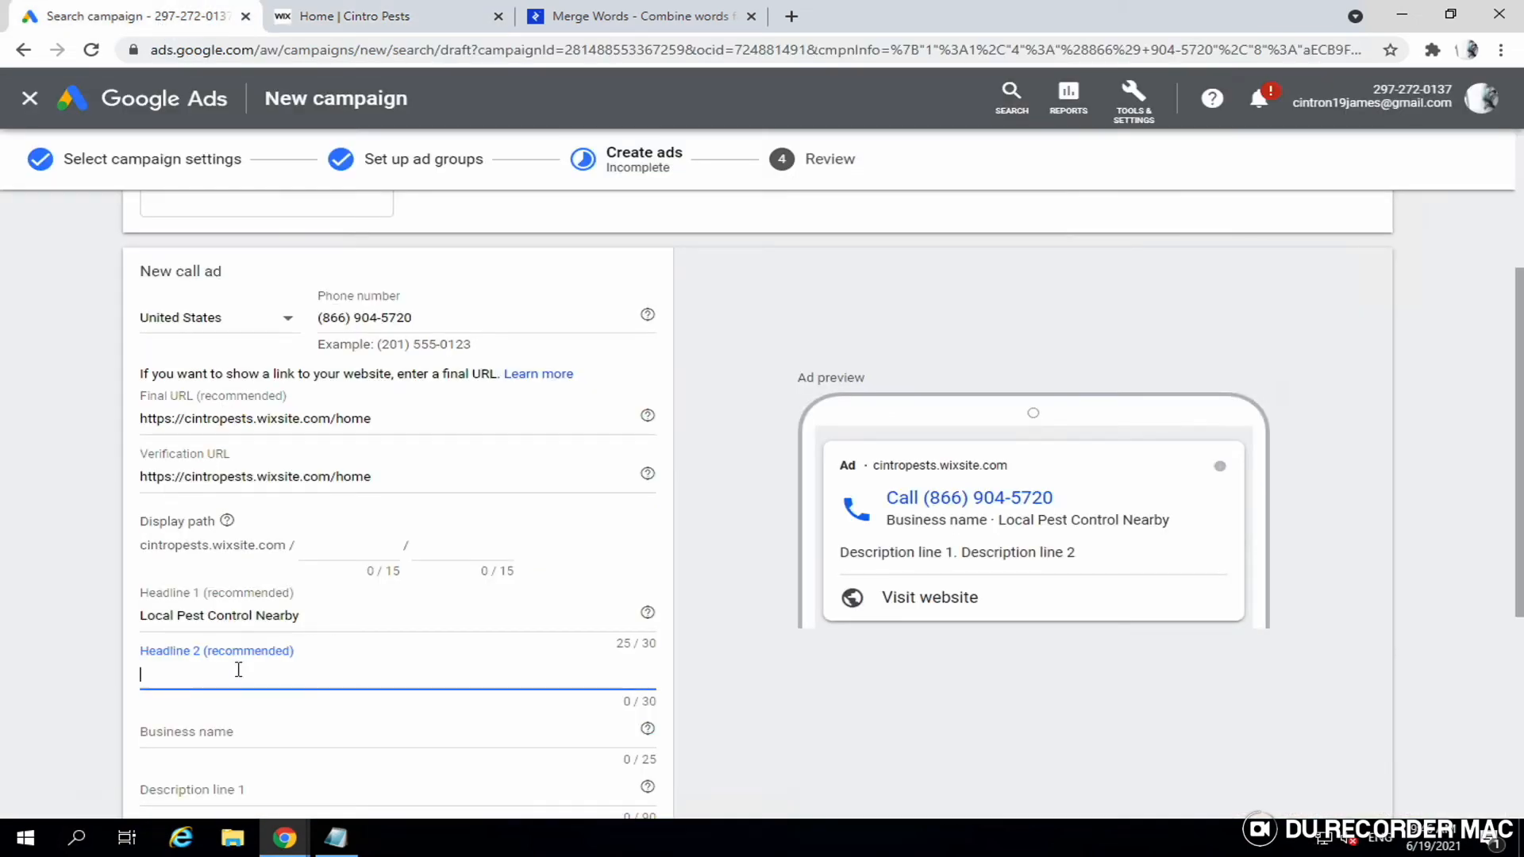
key(ctrl+v)
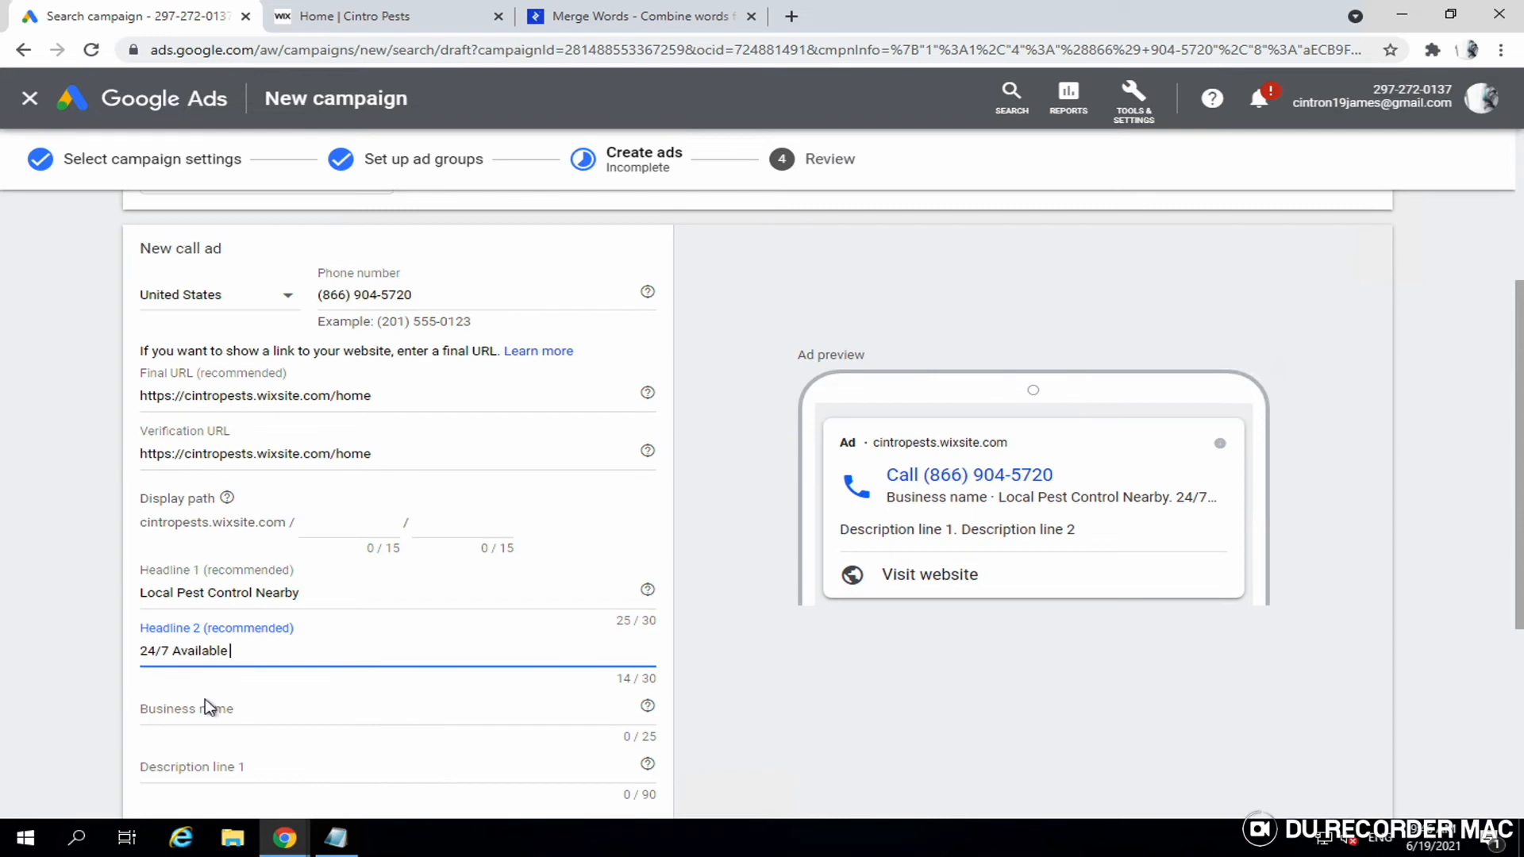
- Enter 'Cintro Pests' as the call ad's business name
click(208, 704)
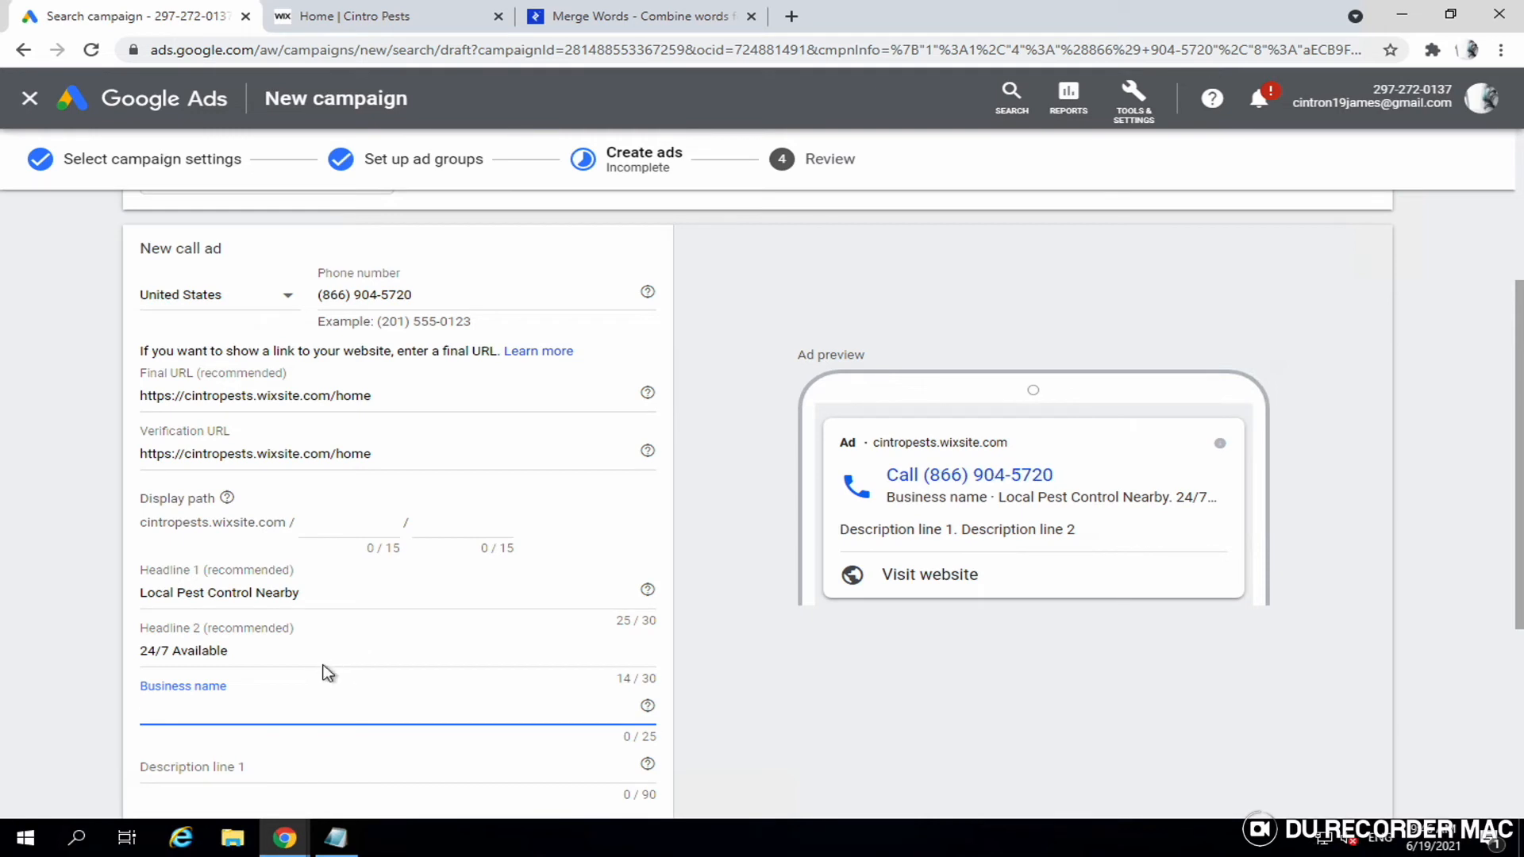
text(Cintro)
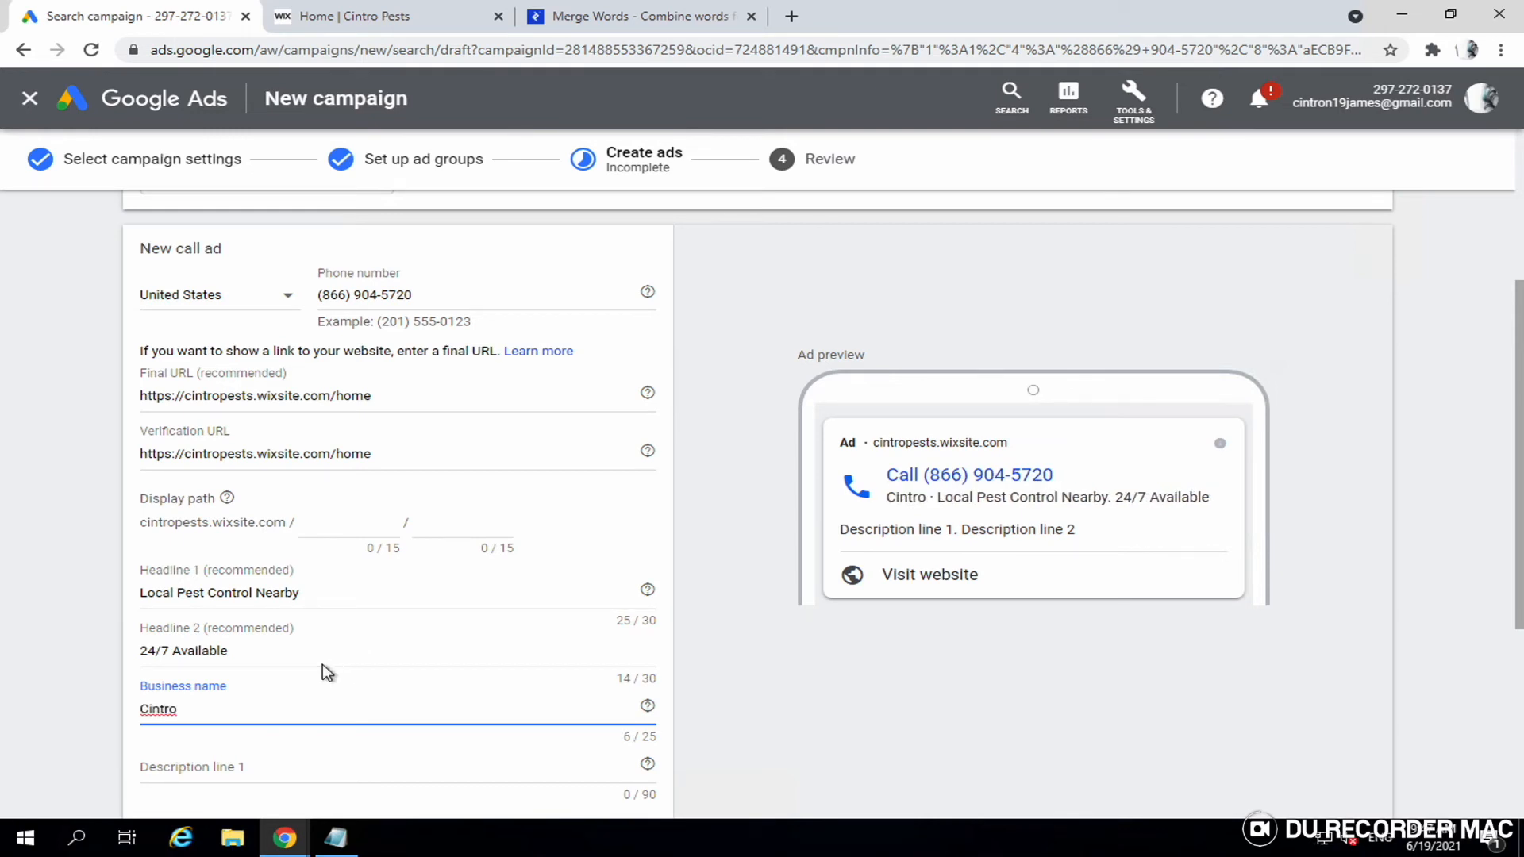
text( Pests)
scroll(328, 673, down, 2)
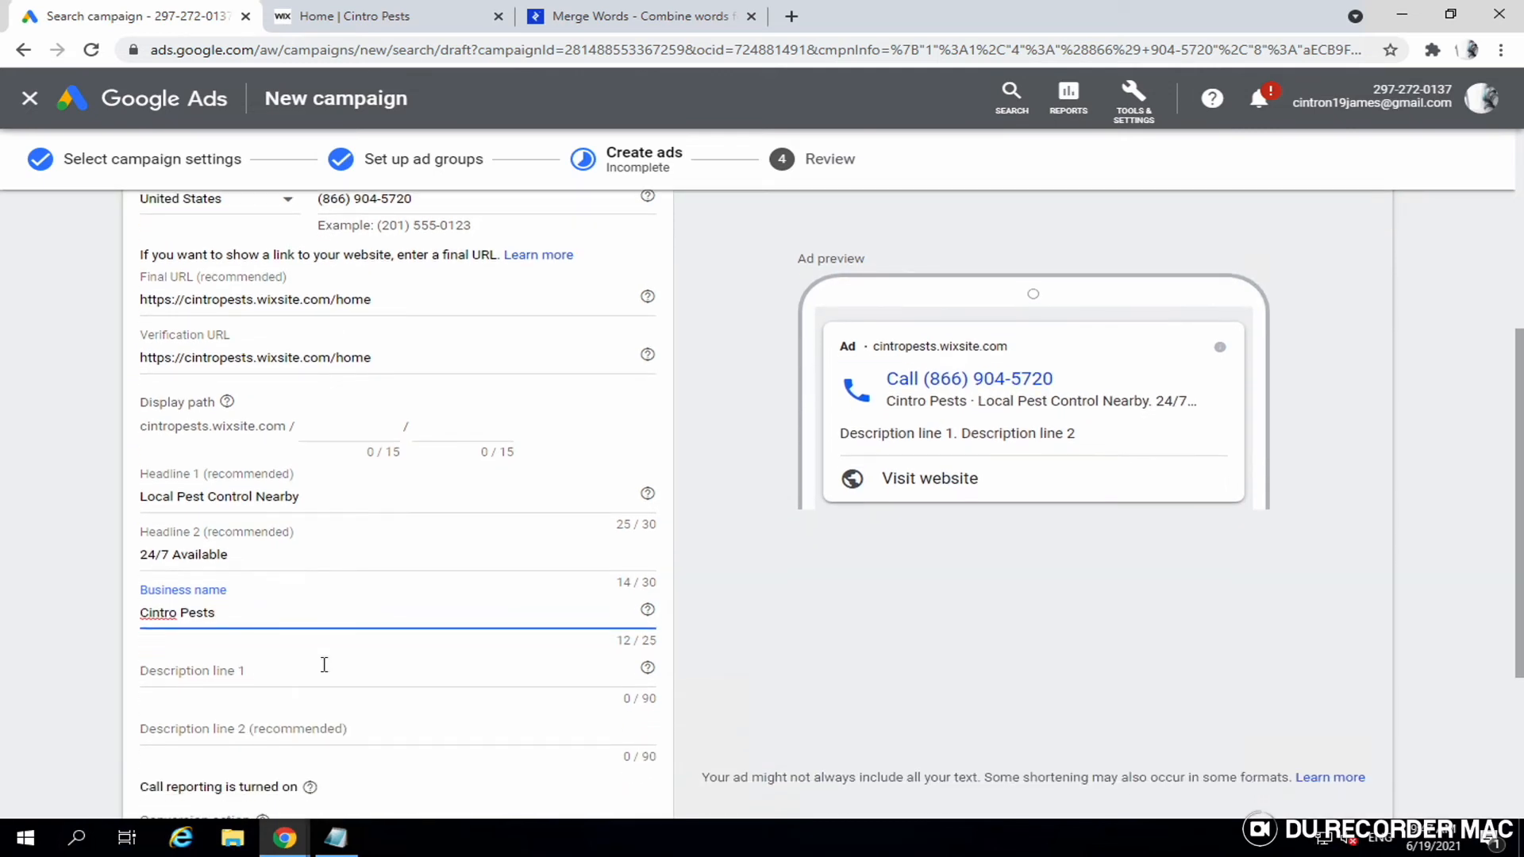
scroll(324, 665, down, 1)
click(332, 596)
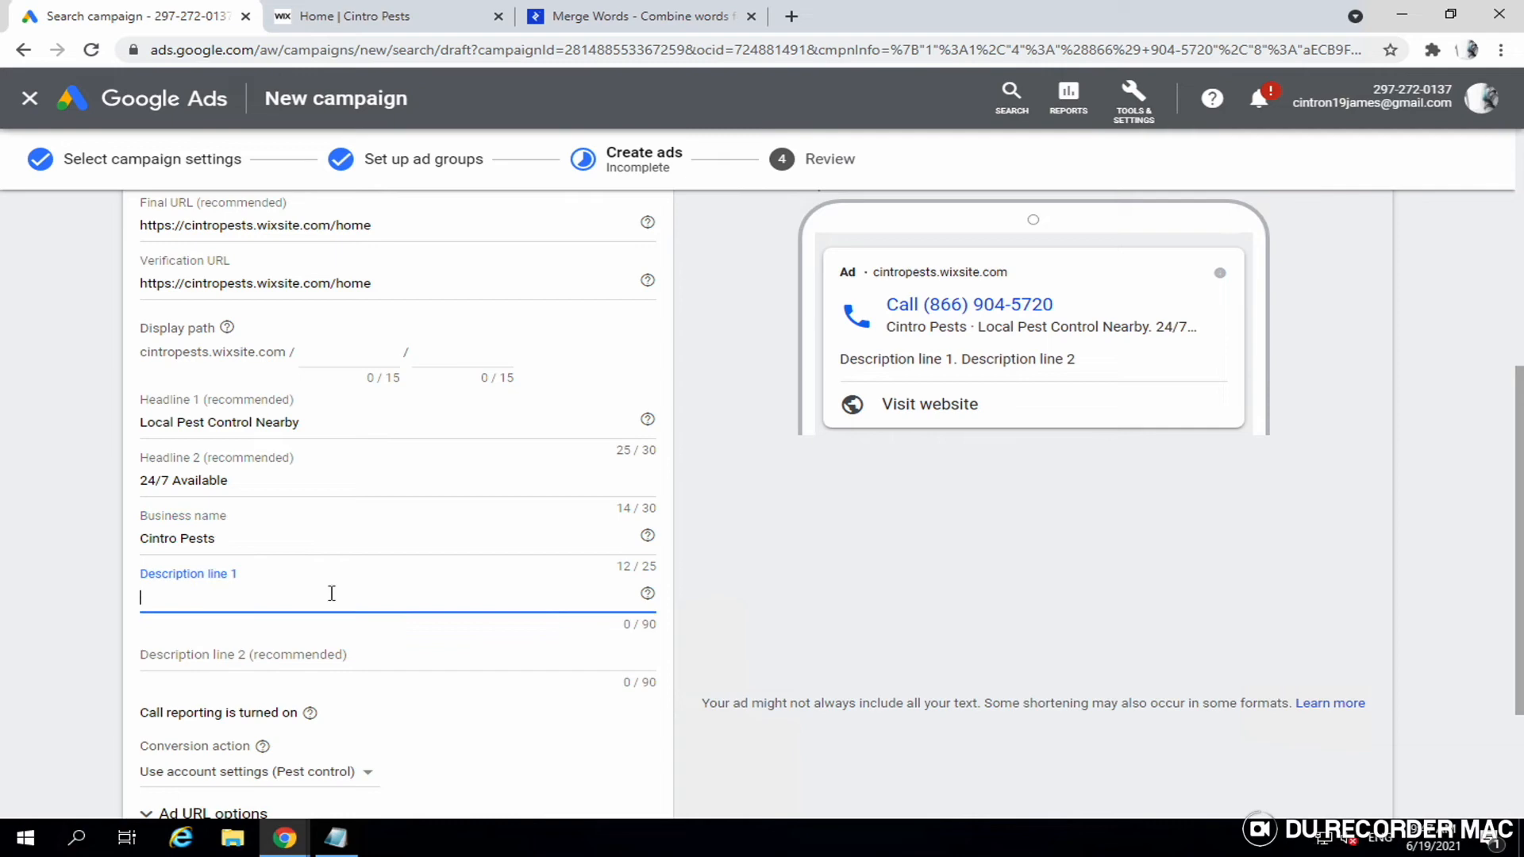
- Copy the '15+ Years Of Experience' bullet into Description line 1, followed by a period
click(397, 19)
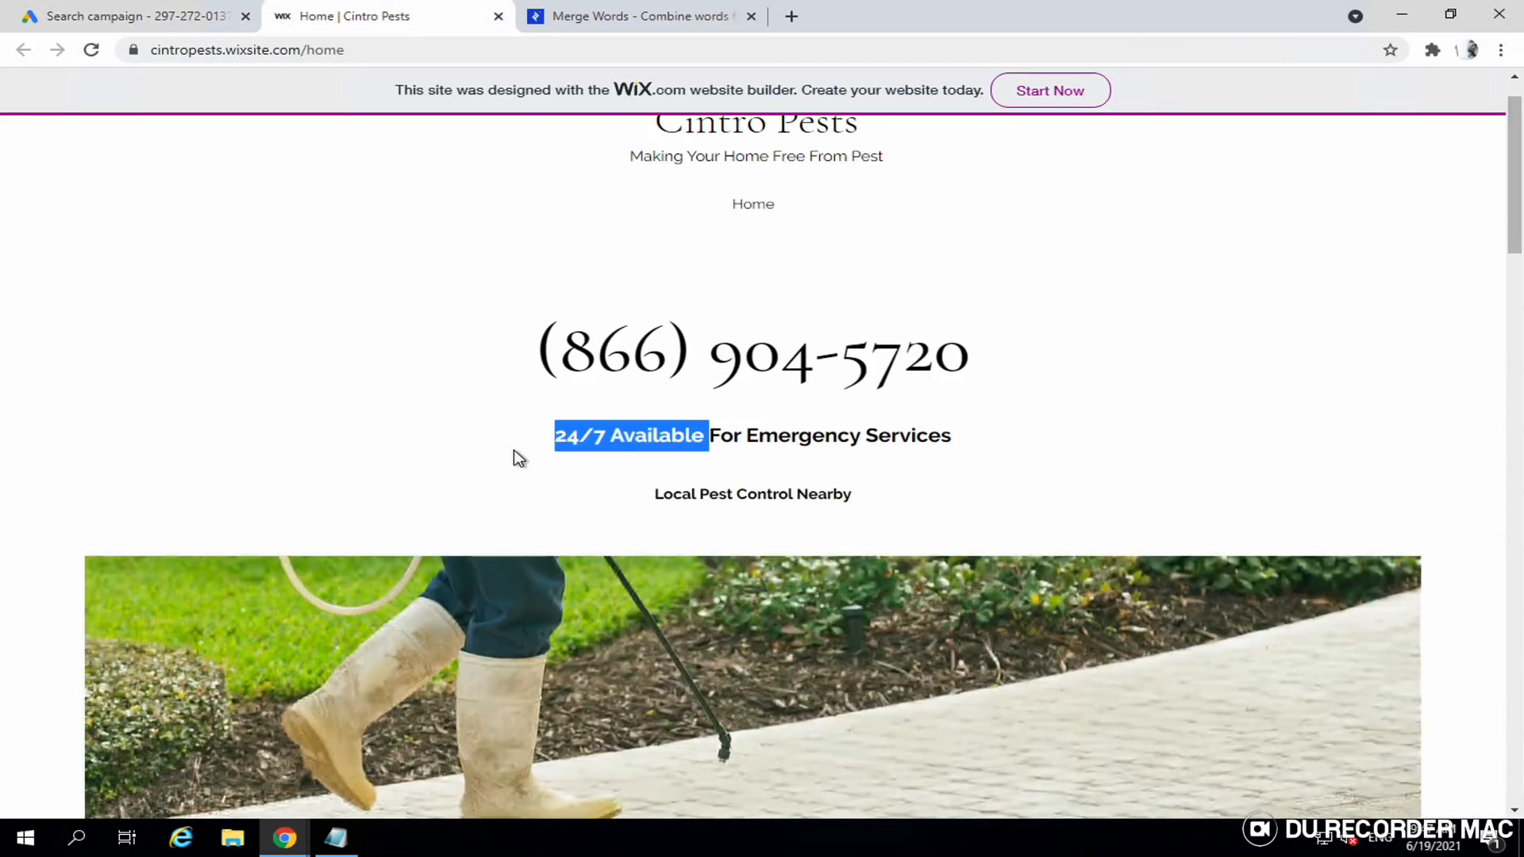
scroll(516, 457, down, 10)
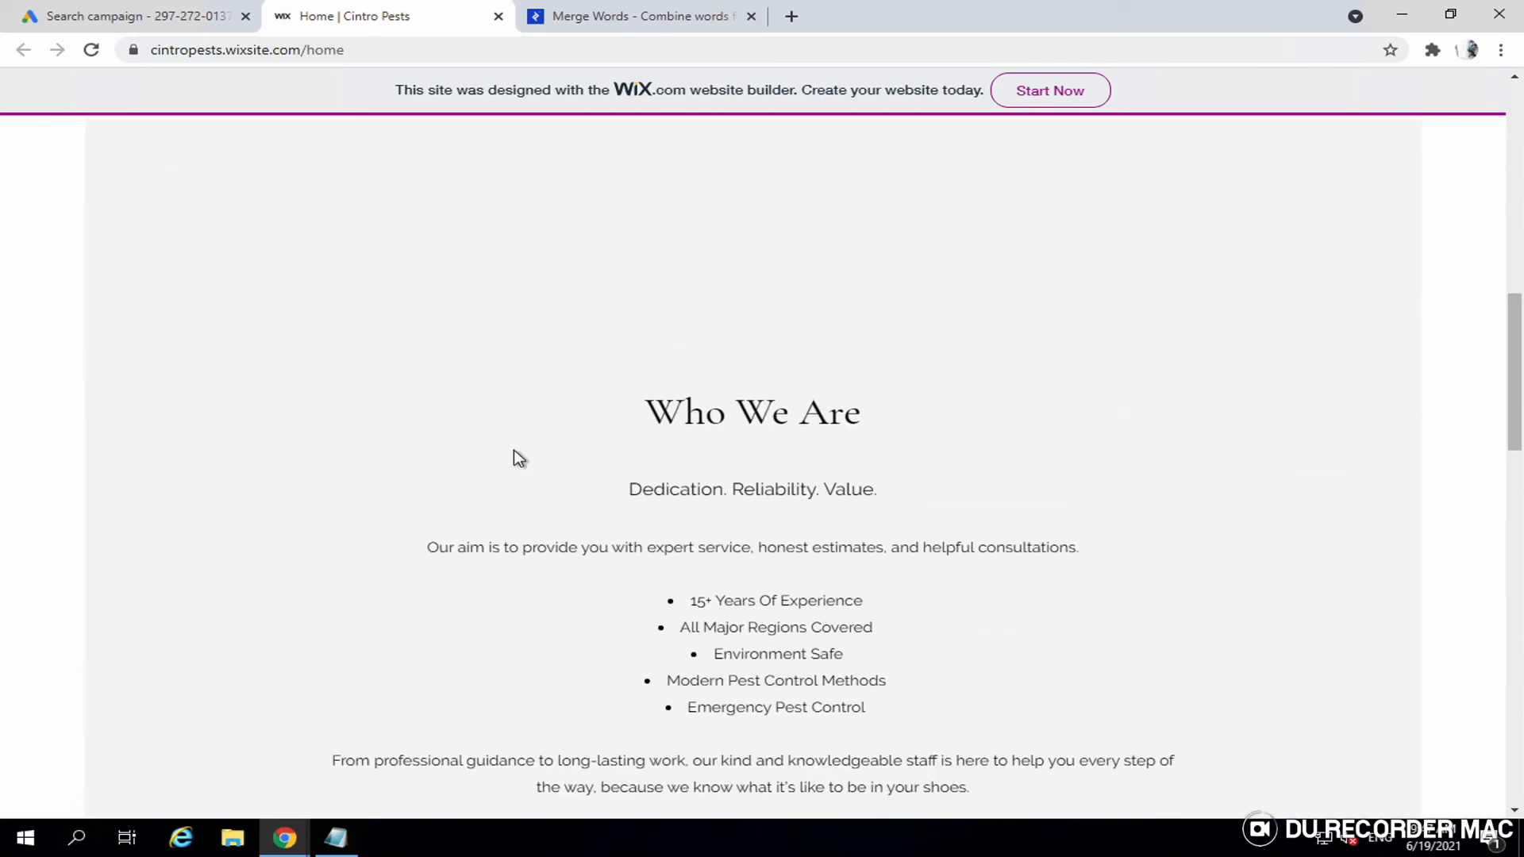
scroll(516, 458, down, 1)
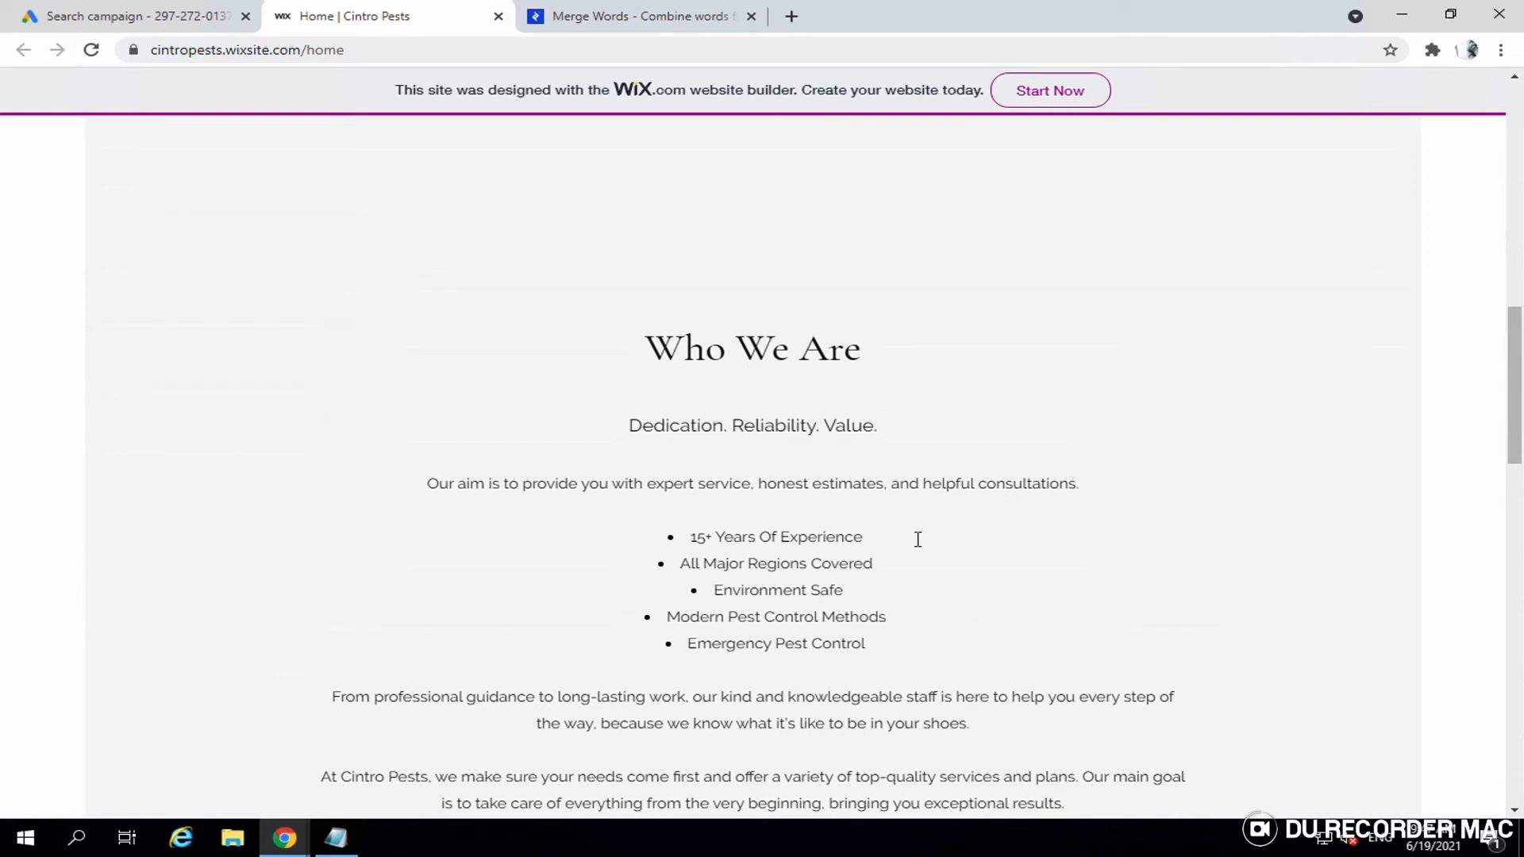
triple_click(850, 540)
key(ctrl+c)
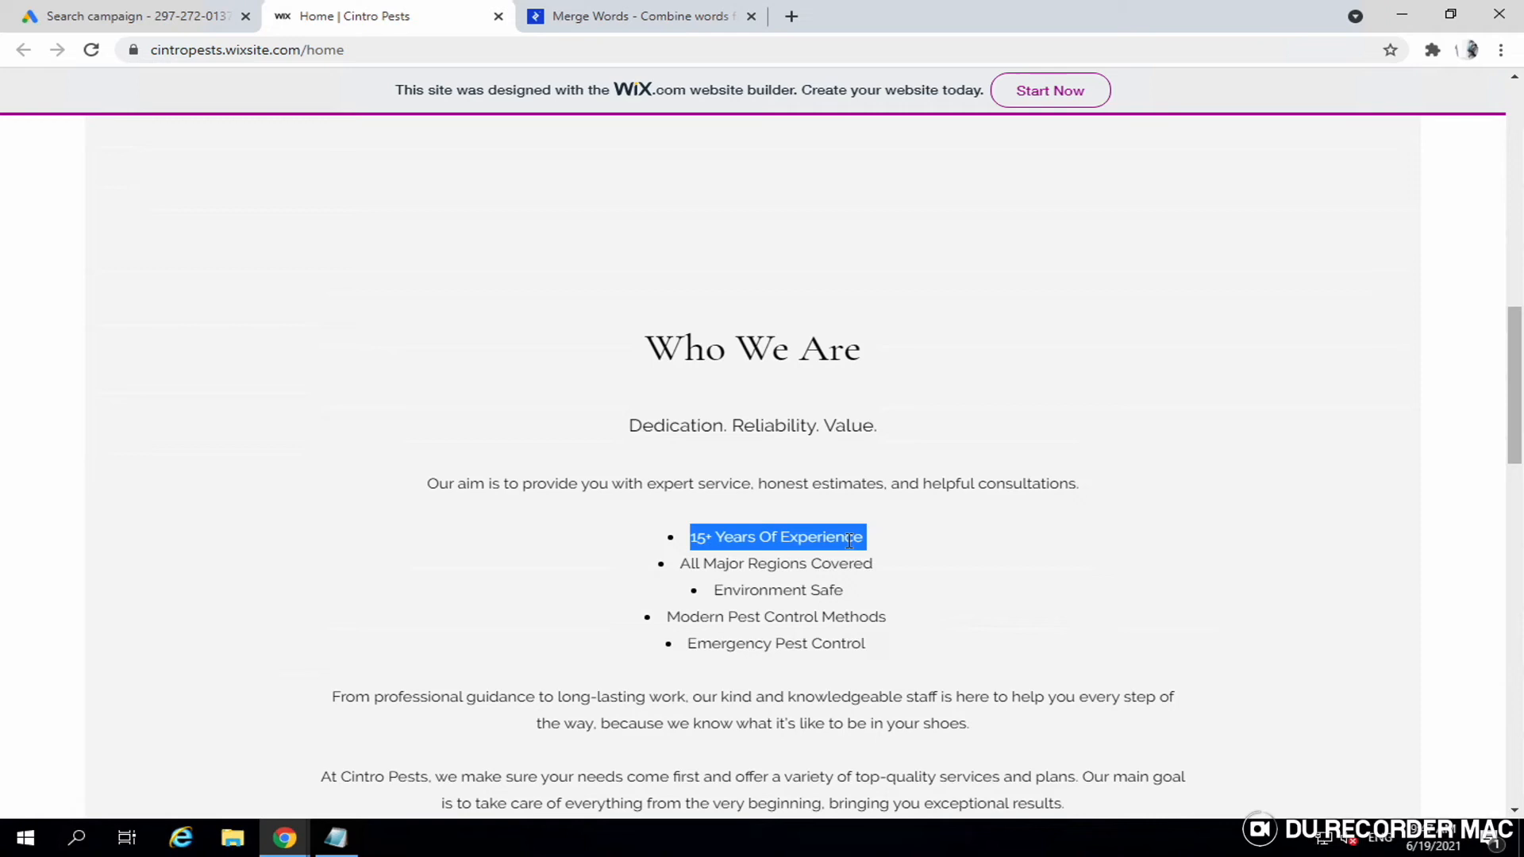
click(214, 26)
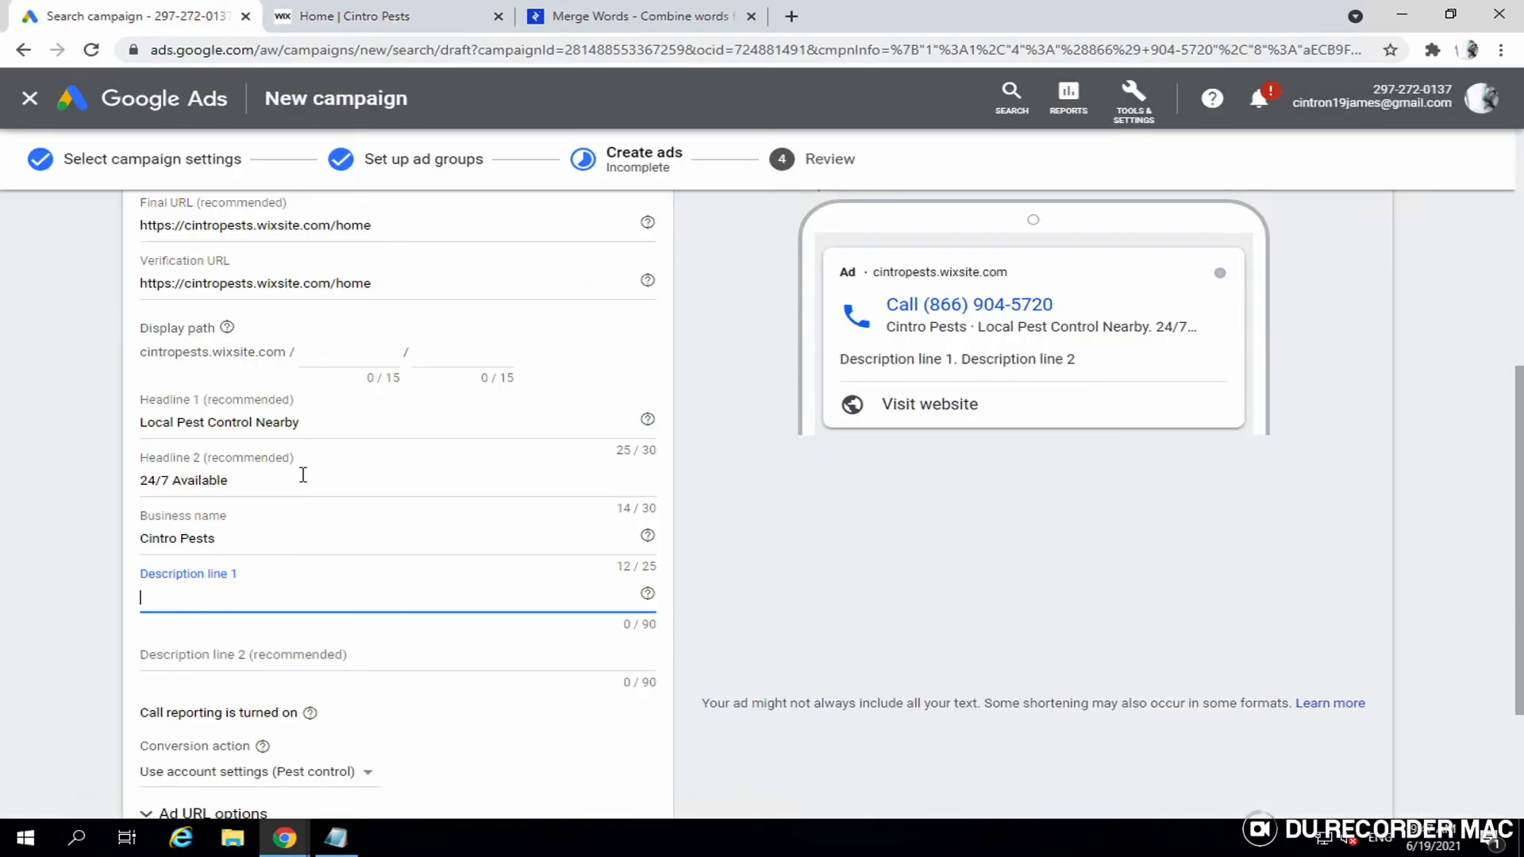
key(ctrl+v)
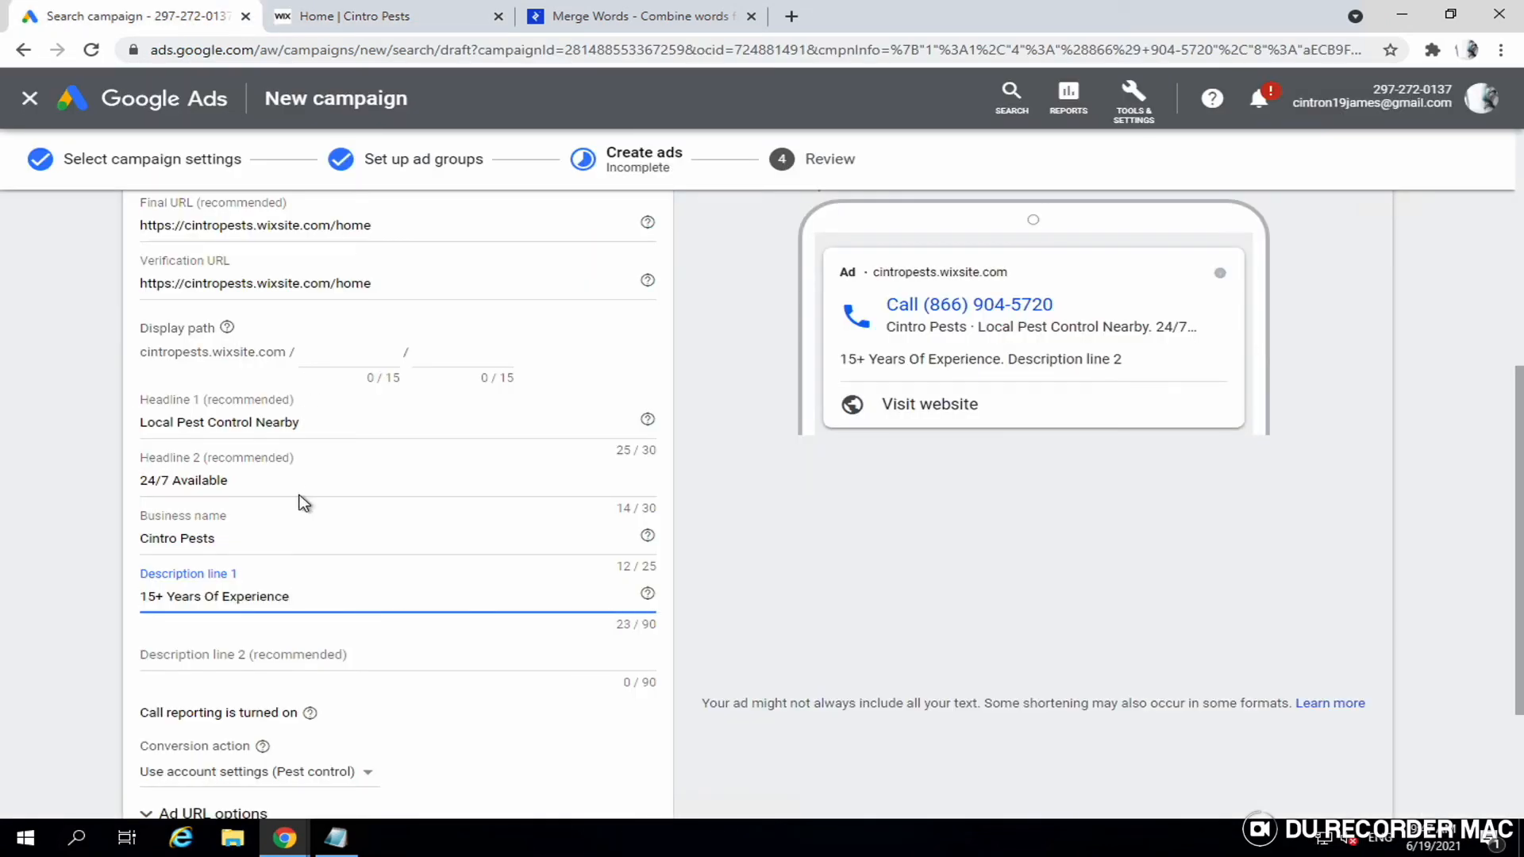
text(.)
- Append the 'All Major Regions Covered' and 'Modern Pest Control Methods' bullets to Description line 1
click(387, 27)
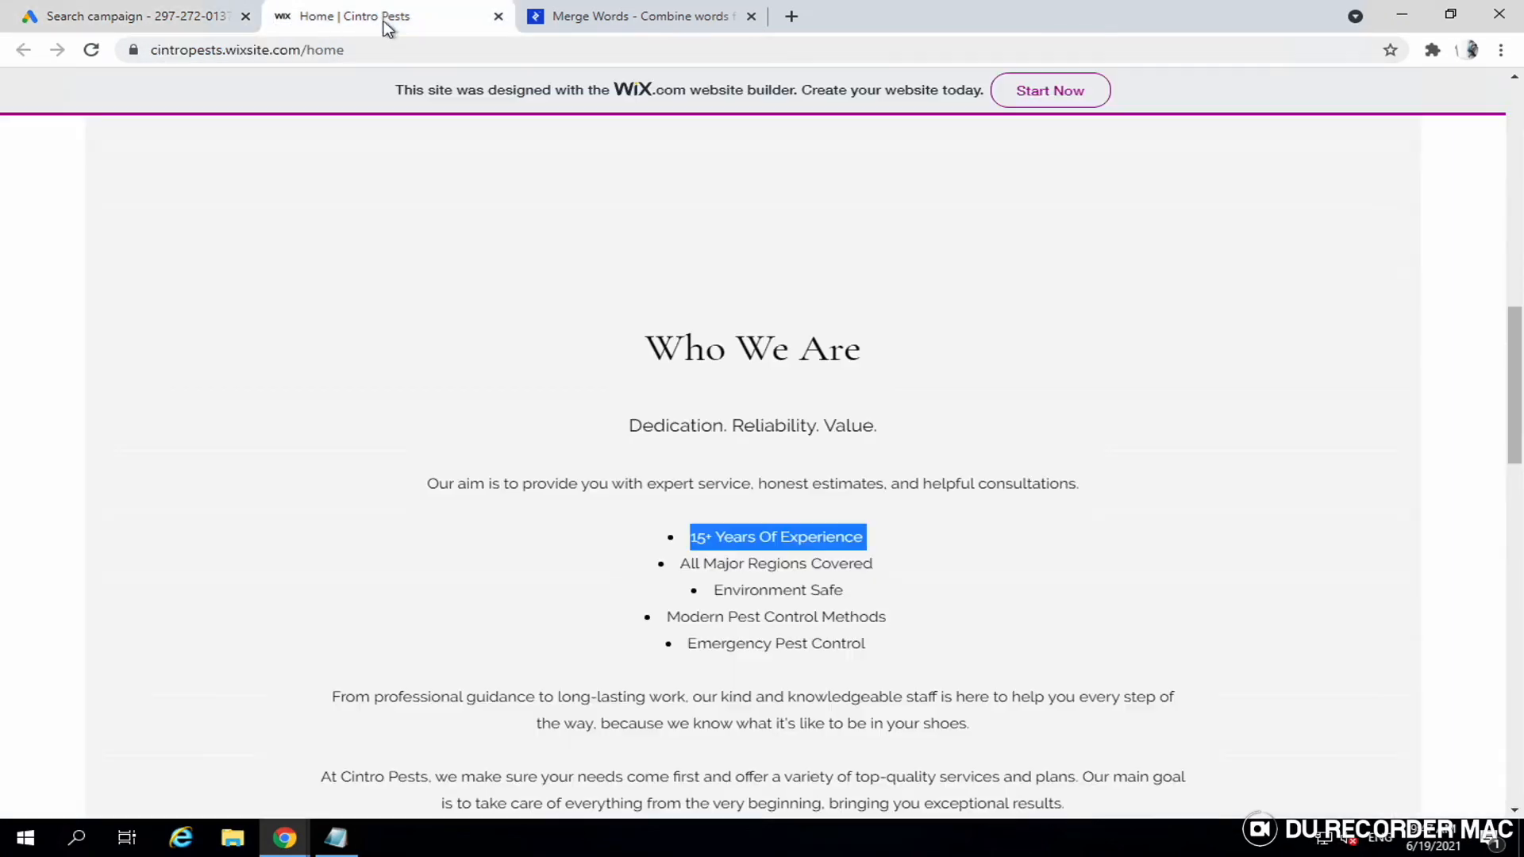
click(688, 568)
drag(686, 567, 889, 565)
key(ctrl+c)
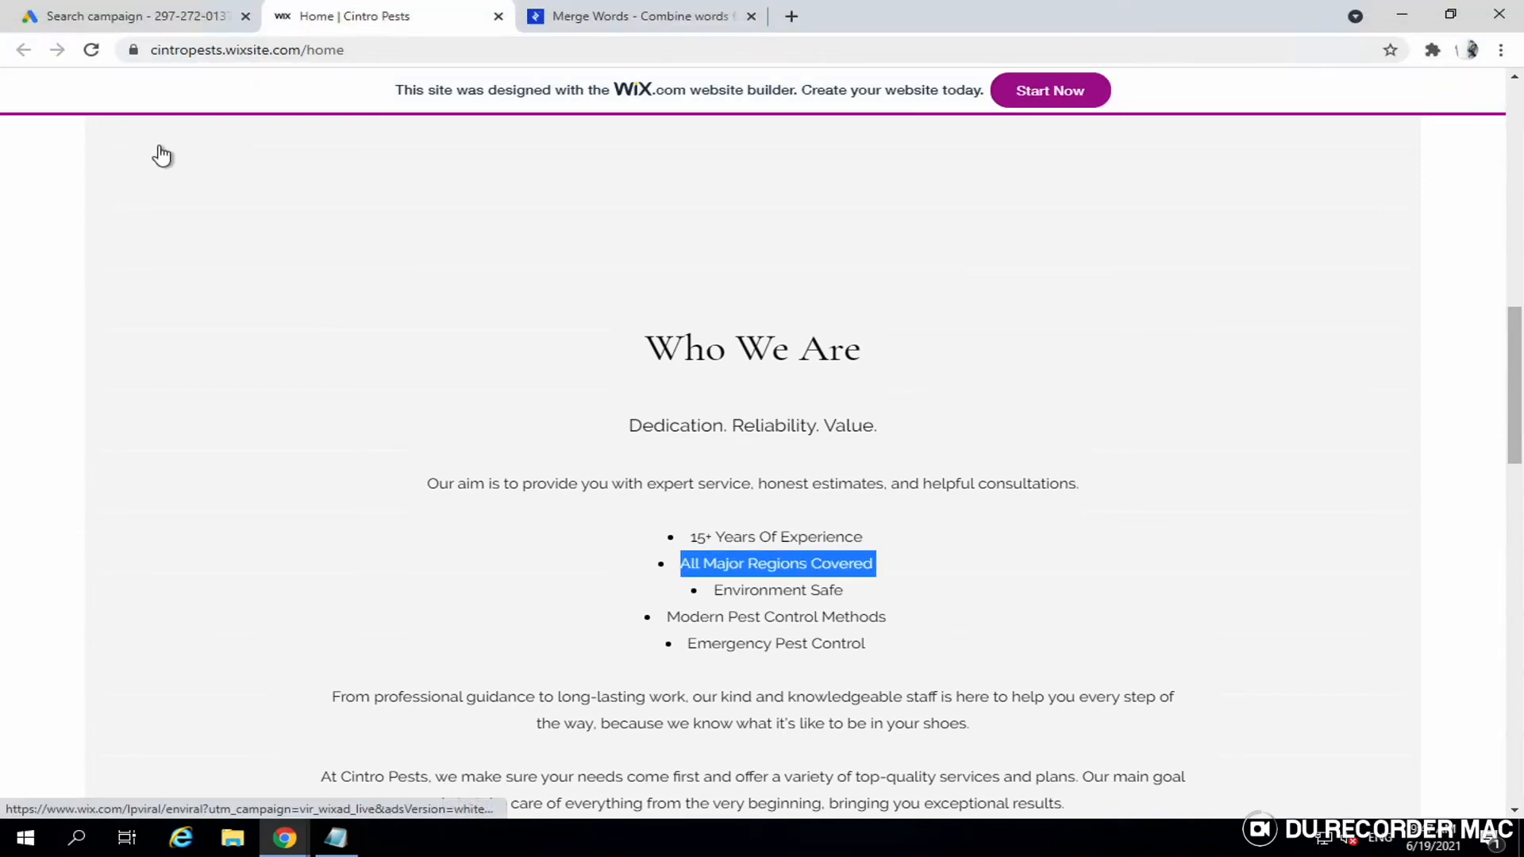
click(171, 24)
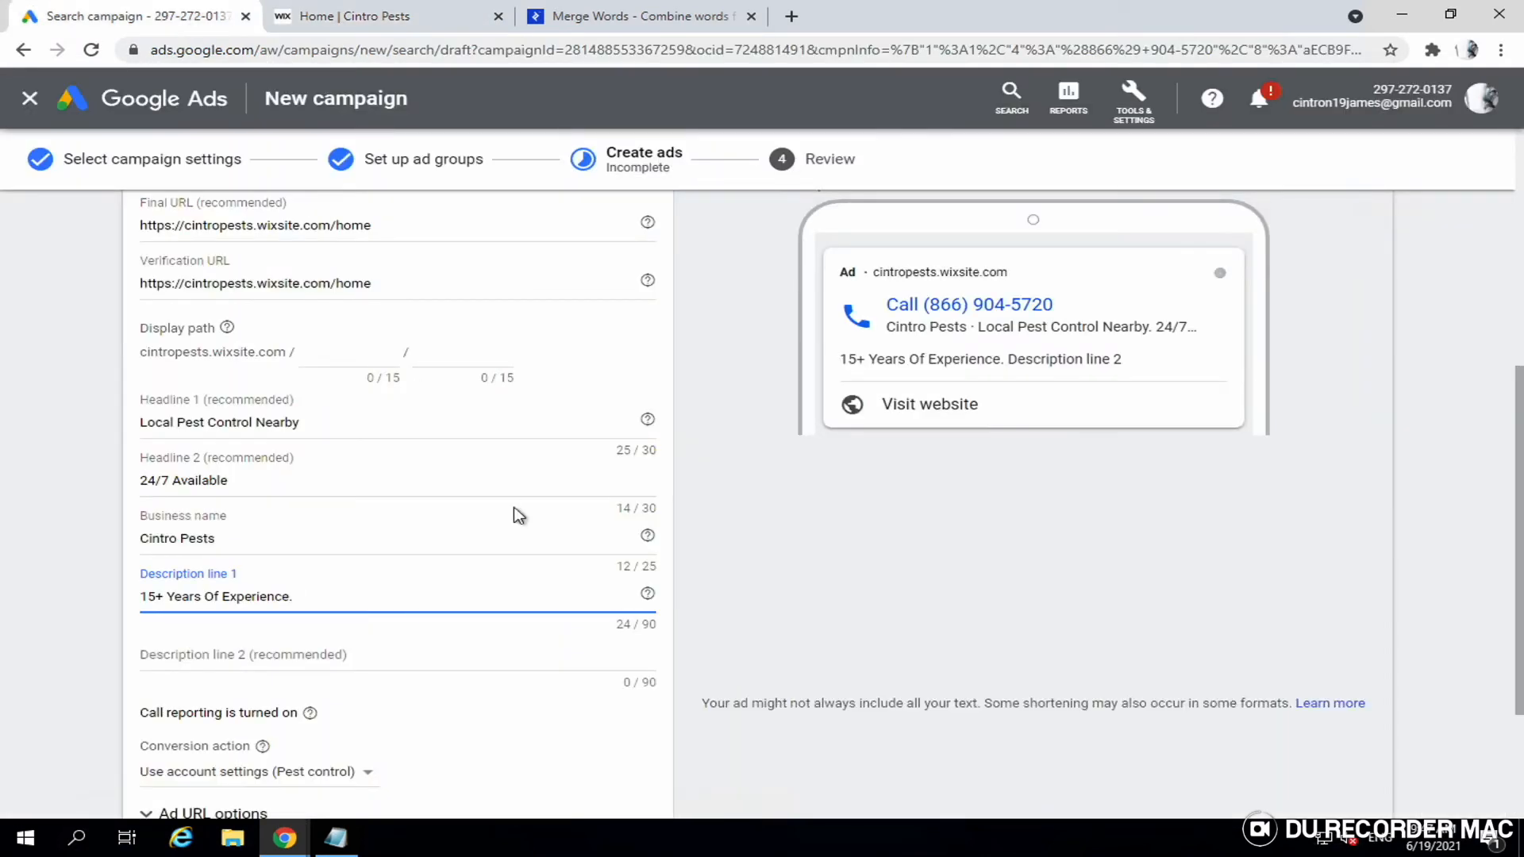
key(ctrl+v)
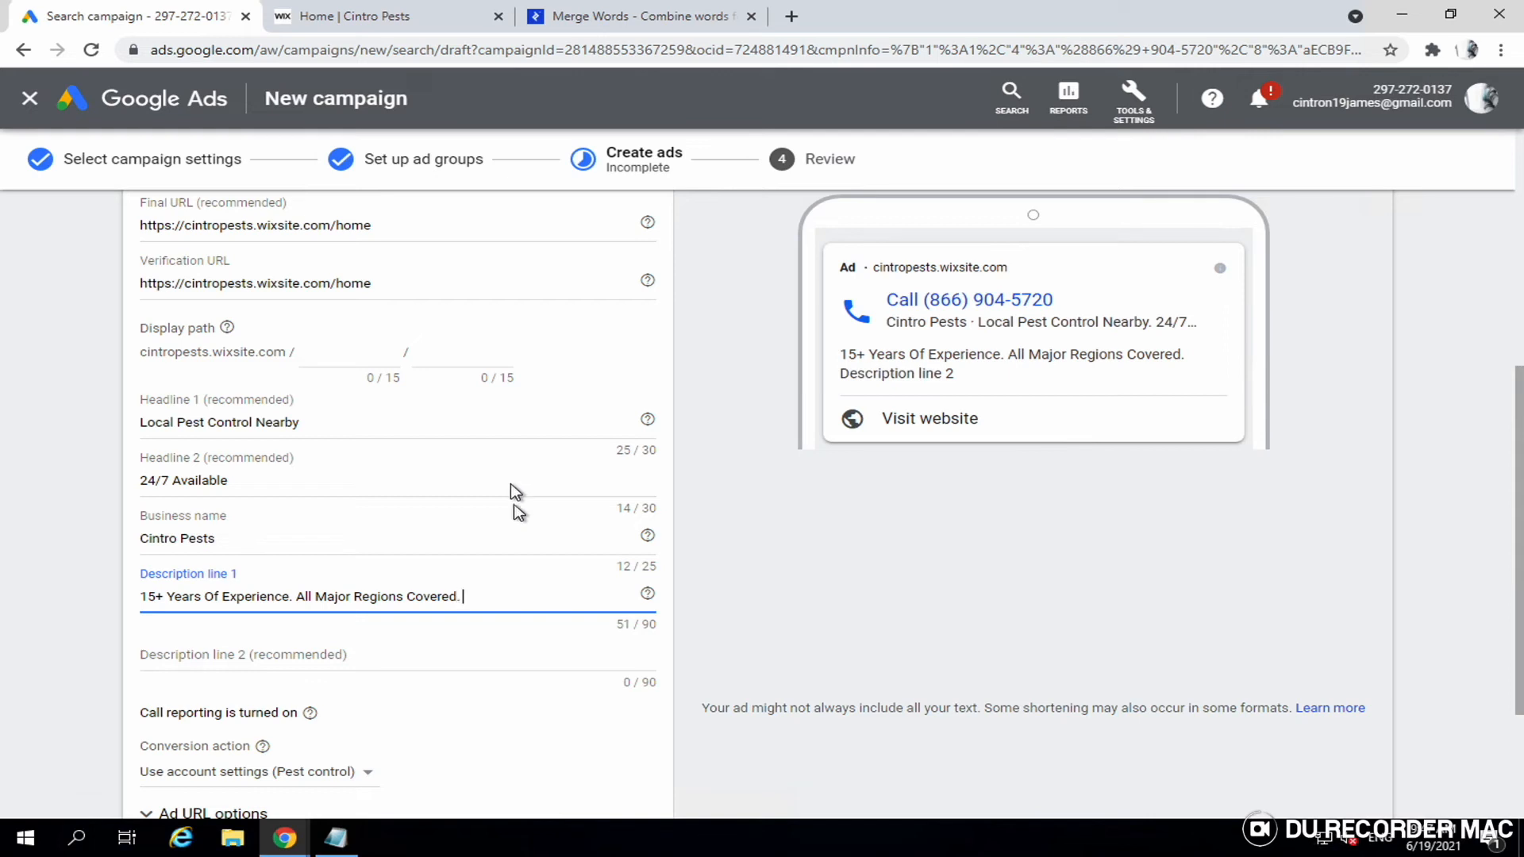
click(449, 27)
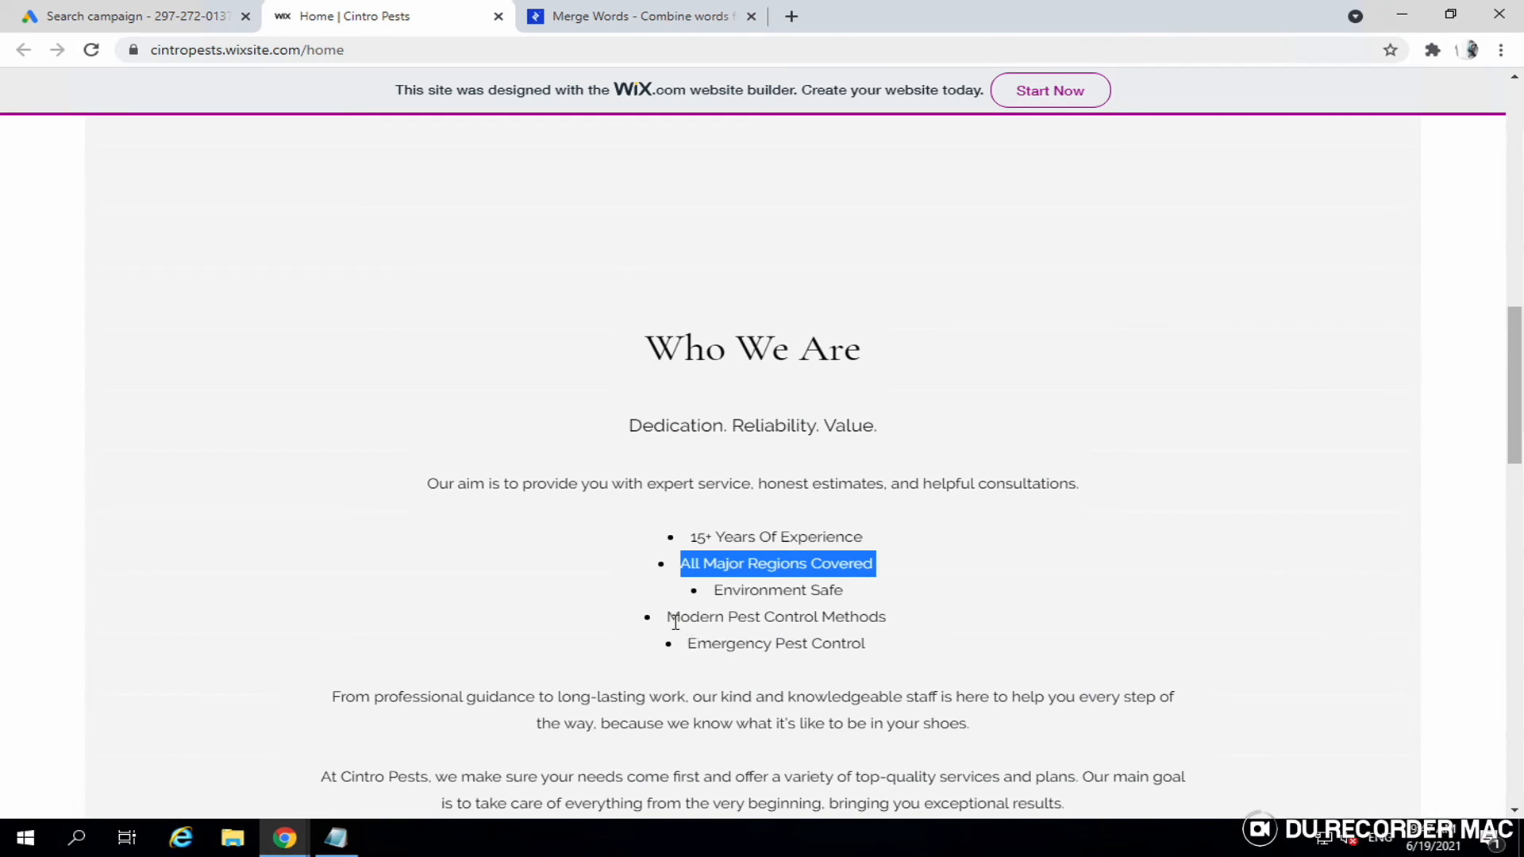
drag(674, 619, 896, 607)
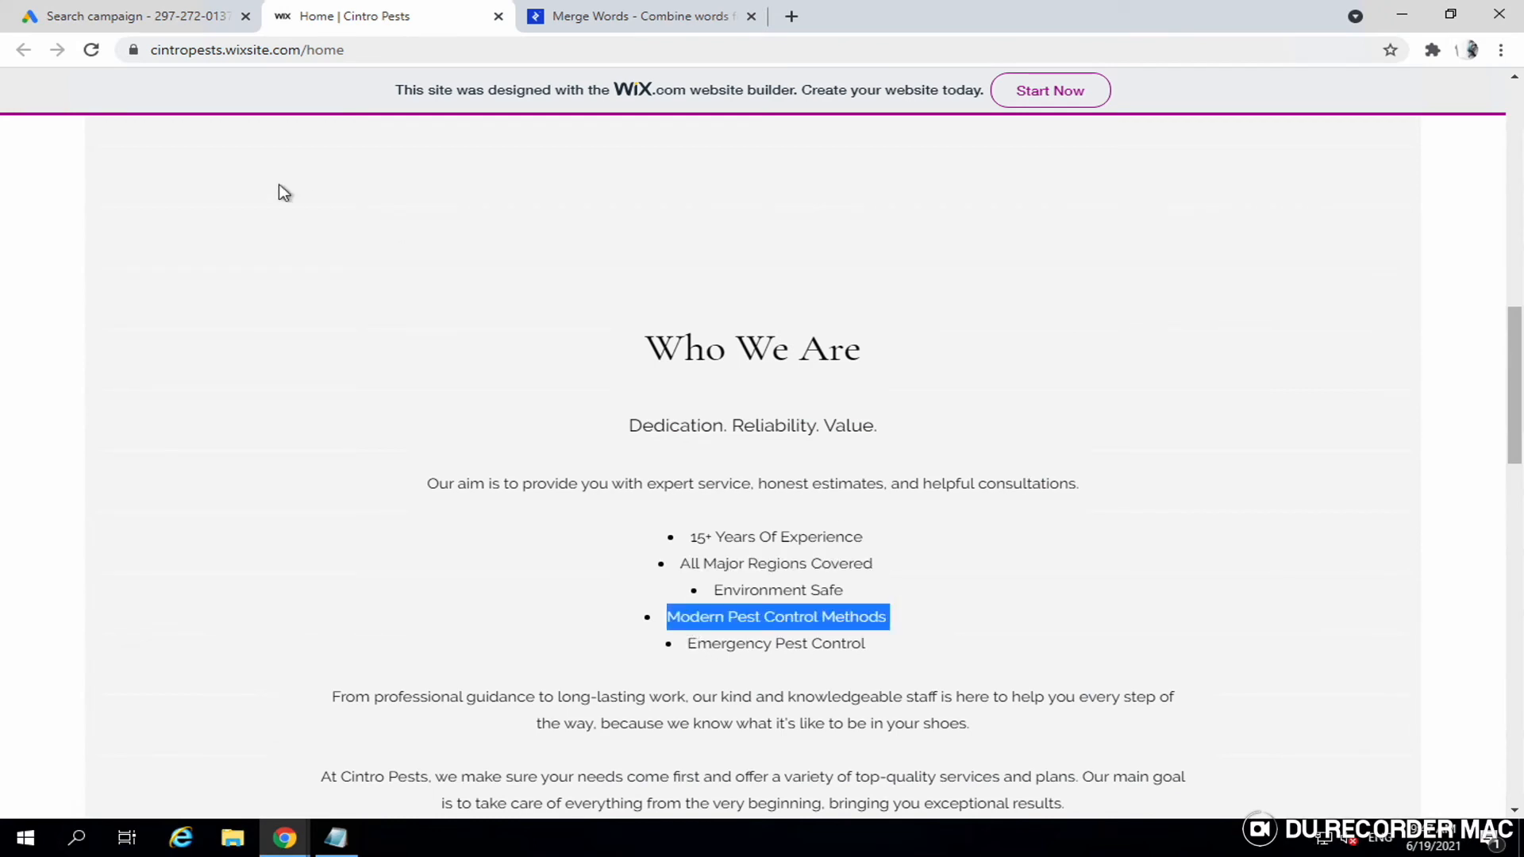
click(191, 29)
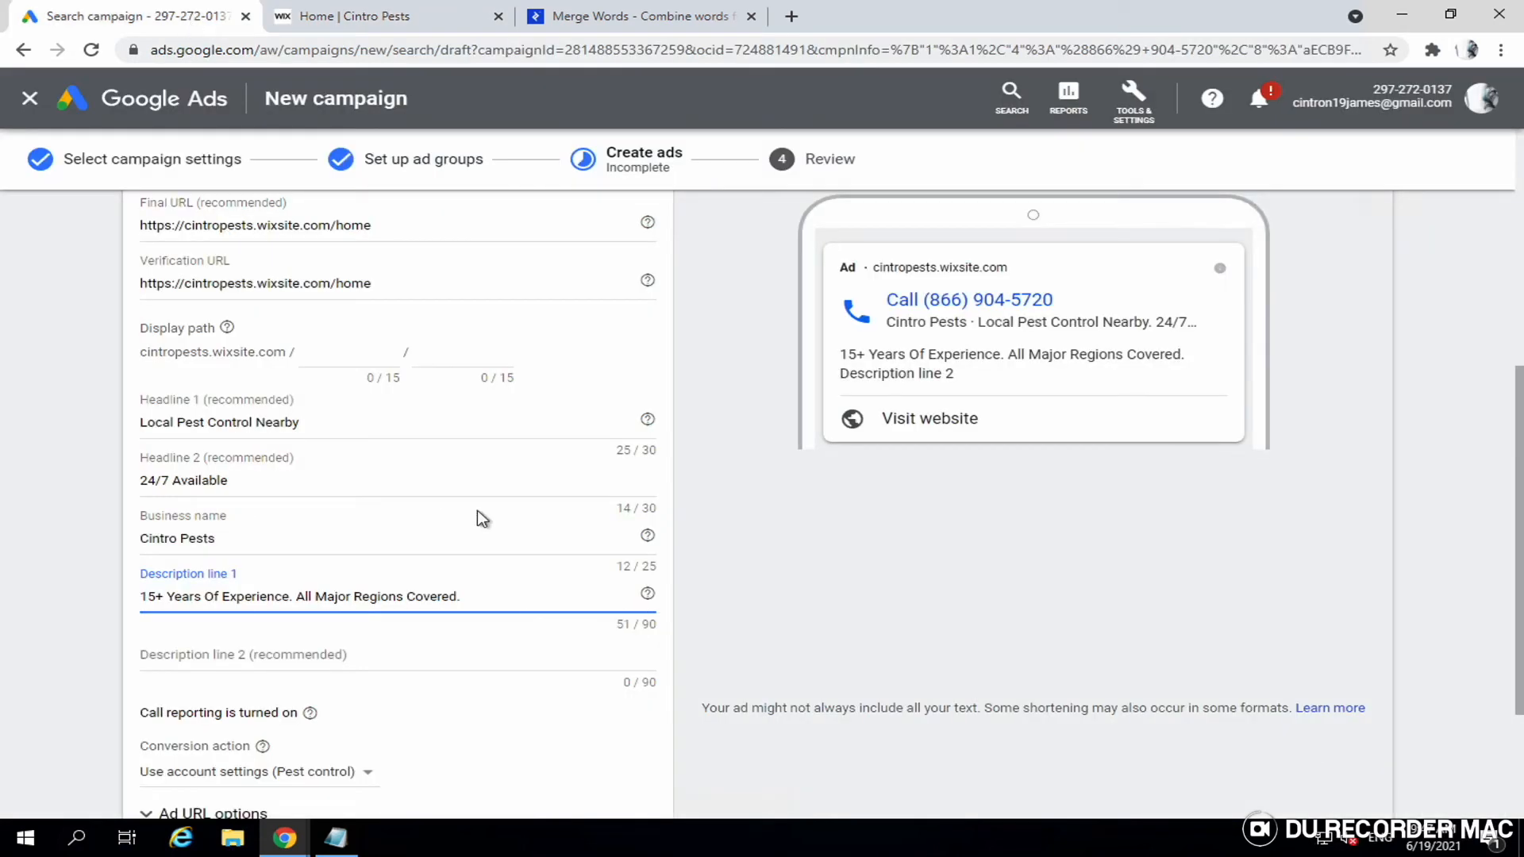
text(Modern Pest Control Methods)
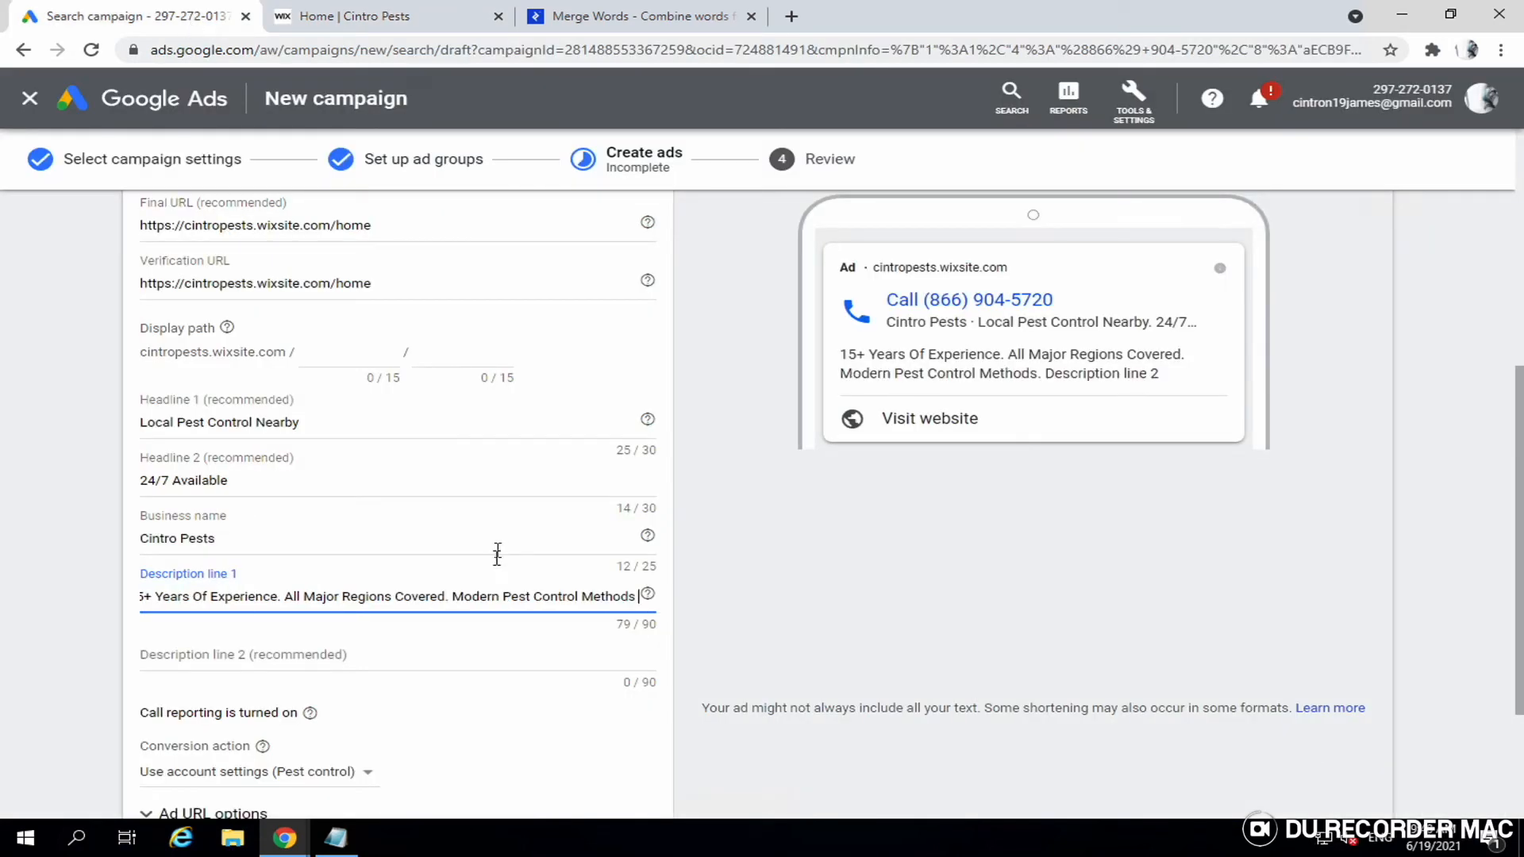
click(394, 653)
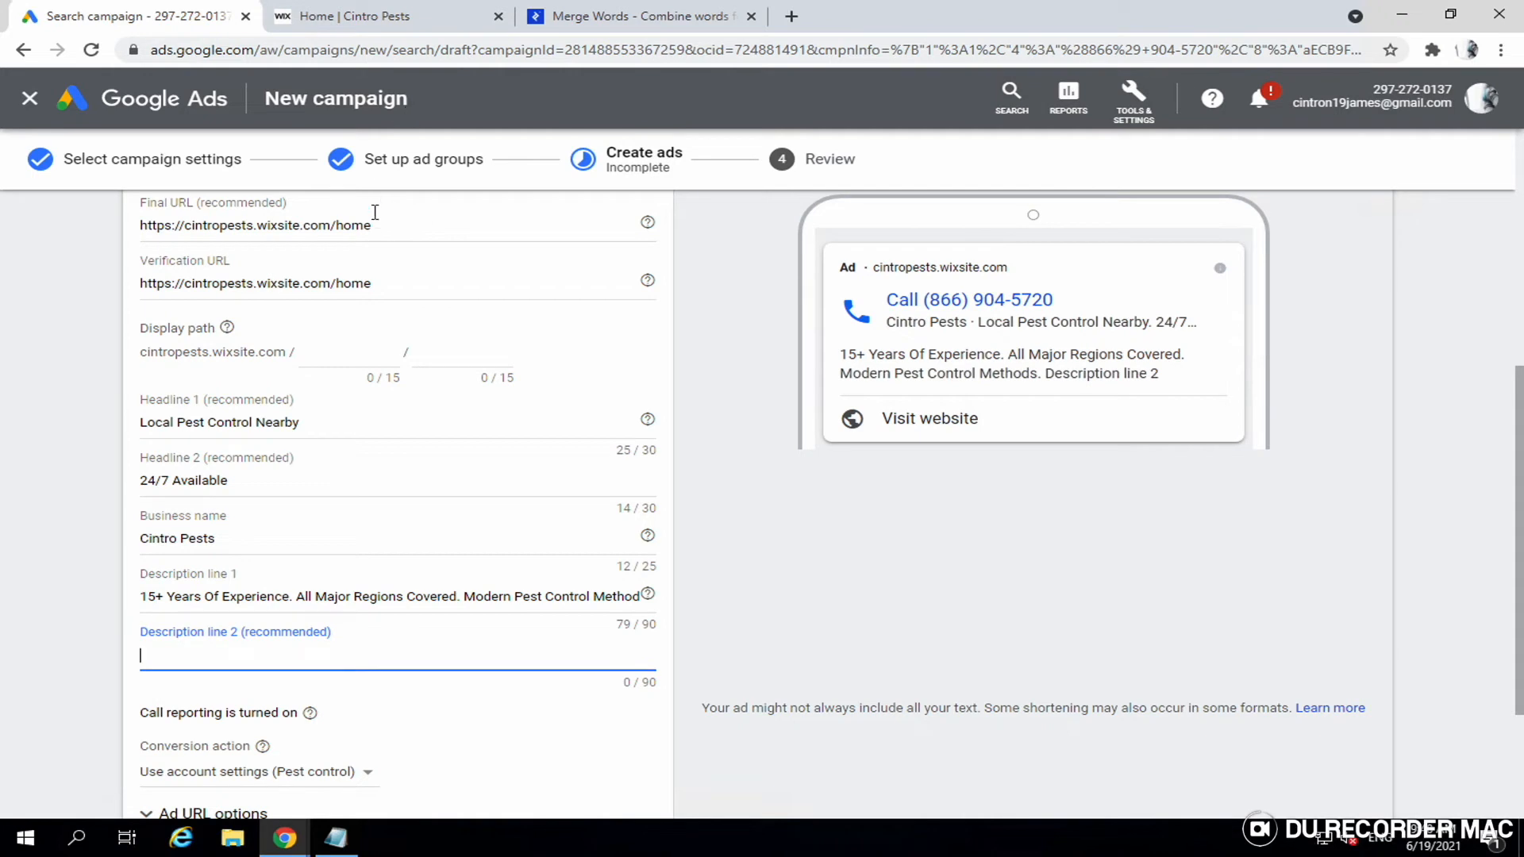
- Scroll through the Cintro Pests site to review its list of services
click(404, 24)
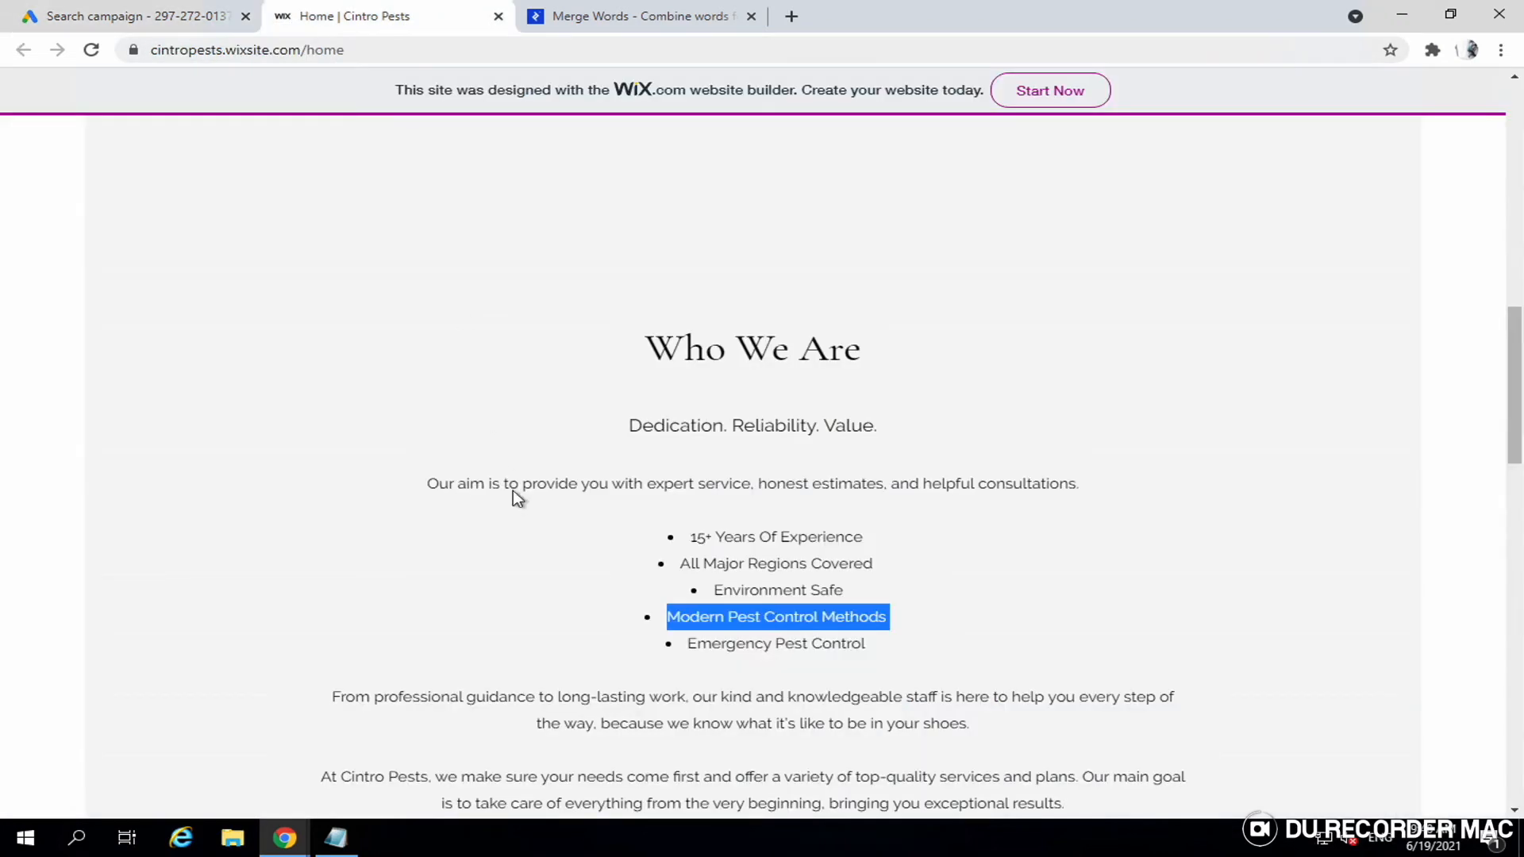
scroll(613, 560, down, 1)
scroll(617, 568, down, 1)
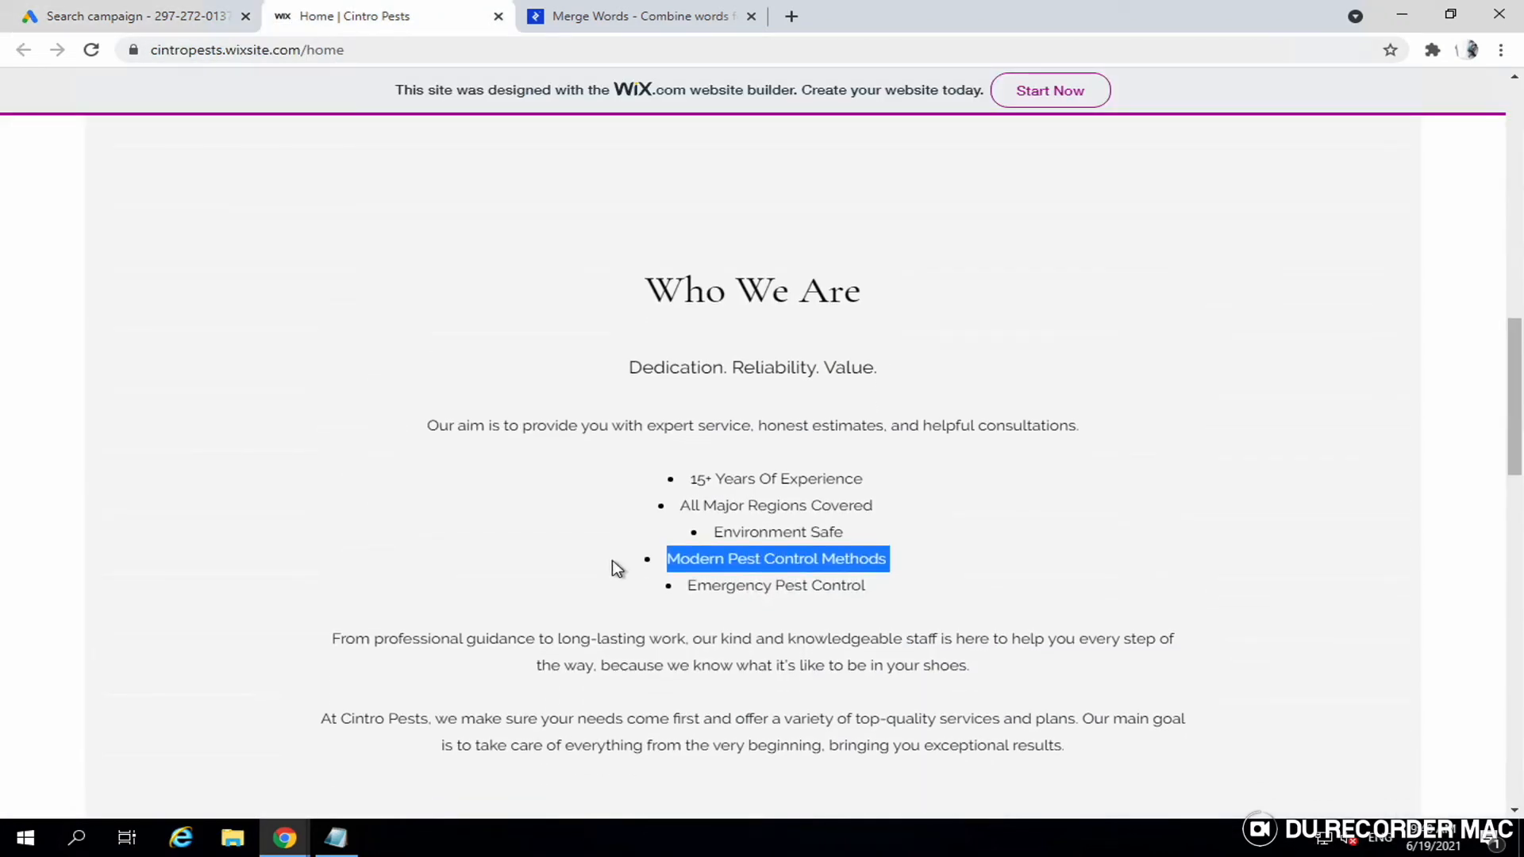
scroll(617, 568, down, 1)
scroll(617, 568, down, 1)
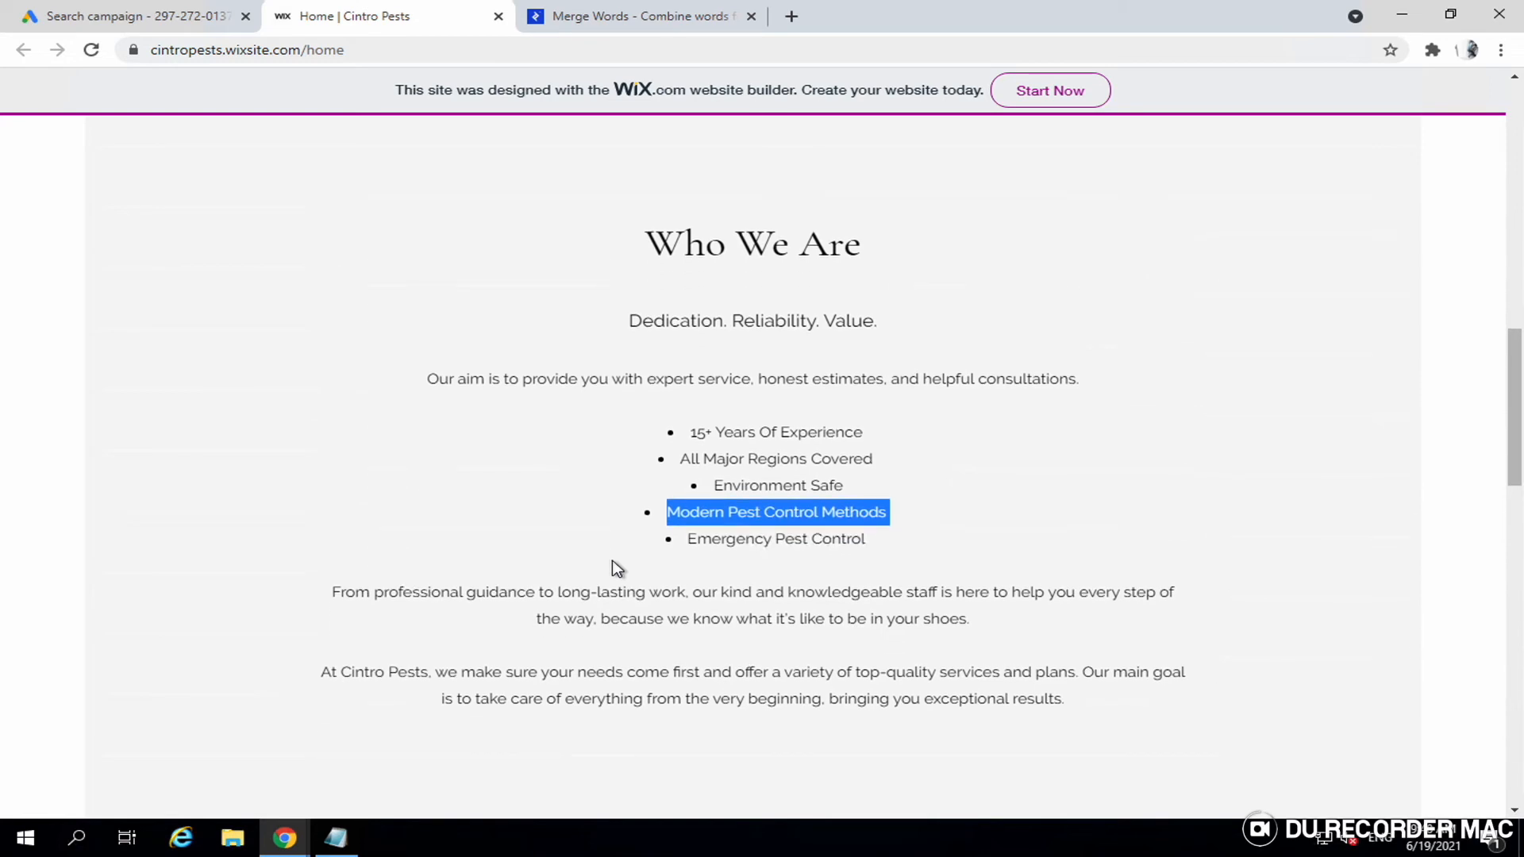
scroll(617, 569, down, 4)
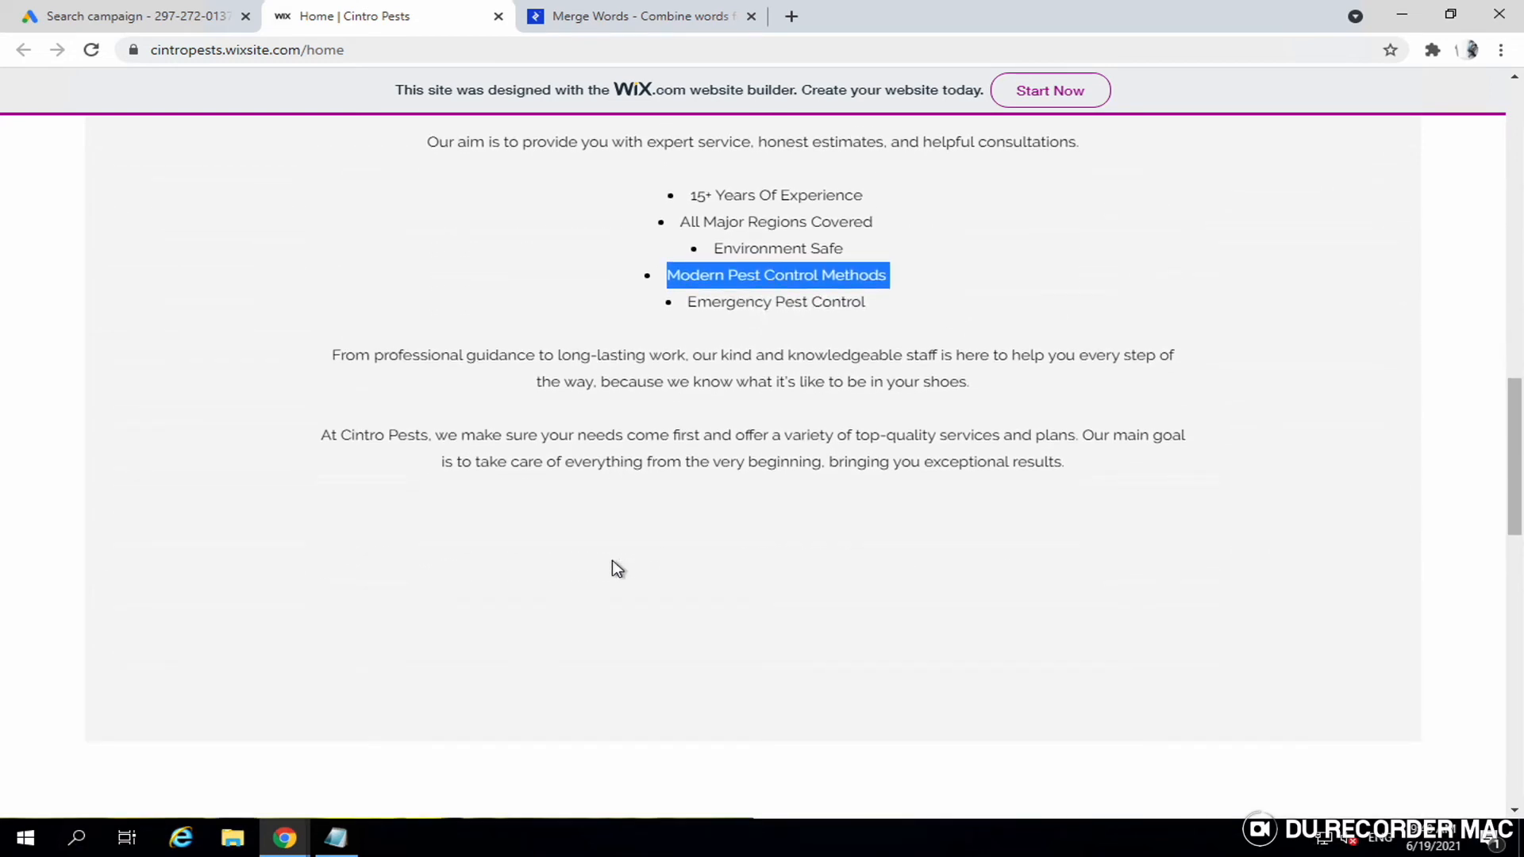
scroll(617, 568, down, 9)
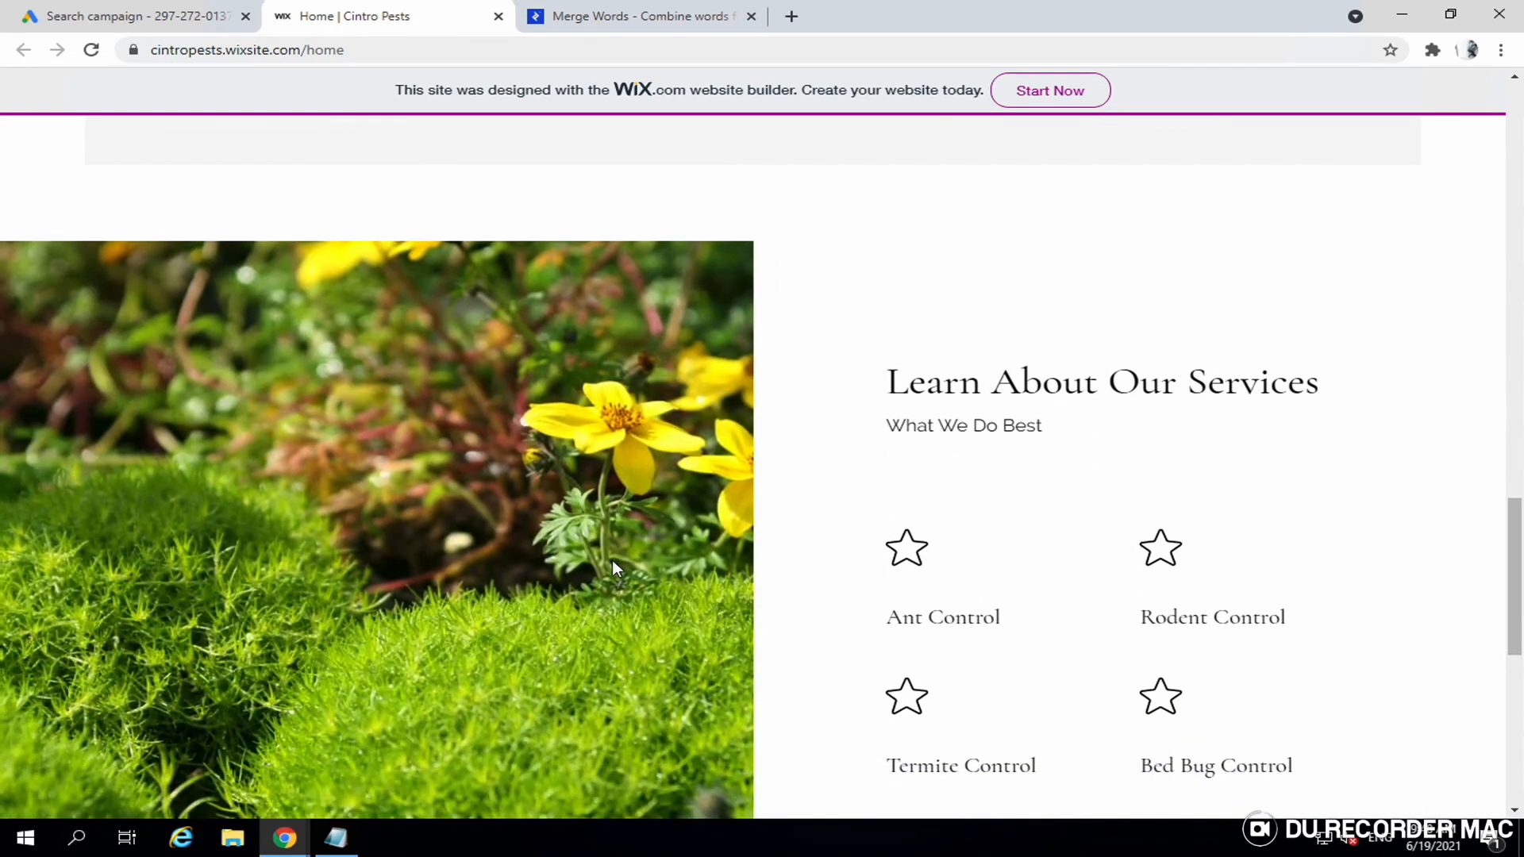
scroll(617, 569, down, 1)
scroll(617, 568, up, 1)
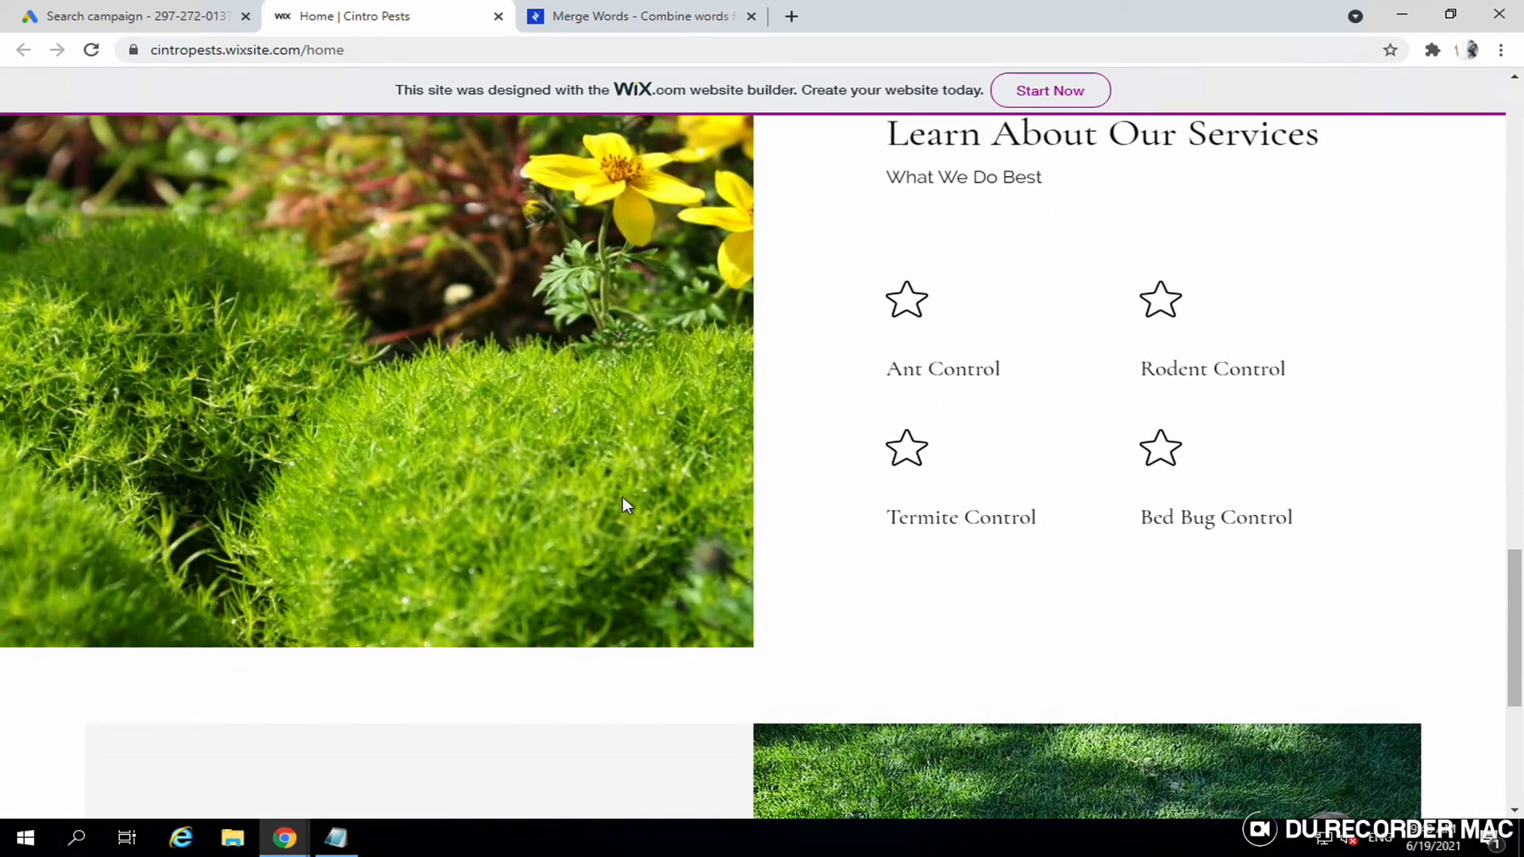
scroll(622, 500, down, 3)
scroll(621, 500, up, 1)
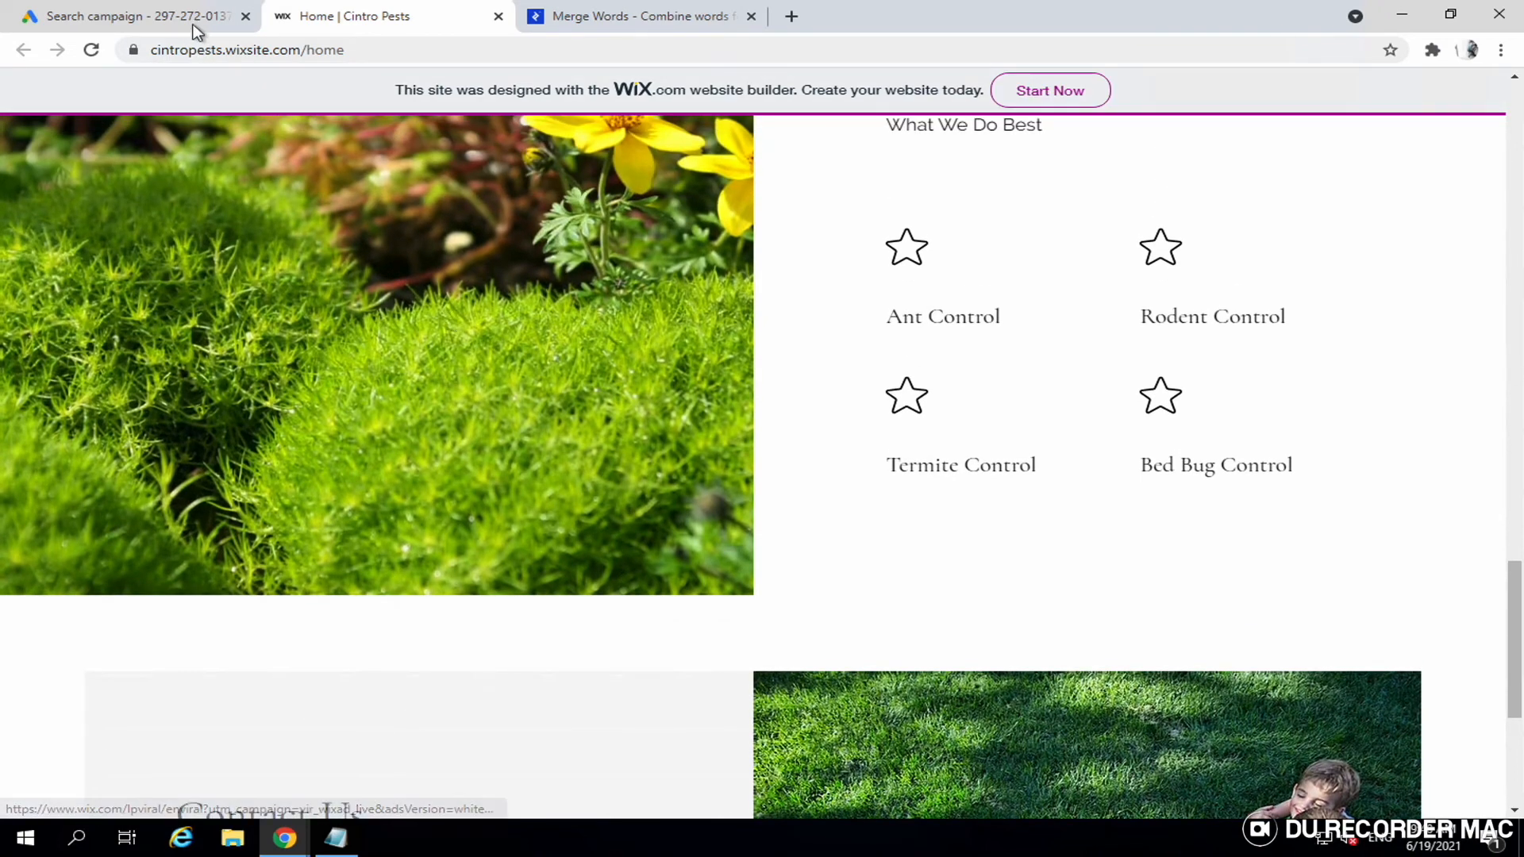
- Type 'Ant Control | Termite Control | Bed Bugs Removal. Call Us Now' into Description line 2, fixing typos
click(194, 26)
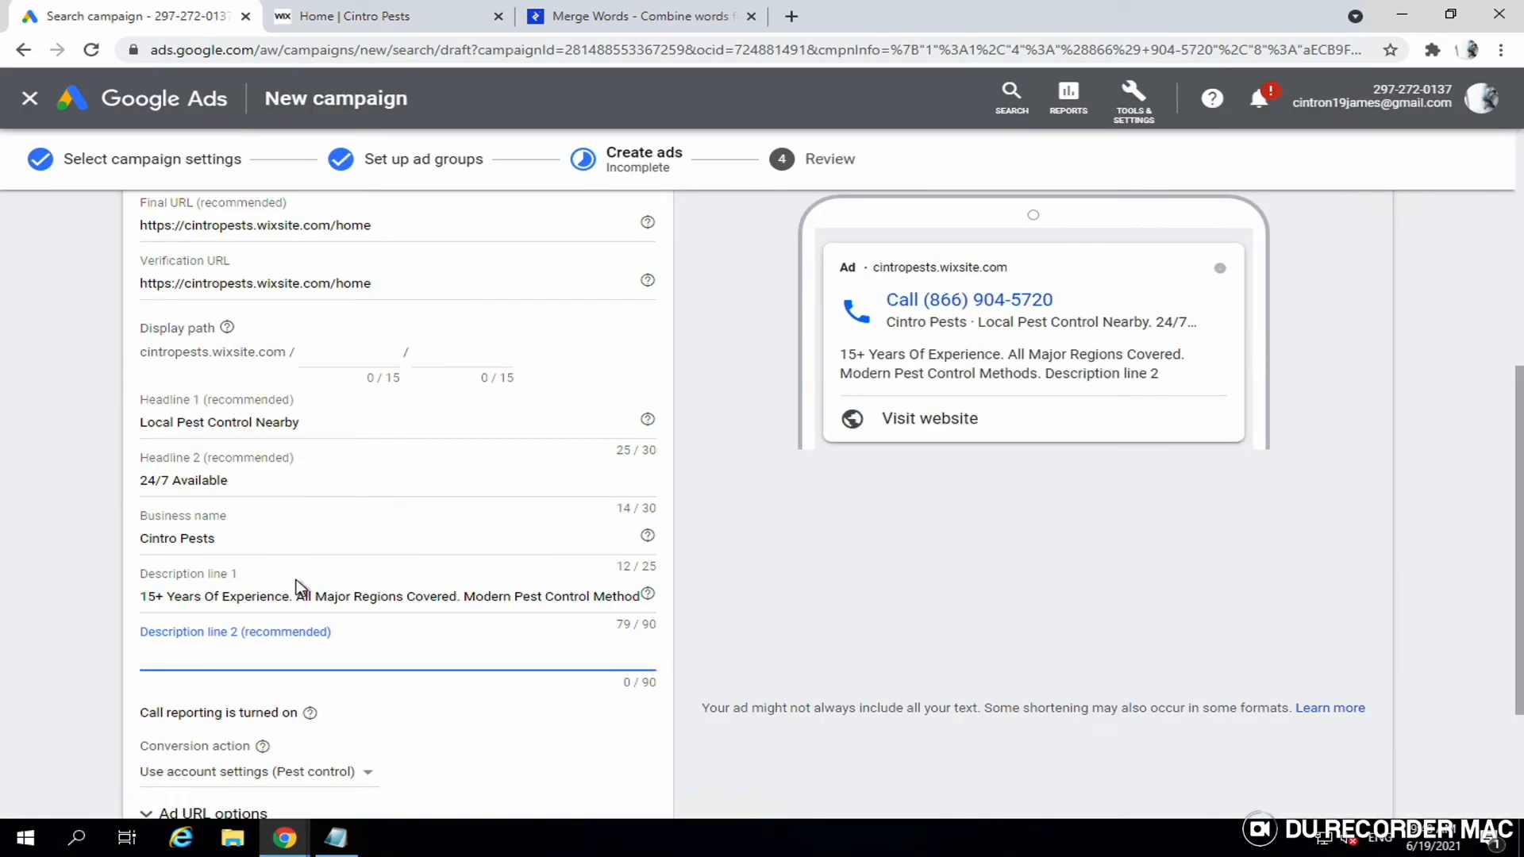
text(Ant Control)
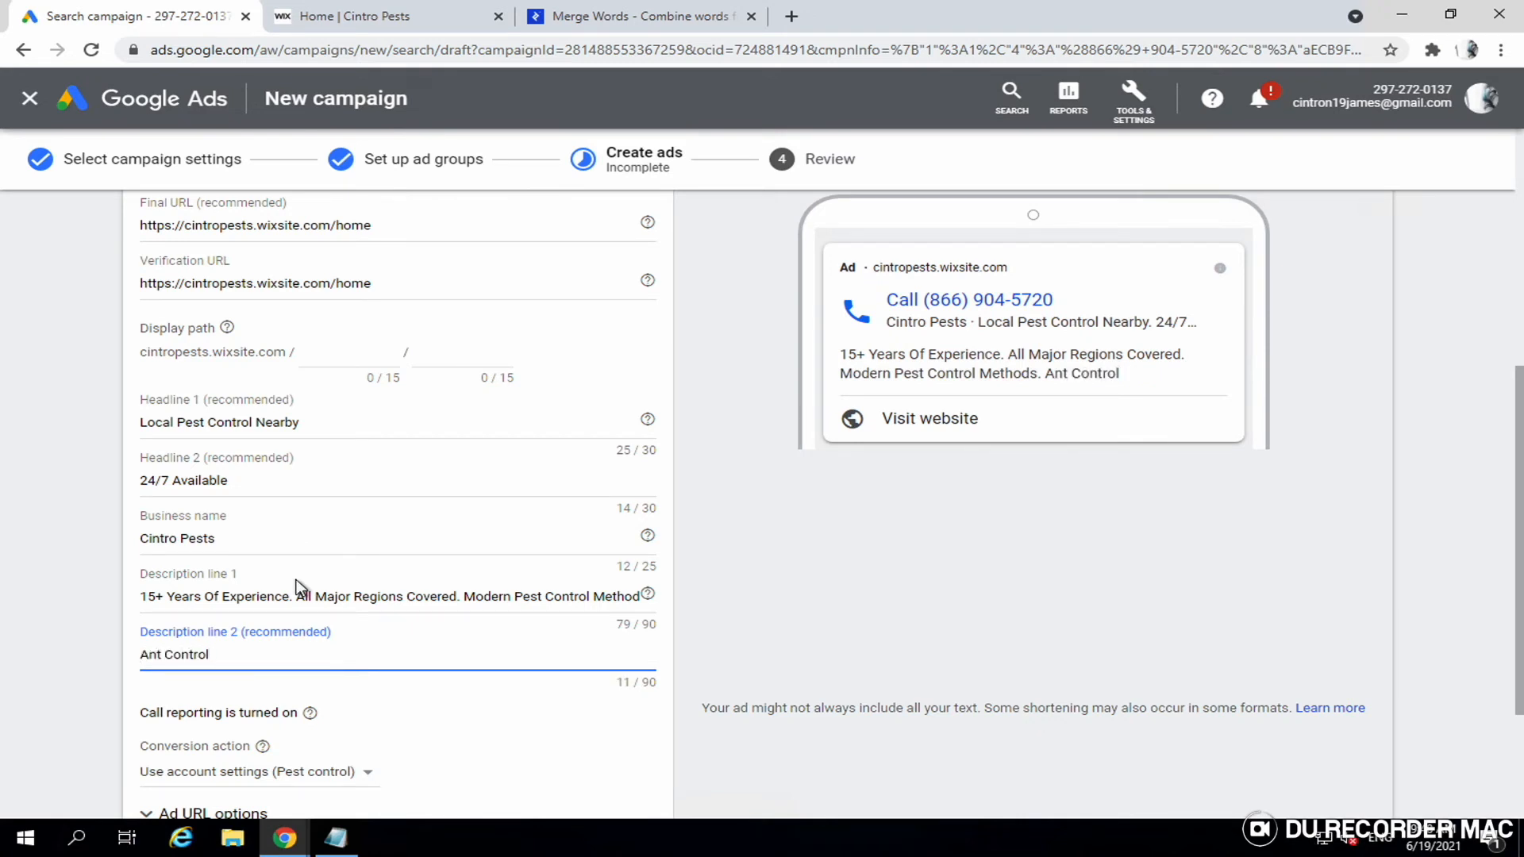
text( | Termite)
text( Control)
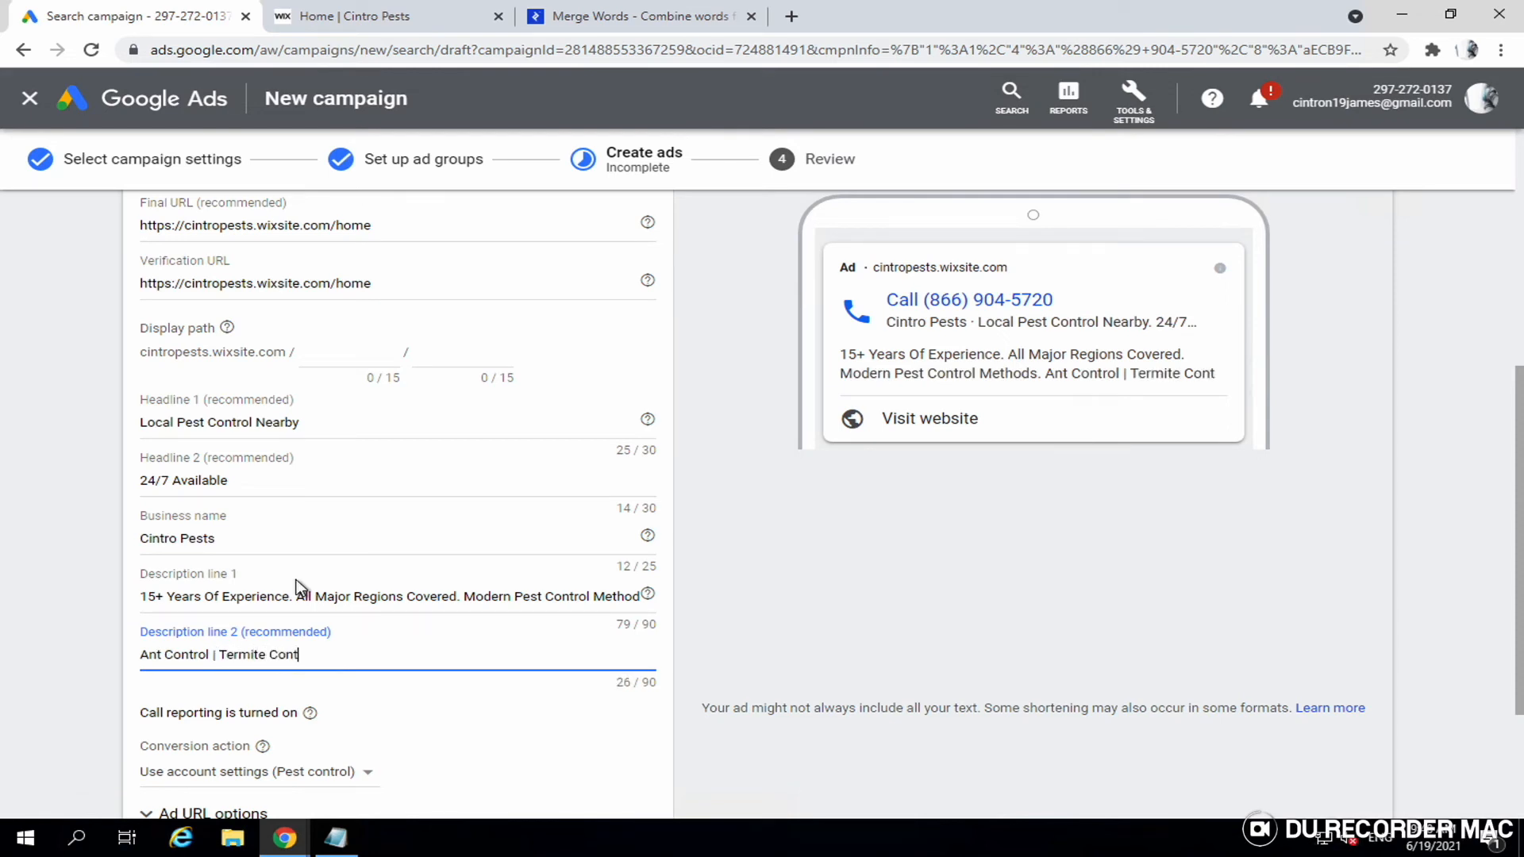
text( |)
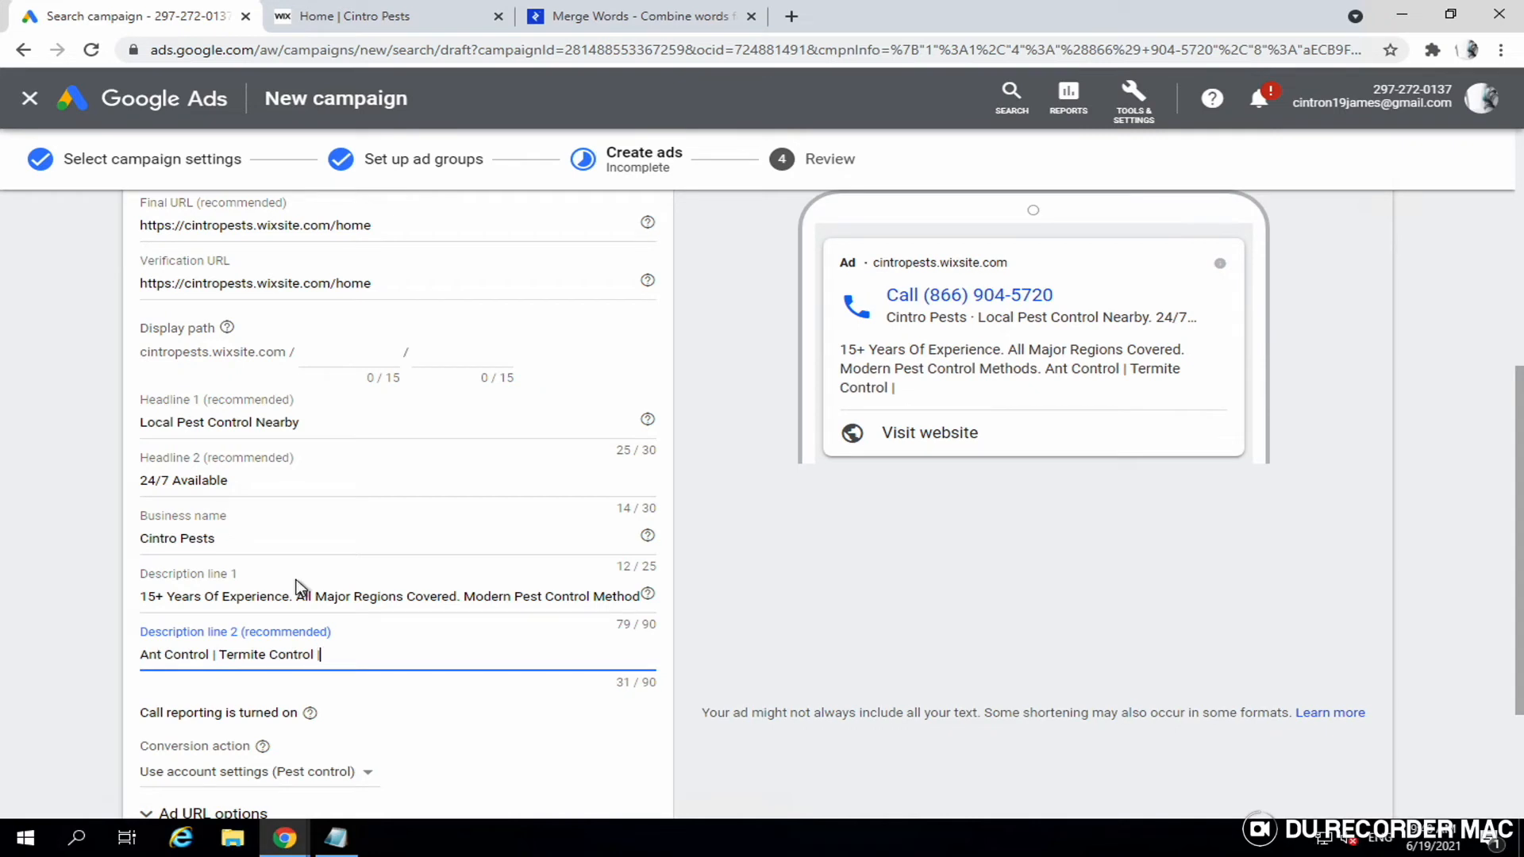
text( Bed Bugs Remo)
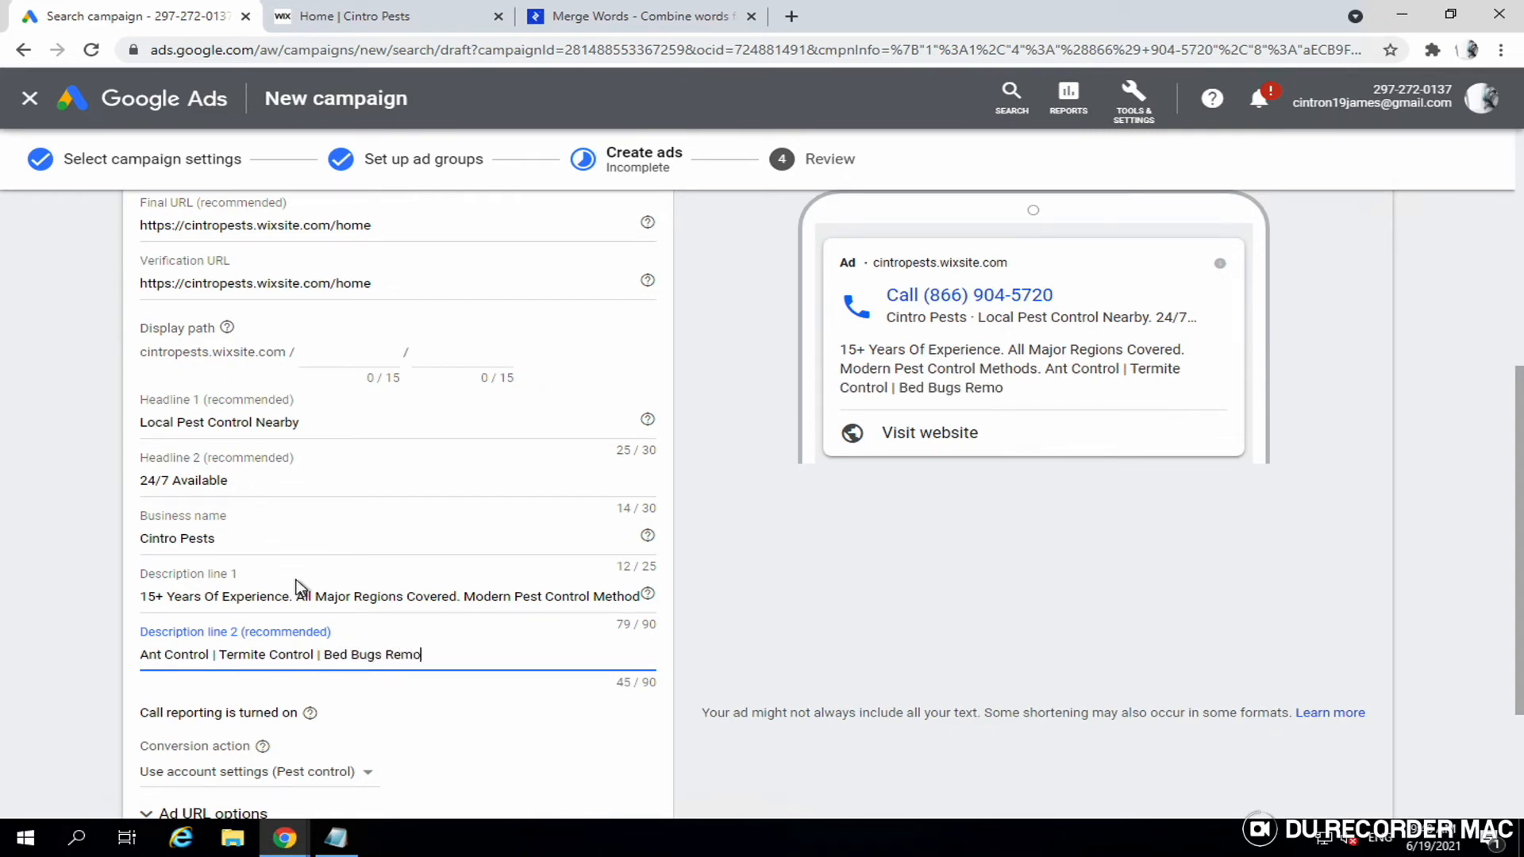
text(val. Call Us nOw)
key(BackSpace)
key(BackSpace)
key(BackSpace)
key(BackSpace)
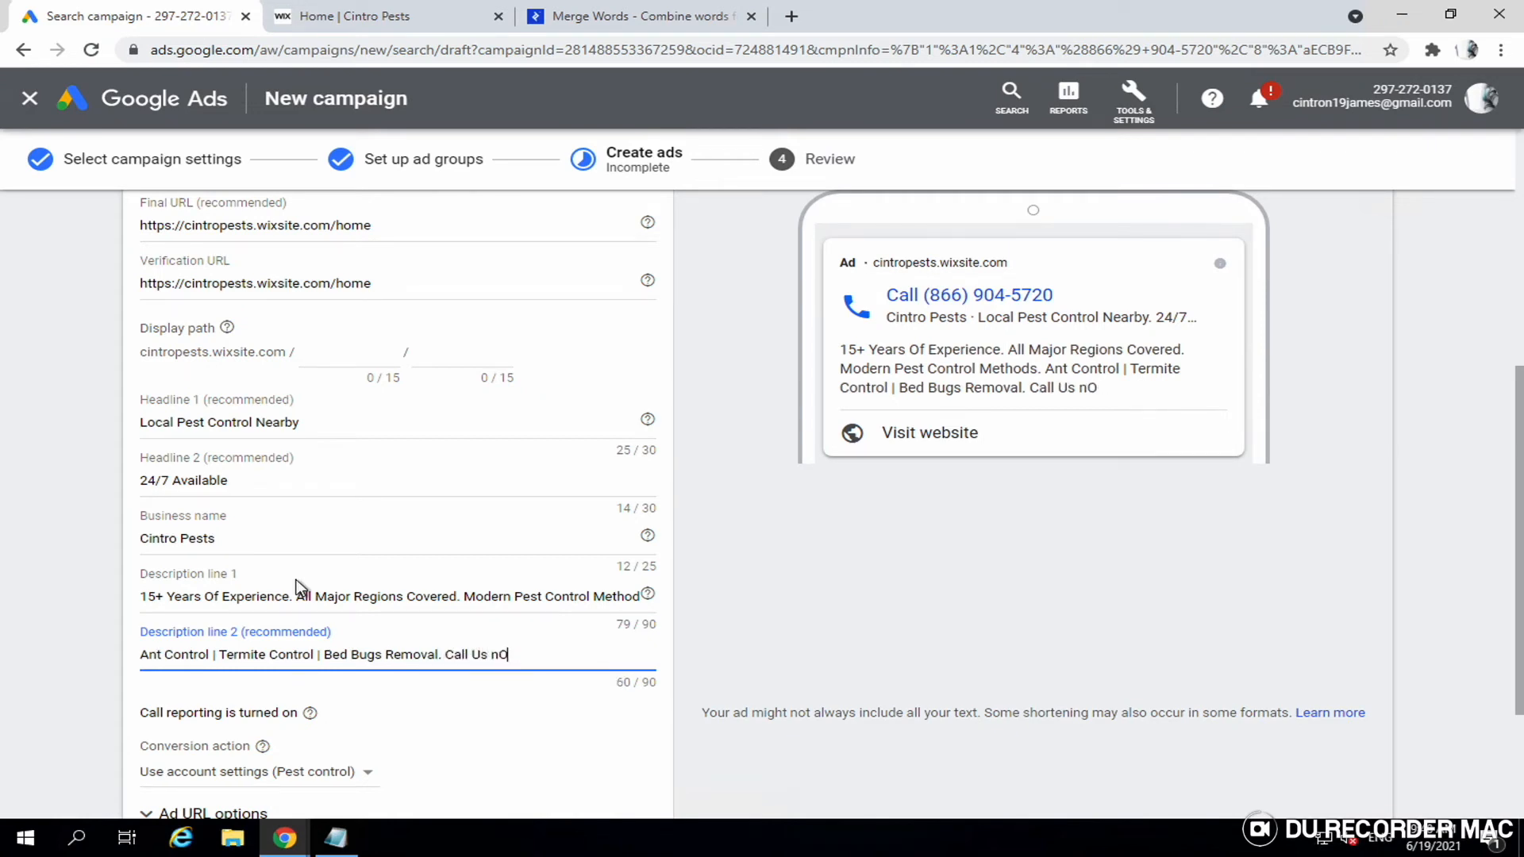
text(Now)
key(BackSpace)
key(BackSpace)
key(BackSpace)
key(BackSpace)
text(s)
key(BackSpace)
key(BackSpace)
text(s Now)
scroll(800, 468, down, 1)
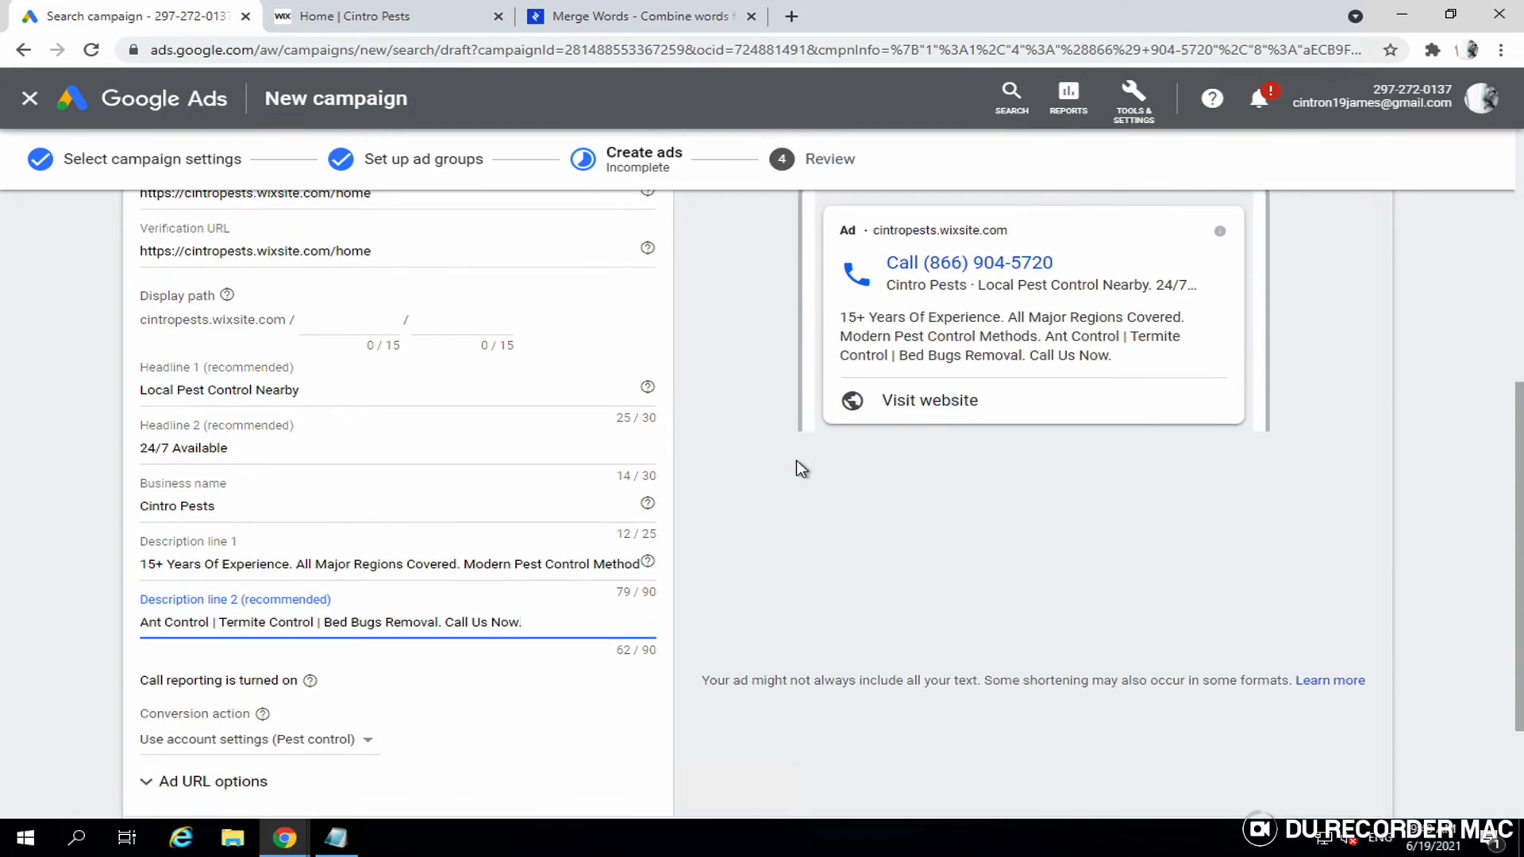
scroll(857, 397, up, 1)
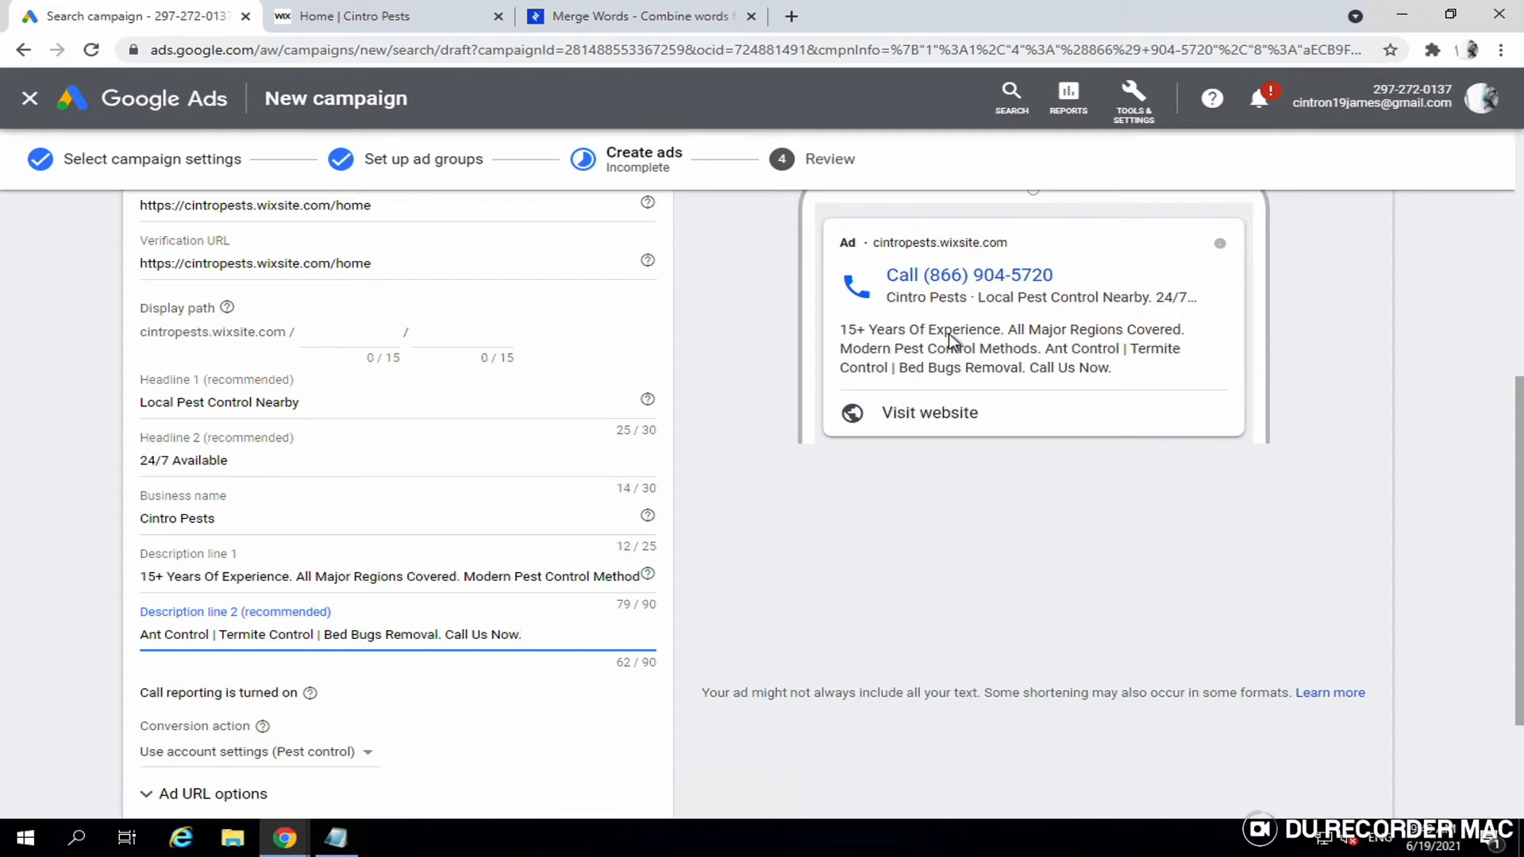
- Keep the call ad's conversion action on 'Use account settings (Pest control)' and finish the ad
scroll(950, 334, down, 3)
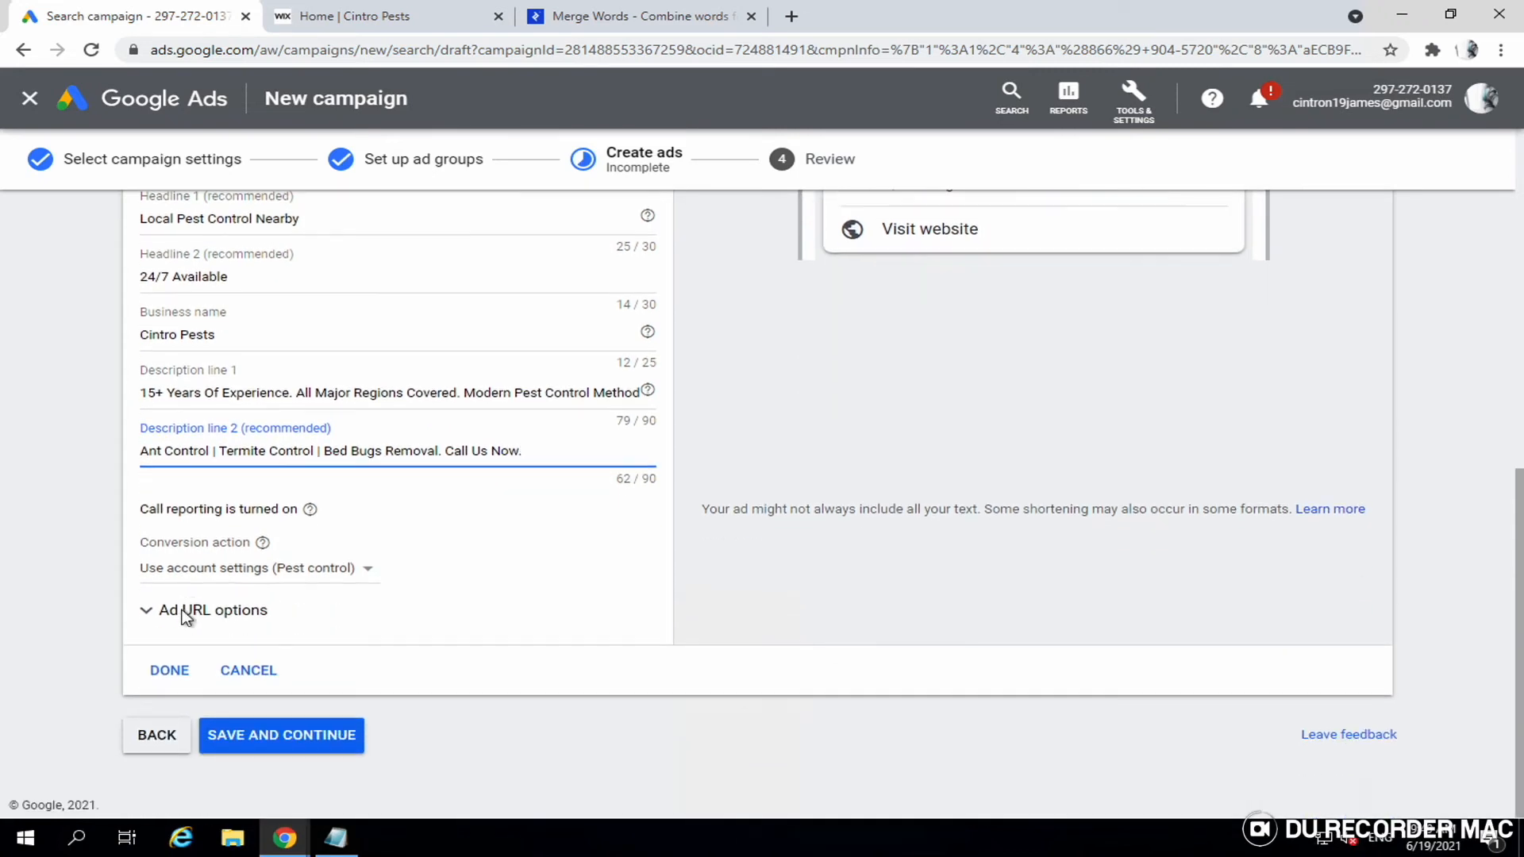
click(238, 570)
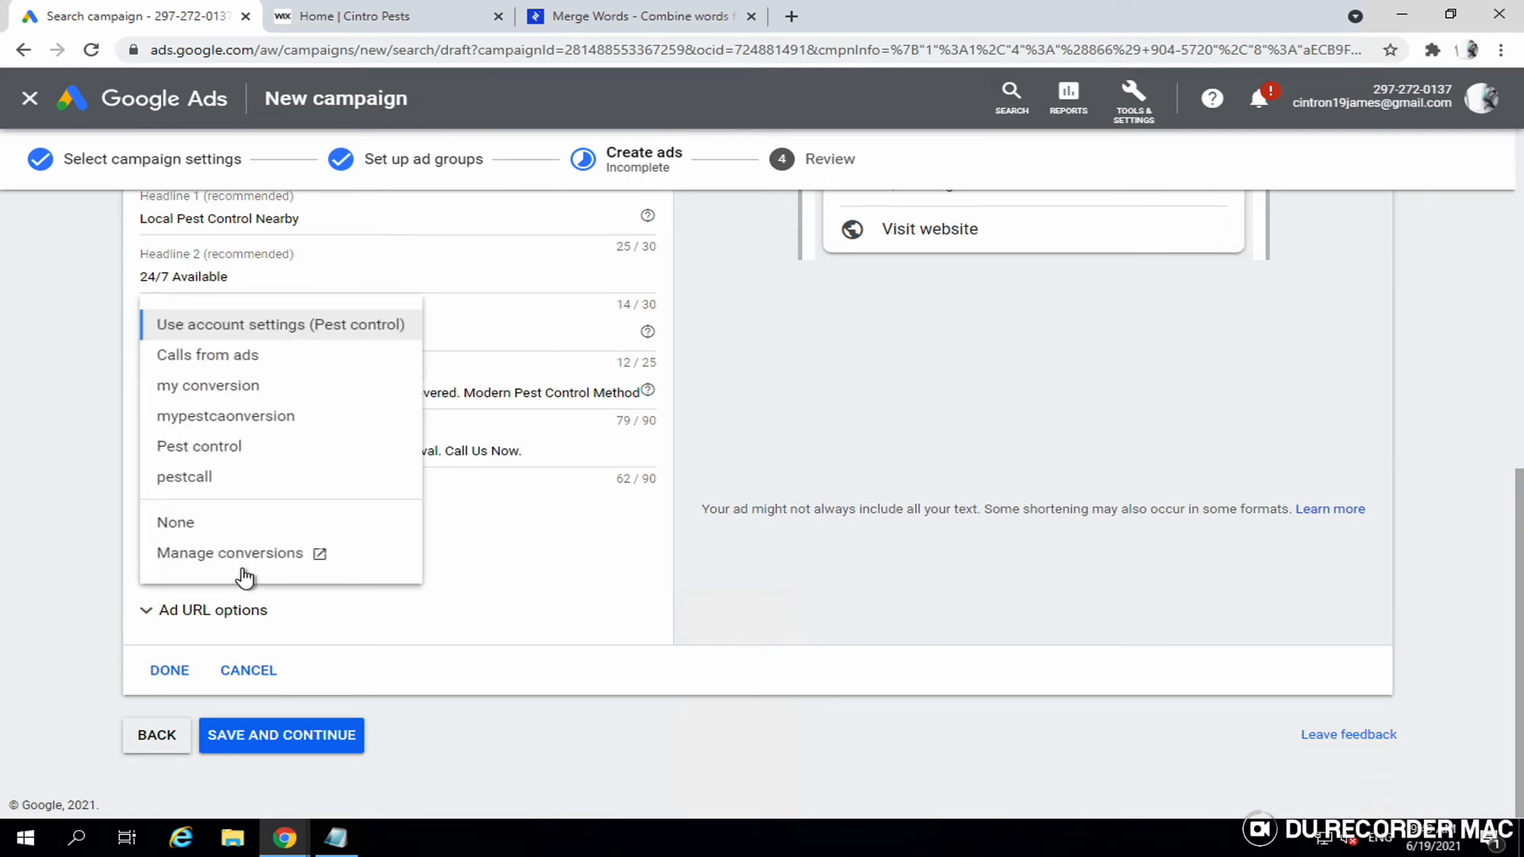
click(298, 332)
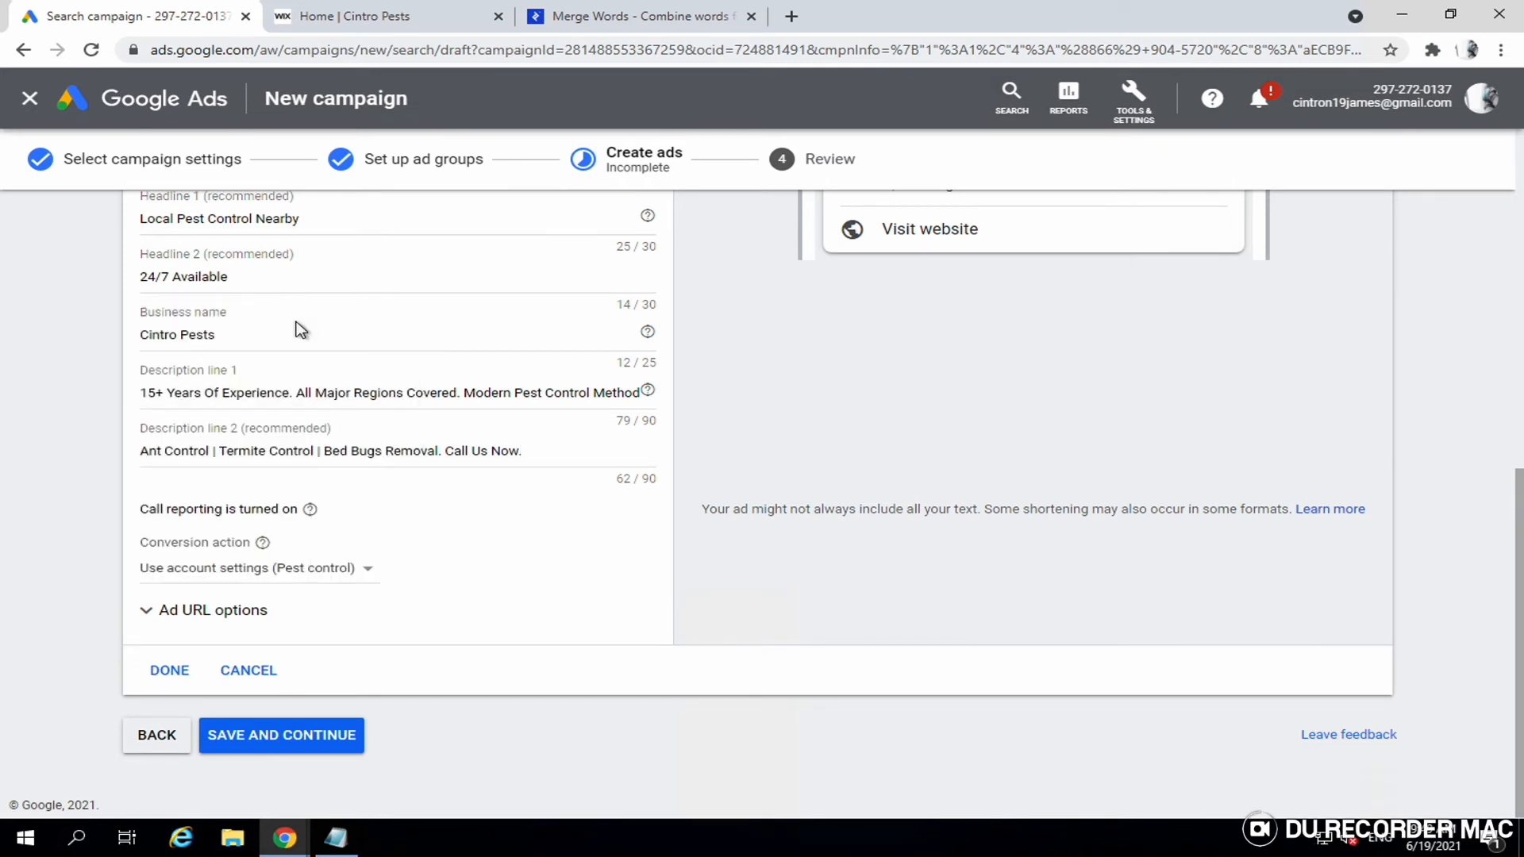
click(165, 671)
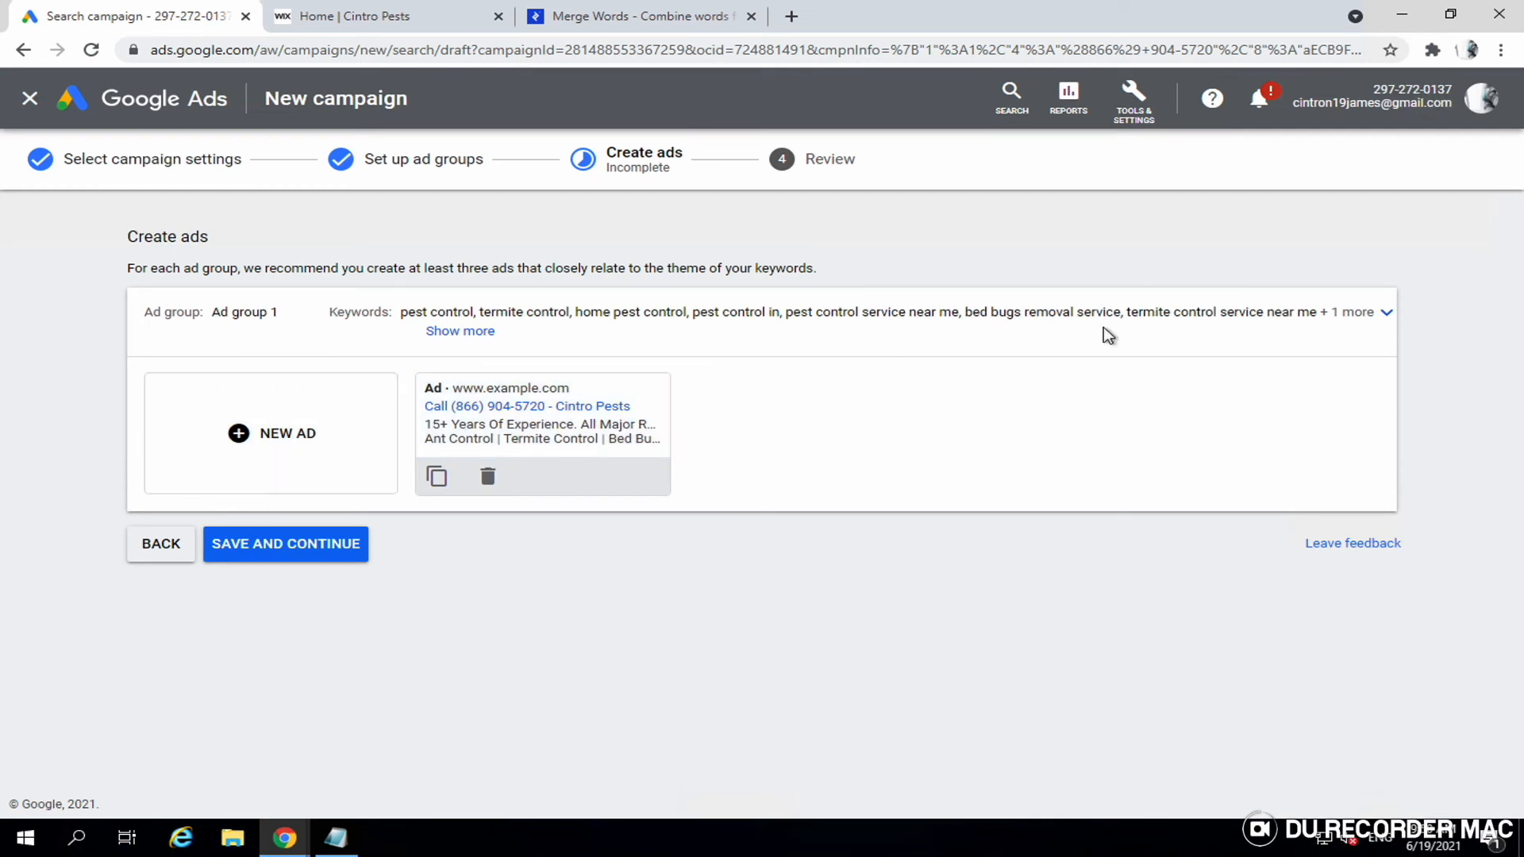
- Save the call ad, check the campaign summary, and publish Leads-Search-1
click(312, 562)
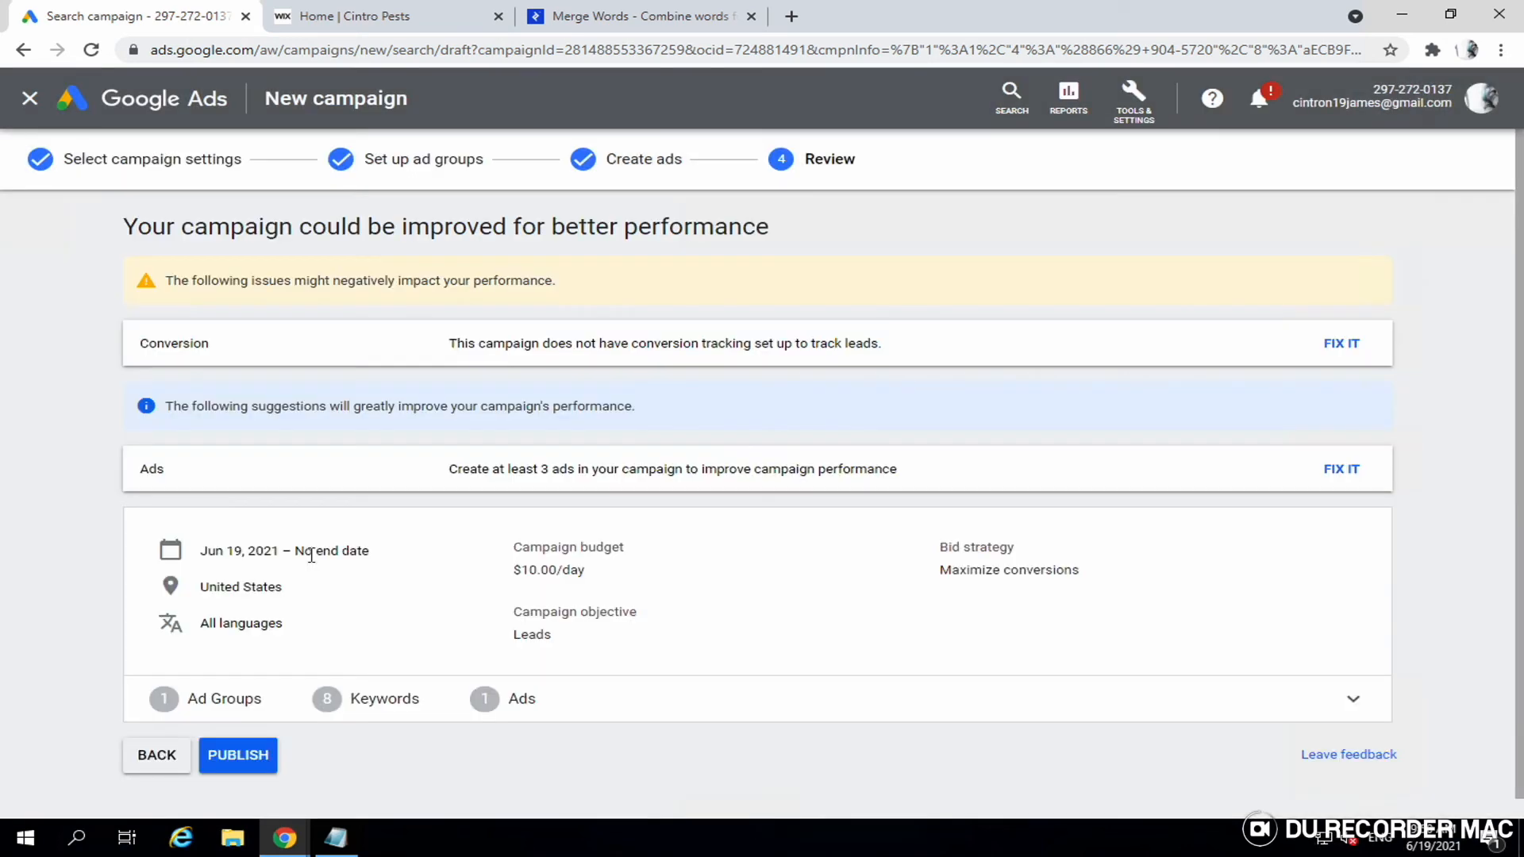
scroll(445, 573, down, 1)
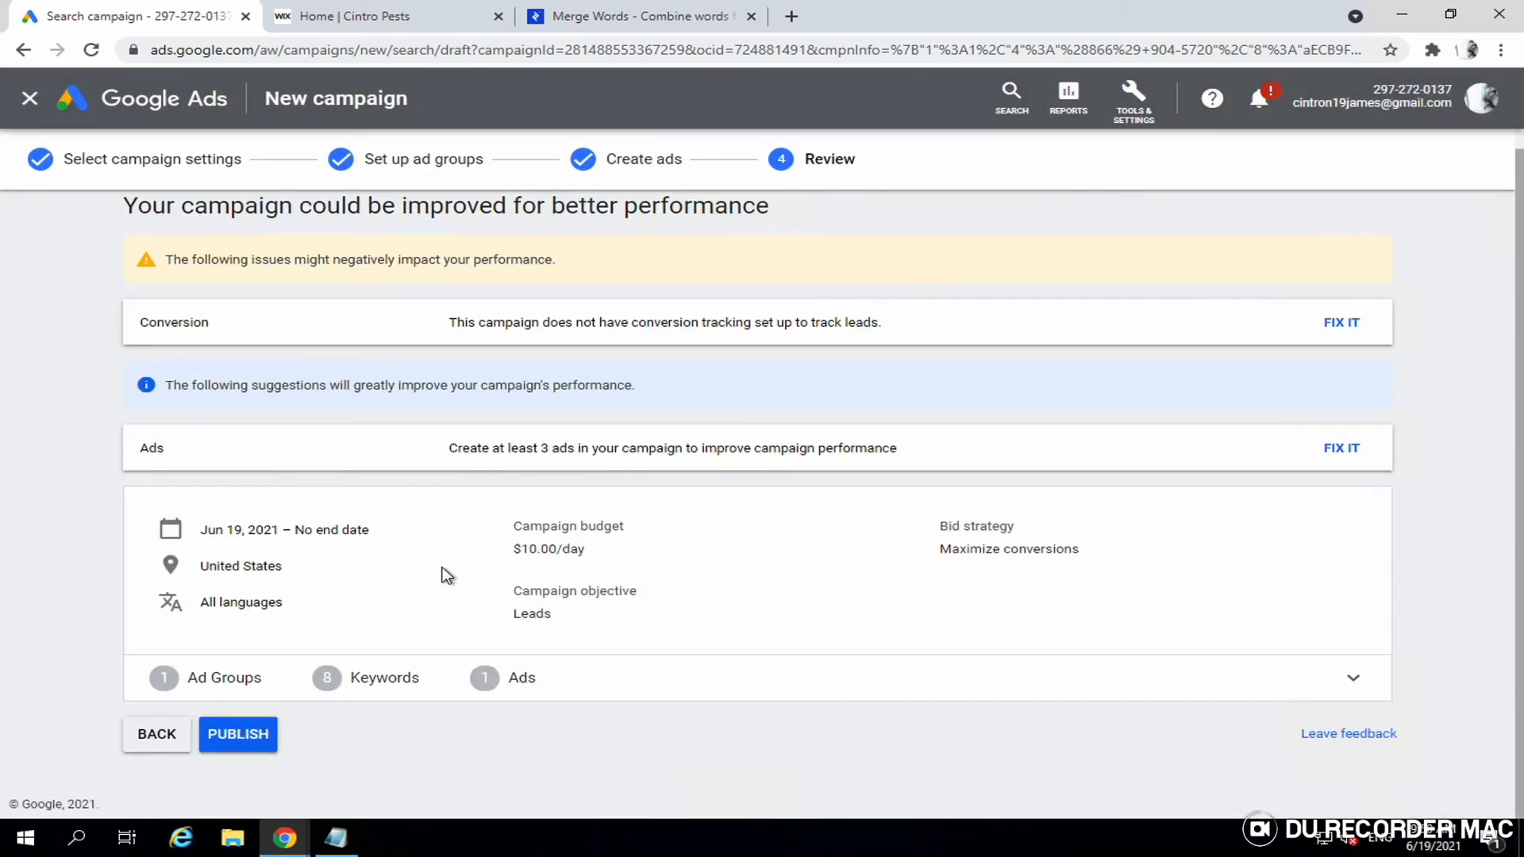
click(240, 741)
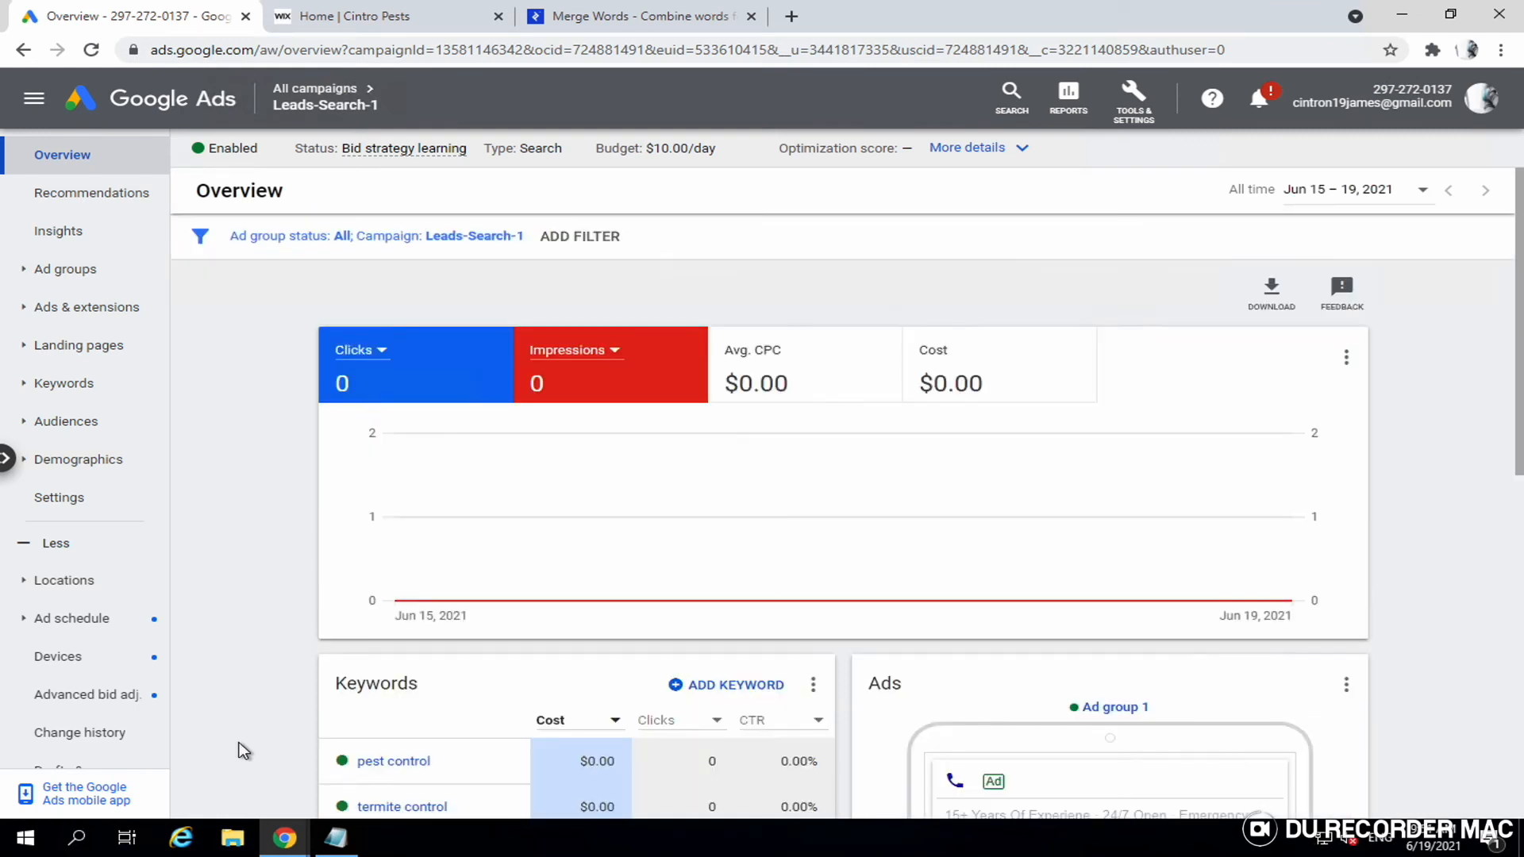
- Look over the Leads-Search-1 overview page, then go to its search keywords list
scroll(596, 586, down, 5)
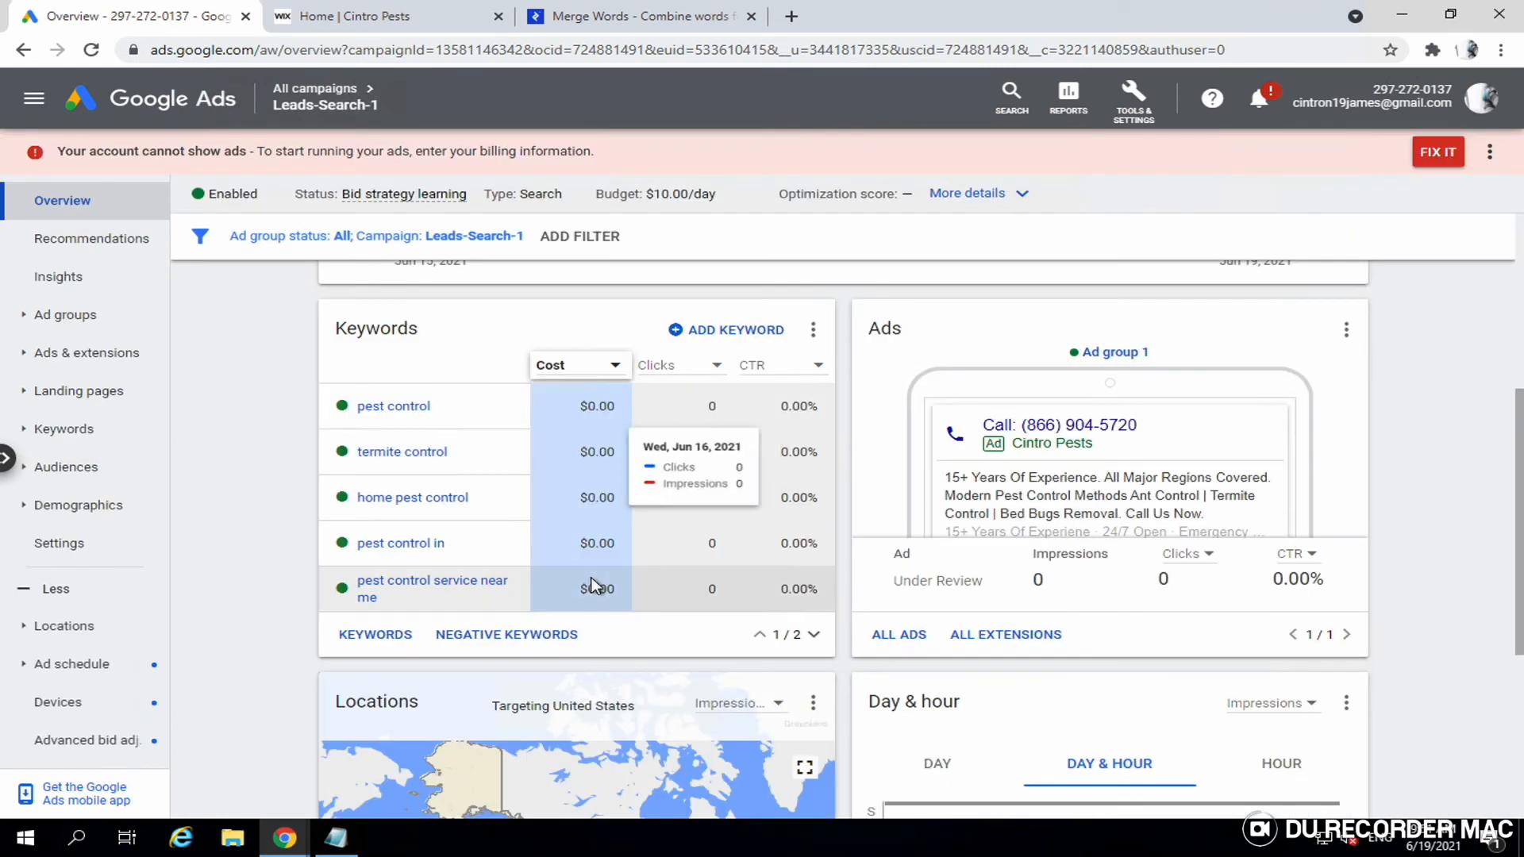
scroll(595, 586, down, 3)
scroll(595, 586, down, 3)
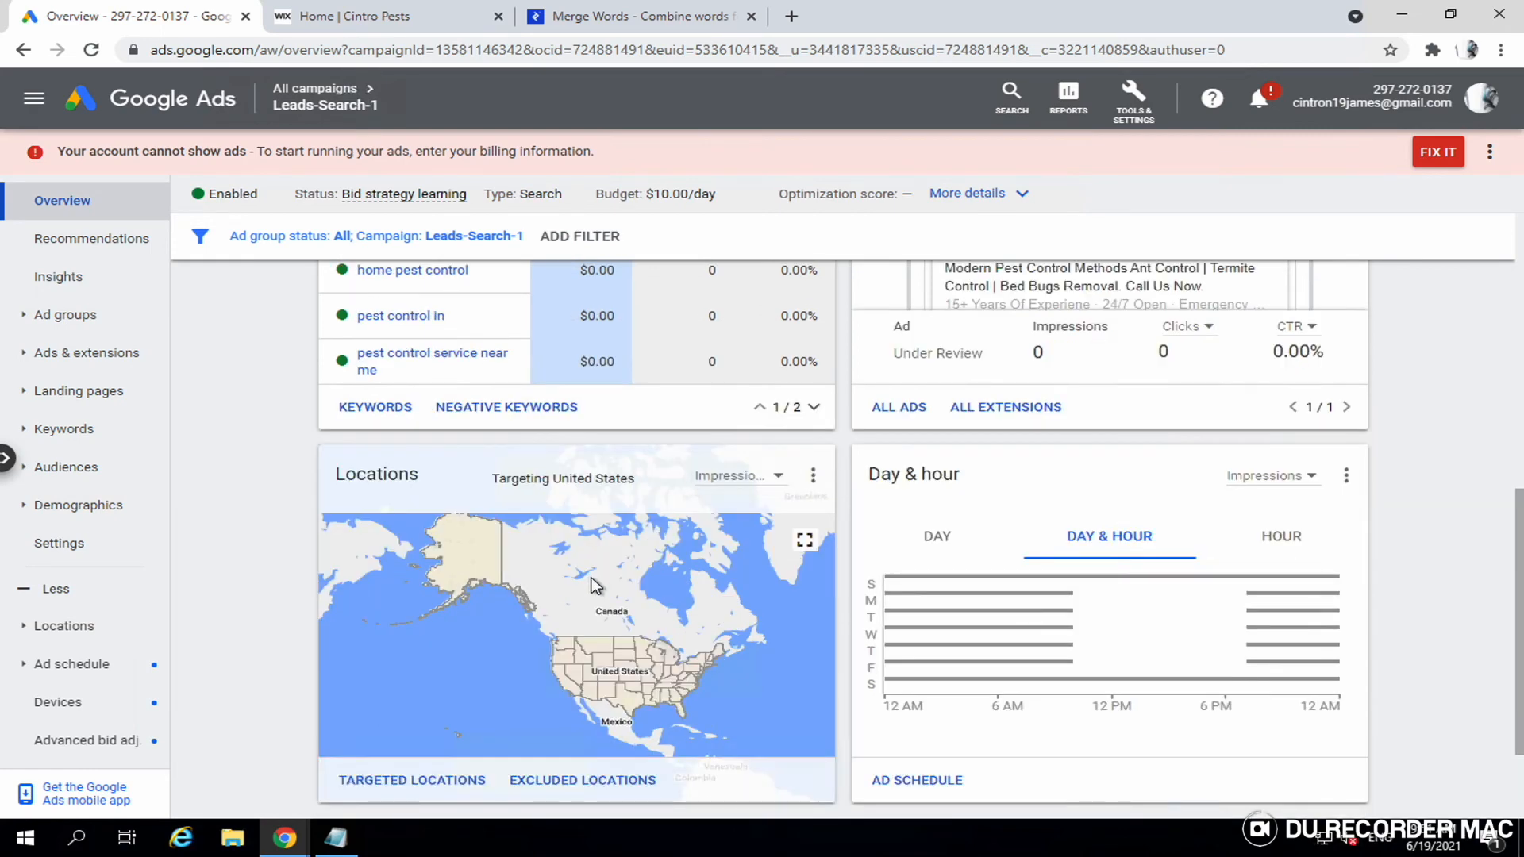
scroll(595, 586, up, 4)
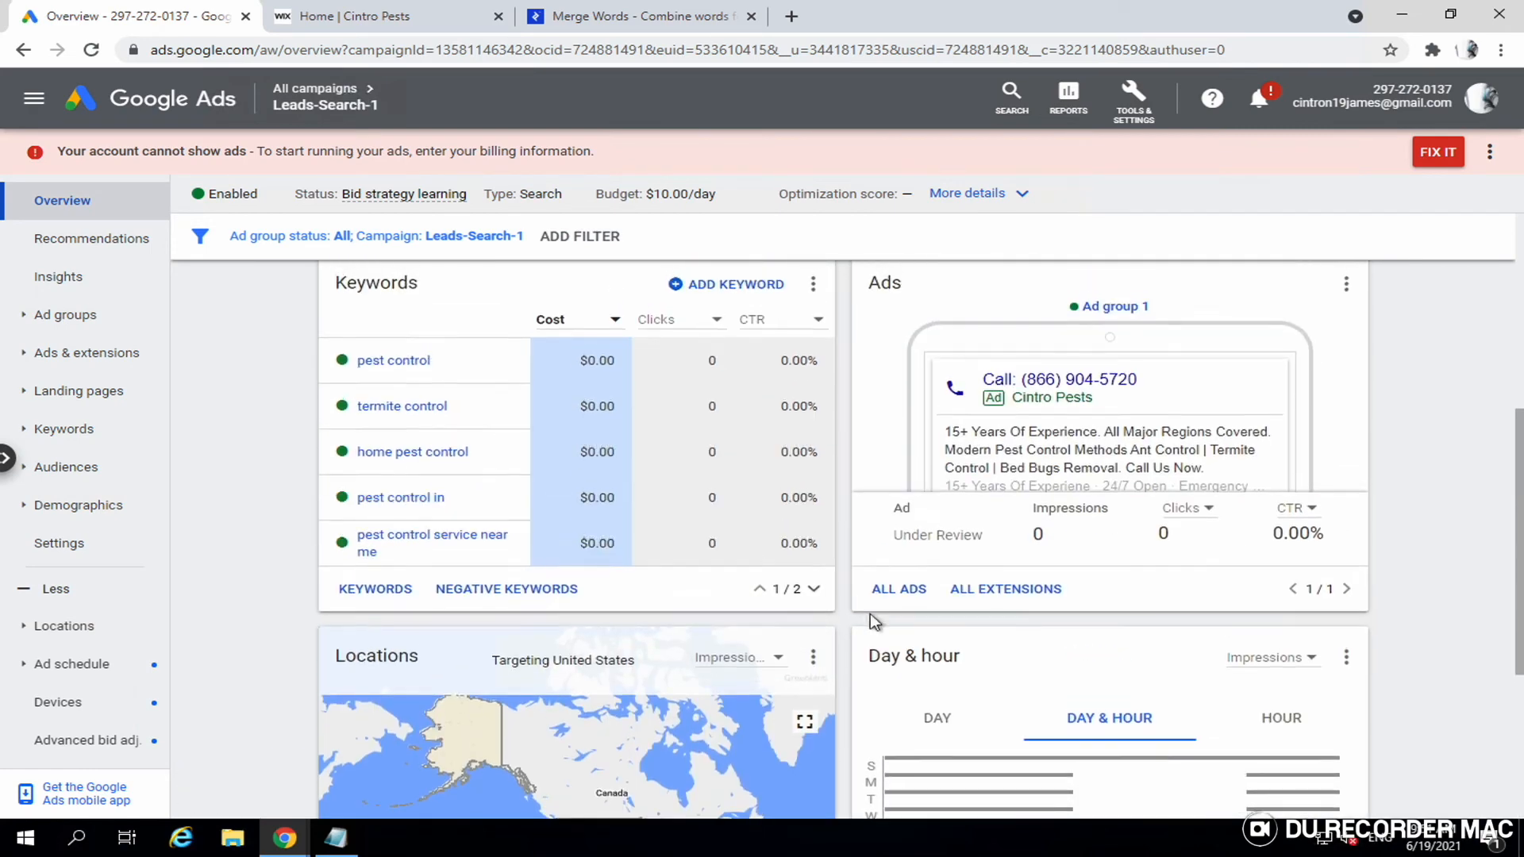
mouse_move(968, 540)
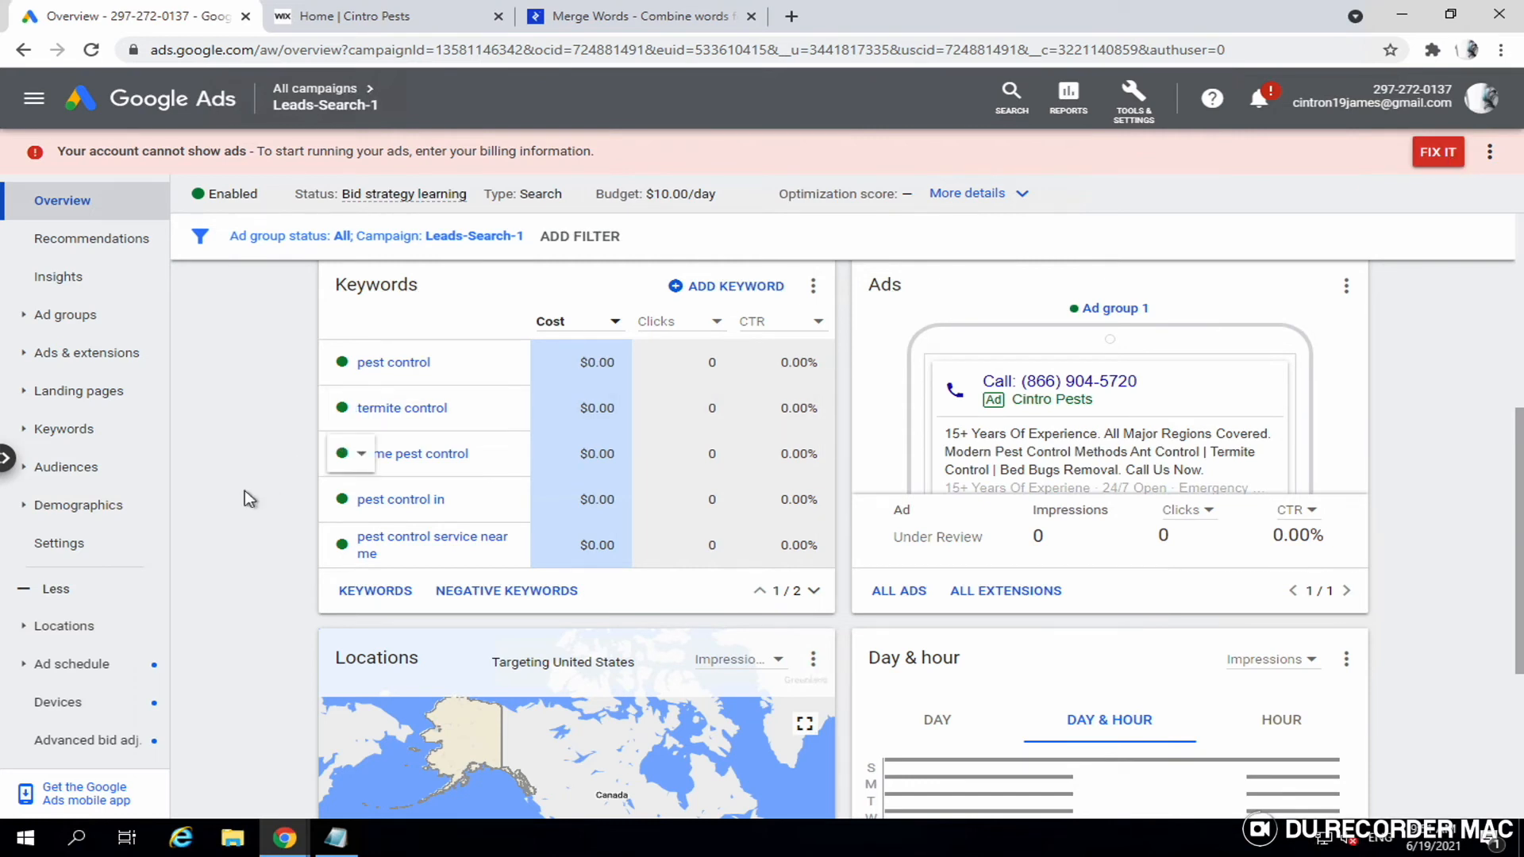
scroll(237, 504, down, 1)
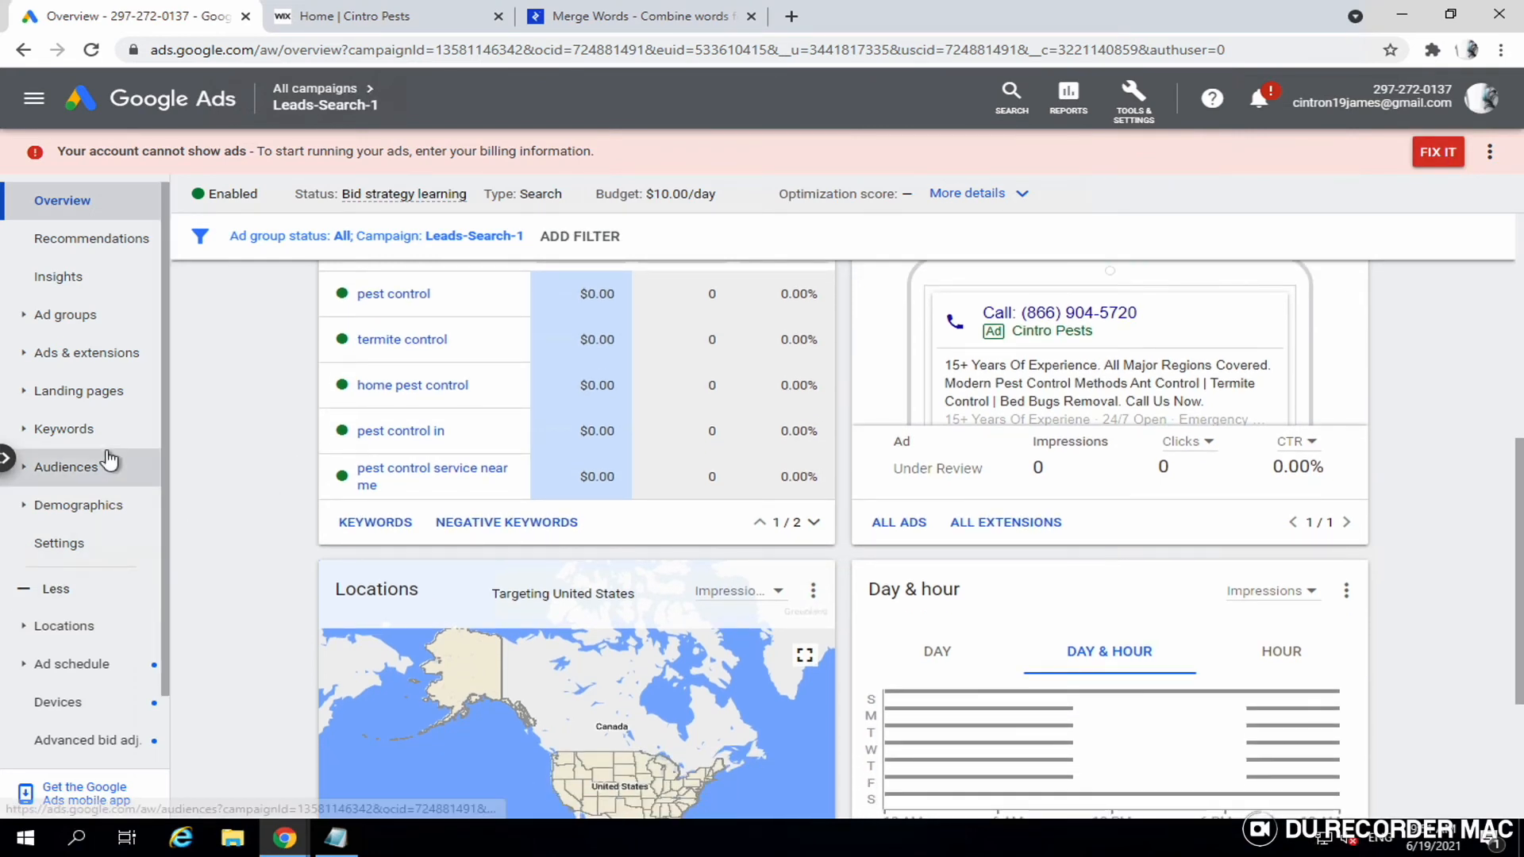
click(69, 439)
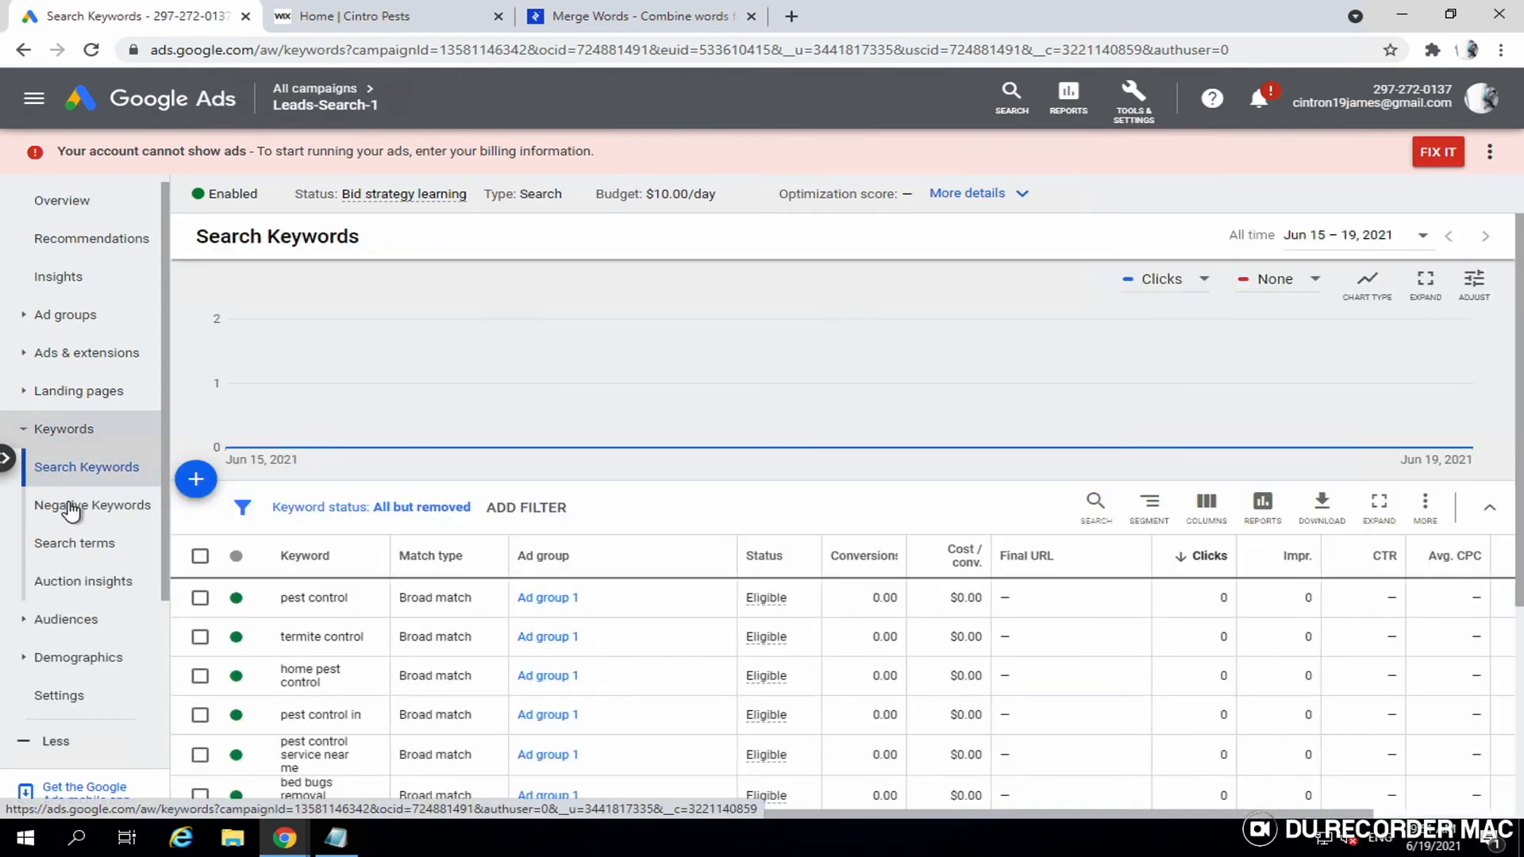
- Open the campaign's Negative Keywords page, which has no entries yet
click(71, 506)
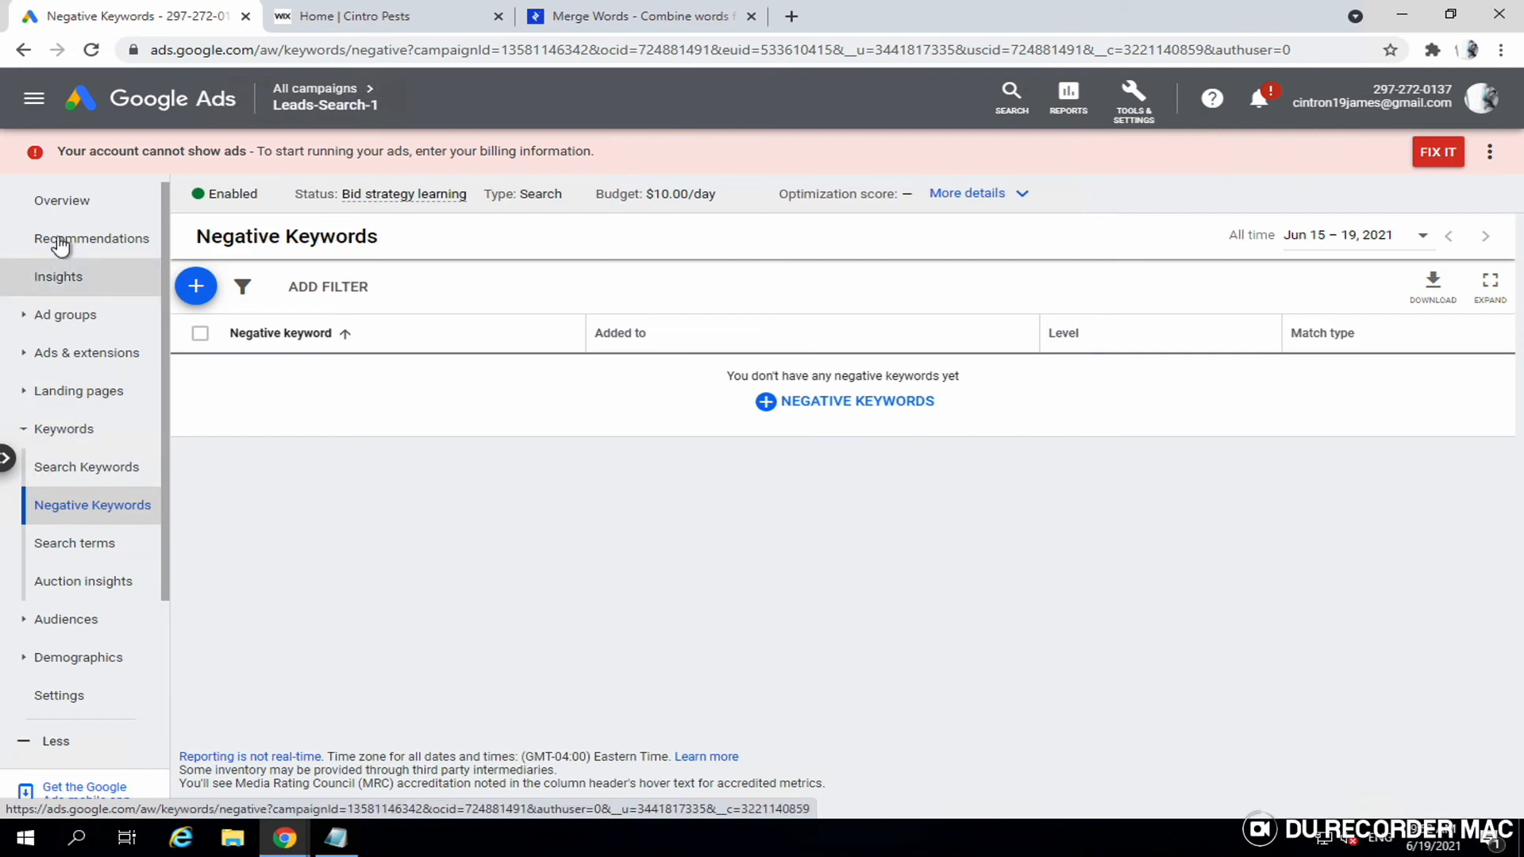
- Return to the Leads-Search-1 overview showing 0 clicks, 0 impressions and $0.00 cost
click(73, 212)
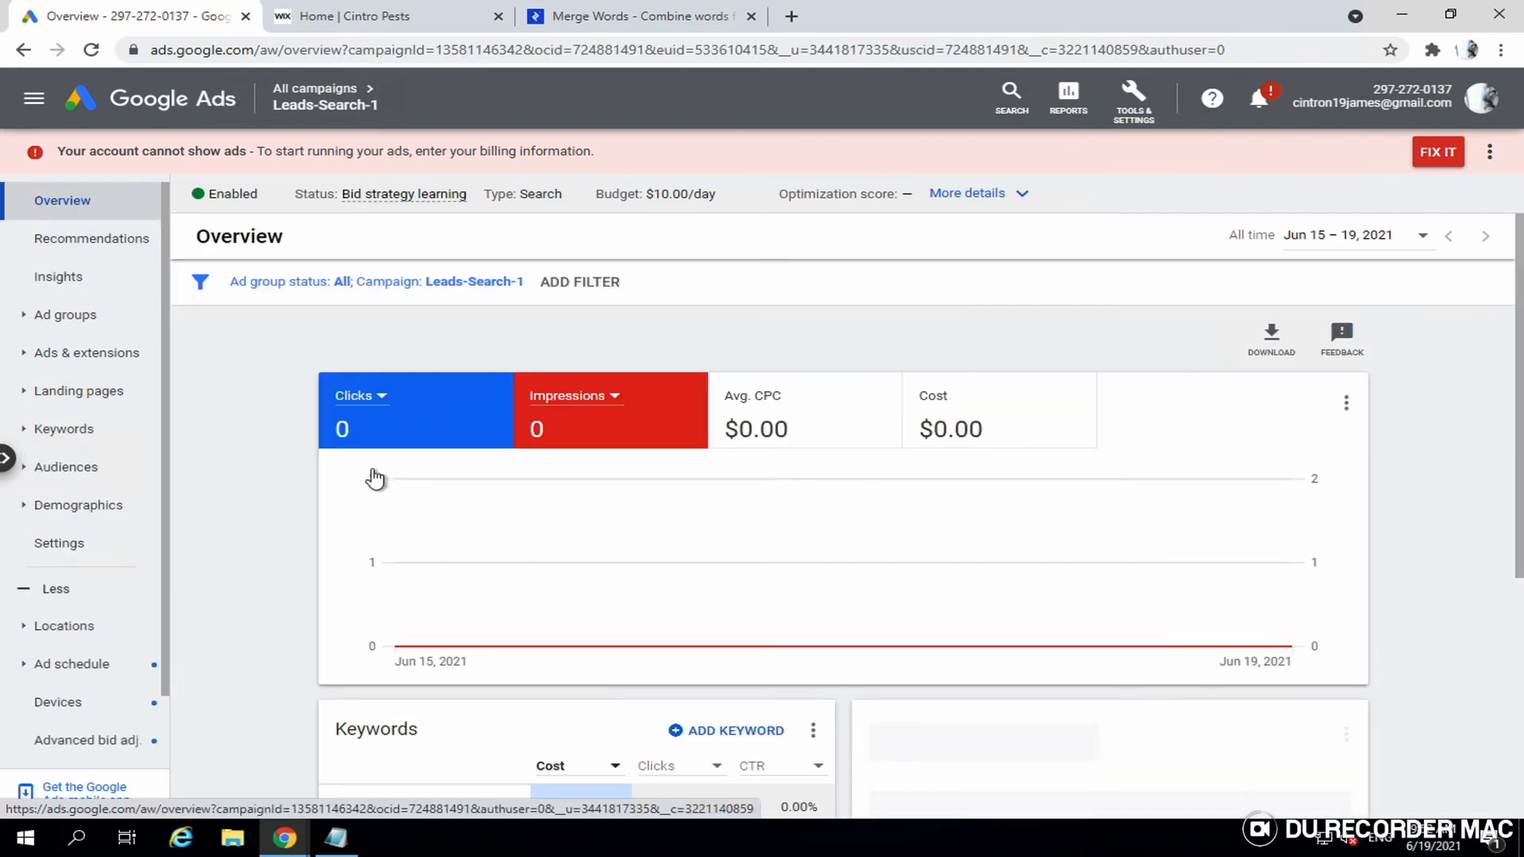
scroll(379, 512, down, 10)
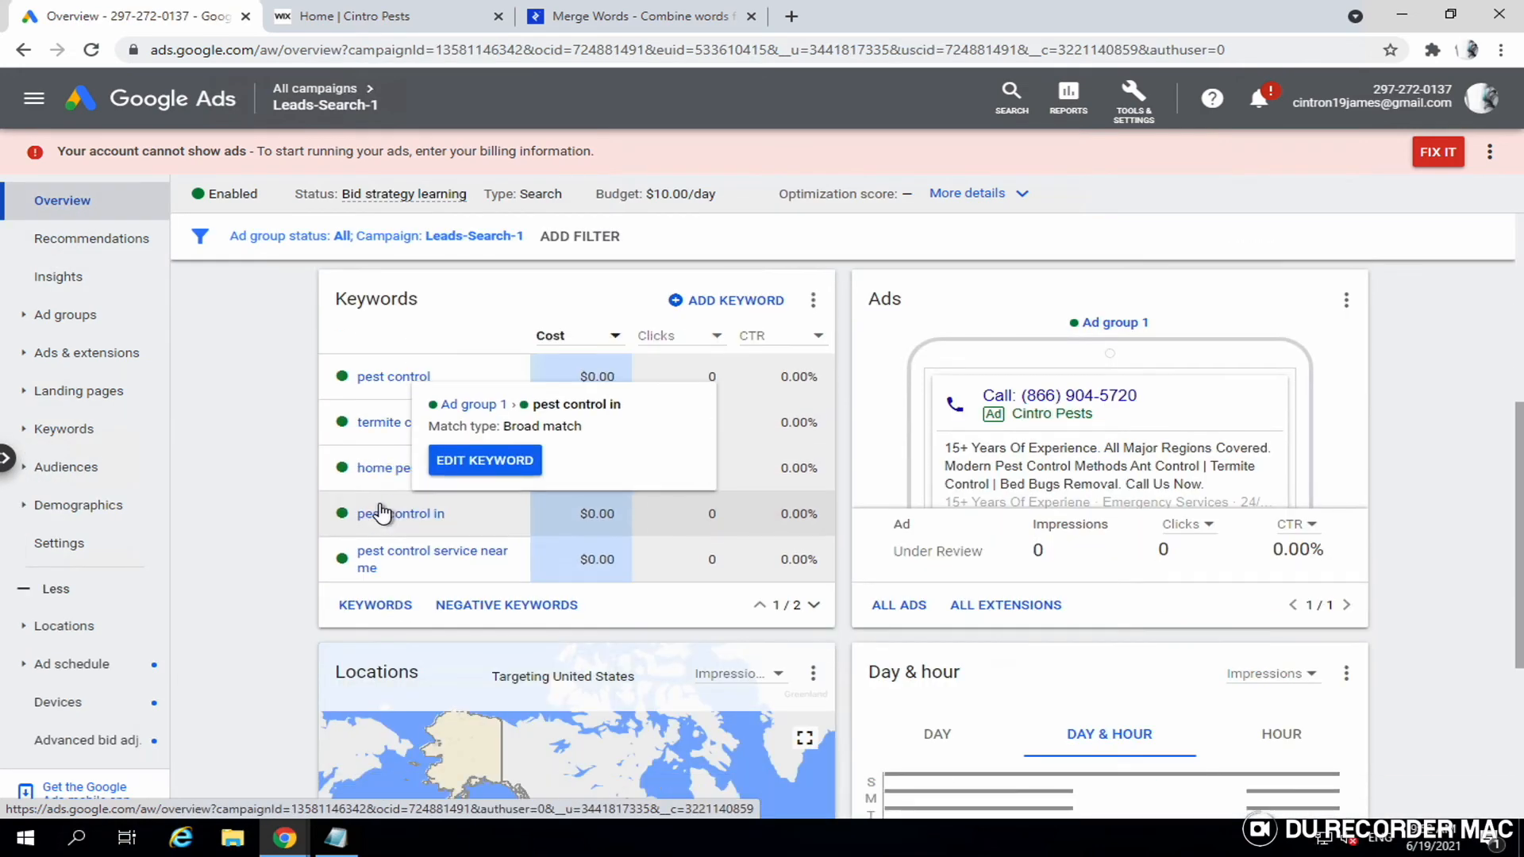
scroll(379, 511, up, 8)
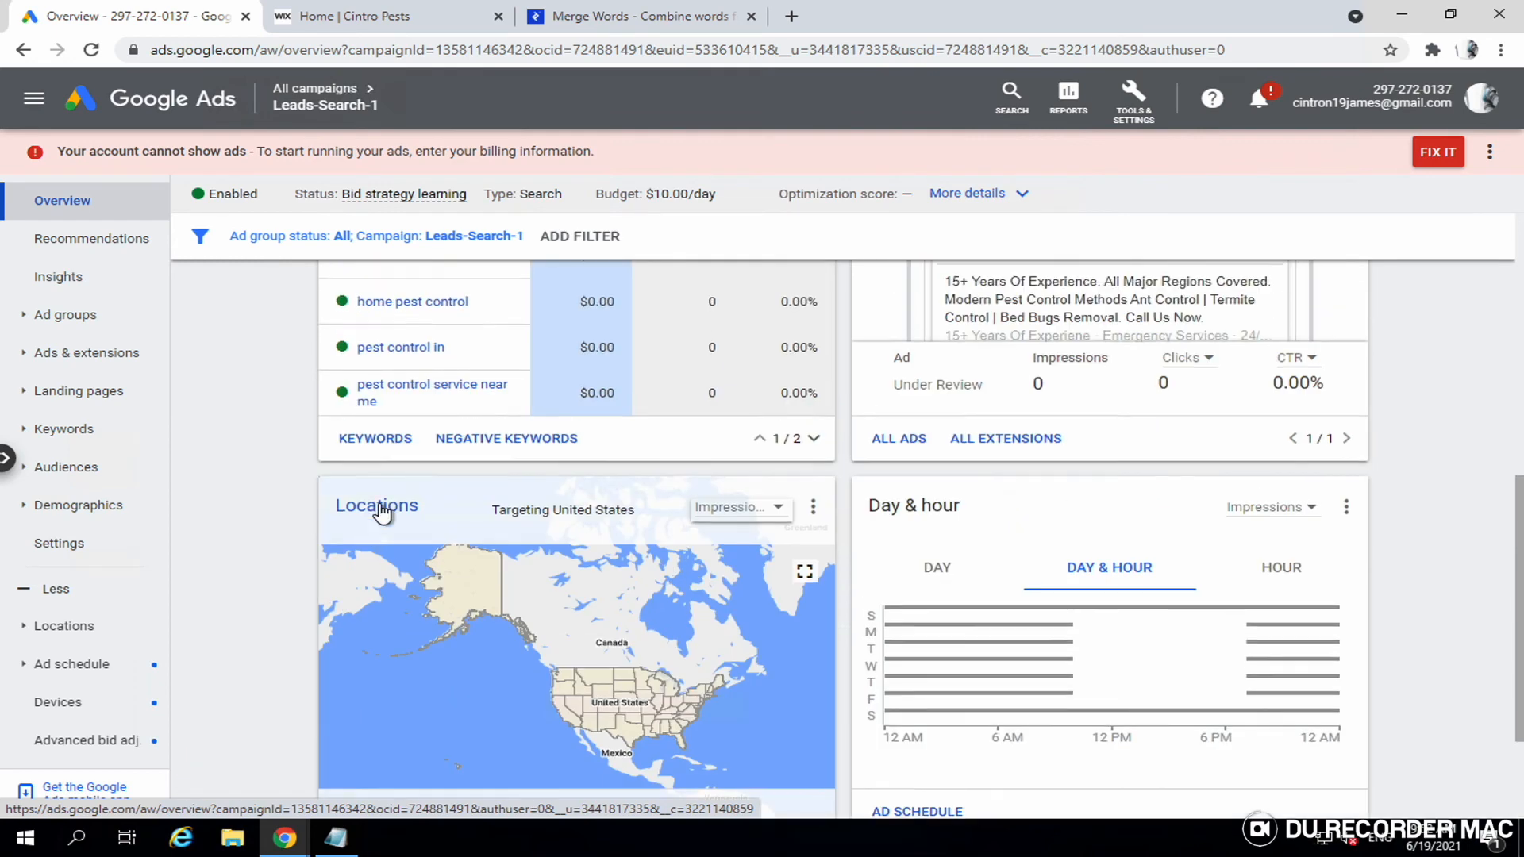
scroll(379, 512, up, 2)
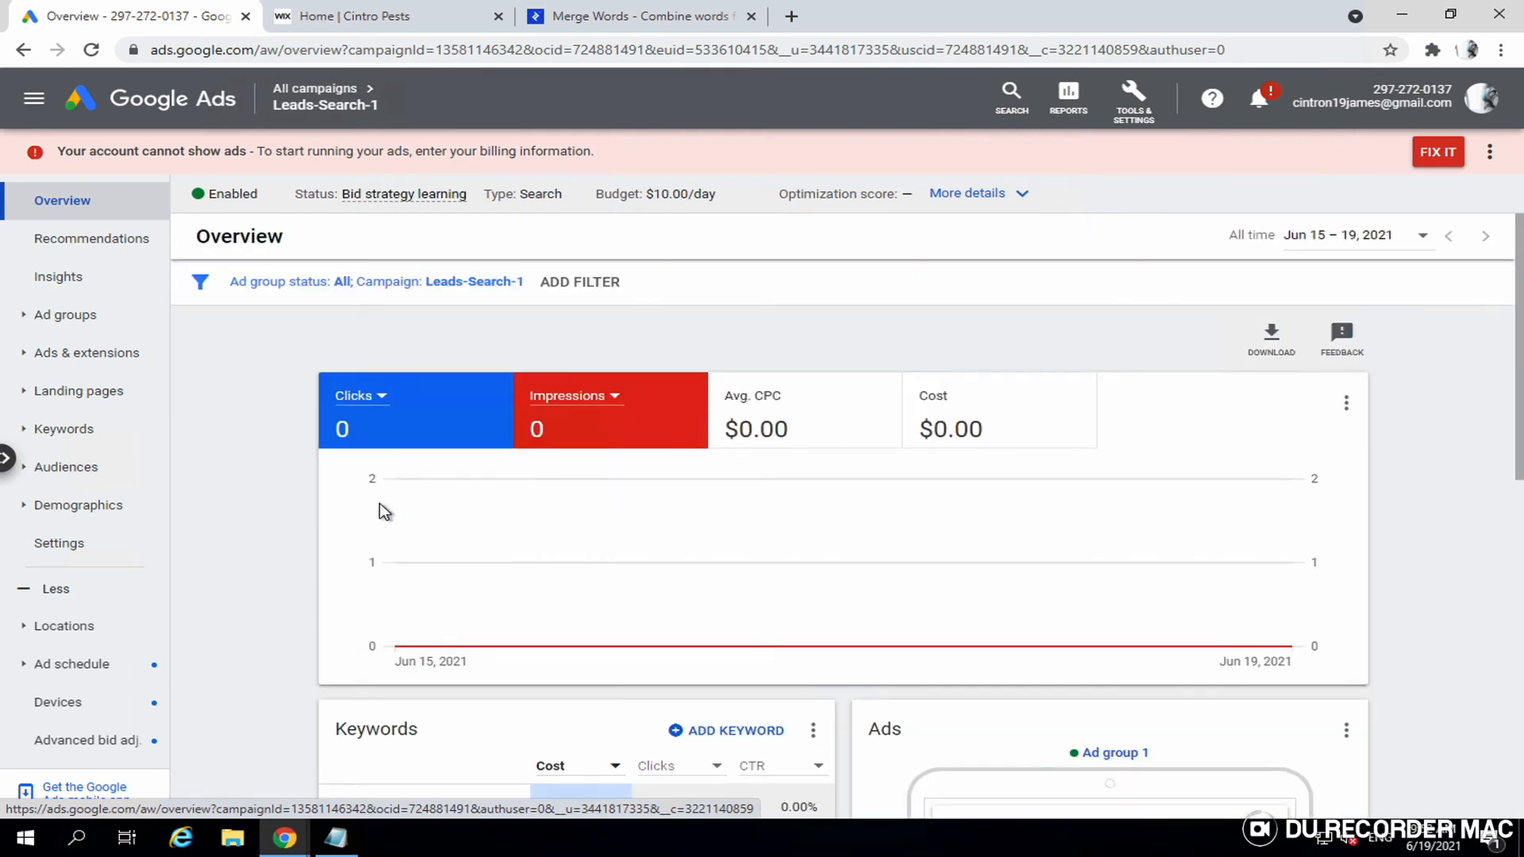
scroll(380, 512, down, 6)
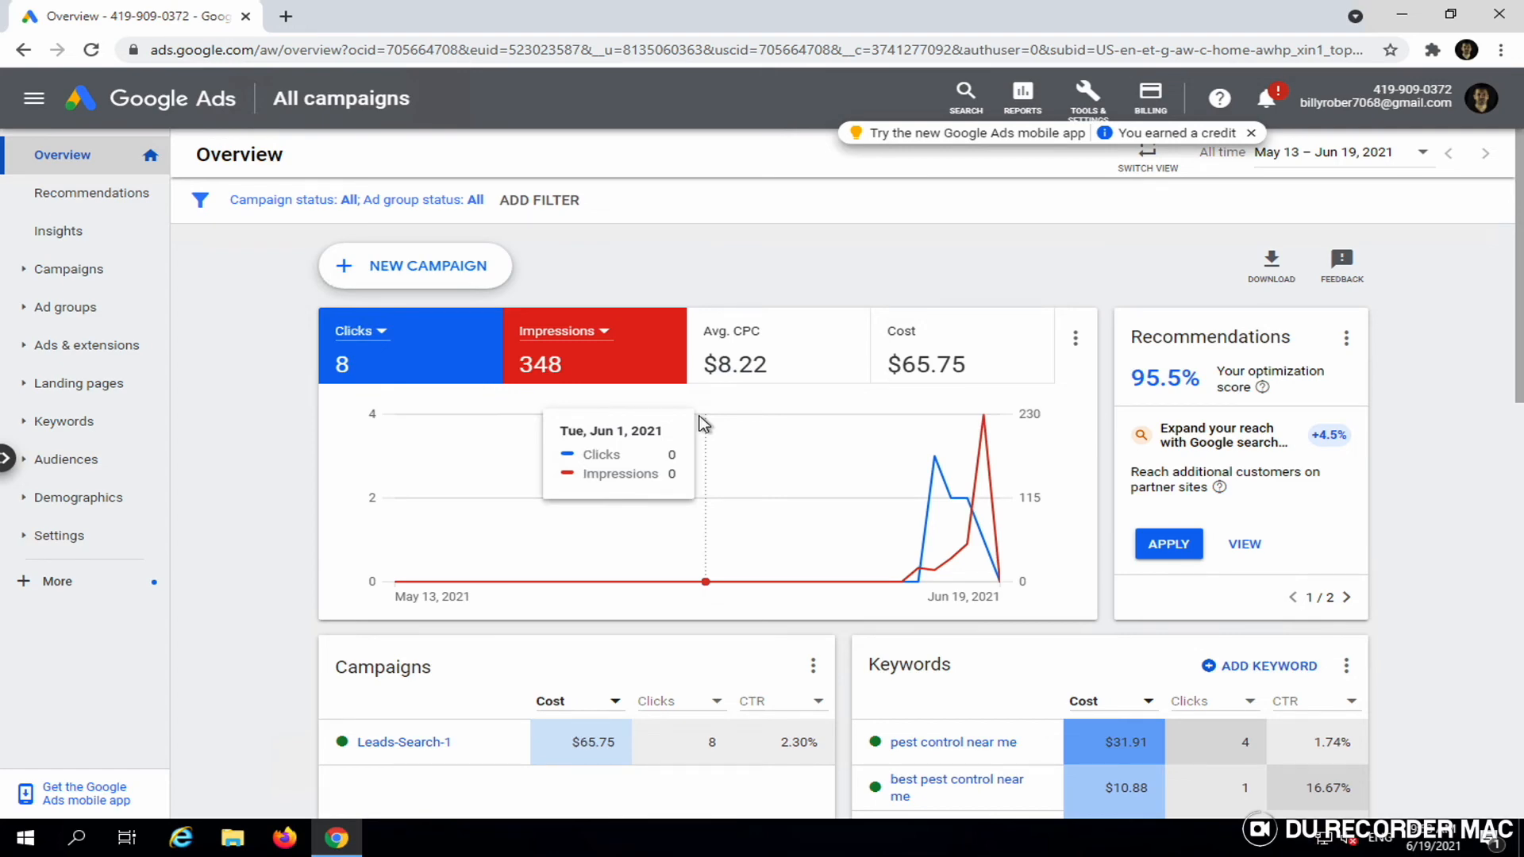
- In the account overview's Searches card, open details for 'apex pest control' and 'orkin near me'
scroll(705, 490, down, 2)
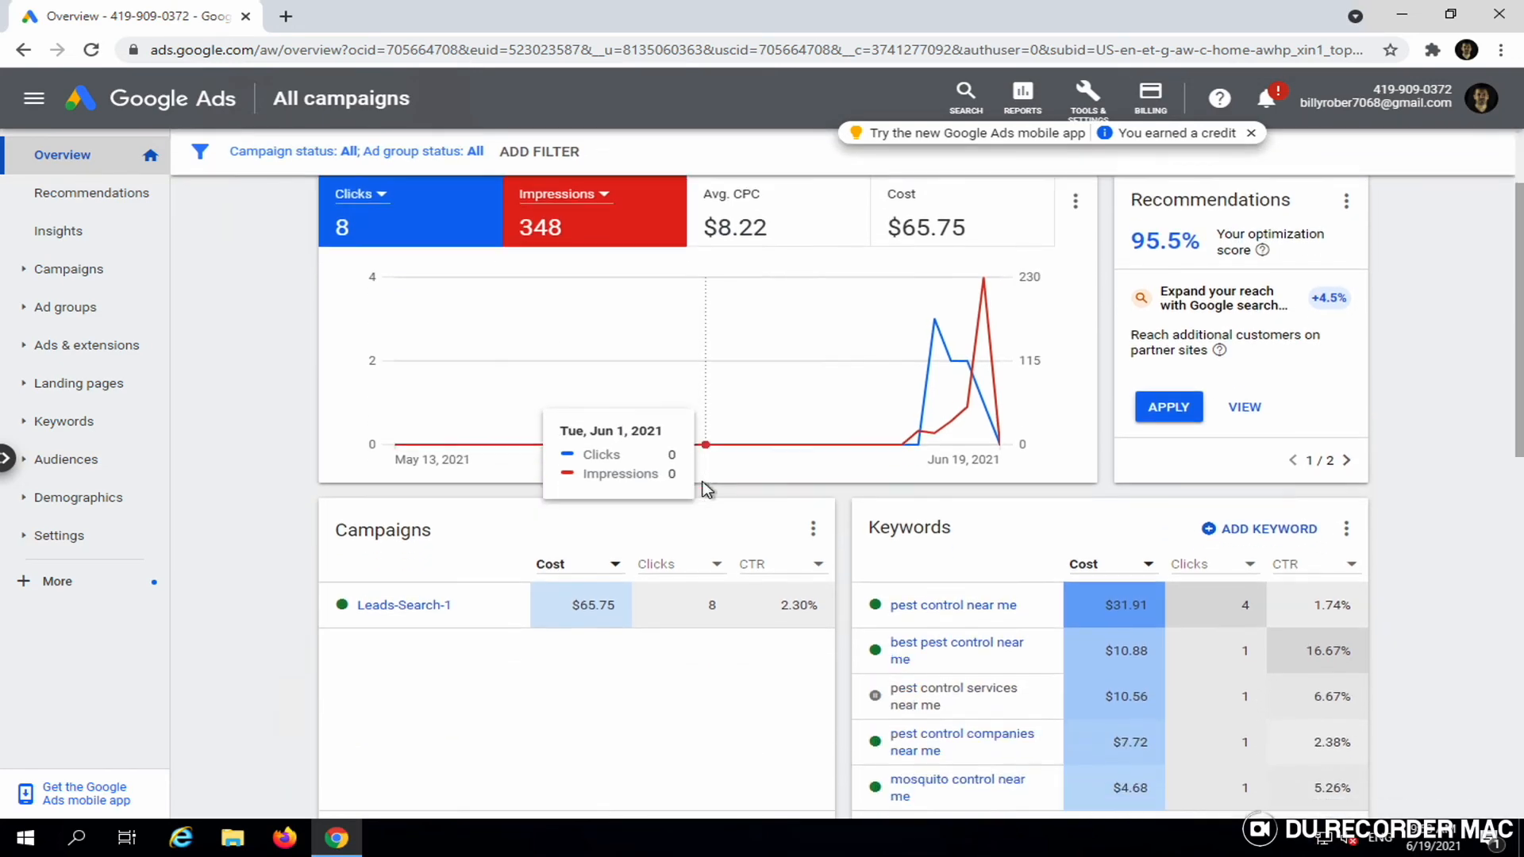
scroll(705, 489, down, 3)
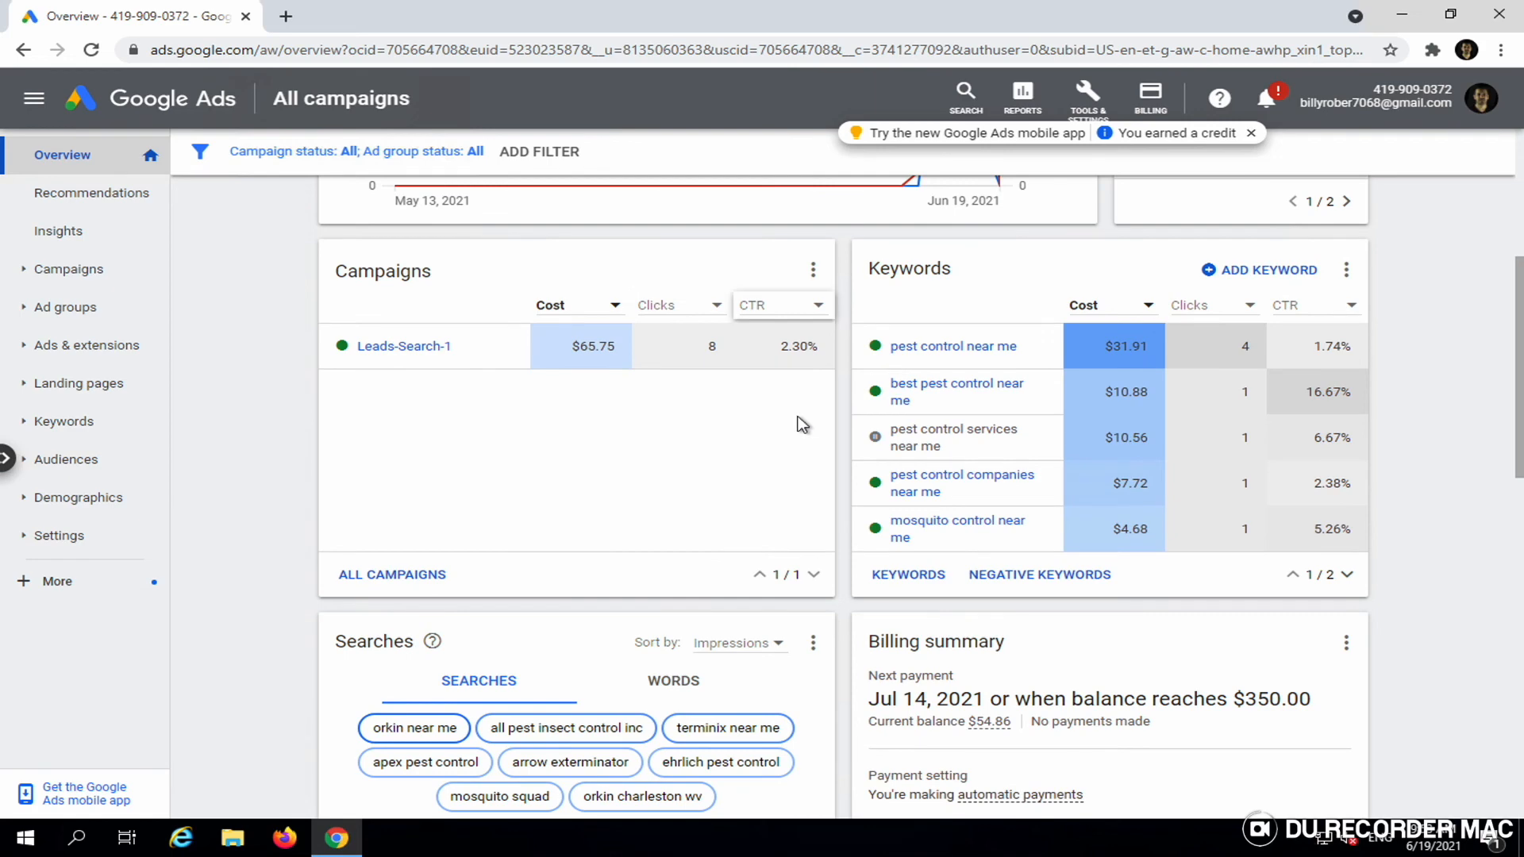
scroll(802, 424, down, 12)
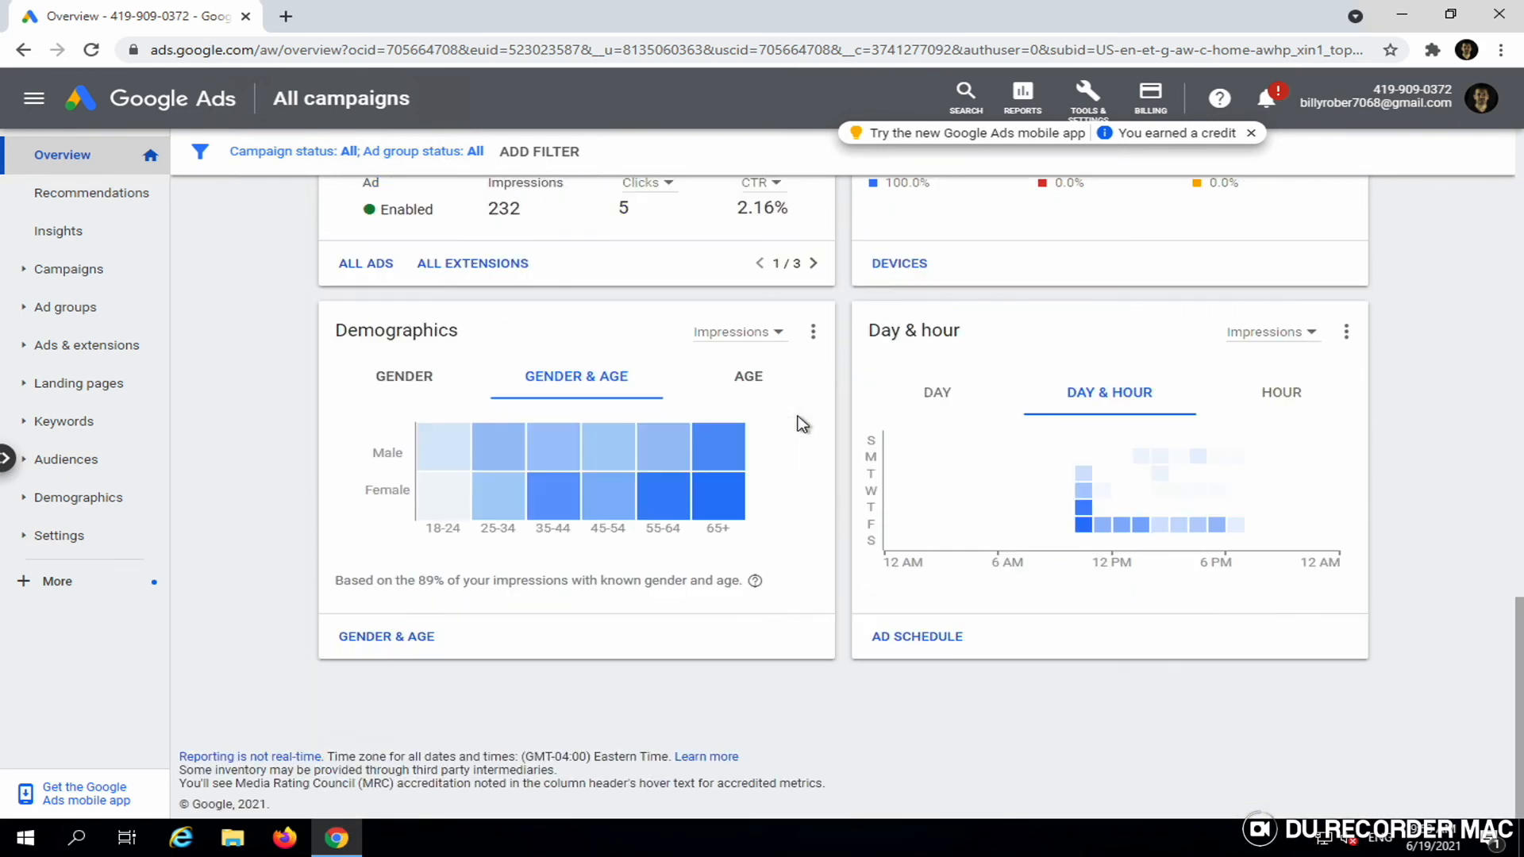
scroll(802, 425, up, 14)
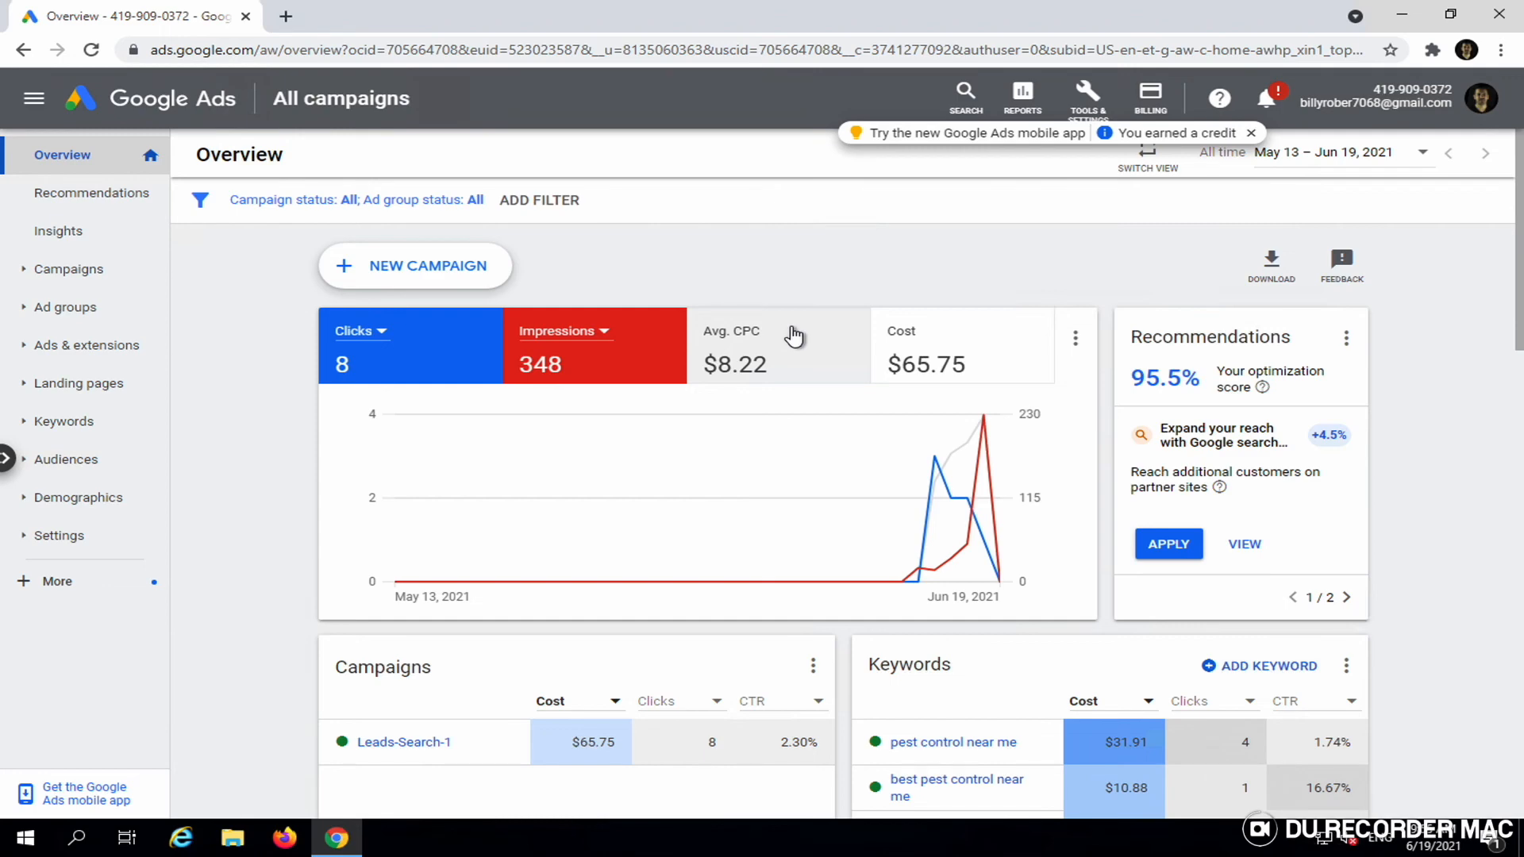
scroll(794, 337, down, 10)
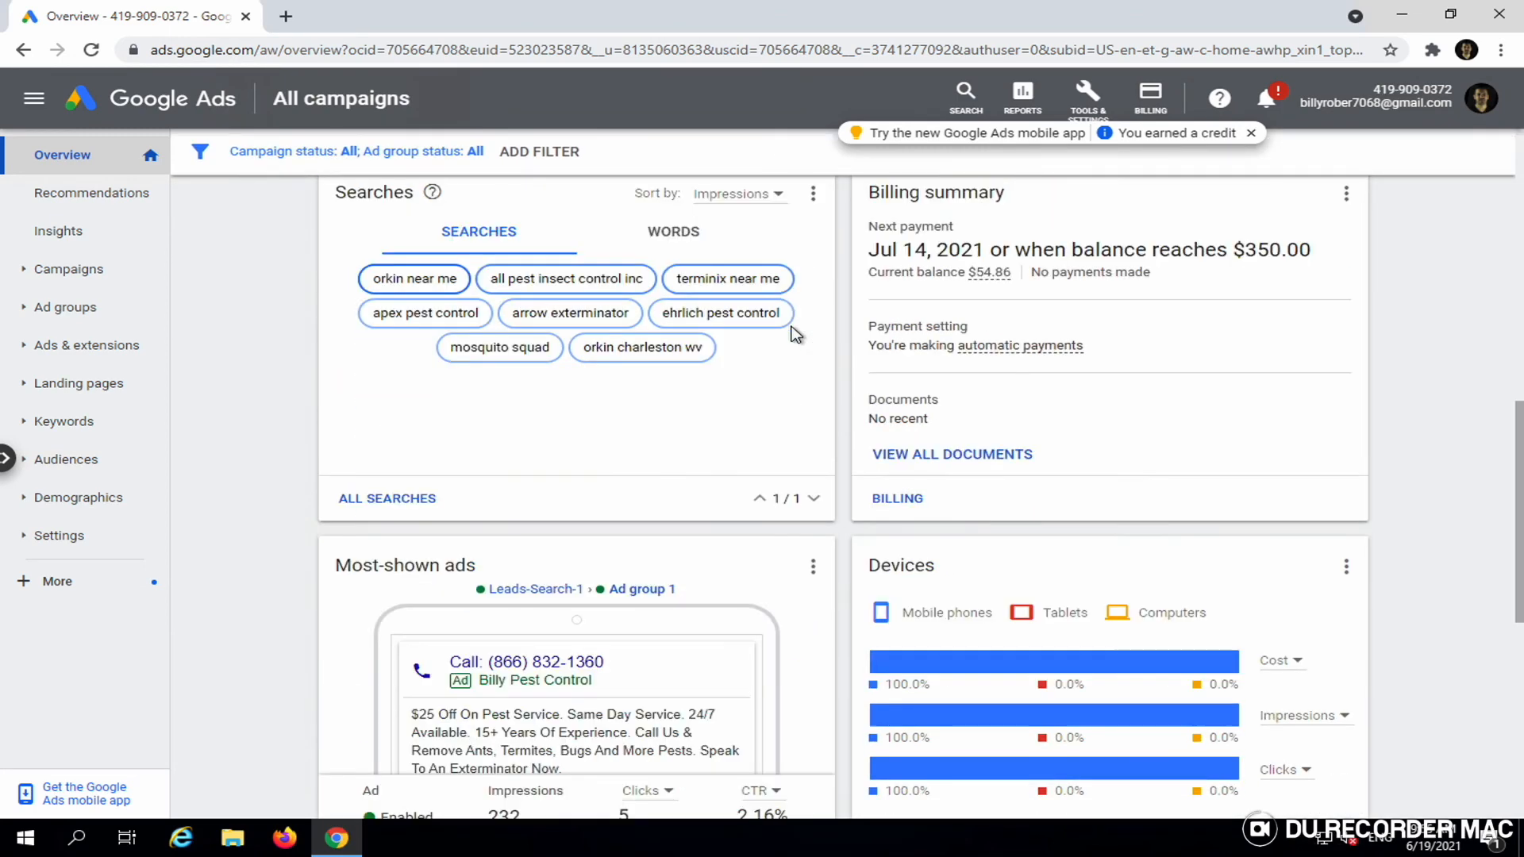
scroll(794, 334, up, 2)
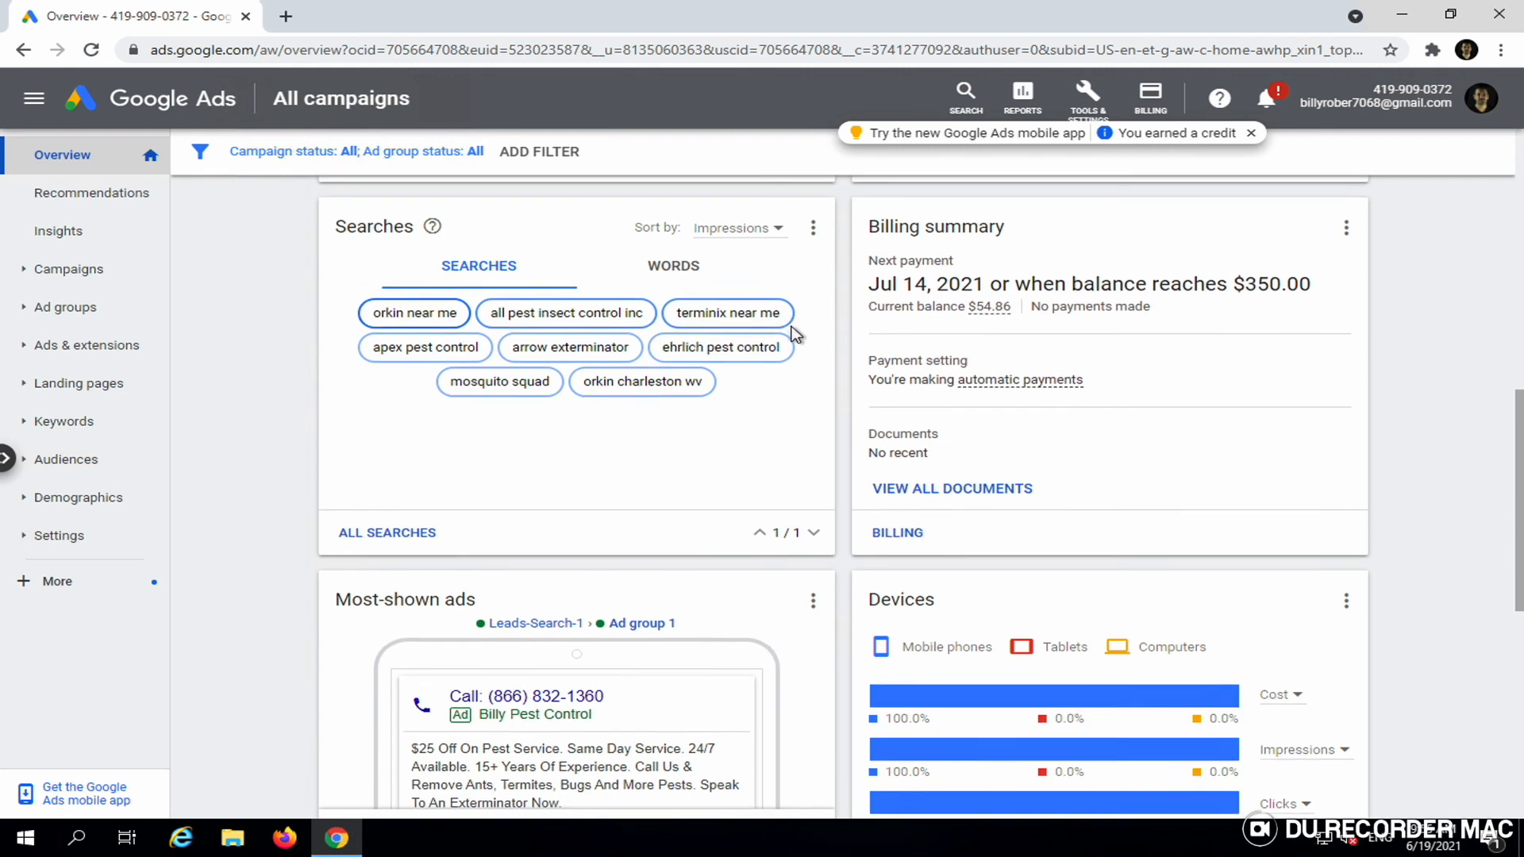
click(394, 350)
click(425, 317)
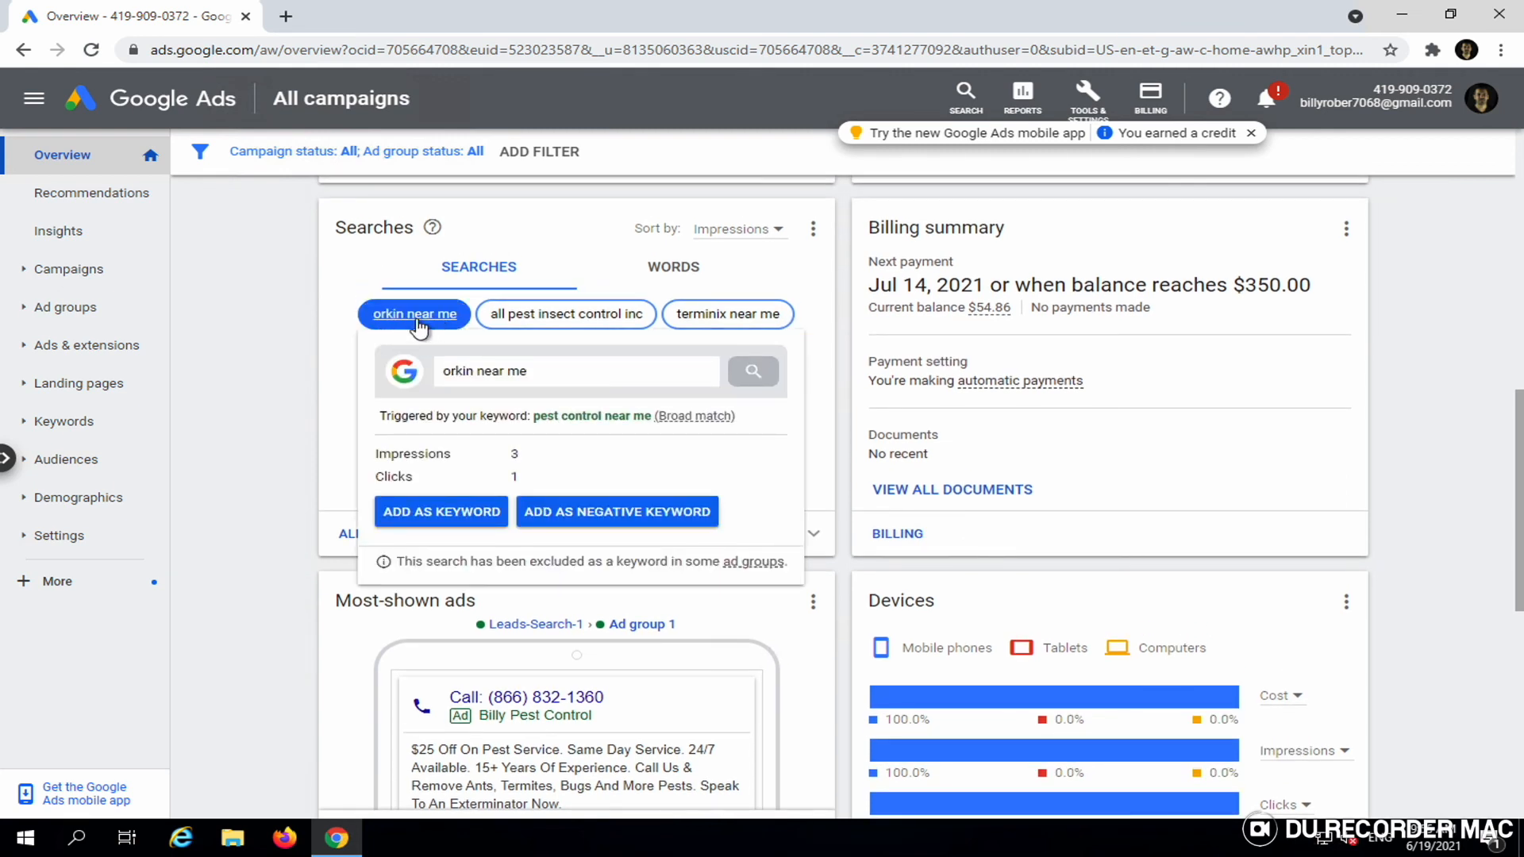
click(506, 324)
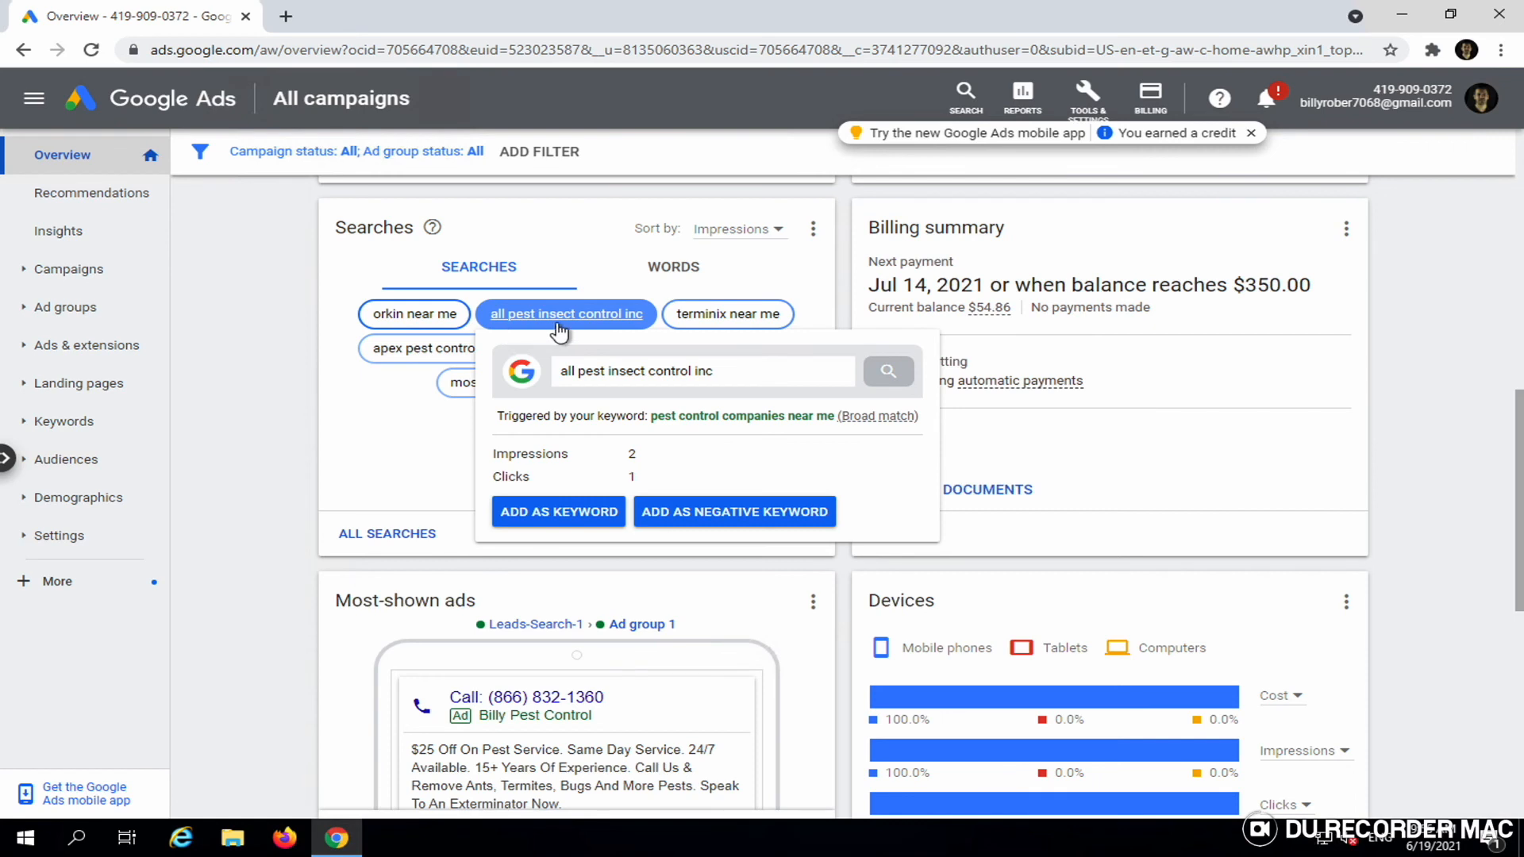
click(681, 324)
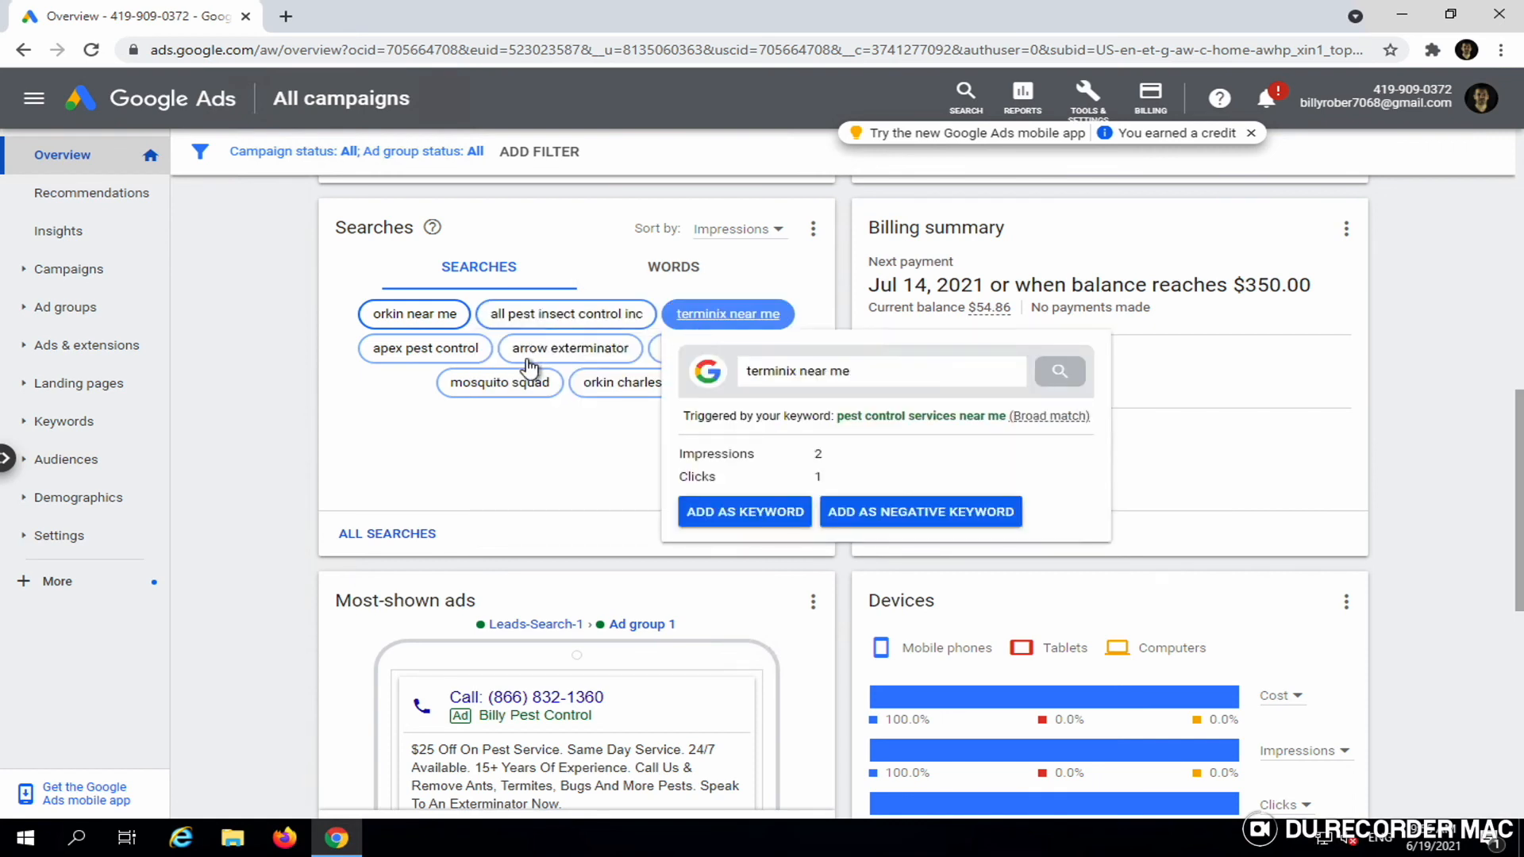
click(499, 382)
click(393, 405)
click(392, 348)
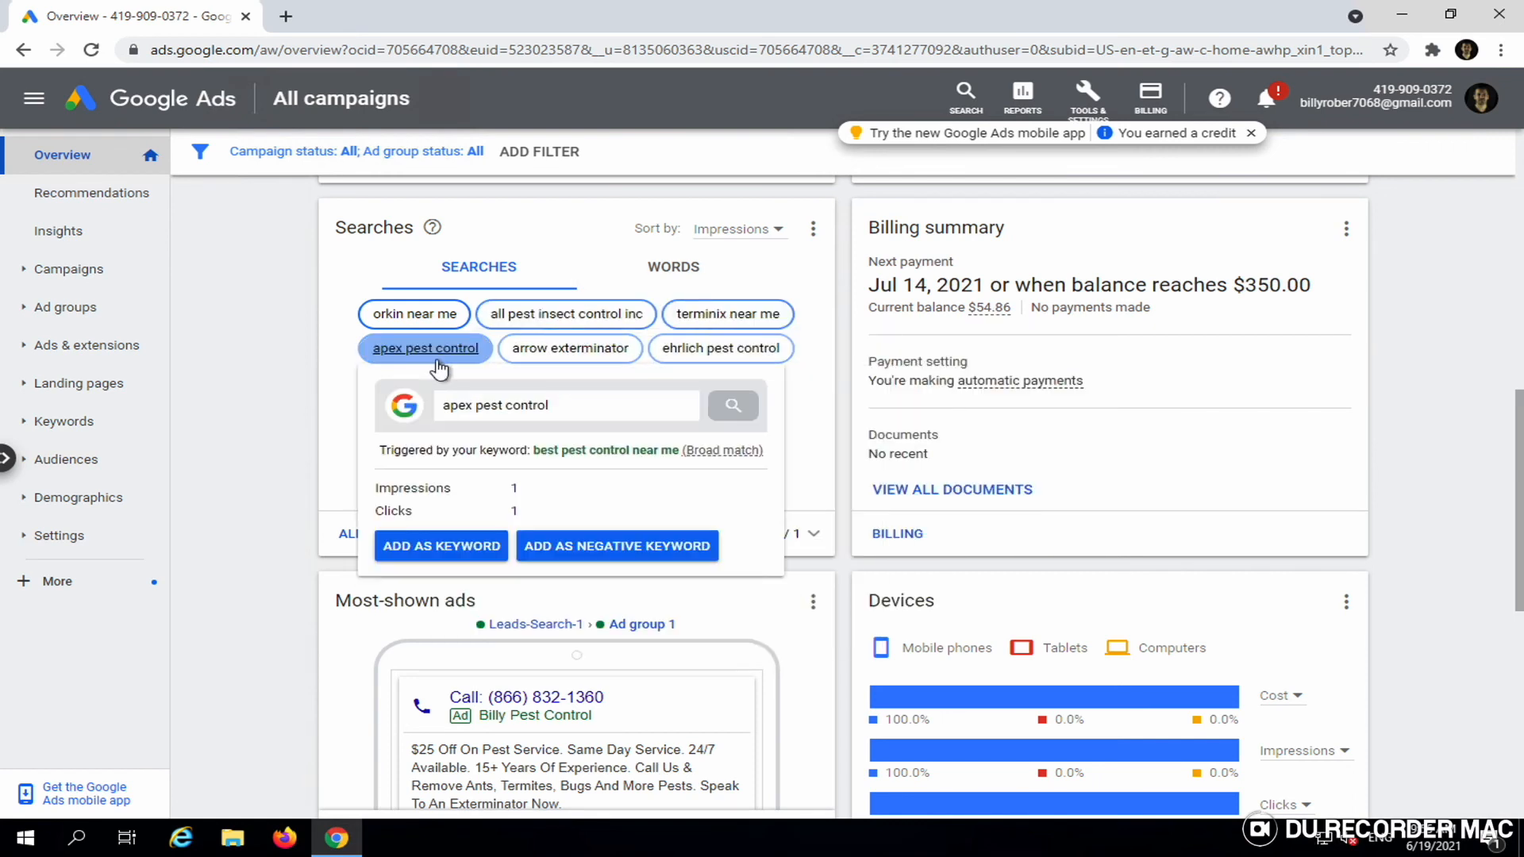
click(407, 312)
click(284, 462)
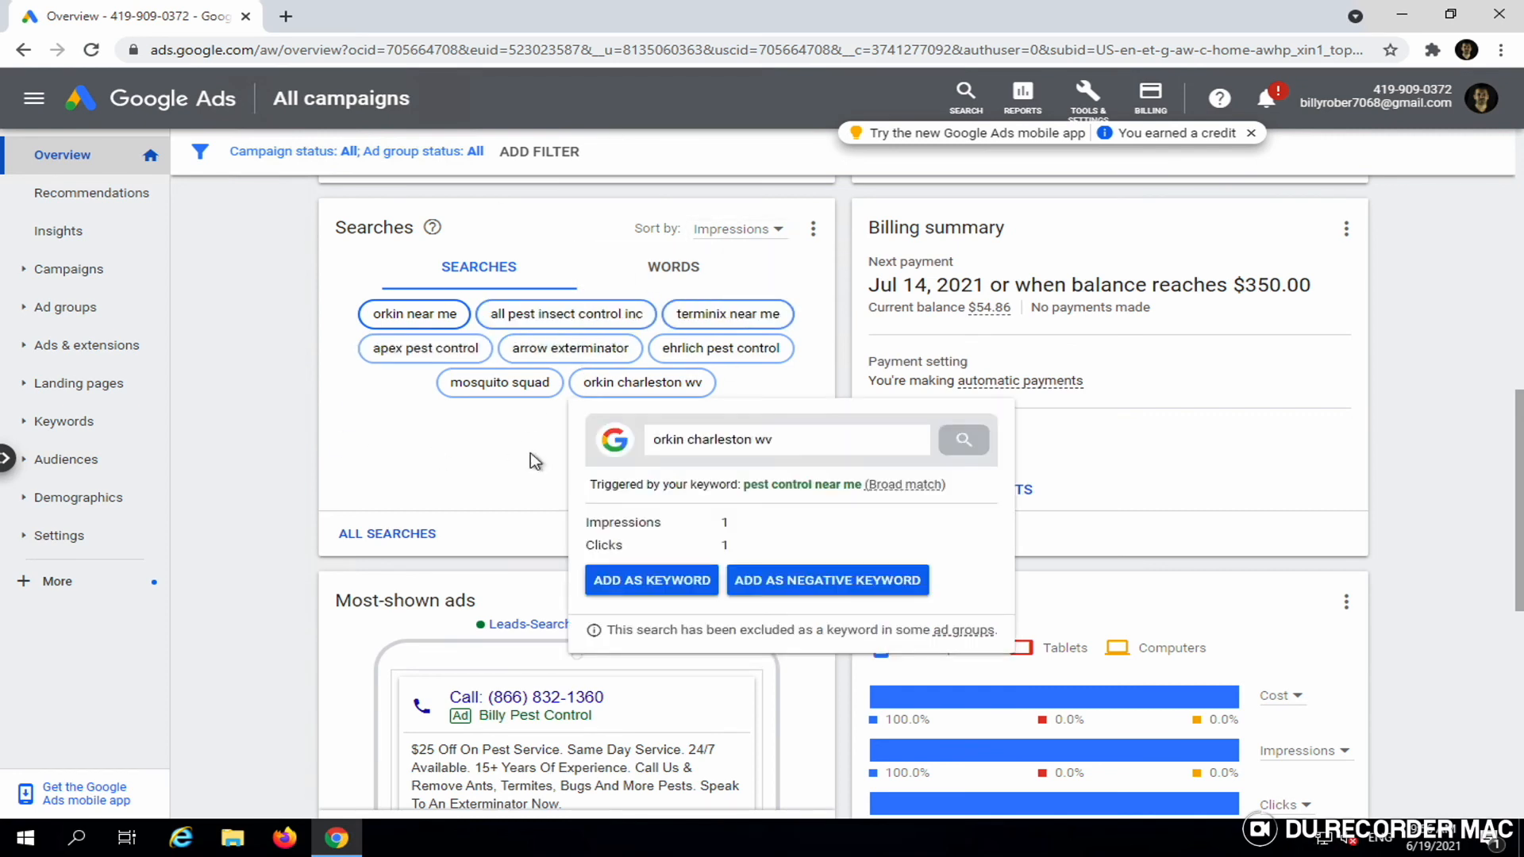
click(355, 543)
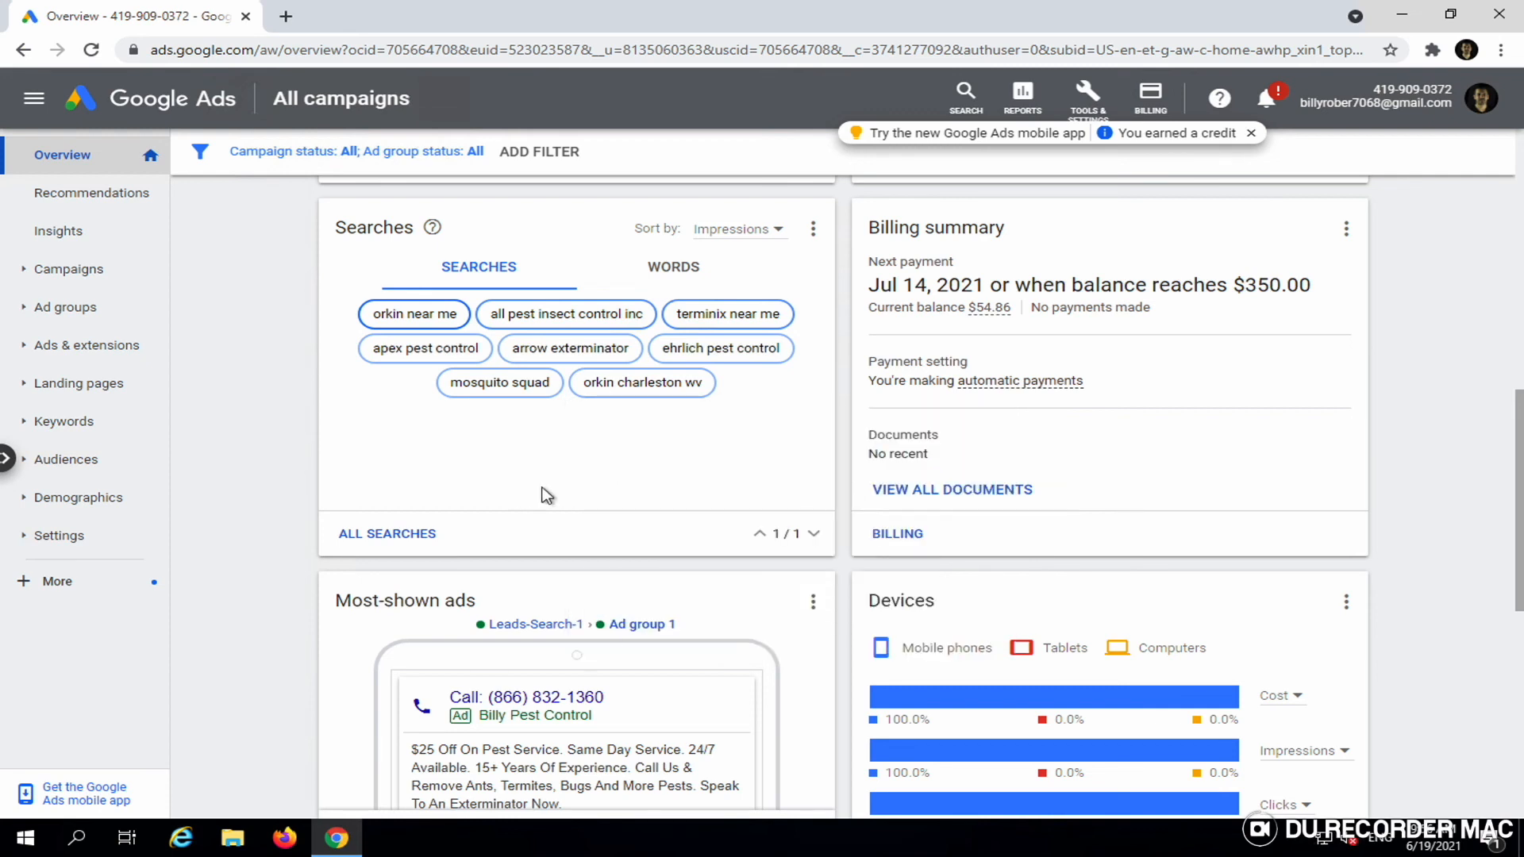
mouse_move(412, 325)
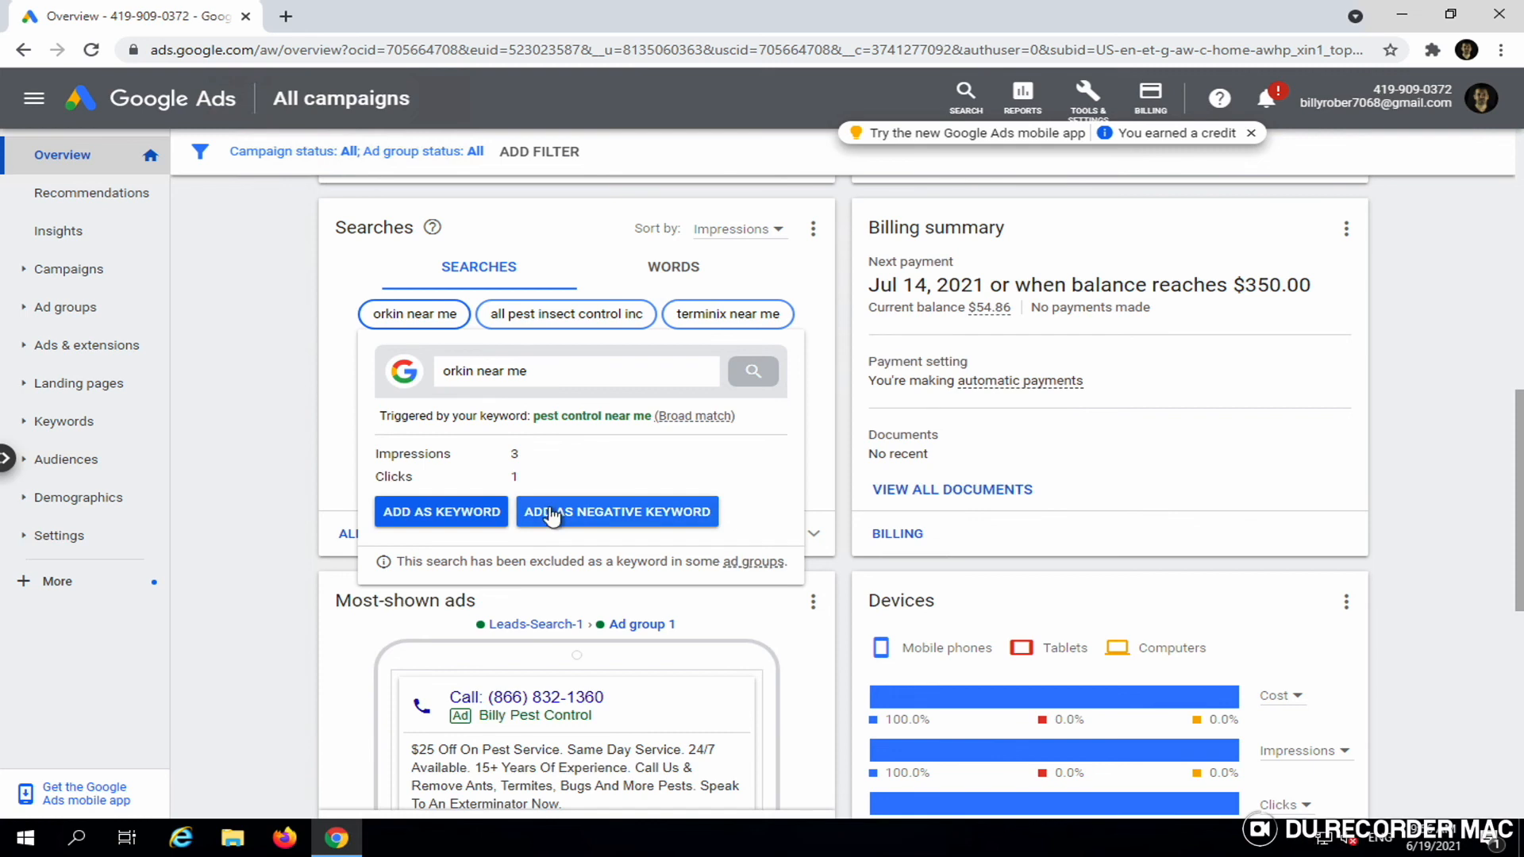
click(597, 513)
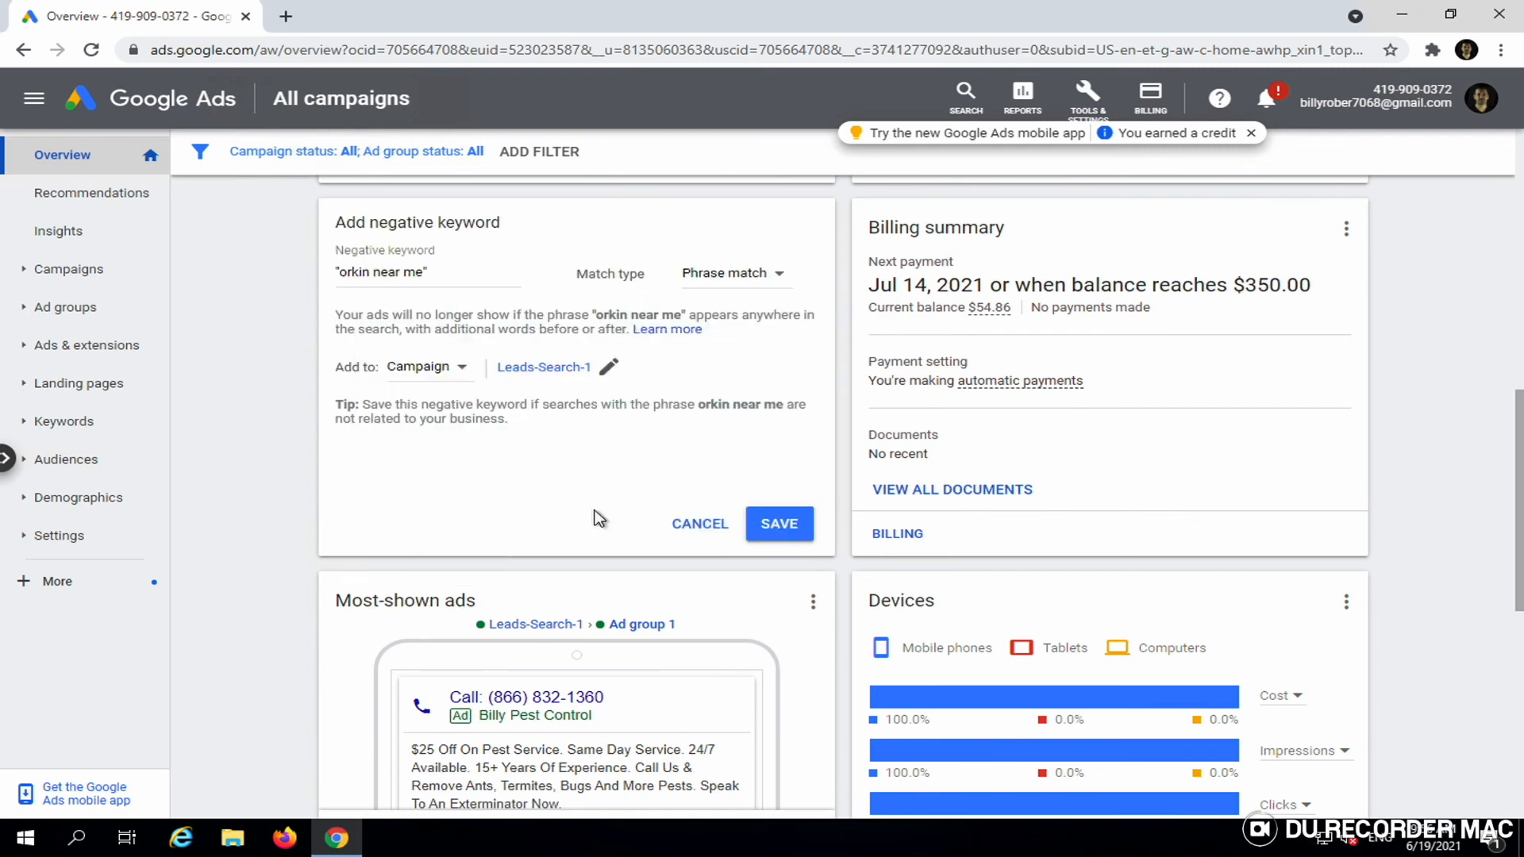
text(")
click(426, 272)
click(769, 524)
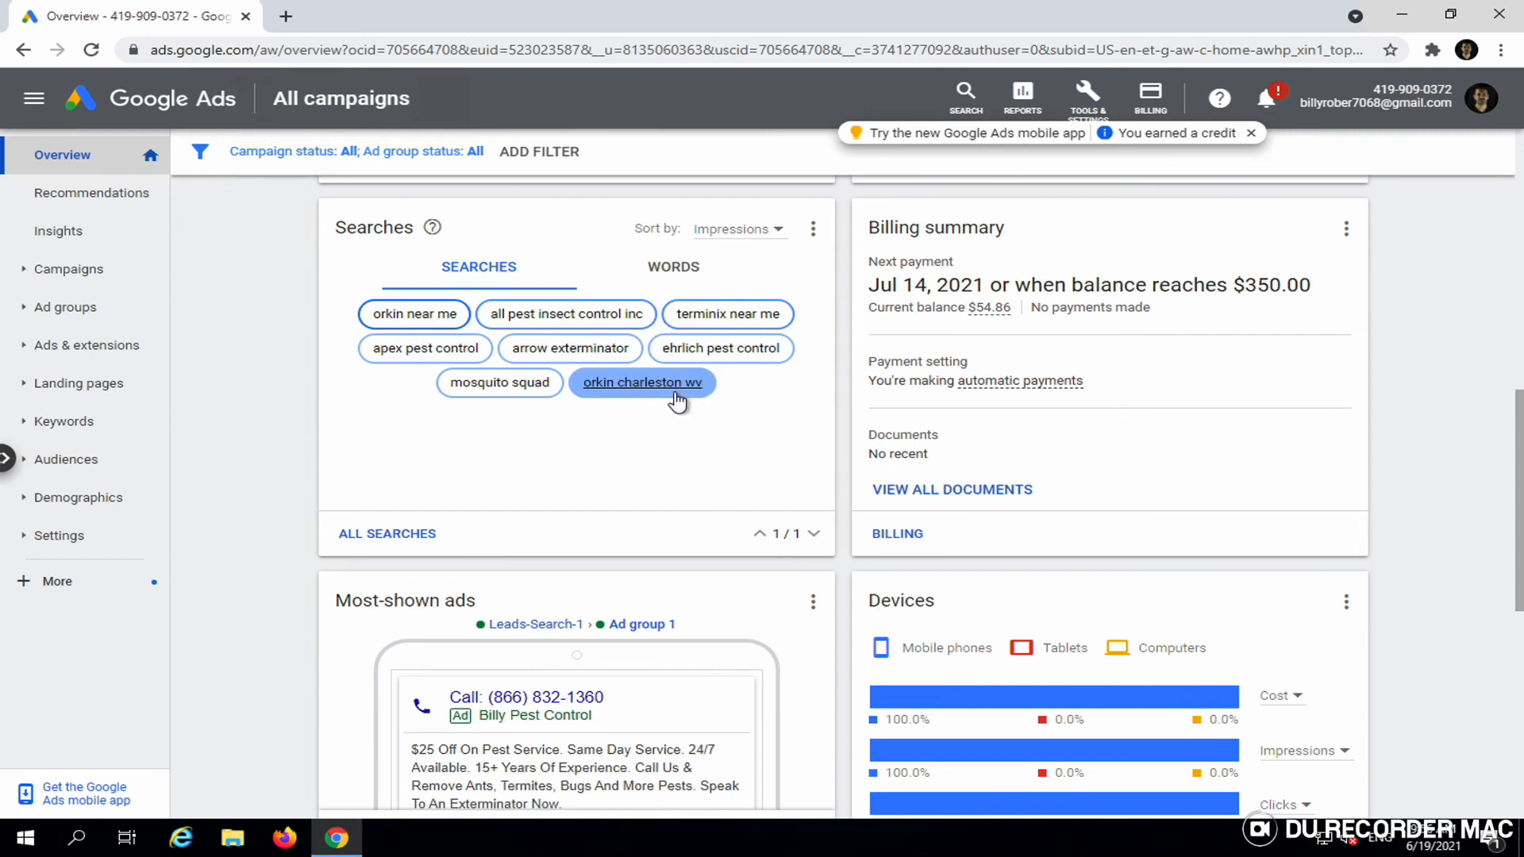
mouse_move(676, 401)
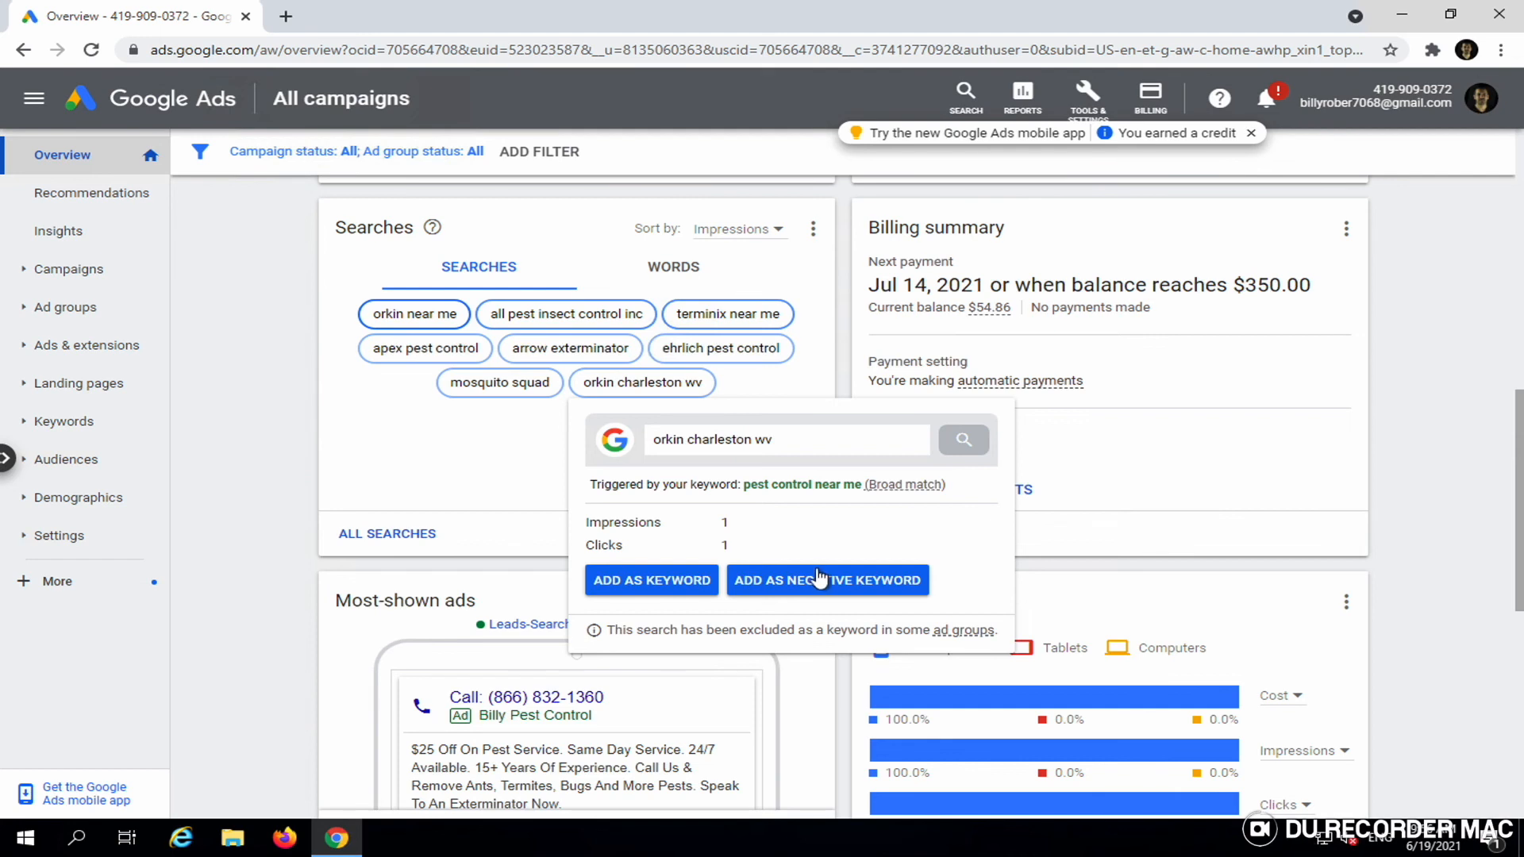
click(792, 586)
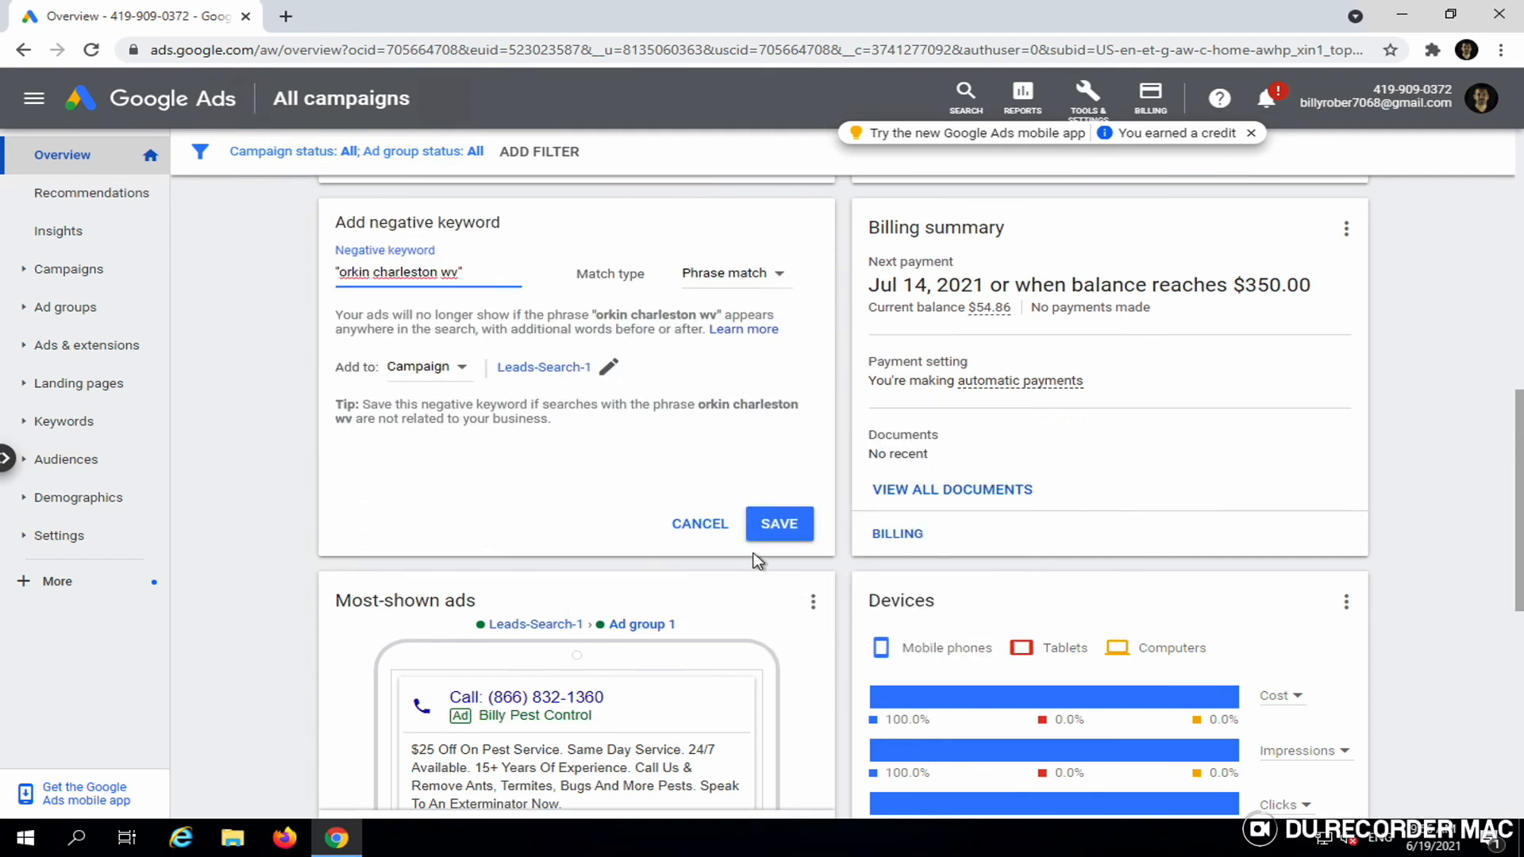
click(699, 527)
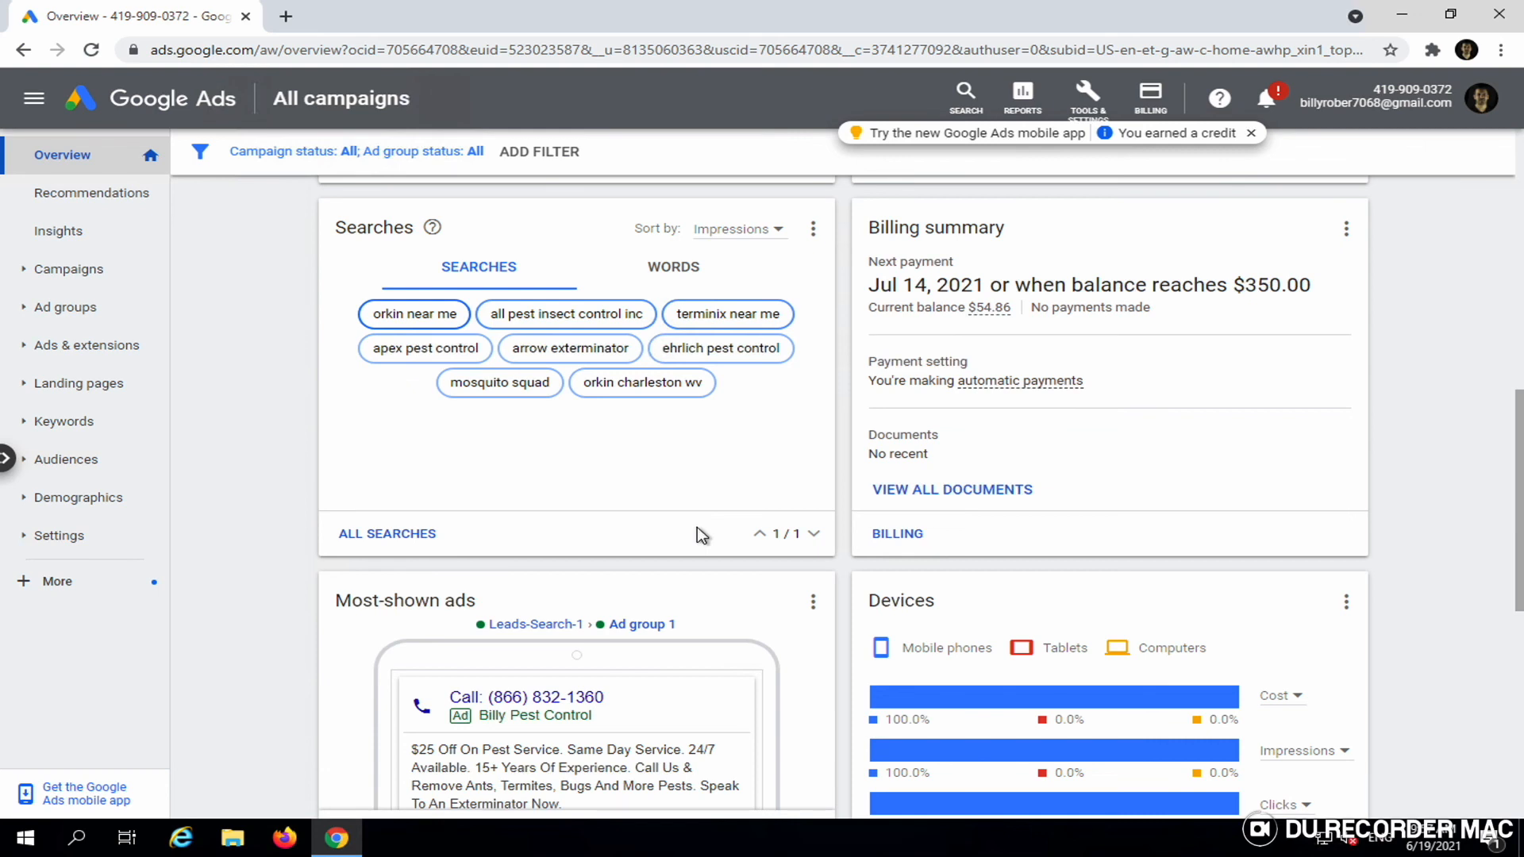
- Pause the 'best pest control near me' search keyword
click(93, 429)
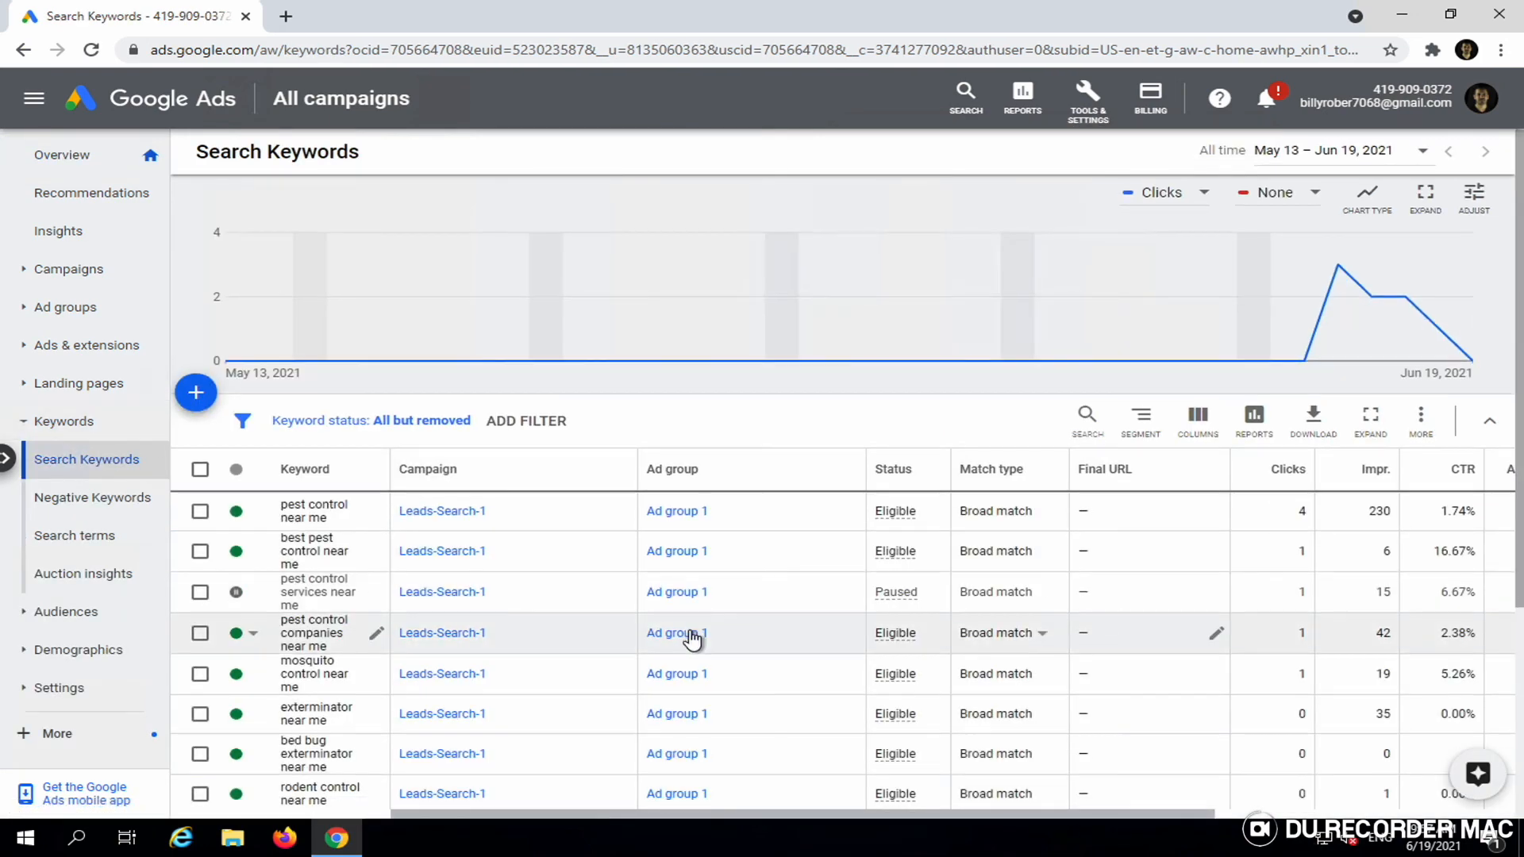
scroll(692, 639, down, 1)
scroll(692, 639, down, 1)
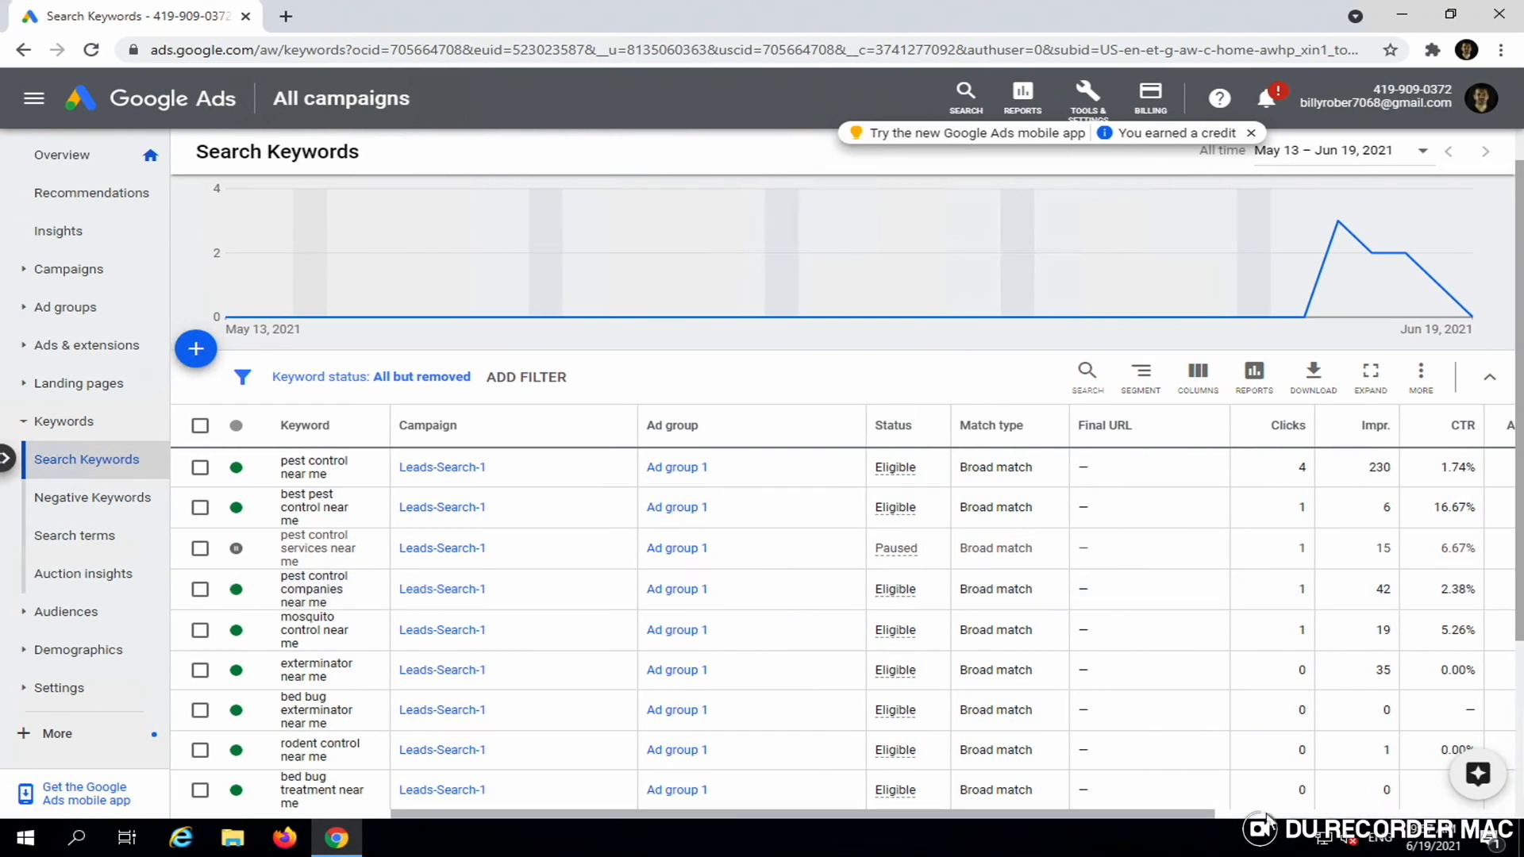
scroll(1267, 820, right, 5)
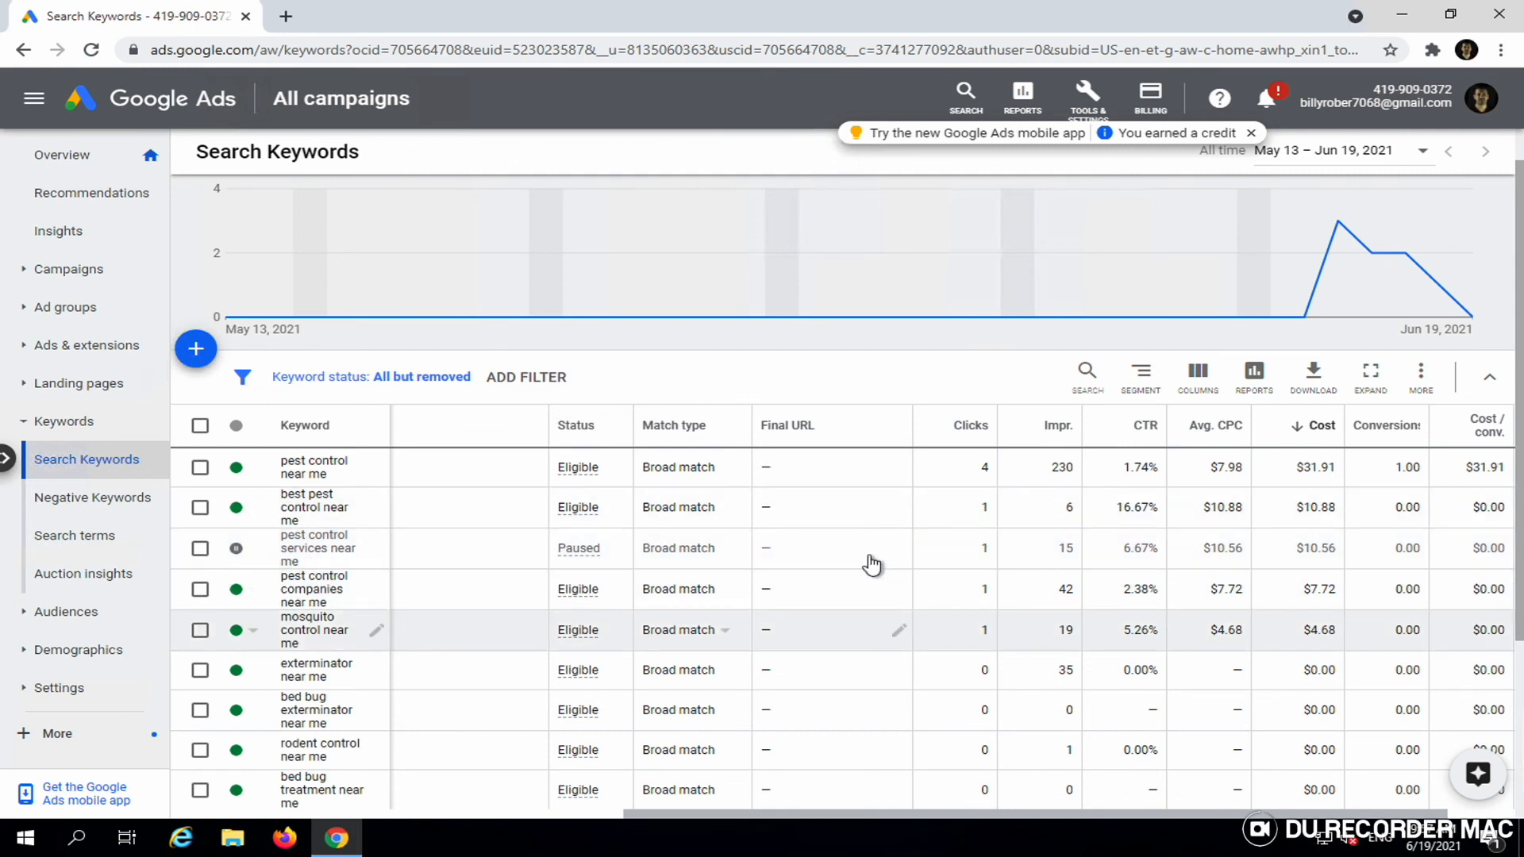
click(238, 510)
click(247, 547)
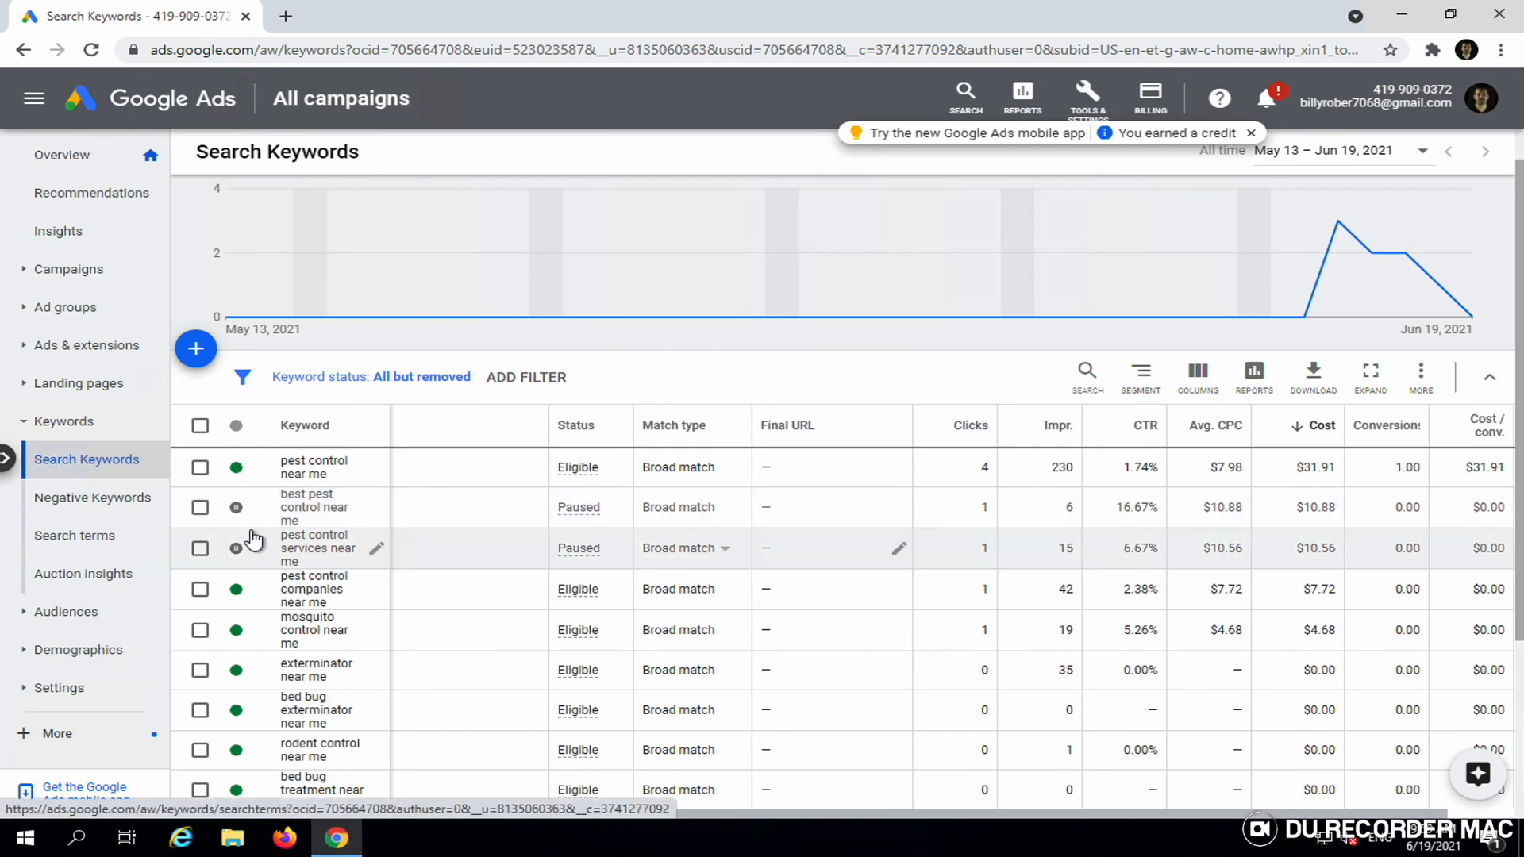
- Browse the campaigns and ad groups lists, then go to the Ads list
scroll(251, 540, down, 3)
scroll(252, 540, up, 3)
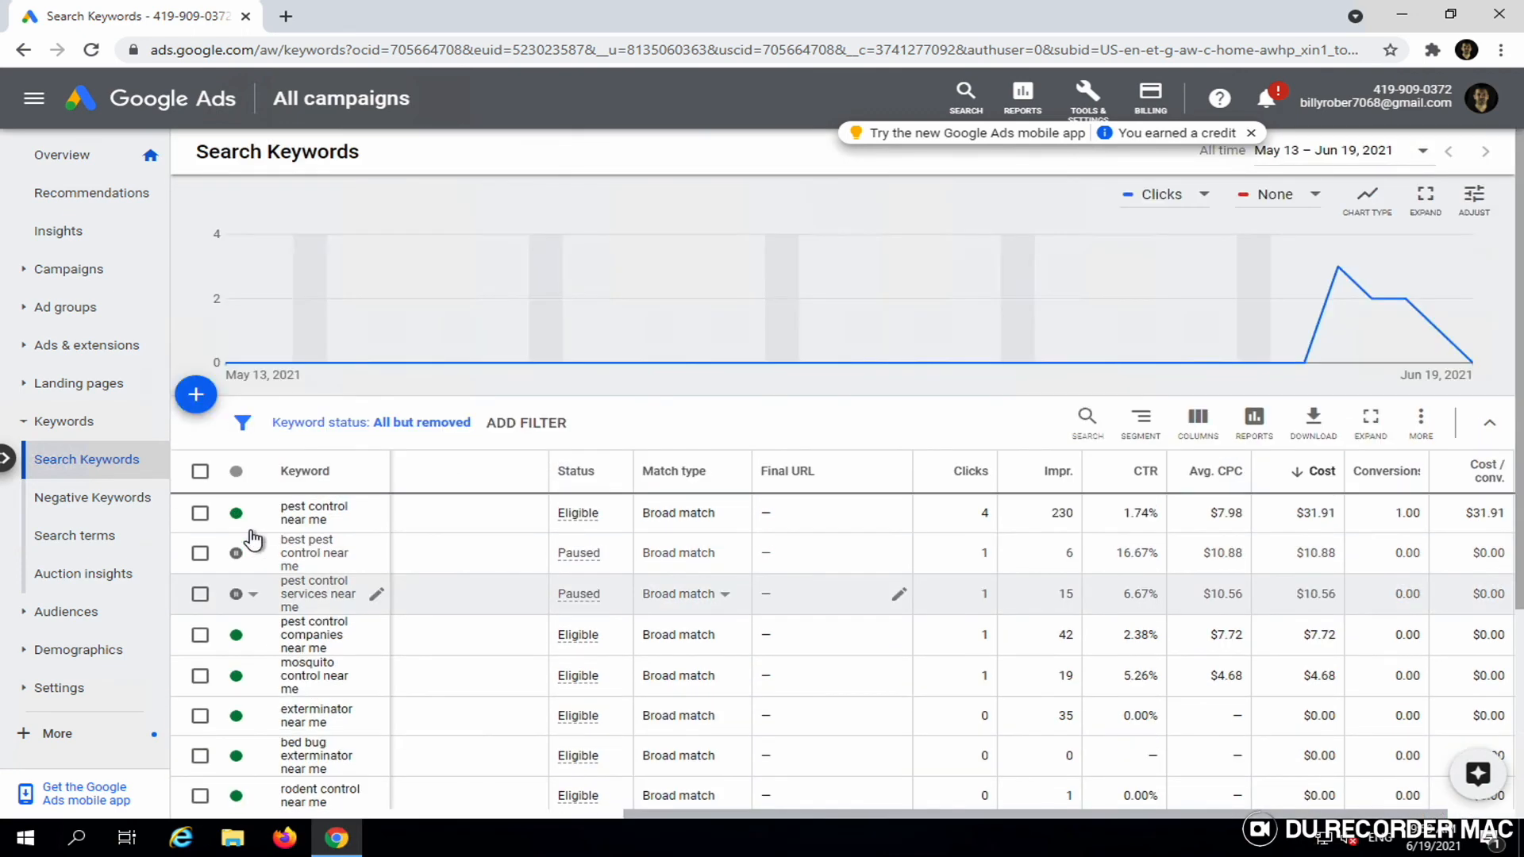
click(64, 274)
click(65, 287)
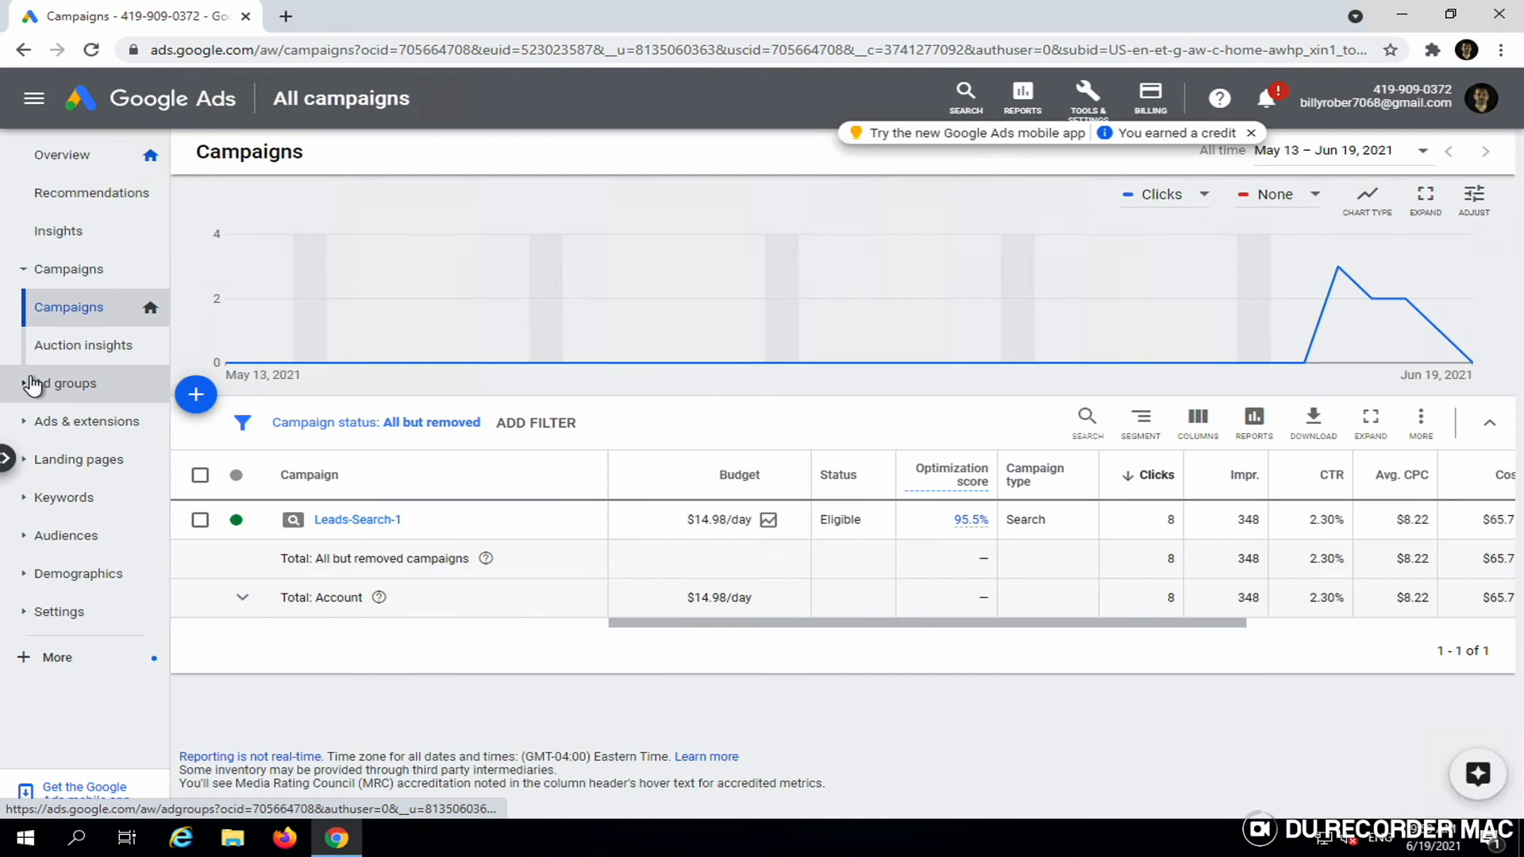
click(48, 384)
click(43, 433)
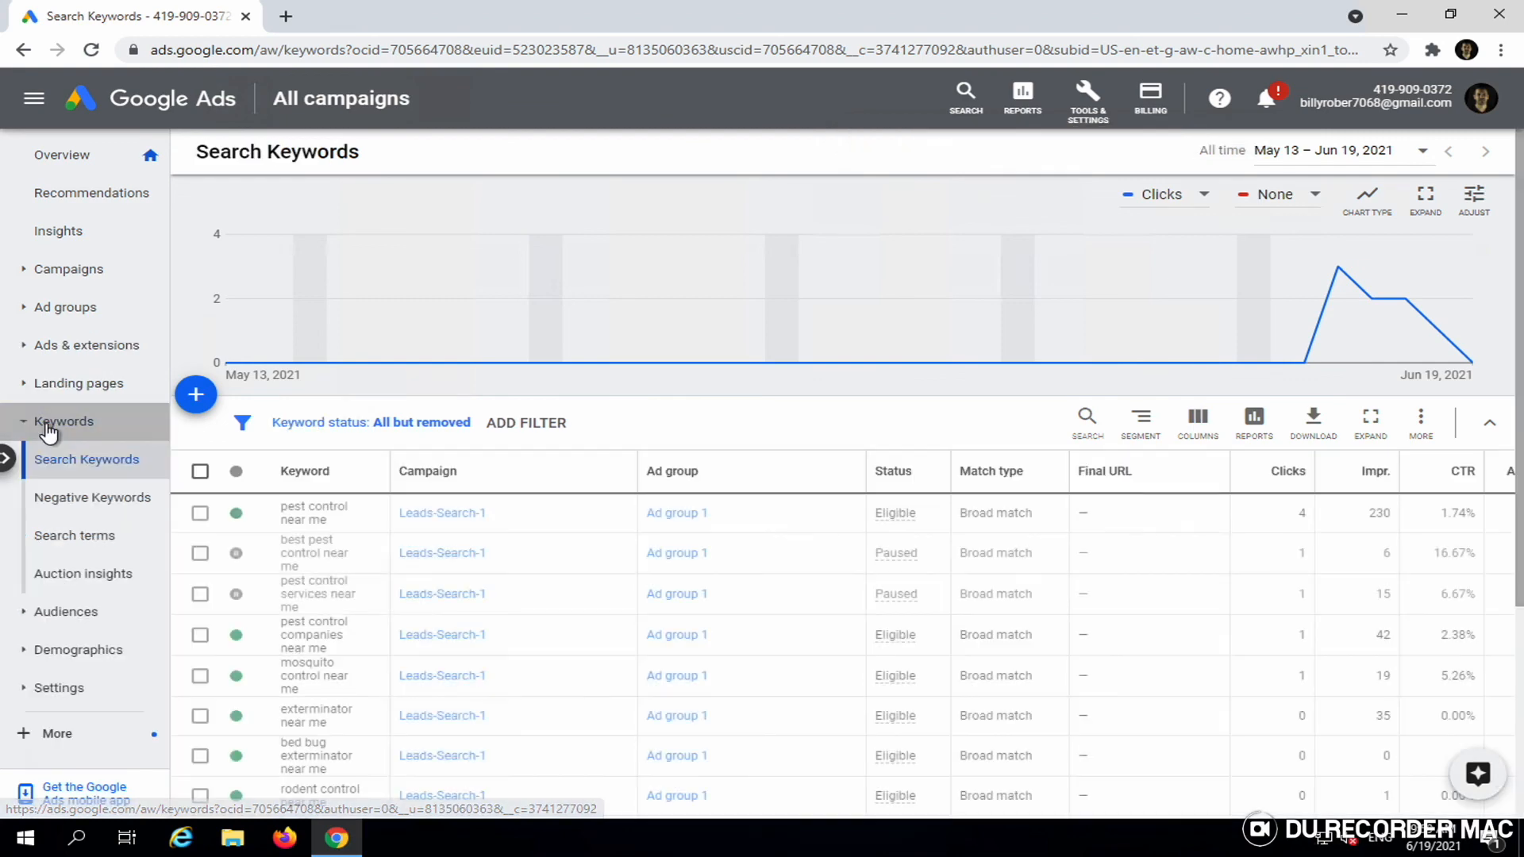
click(89, 350)
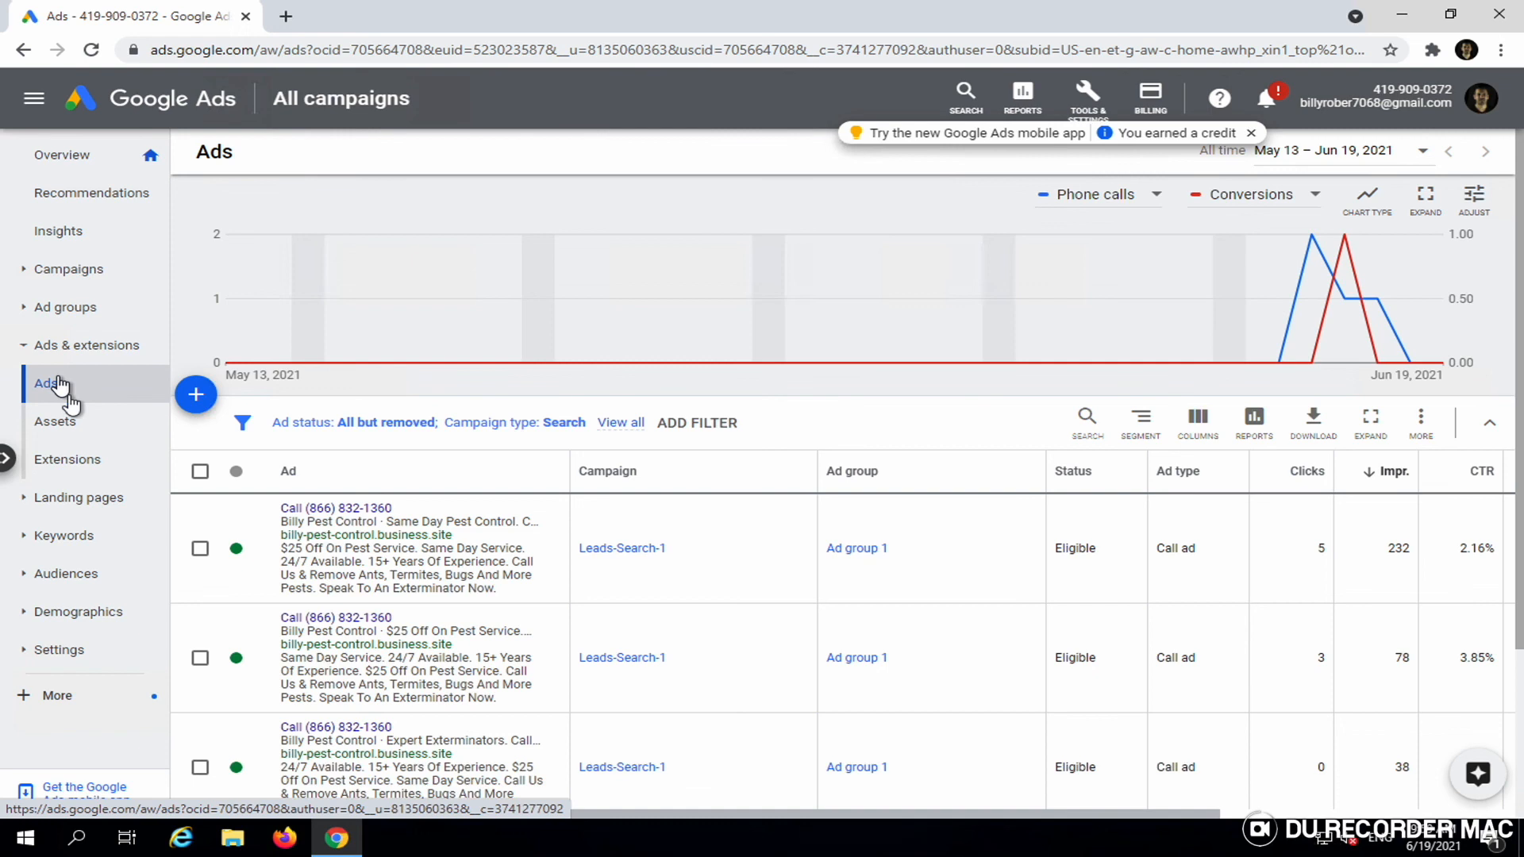
- Review the three call ads' results: 8 clicks, 348 impressions, 2.30% CTR
scroll(365, 559, down, 1)
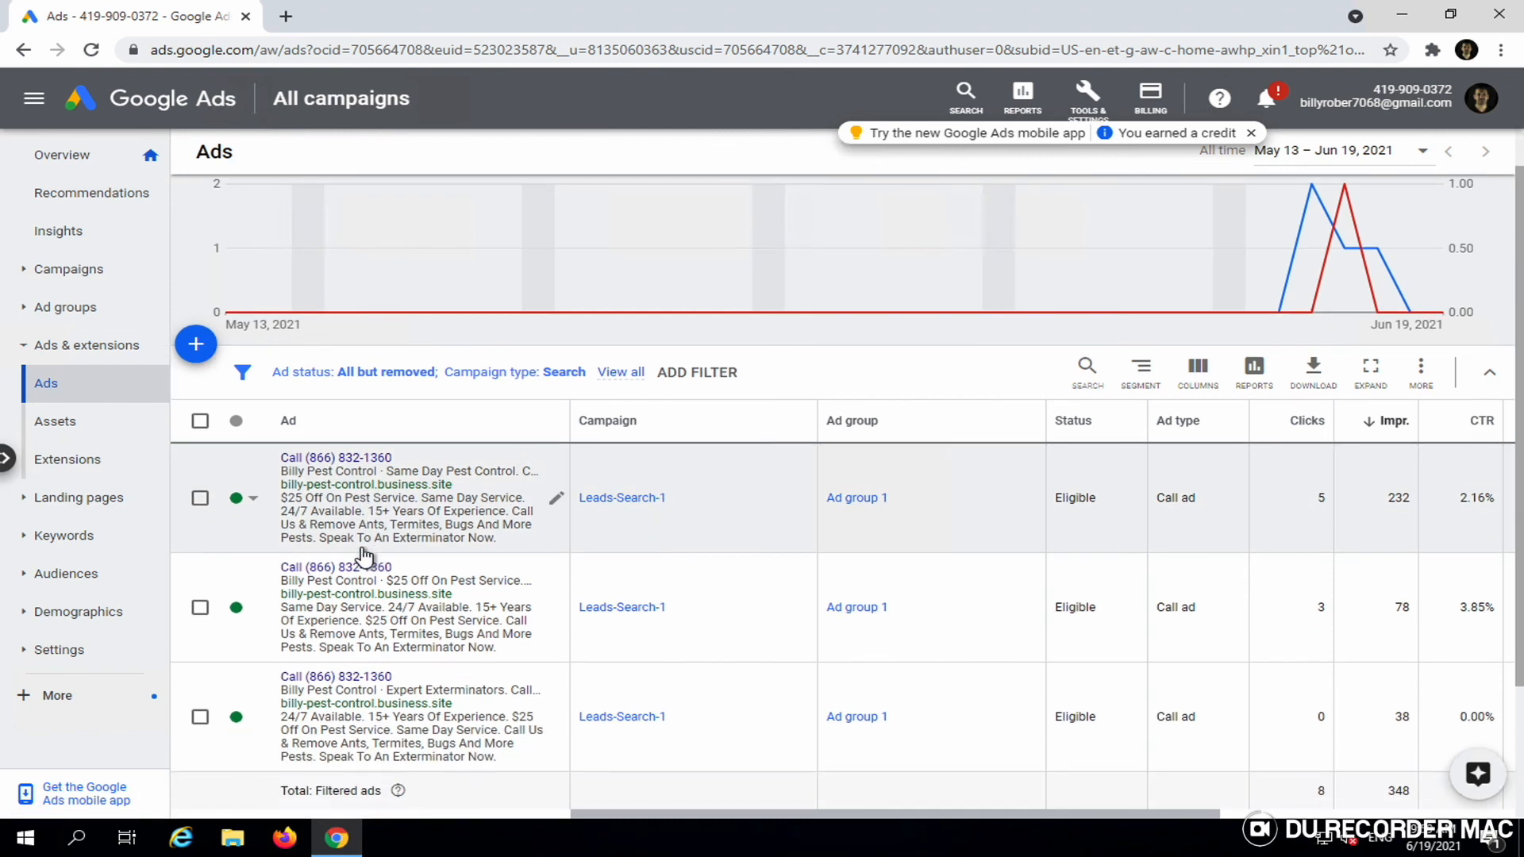
scroll(556, 738, down, 1)
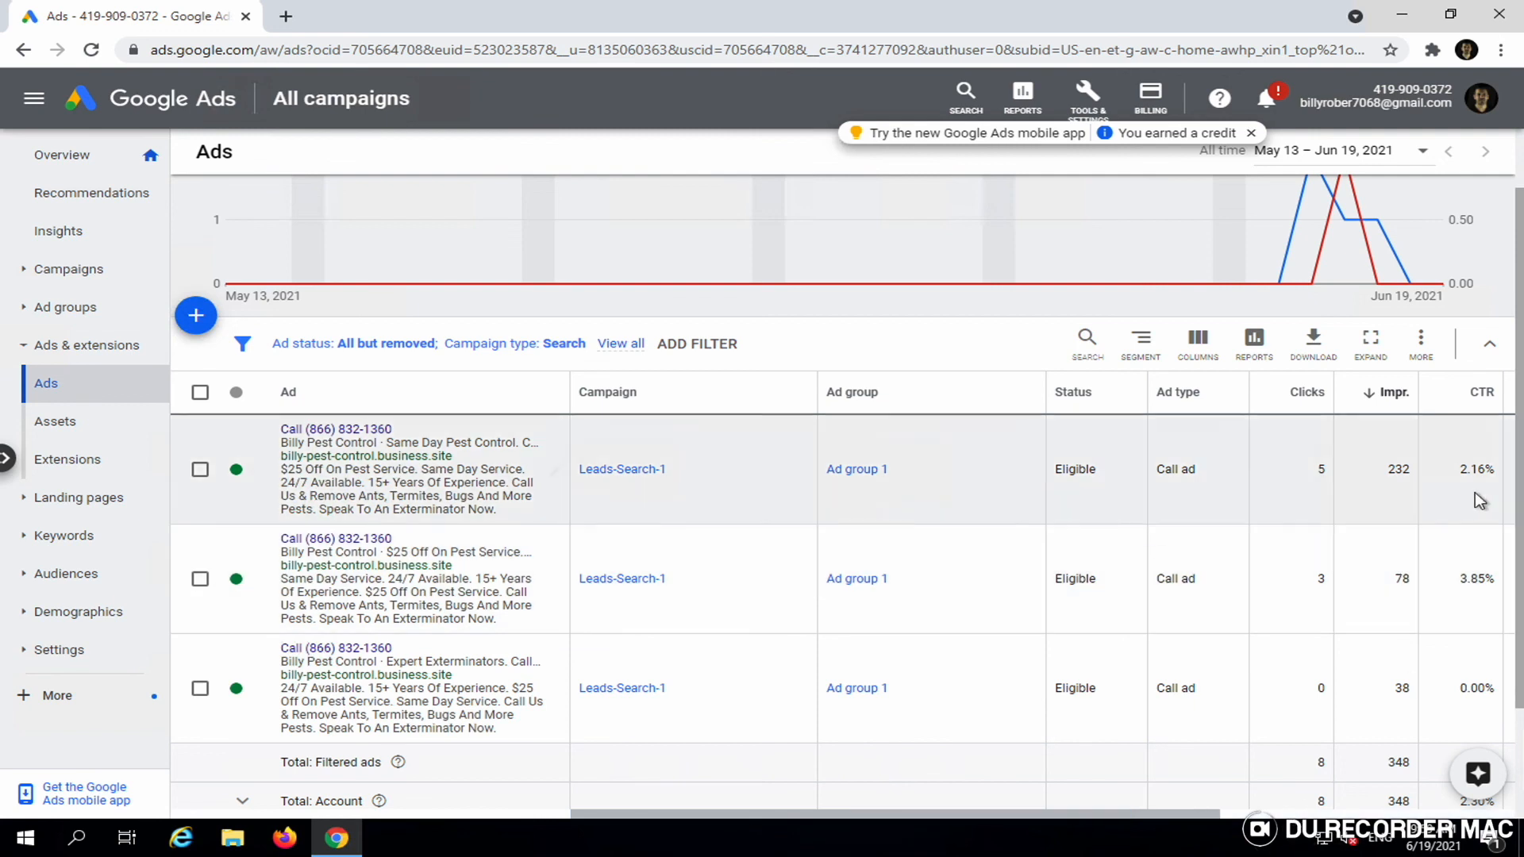
scroll(1470, 491, down, 1)
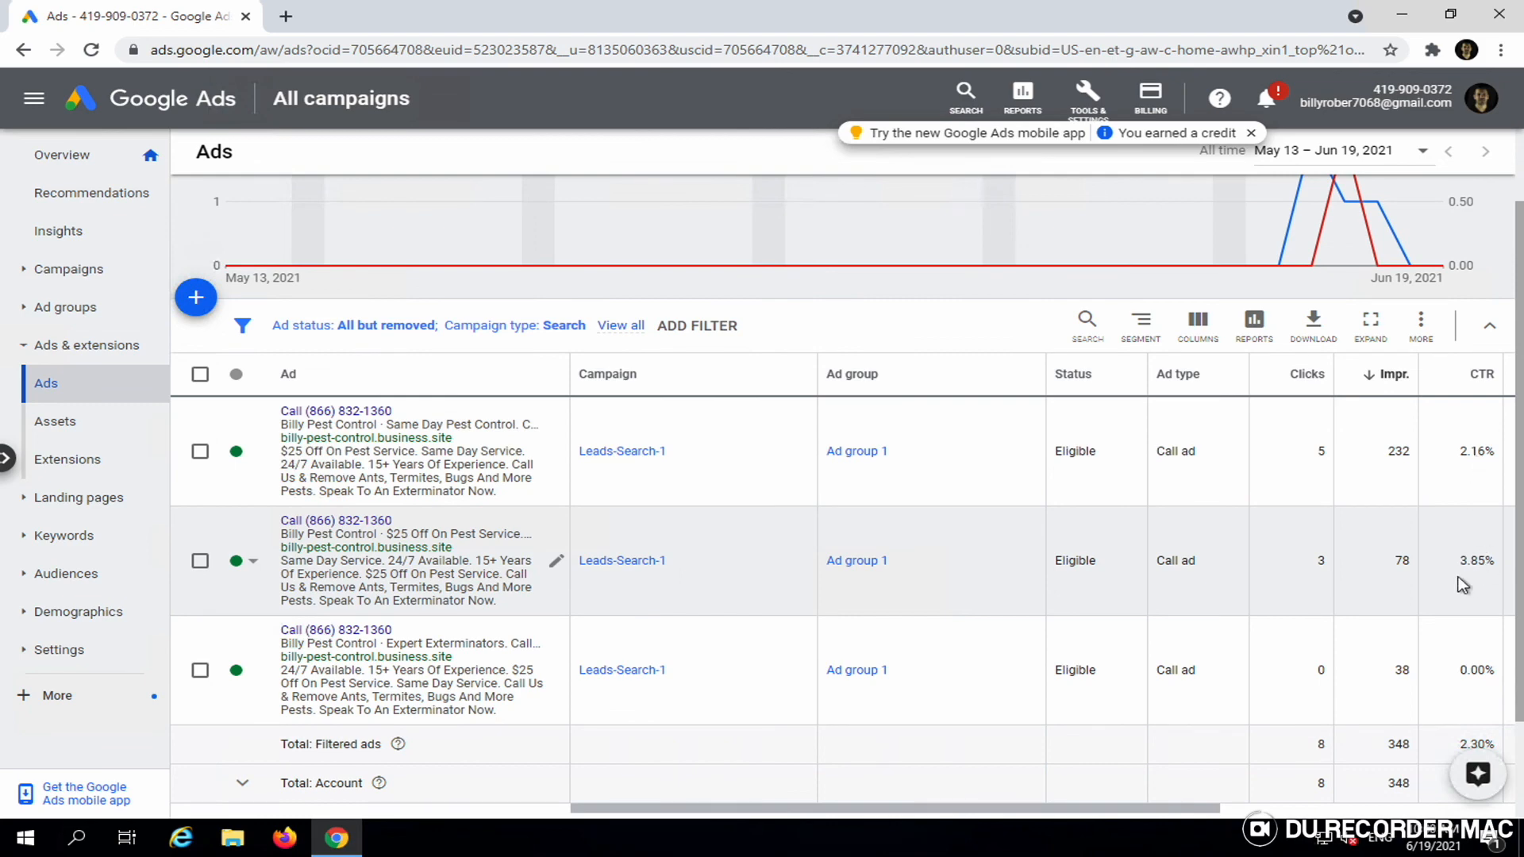
scroll(871, 492, up, 1)
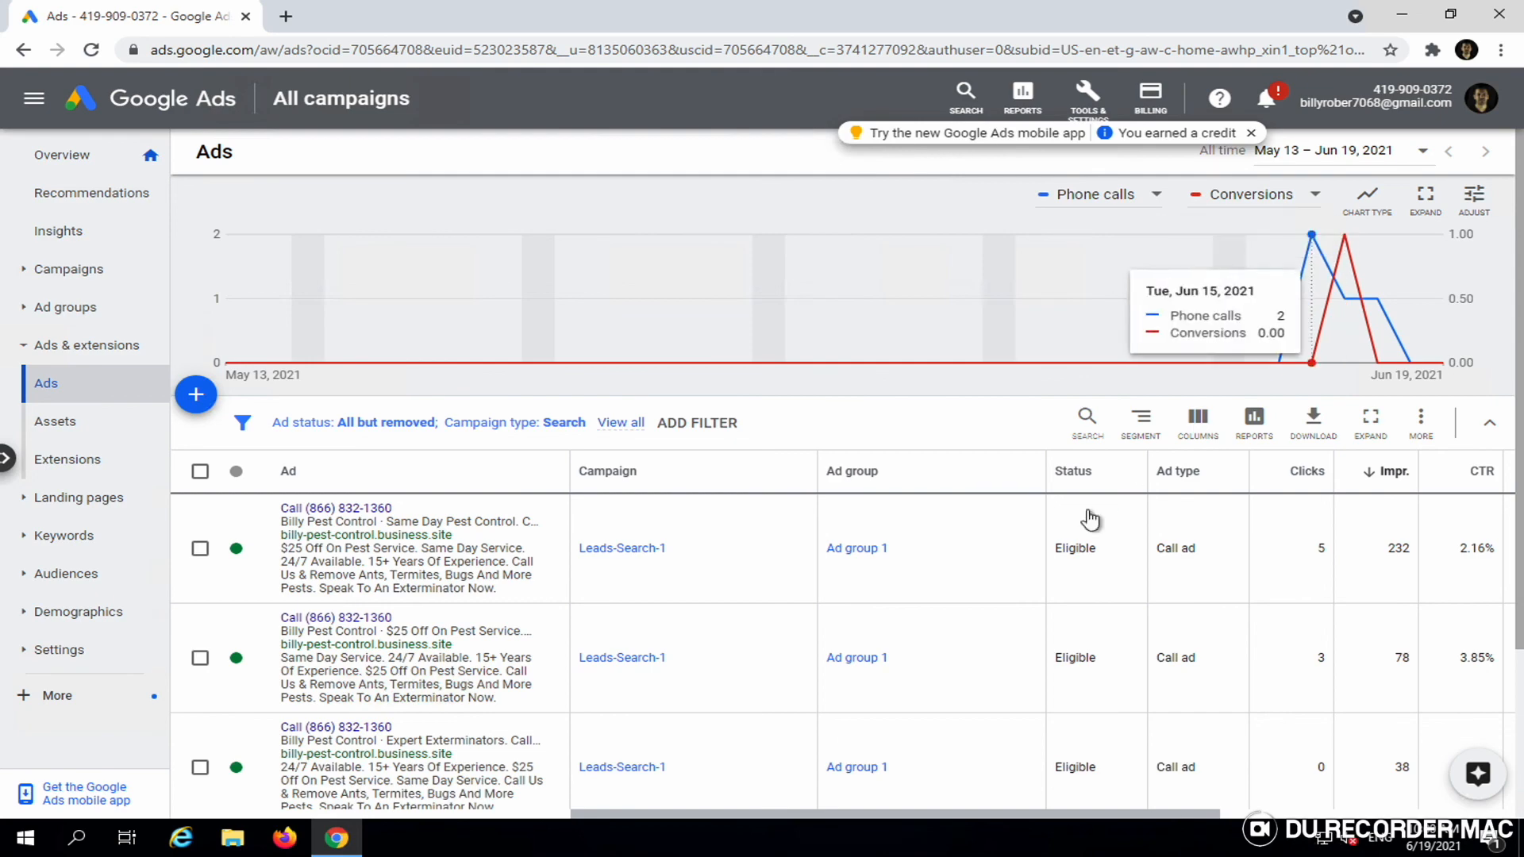
scroll(1088, 515, down, 3)
scroll(1087, 512, up, 3)
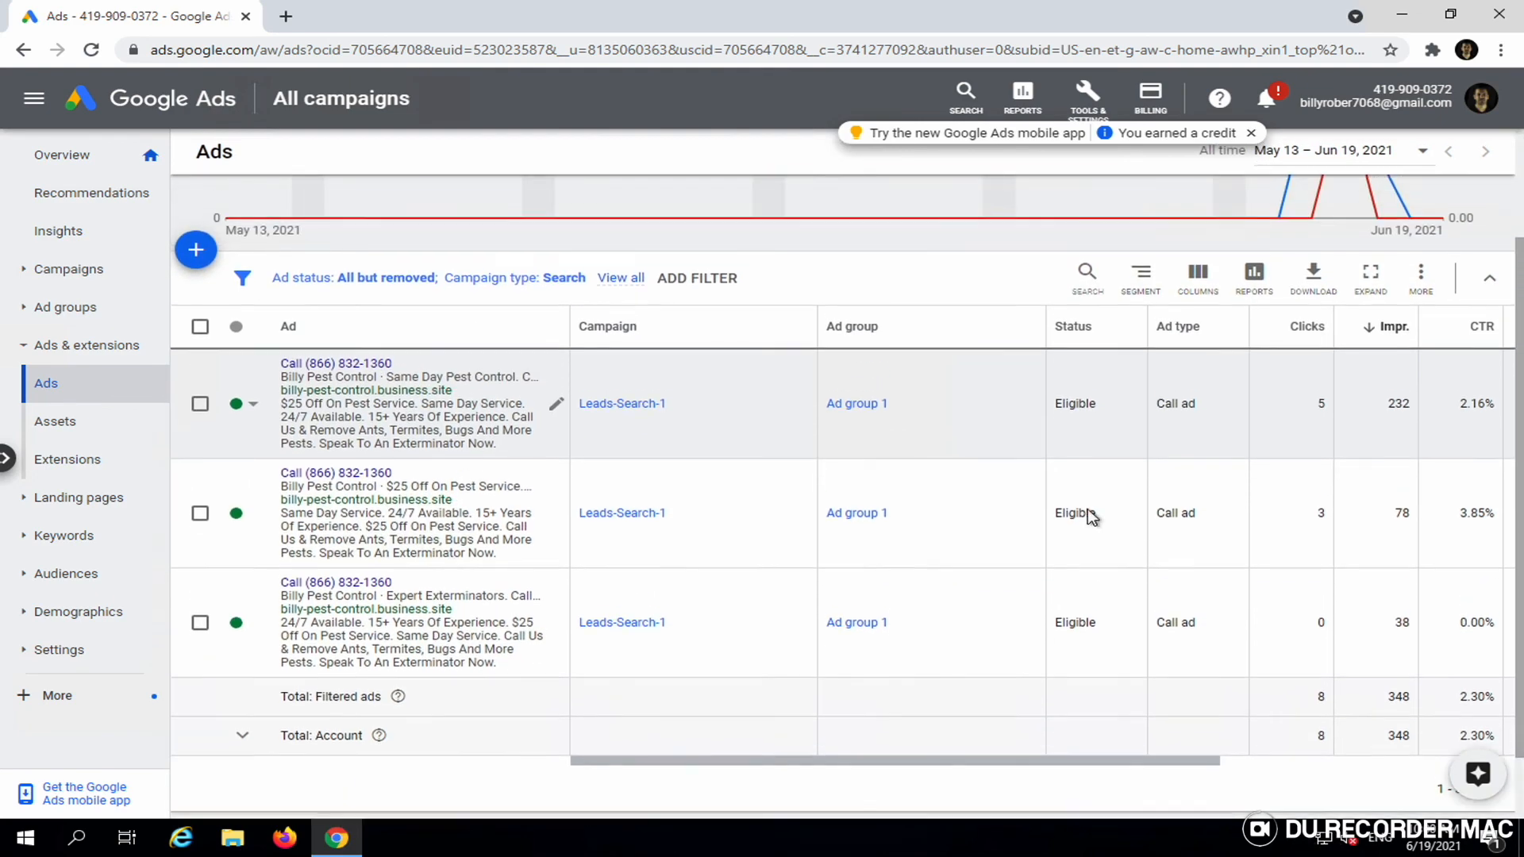